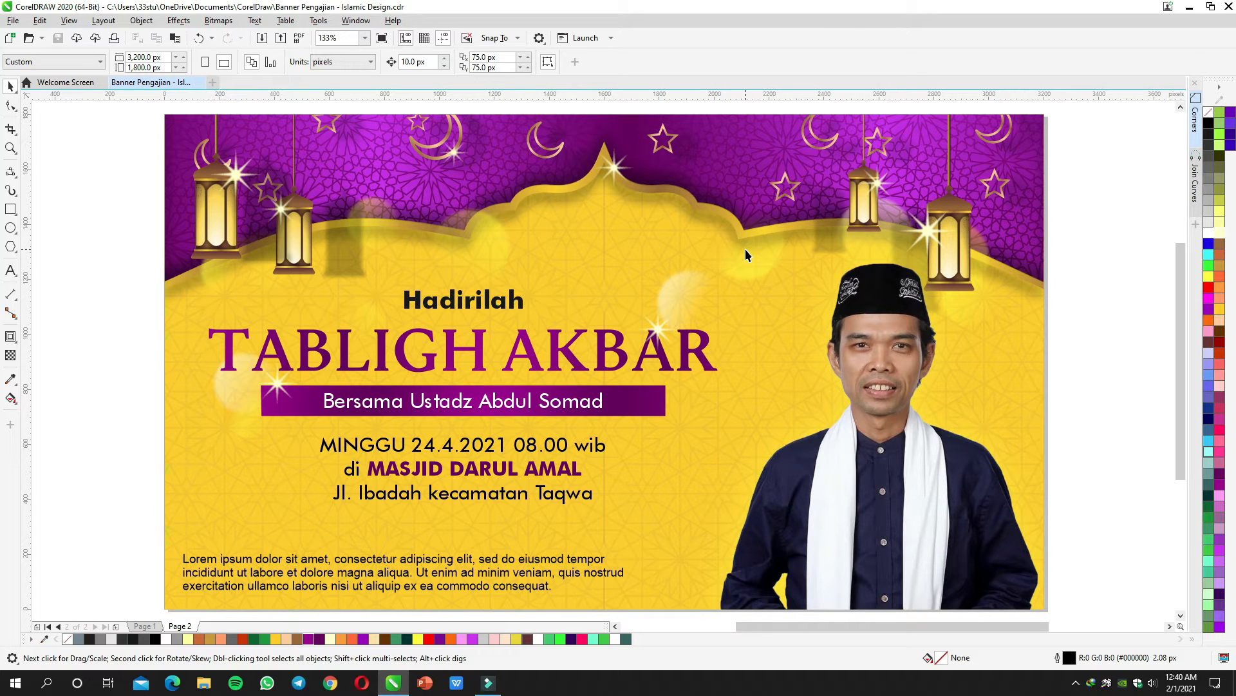
Step: Switch to page 1 and examine the two geometric pattern designs laid out beside the blank page
key(Page_Up)
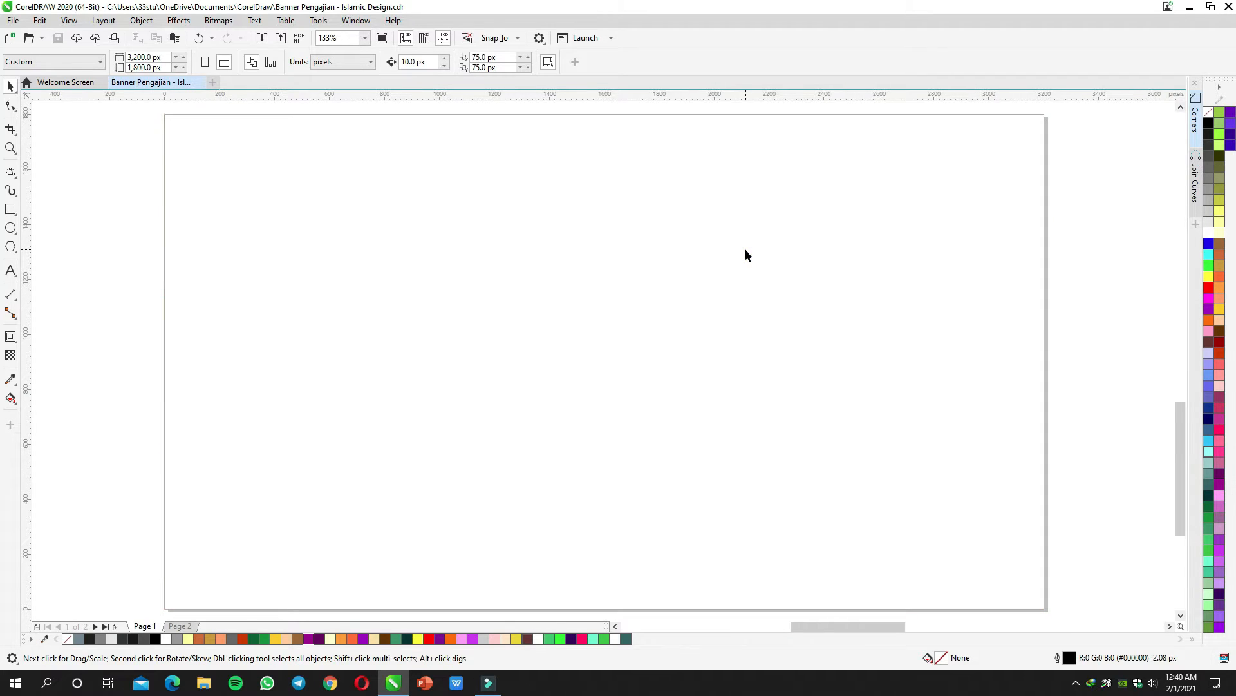
key(F4)
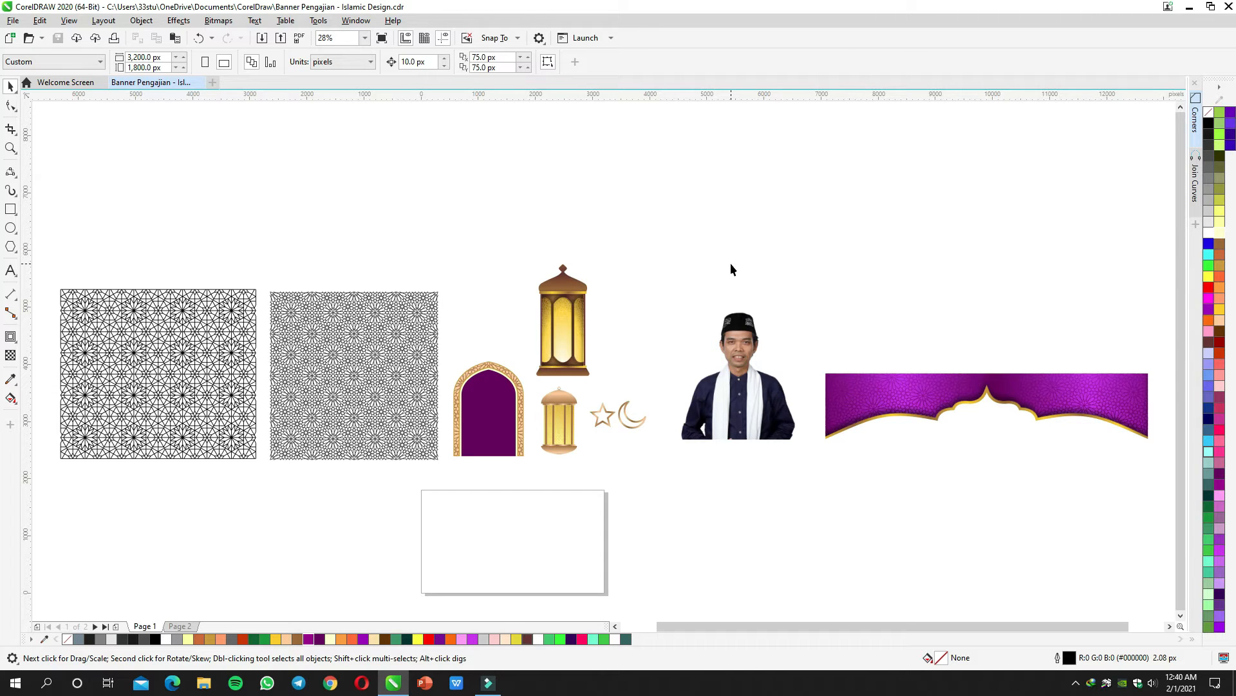
drag(724, 277, 693, 293)
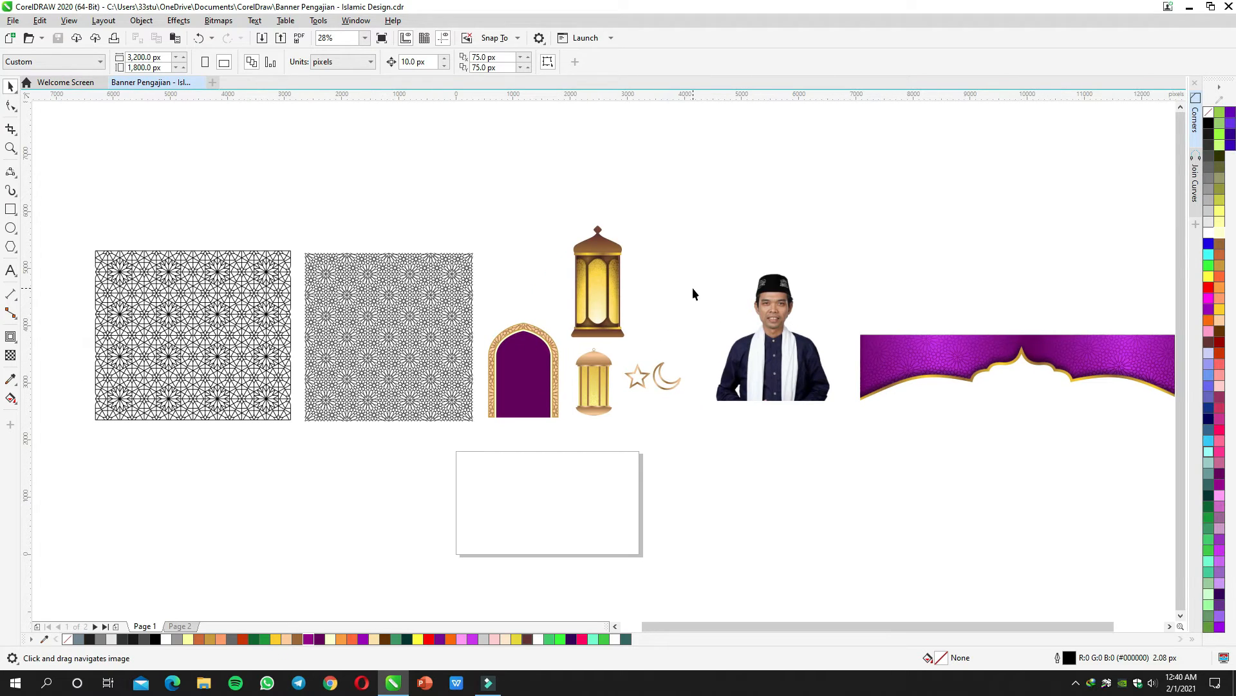
drag(359, 359, 520, 347)
scroll(477, 335, up, 3)
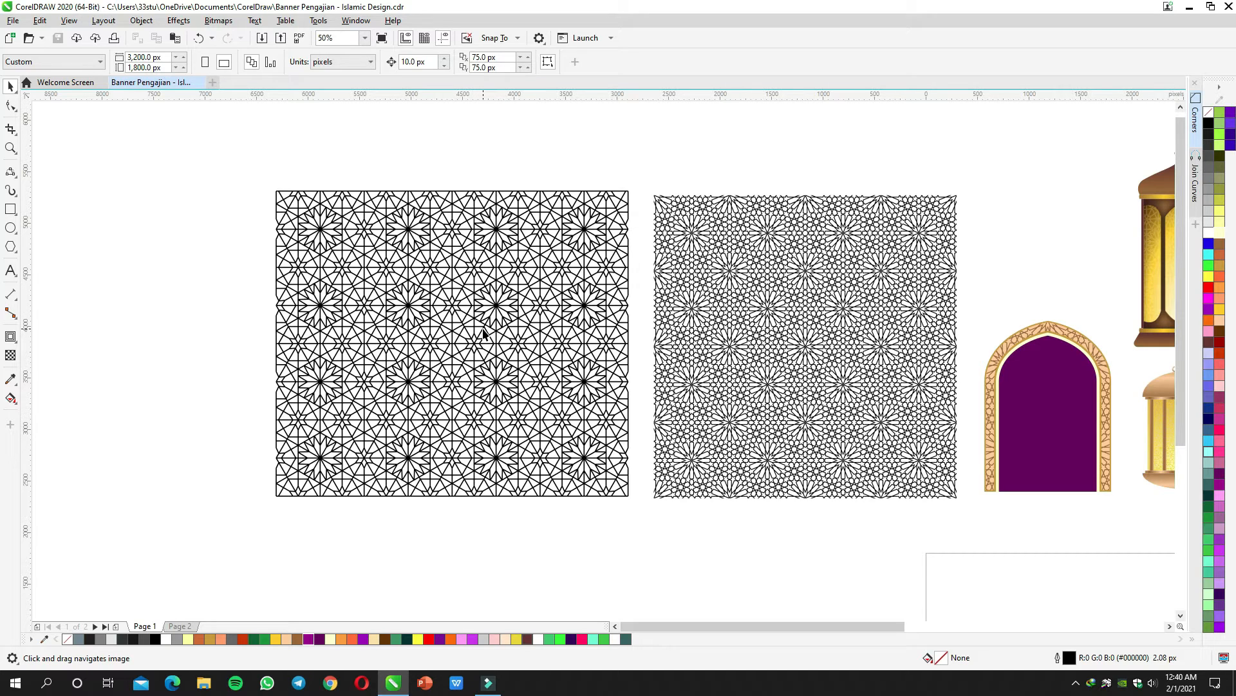
scroll(482, 331, up, 2)
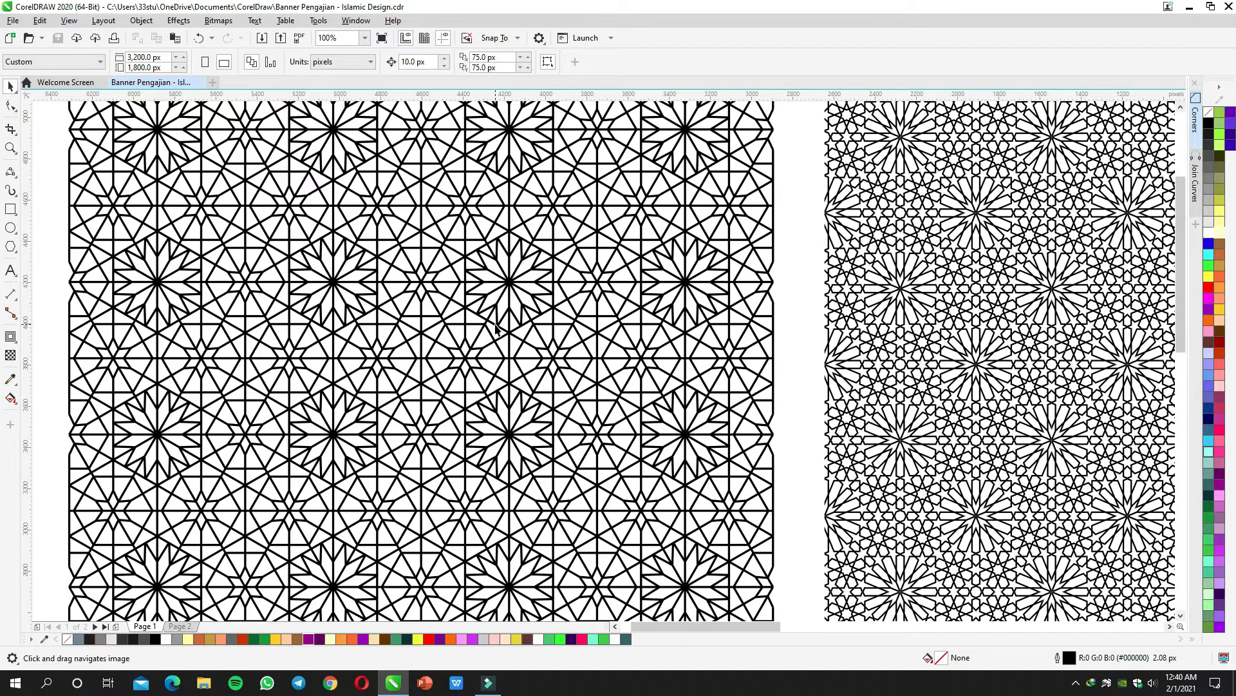
drag(740, 309, 535, 323)
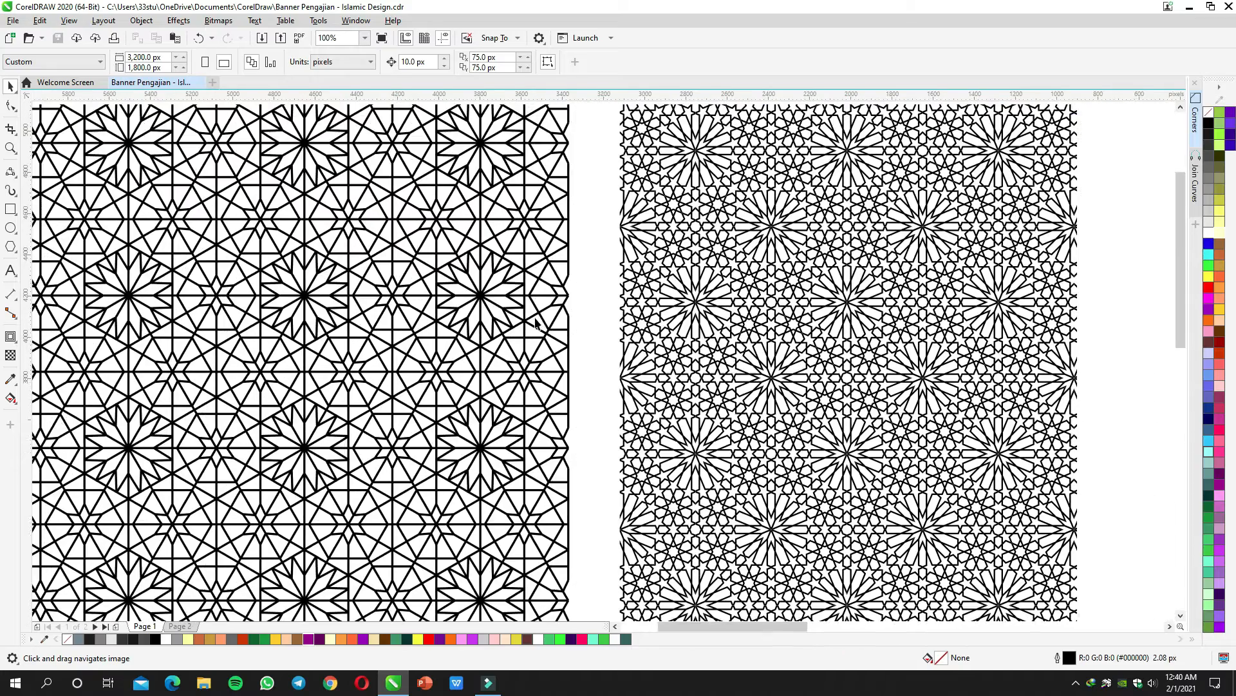
scroll(568, 313, down, 2)
drag(632, 320, 538, 325)
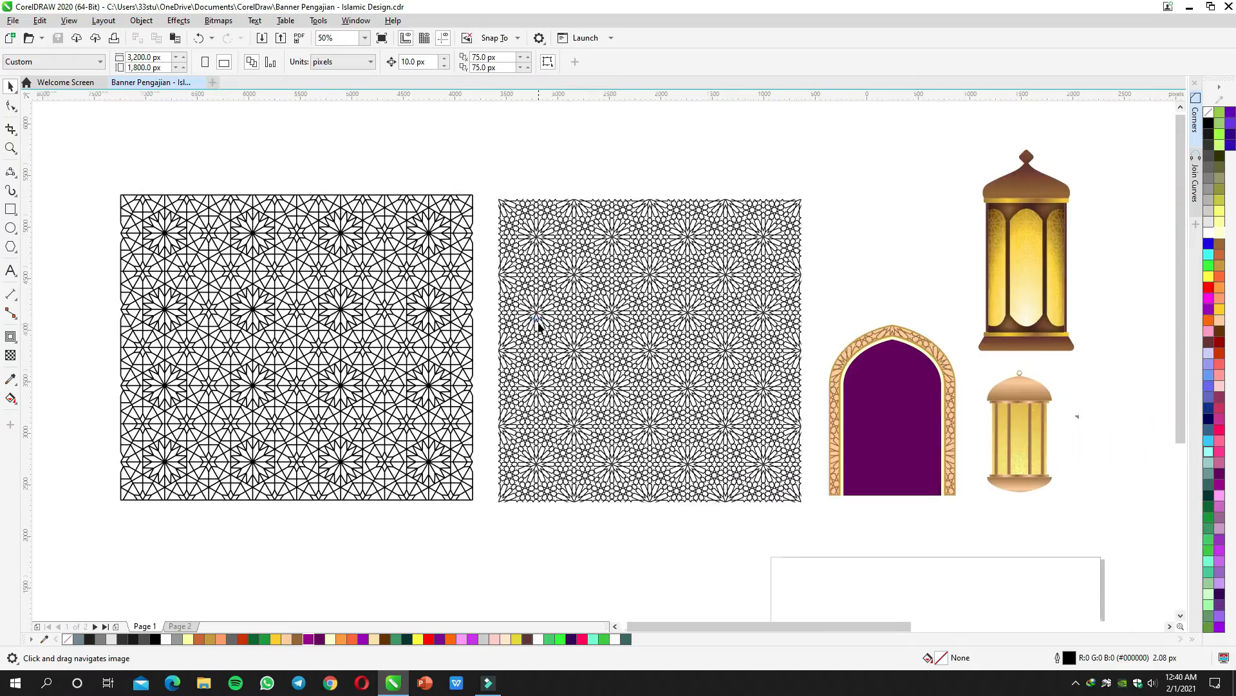
scroll(546, 319, up, 2)
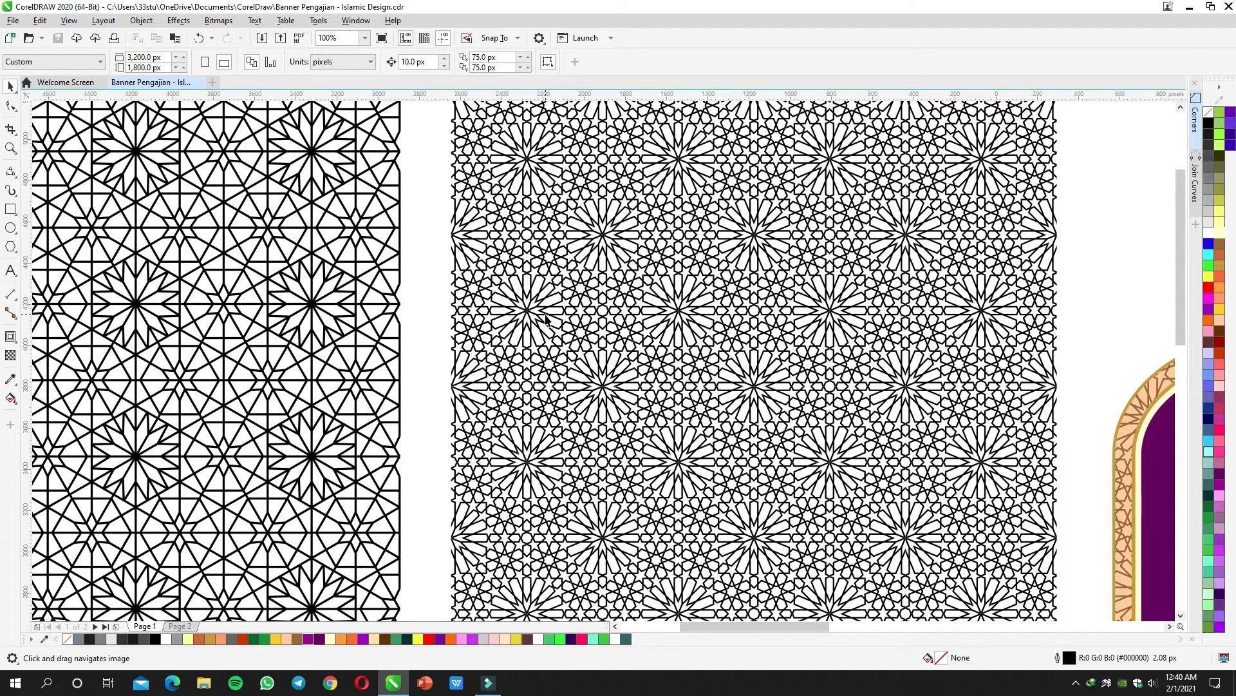
scroll(546, 319, down, 2)
Step: Examine the arch, the two lanterns and the star and crescent ornaments among the prepared assets
drag(618, 326, 526, 311)
scroll(591, 317, up, 2)
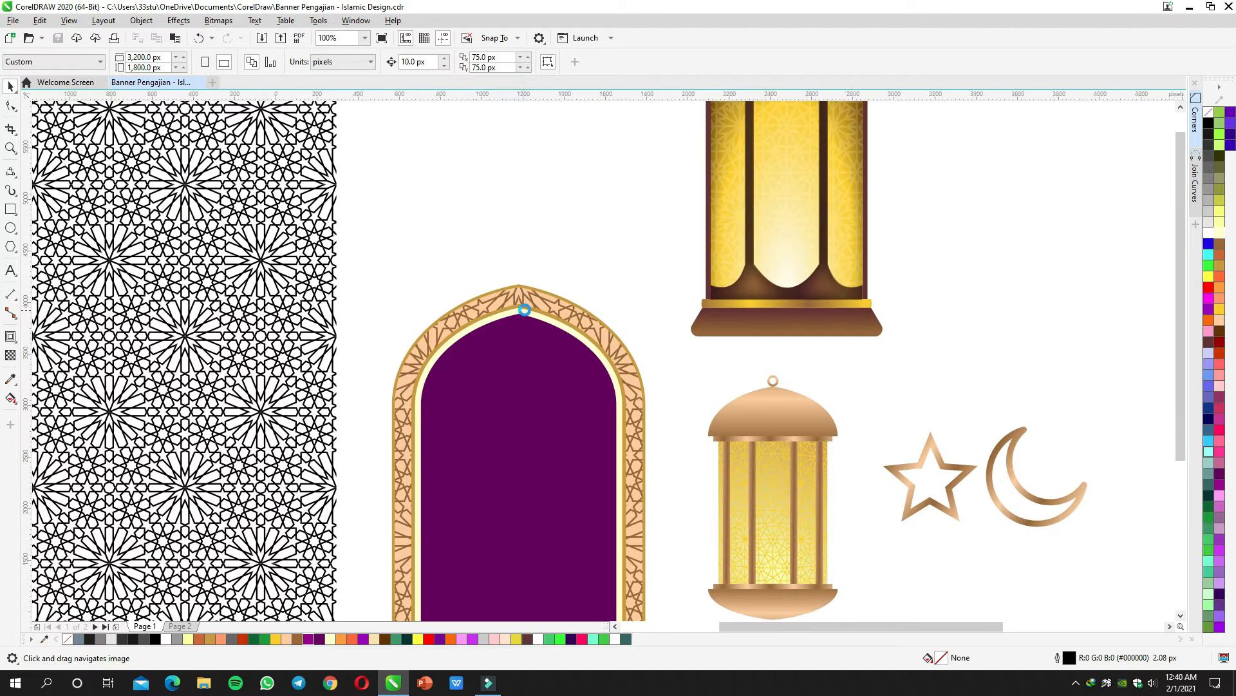
scroll(527, 310, down, 2)
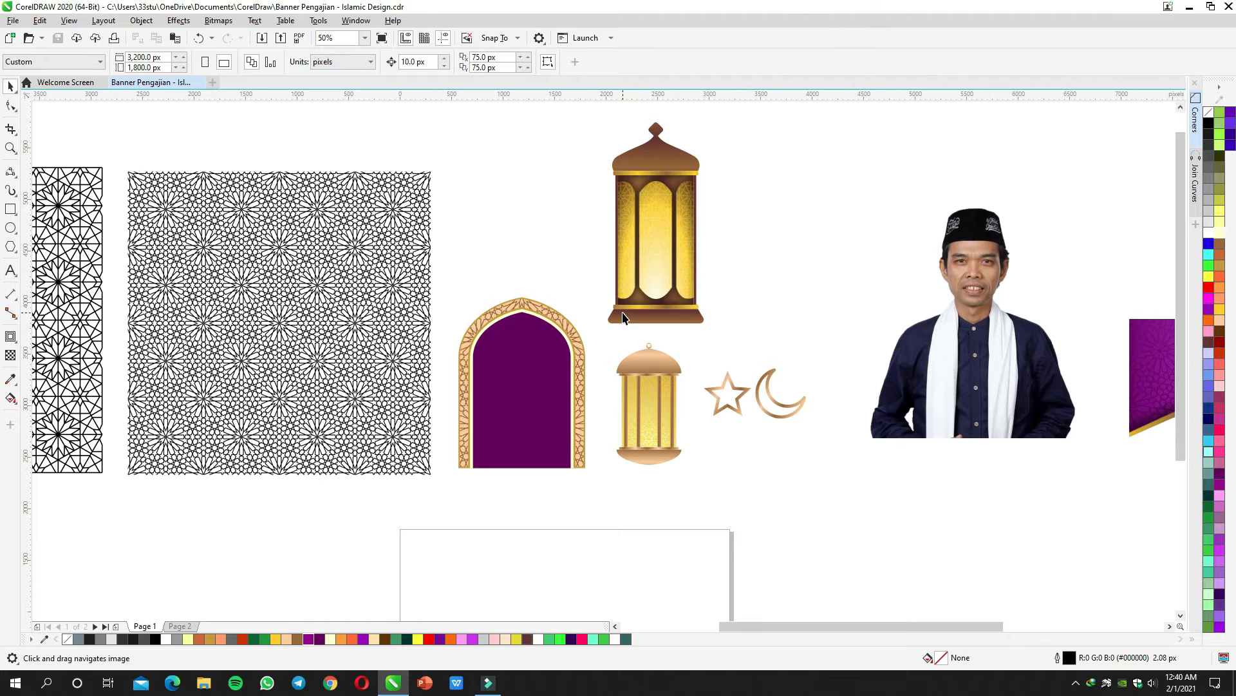
drag(591, 341, 599, 315)
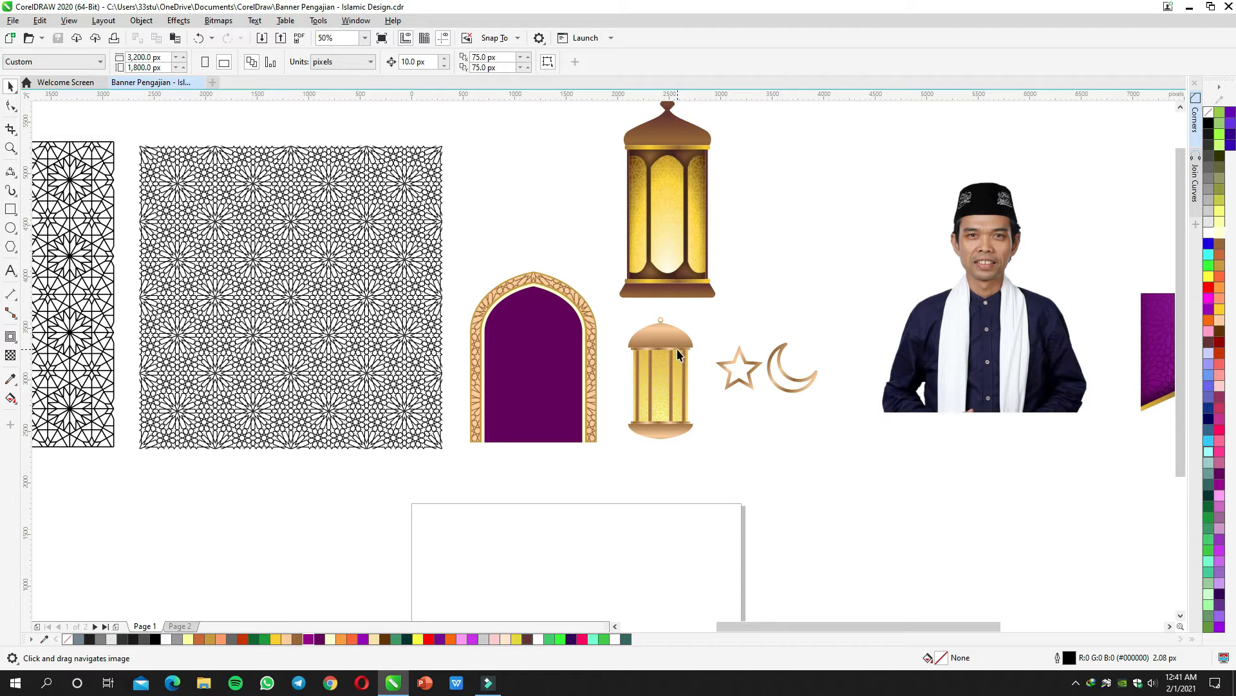
drag(706, 339, 678, 341)
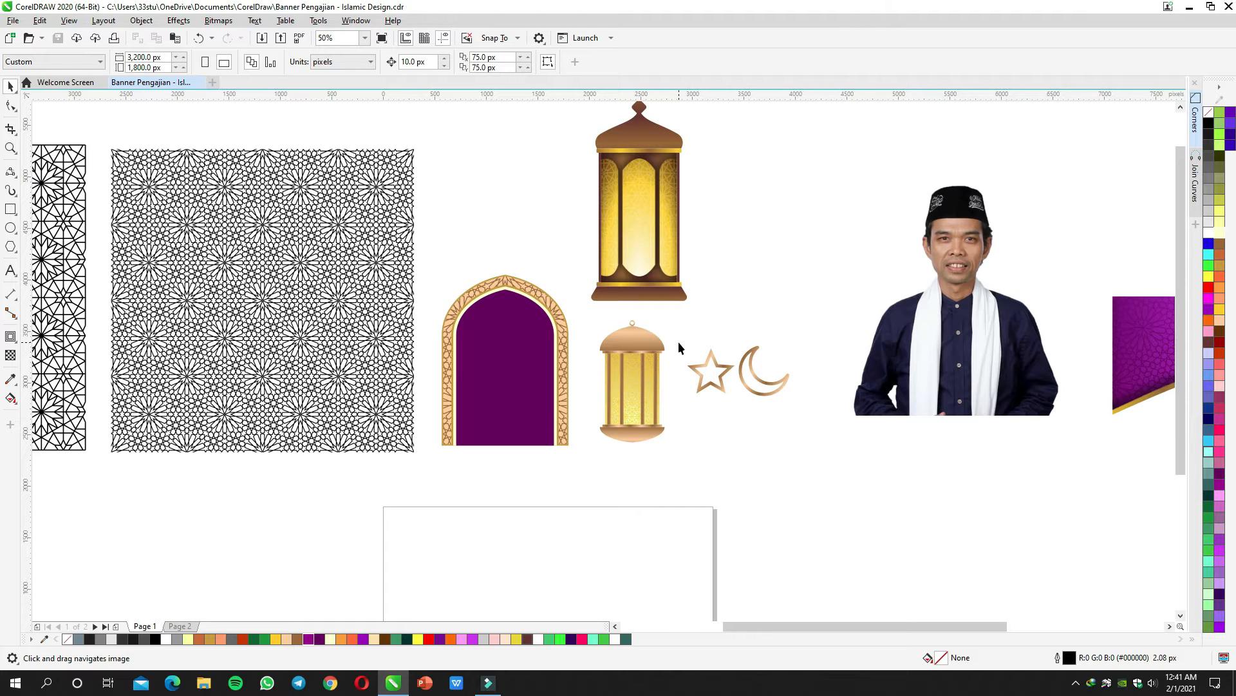
drag(737, 338, 676, 321)
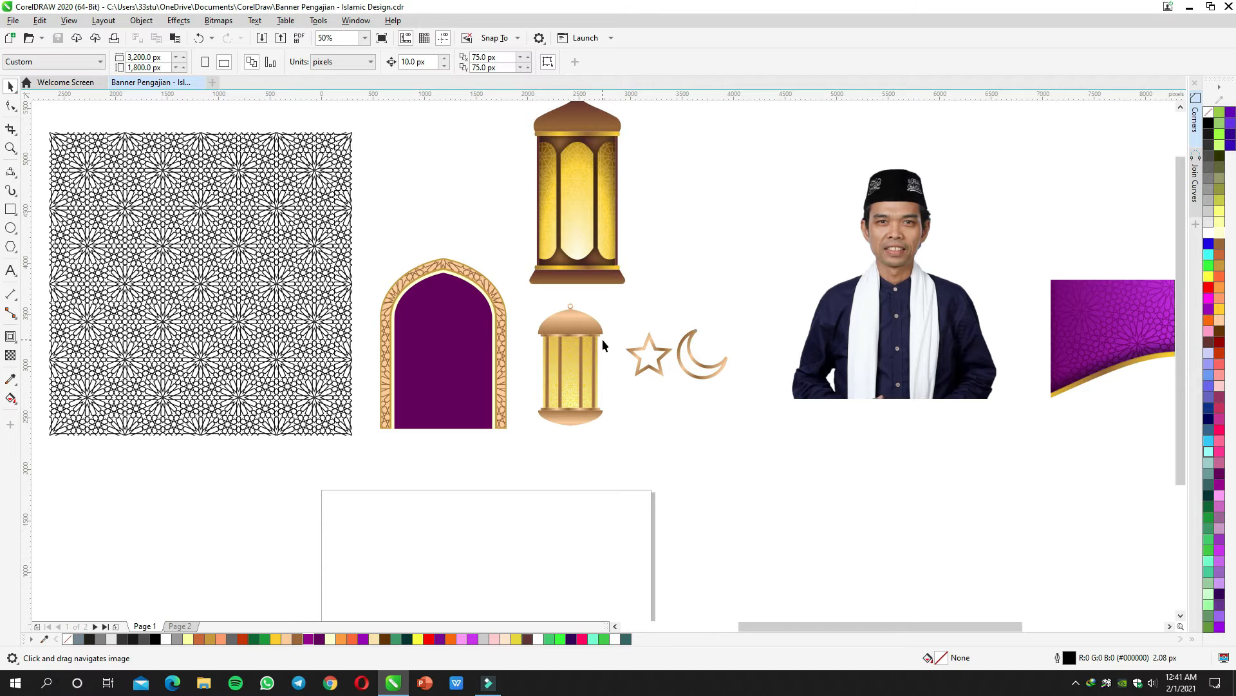
drag(601, 338, 635, 353)
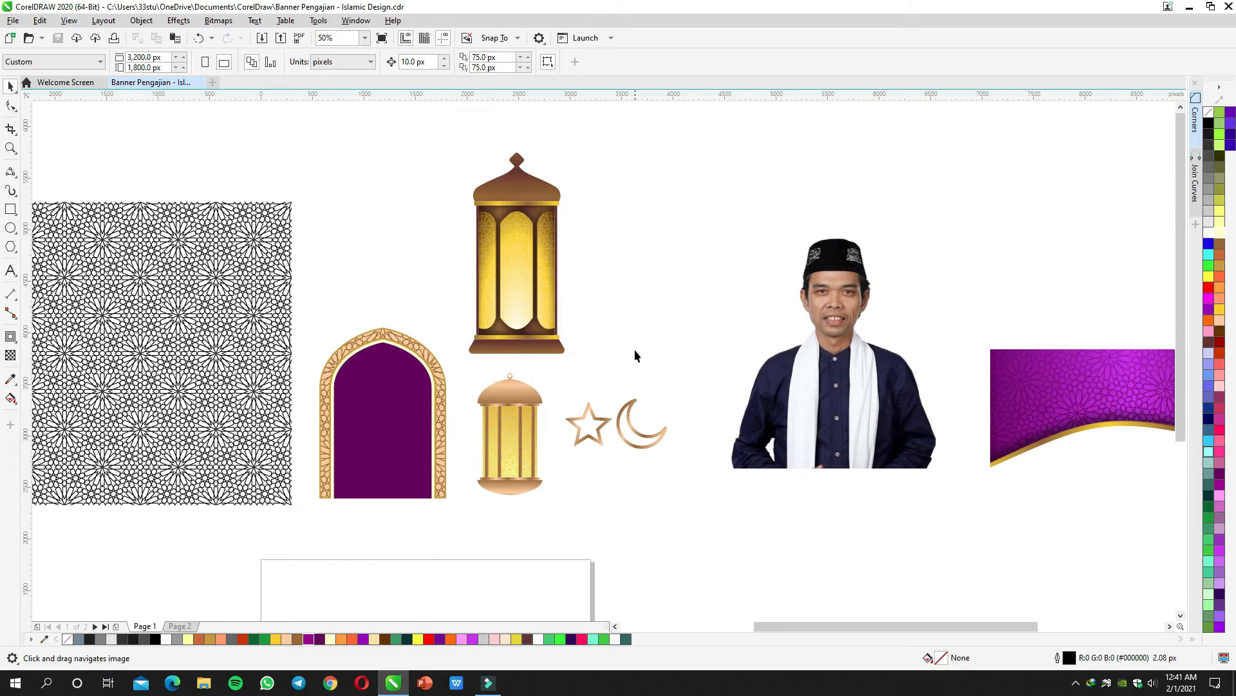
scroll(635, 351, down, 1)
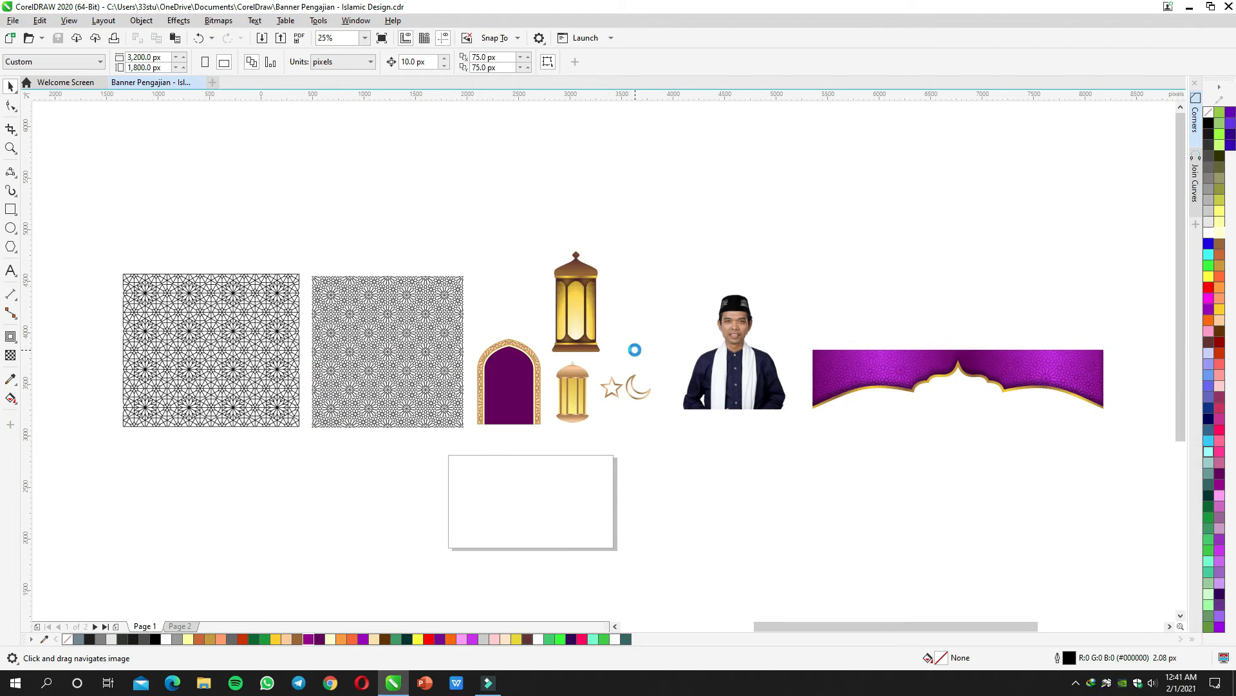
scroll(635, 351, up, 1)
drag(586, 333, 644, 393)
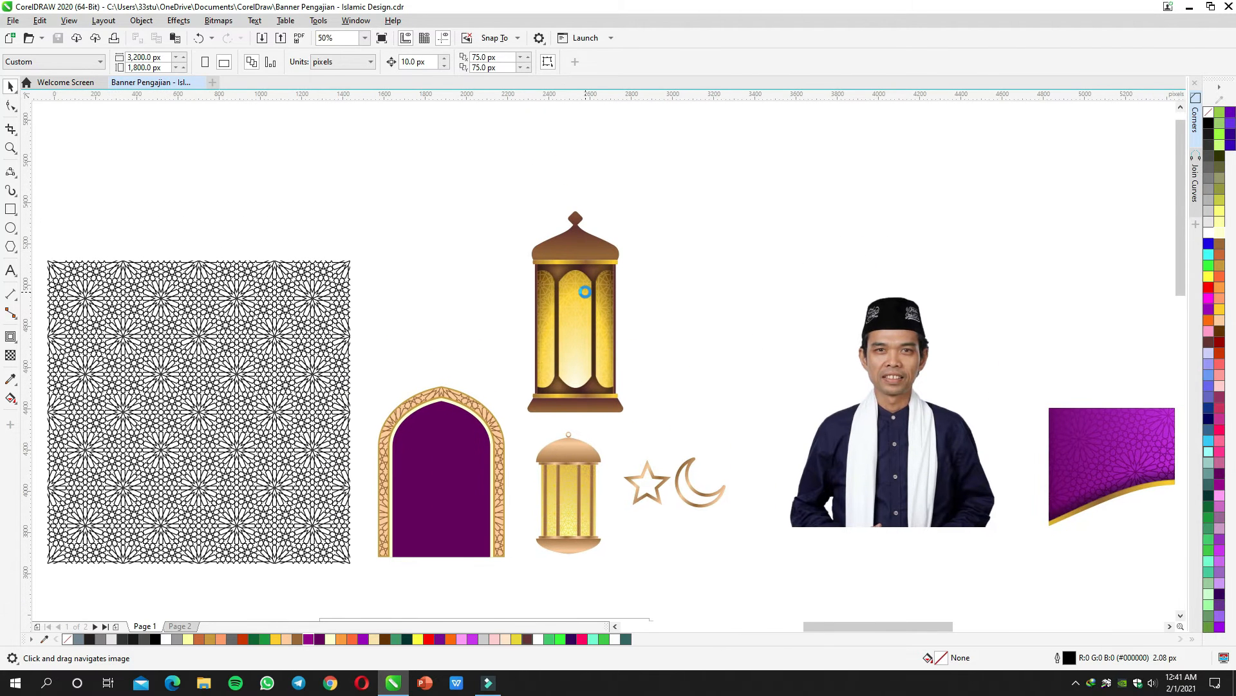
scroll(585, 291, up, 1)
scroll(584, 291, down, 1)
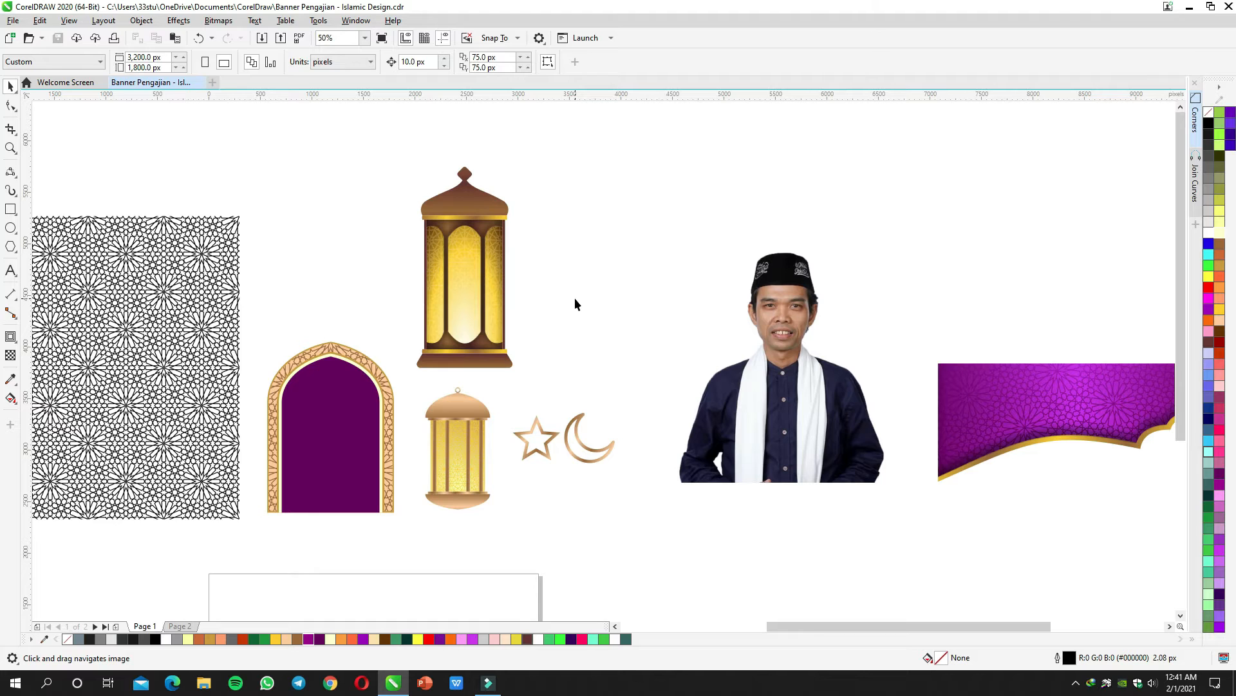
Step: Inspect the portrait bitmap and the large lantern's details, and return to the blank page
click(762, 380)
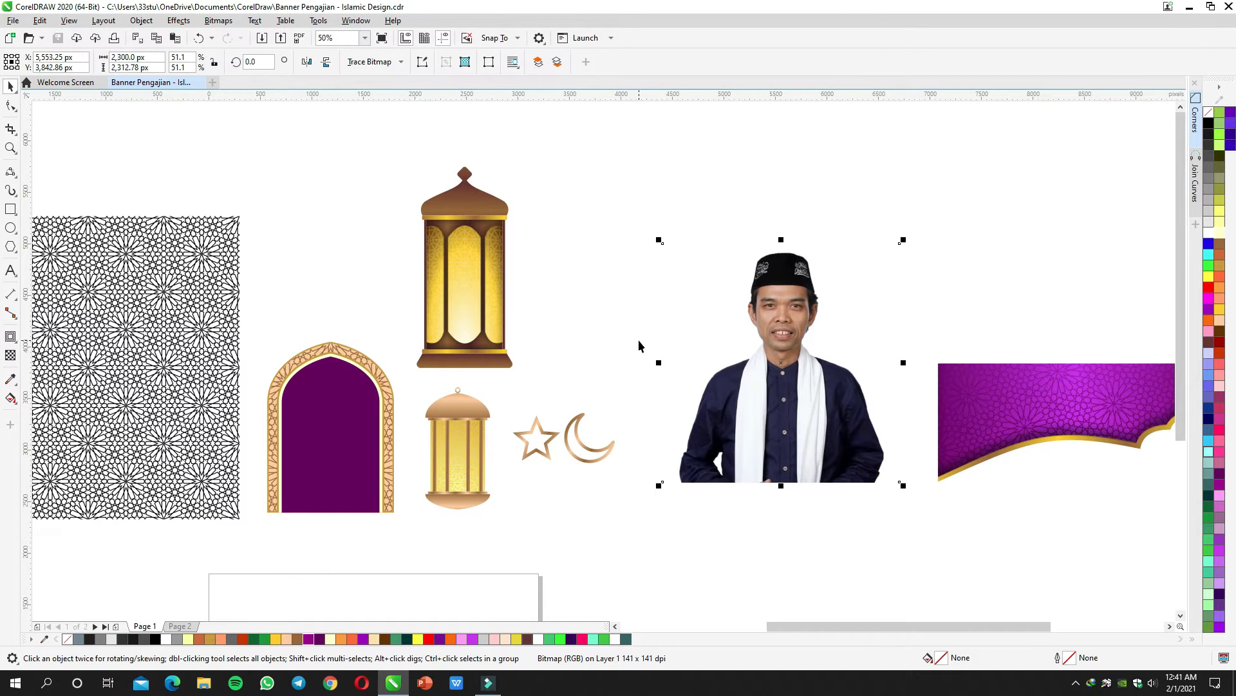
drag(612, 334, 613, 327)
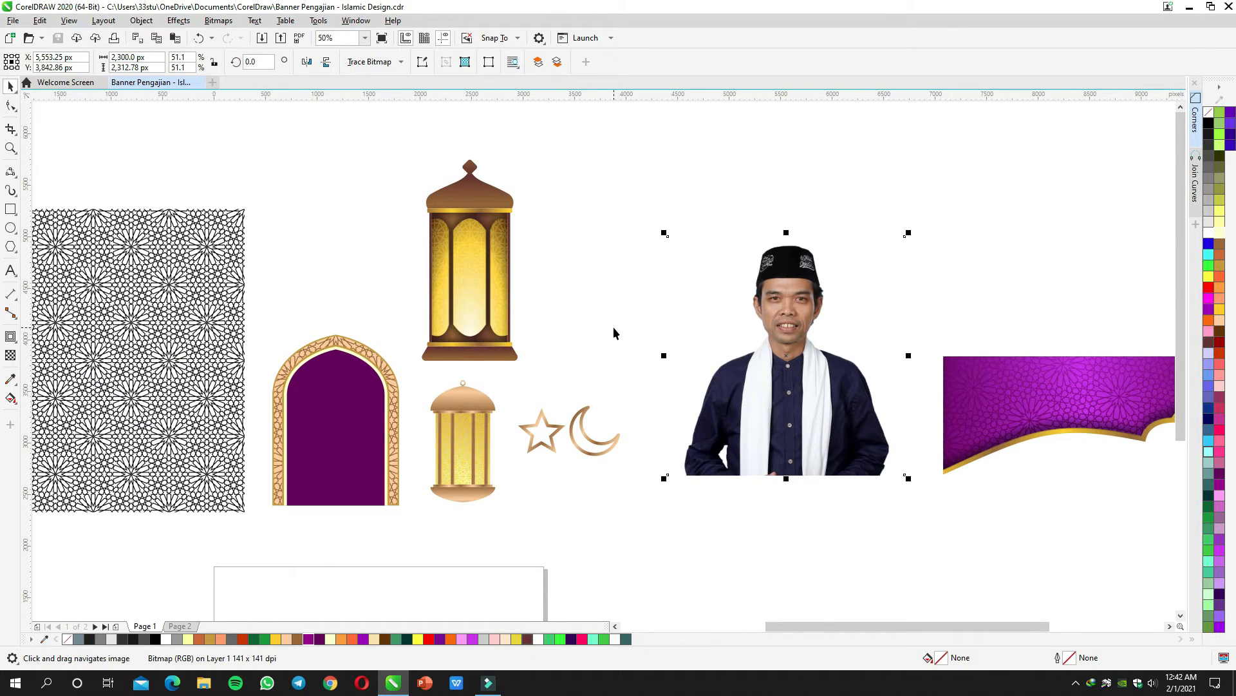
click(579, 315)
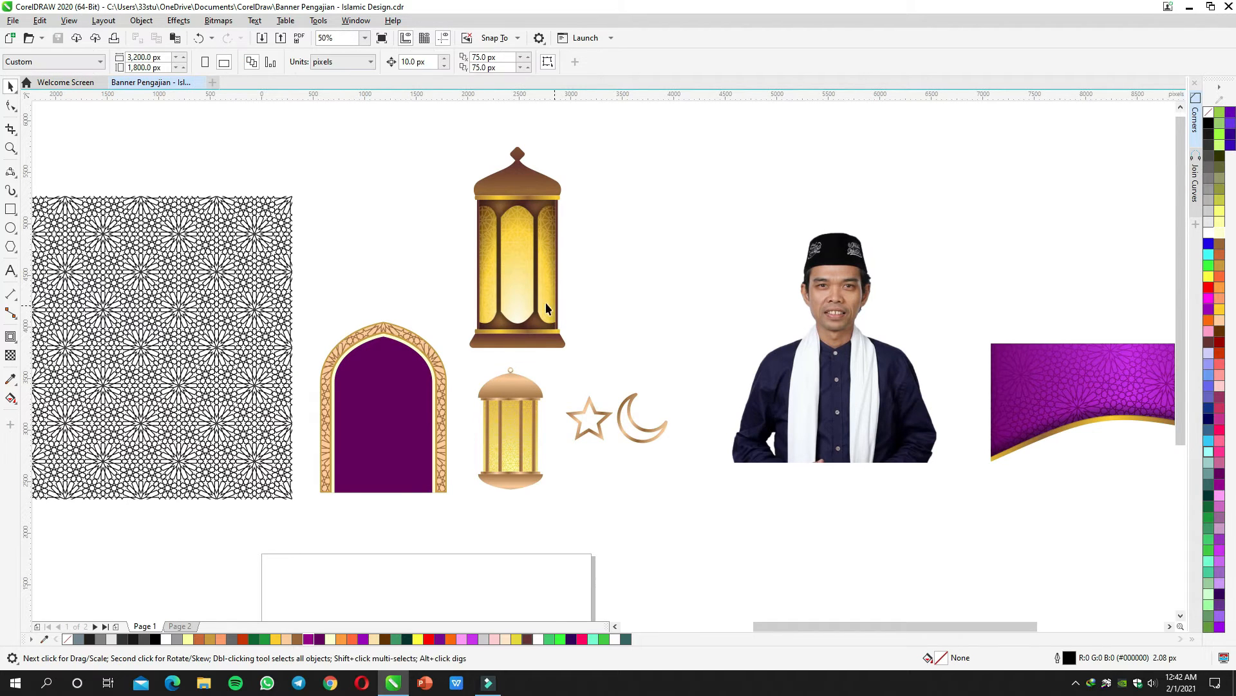
scroll(504, 306, up, 3)
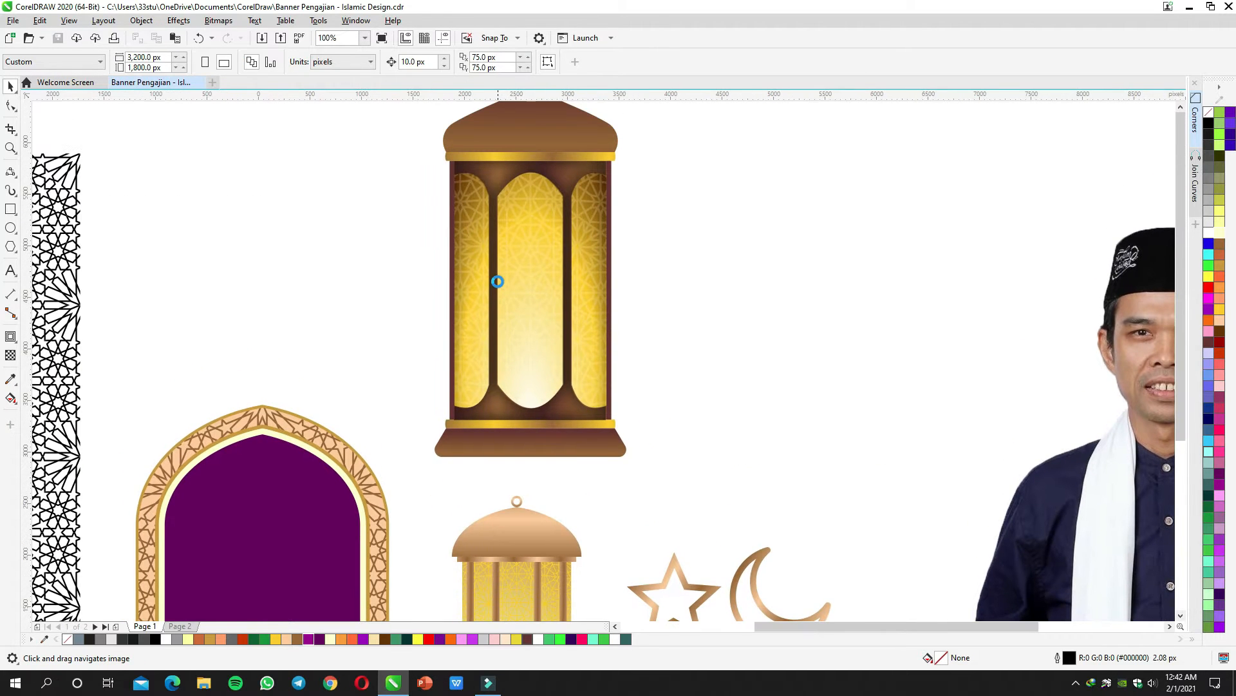
scroll(497, 286, down, 3)
drag(498, 287, 576, 232)
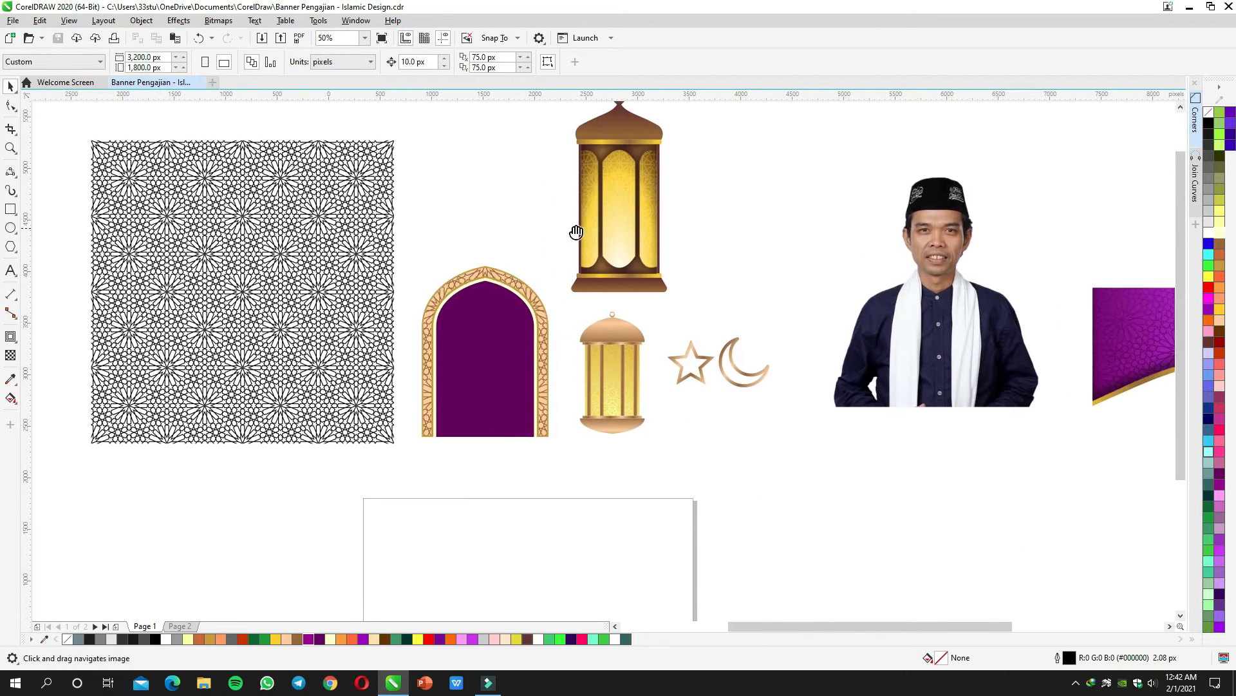
scroll(558, 304, down, 5)
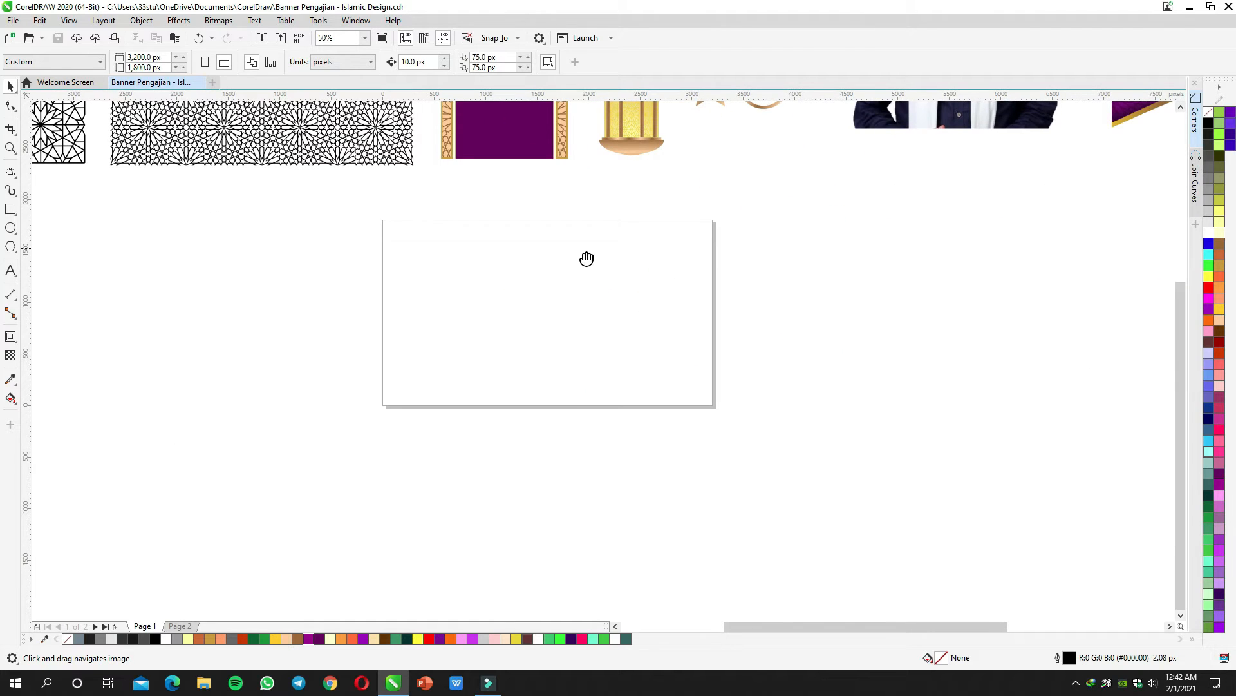
scroll(539, 286, up, 3)
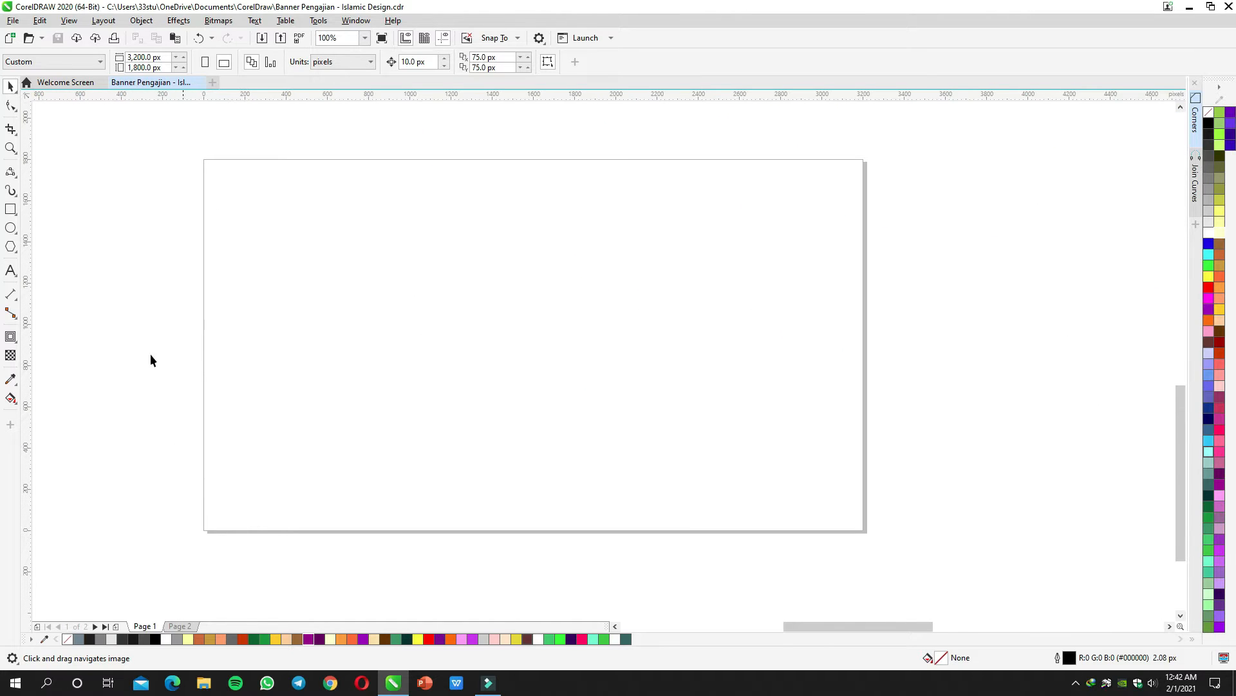
Step: Draw a circle about 790 px in diameter on the page and place an overlapping copy to its right
drag(395, 281, 557, 443)
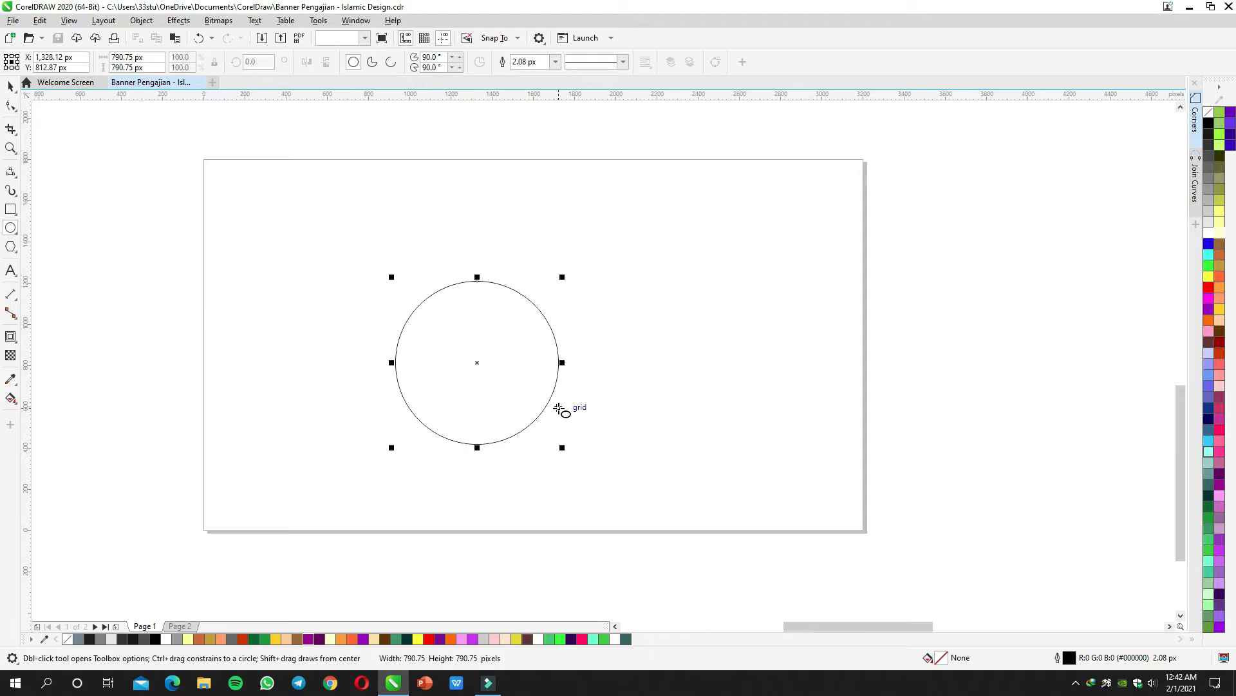
key(space)
drag(480, 361, 568, 353)
right_click(541, 360)
click(653, 357)
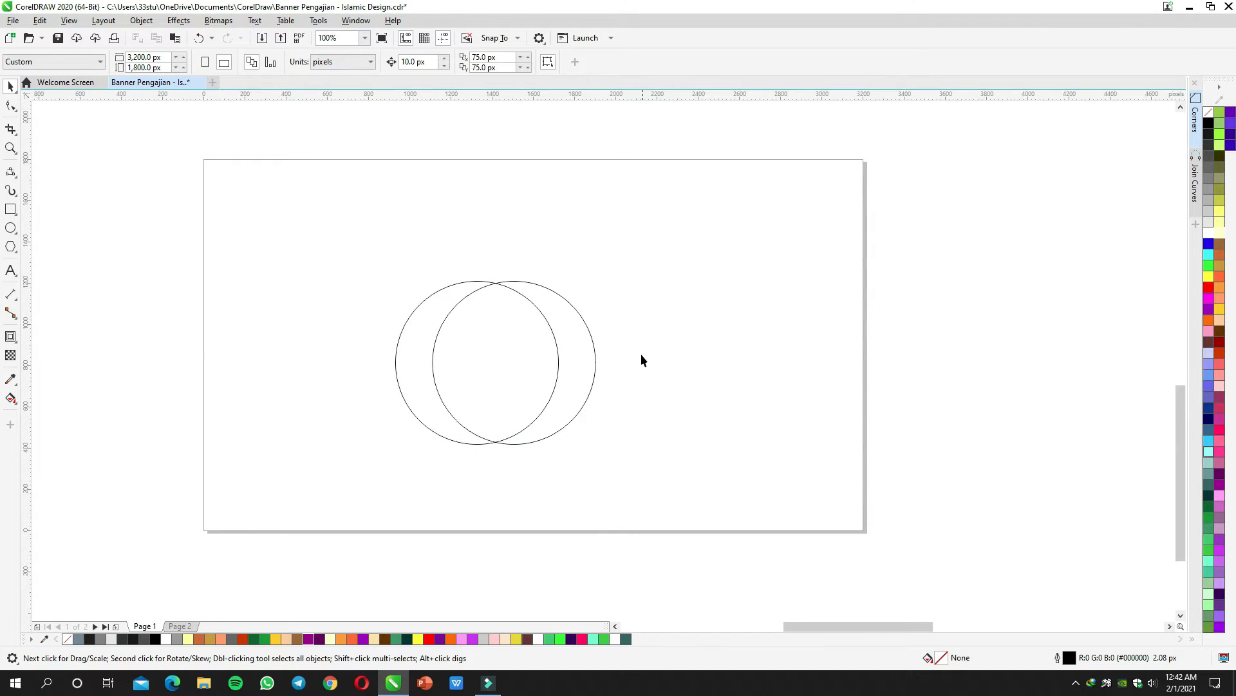
Step: Draw a horizontal 2-point line about 1,437 px long across both circles and move it higher within their upper half
scroll(547, 334, up, 1)
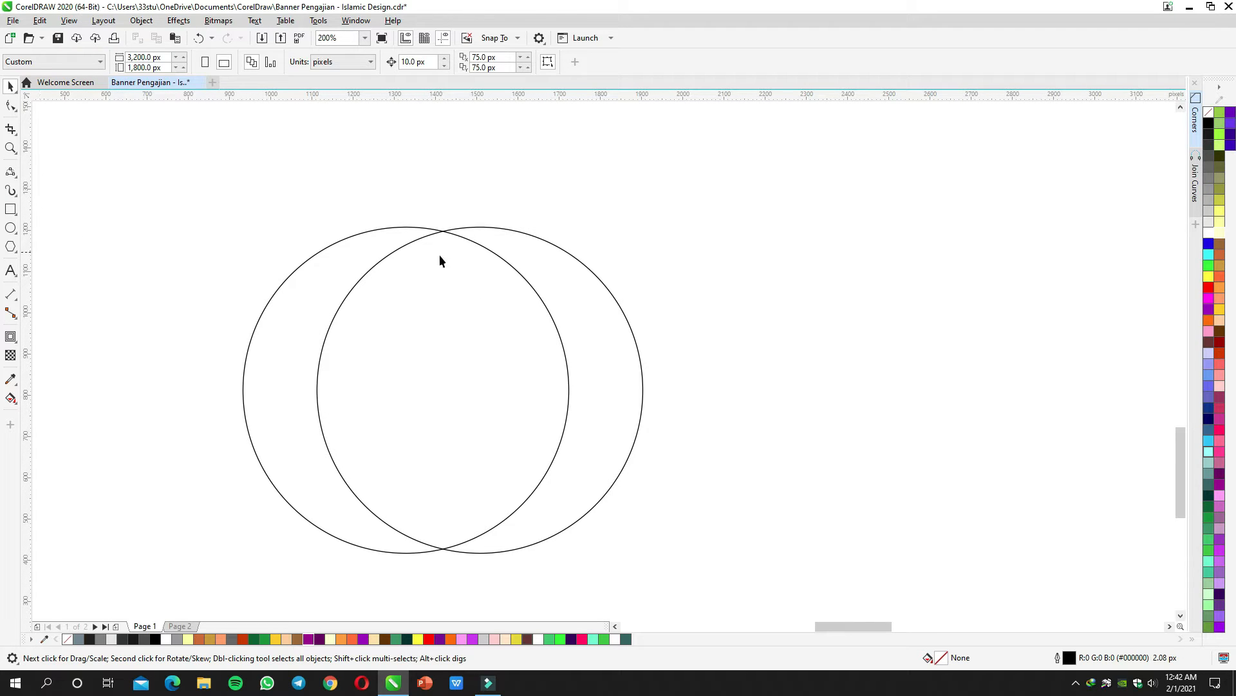
click(11, 179)
click(58, 185)
drag(190, 355, 784, 358)
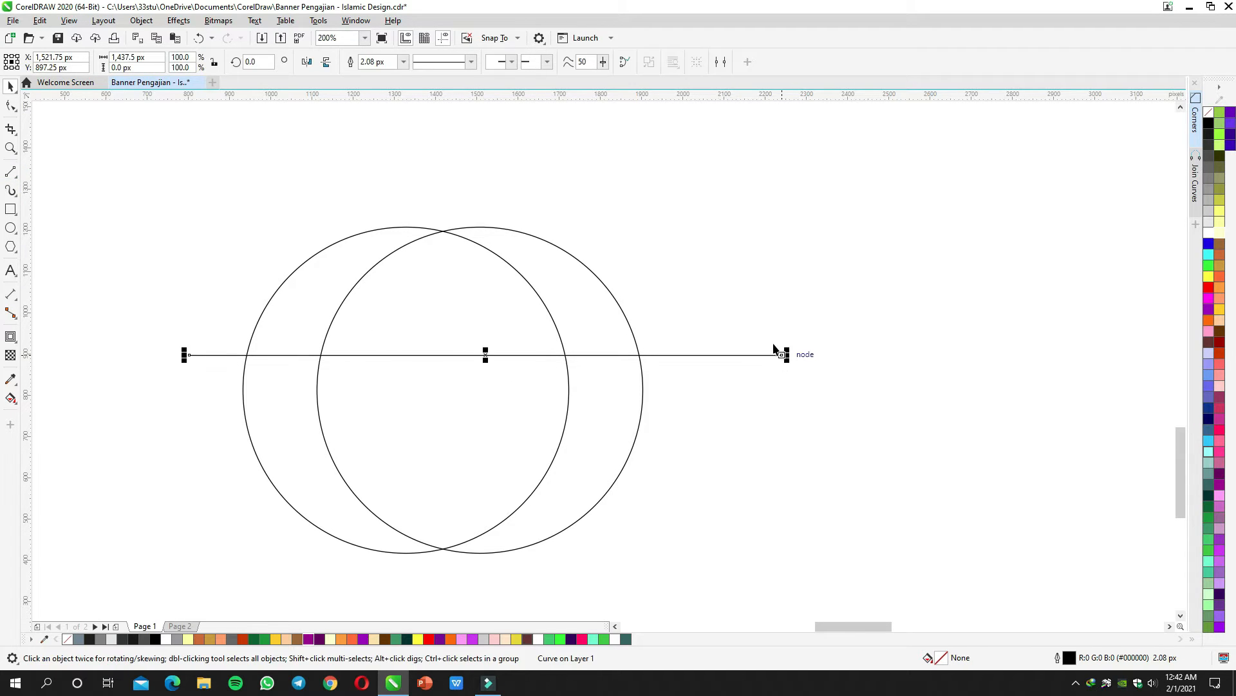
click(441, 294)
drag(435, 357, 437, 335)
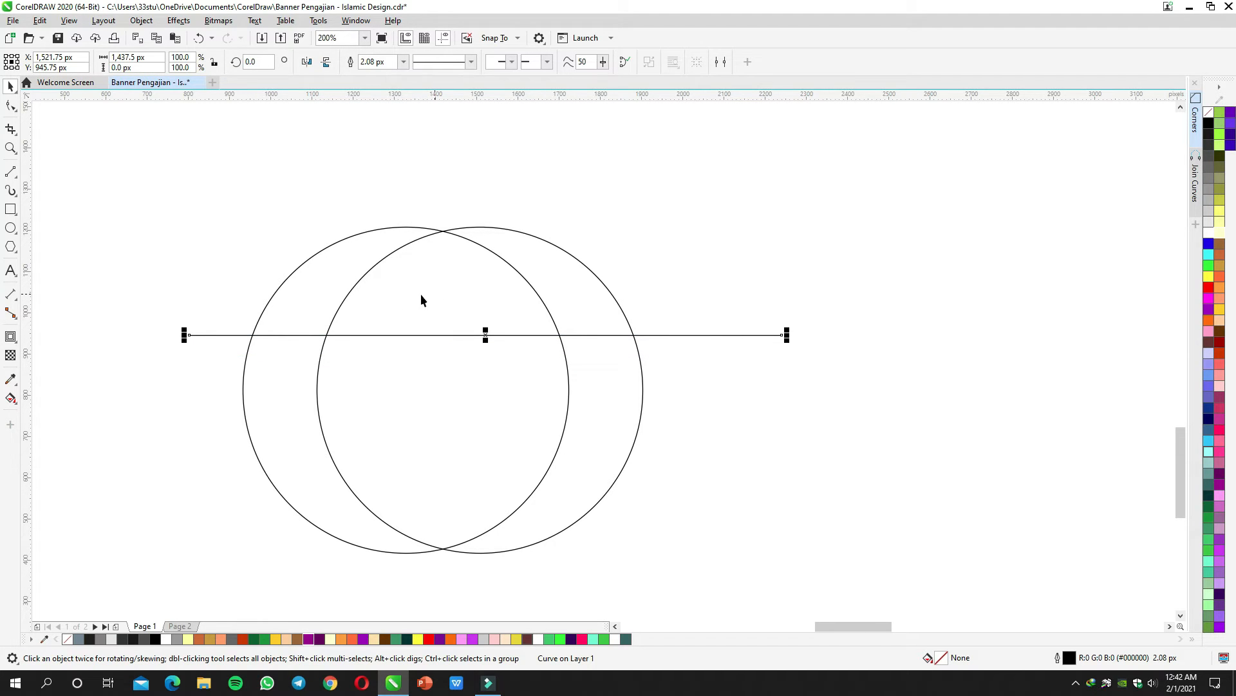
Step: Smart Fill the overlap of the circles above the line and move the dome shape to the page's upper right
click(9, 399)
click(46, 427)
click(408, 302)
scroll(408, 303, down, 1)
drag(408, 302, 625, 231)
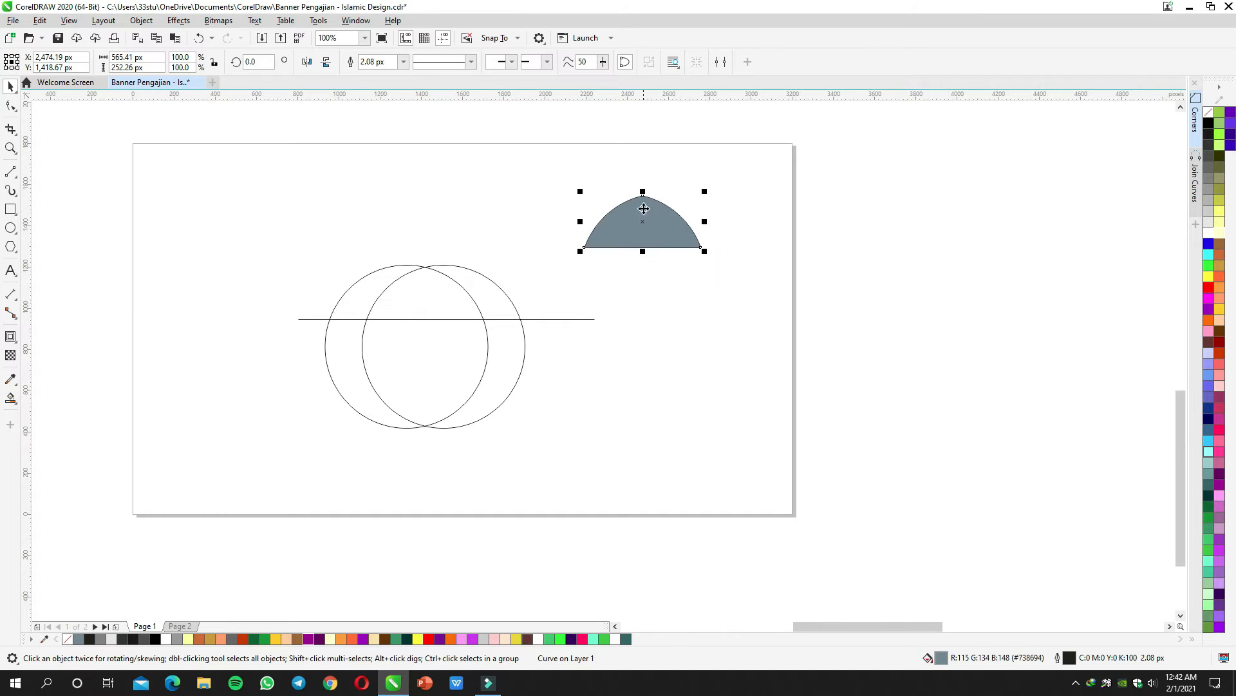
Step: Flatten the dome shape and place a vertically mirrored copy of it further below as the lantern's base
drag(643, 190, 636, 273)
key(Escape)
click(642, 233)
right_click(636, 273)
drag(639, 270, 642, 391)
Step: Draw a rectangle between the dome and its mirrored copy as the lantern body and center-align it with the dome
click(696, 303)
click(9, 210)
drag(595, 247, 697, 370)
shift+click(692, 239)
key(c)
key(space)
Step: Compare the drawn lantern outline with the finished small lantern above the page
scroll(721, 235, down, 1)
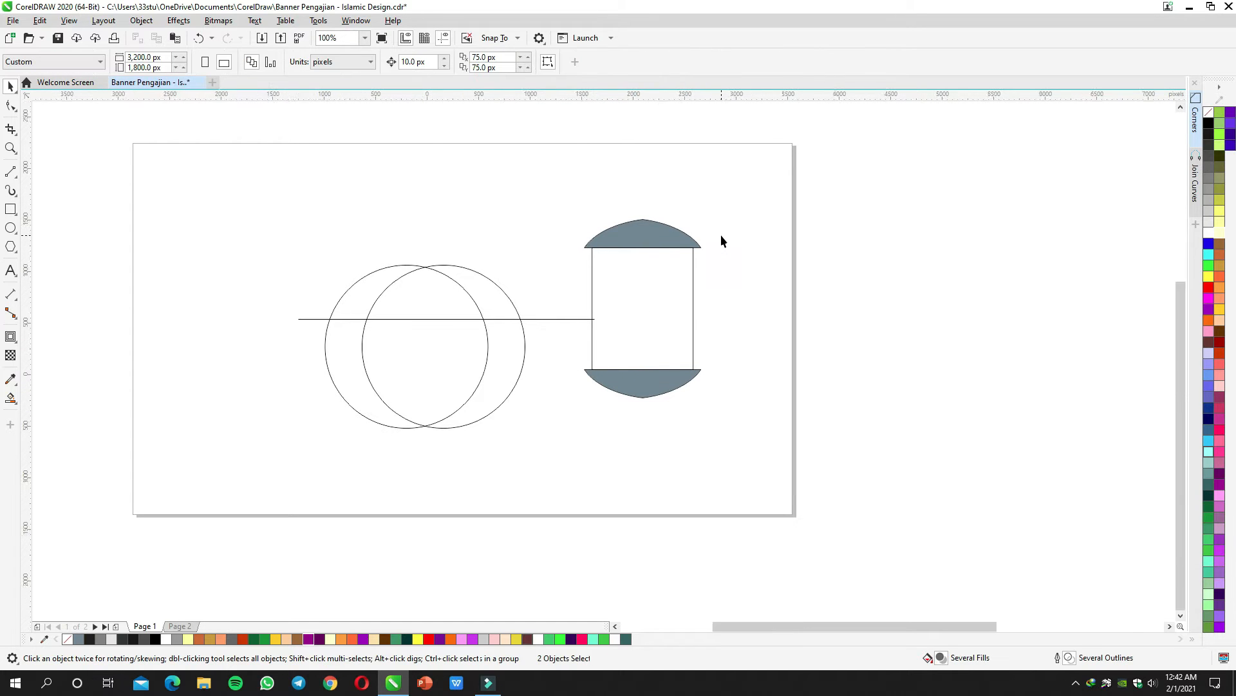
scroll(635, 299, up, 1)
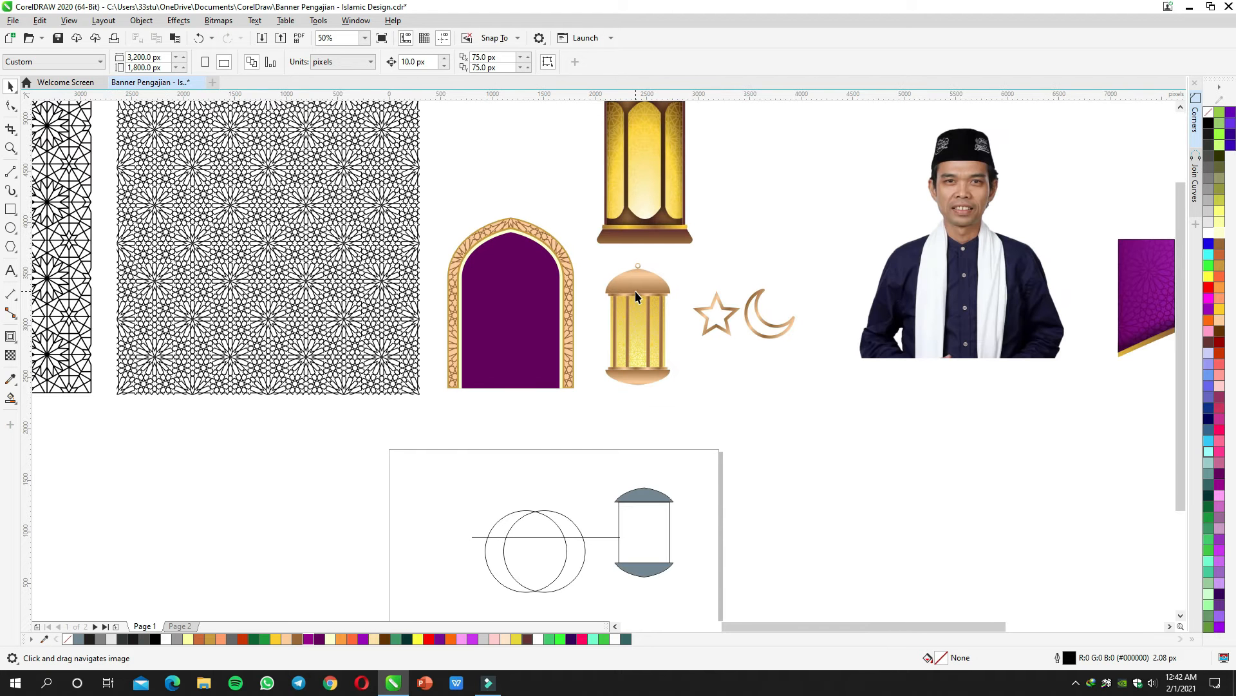
scroll(635, 291, down, 1)
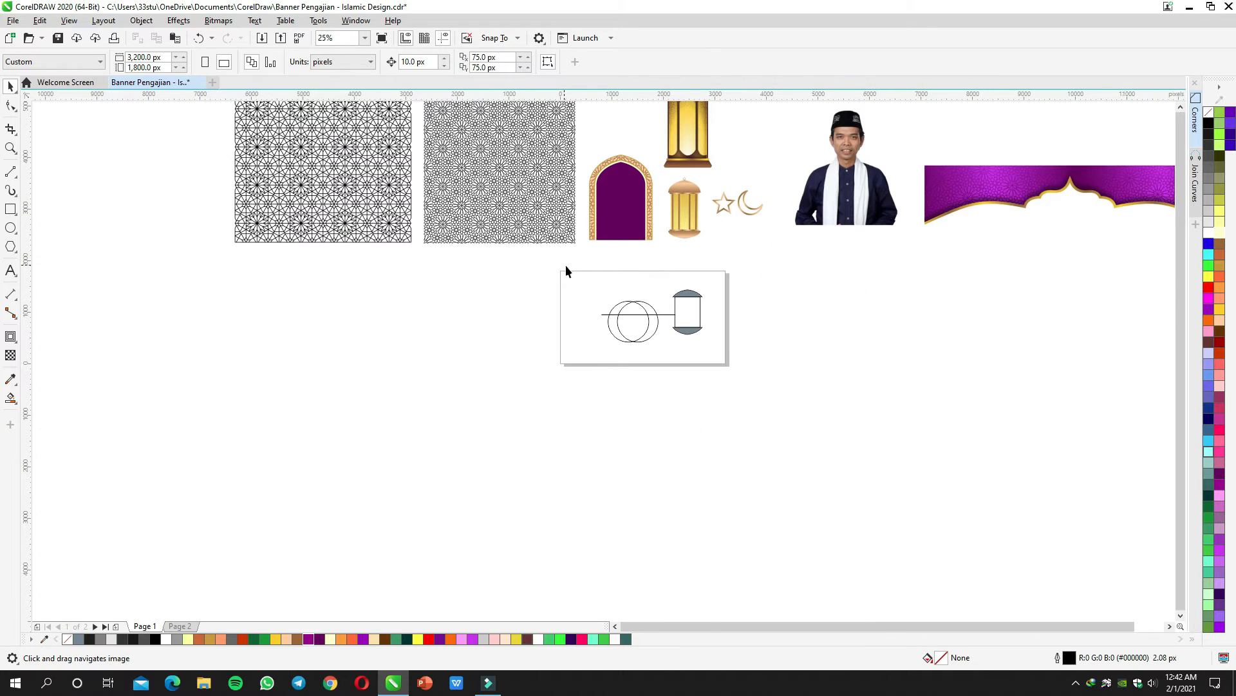
scroll(700, 298, up, 1)
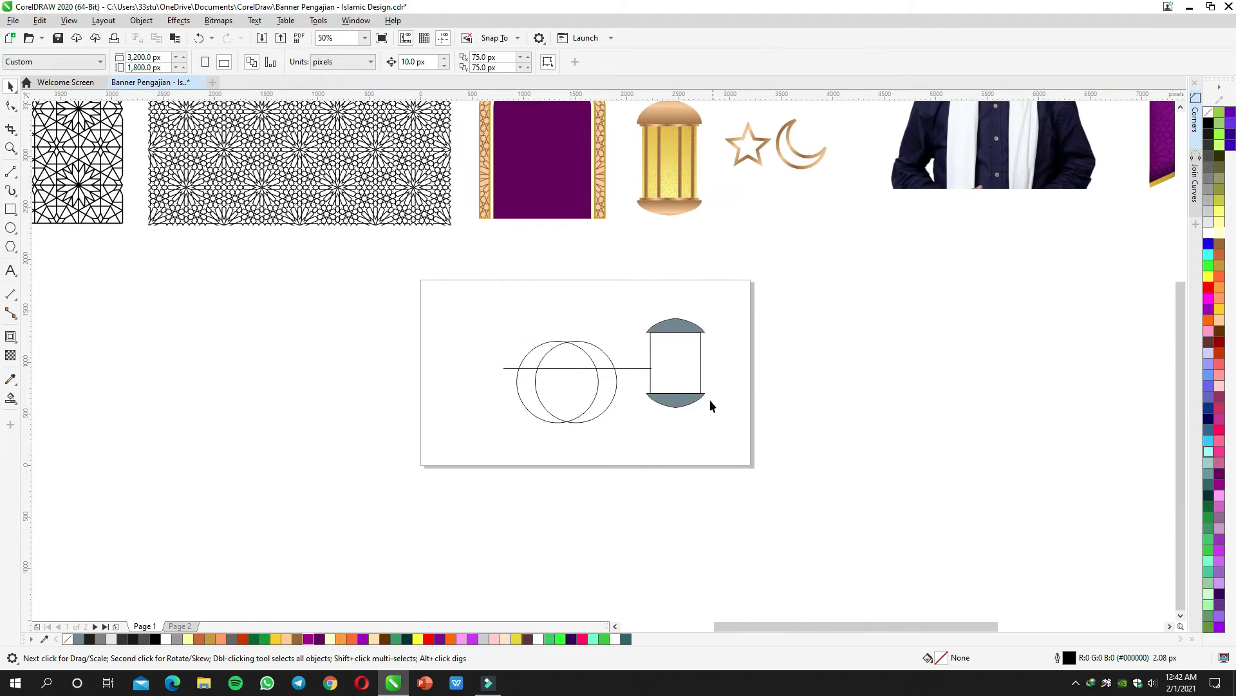
scroll(711, 402, up, 1)
click(9, 174)
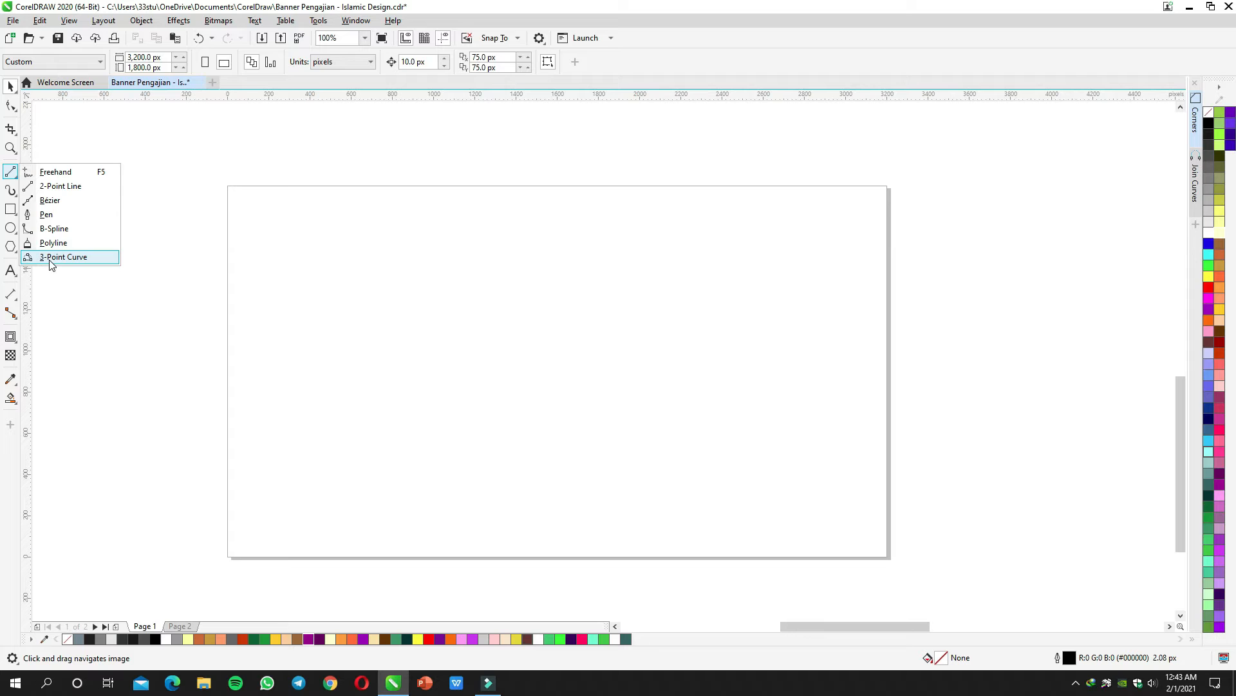
click(45, 216)
click(270, 361)
drag(320, 332, 362, 332)
key(space)
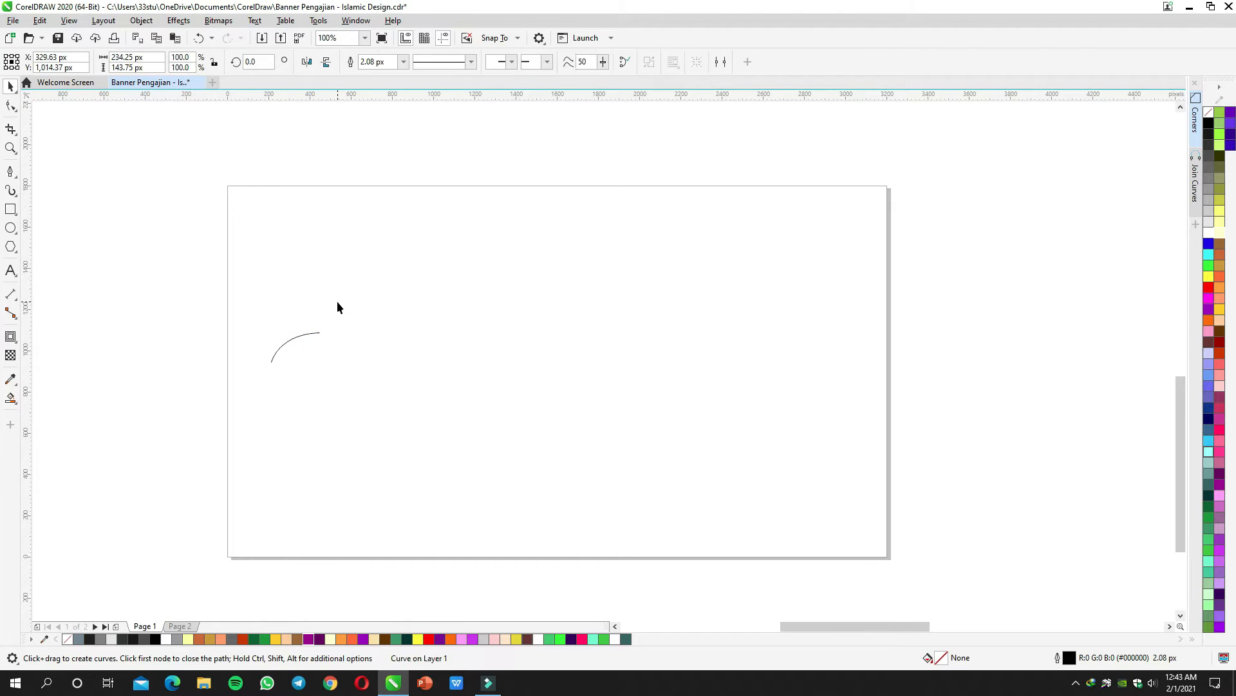
key(ctrl+z)
Step: Draw an S-shaped half-dome profile about 335 by 253 px with the 3-Point Curve tool on the empty page
click(10, 175)
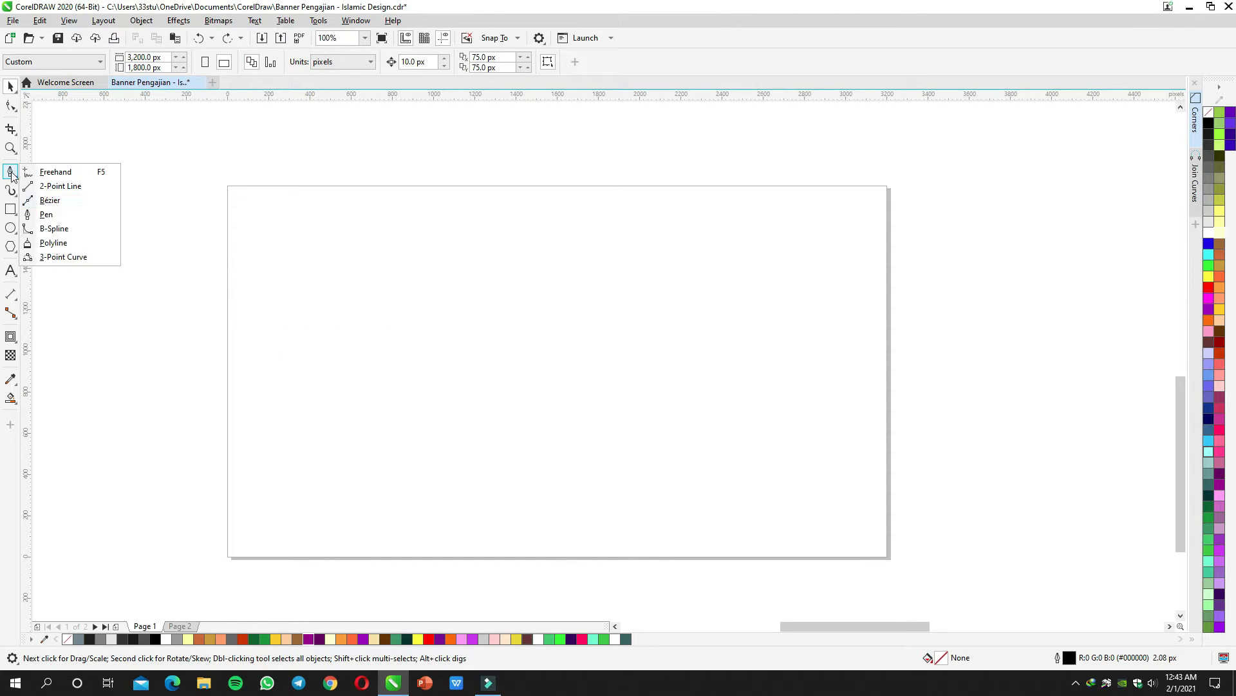
click(63, 258)
drag(394, 316, 387, 288)
scroll(382, 322, up, 1)
scroll(425, 329, down, 1)
drag(412, 364, 443, 352)
click(417, 346)
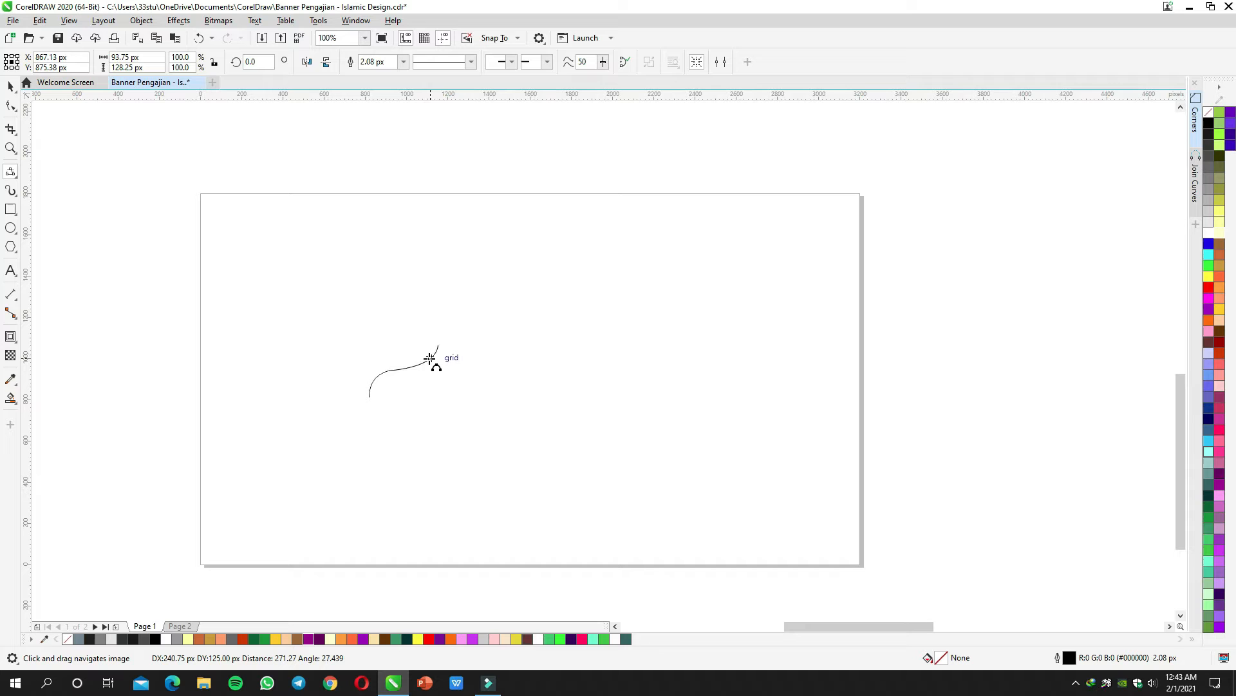
key(space)
scroll(420, 379, up, 2)
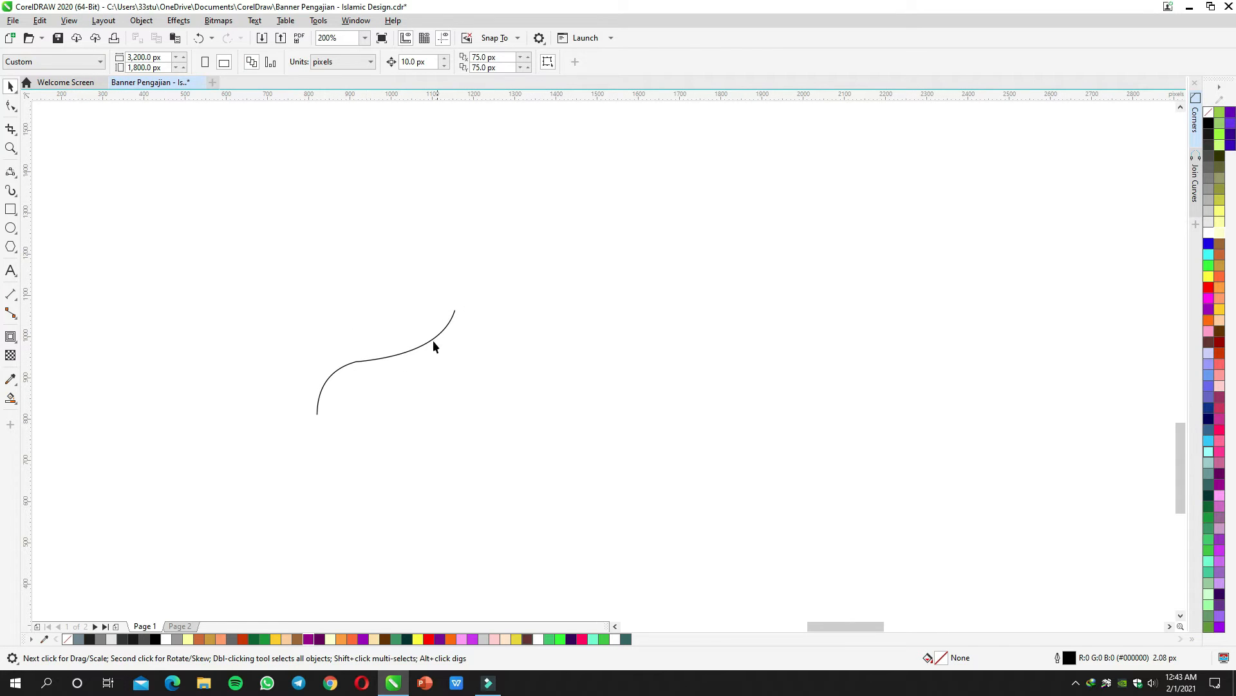
scroll(349, 368, up, 4)
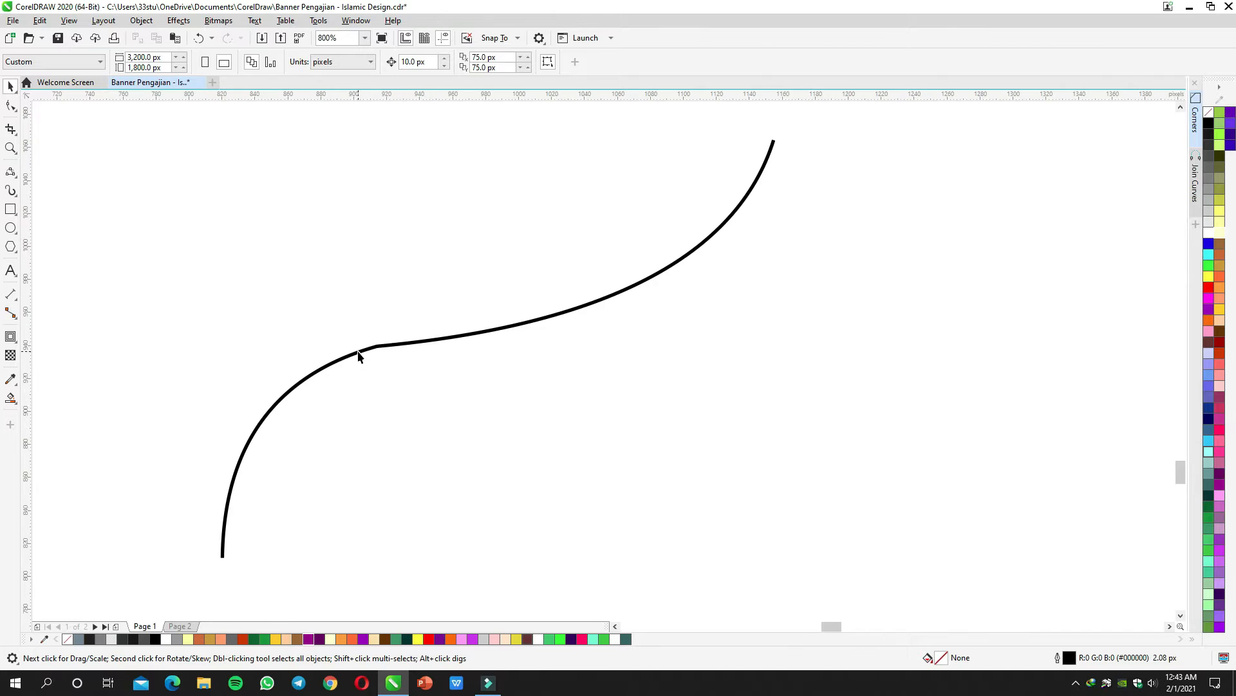
scroll(359, 356, down, 4)
drag(417, 338, 412, 340)
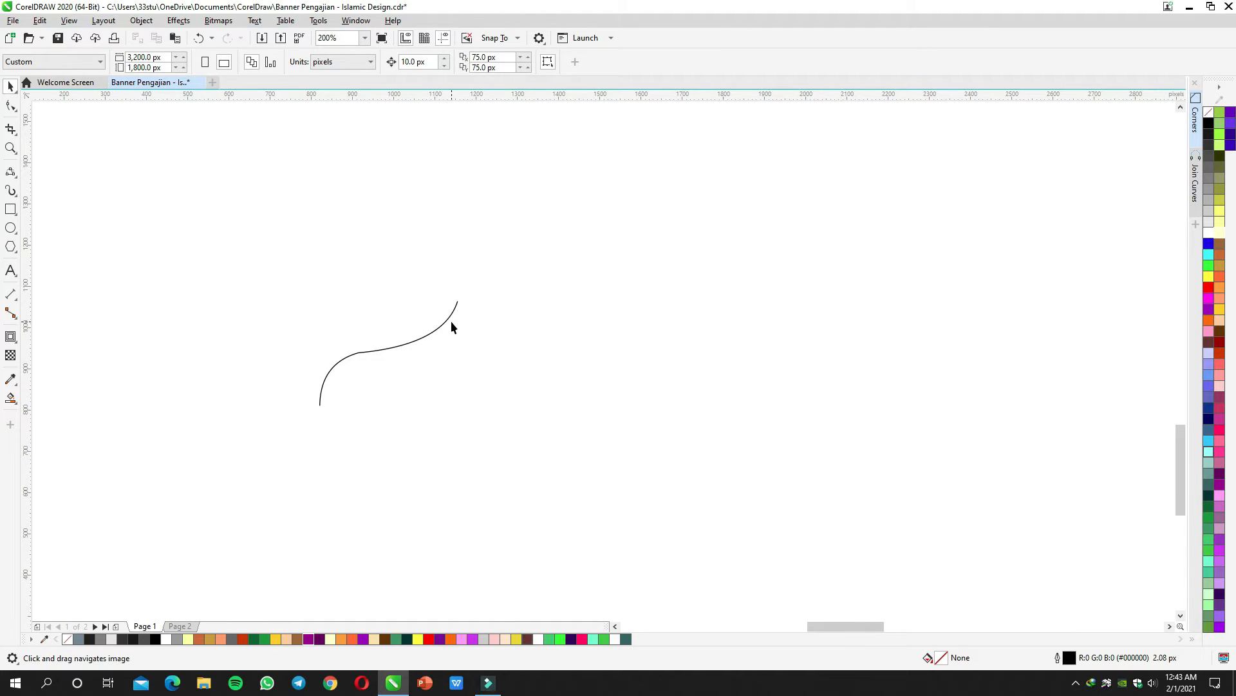
Step: Add a horizontally mirrored copy of the half profile that meets it at the peak to form a symmetrical dome outline
click(331, 360)
drag(315, 352, 487, 366)
right_click(487, 366)
key(ctrl+z)
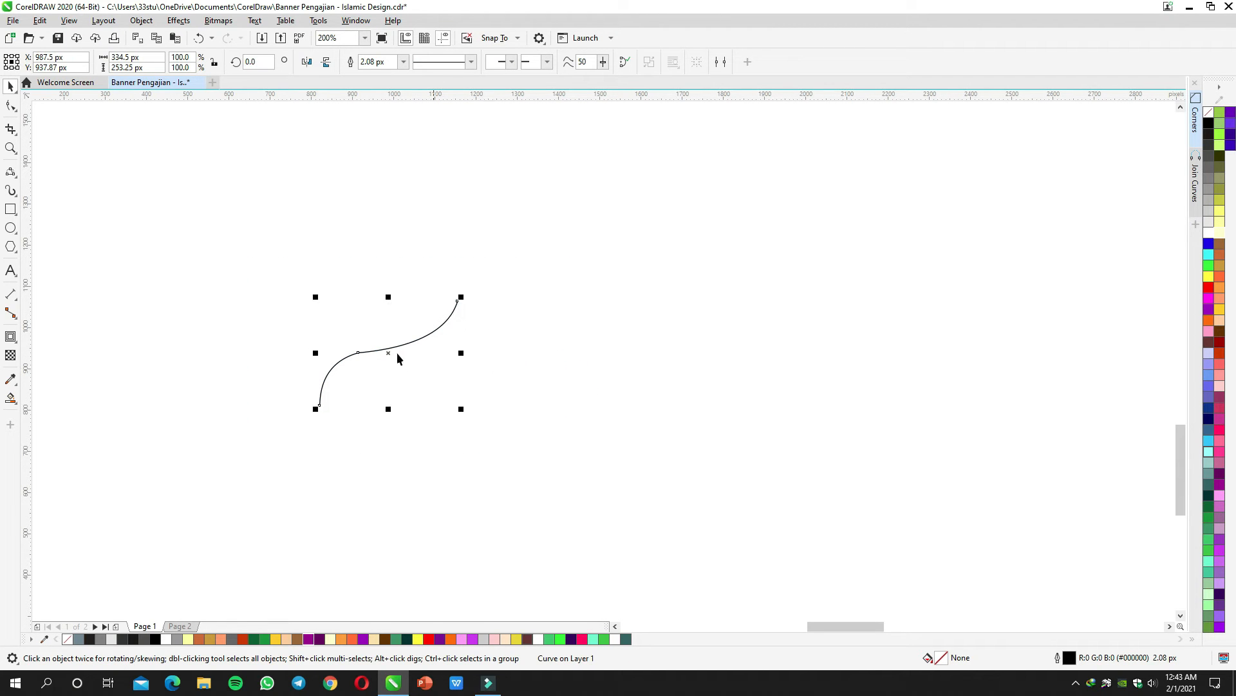
drag(315, 353, 503, 343)
right_click(503, 343)
click(570, 302)
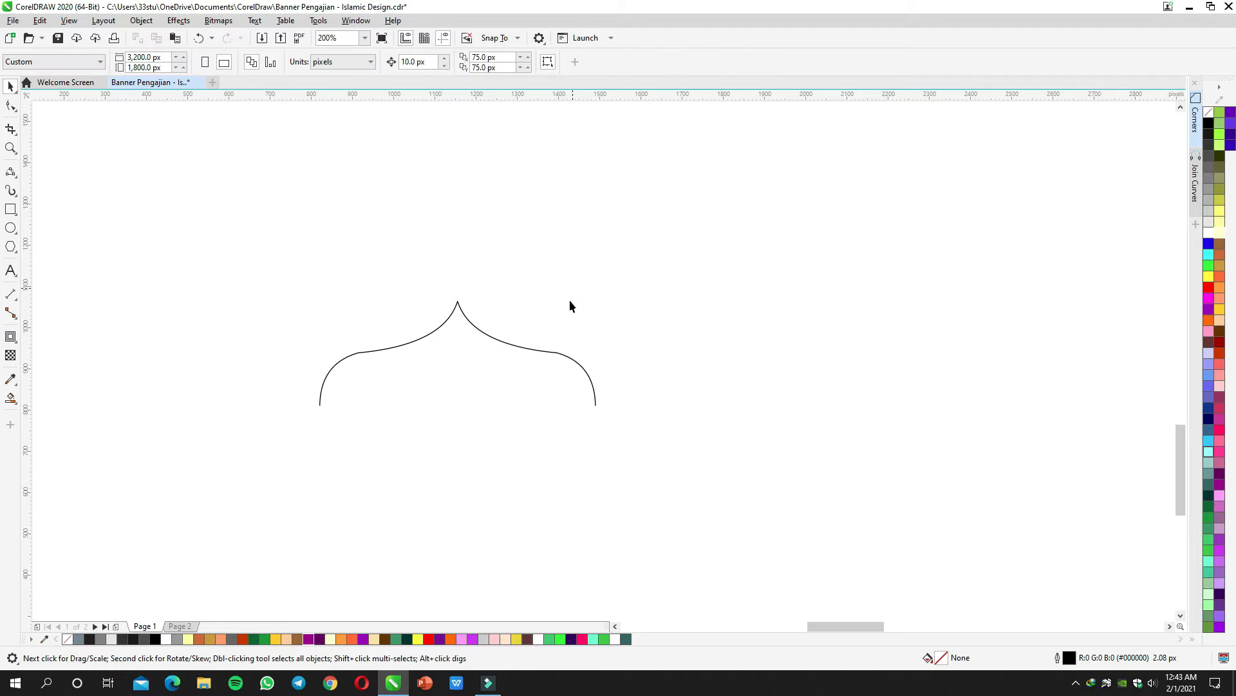
Step: Join the two half curves at the dome's peak using Extend with a 30 px gap tolerance
drag(642, 442, 643, 441)
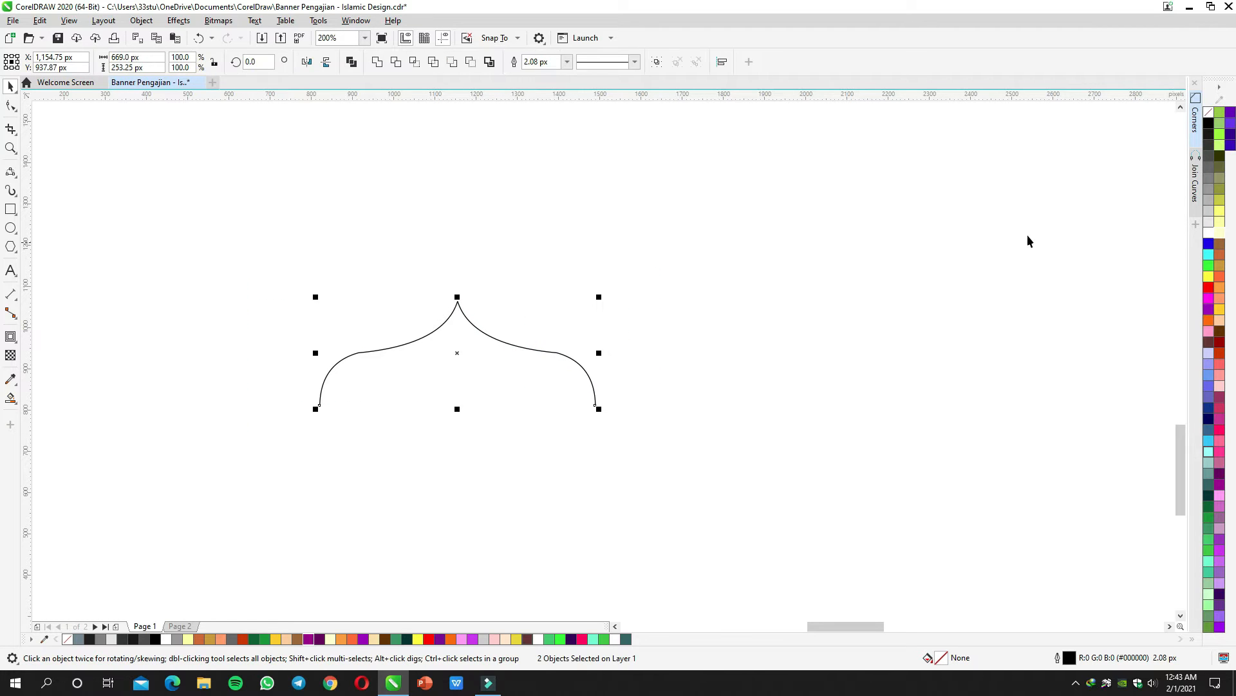
click(1196, 184)
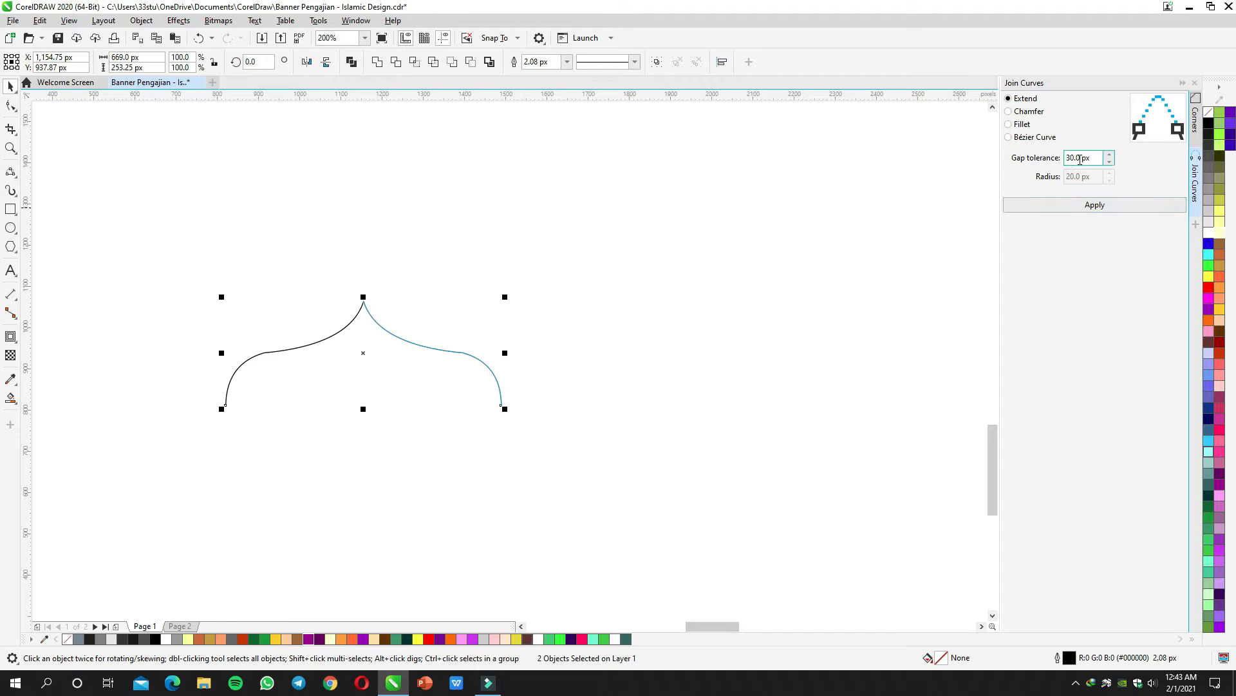
click(1073, 206)
click(948, 232)
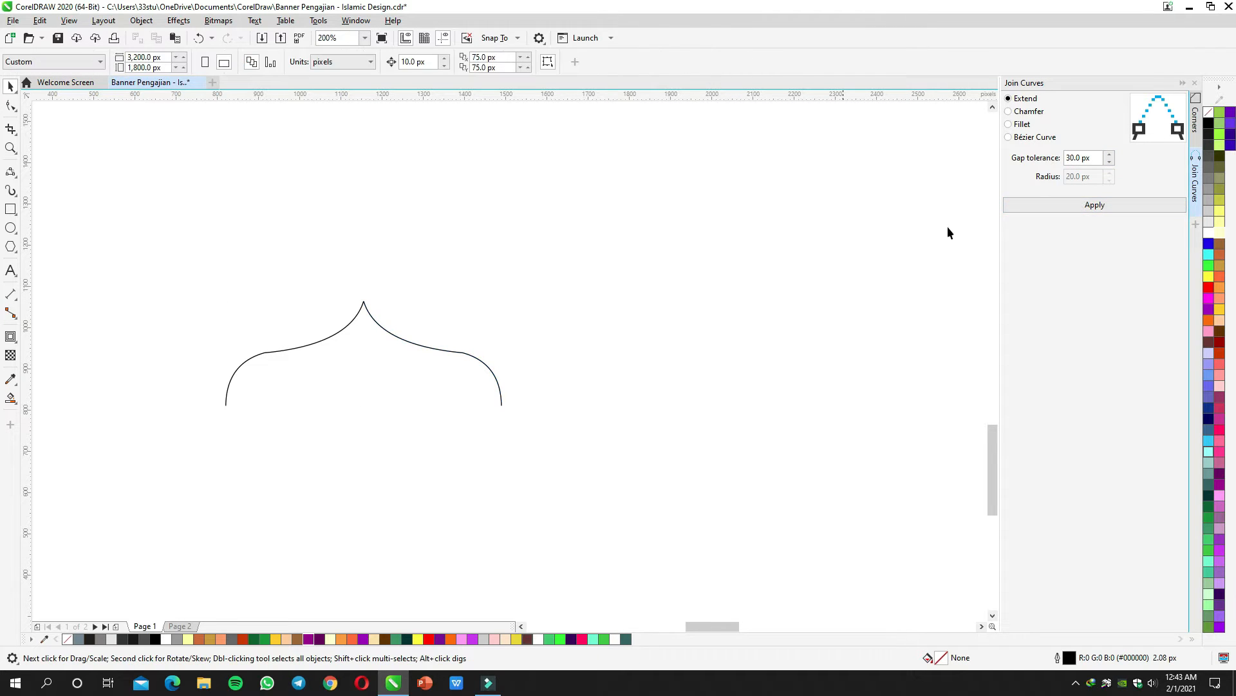
click(1182, 83)
drag(521, 347, 664, 314)
scroll(611, 287, up, 2)
key(F10)
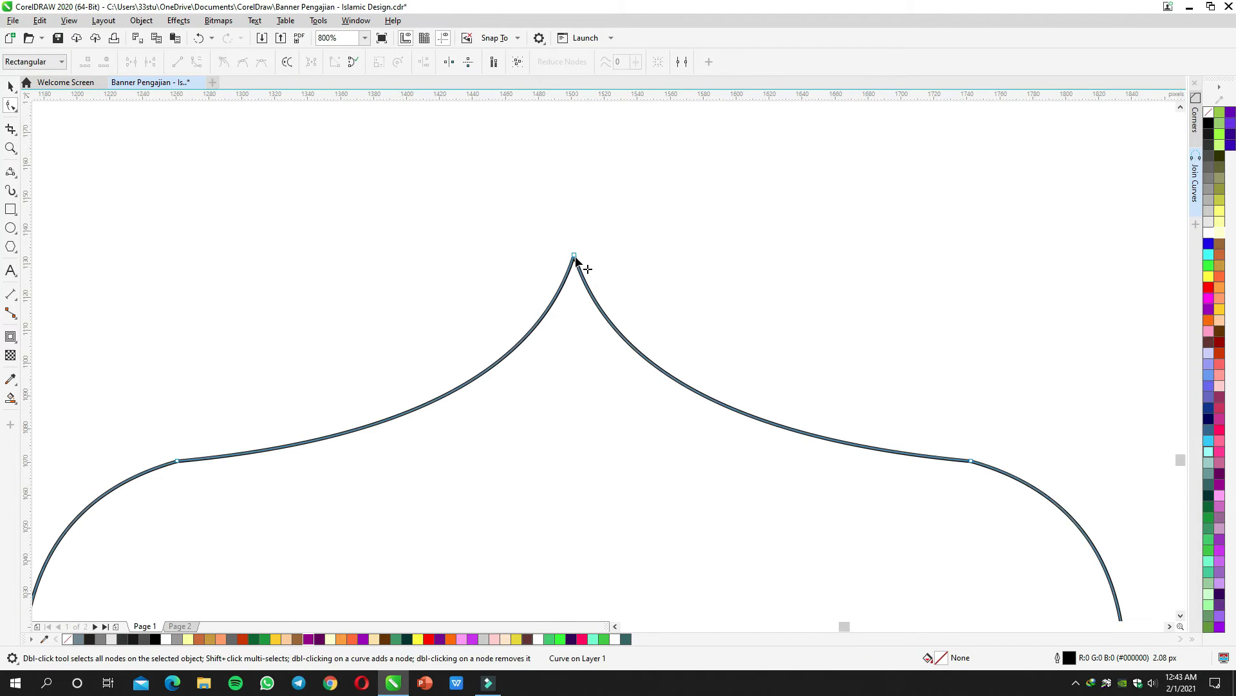
scroll(574, 257, up, 2)
scroll(594, 261, down, 5)
key(space)
click(640, 253)
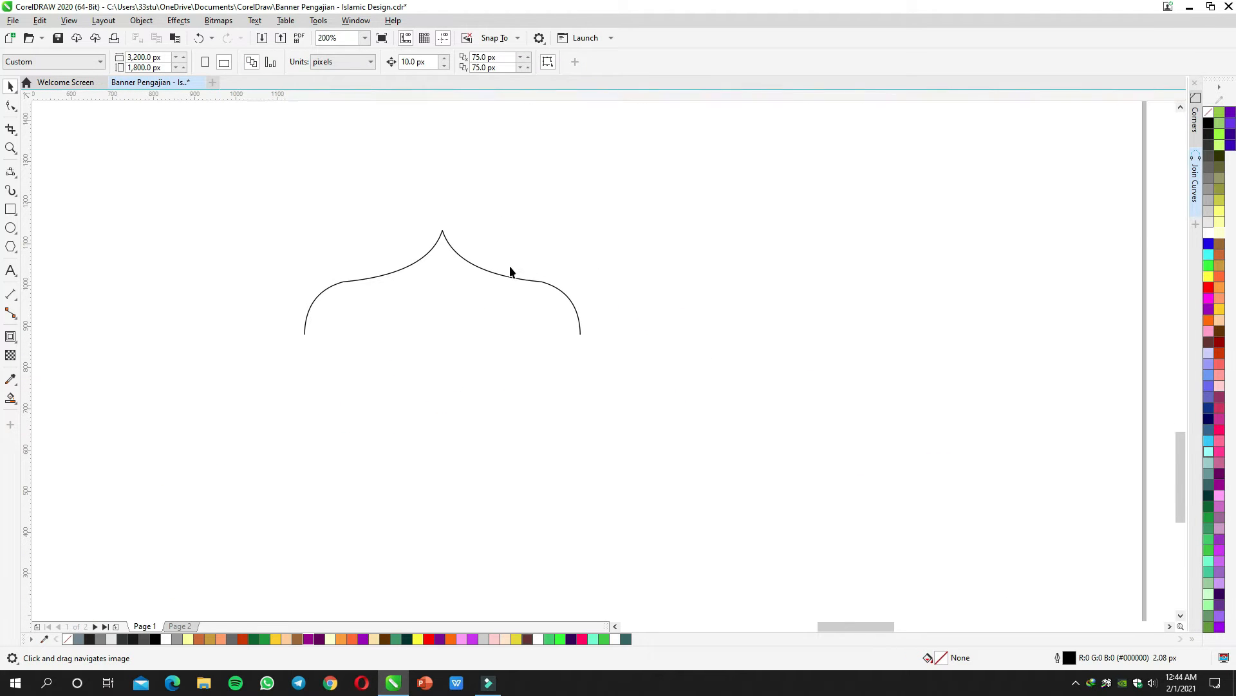
scroll(352, 284, up, 1)
click(347, 300)
key(F10)
double_click(340, 297)
key(ctrl+z)
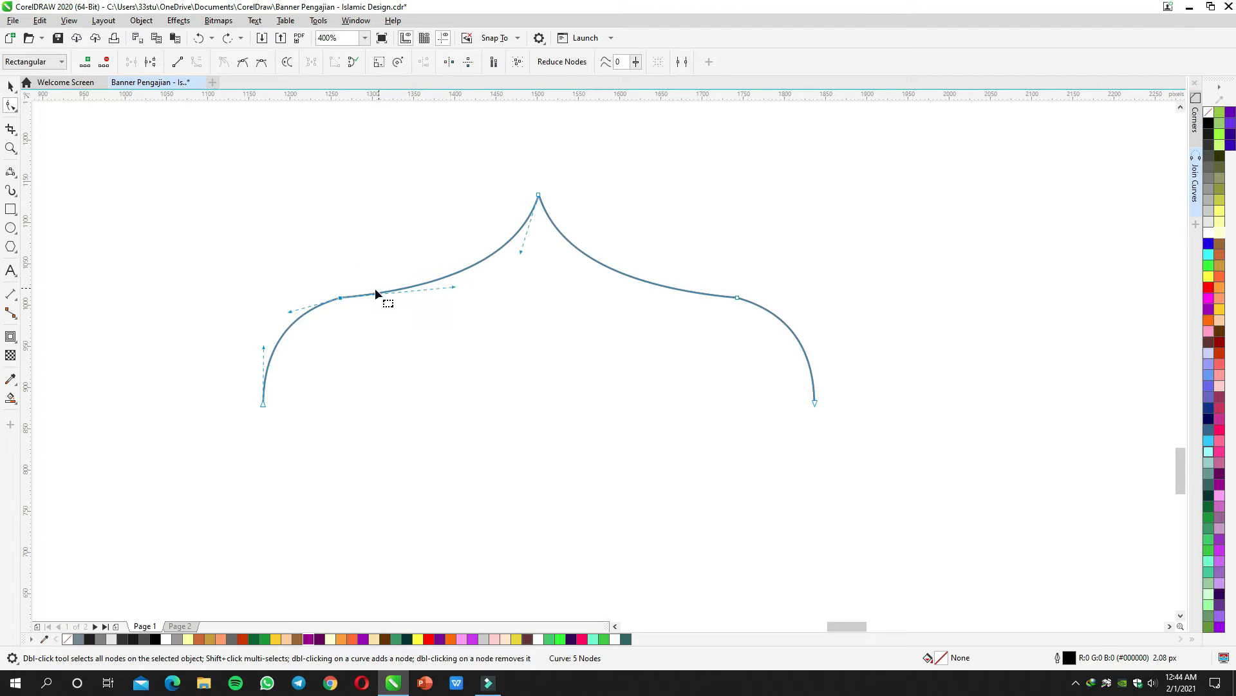
scroll(341, 298, up, 1)
key(space)
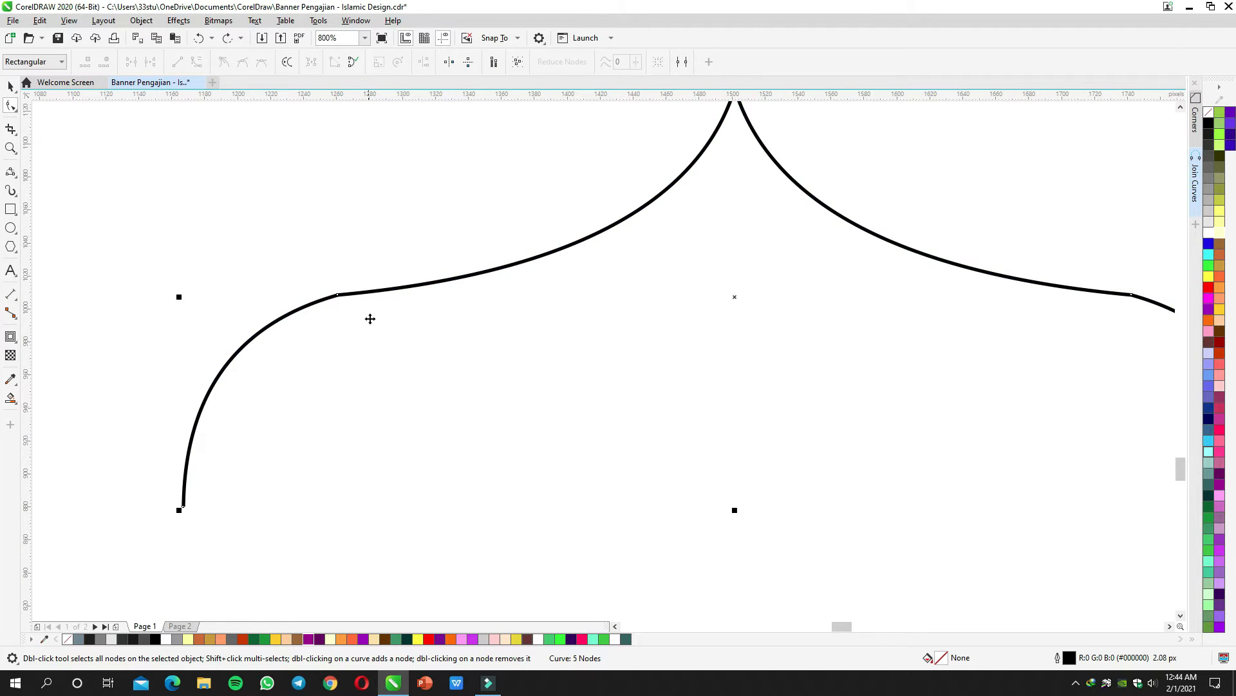
click(333, 298)
key(Escape)
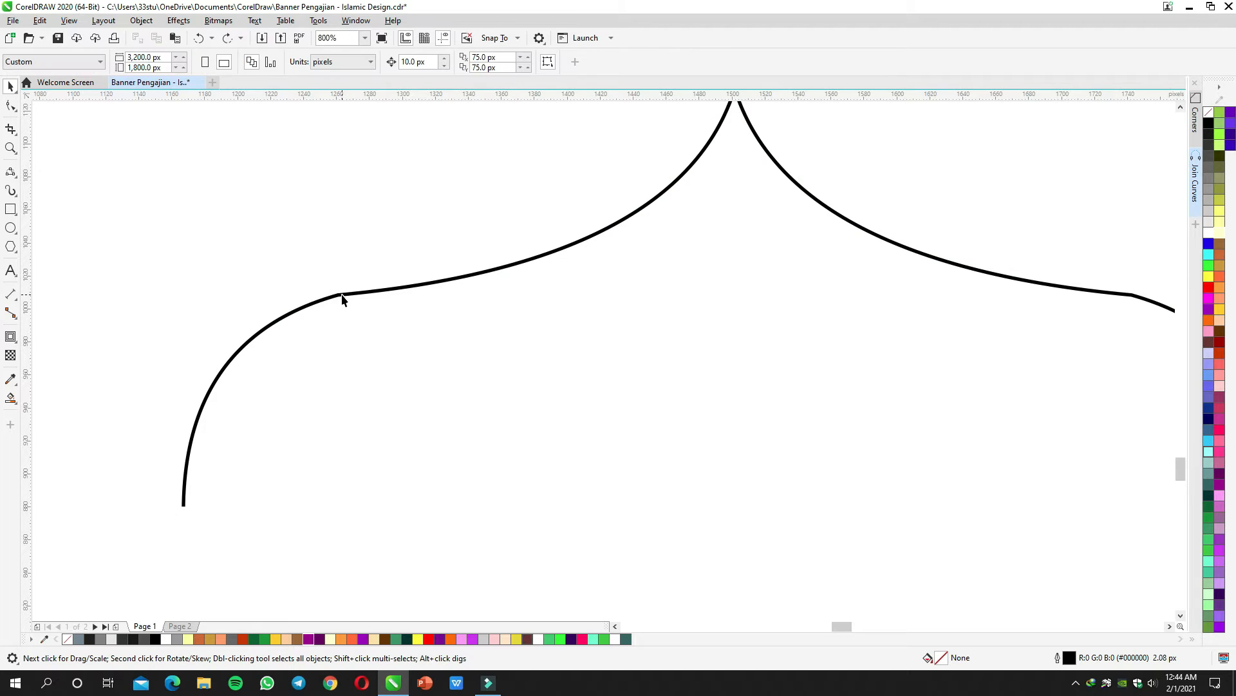
Step: Delete the shoulder node on each side of the dome outline to smooth its curves
scroll(342, 298, down, 1)
key(space)
click(344, 295)
double_click(341, 295)
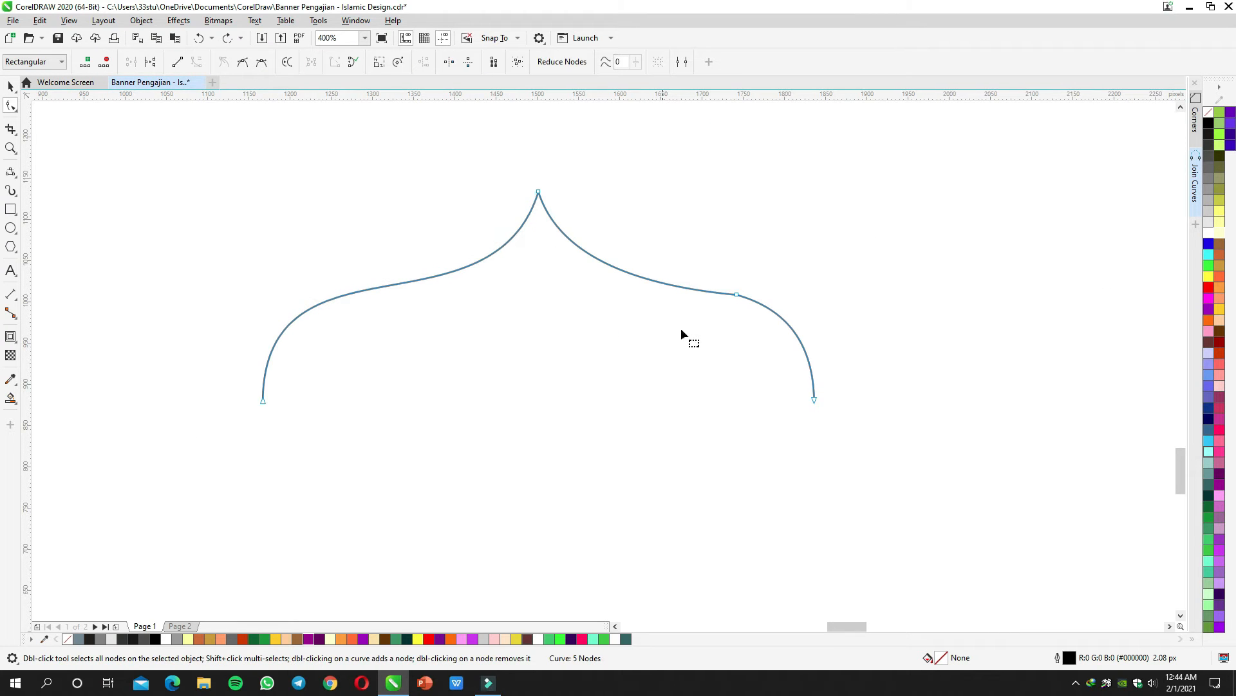
double_click(738, 295)
key(space)
Step: Scale the dome outline down proportionally to about 234 px wide near the middle of the page
scroll(731, 290, down, 2)
key(Escape)
drag(719, 299, 583, 400)
scroll(570, 317, up, 1)
scroll(569, 317, down, 1)
drag(597, 330, 608, 486)
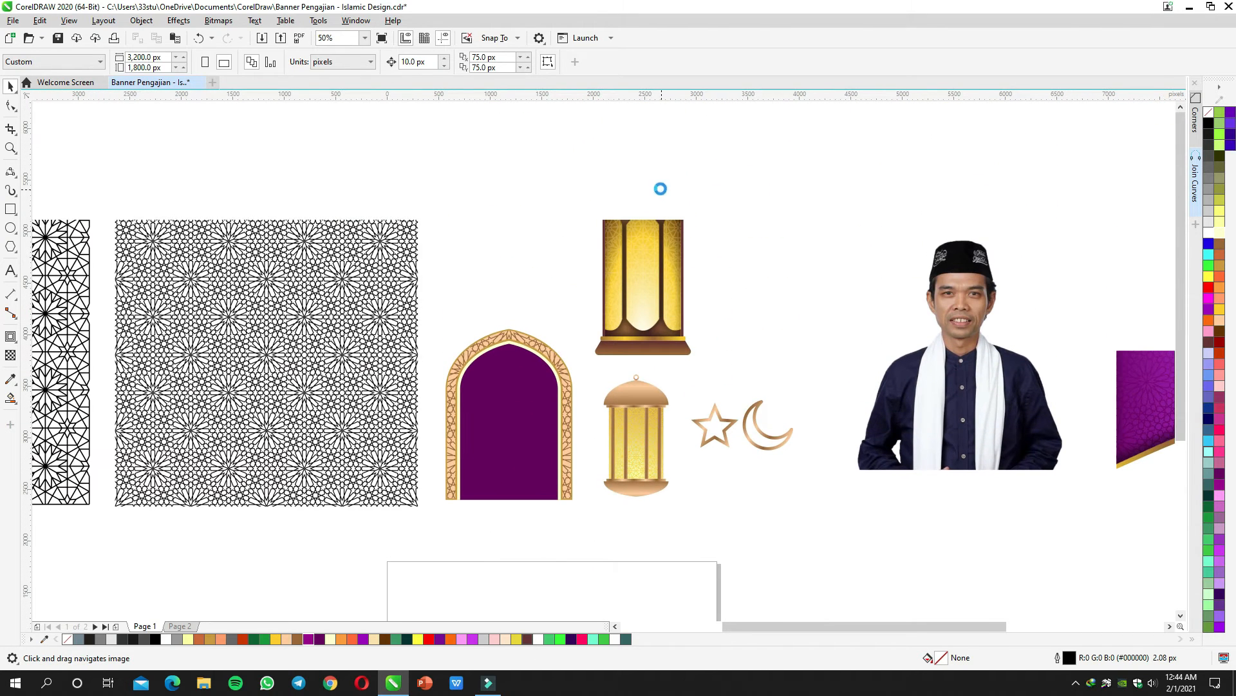
drag(659, 187, 631, 244)
drag(557, 404, 544, 129)
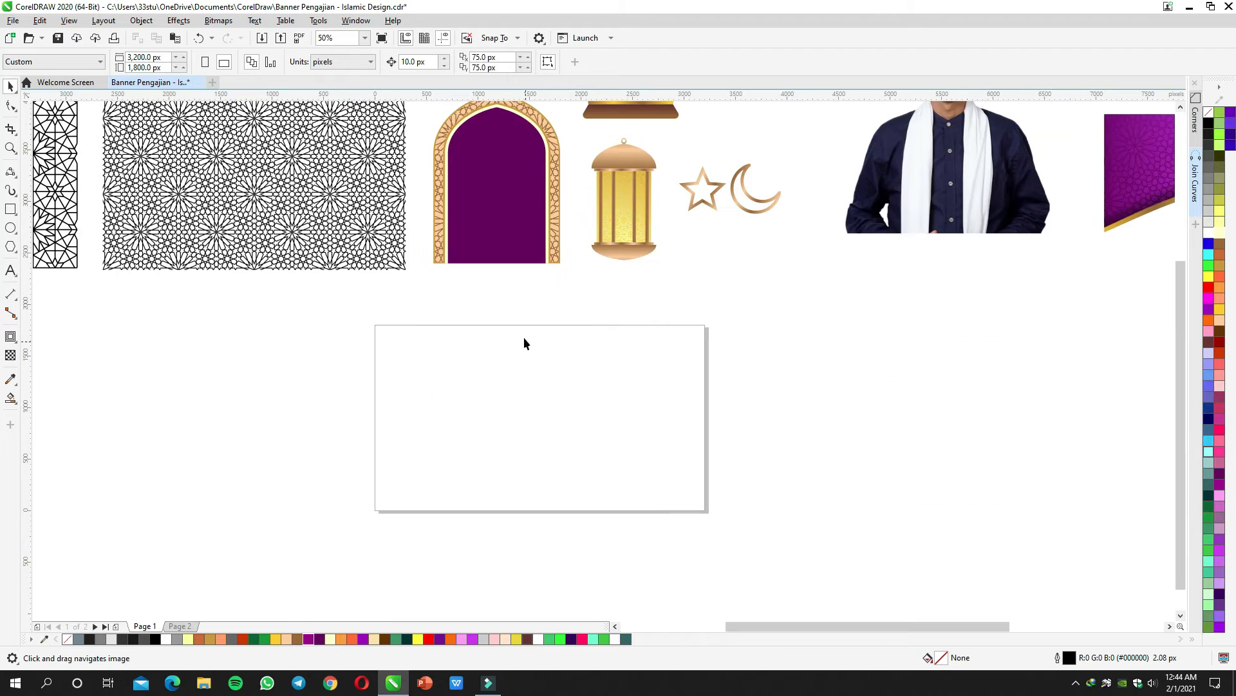
scroll(510, 403, up, 1)
key(space)
drag(582, 324, 523, 305)
scroll(524, 306, up, 3)
Step: Close the dome outline with a straight base line and fill it dark grey (#333333) without an outline
click(543, 333)
key(F10)
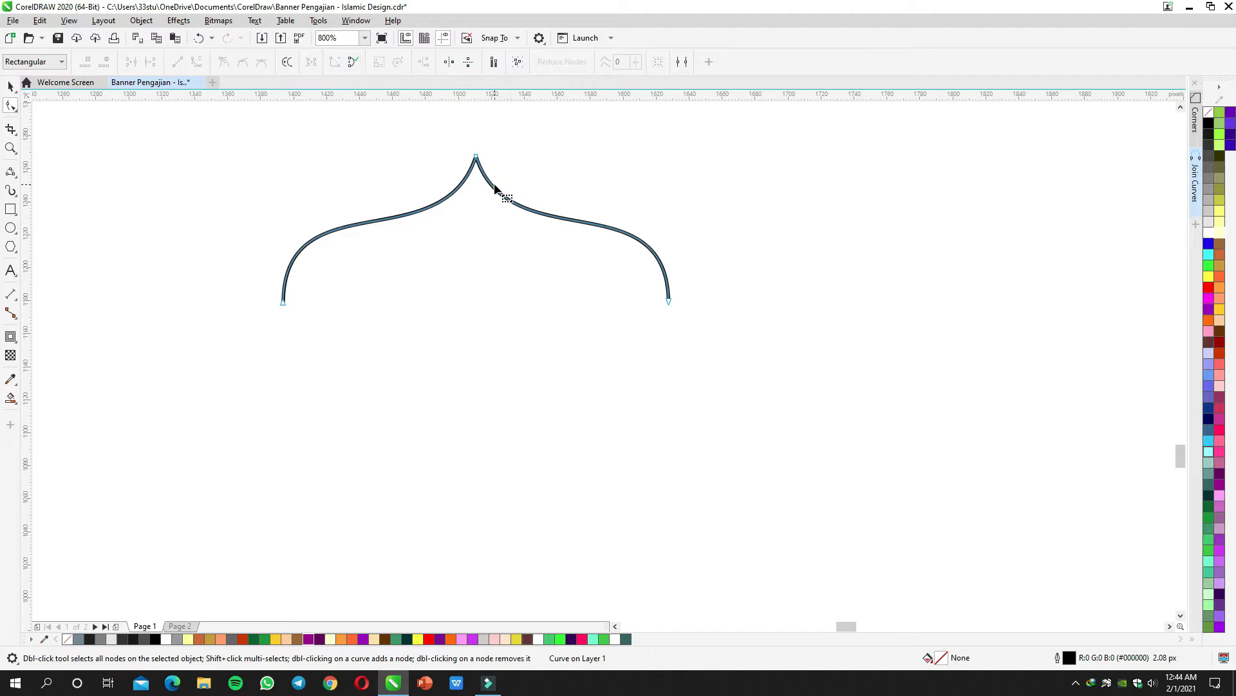
click(354, 65)
key(space)
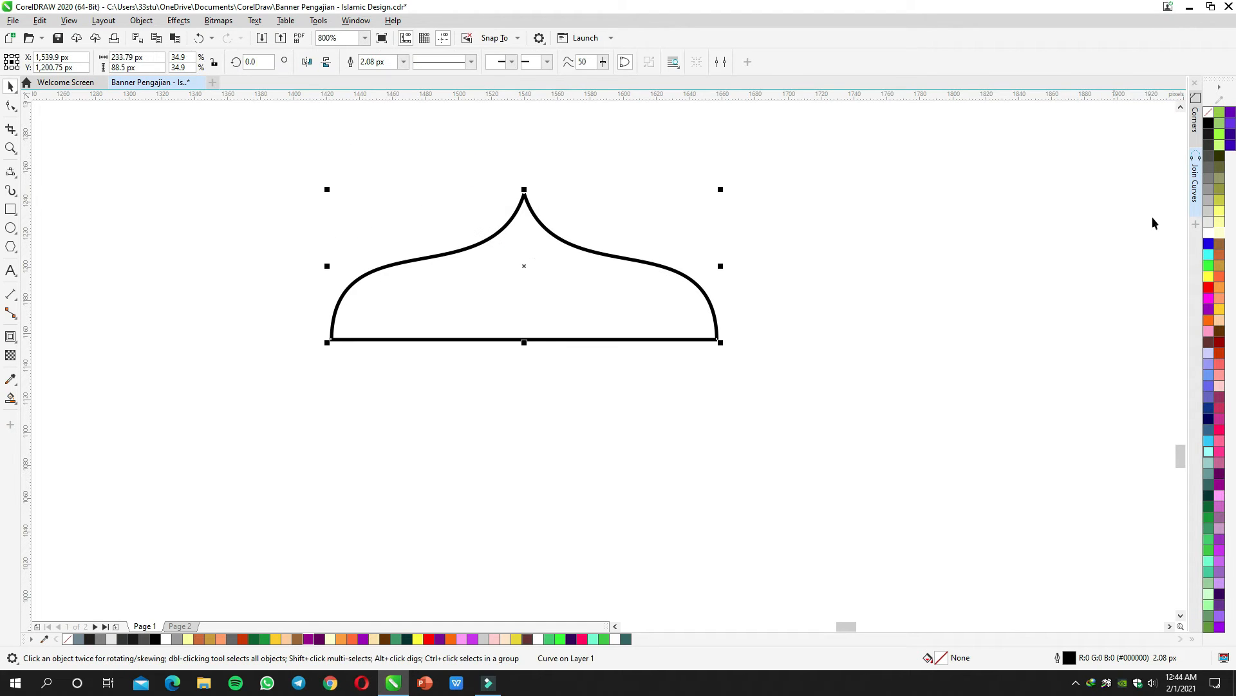
click(1208, 145)
click(1082, 160)
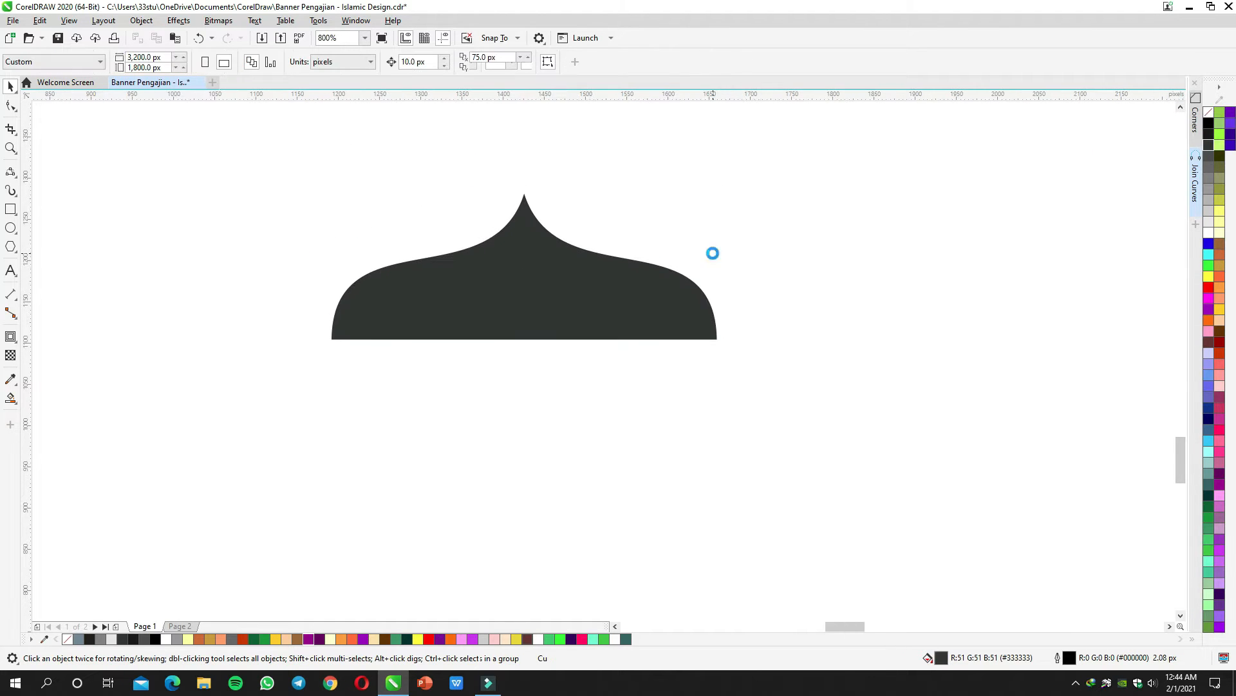
scroll(712, 253, down, 1)
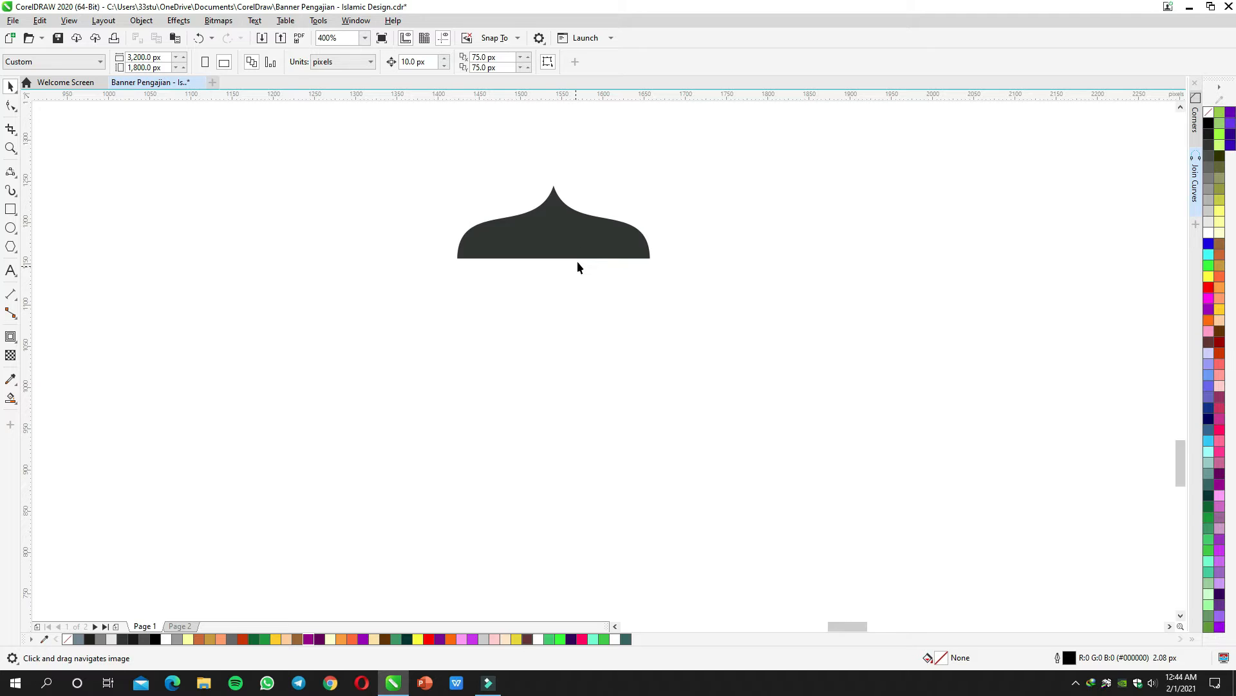
scroll(577, 260, down, 2)
Step: Round the dome's pointed tip with a Fillet corner of 8.01 px radius
scroll(582, 253, up, 4)
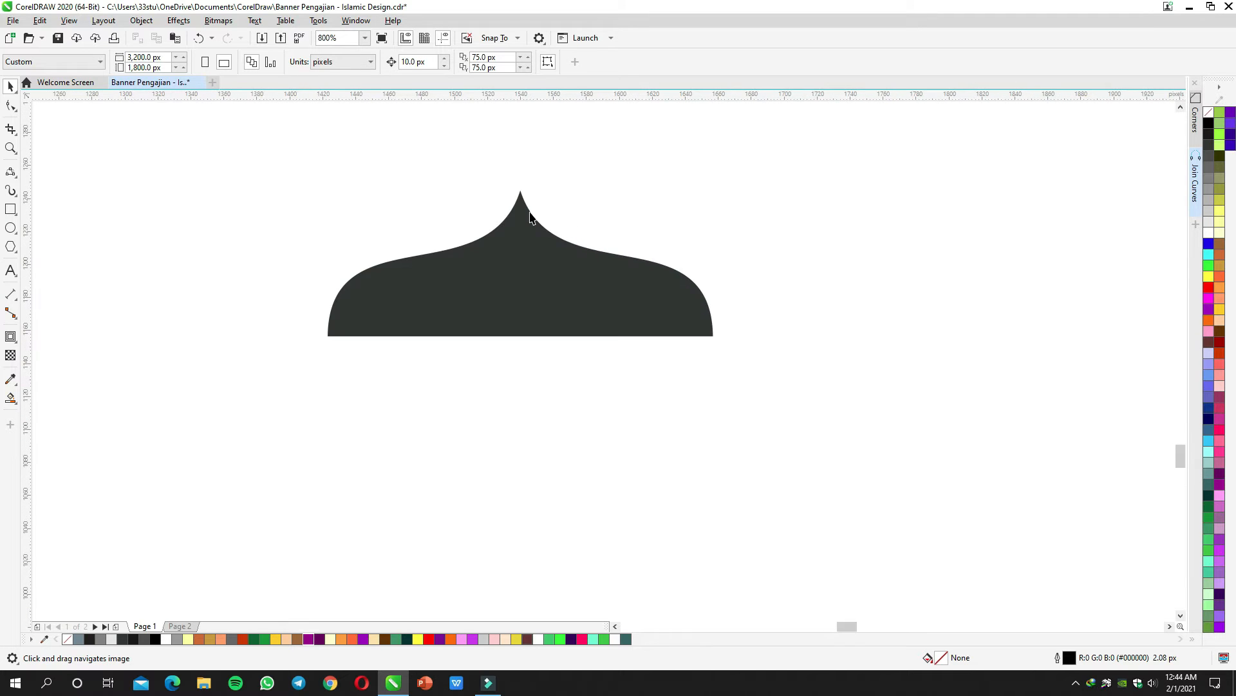
key(F10)
click(522, 217)
drag(601, 245, 647, 294)
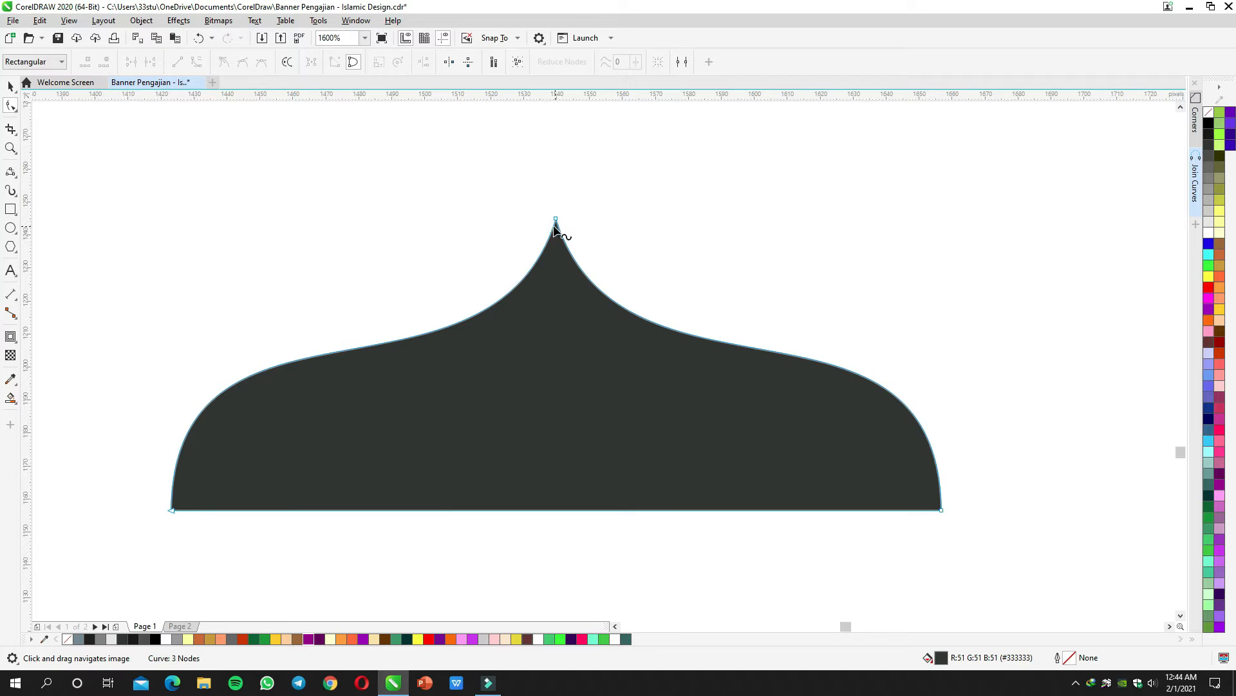
drag(582, 244, 583, 242)
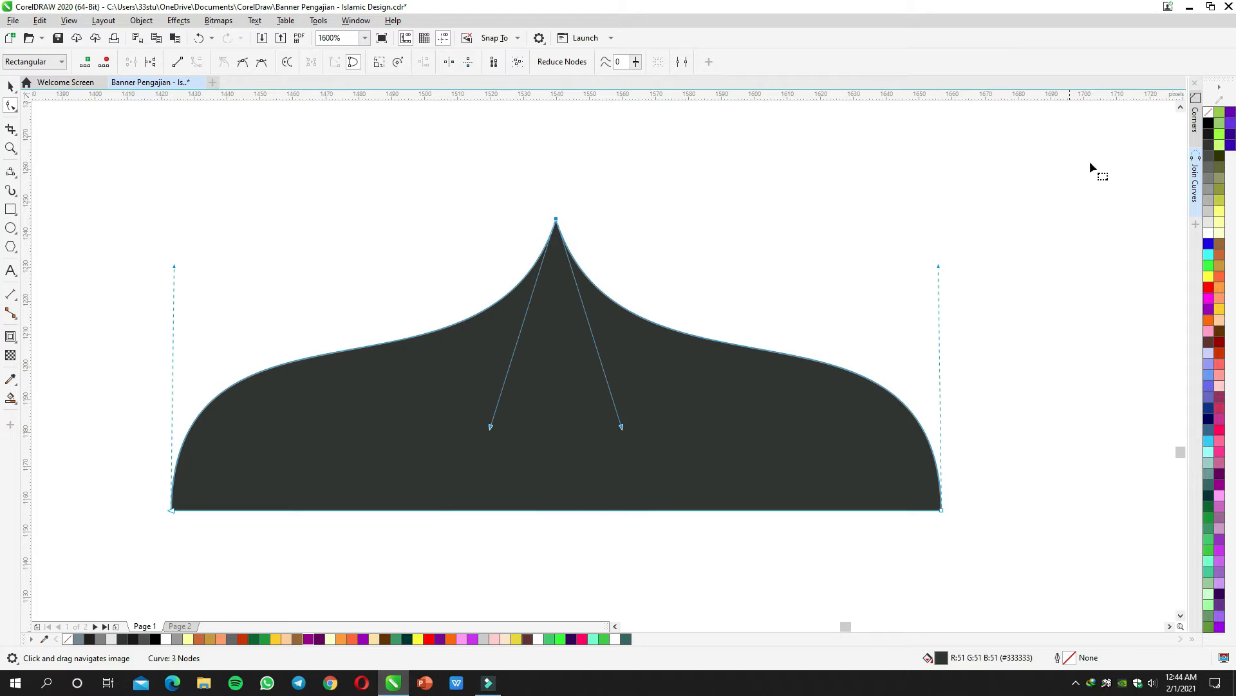
click(1195, 116)
drag(1110, 161, 1096, 177)
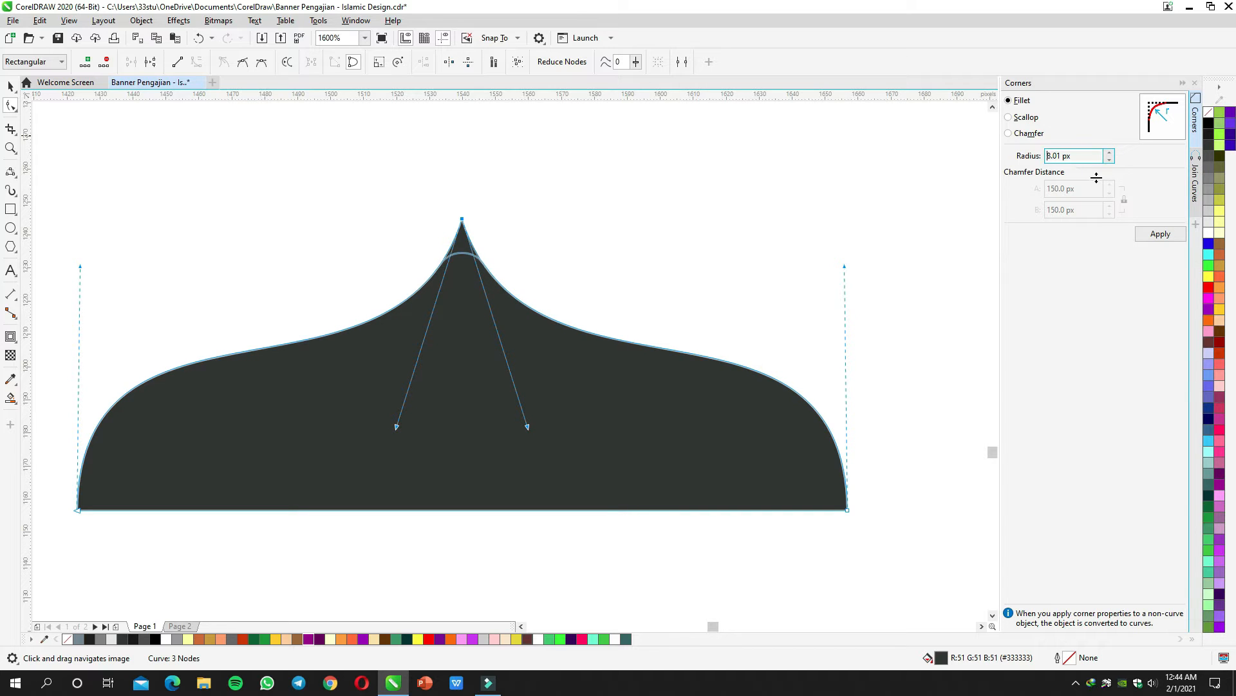
click(1150, 229)
scroll(915, 303, down, 1)
mouse_move(918, 375)
mouse_down()
mouse_move(931, 309)
mouse_move(502, 399)
mouse_up()
mouse_move(487, 336)
mouse_down()
mouse_move(686, 371)
mouse_move(957, 357)
mouse_up()
drag(1110, 161, 1109, 161)
click(1156, 234)
key(space)
scroll(938, 208, down, 1)
click(938, 208)
drag(937, 208, 761, 249)
key(ctrl+z)
click(762, 249)
click(1183, 84)
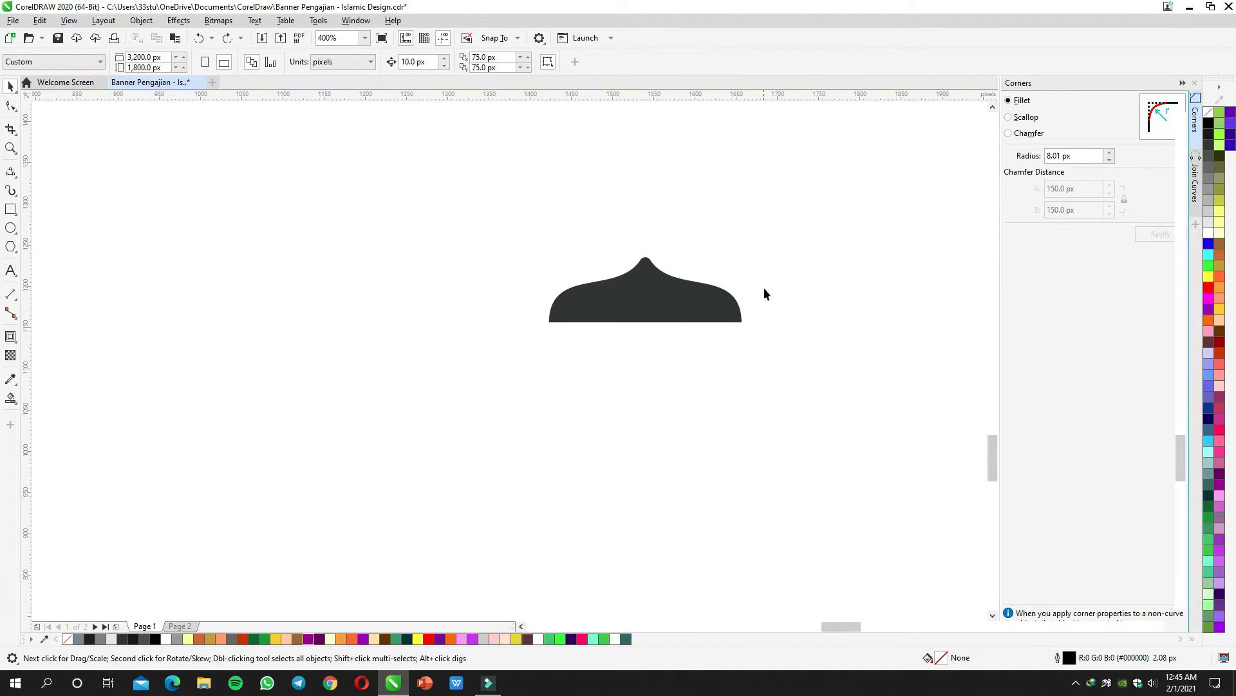
Step: Try placing a vertically mirrored copy of the dome further below as the lantern's base
scroll(739, 307, up, 1)
drag(739, 307, 556, 276)
scroll(563, 257, down, 1)
click(561, 231)
drag(562, 186, 569, 498)
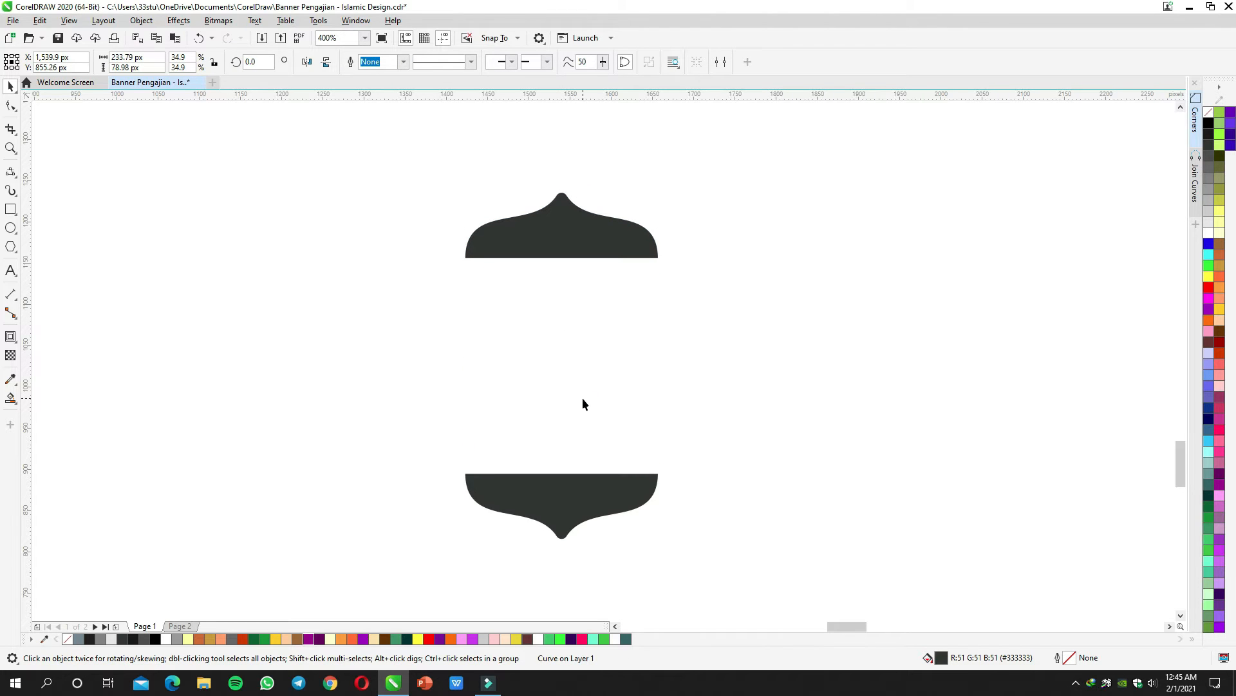
click(582, 397)
drag(582, 397, 577, 340)
click(555, 447)
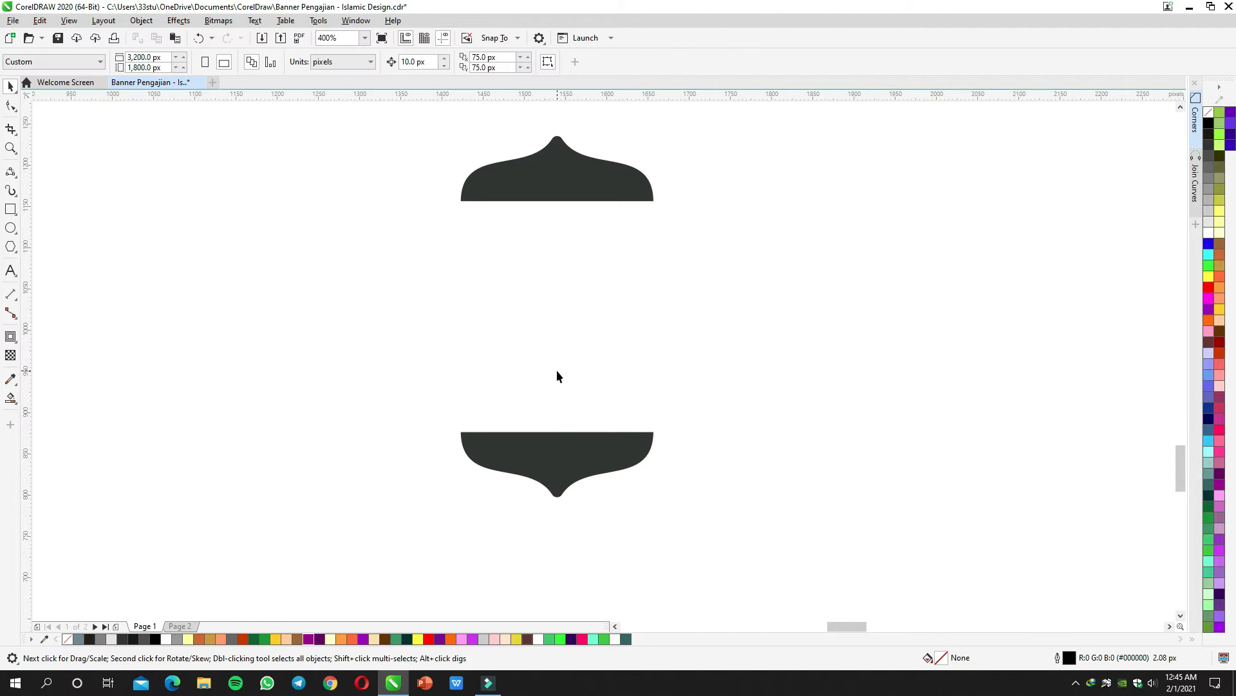
key(ctrl+z)
key(ctrl+z)
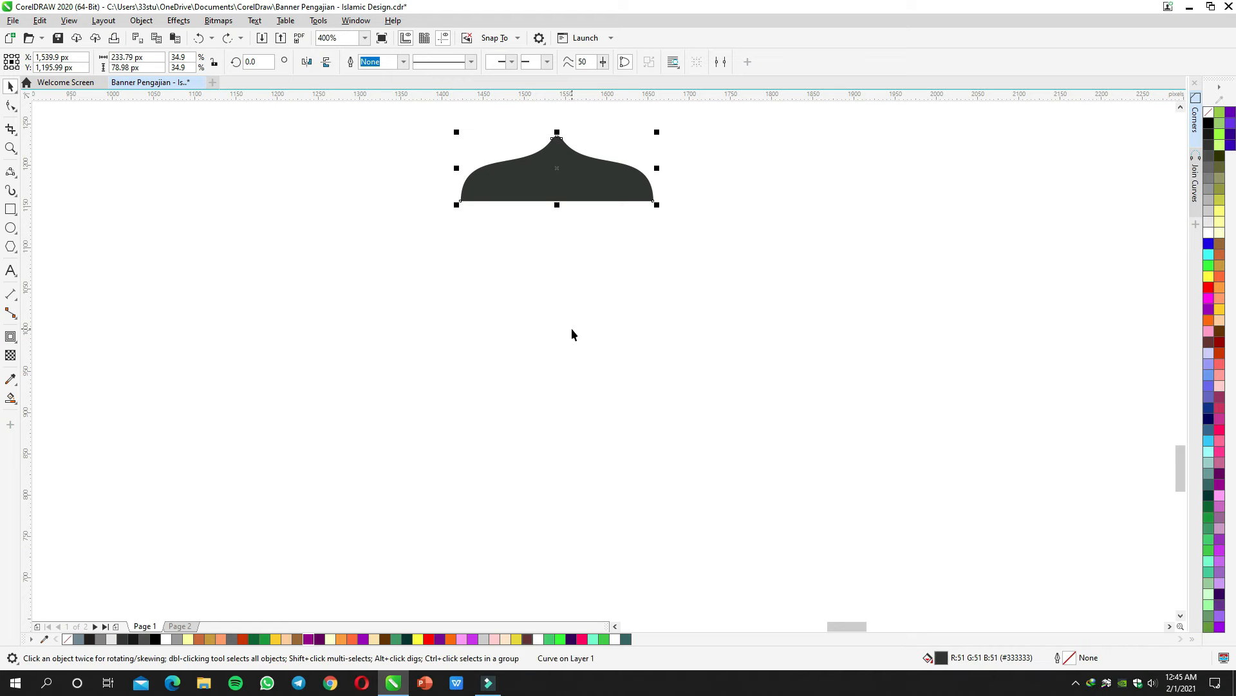
Step: Draw a thin rectangle about 216 by 8 px directly beneath the dome's base and center-align it with the dome
click(10, 209)
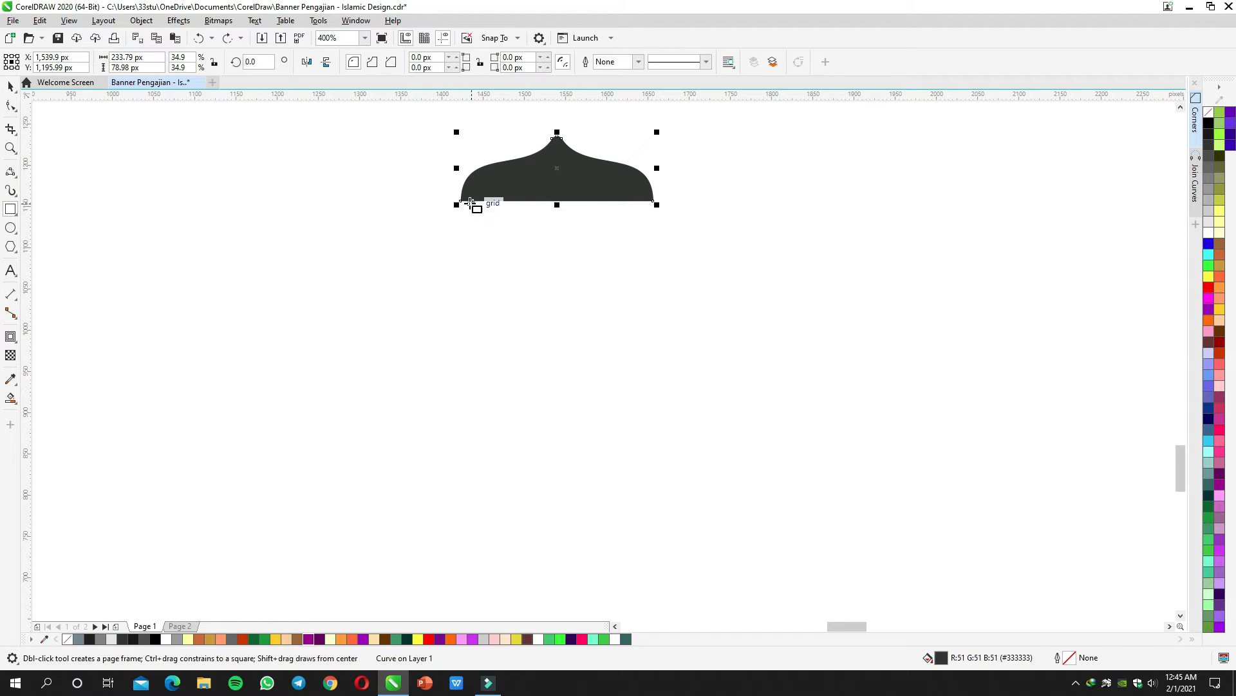
scroll(489, 216, up, 1)
drag(489, 216, 729, 262)
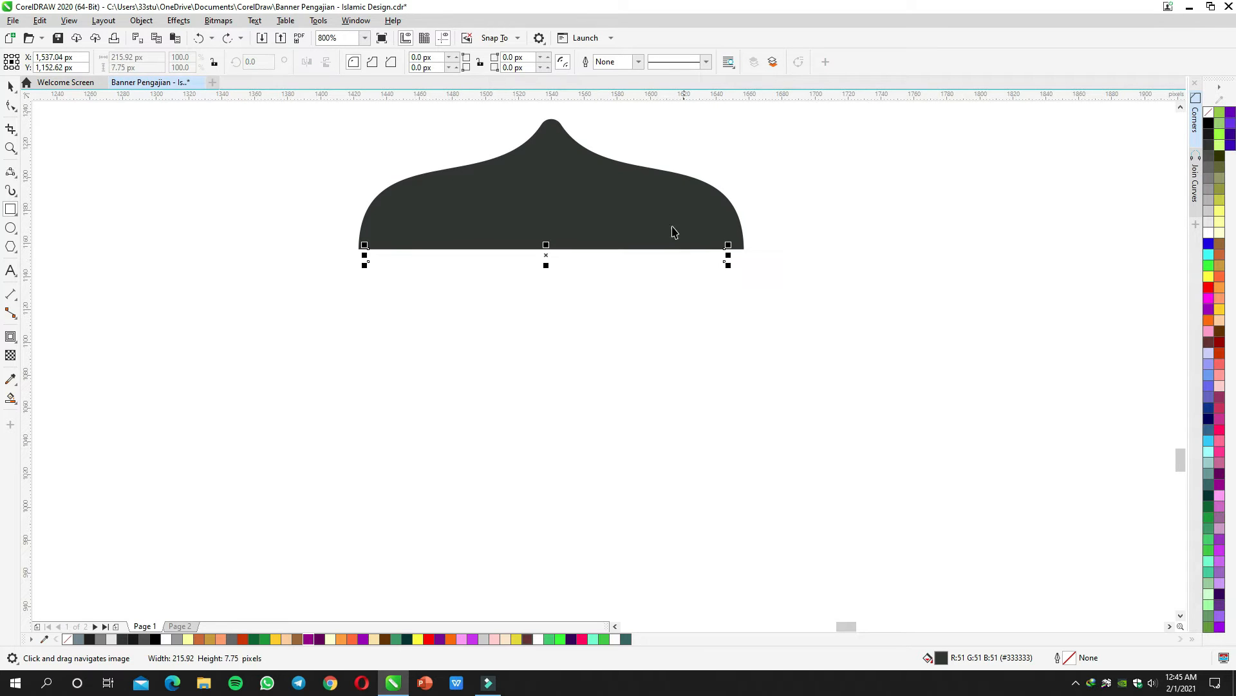
key(space)
shift+click(715, 252)
scroll(622, 247, up, 1)
click(616, 263)
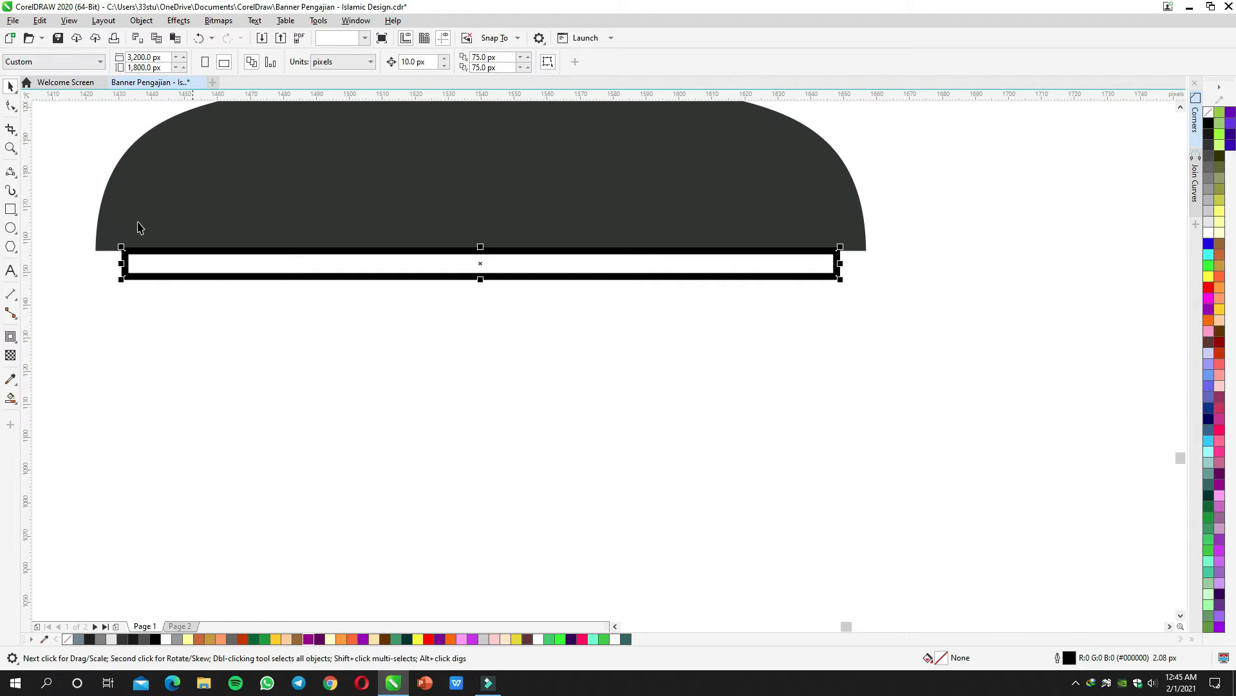
Step: Try fully rounding the thin rectangle's ends with a 3.88 px corner radius and filling it dark grey
click(10, 105)
drag(126, 252, 142, 253)
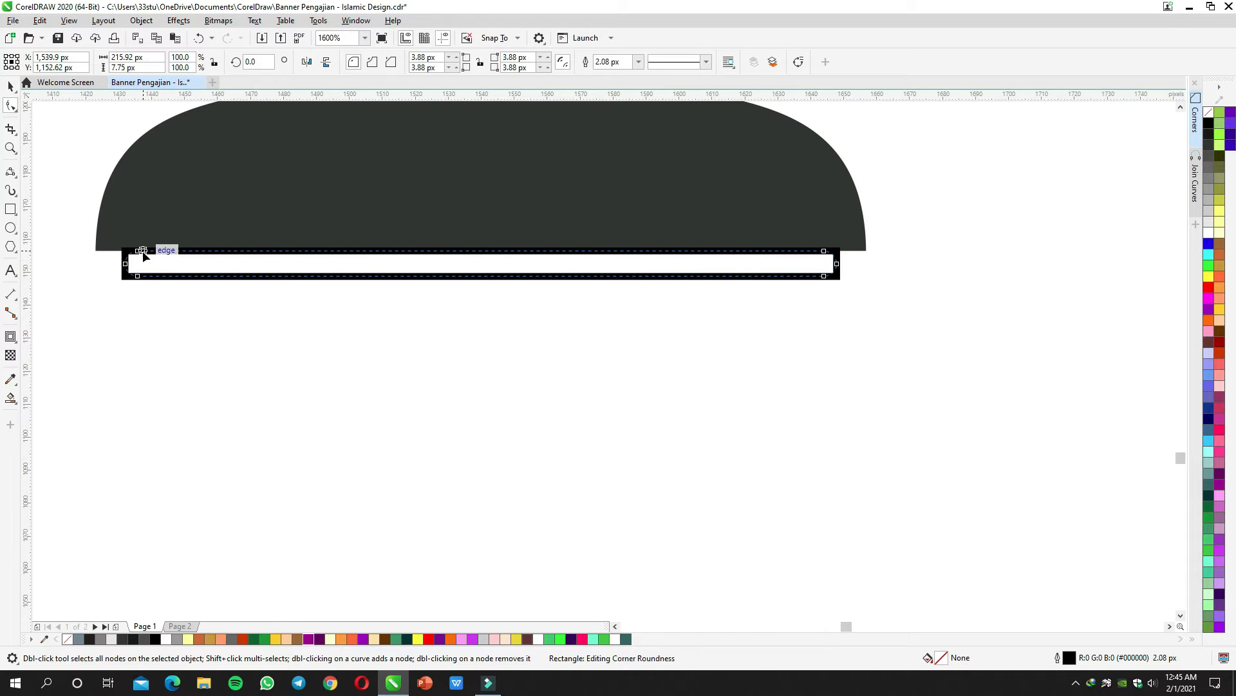
key(space)
click(1209, 122)
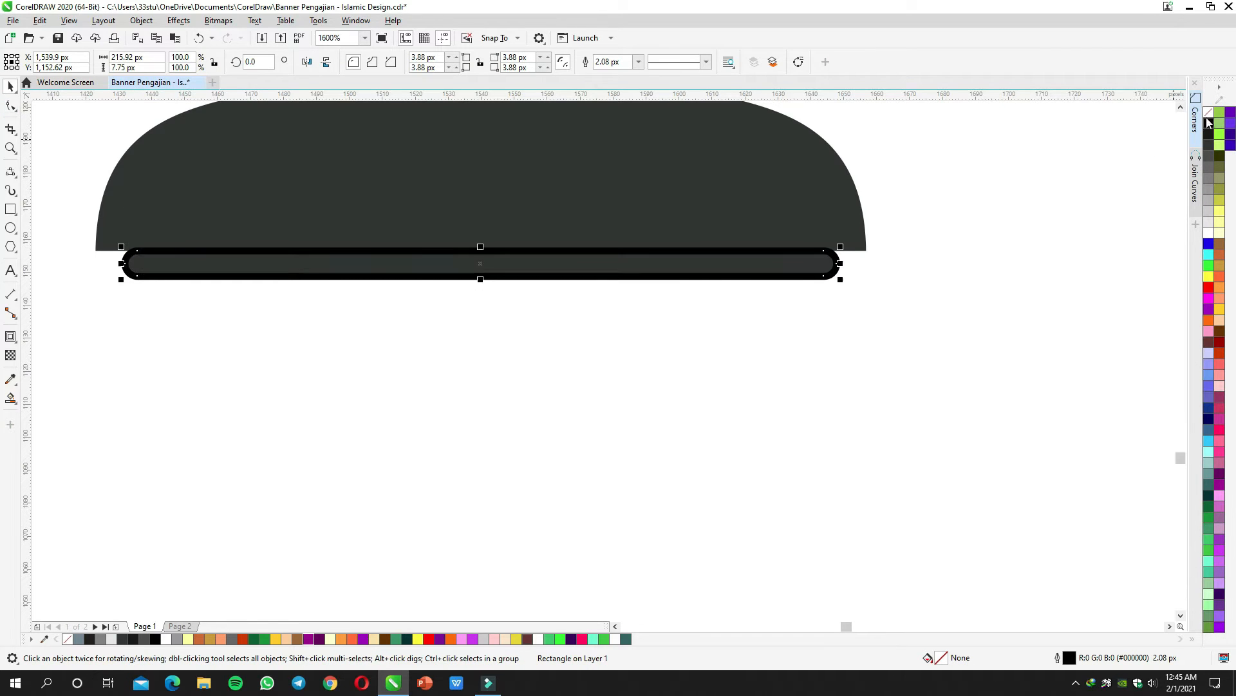
right_click(1208, 111)
key(ctrl+z)
Step: Round the thin strip's corners to about 1.25 px and widen it to about 225 px, filled #666666 without an outline
key(space)
drag(138, 251, 129, 252)
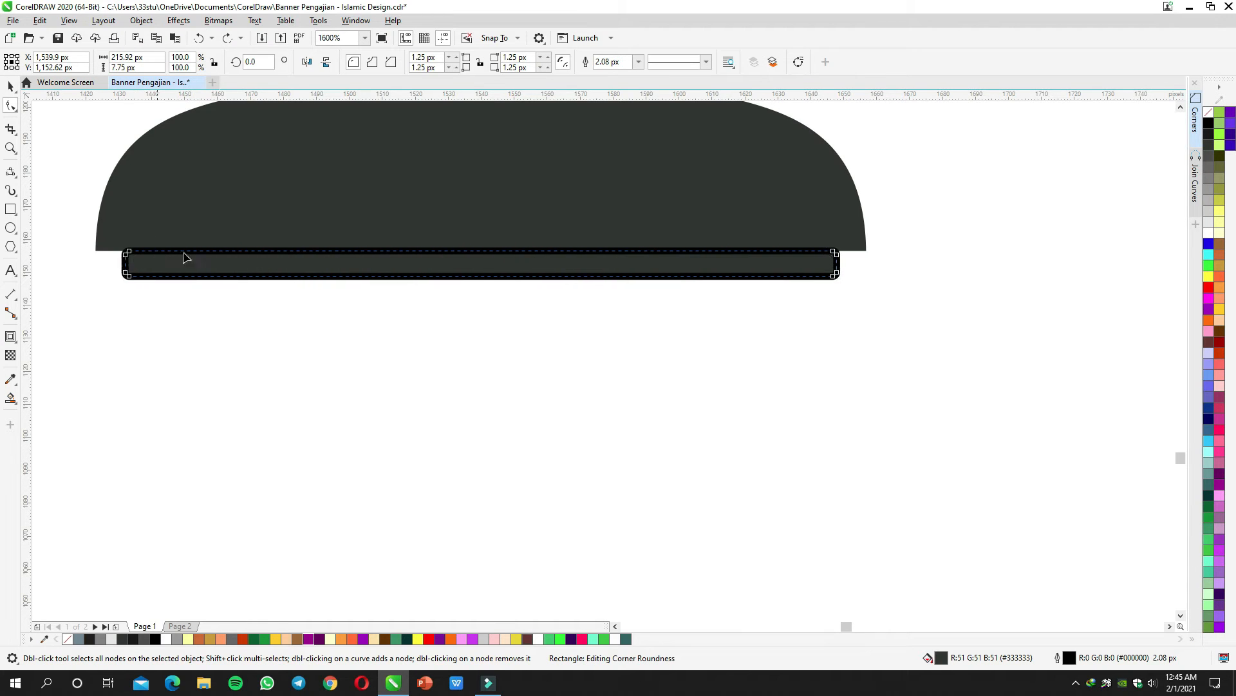
key(space)
drag(839, 263, 863, 263)
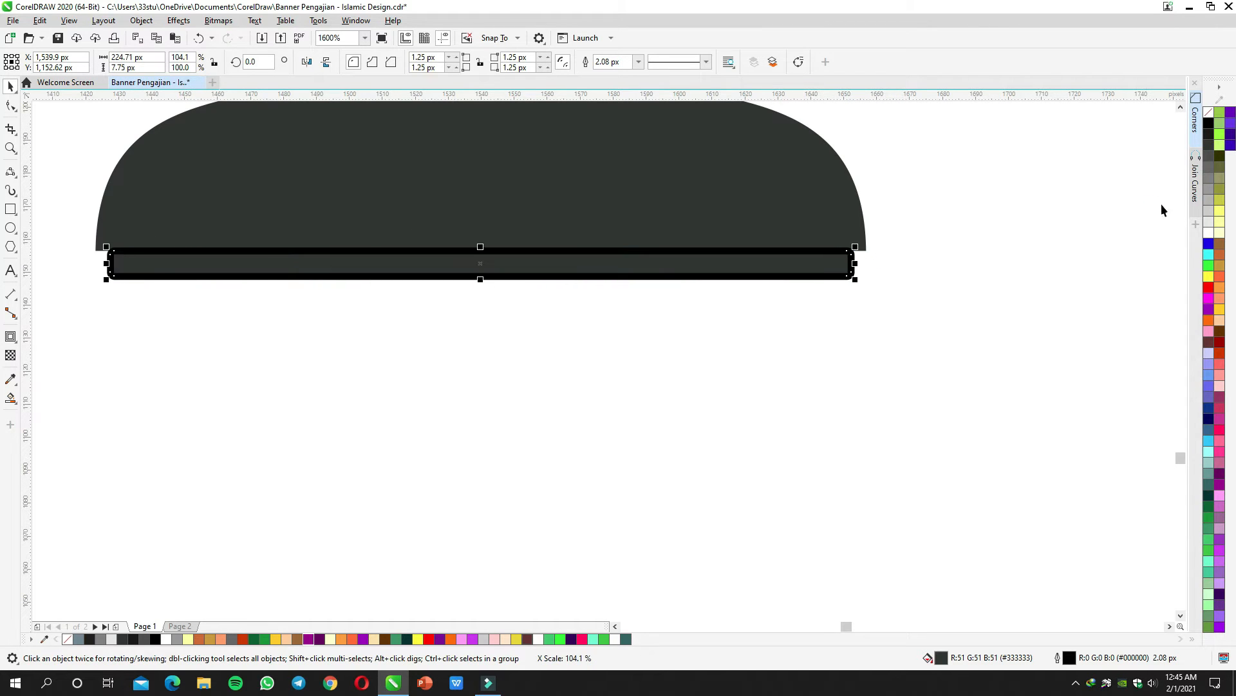
click(1206, 168)
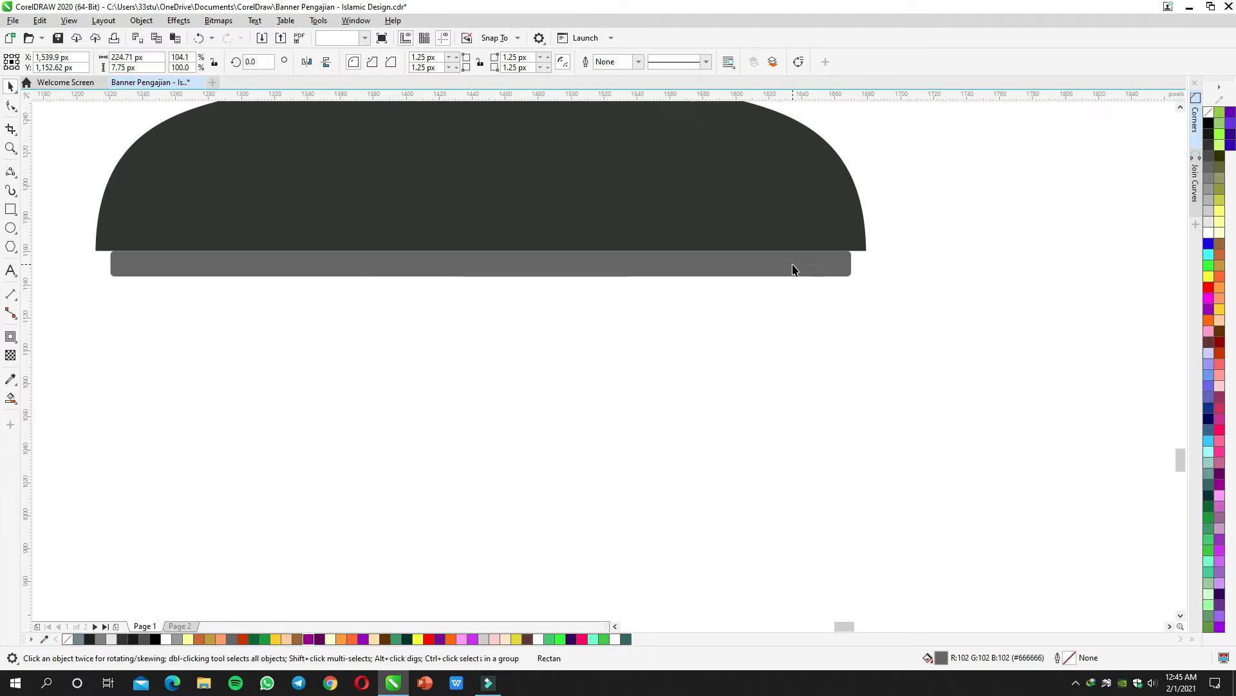
Step: Place a copy of the grey strip directly below the original as the lantern's lower band
scroll(711, 261, down, 3)
drag(677, 258, 674, 416)
click(691, 308)
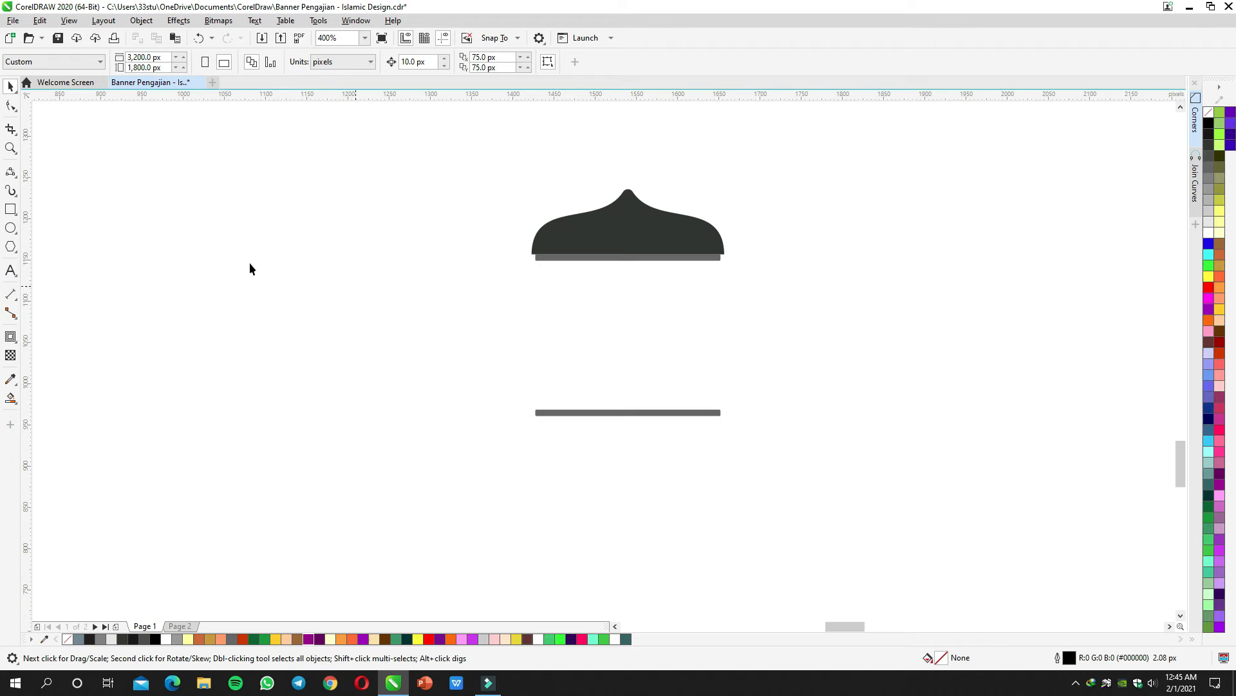
Step: Draw a rectangle about 209 by 180 px between the two grey strips and center-align it with them
drag(541, 261, 714, 409)
key(space)
shift+click(670, 258)
key(c)
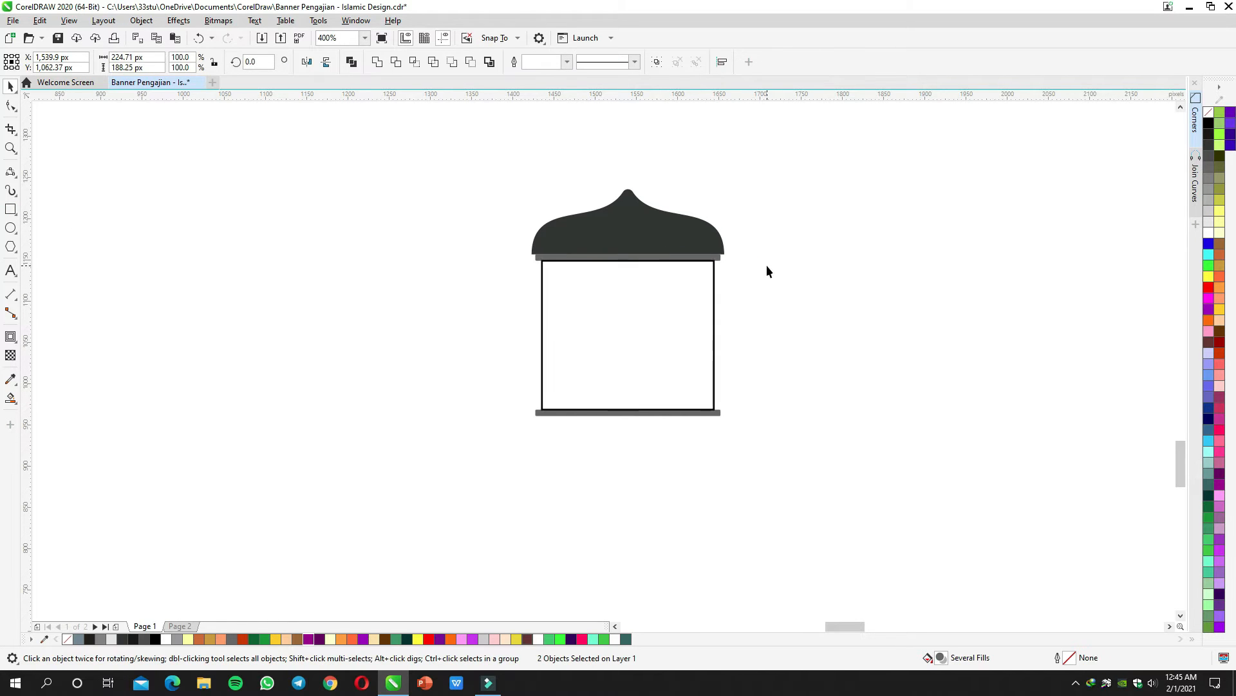
Step: Move the lower strip further down and stretch the lantern's body rectangle to about 301 px high to meet it
scroll(640, 339, down, 2)
click(640, 339)
scroll(640, 338, up, 1)
click(639, 338)
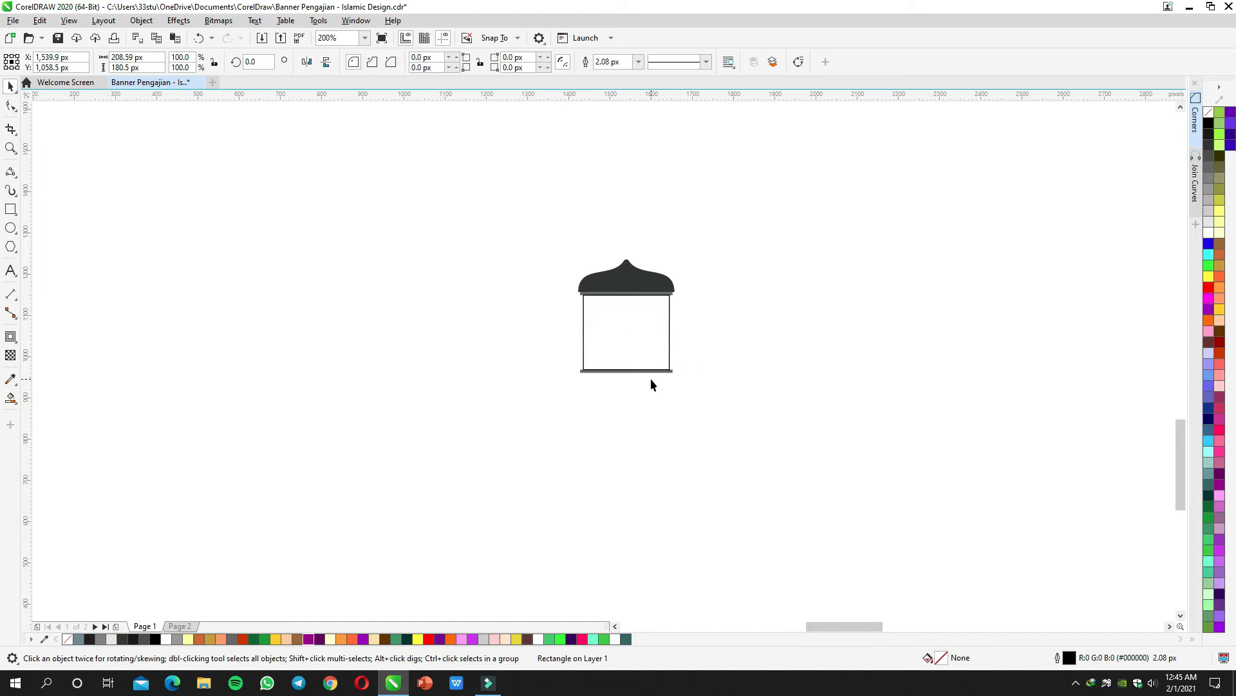
click(650, 378)
scroll(642, 375, up, 1)
drag(638, 368, 630, 466)
click(616, 364)
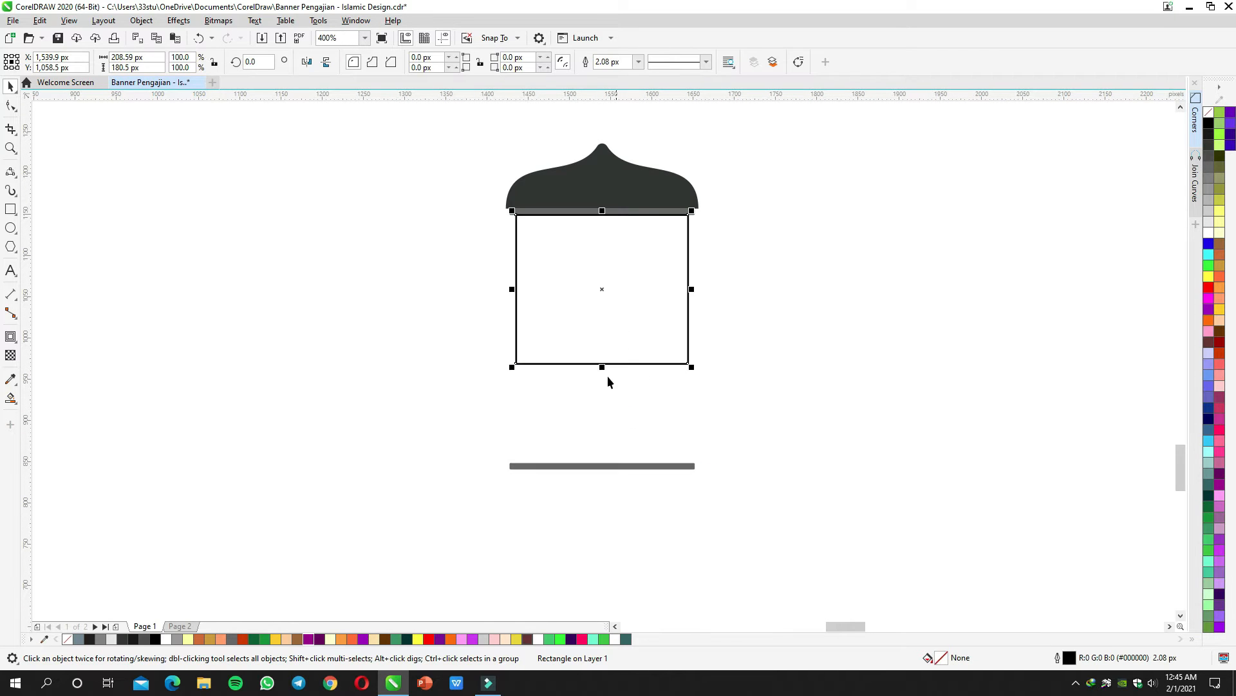
drag(602, 366, 602, 464)
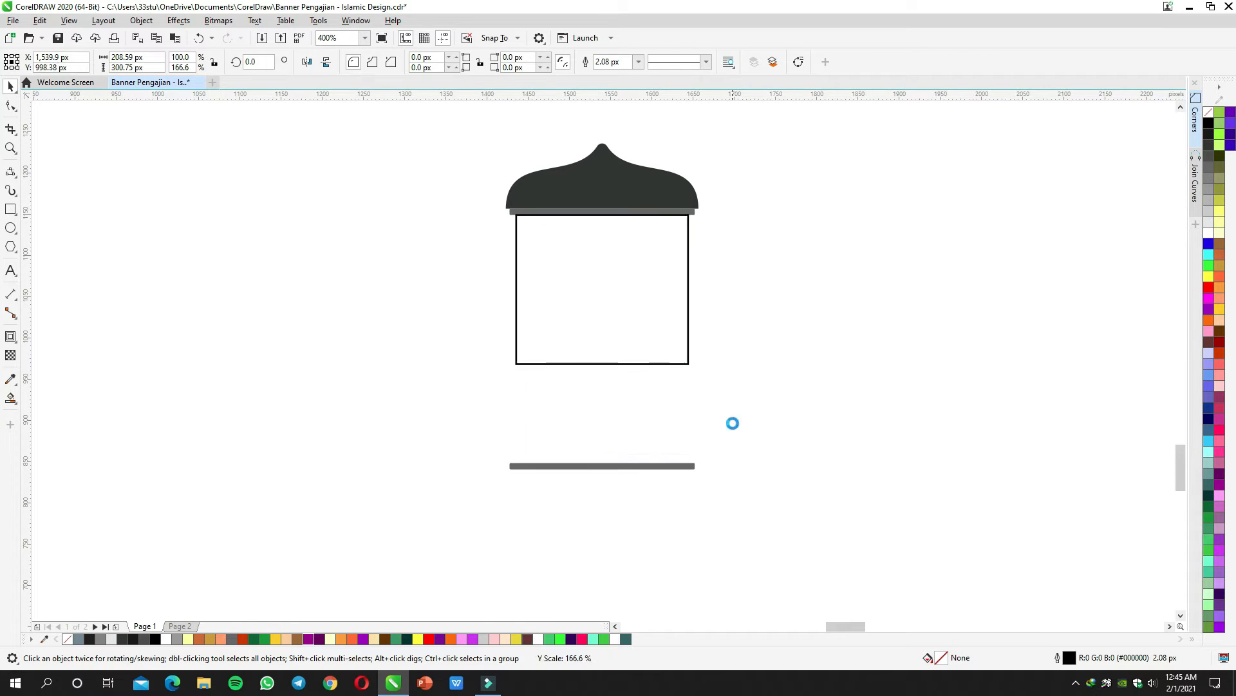
click(728, 430)
scroll(594, 459, up, 2)
click(631, 407)
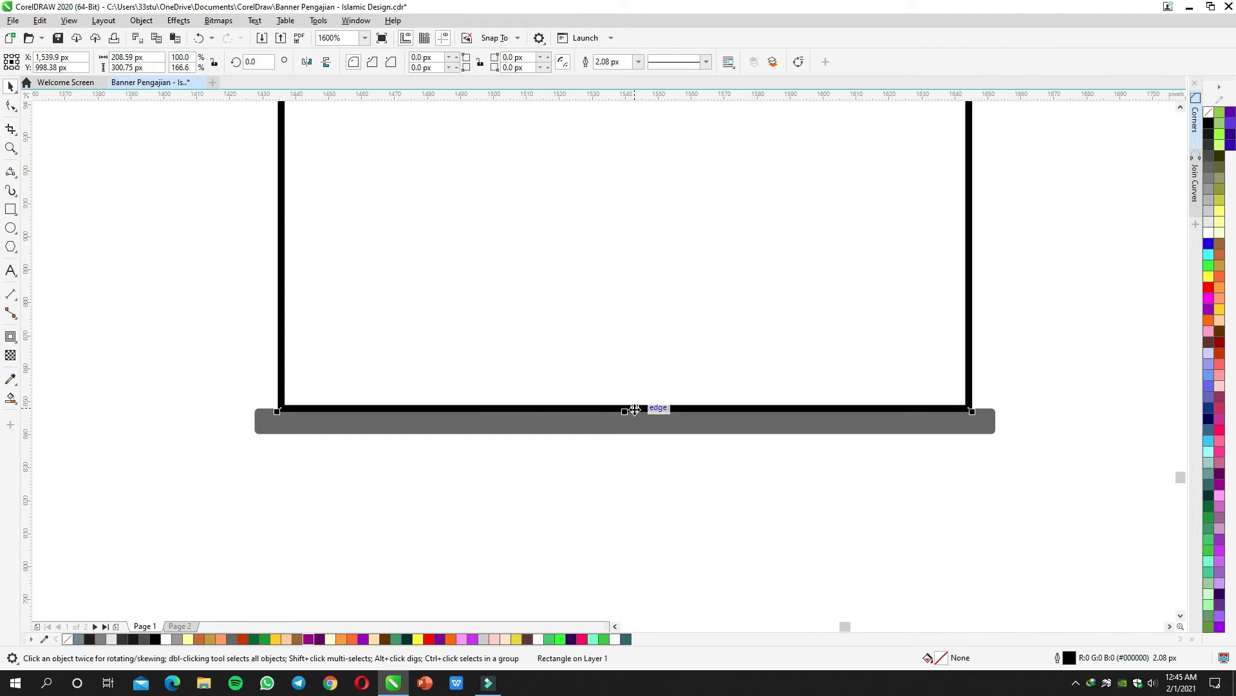
Step: Fill the lantern's body rectangle light grey and remove its outline
scroll(640, 408, down, 3)
click(1210, 227)
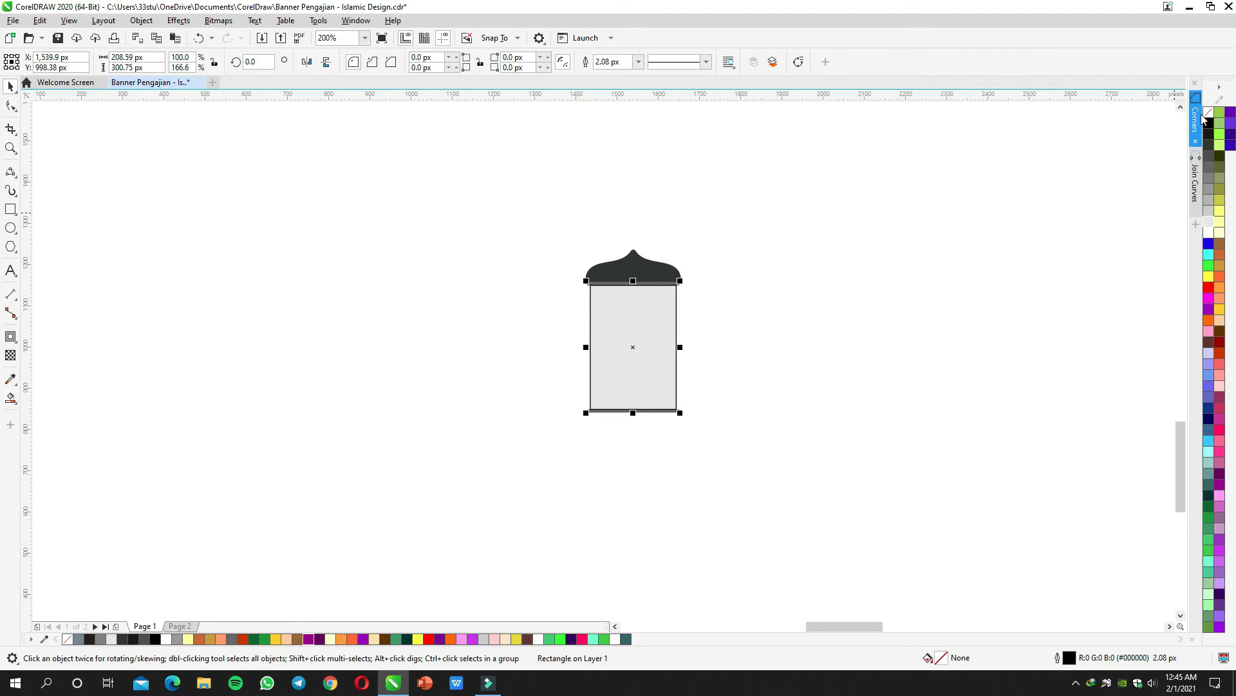
click(705, 344)
scroll(682, 389, up, 1)
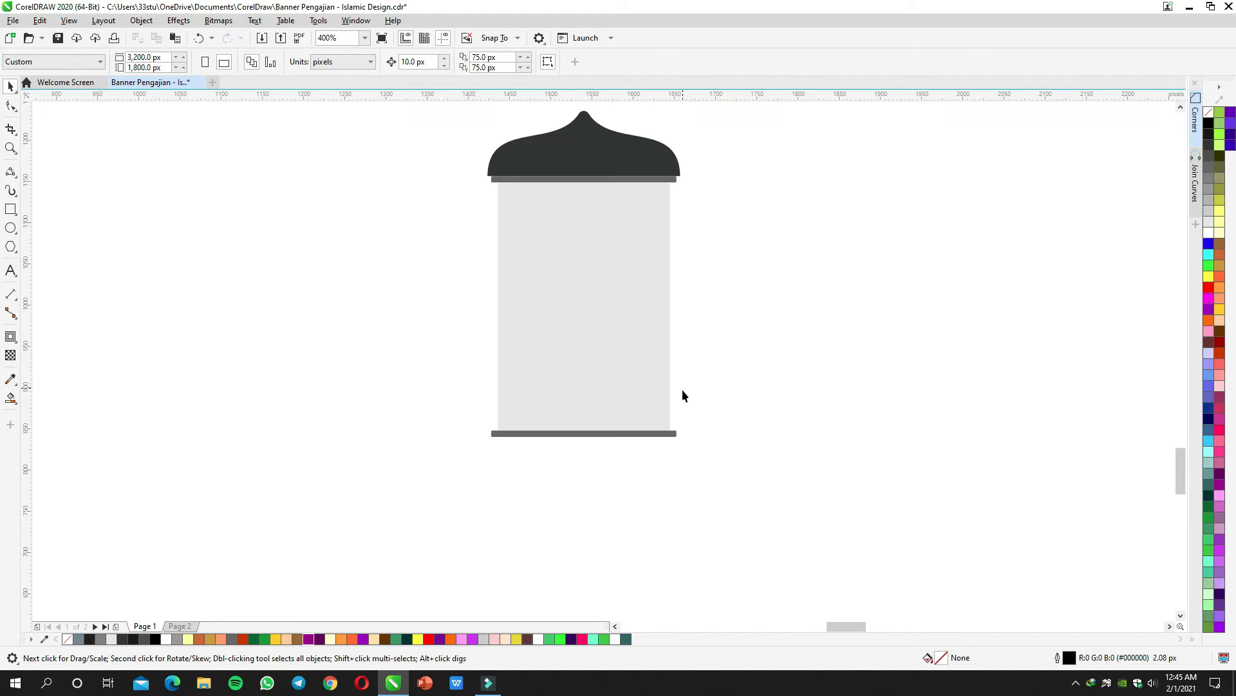
Step: Try placing a vertically mirrored copy of the dome directly beneath the lower strip
drag(685, 410, 708, 345)
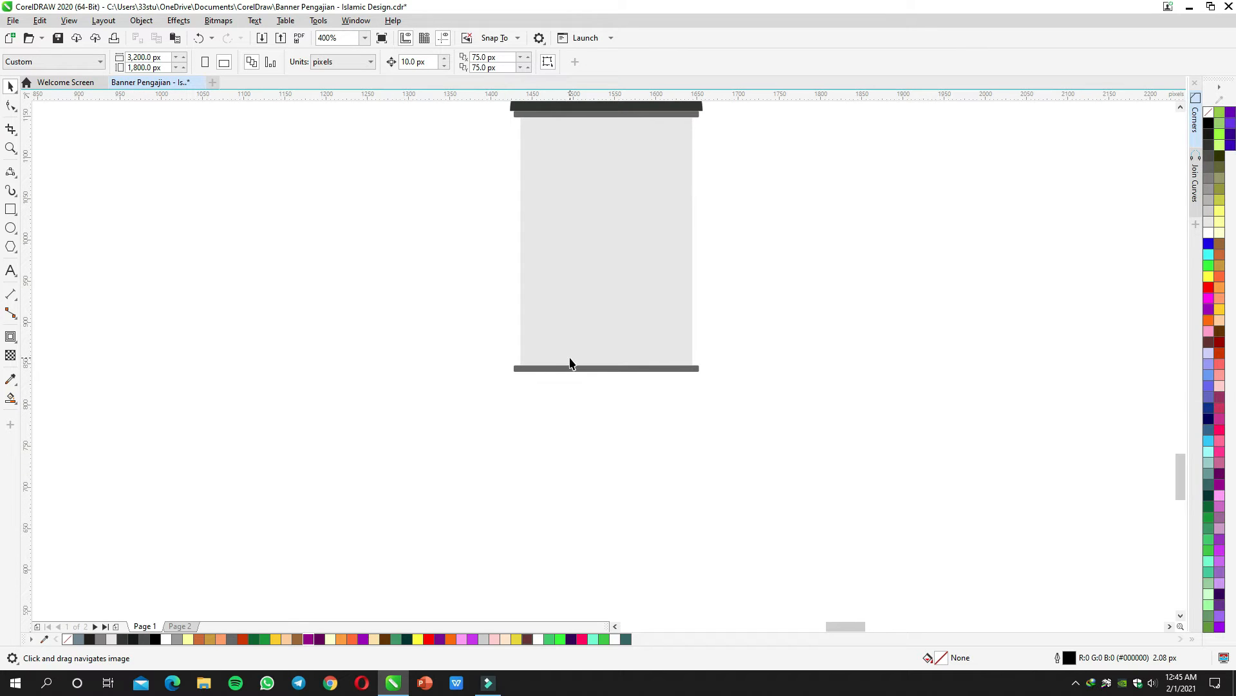
drag(600, 308, 569, 372)
drag(628, 252, 618, 297)
scroll(603, 225, down, 1)
drag(593, 209, 599, 345)
right_click(583, 404)
click(324, 62)
scroll(552, 362, up, 1)
click(720, 253)
click(501, 43)
click(500, 43)
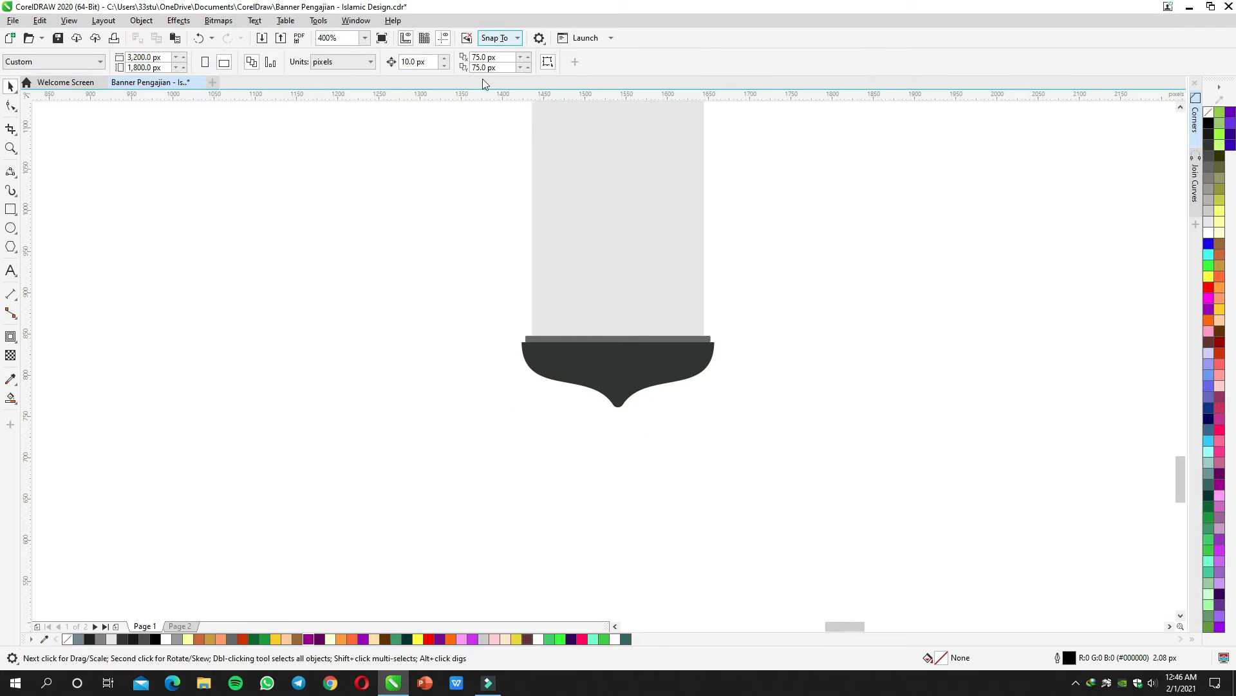
Step: Delete the mirrored dome copy beneath the lower strip
scroll(572, 319, down, 2)
scroll(579, 337, up, 1)
click(581, 370)
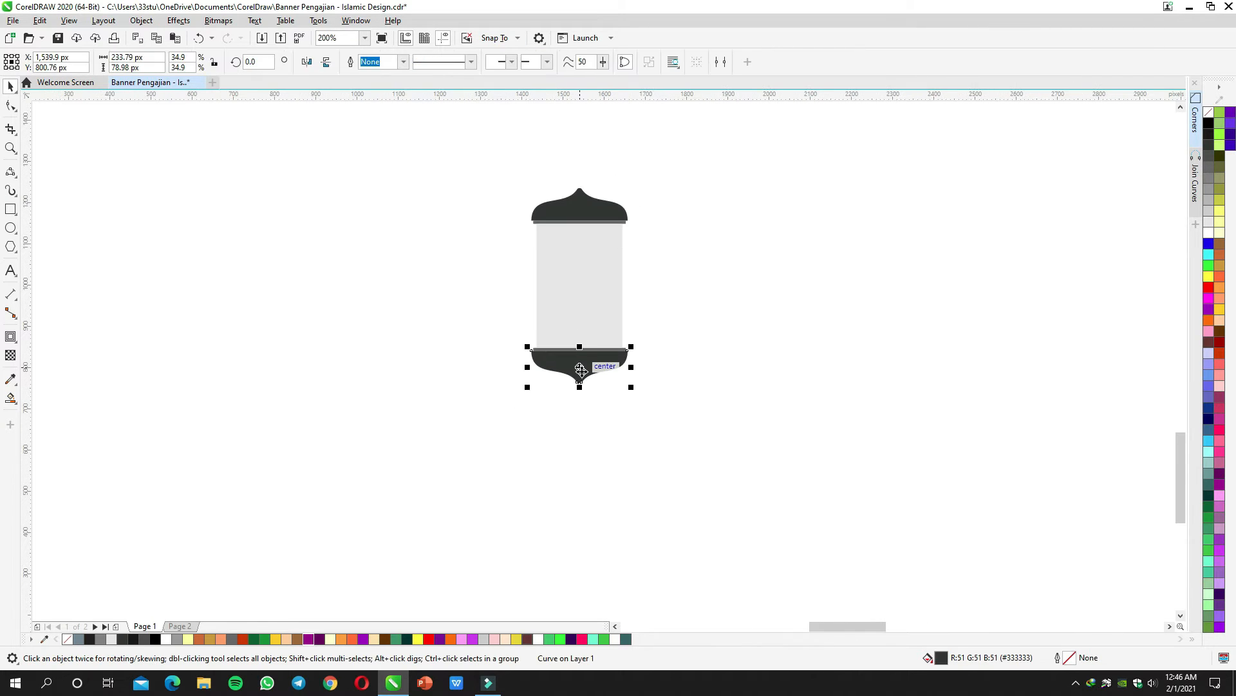
key(Delete)
Step: Draw a base rectangle about 282 by 19.5 px directly beneath the lower strip, centered on the lantern
scroll(581, 370, up, 2)
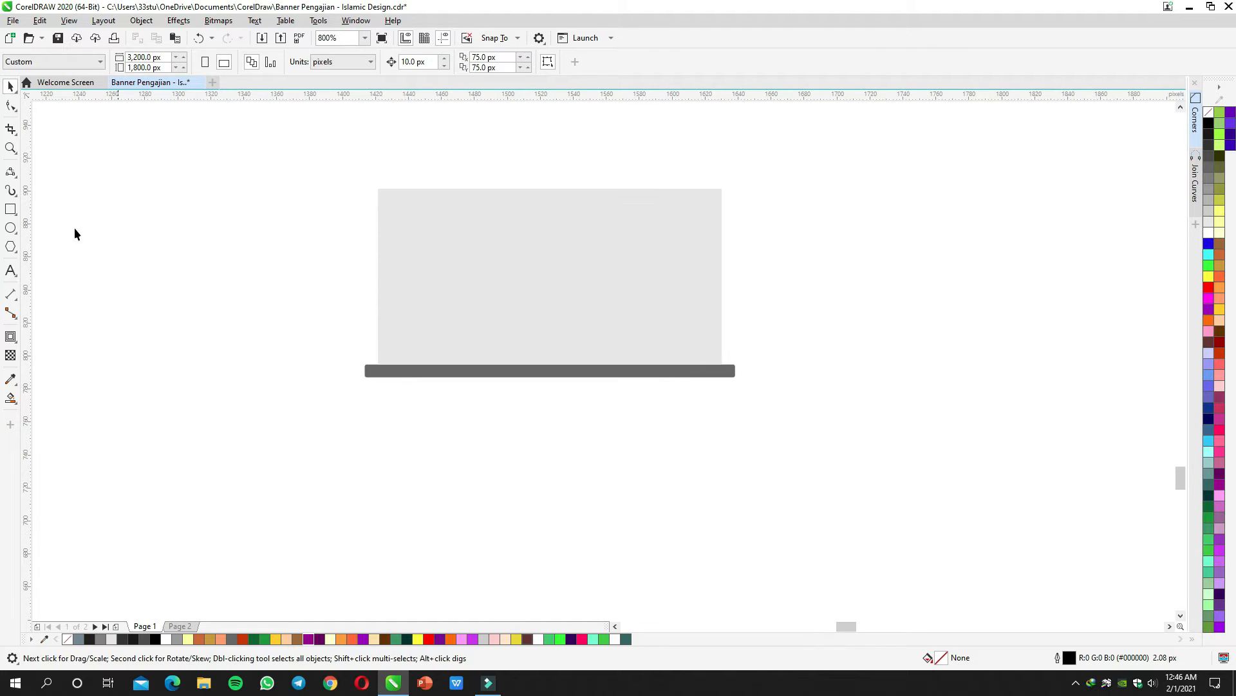
key(F6)
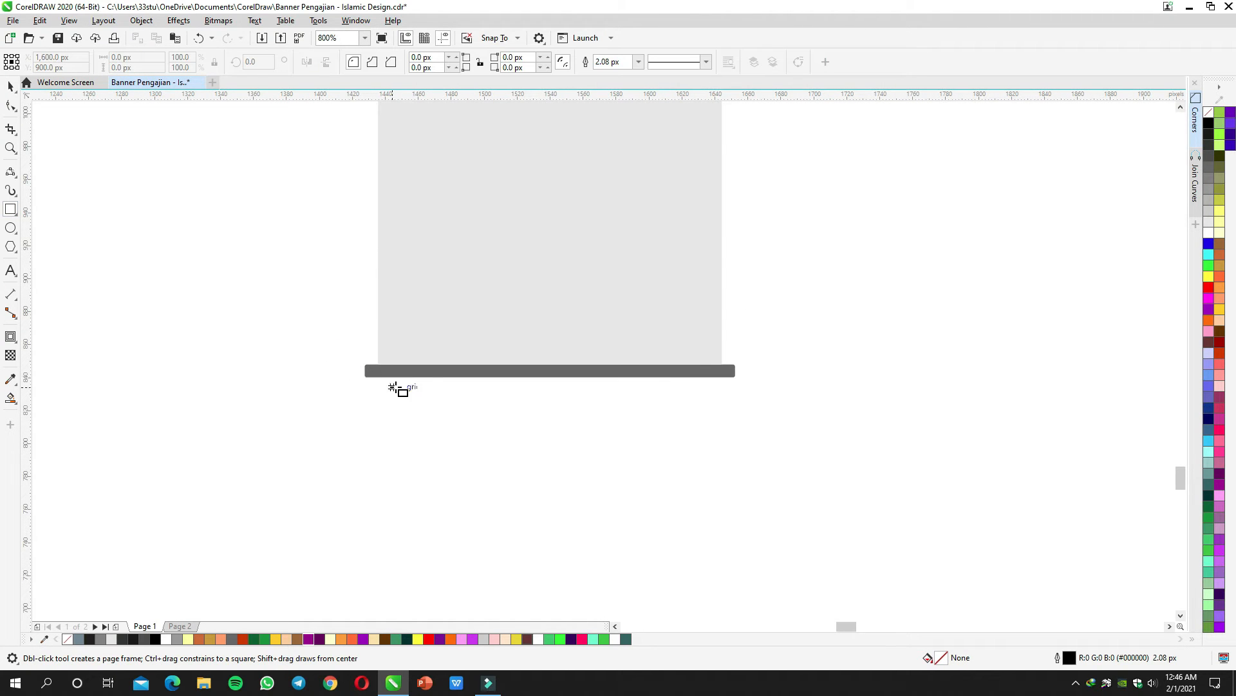
drag(396, 377, 798, 397)
key(space)
shift+click(731, 373)
key(Escape)
click(701, 397)
drag(551, 420, 550, 411)
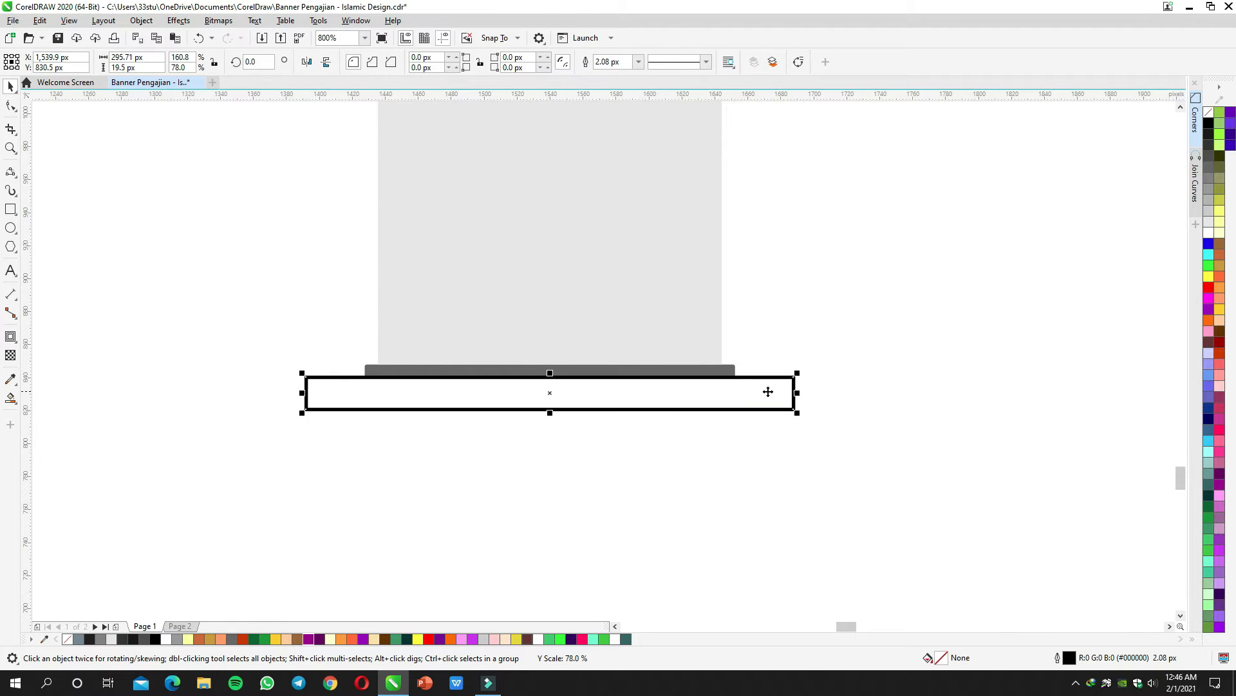
drag(794, 395, 786, 395)
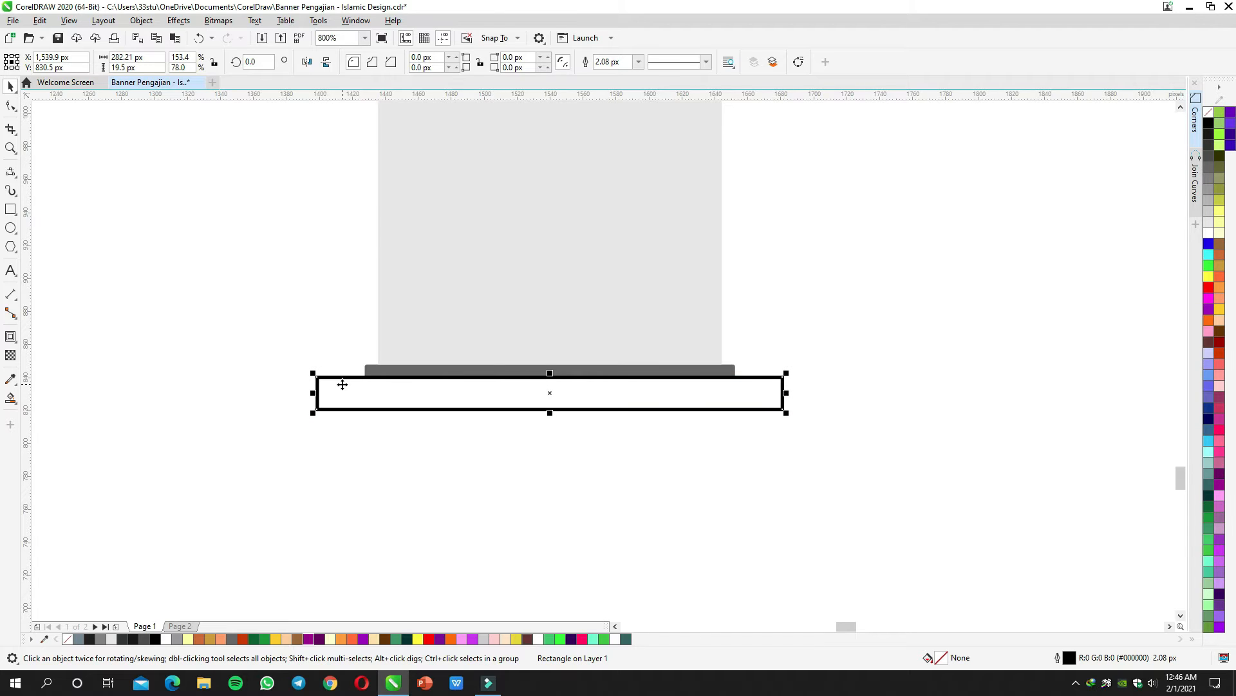
Step: Convert the base rectangle to curves and move its upper corner nodes inward to the strip's ends, forming a trapezoid
right_click(342, 384)
click(322, 292)
key(F10)
drag(317, 377, 365, 379)
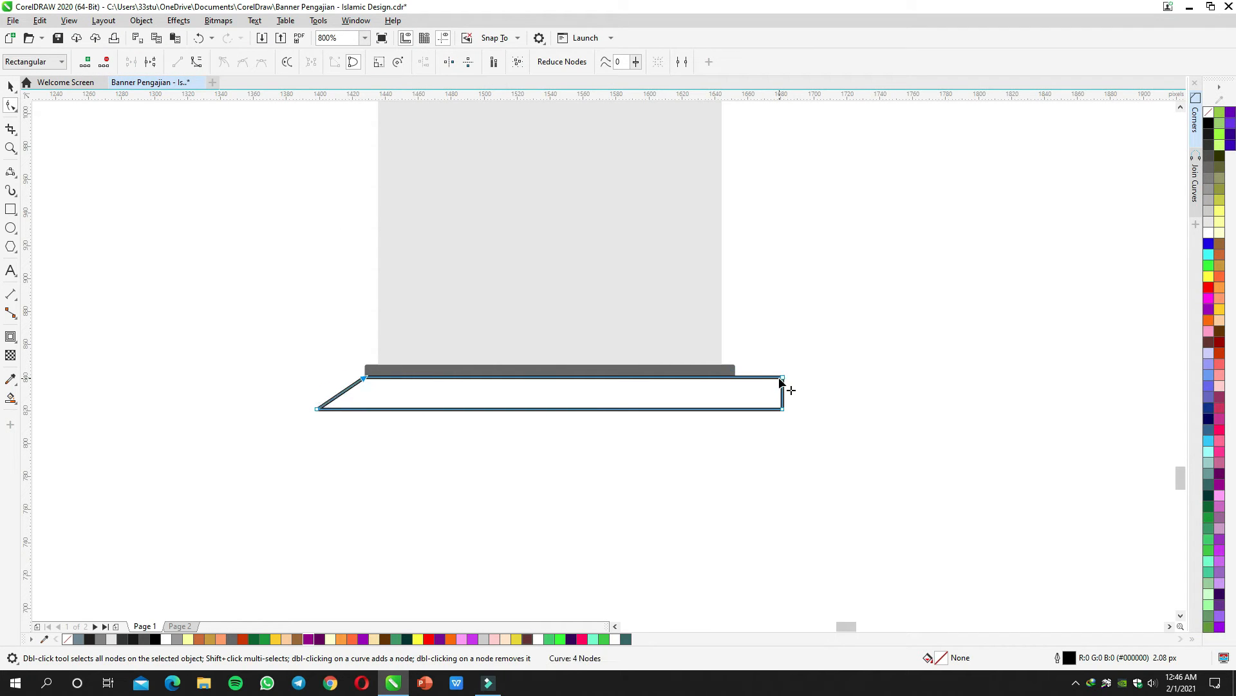
drag(742, 379, 736, 377)
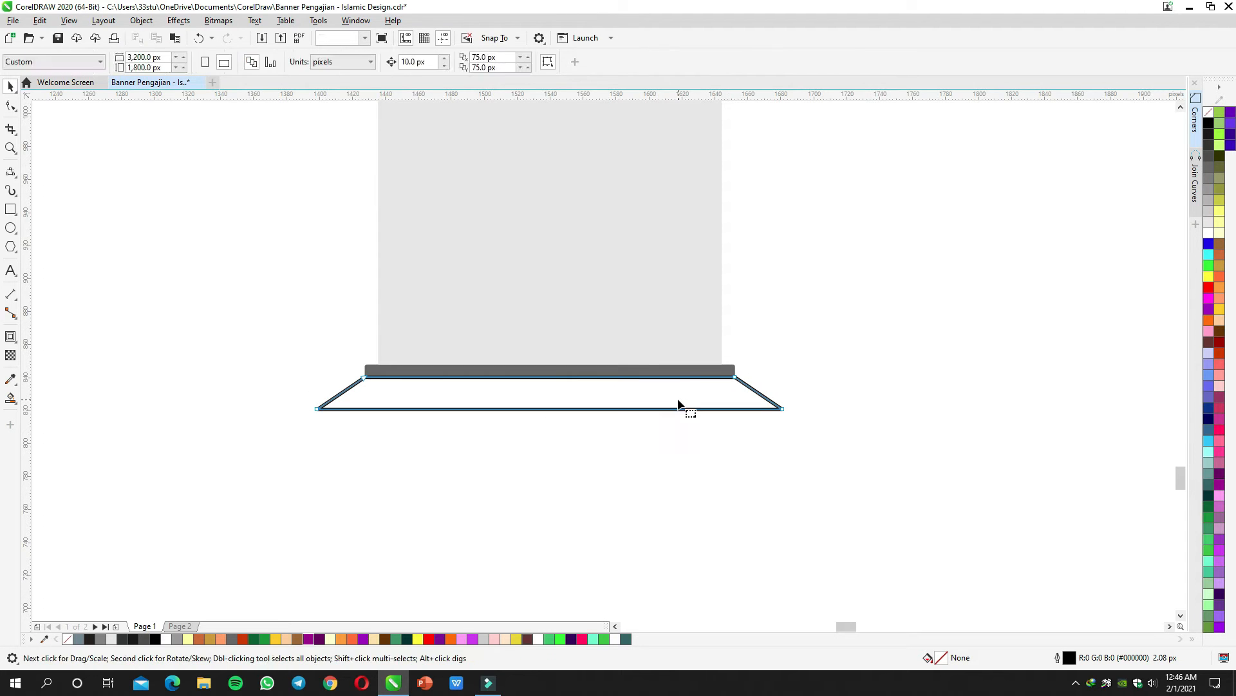
Step: Round the trapezoid base's lower corners with a Fillet radius of 6.01 px
click(1195, 123)
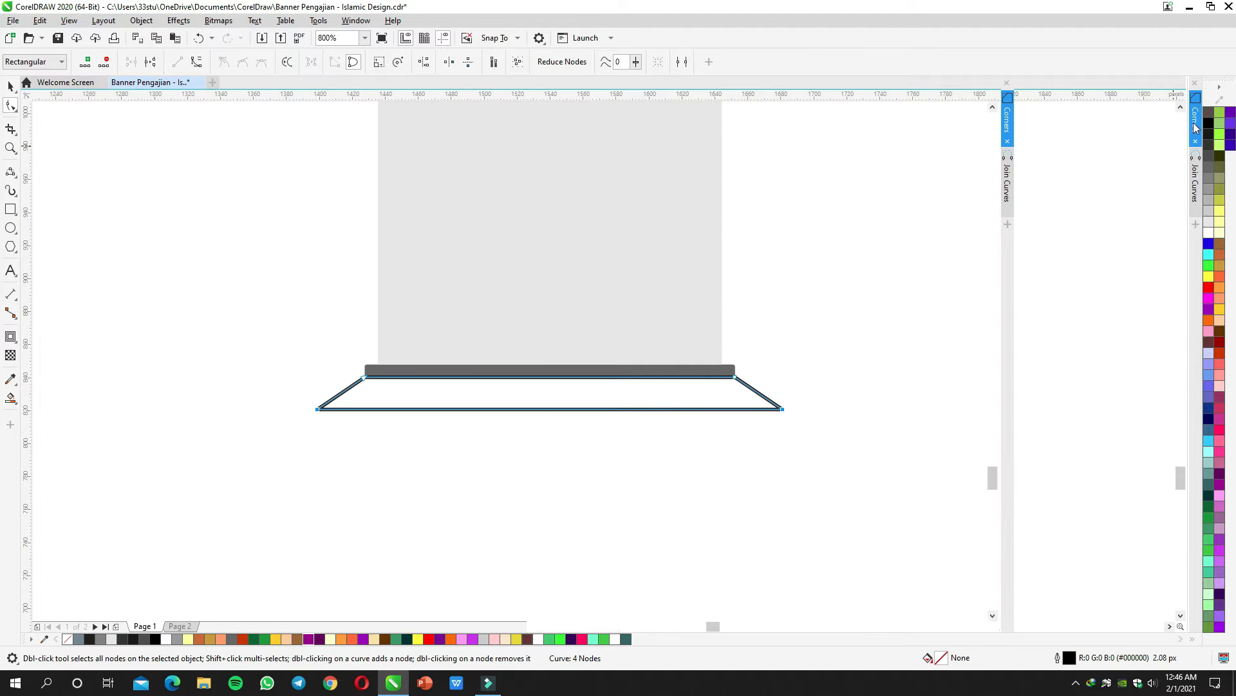
drag(1111, 156, 1110, 158)
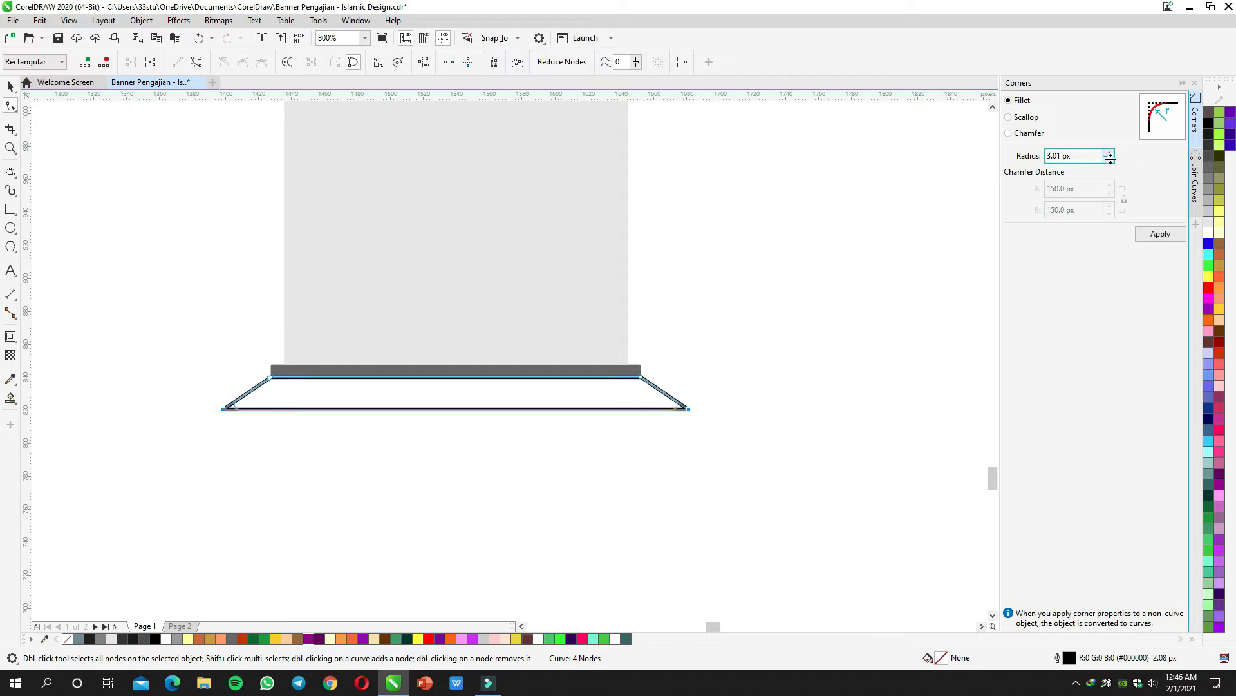
click(1157, 232)
scroll(840, 260, down, 1)
Step: Fill the trapezoid base dark grey (#4D4D4D) and remove its outline
key(space)
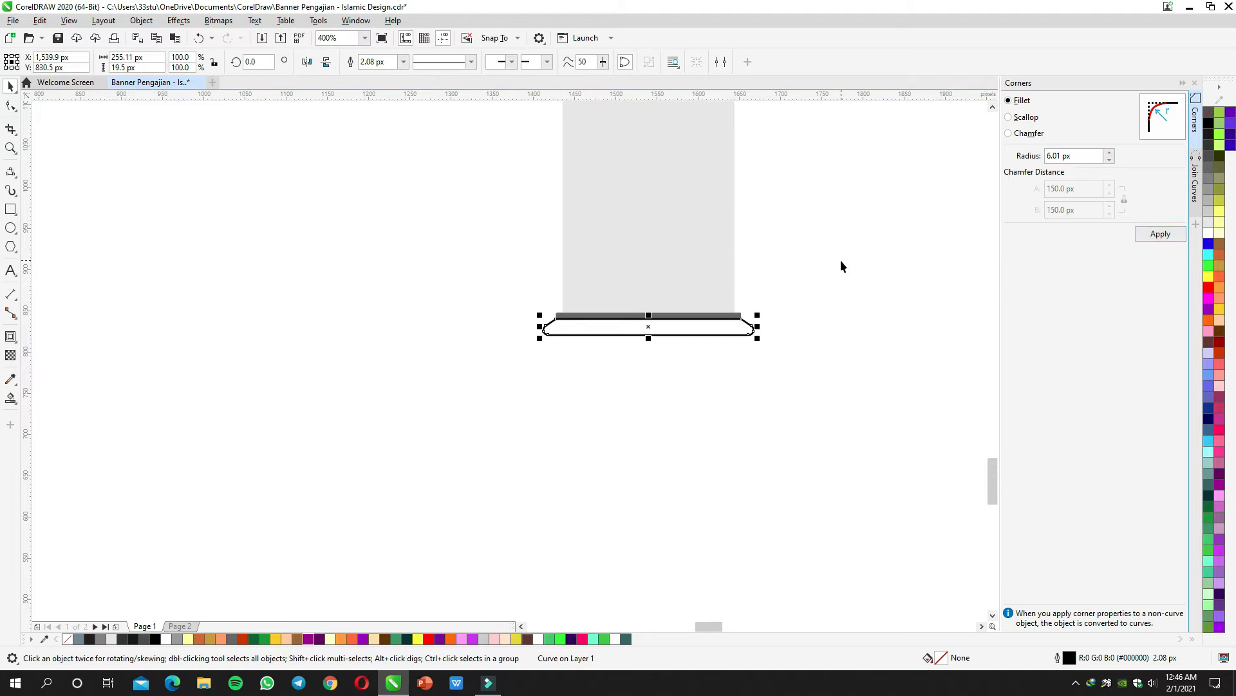
click(1211, 164)
click(875, 238)
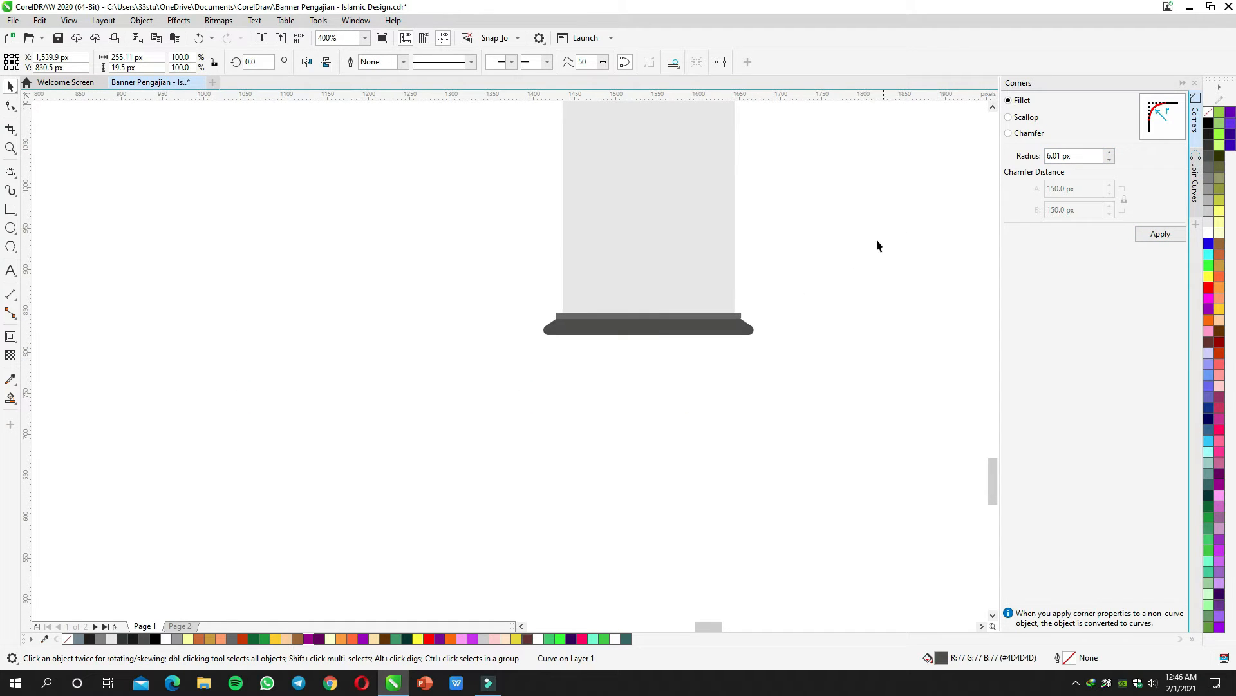
Step: Move the prepared large brown and gold lantern down beside the page's right edge as a reference
scroll(850, 268, down, 2)
drag(851, 268, 694, 377)
scroll(690, 351, up, 2)
scroll(710, 316, down, 1)
scroll(707, 335, down, 1)
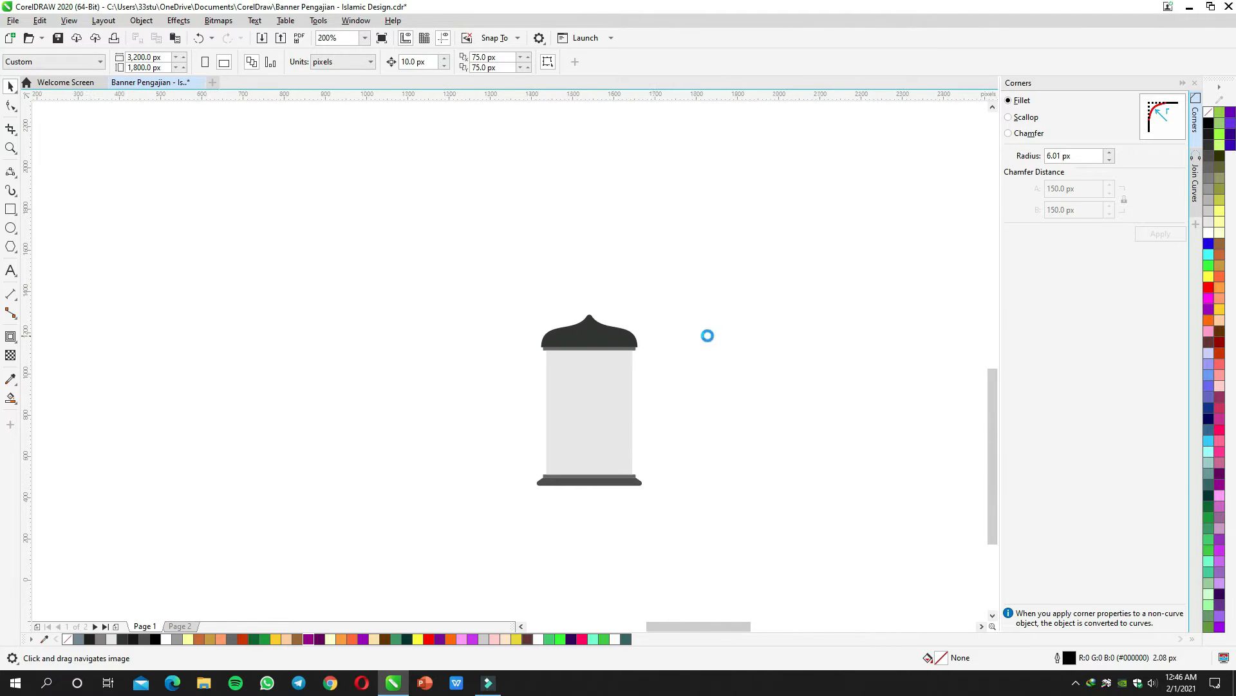
drag(737, 285, 696, 415)
drag(748, 339, 729, 400)
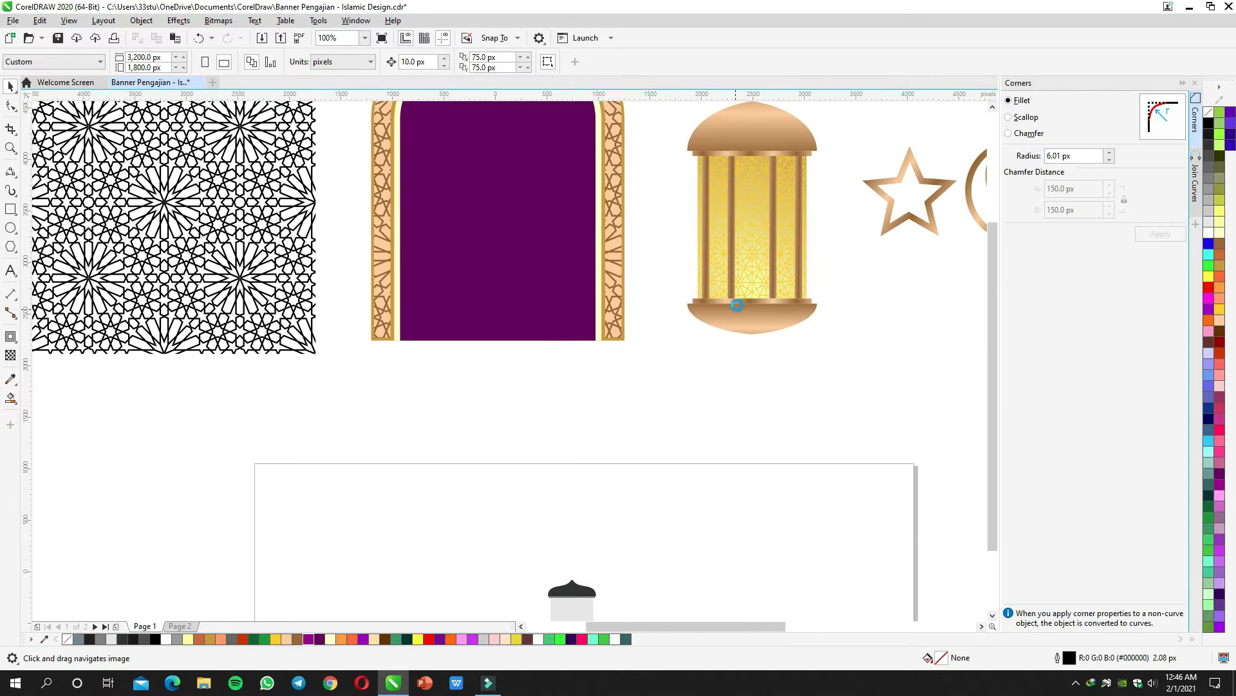
scroll(722, 483, down, 1)
scroll(702, 181, down, 1)
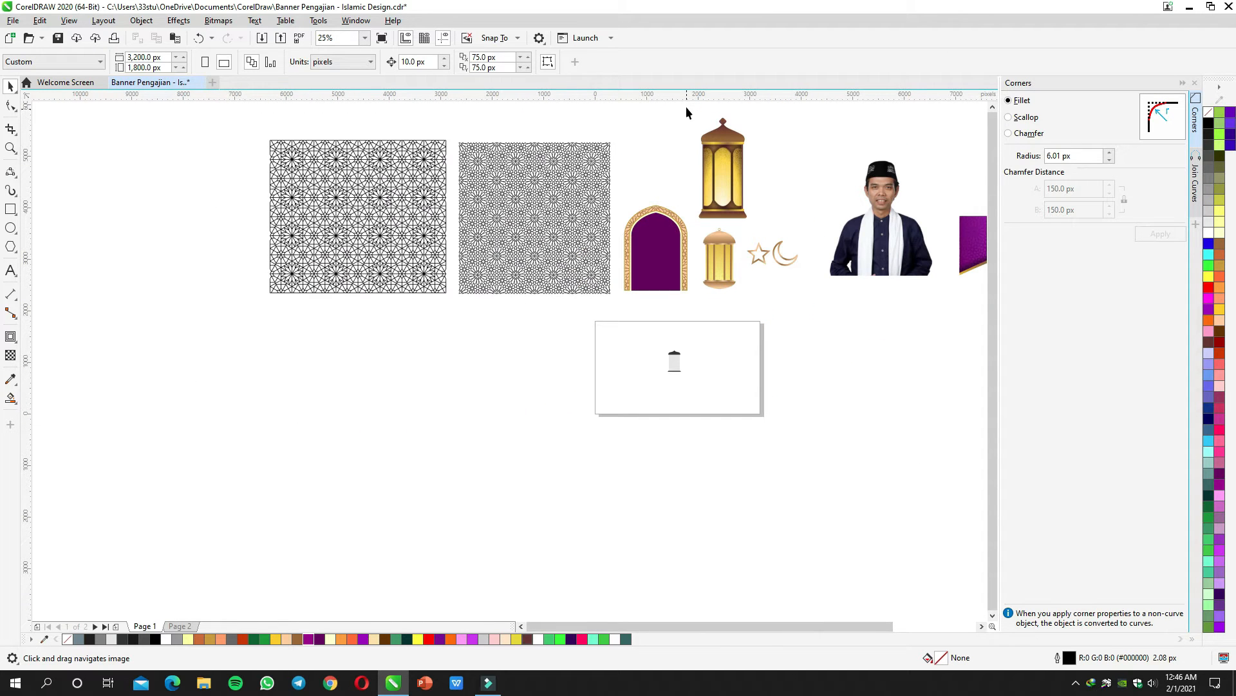
drag(719, 159, 785, 358)
scroll(733, 365, up, 2)
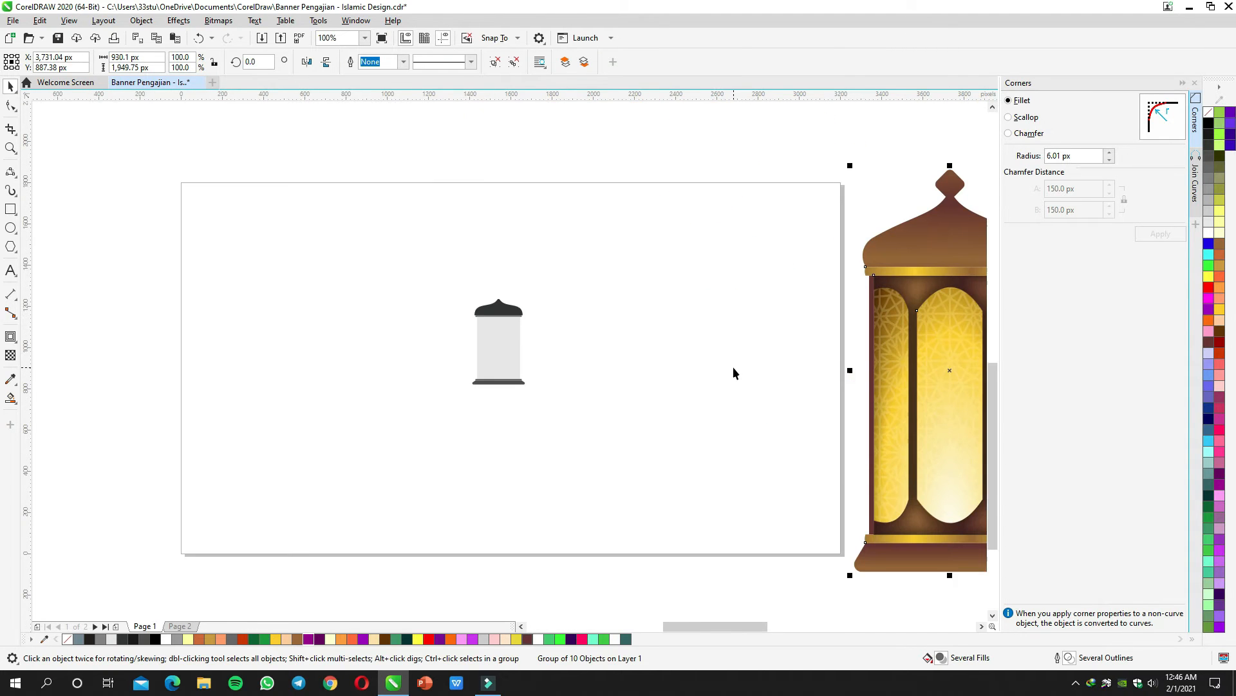
drag(666, 334, 549, 286)
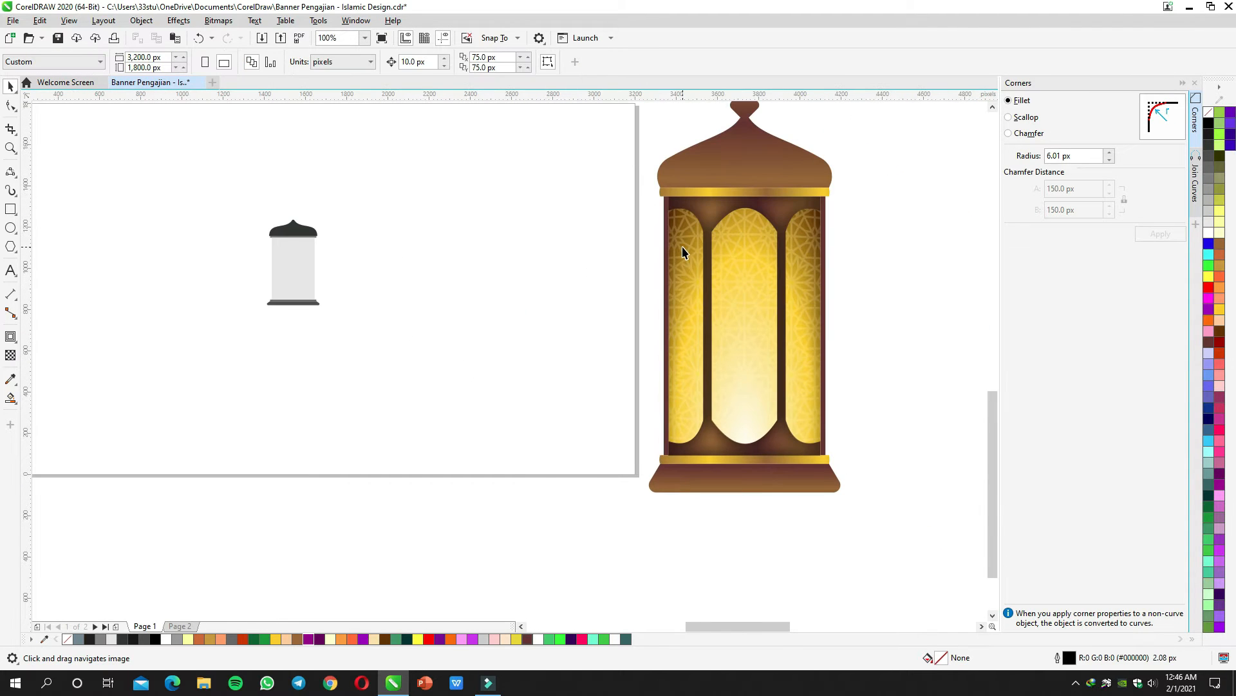
Step: Examine the reference lantern's arched windows and frame, and collapse the corner settings
scroll(665, 204, up, 2)
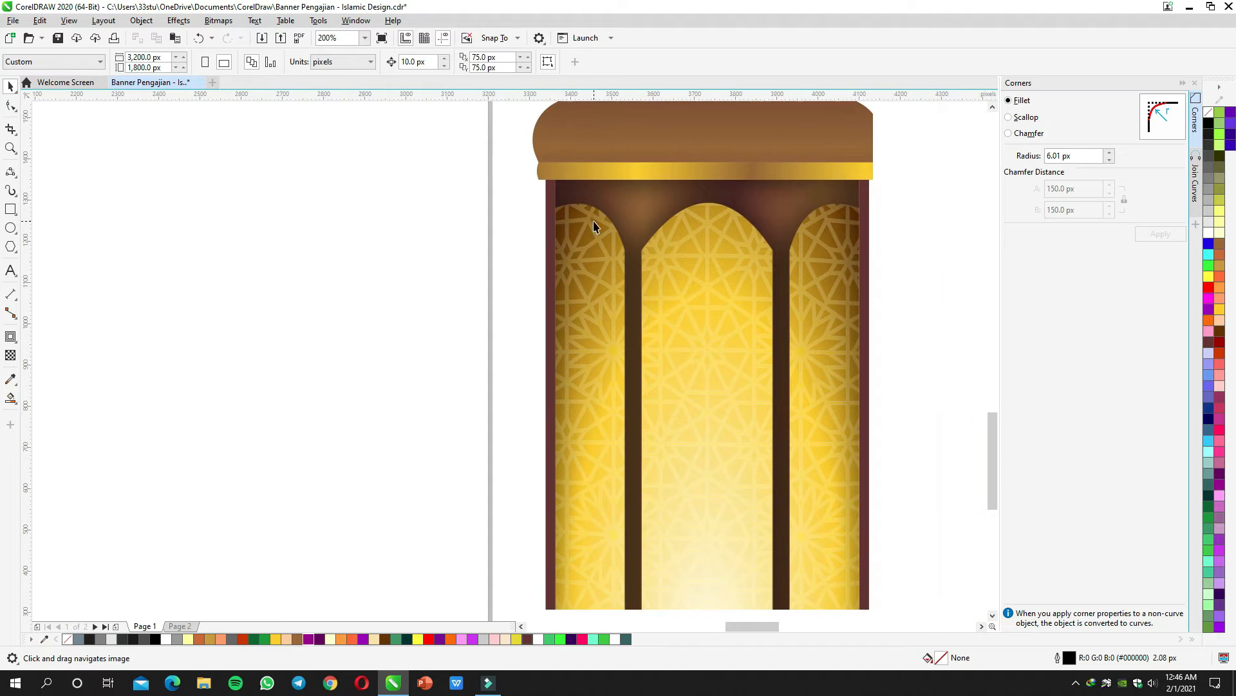
scroll(630, 269, down, 2)
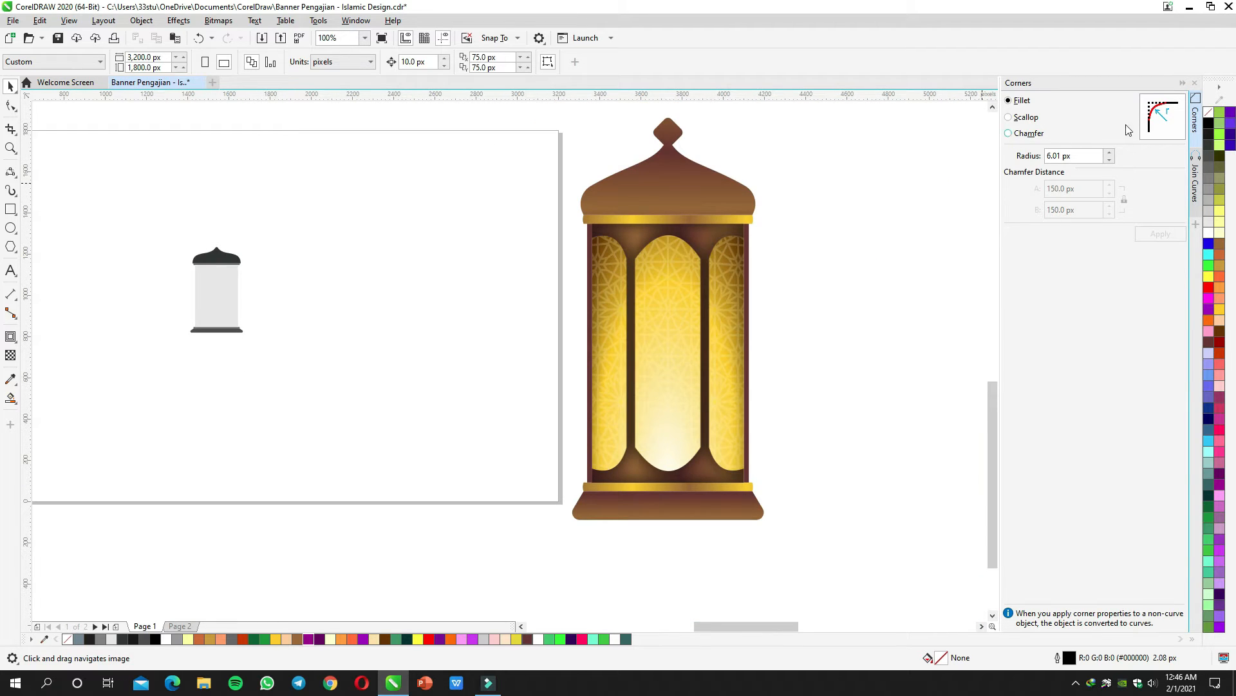
click(1183, 84)
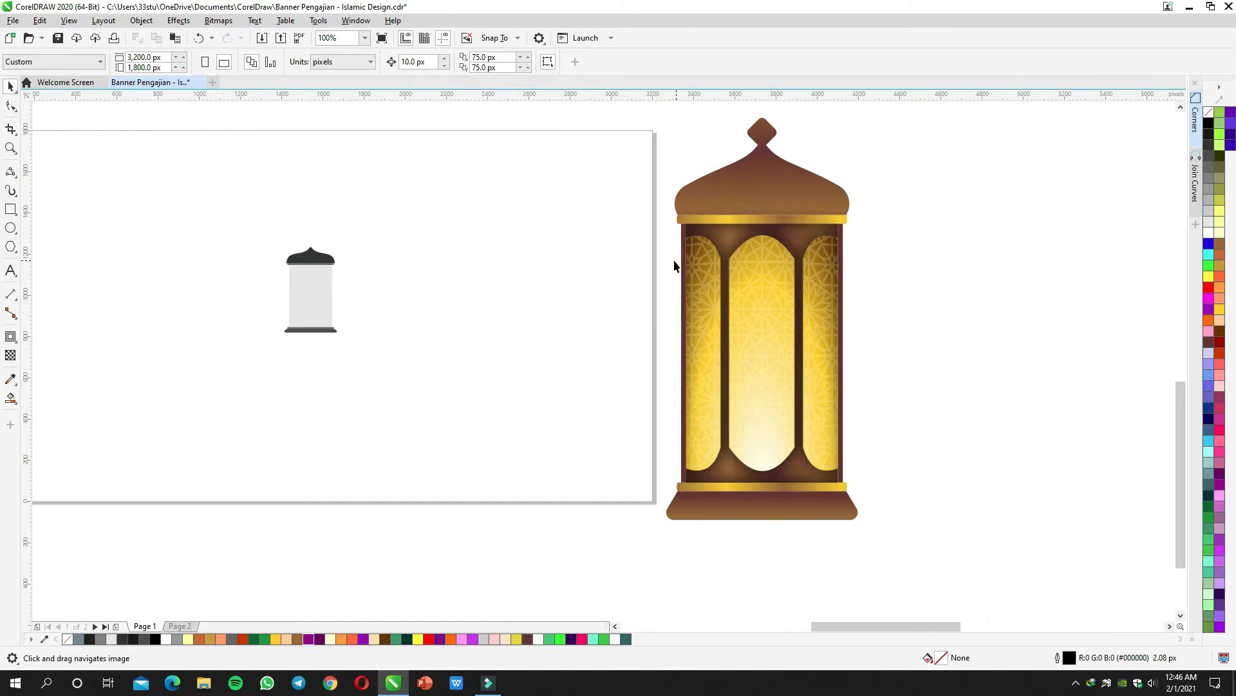
scroll(576, 276, up, 4)
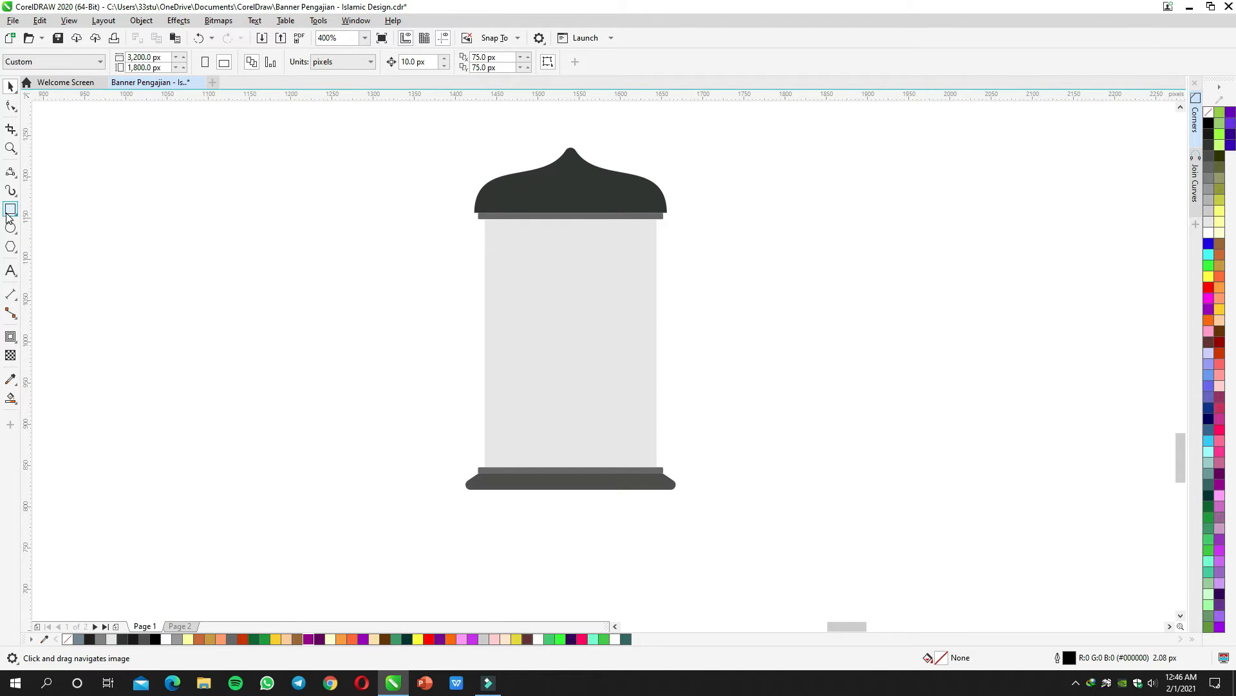
Step: Draw a narrow vertical bar about 8 × 252 px on the lantern body and place a level copy to its right
key(F6)
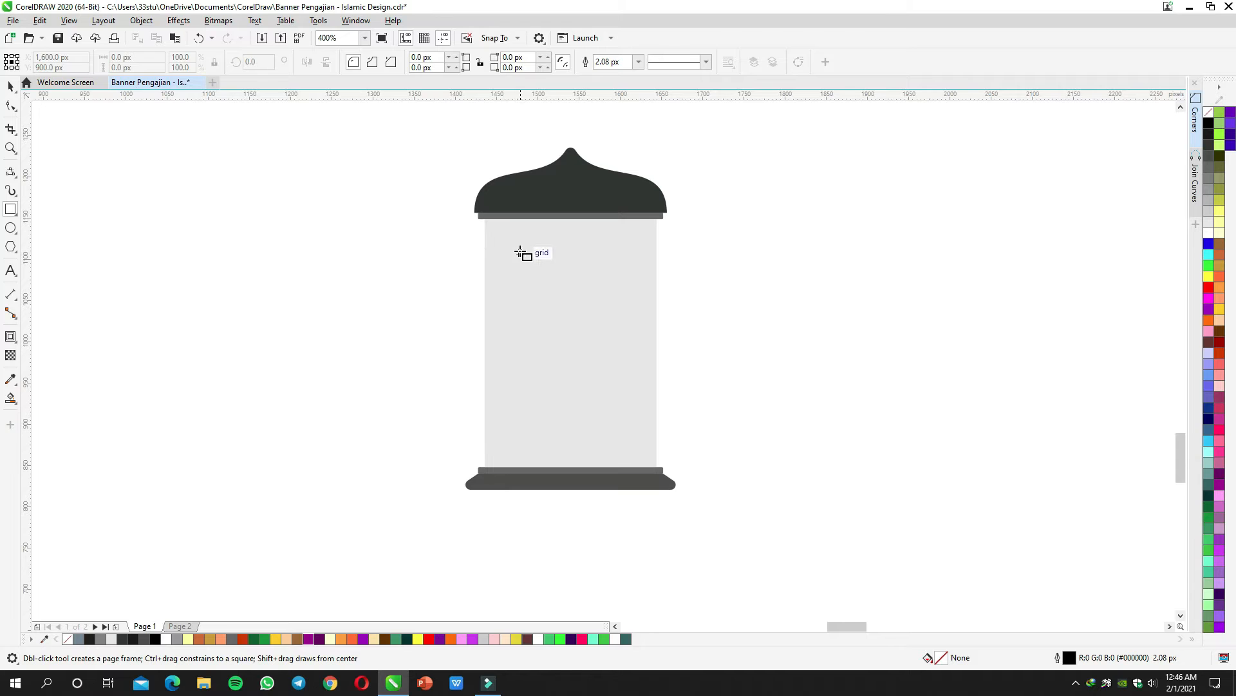
drag(518, 246, 526, 454)
key(space)
drag(524, 312, 606, 309)
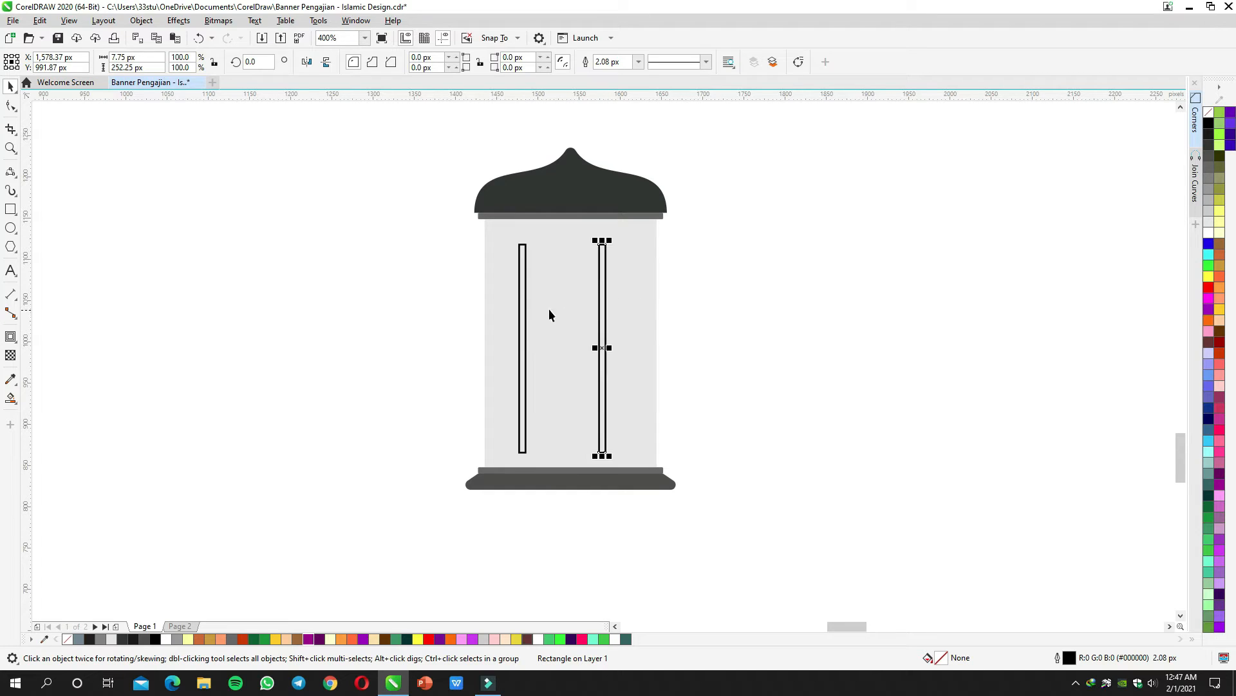
Step: Group the two vertical bars and centre the group horizontally on the light grey lantern body
shift+click(522, 311)
key(ctrl+g)
shift+click(566, 296)
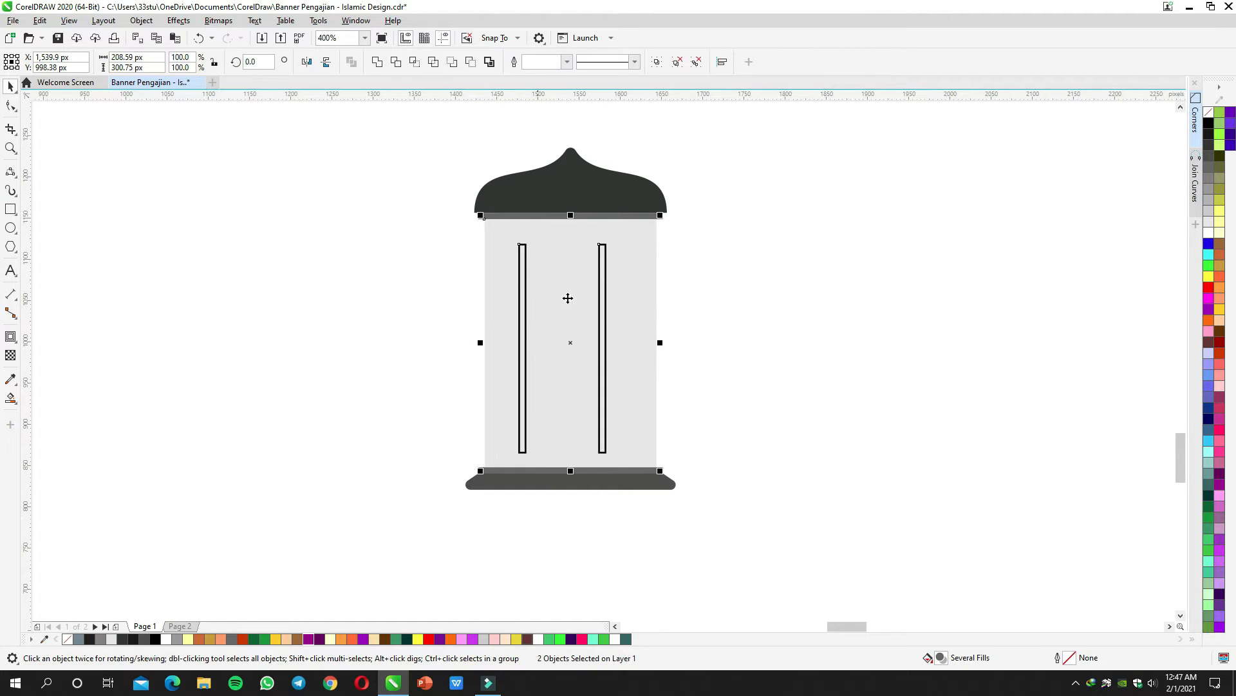
key(c)
click(729, 316)
Step: Fill the grouped vertical bars dark grey (#333333) and remove their outline
click(528, 253)
scroll(528, 254, up, 1)
drag(552, 266, 456, 292)
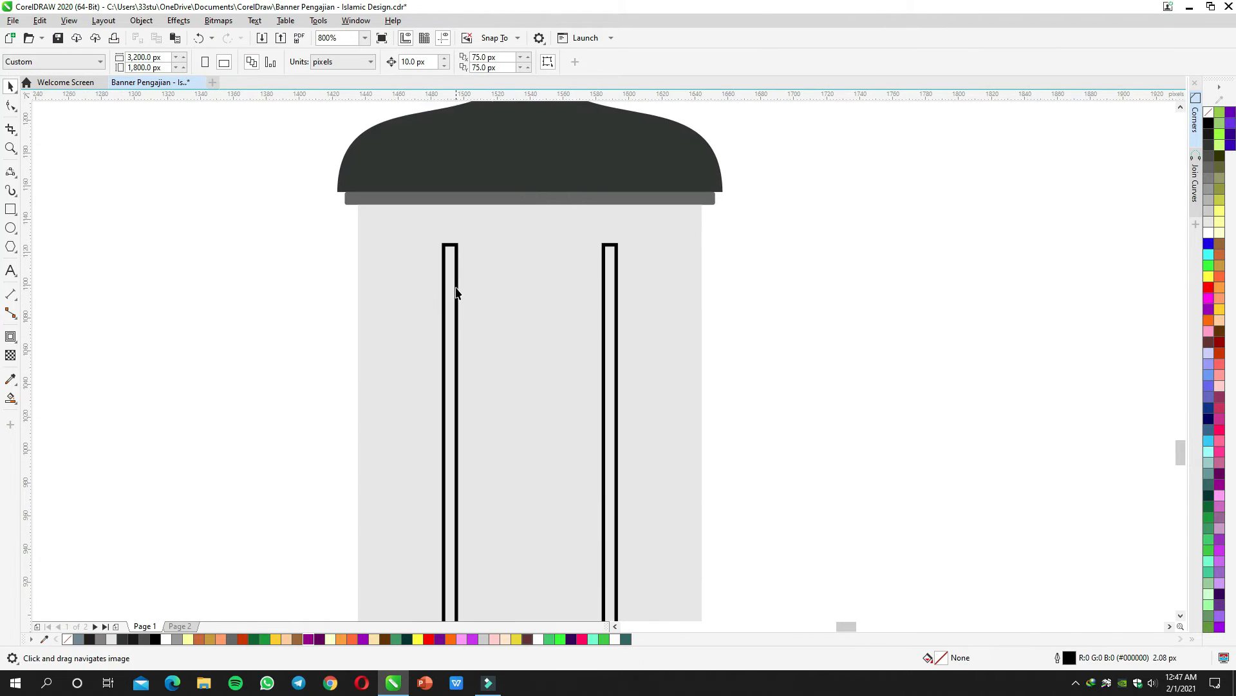
click(1209, 145)
right_click(1209, 112)
Step: Shorten the two bars equally at both ends to leave room for arches
scroll(531, 276, down, 1)
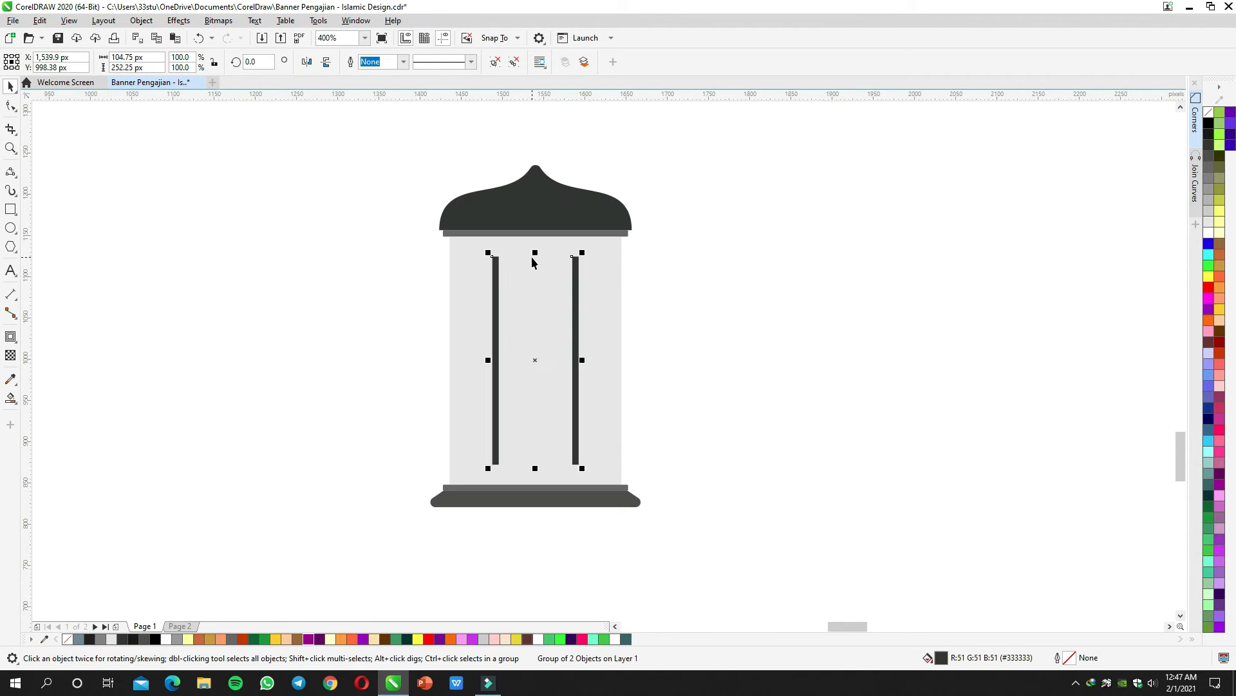
click(528, 268)
scroll(522, 266, up, 1)
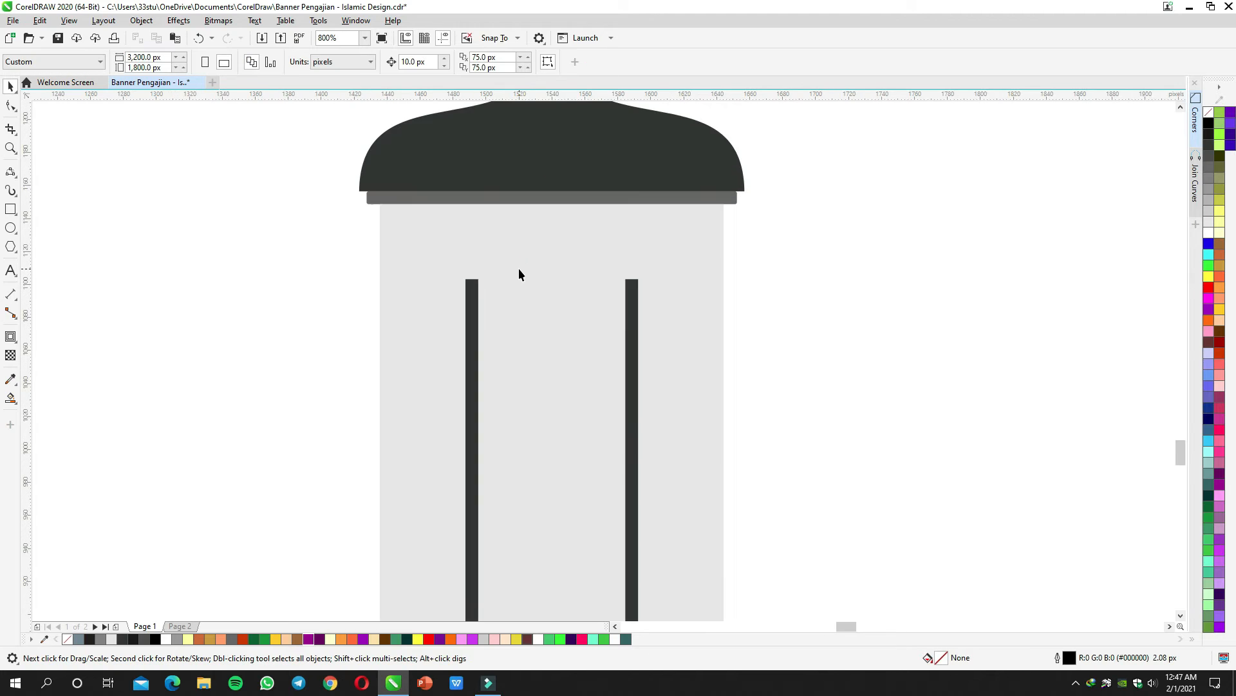
Step: Draw three arcs with the 3-Point Curve tool from the bar tops: about 52 px wide at the sides, 89 px between the bars
drag(521, 273, 505, 279)
click(13, 175)
click(47, 260)
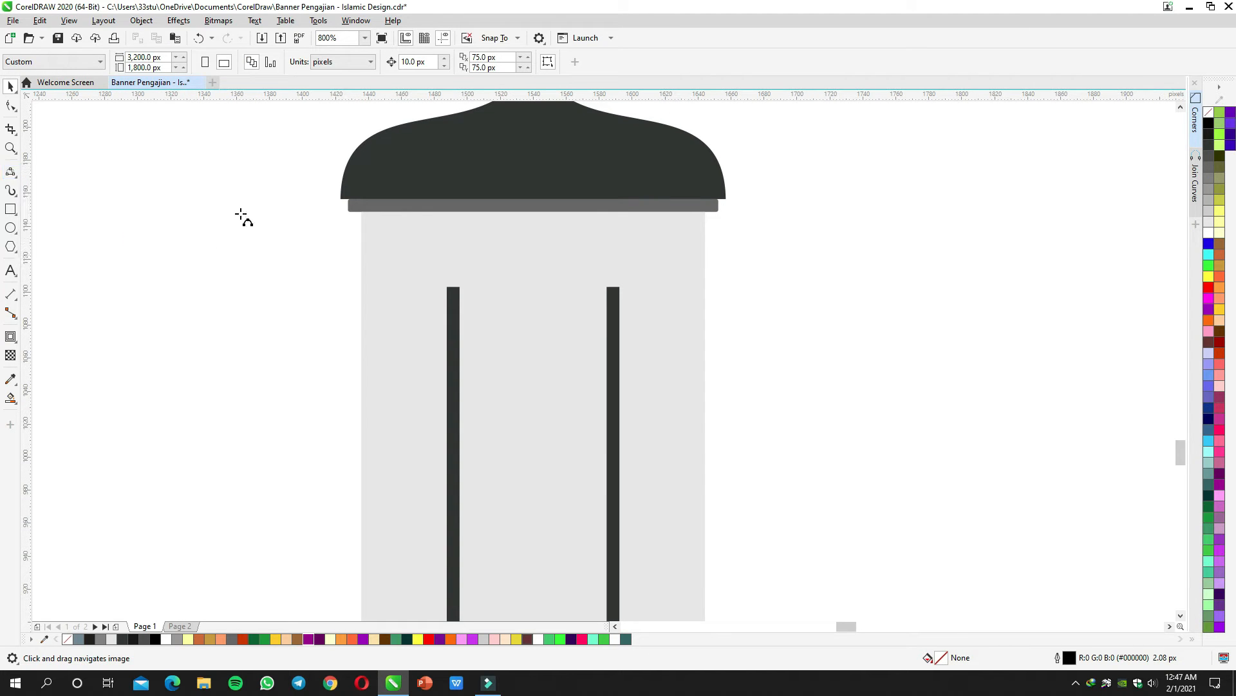
drag(449, 287, 362, 252)
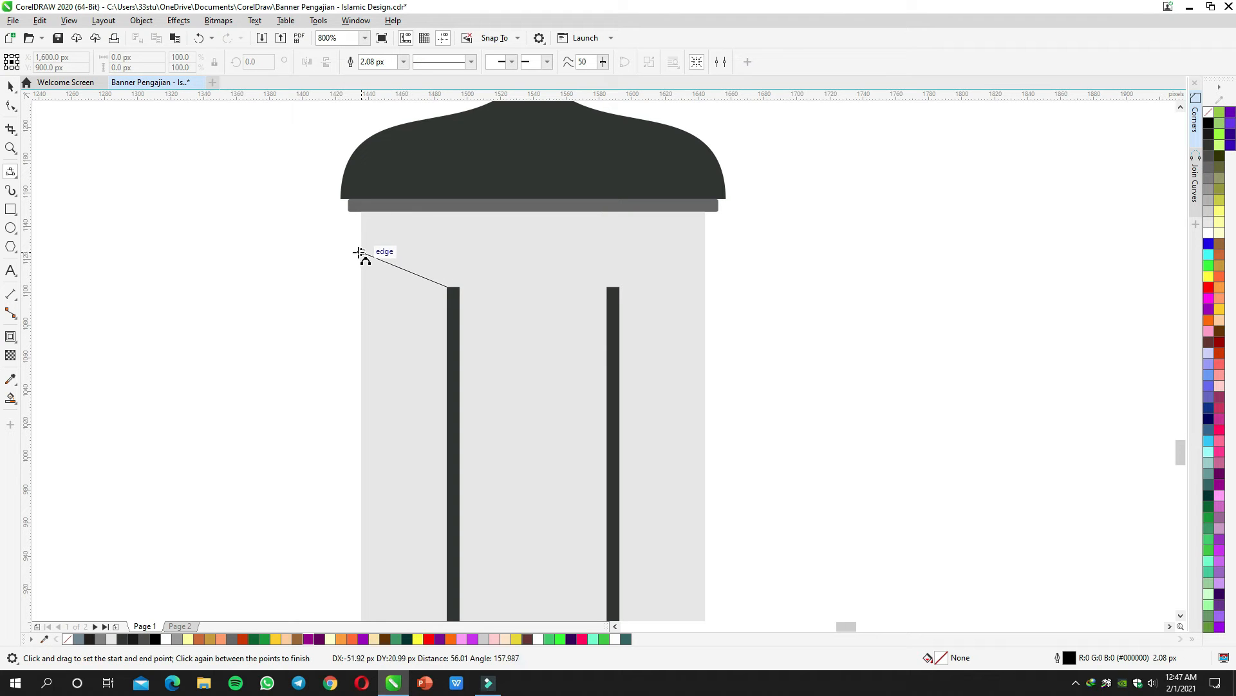
click(409, 249)
drag(454, 286, 606, 287)
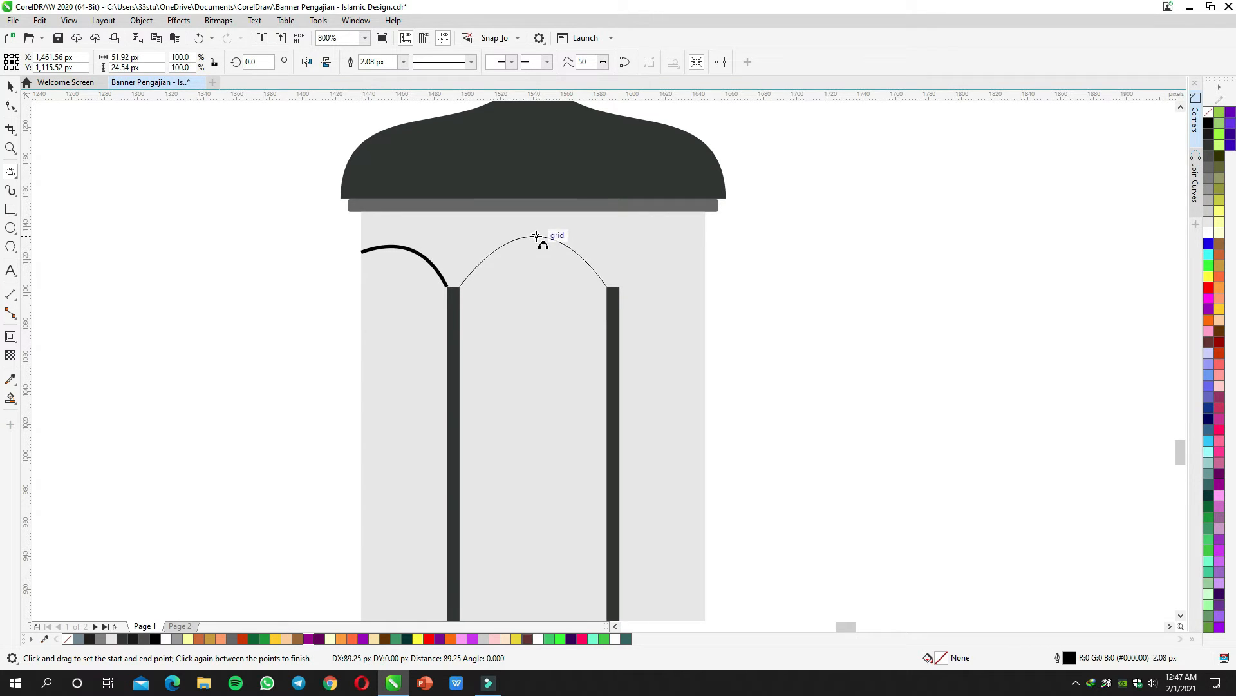
click(533, 233)
drag(619, 287, 706, 246)
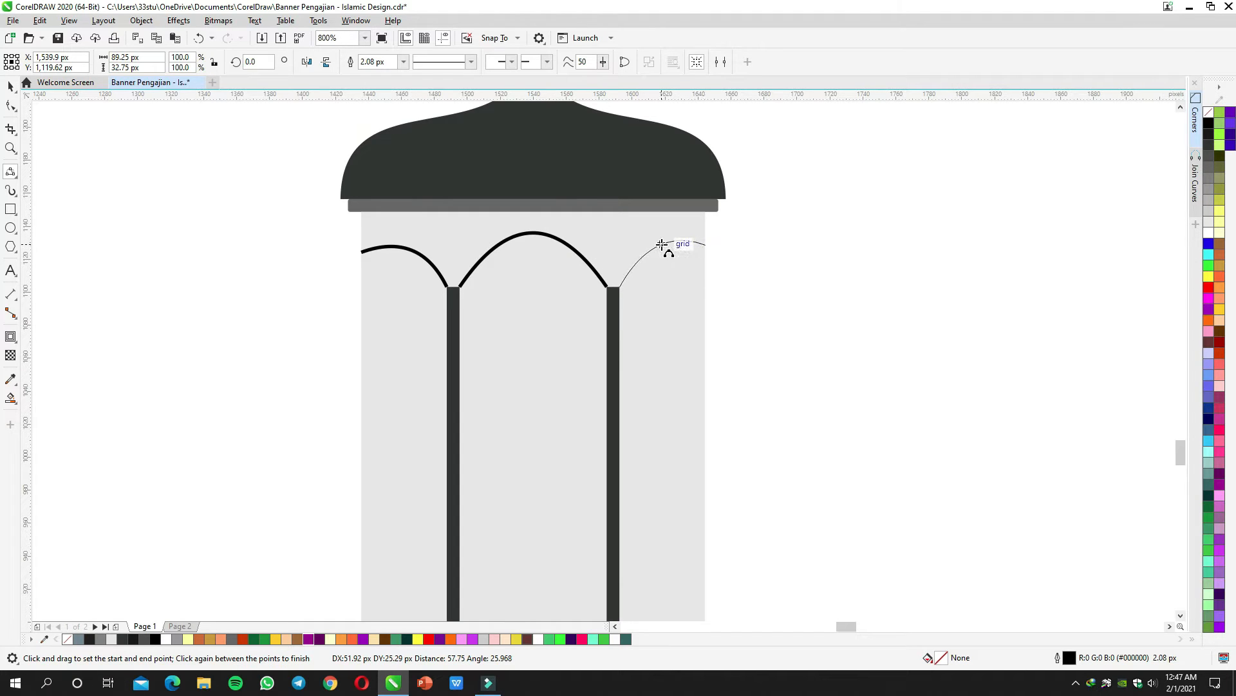
click(660, 247)
key(space)
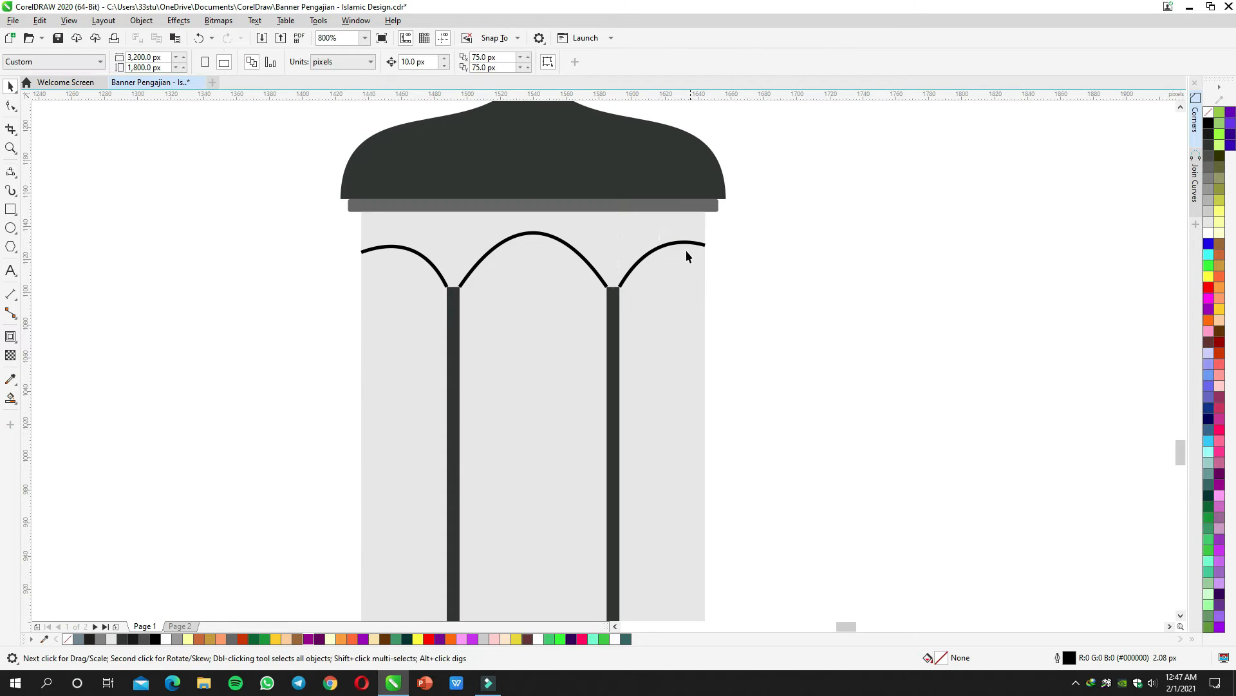
Step: Replace the left arc with a horizontally mirrored copy of the right arc, snapped to the left bar's top
click(427, 263)
key(Delete)
drag(649, 259, 402, 259)
click(304, 64)
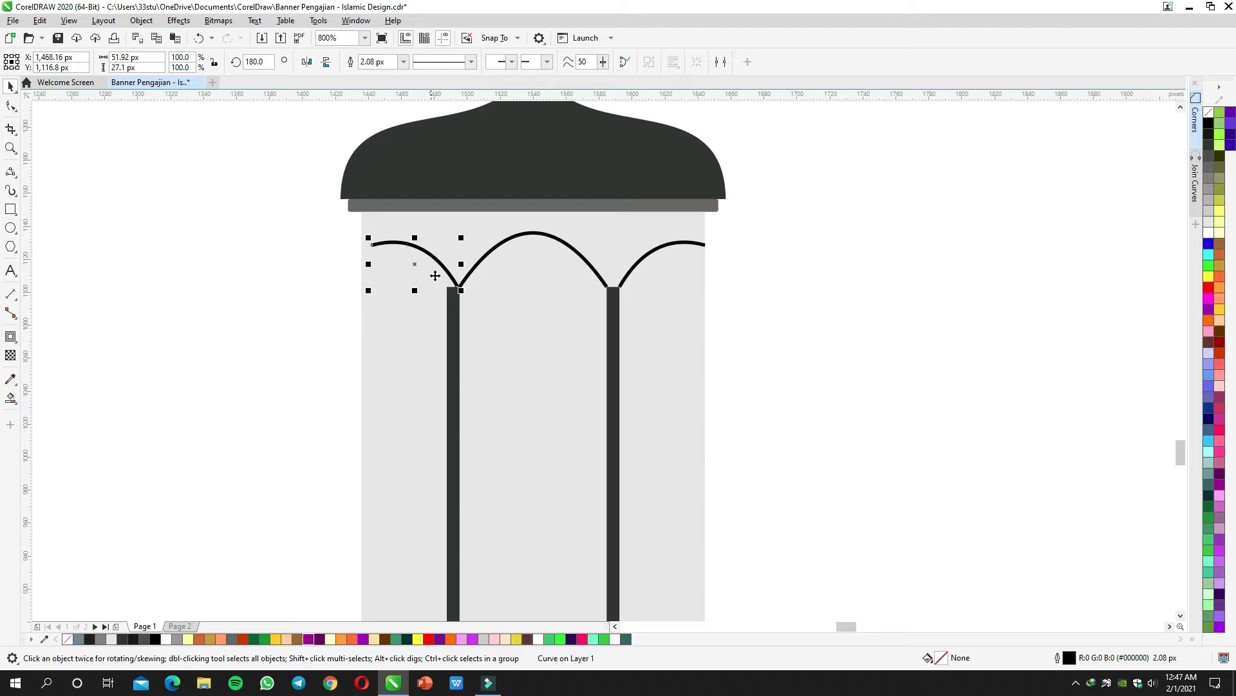
drag(459, 288, 342, 295)
scroll(439, 285, down, 1)
click(388, 293)
scroll(353, 260, up, 1)
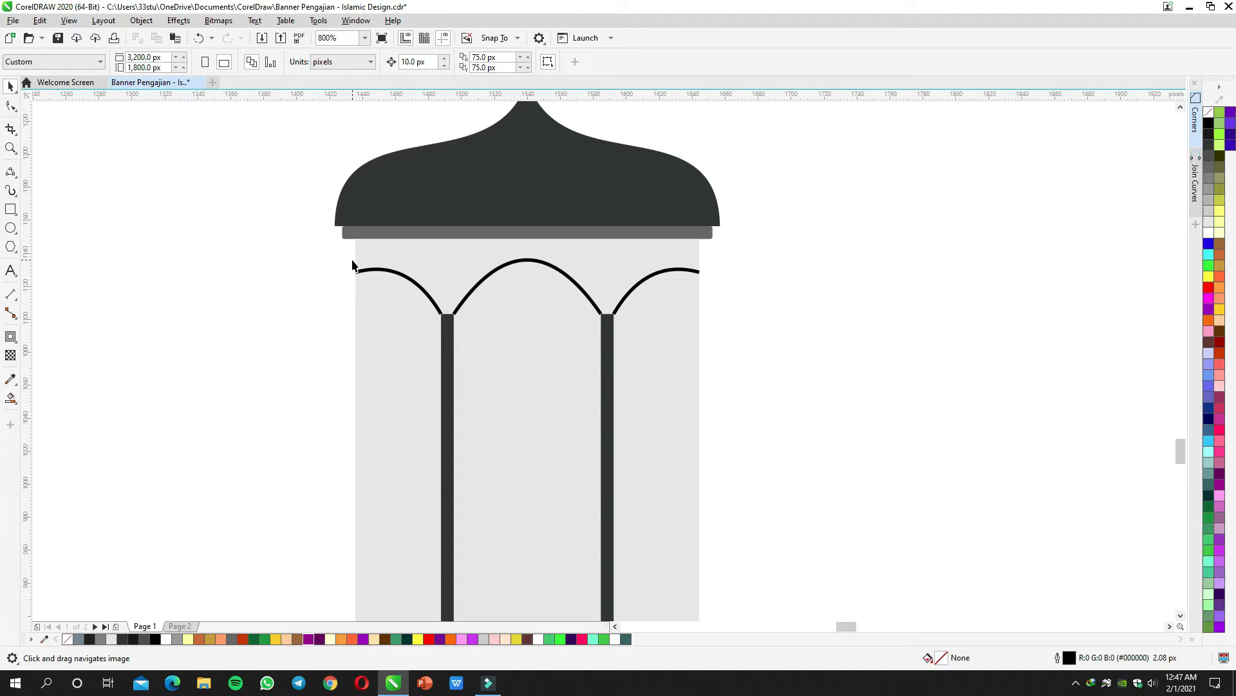
Step: Smart-fill the body region above the three arcs as one closed arched band
scroll(352, 261, down, 1)
click(12, 401)
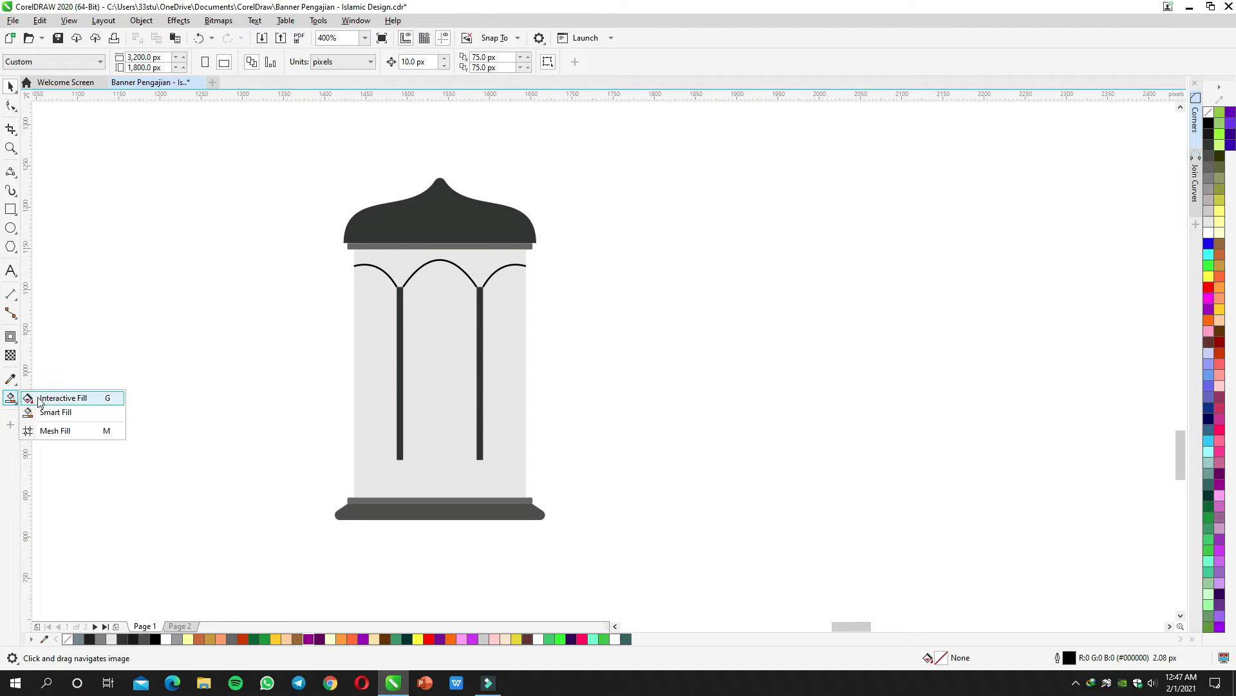
click(46, 411)
click(383, 265)
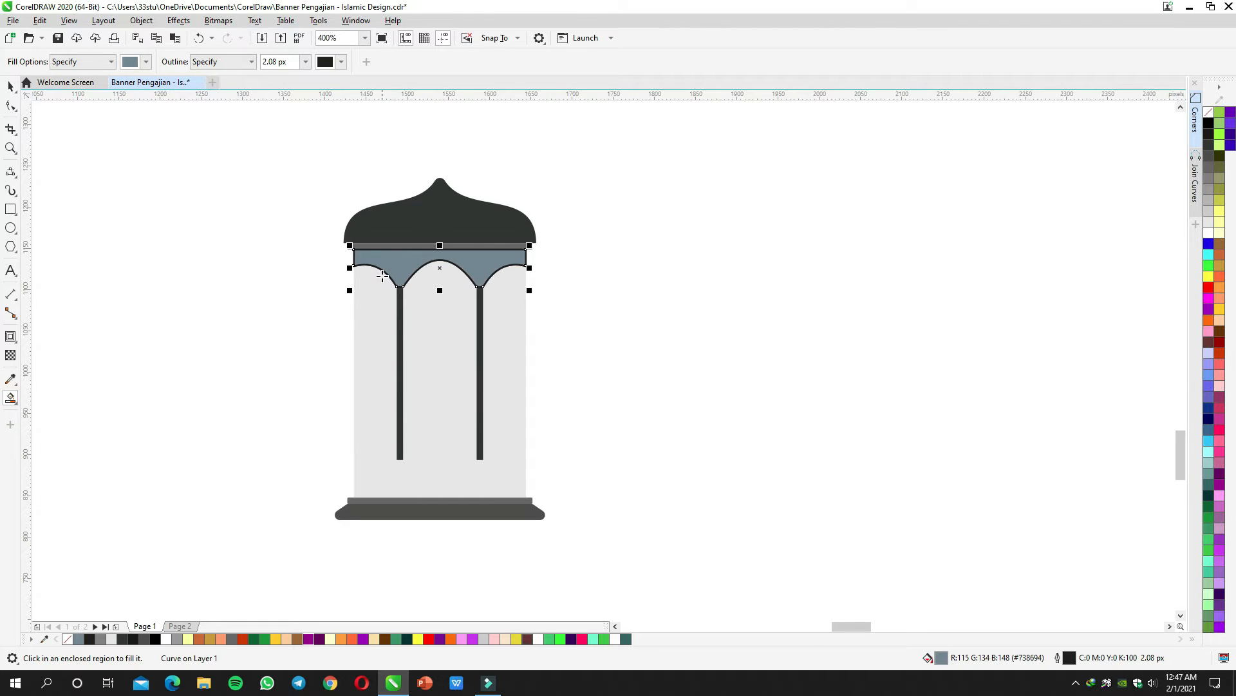
key(space)
scroll(383, 271, up, 1)
drag(237, 235, 699, 322)
click(702, 320)
Step: Make a vertically mirrored copy of the arched band and align it with the bottom of the lantern body
click(644, 244)
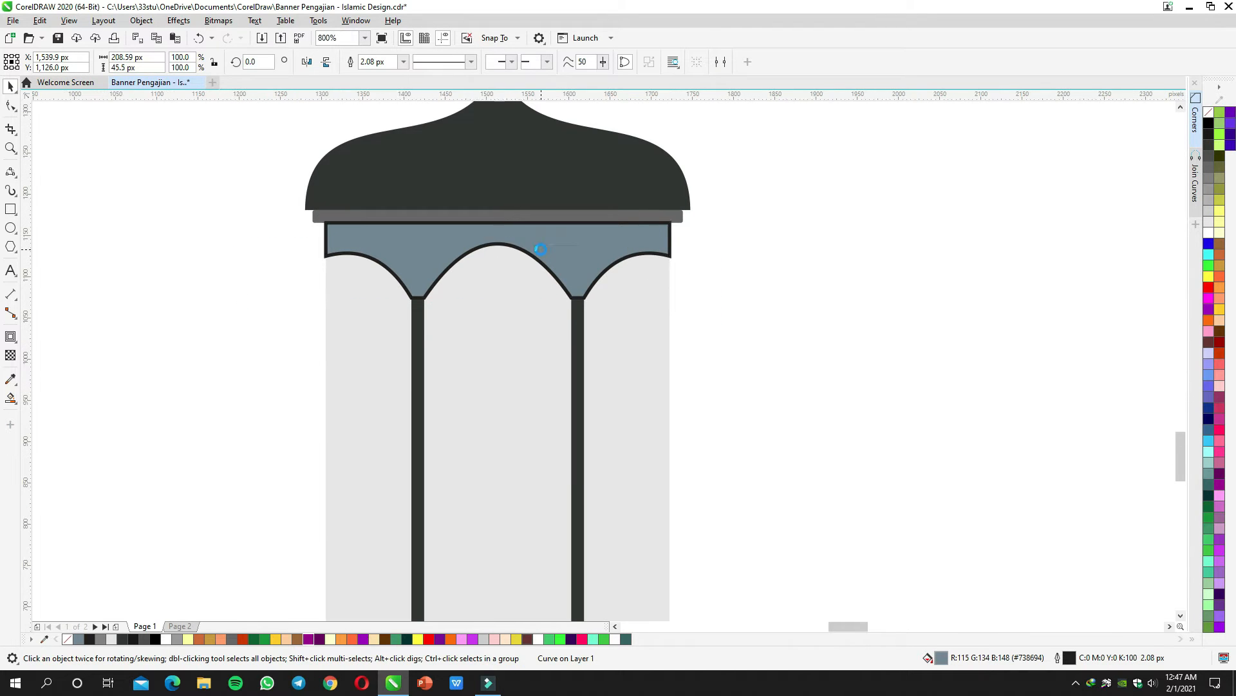
scroll(541, 253, down, 1)
drag(520, 233, 521, 306)
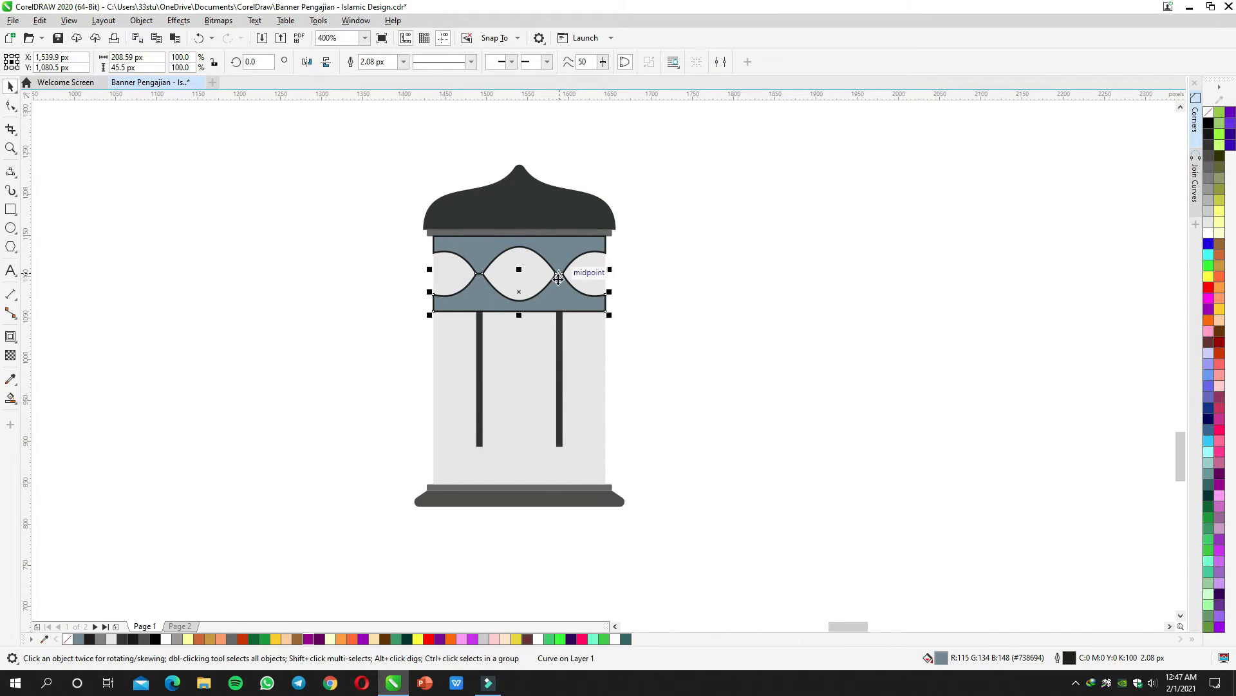
shift+click(531, 405)
key(b)
click(691, 361)
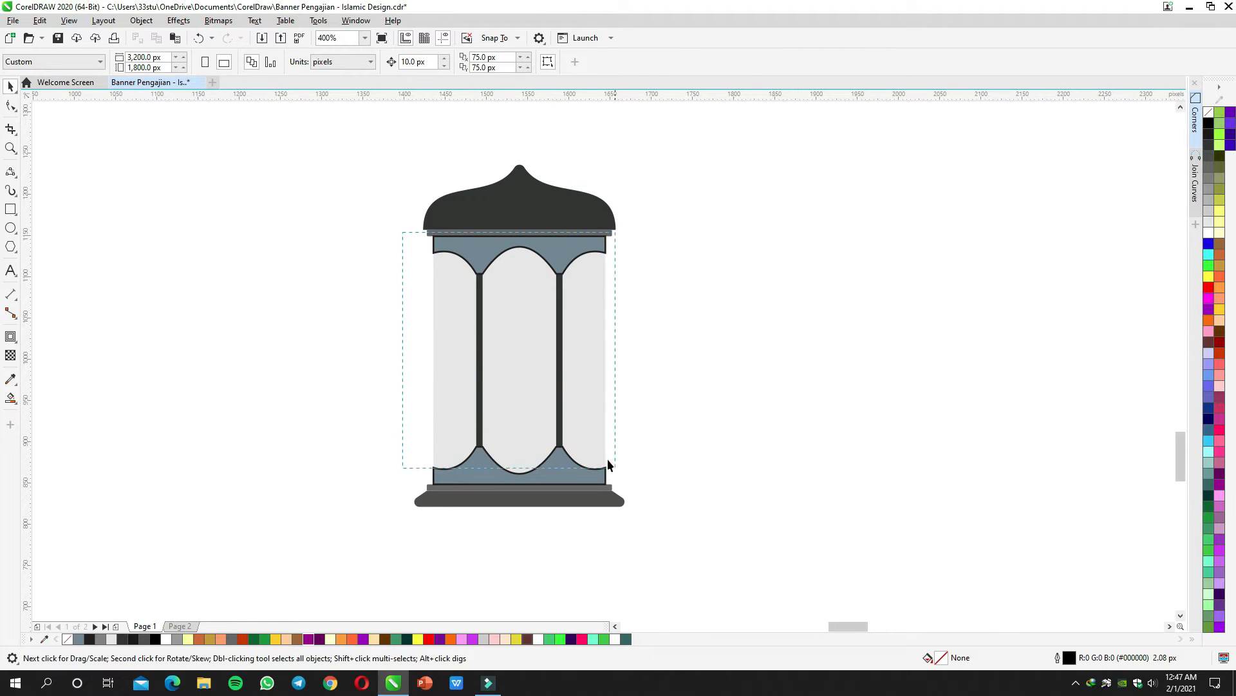
Step: Weld the two bars and both arched bands into one window frame and fill it black
click(483, 255)
shift+click(480, 293)
shift+click(560, 295)
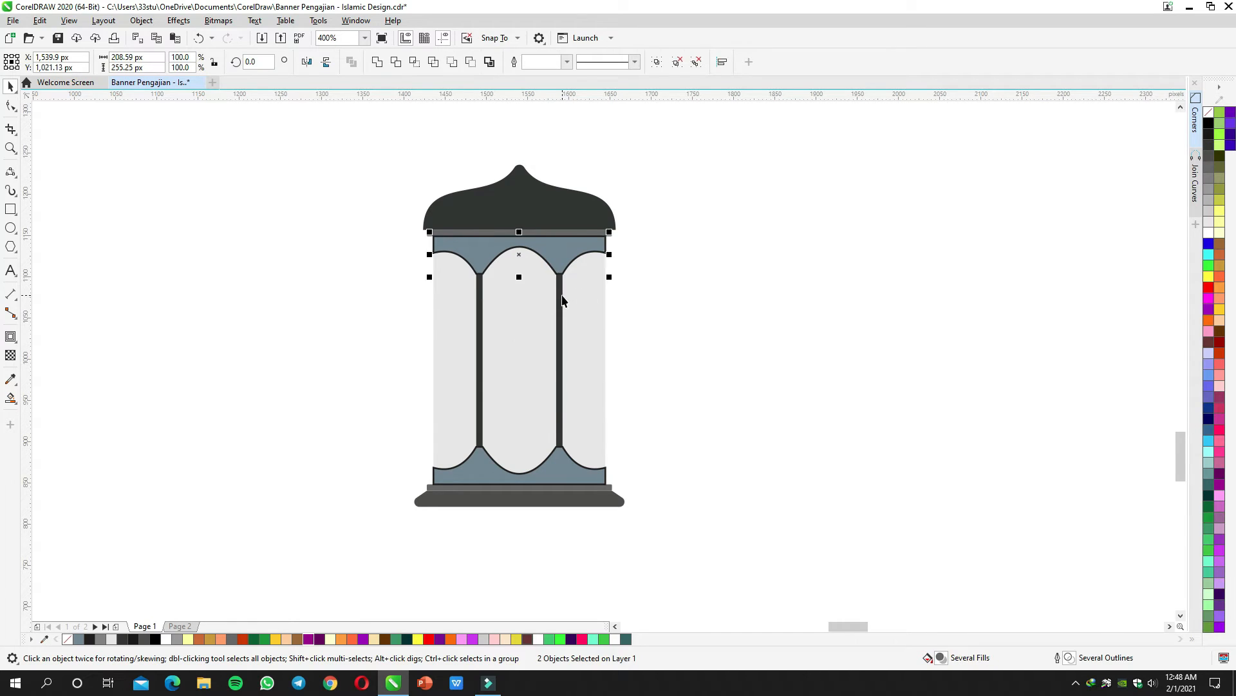
click(559, 283)
shift+click(560, 261)
shift+click(560, 458)
click(377, 62)
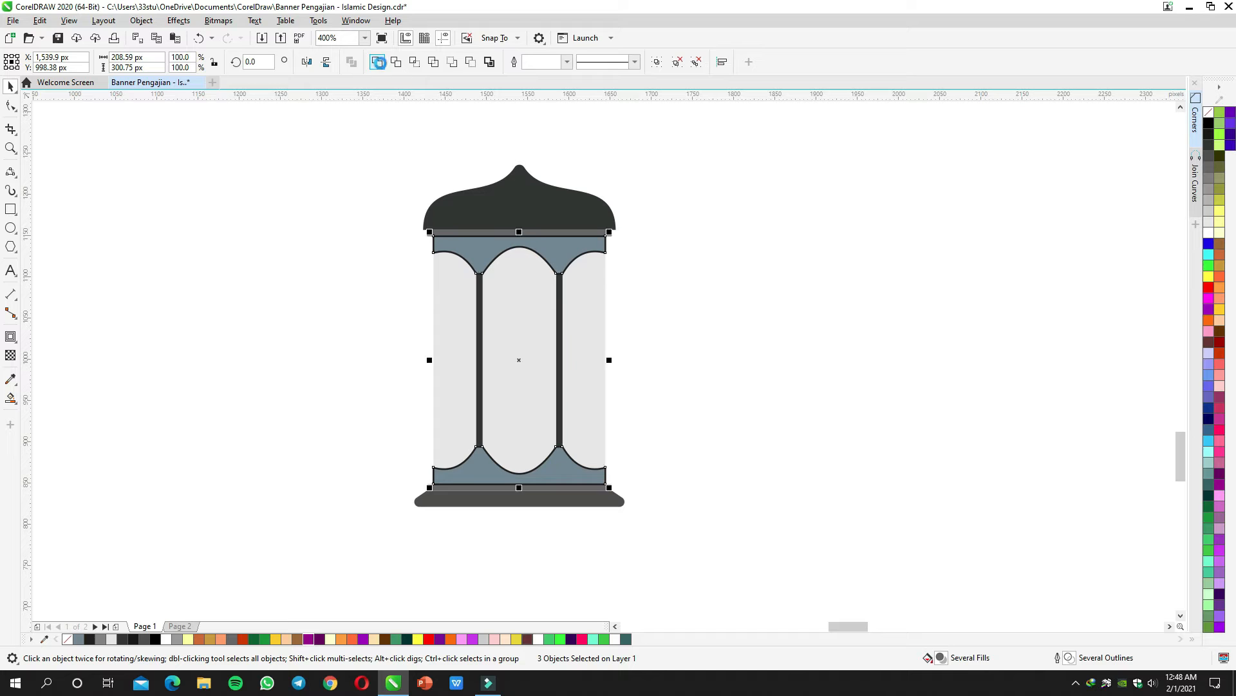
click(1208, 124)
click(932, 235)
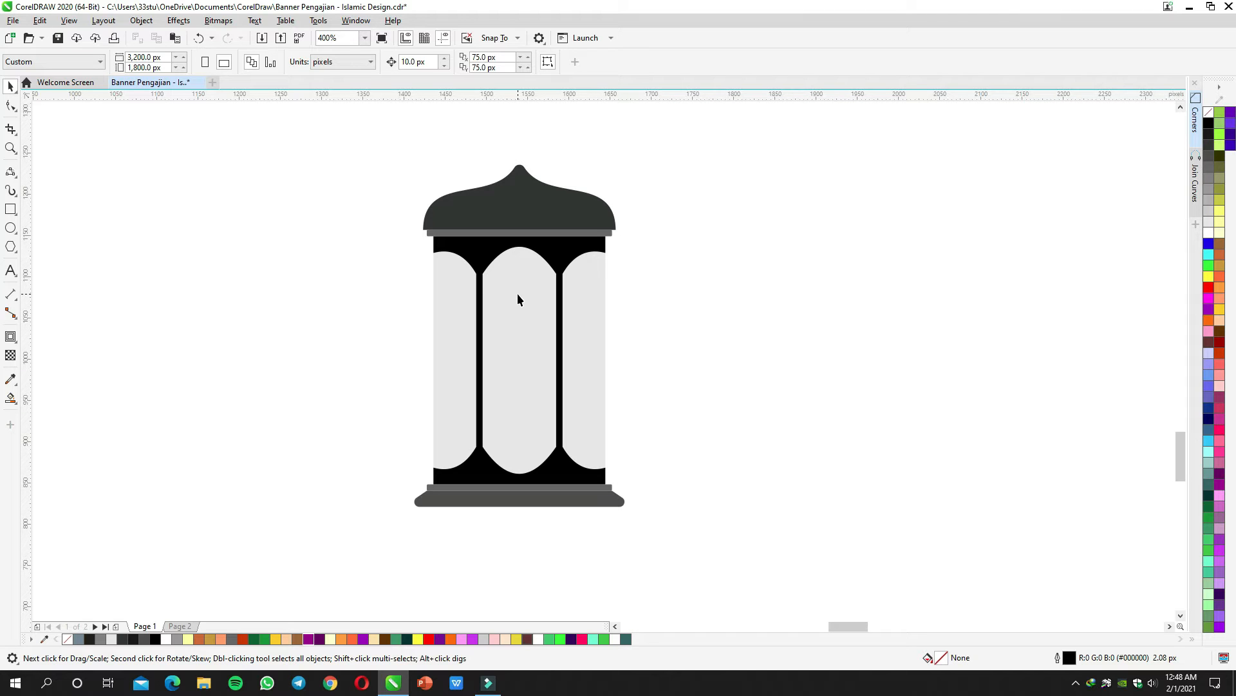
Step: Fill the lantern's dome-shaped roof gold (#CC9933)
click(518, 217)
drag(519, 215, 517, 260)
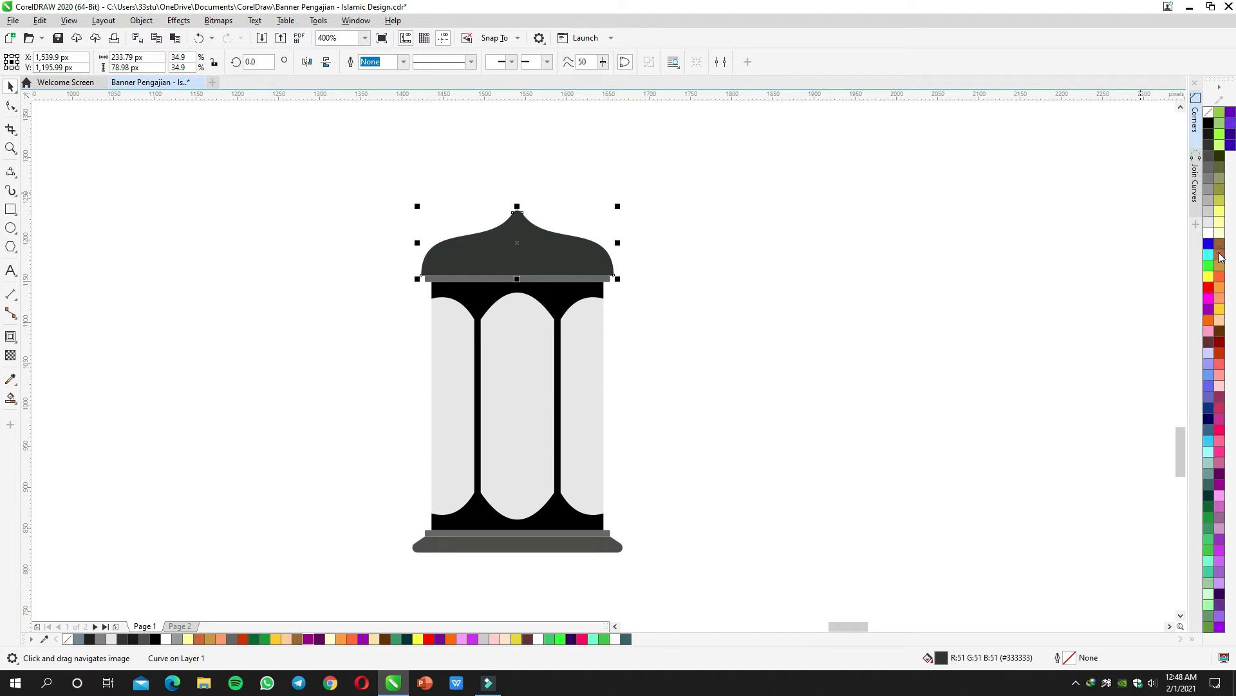
click(1221, 265)
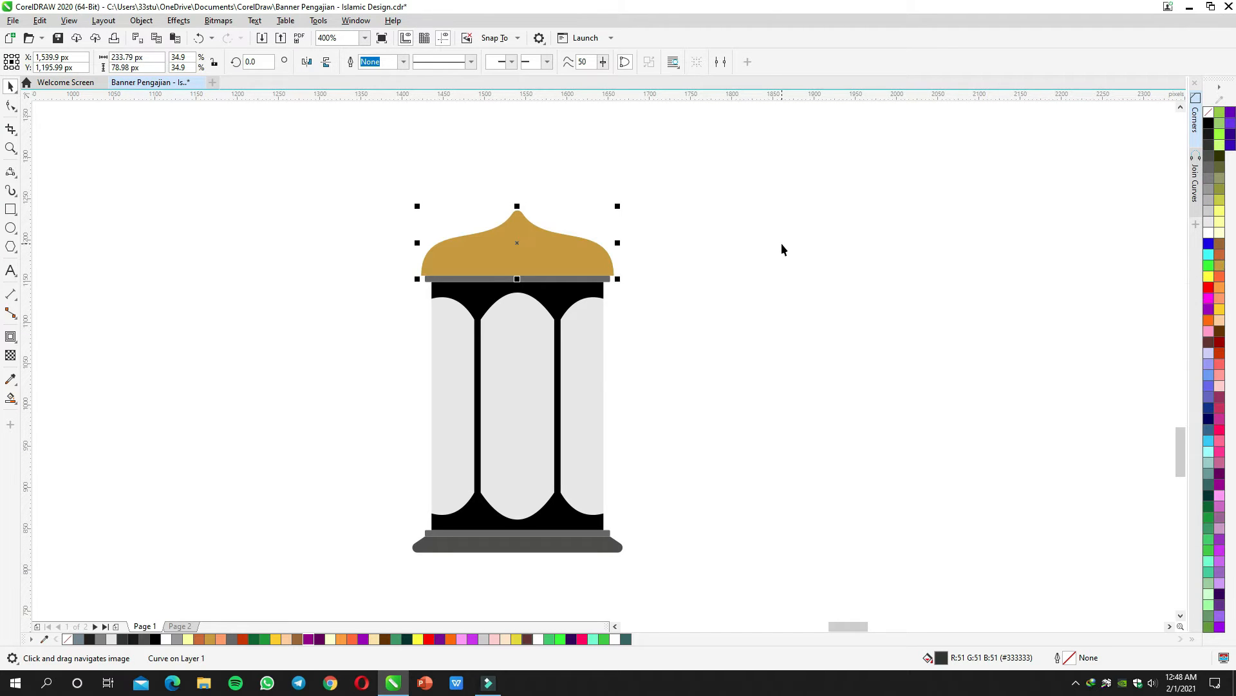
click(537, 549)
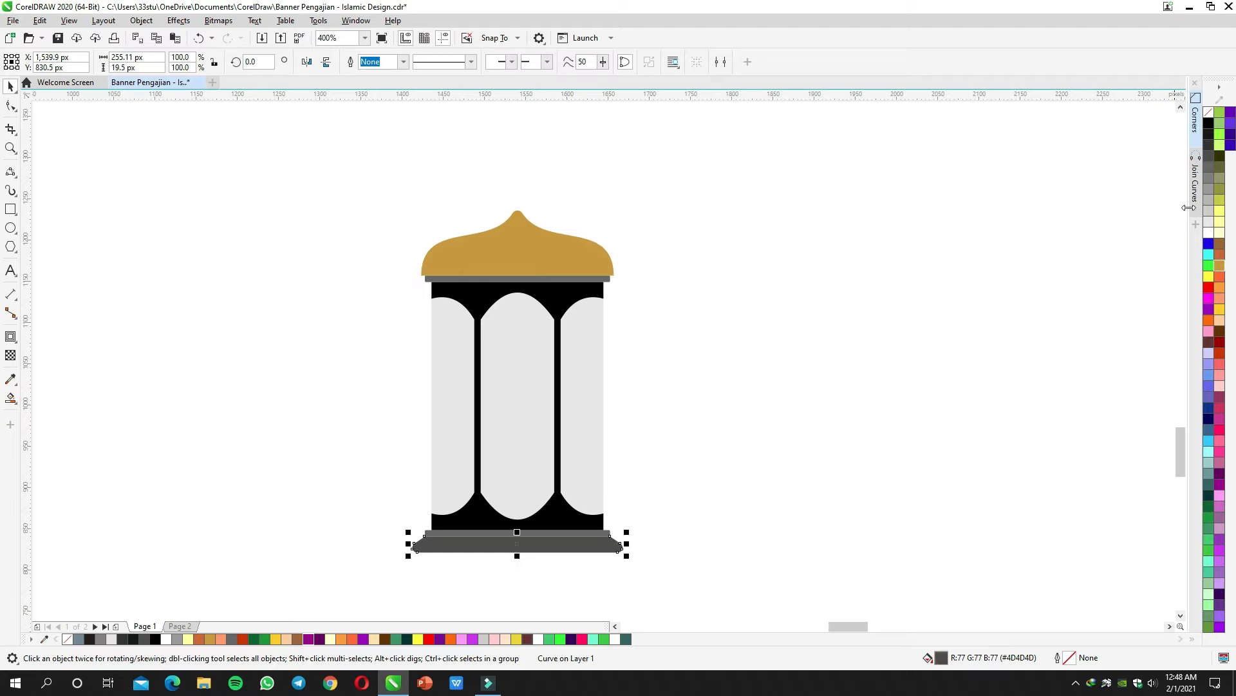
Step: Apply a linear fountain fill to the roof, gold at its lower edge and dark brown at the tip, and tighten the gradient's ends
click(514, 248)
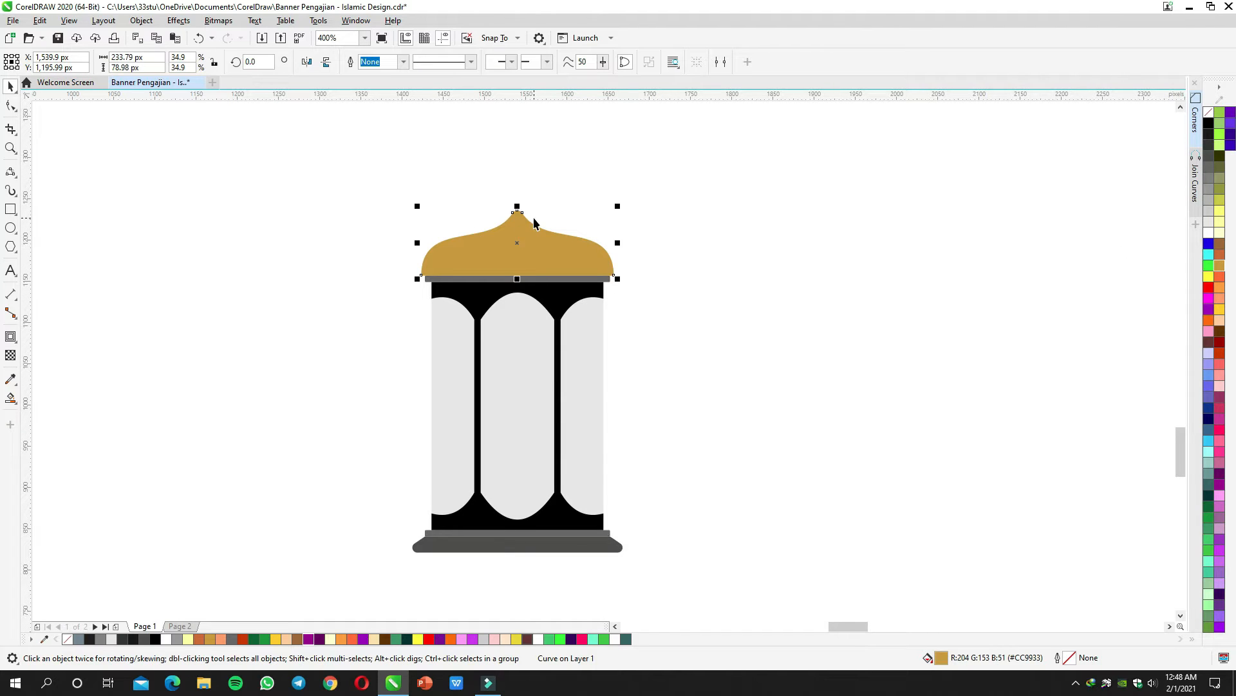
scroll(513, 243, up, 2)
click(9, 399)
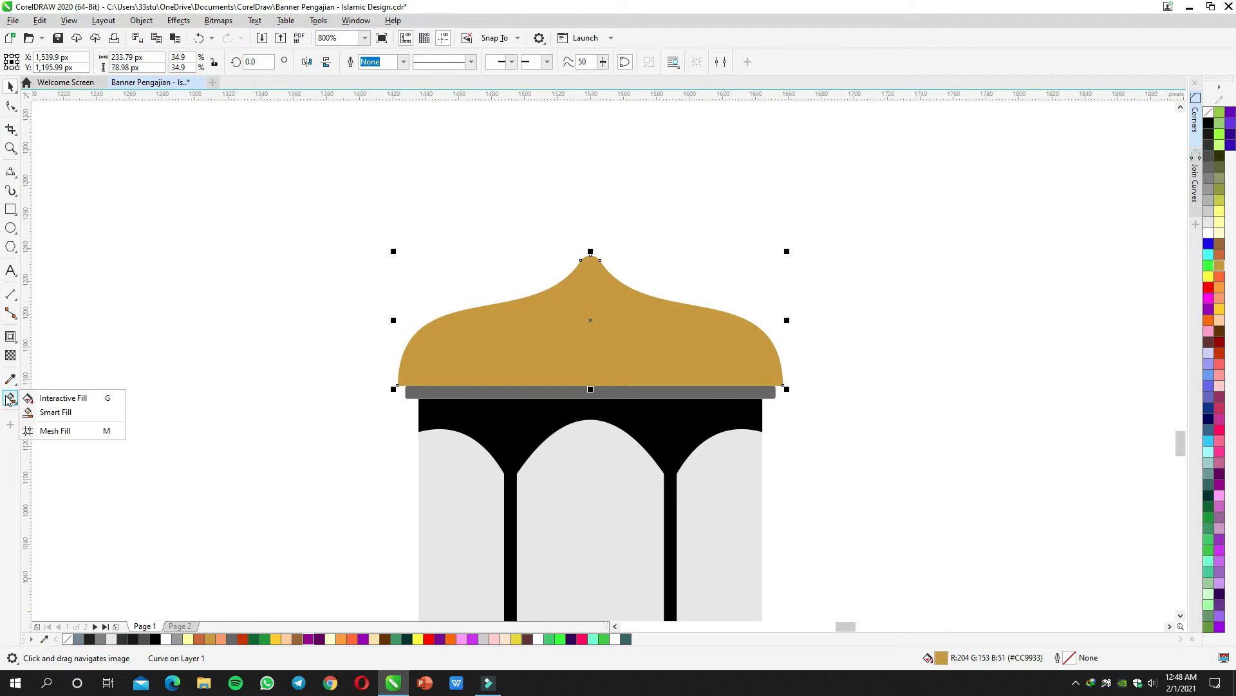
click(36, 398)
drag(583, 351, 584, 243)
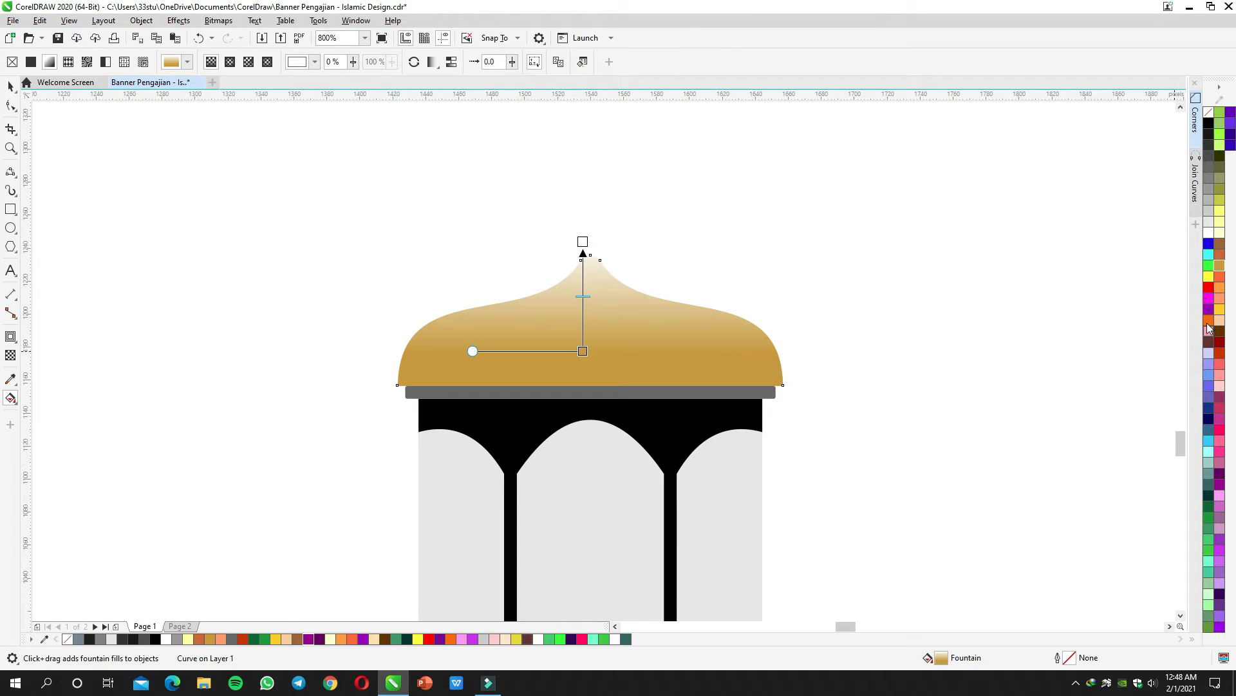
click(1220, 248)
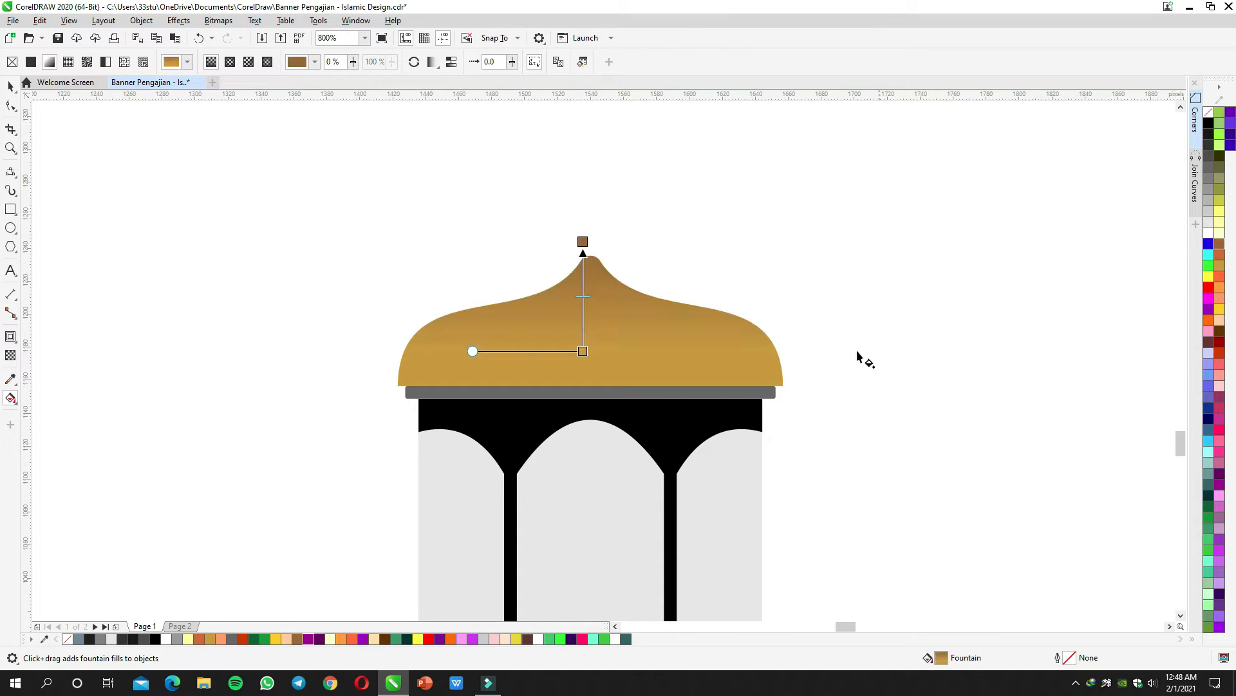
click(1221, 333)
drag(583, 242, 583, 272)
drag(581, 352, 582, 367)
key(space)
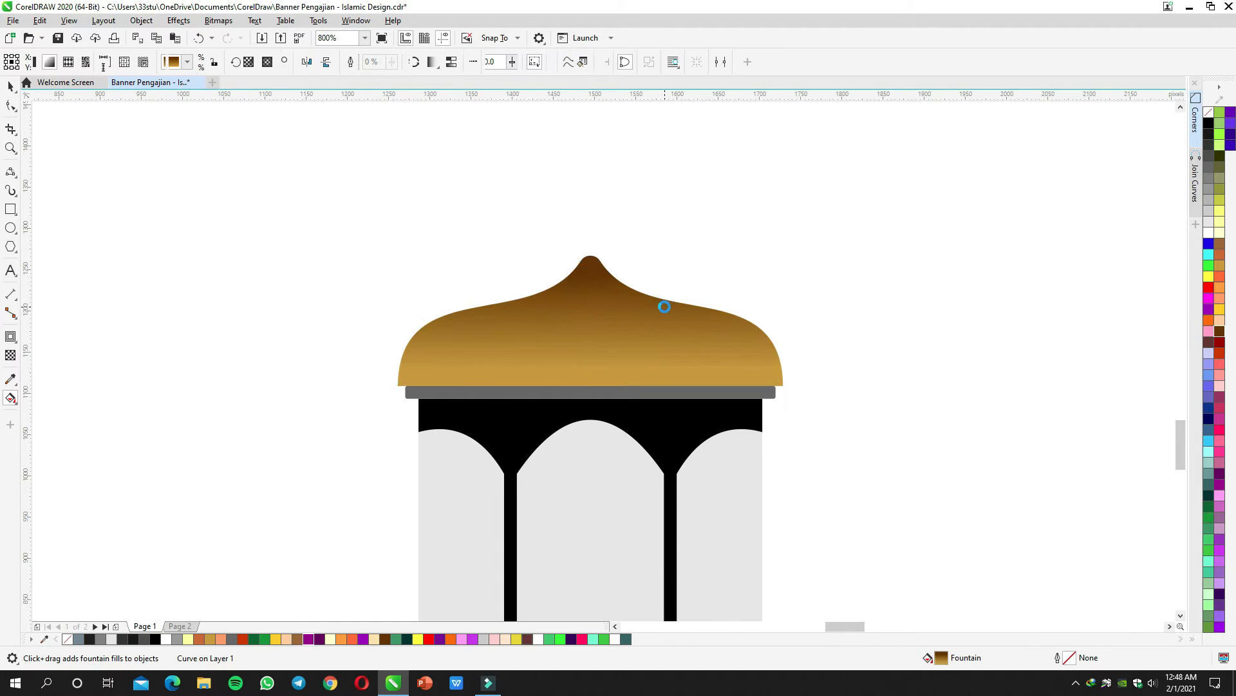
scroll(666, 307, down, 1)
key(Escape)
Step: Copy the roof's gold-to-dark-brown gradient onto the trapezoid base
drag(644, 318, 636, 262)
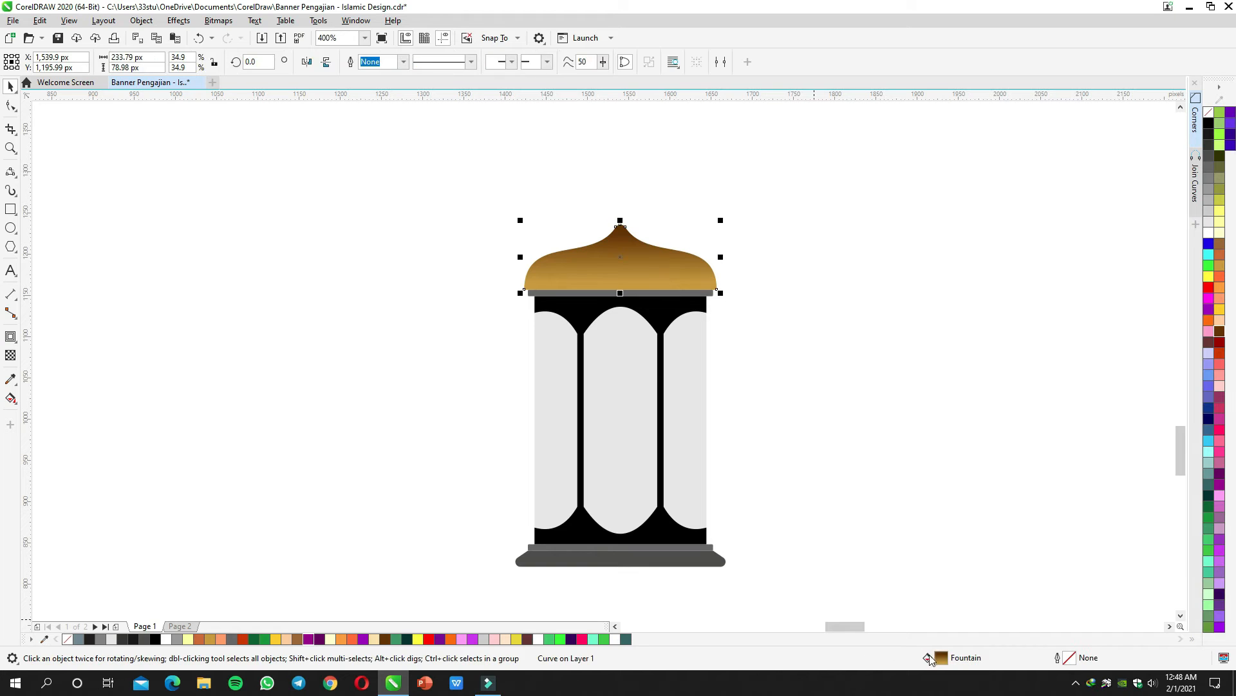
drag(638, 565, 641, 520)
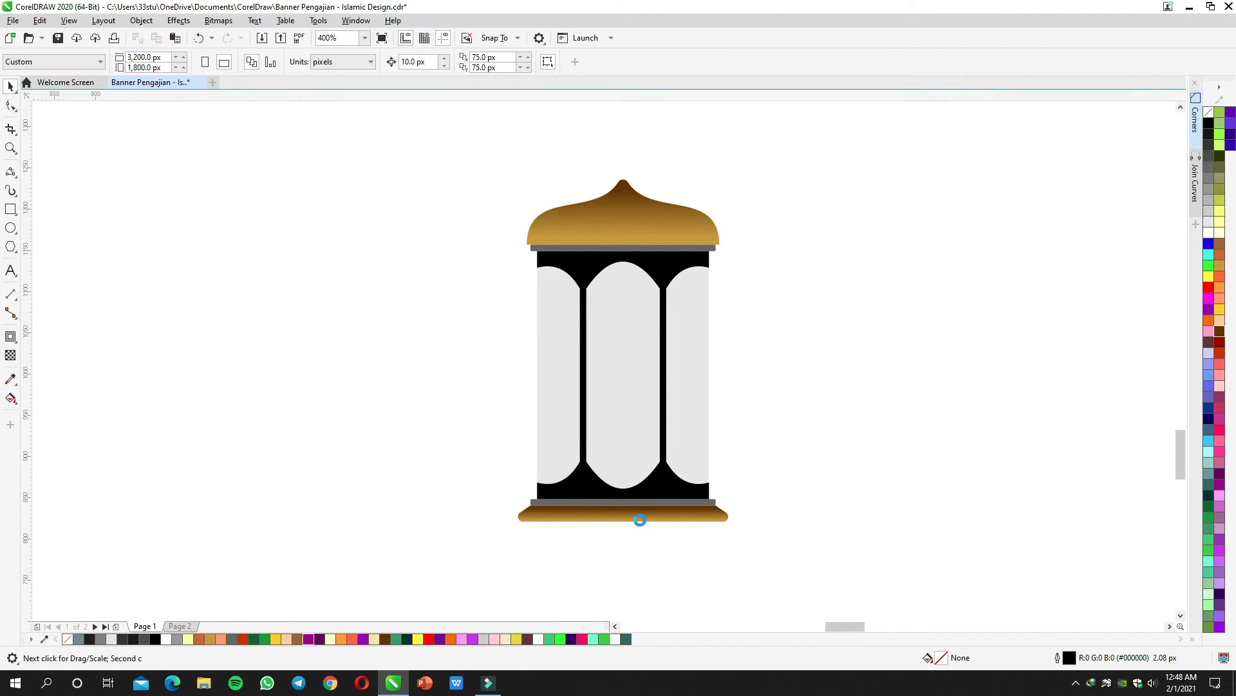
scroll(640, 521, up, 1)
click(640, 516)
scroll(638, 509, down, 1)
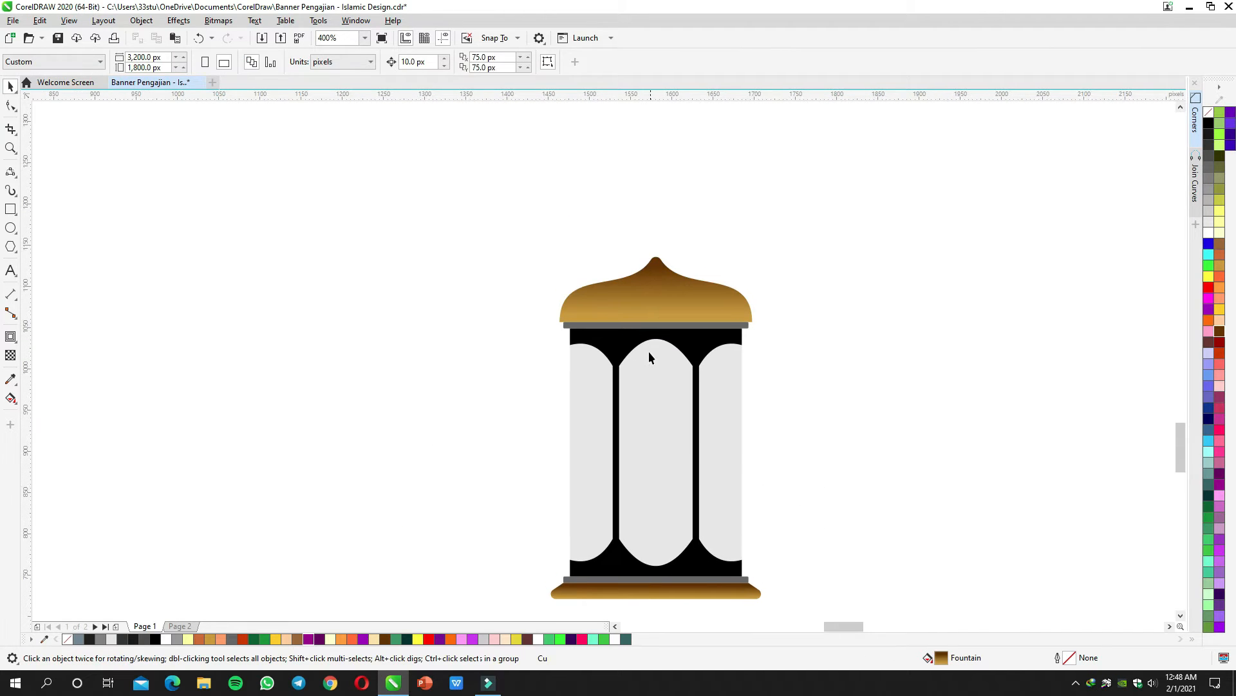
Step: Copy the roof's gold-to-dark-brown gradient onto the thin bar directly beneath the roof
scroll(648, 351, up, 1)
click(635, 268)
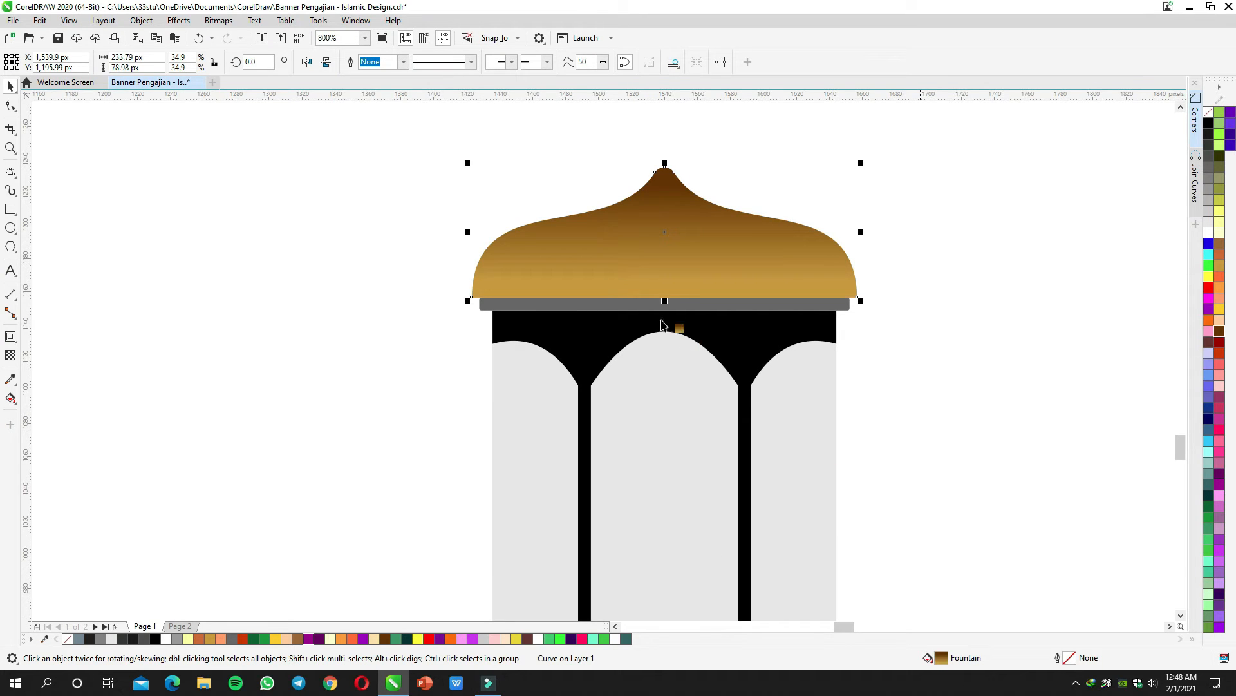
drag(639, 311, 639, 307)
click(638, 305)
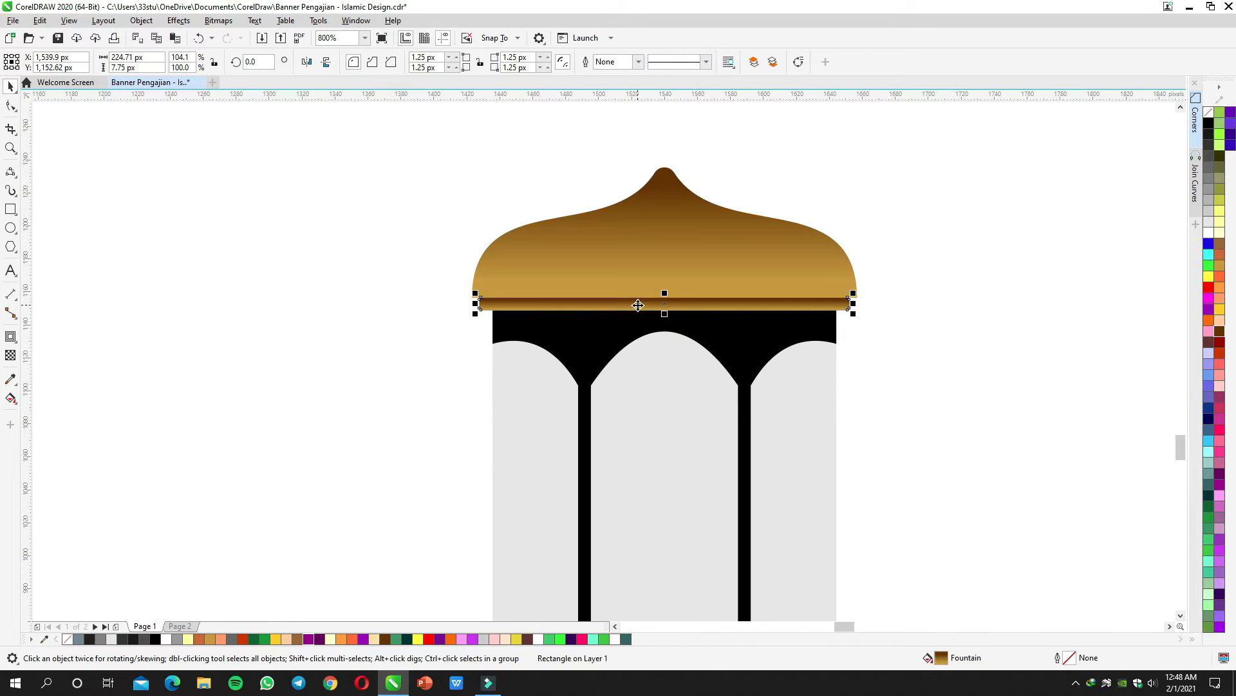
Step: Run the upper bar's gradient horizontally and change its dark brown end to Deep Yellow (#FFCC00)
click(11, 399)
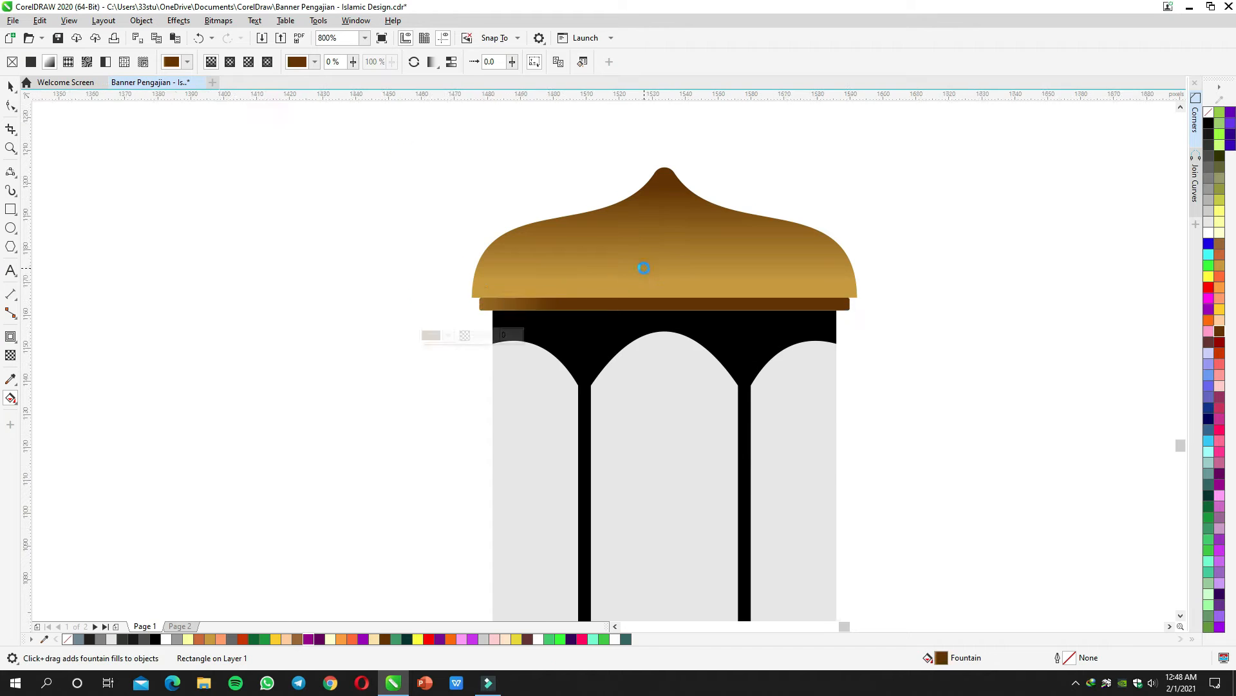
scroll(644, 267, up, 1)
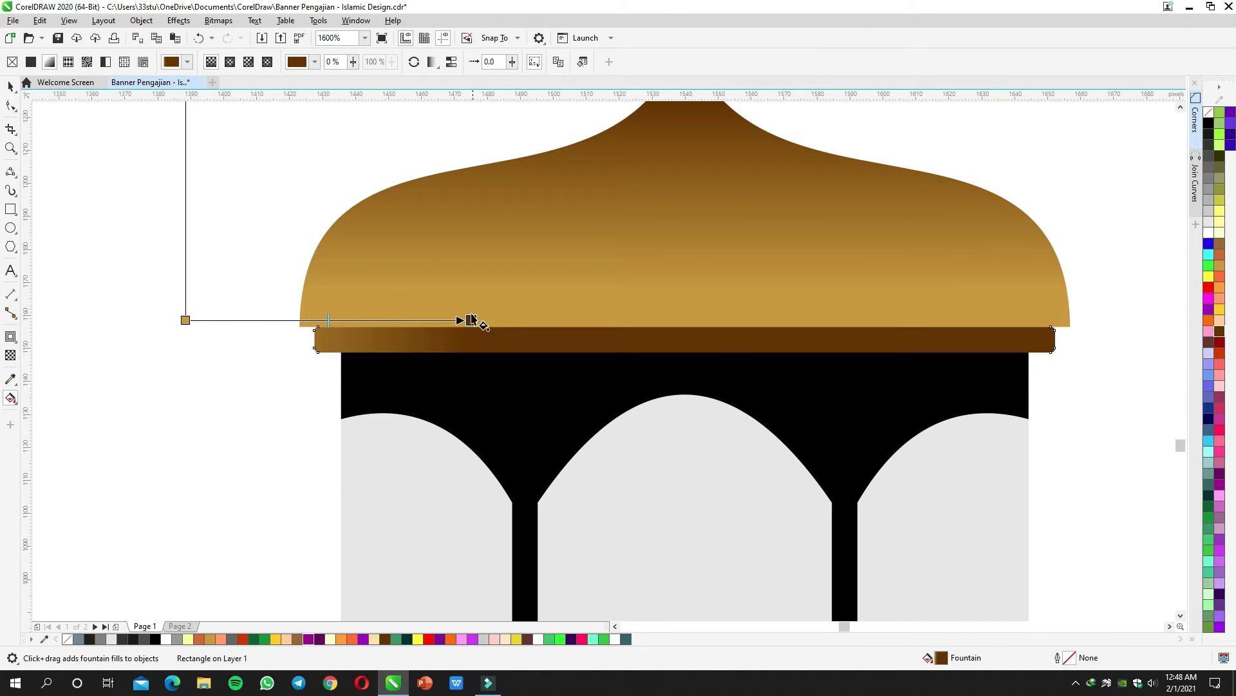
click(471, 319)
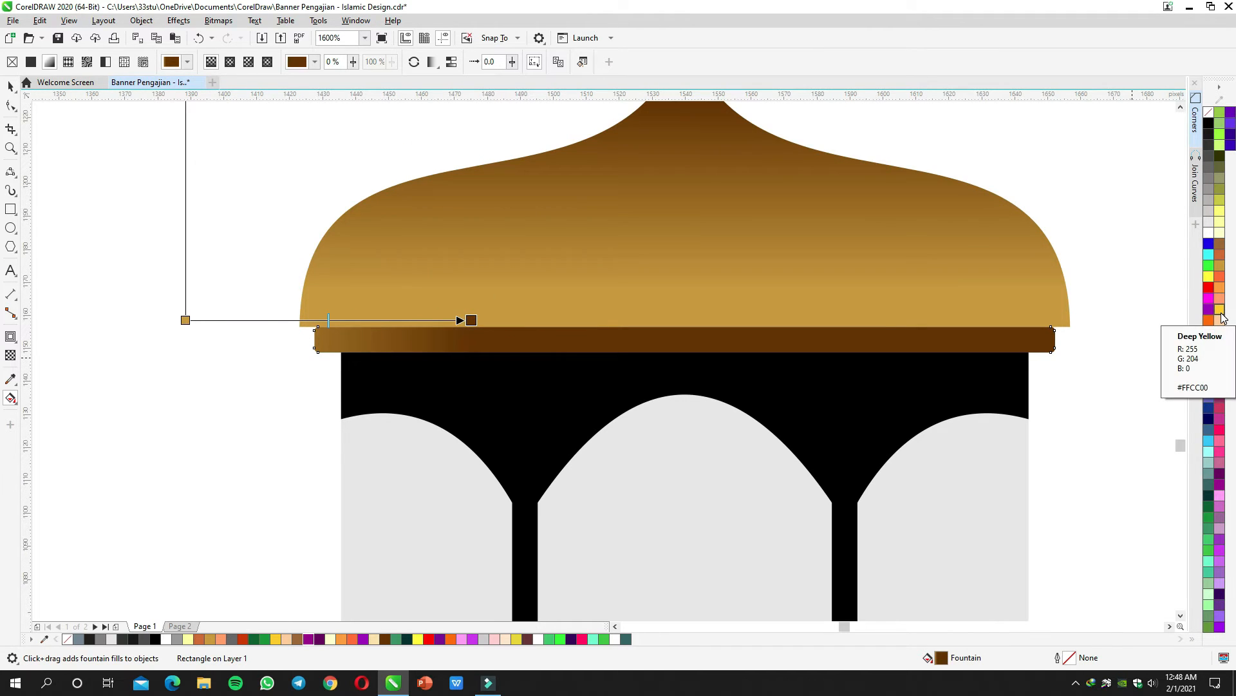
click(1220, 314)
drag(613, 255, 654, 259)
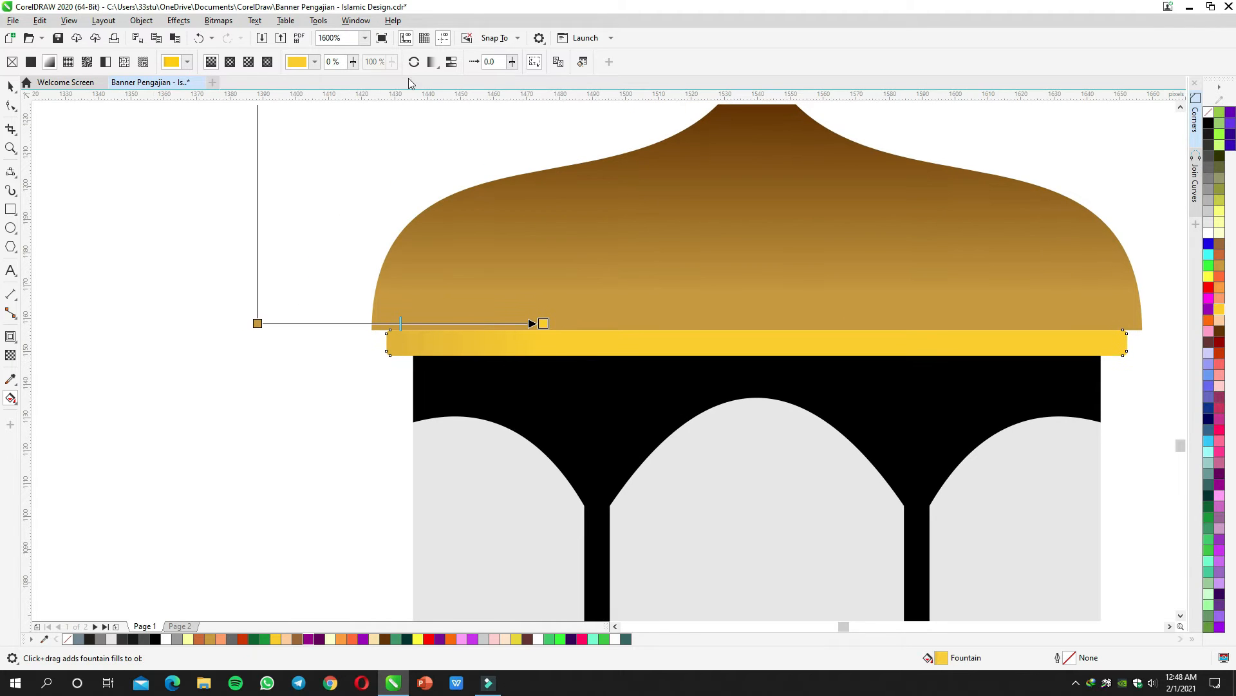
Step: Set the upper bar's fountain fill to Repeat and Mirror, shorten its span and make the start colour dark brown
click(432, 61)
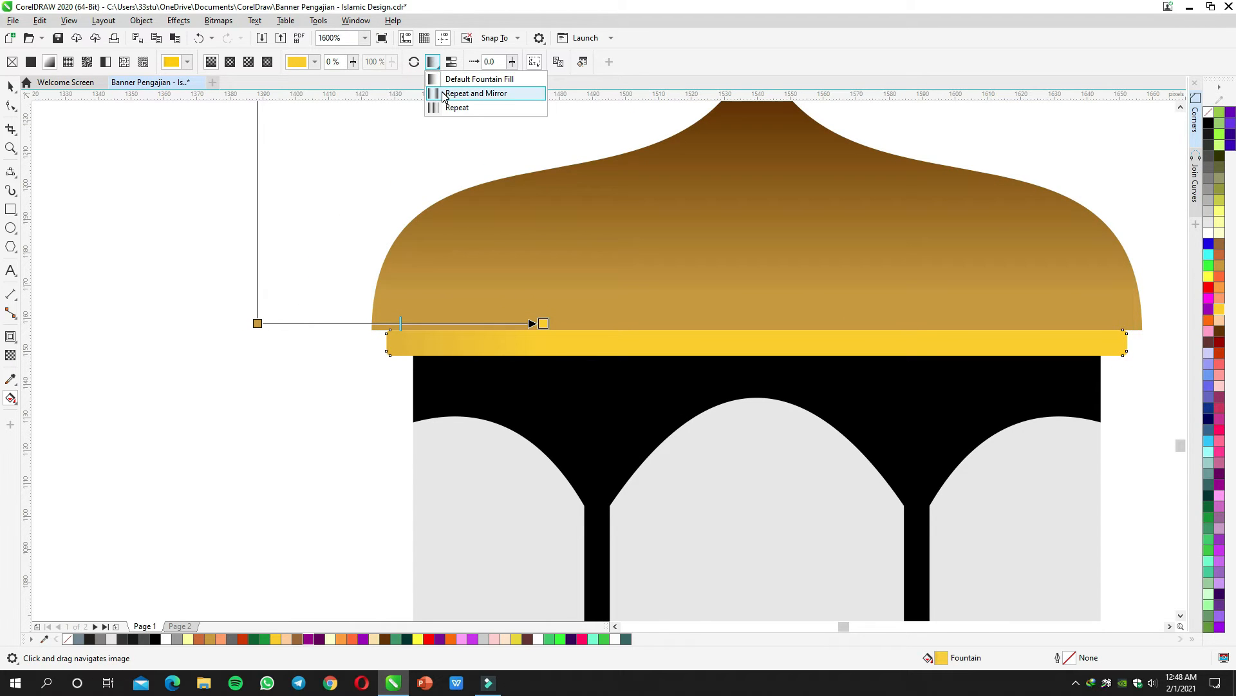
click(445, 94)
drag(542, 323, 494, 323)
click(258, 322)
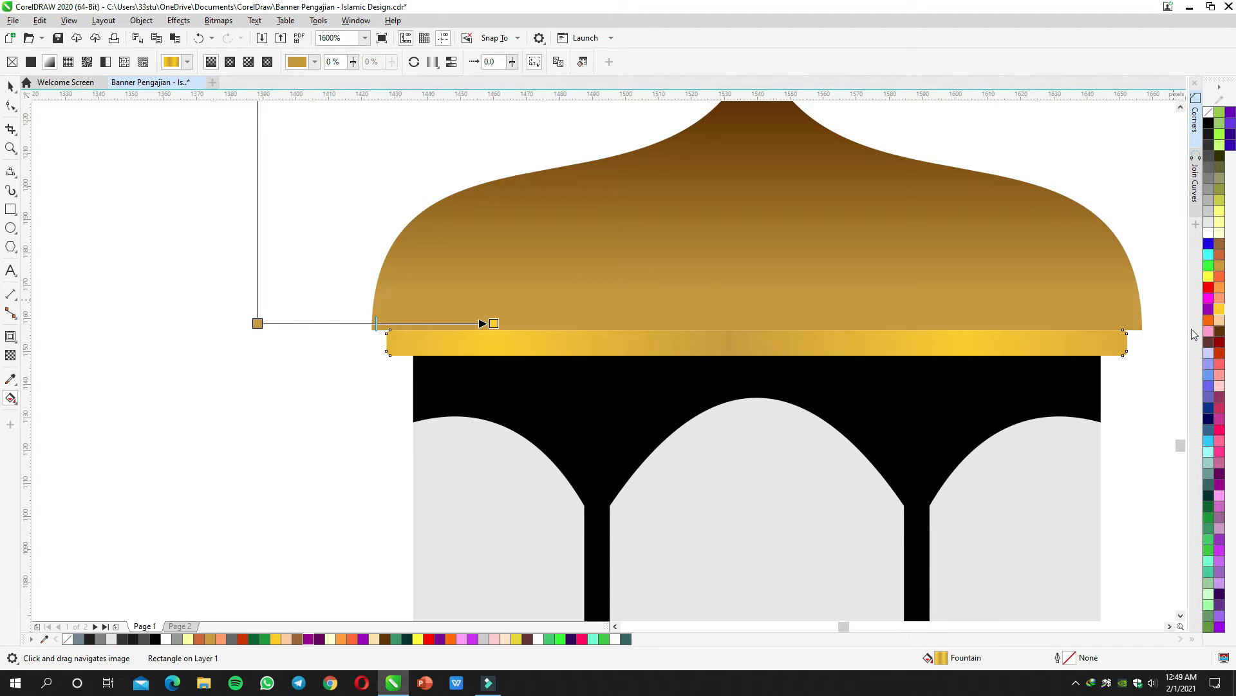
drag(257, 322, 322, 323)
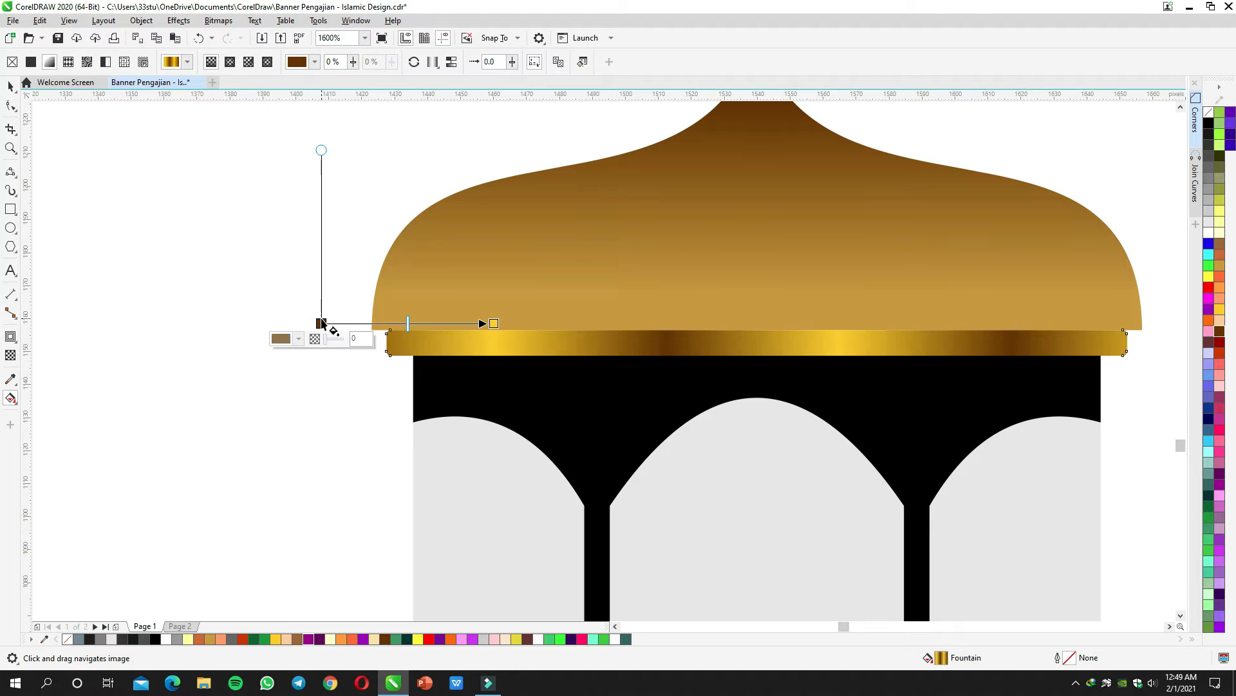
key(space)
Step: Copy the upper bar's mirrored yellow-and-brown gradient onto the thin bar above the base
scroll(324, 316, down, 3)
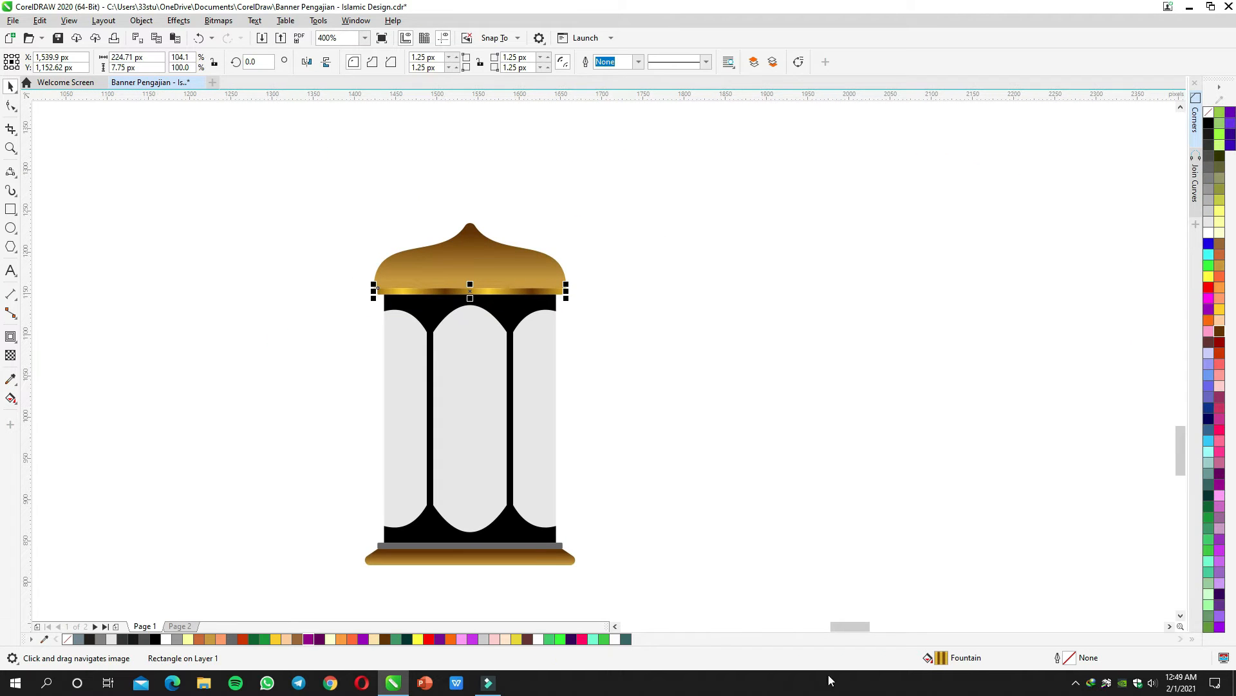
drag(477, 546, 478, 545)
click(662, 513)
drag(575, 517, 706, 519)
Step: Copy the roof's gradient onto the black window frame and run it diagonally from the frame's upper-left corner with Repeat and Mirror
click(652, 527)
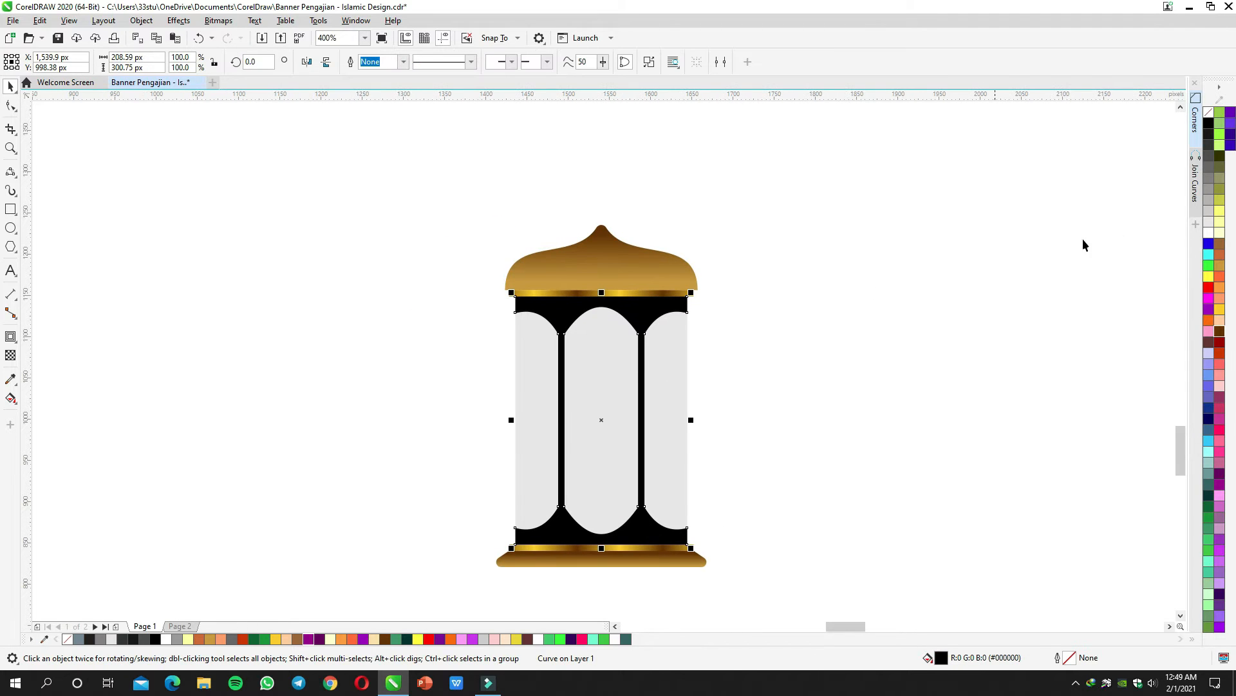
click(634, 259)
drag(710, 476, 641, 313)
click(10, 399)
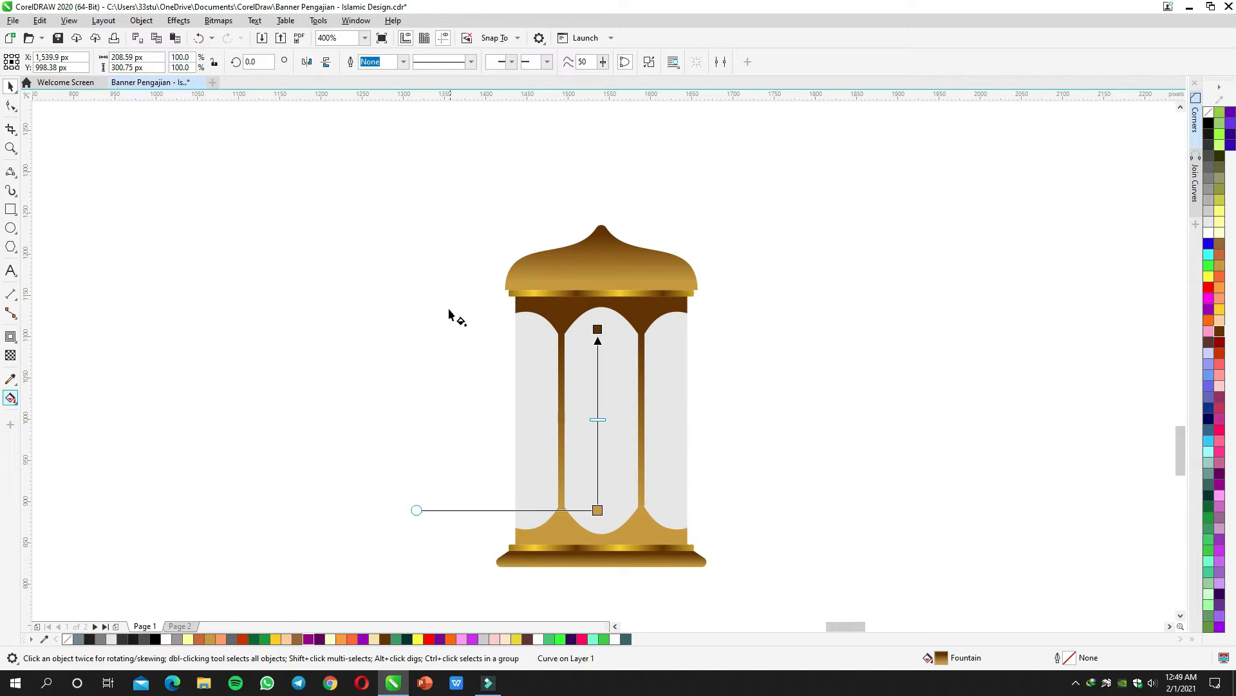
drag(473, 265, 551, 338)
click(433, 62)
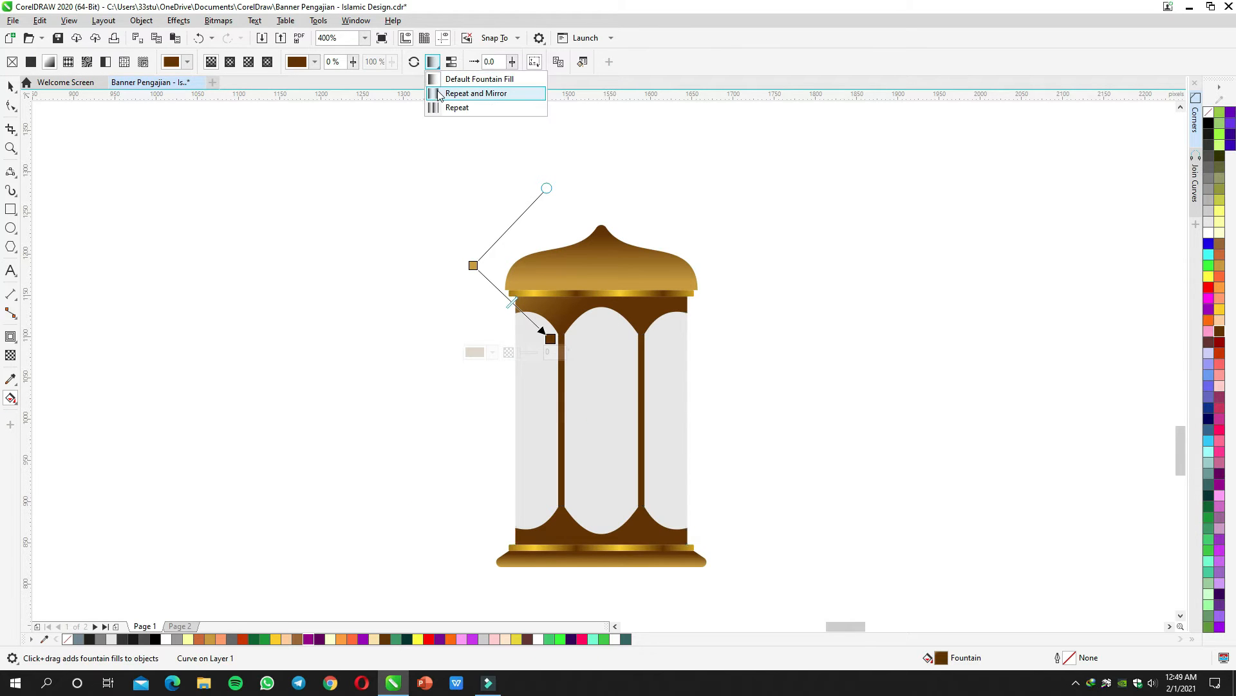
click(476, 94)
key(space)
drag(559, 347, 498, 373)
key(ctrl+z)
Step: Apply an elliptical fountain fill to the grey panel behind the window frame and move its centre down near the panel's lower edge
drag(592, 384, 504, 379)
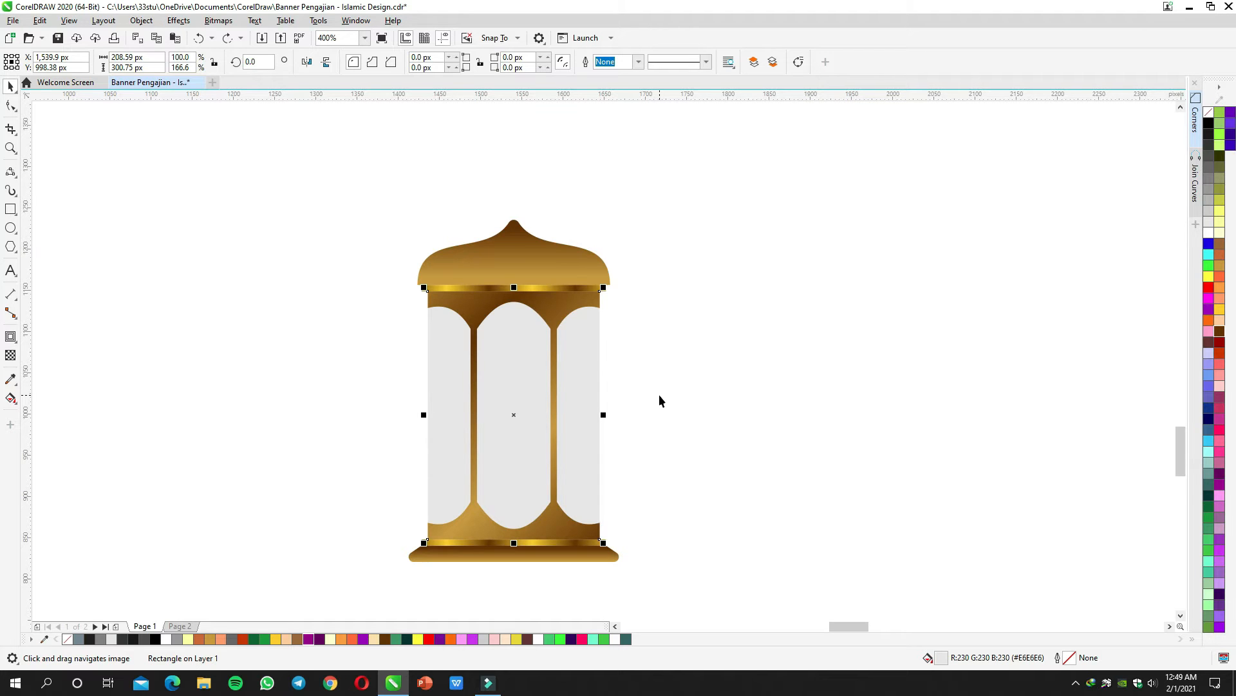
scroll(660, 396, down, 1)
scroll(594, 428, up, 1)
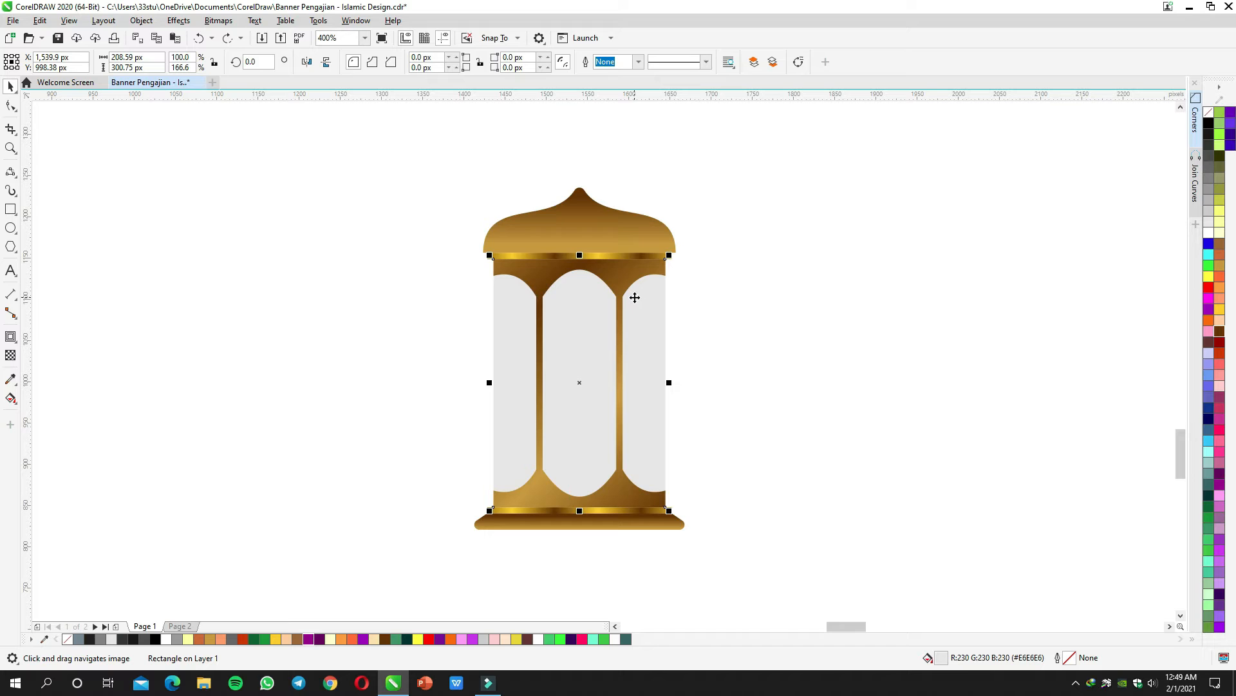
click(11, 398)
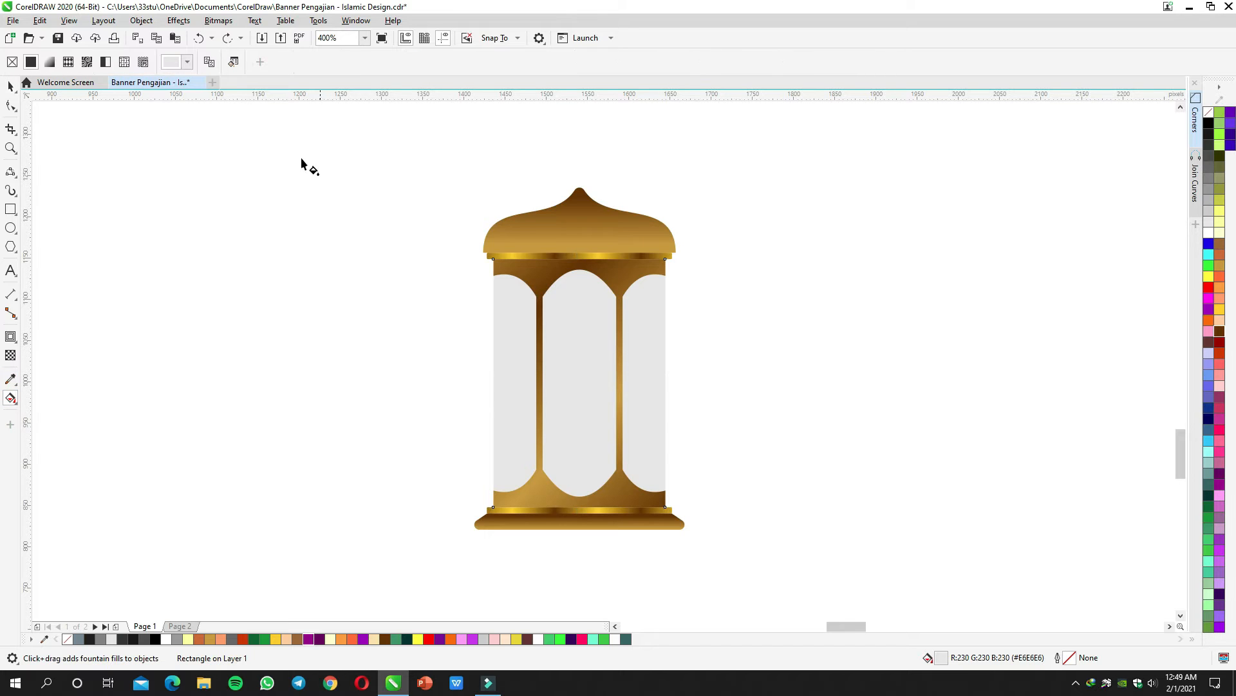
click(50, 62)
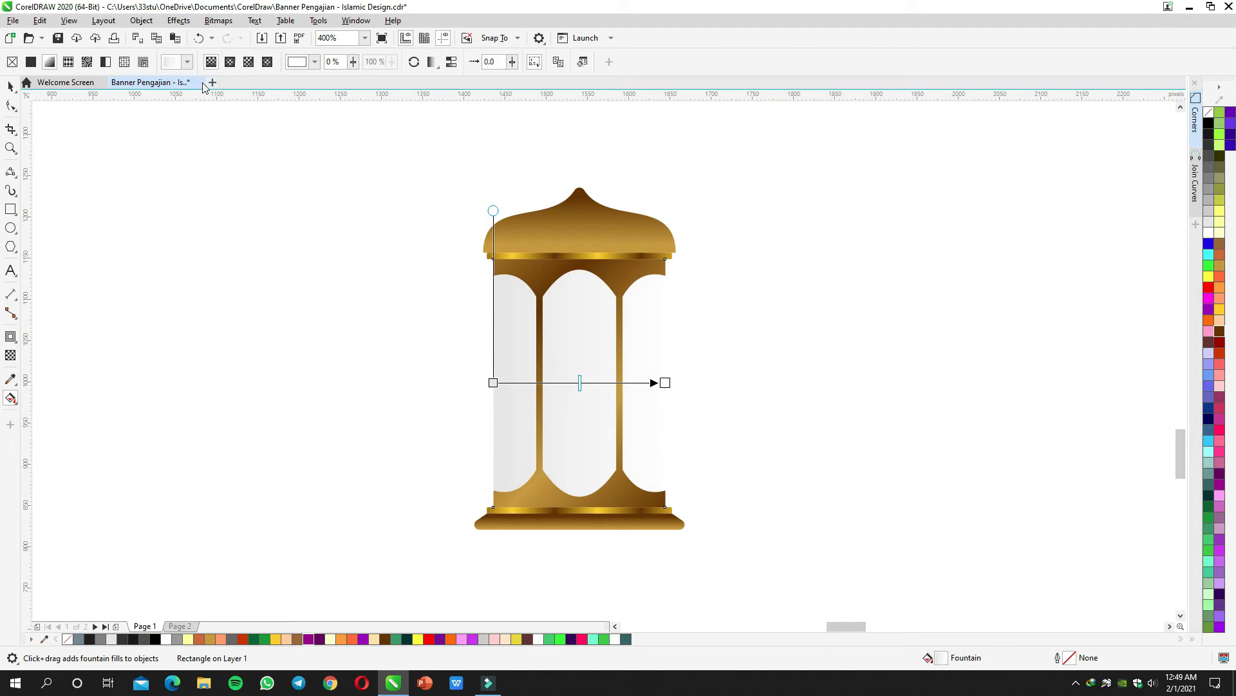
click(230, 62)
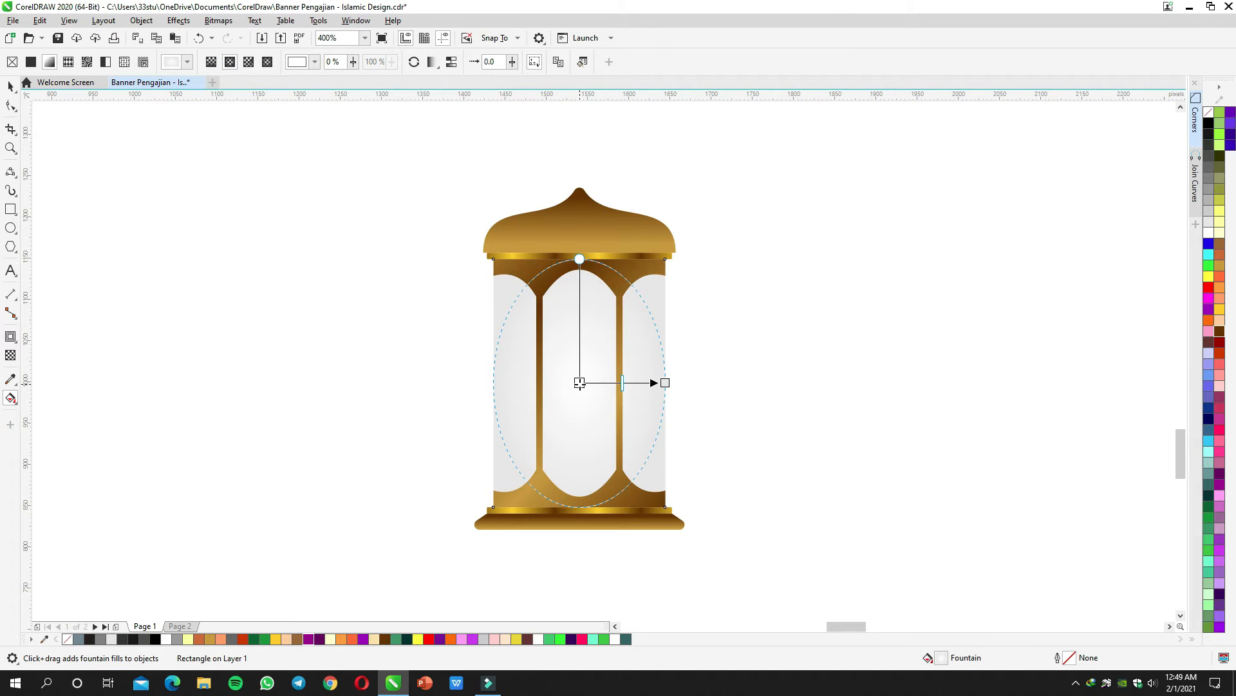
drag(598, 383, 588, 476)
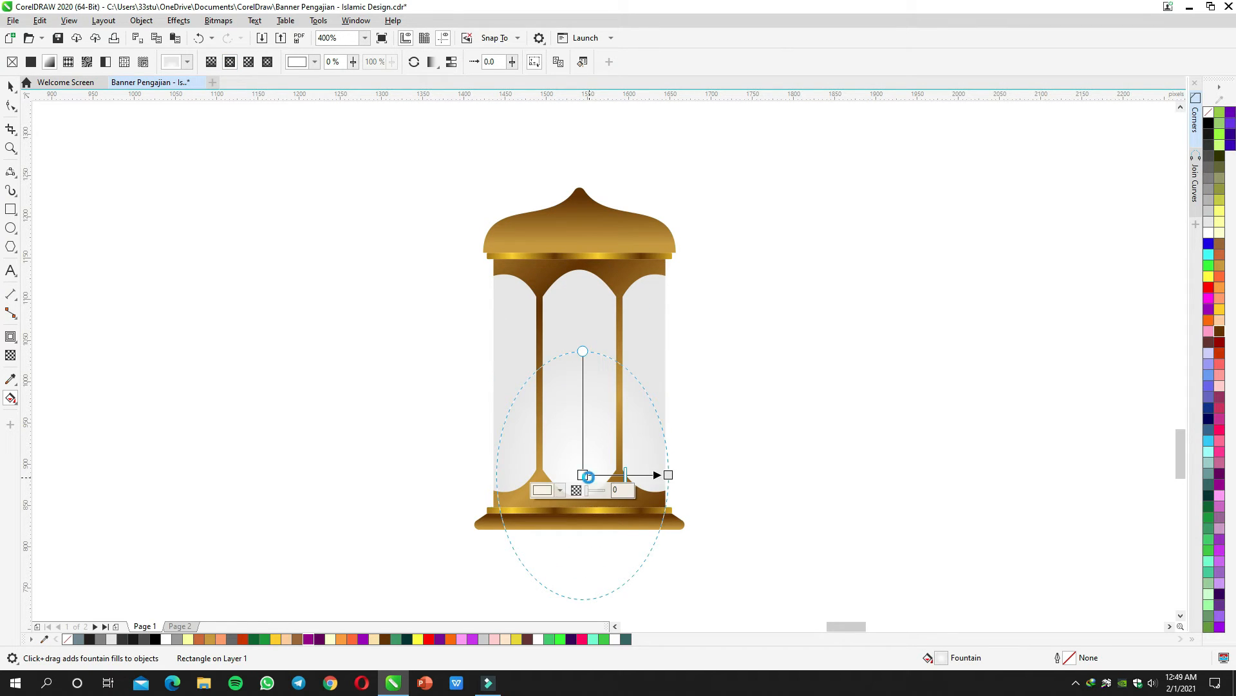
Step: Colour the panel gradient's centre pale yellow and its outer end dark brown, and widen the ellipse beyond the lantern body
click(1221, 234)
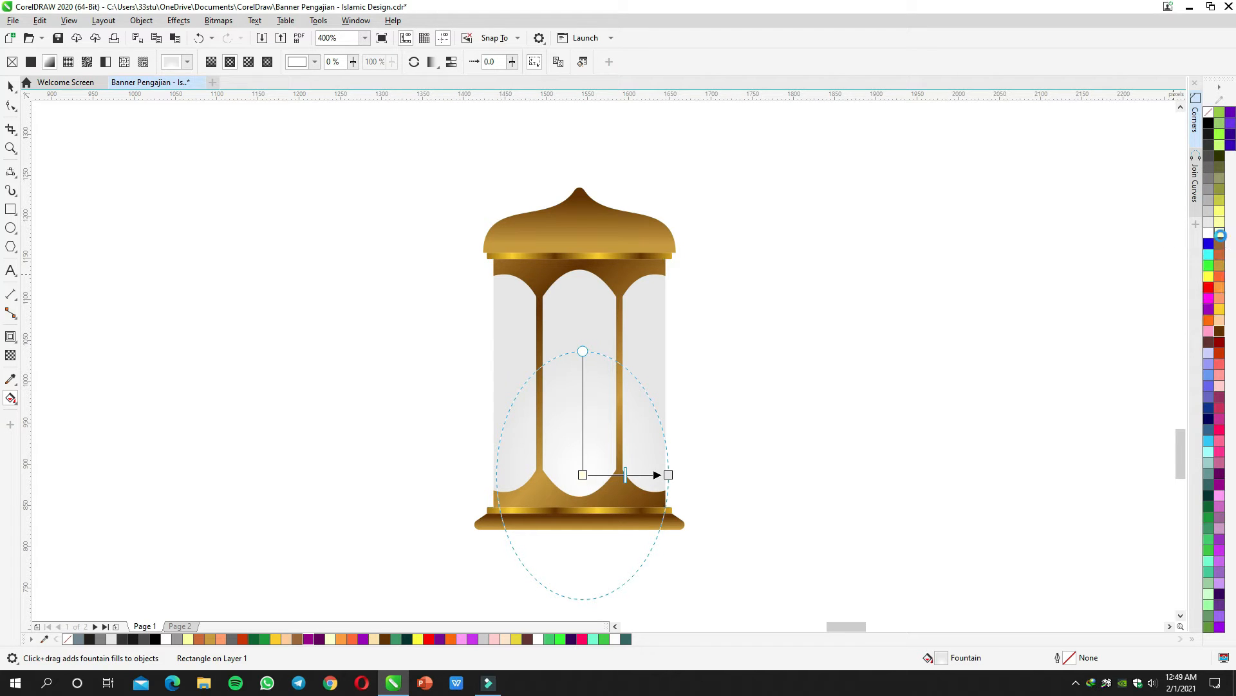
drag(672, 469, 745, 475)
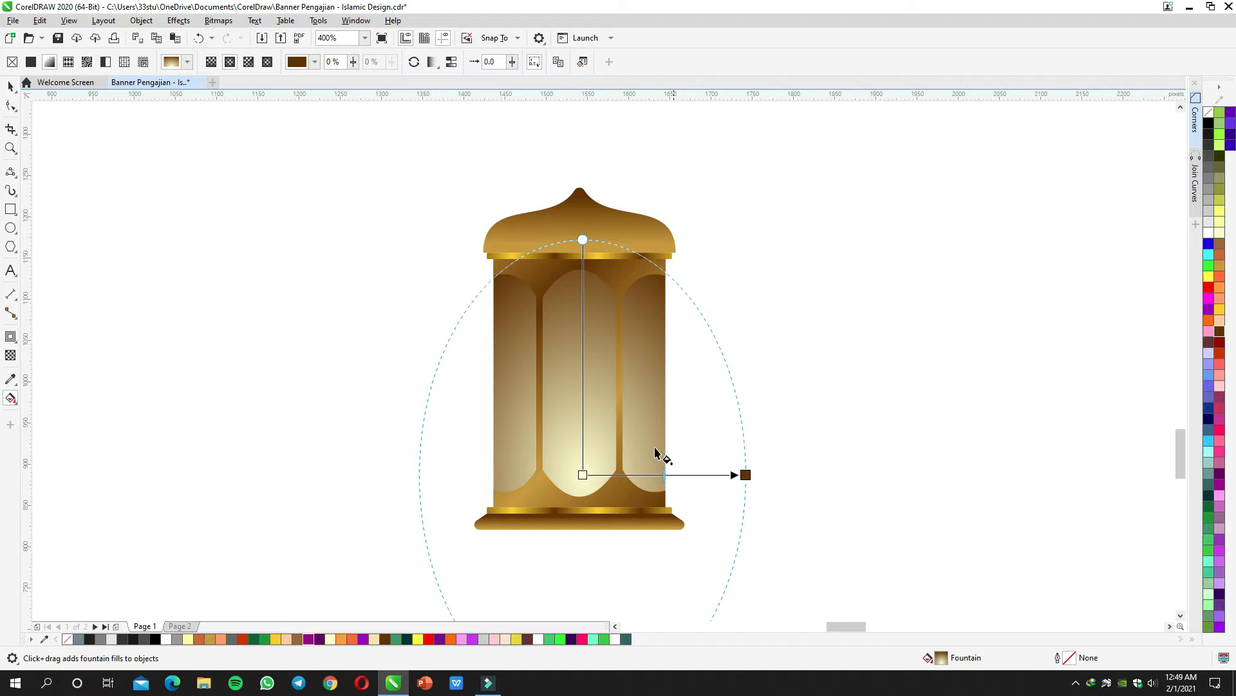
Step: Add a Deep Yellow (#FFCC00) intermediate stop to the panel's elliptical gradient at 36% and narrow the ellipse
double_click(700, 474)
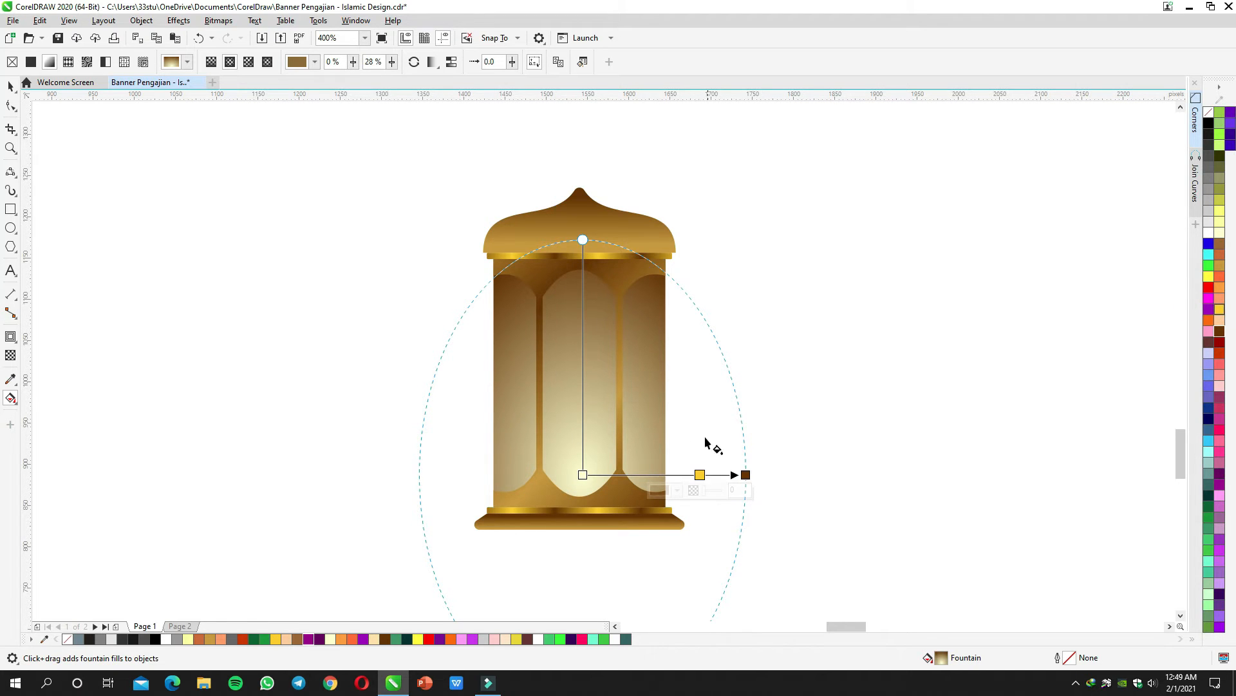
mouse_move(700, 474)
mouse_down()
mouse_move(687, 475)
mouse_move(704, 474)
mouse_up()
drag(583, 294, 583, 252)
key(space)
scroll(732, 326, down, 2)
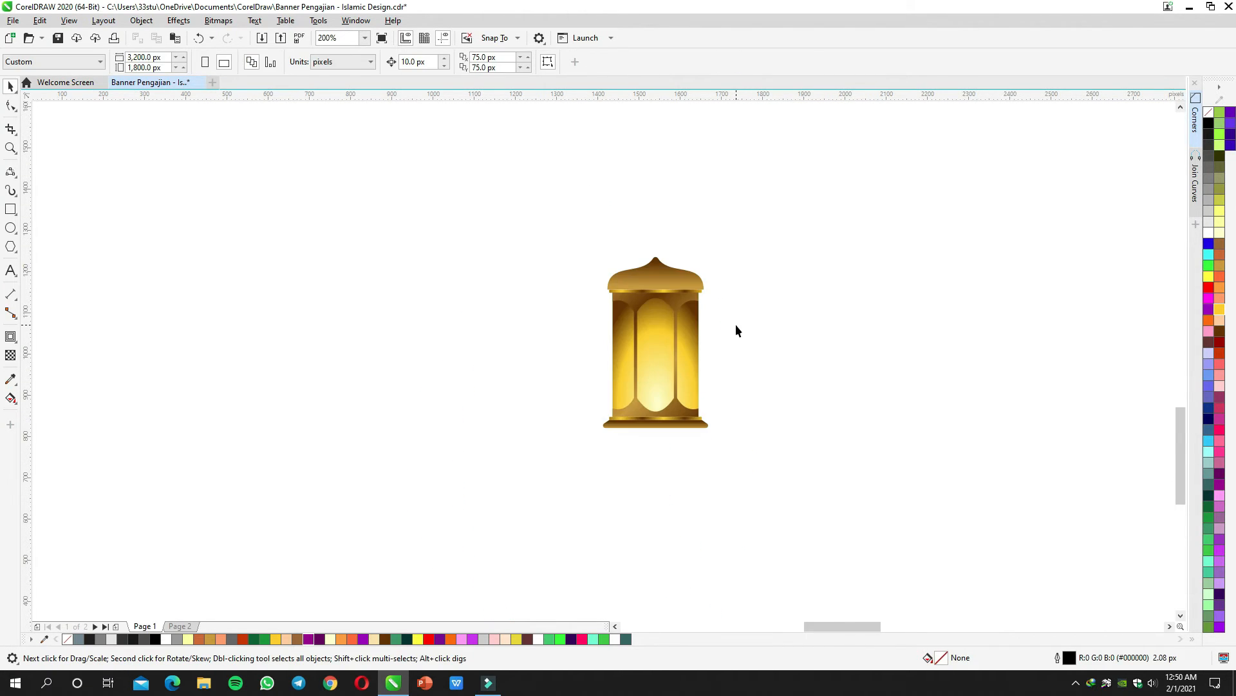
Step: Lower the centre of the panel's elliptical gradient, stretch the ellipse up into the roof and set the middle stop to 33%
scroll(687, 333, up, 2)
key(space)
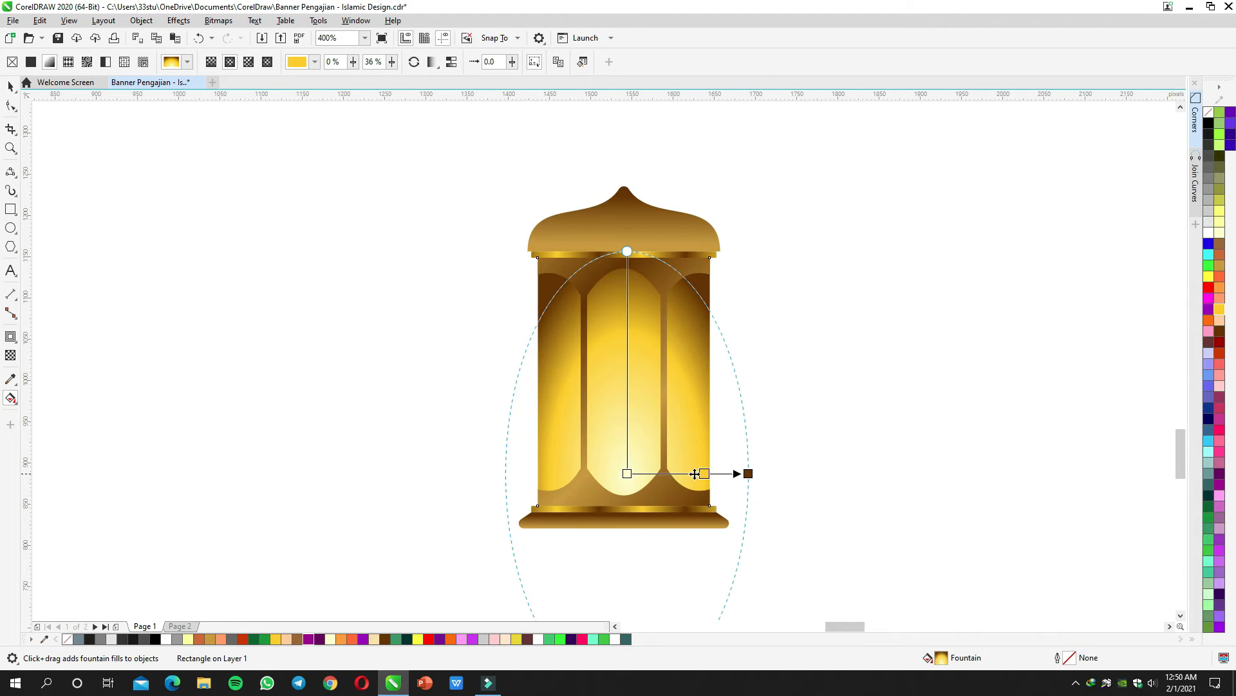
drag(695, 473, 693, 489)
drag(624, 268, 625, 237)
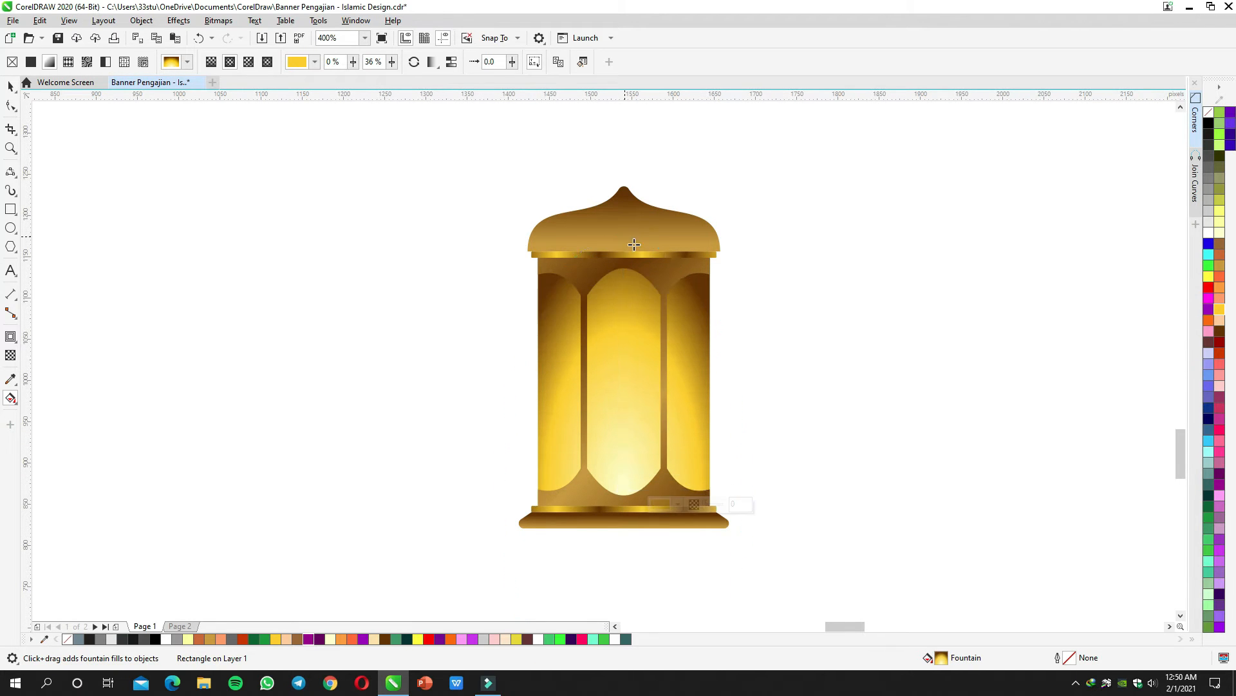
drag(741, 492, 710, 489)
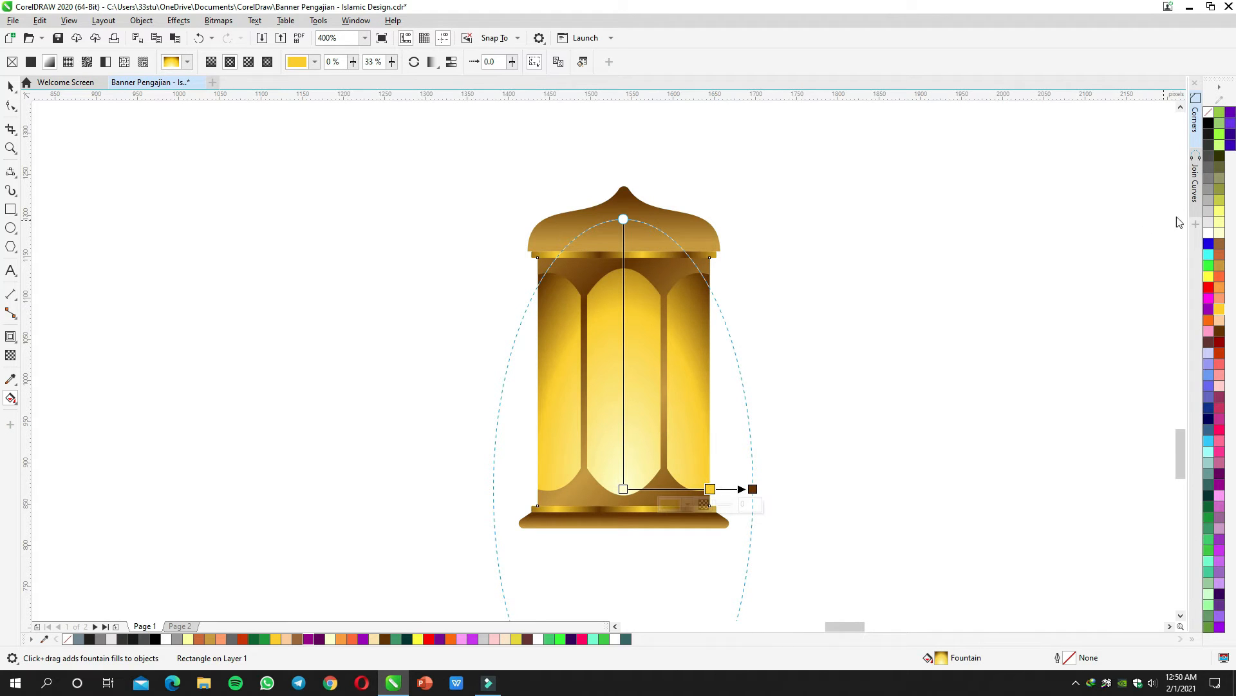
Step: Recolour the middle stop of the panel's elliptical gradient gold (#CC9933)
click(1219, 245)
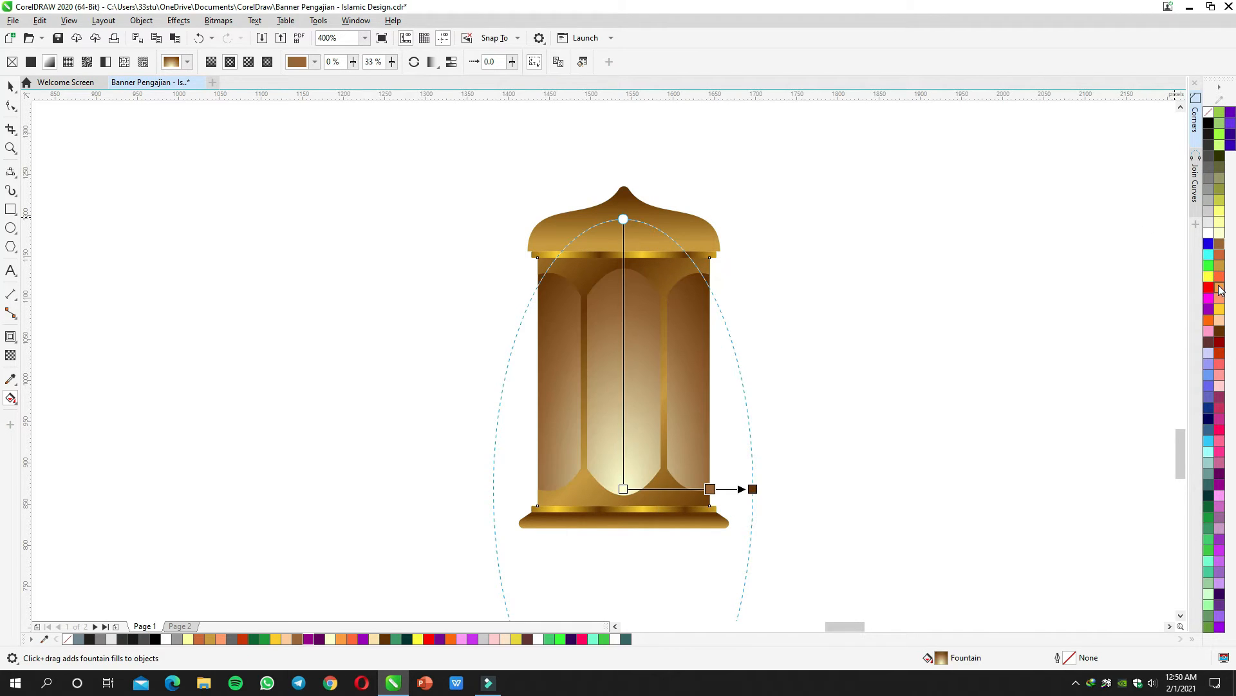
click(1220, 265)
click(873, 367)
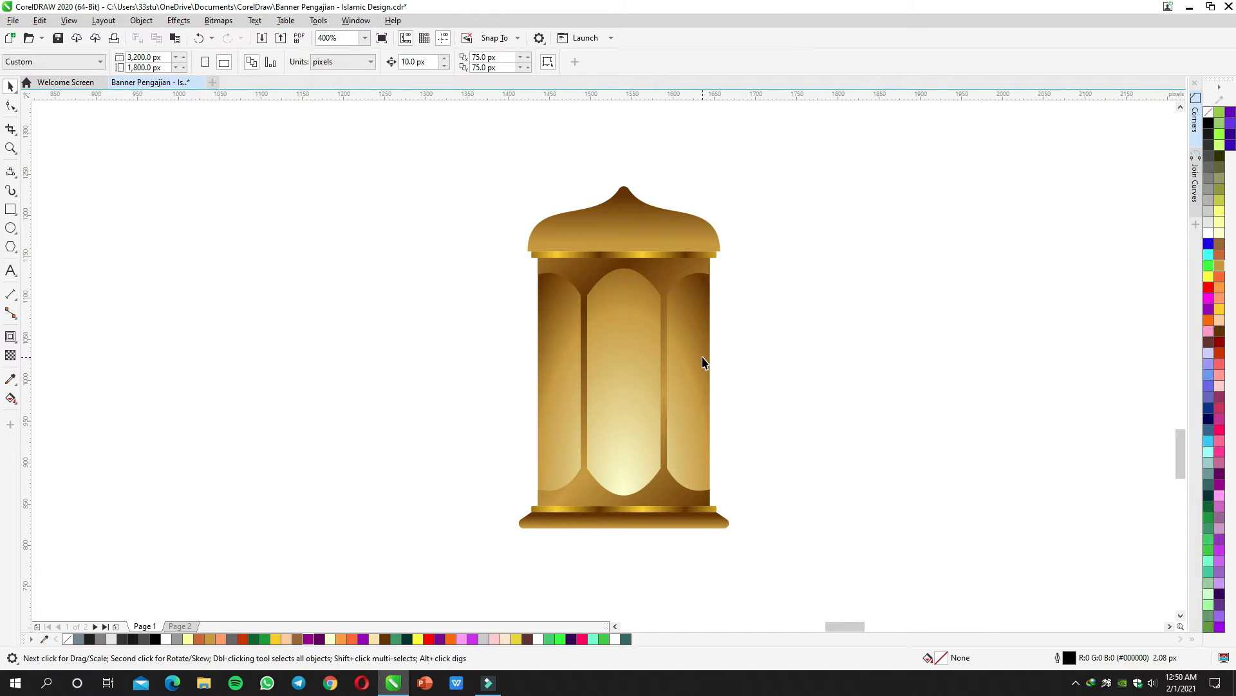
Step: Apply a black inner shadow to the window frame with Multiply blending and a width of 50
scroll(666, 275, up, 2)
click(594, 304)
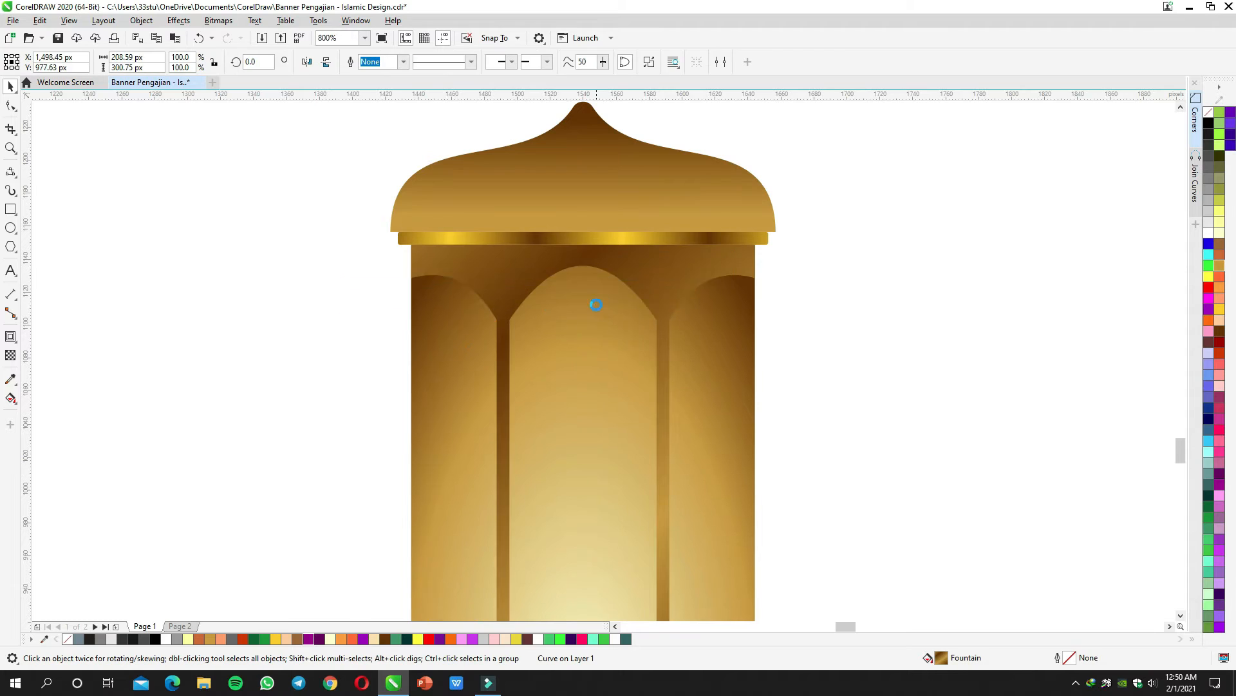
scroll(649, 305, down, 2)
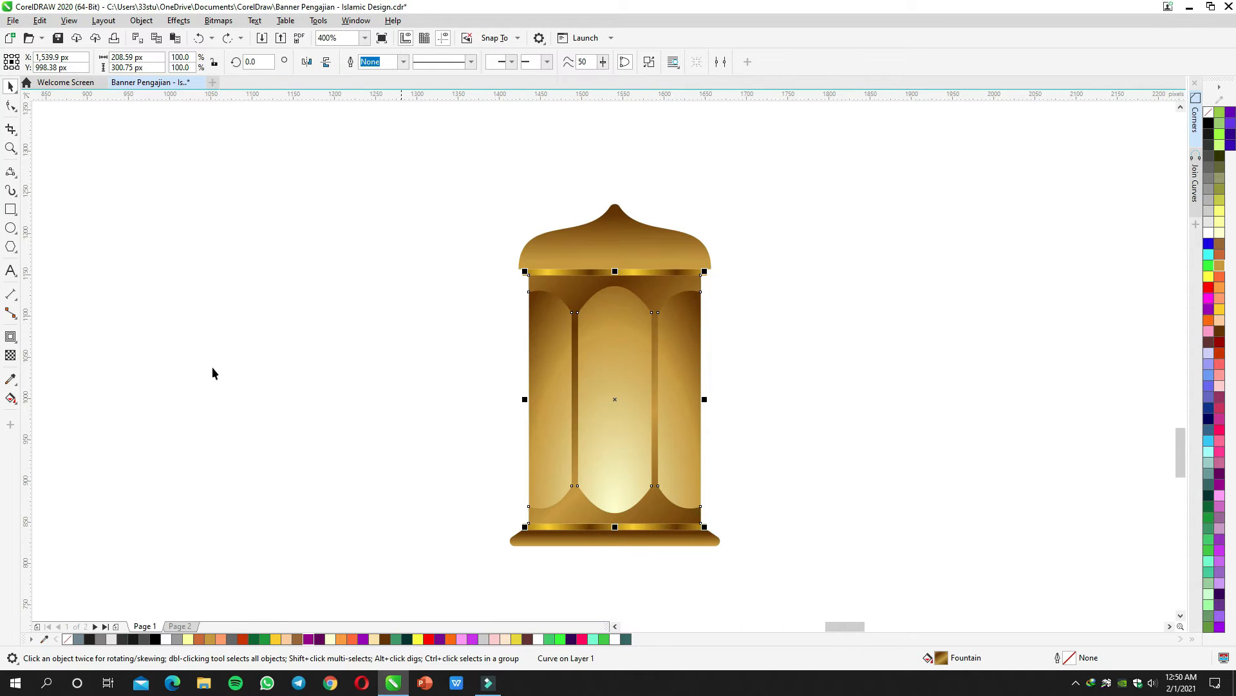
click(11, 337)
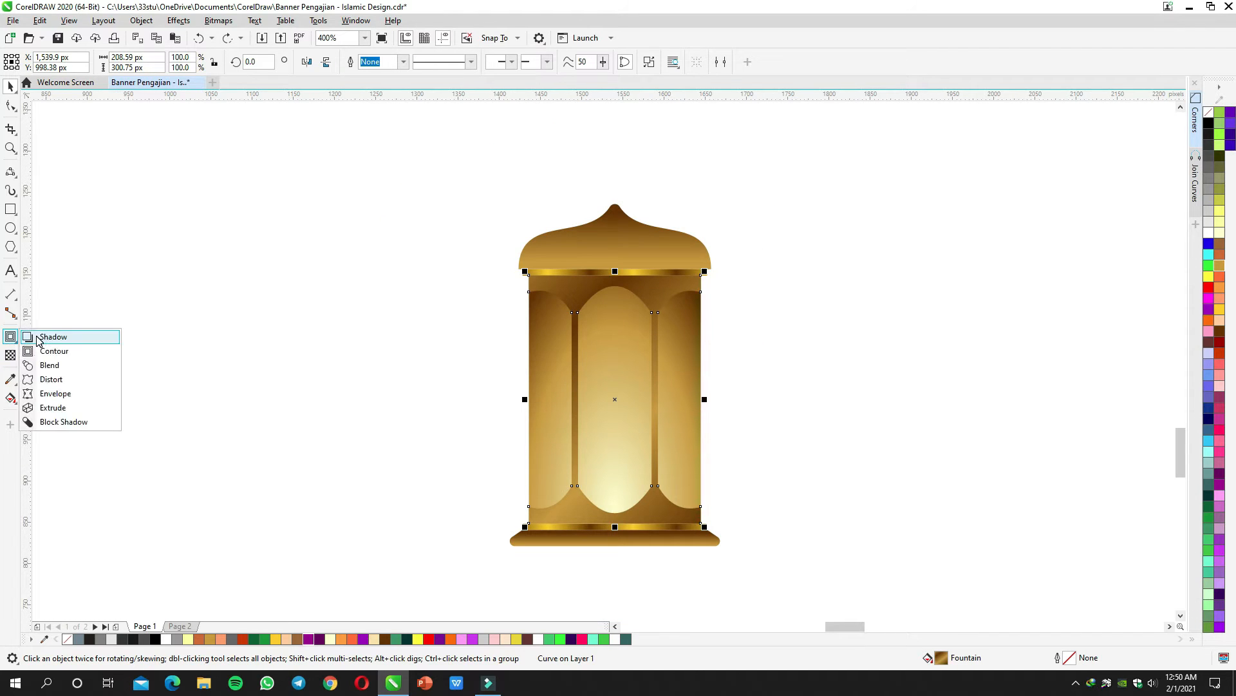
click(38, 337)
click(125, 62)
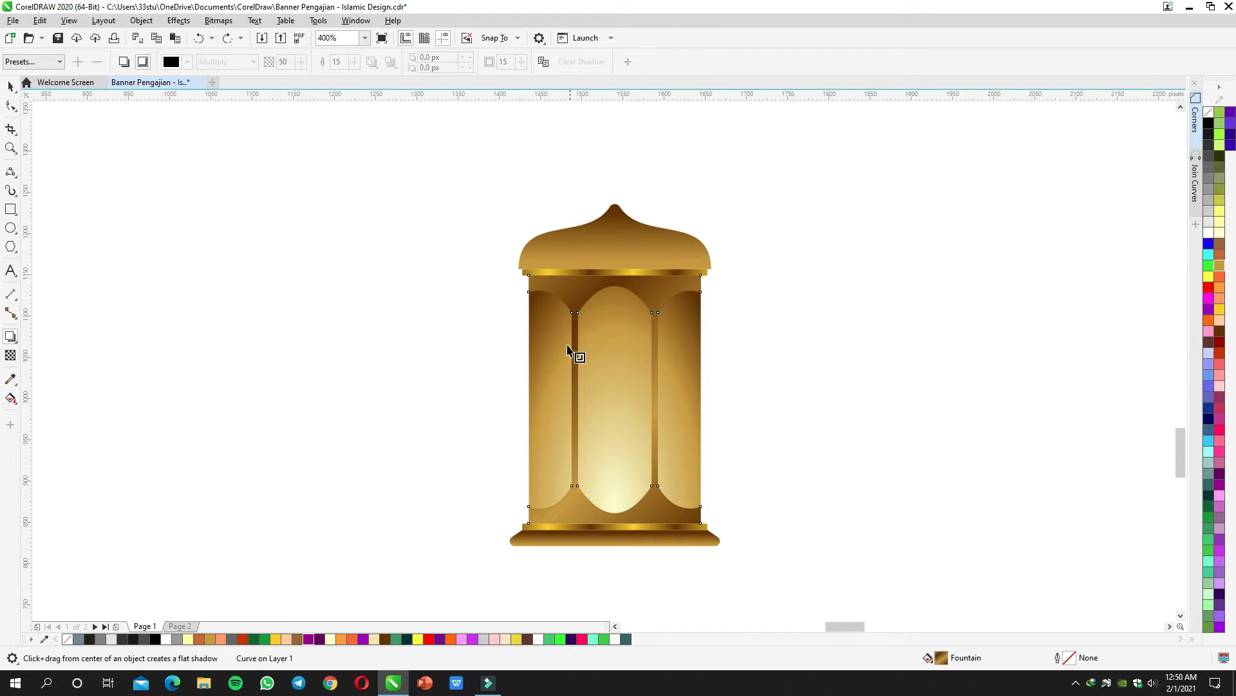
drag(615, 399, 700, 400)
Step: Offset the window frame's inner shadow horizontally by about 5 px
scroll(706, 403, up, 3)
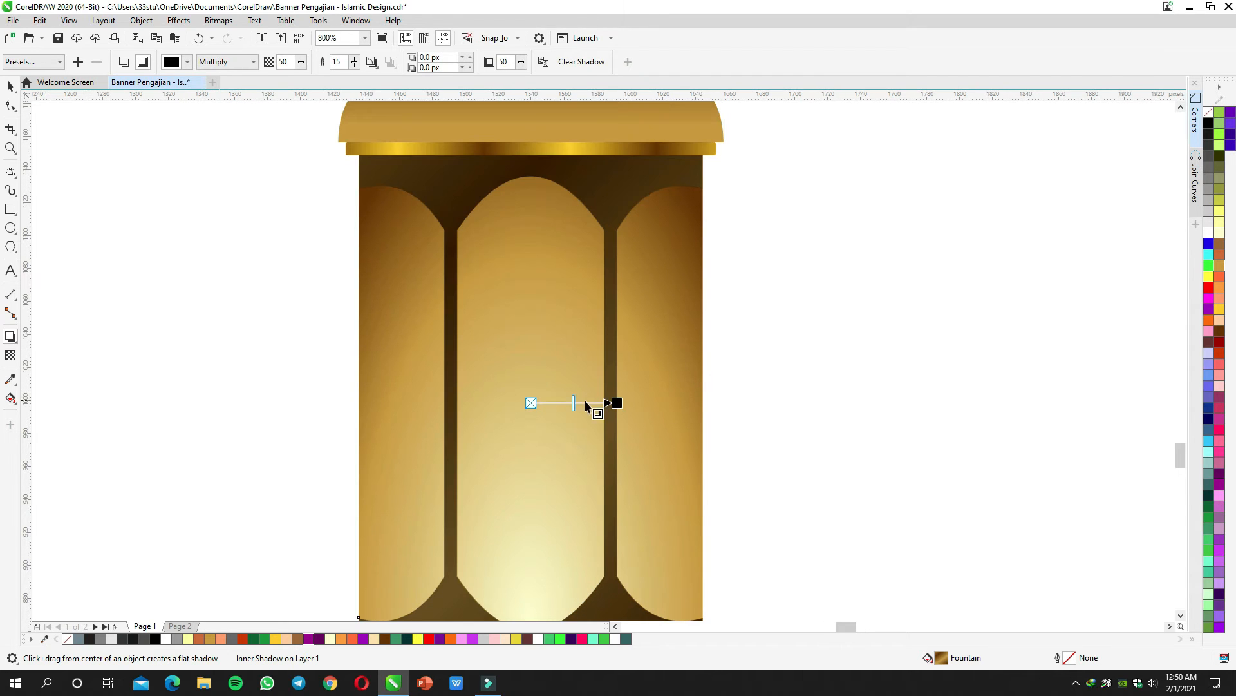
drag(620, 404, 711, 403)
key(space)
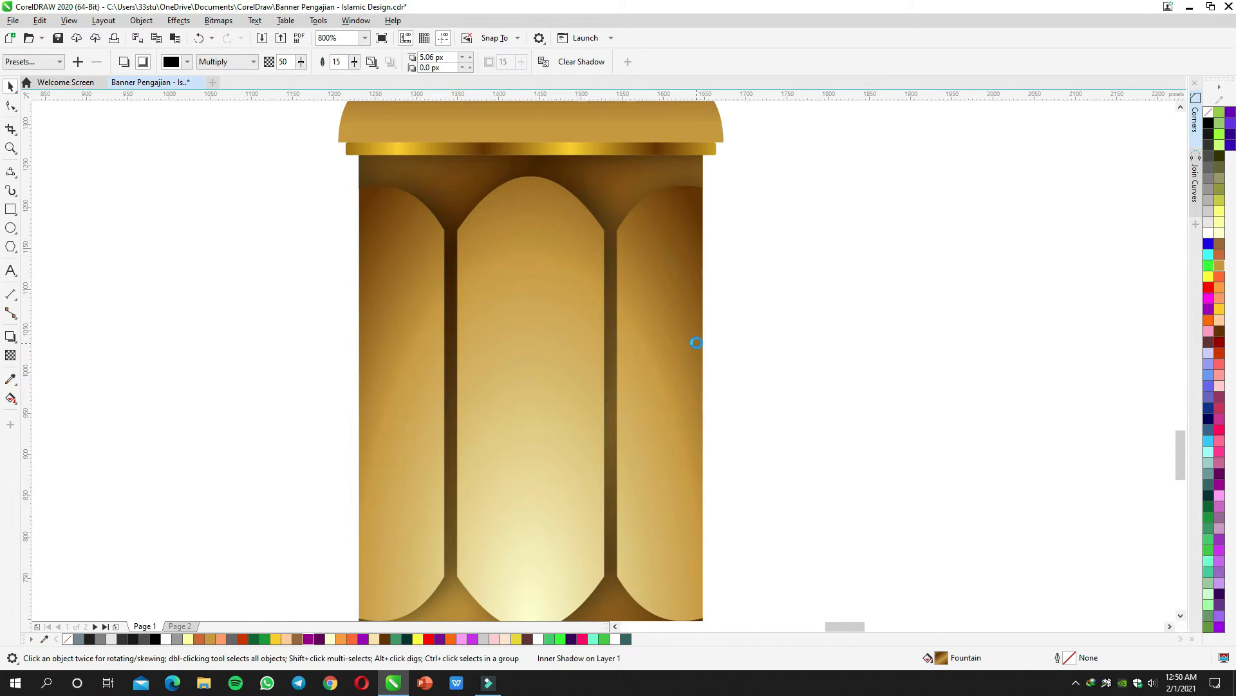
scroll(696, 348, down, 1)
drag(777, 377, 767, 390)
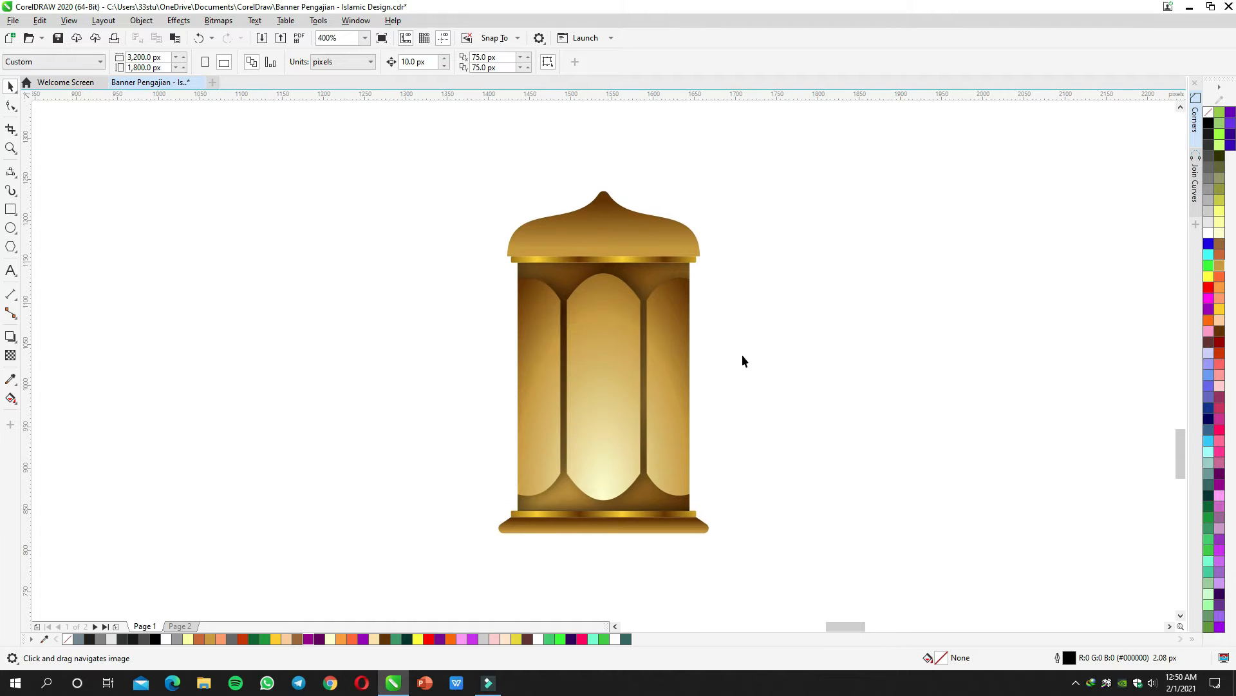
Step: Stretch the gradient on the lantern's base so its gold end extends well below the shape
scroll(724, 341, down, 1)
drag(731, 338, 724, 353)
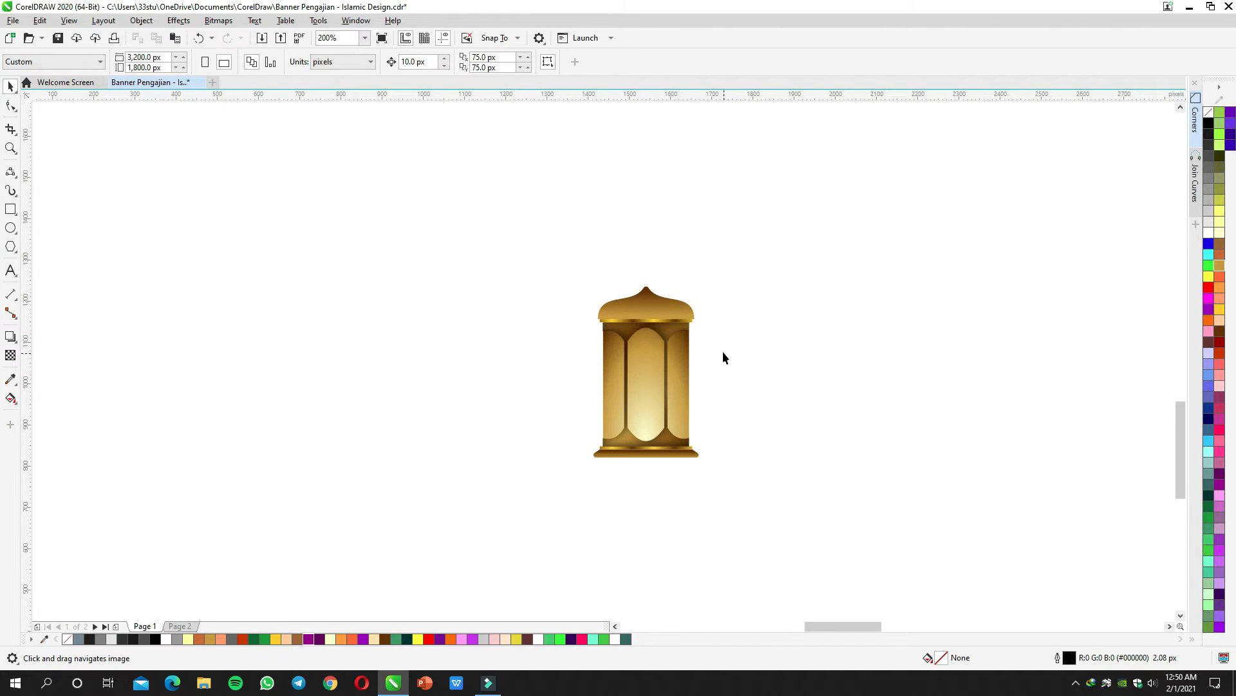
scroll(670, 304, up, 1)
drag(724, 368, 732, 205)
key(space)
click(640, 431)
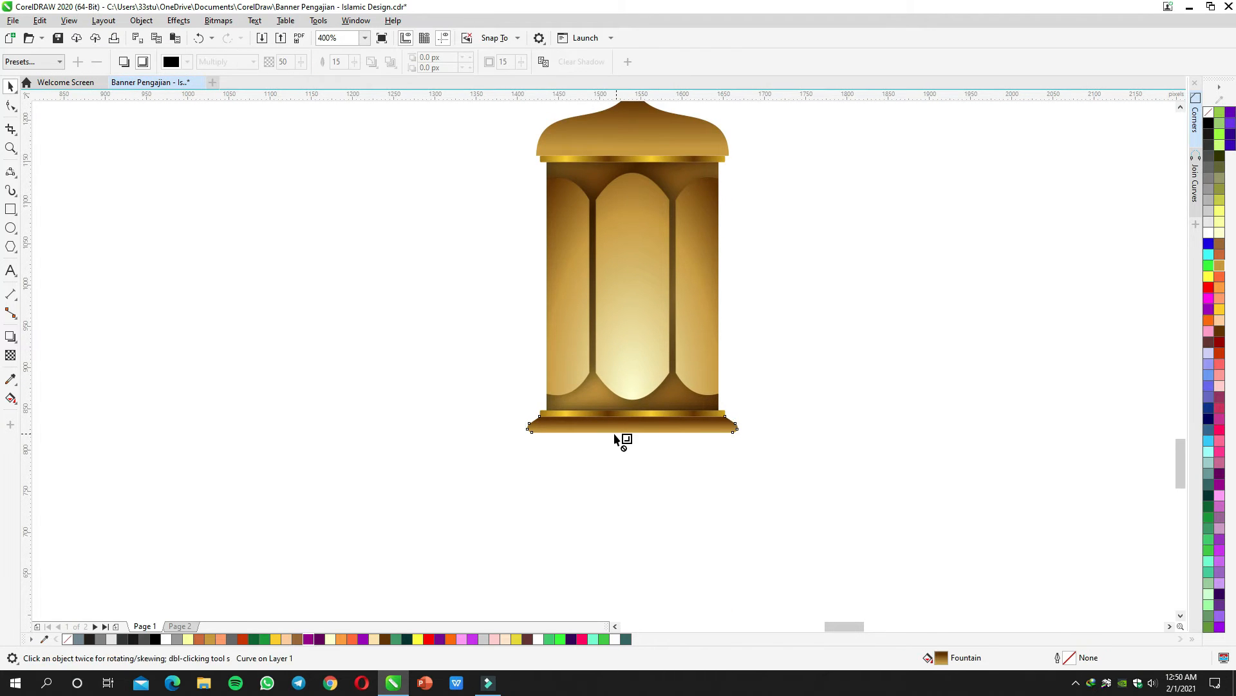
scroll(618, 431, up, 1)
key(g)
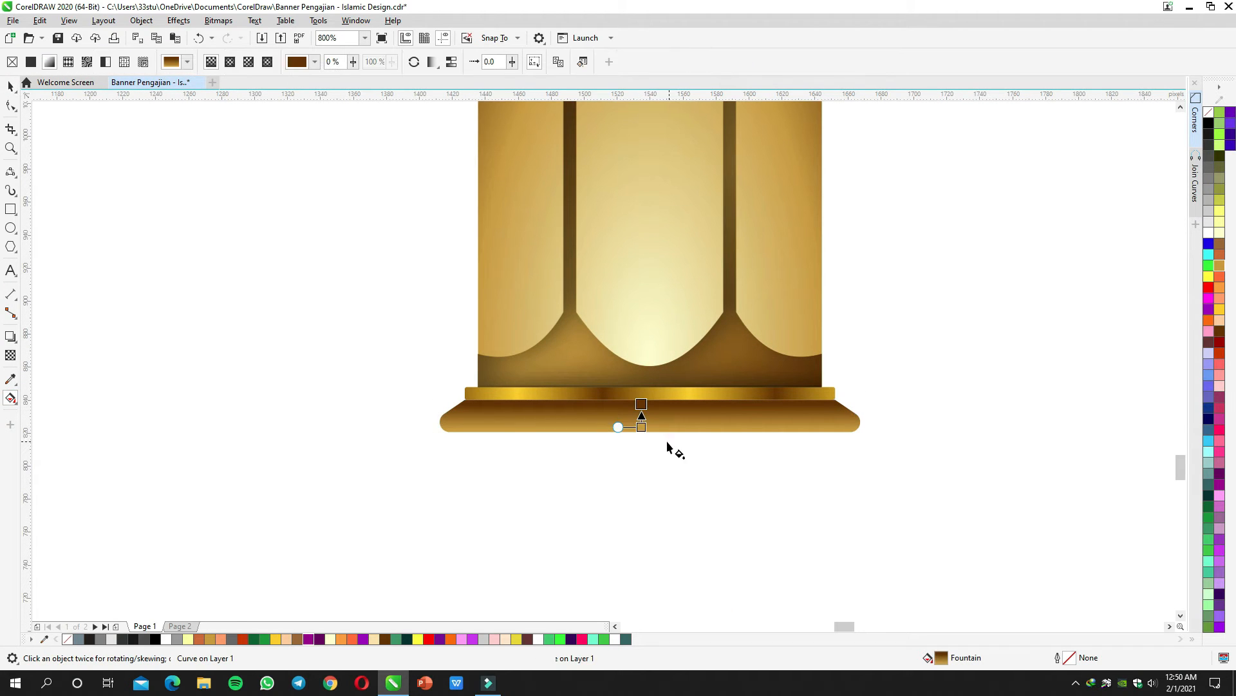
drag(641, 427, 641, 460)
drag(641, 404, 664, 401)
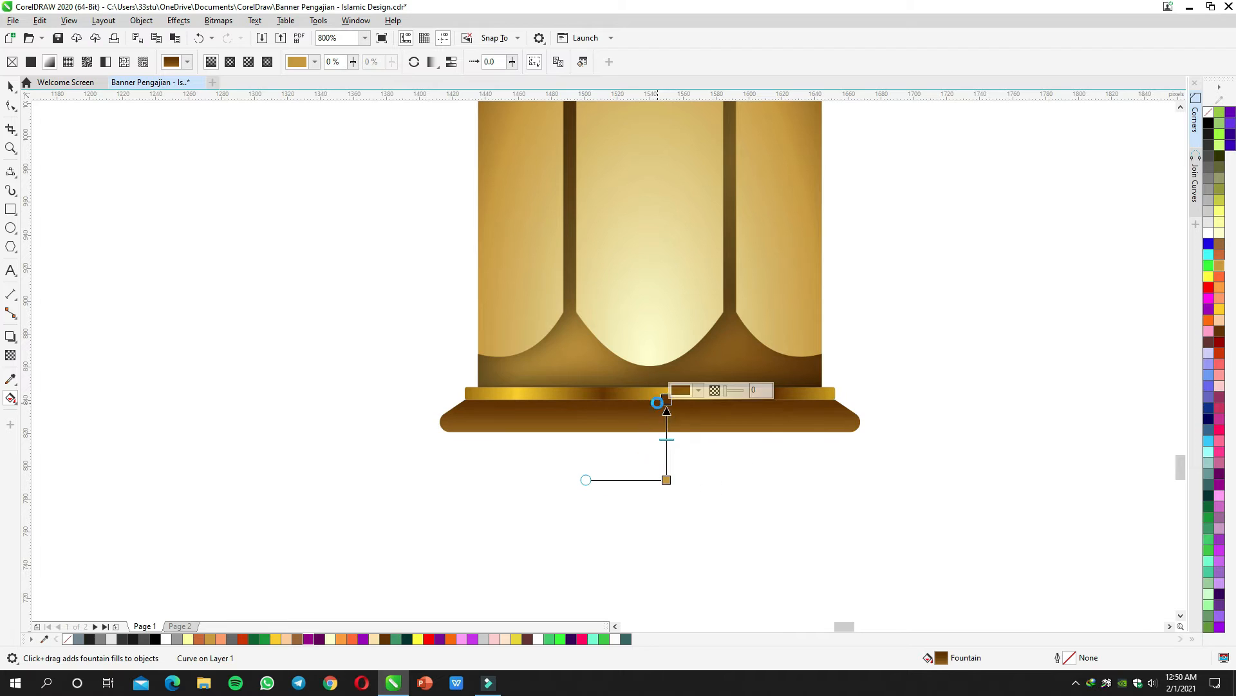
Step: Recolour the lower stop of the base's gradient golden yellow and shorten the gradient slightly
click(666, 480)
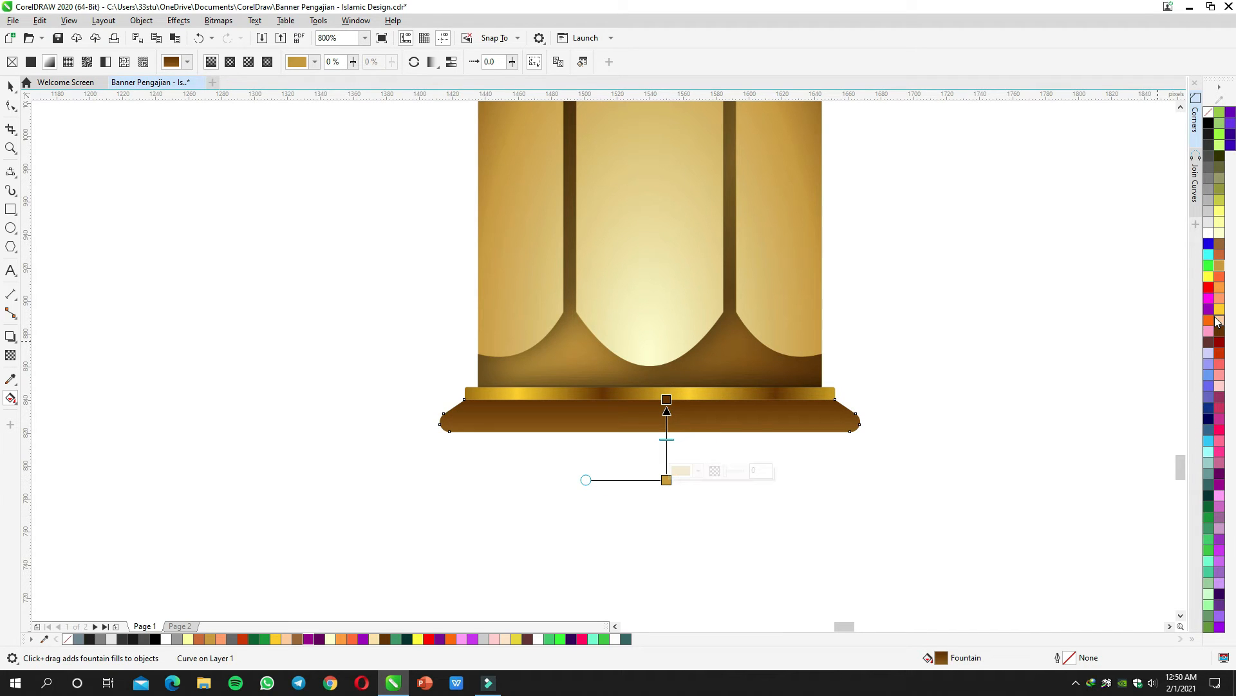
click(1220, 309)
drag(666, 480, 666, 457)
scroll(913, 326, down, 1)
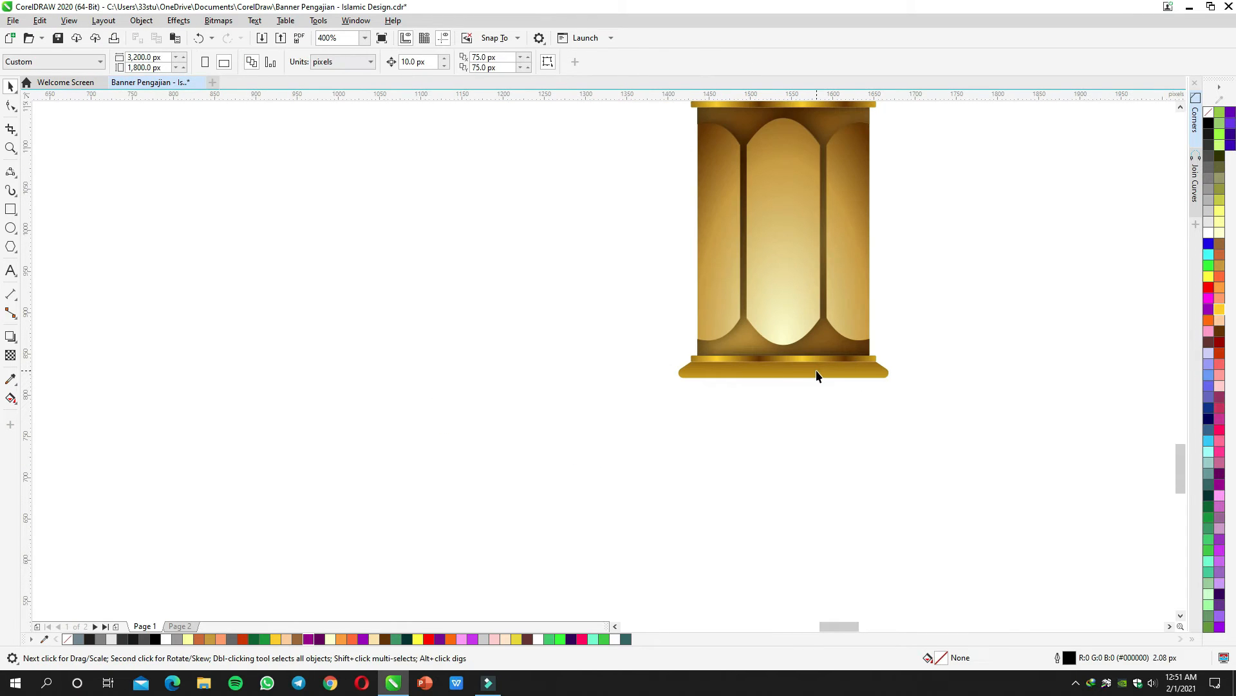
key(space)
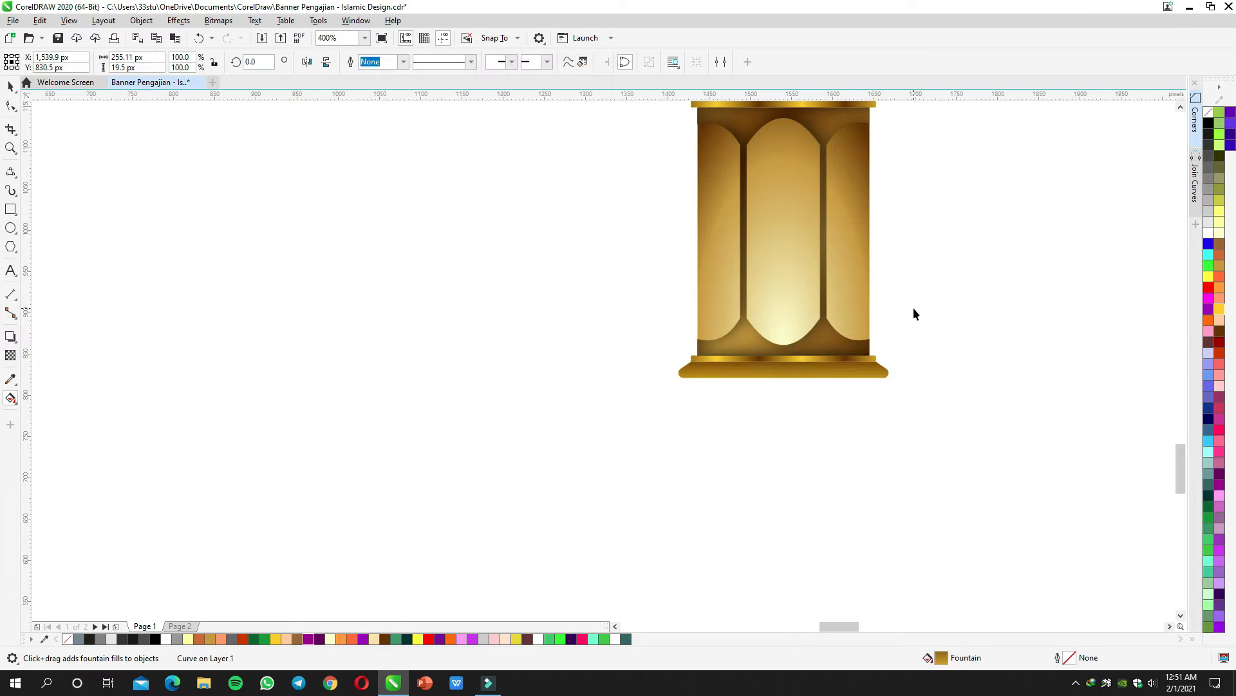
Step: Draw a thin vertical rectangle about 4 × 301 px along the left edge of the lantern's body
scroll(913, 312, up, 1)
scroll(756, 311, down, 1)
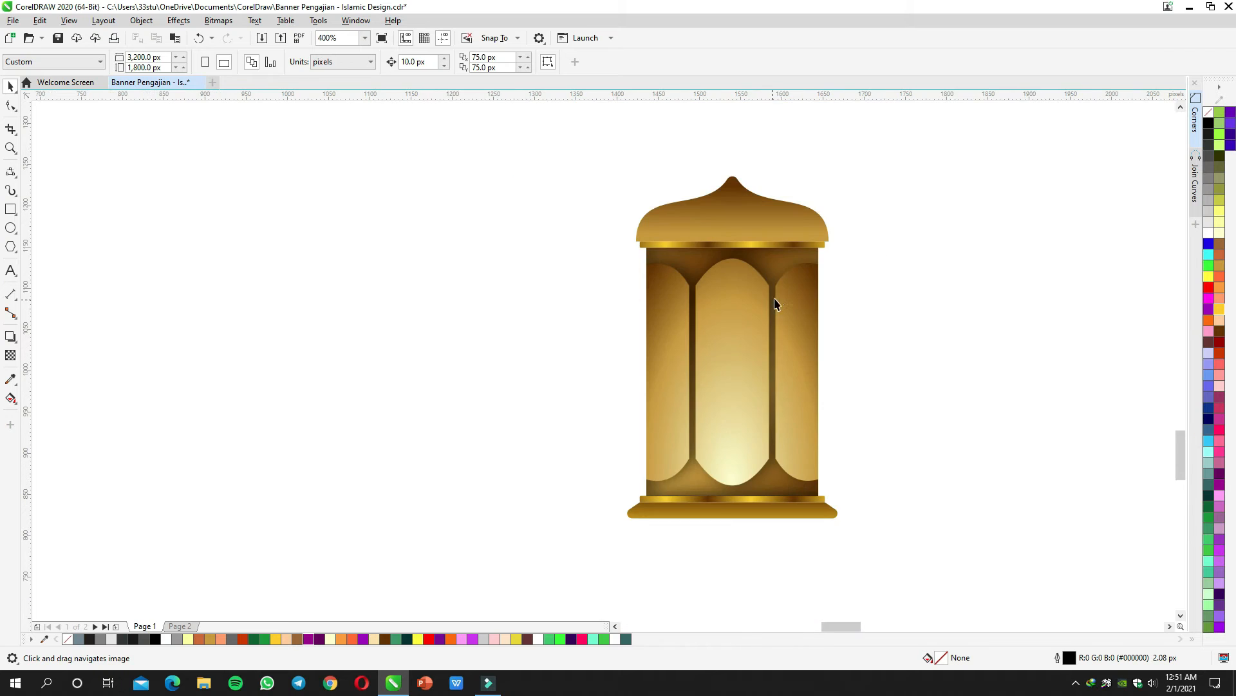
scroll(735, 309, up, 1)
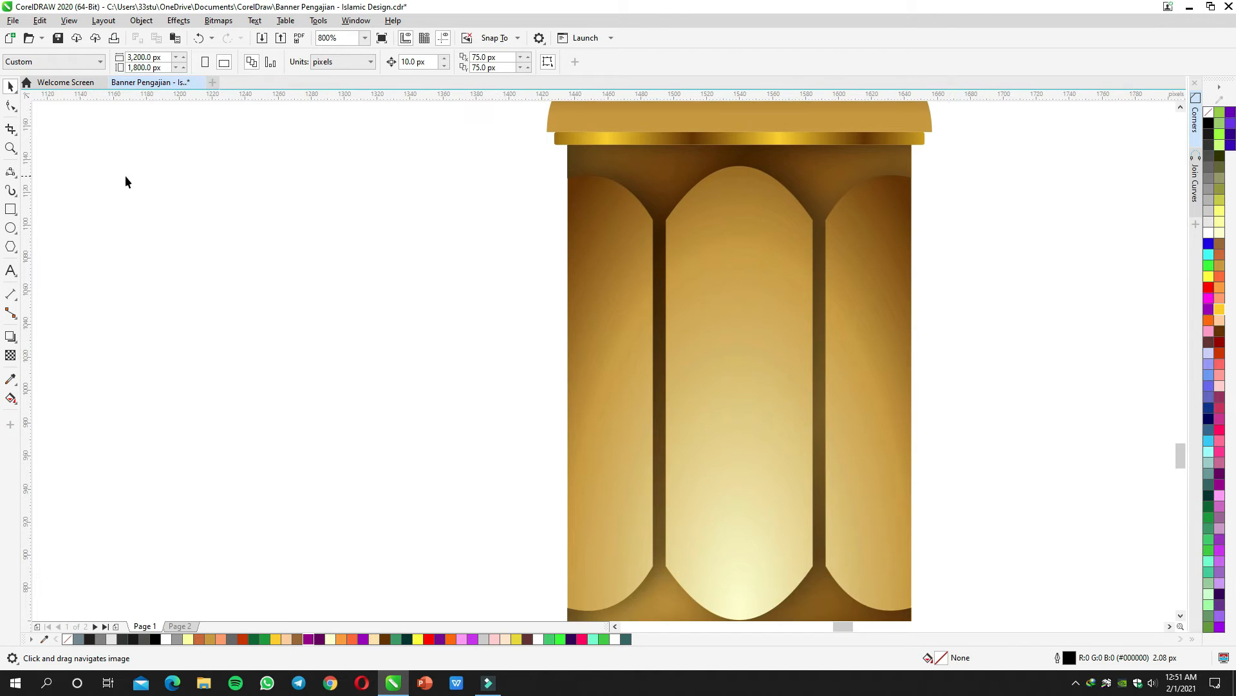
scroll(129, 184, down, 1)
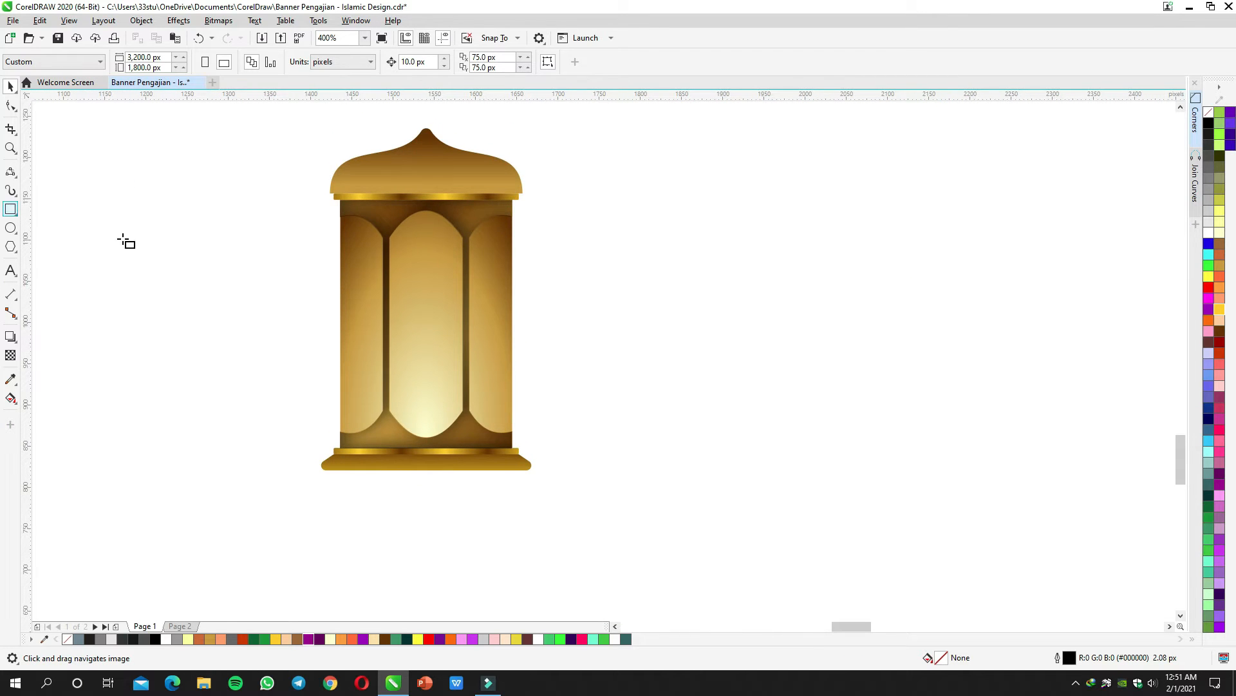
scroll(126, 241, left, 2)
scroll(457, 187, up, 1)
drag(452, 171, 461, 606)
key(space)
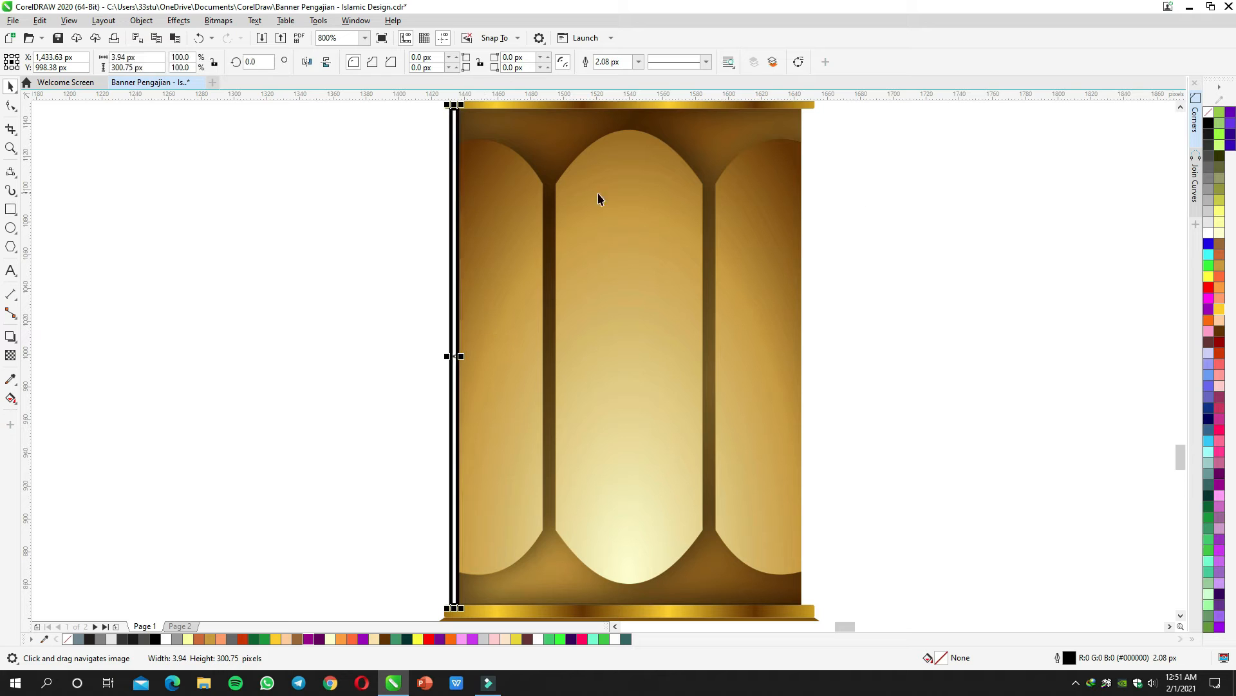
Step: Fill the strip brown (#663300), remove its outline and place a copy along the right edge of the lantern's body
click(1218, 169)
right_click(1208, 111)
key(Escape)
drag(457, 213, 802, 193)
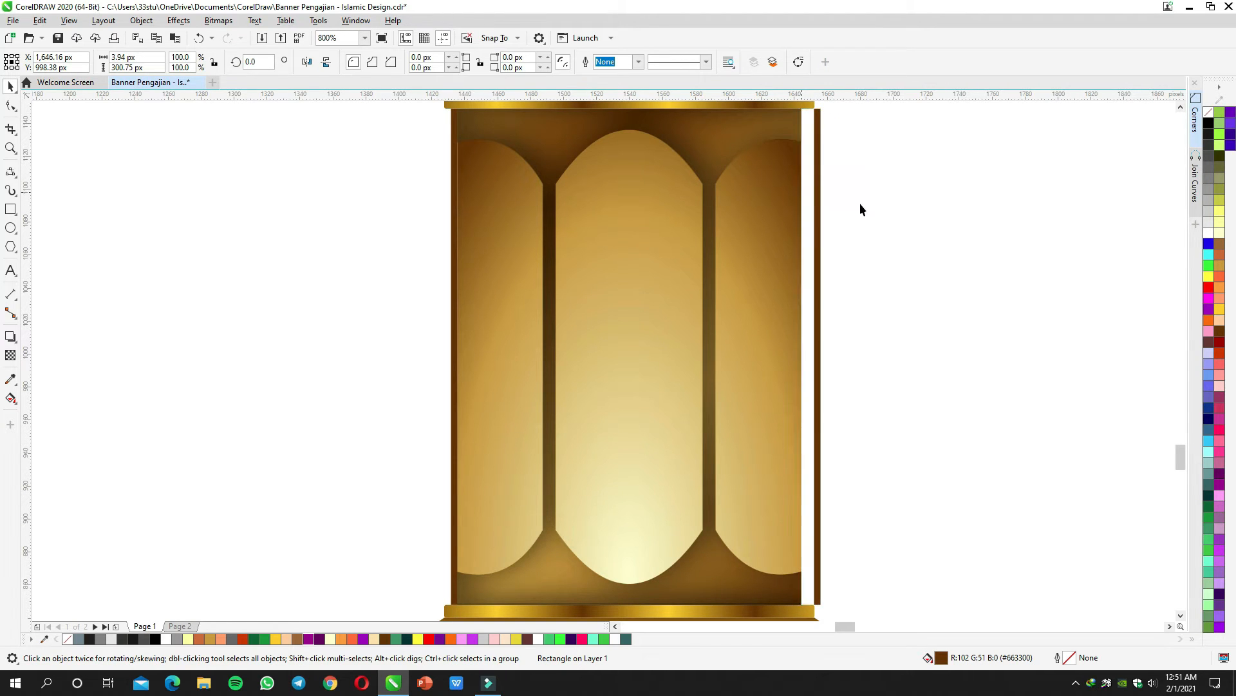
click(894, 210)
Step: Place a copy of the larger-meshed star lattice pattern below the original patterns, beside the lantern
scroll(884, 214, down, 2)
drag(883, 214, 526, 303)
scroll(813, 233, up, 1)
scroll(801, 287, down, 1)
scroll(800, 304, down, 1)
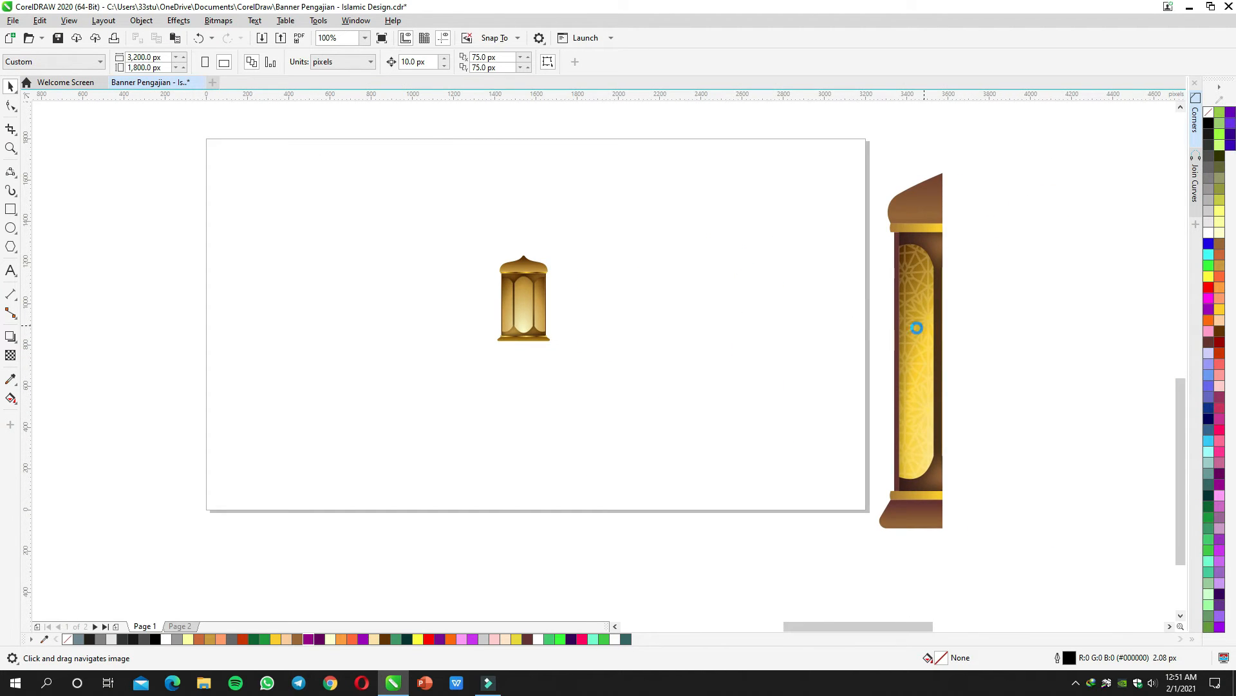
scroll(663, 264, down, 2)
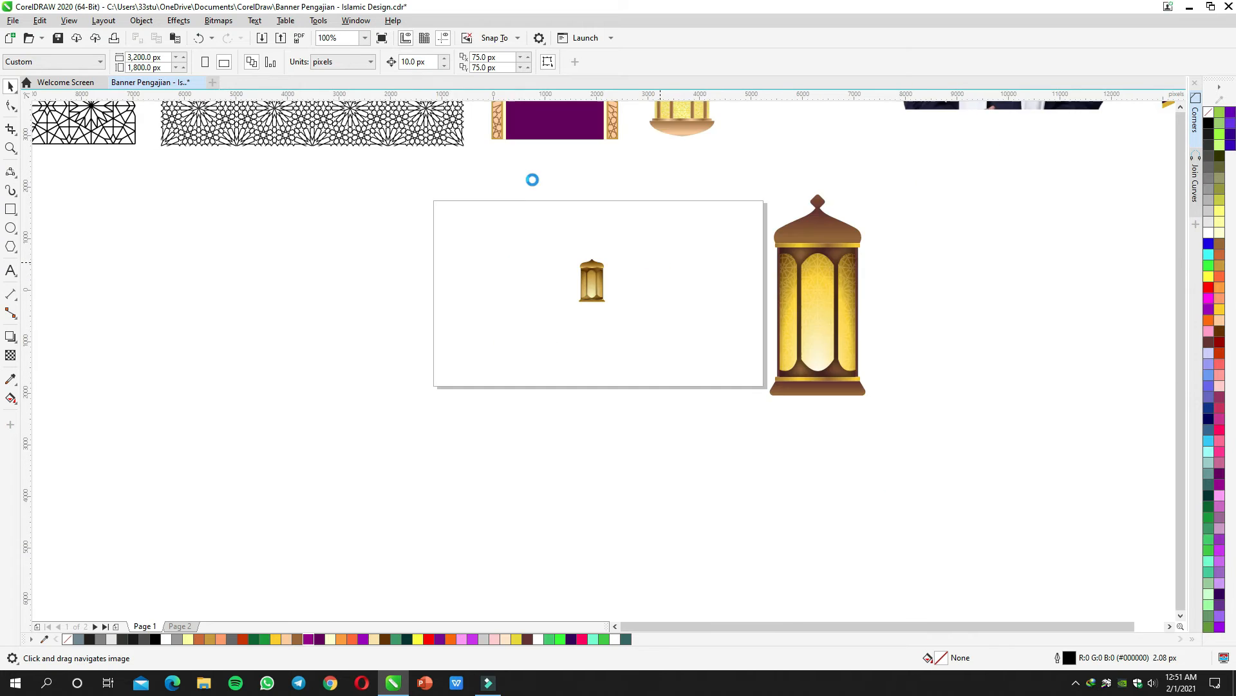
click(571, 238)
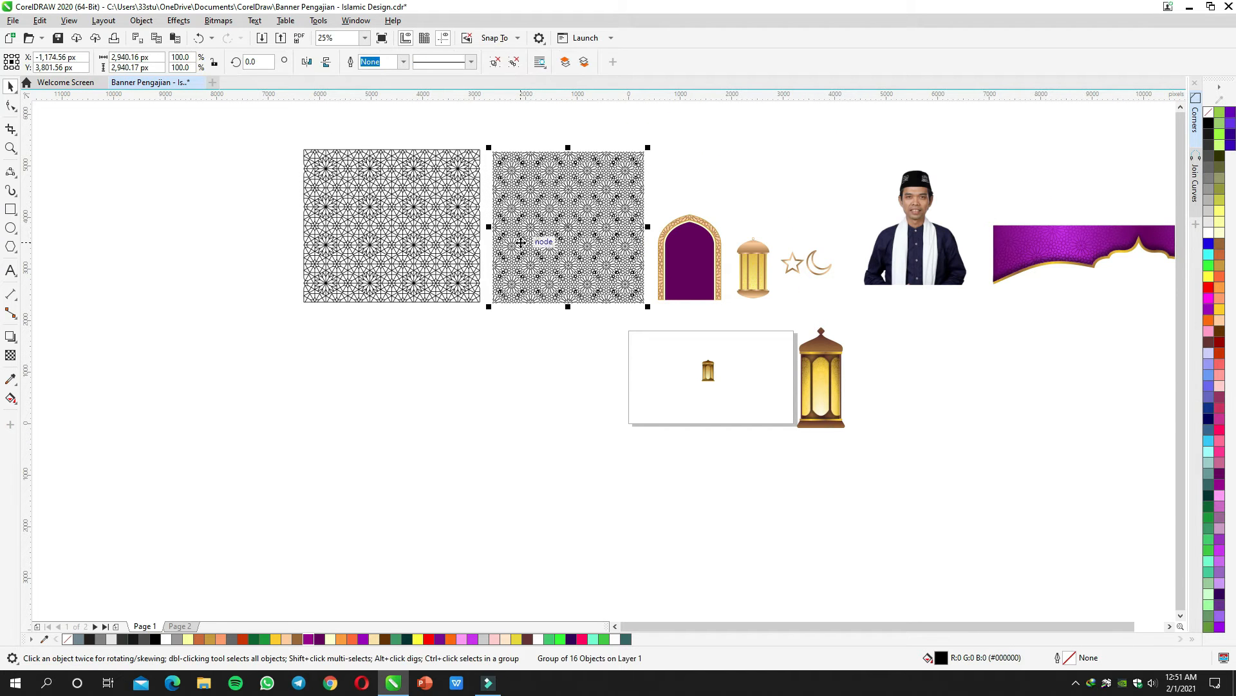
scroll(544, 244, up, 1)
scroll(518, 264, down, 1)
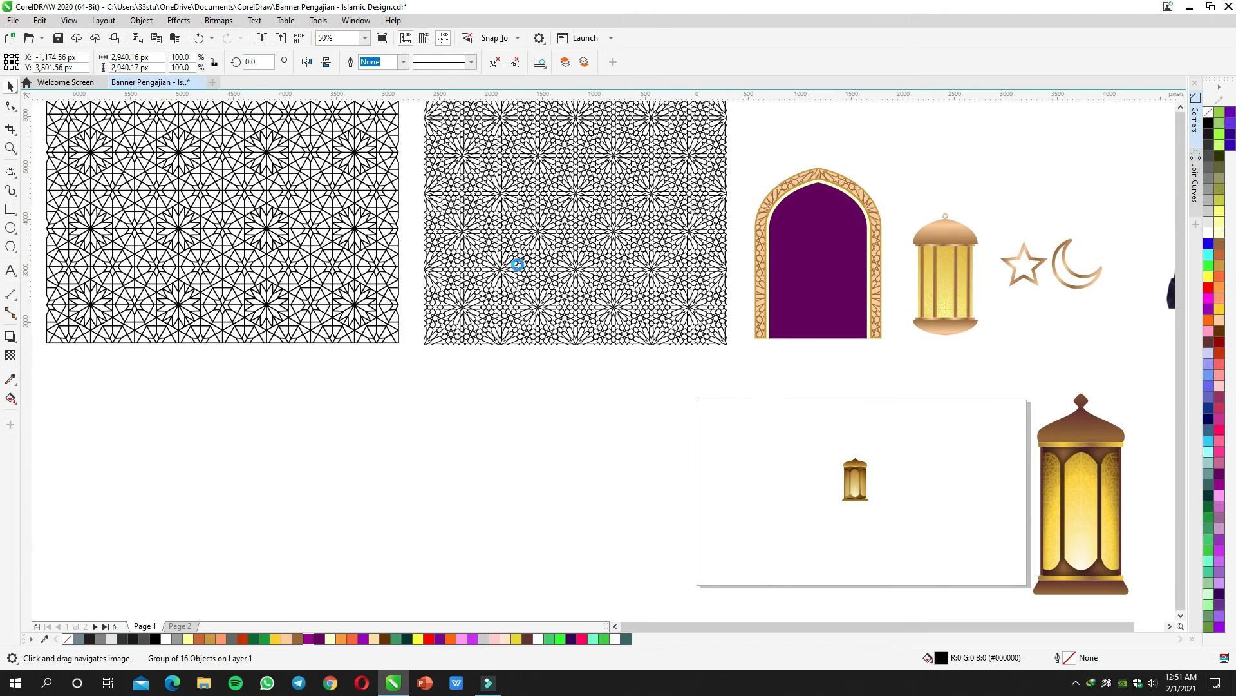
click(515, 325)
drag(416, 220, 617, 384)
scroll(619, 378, up, 1)
Step: PowerClip the copied star lattice pattern inside the arched windows of the small lantern
right_click(623, 379)
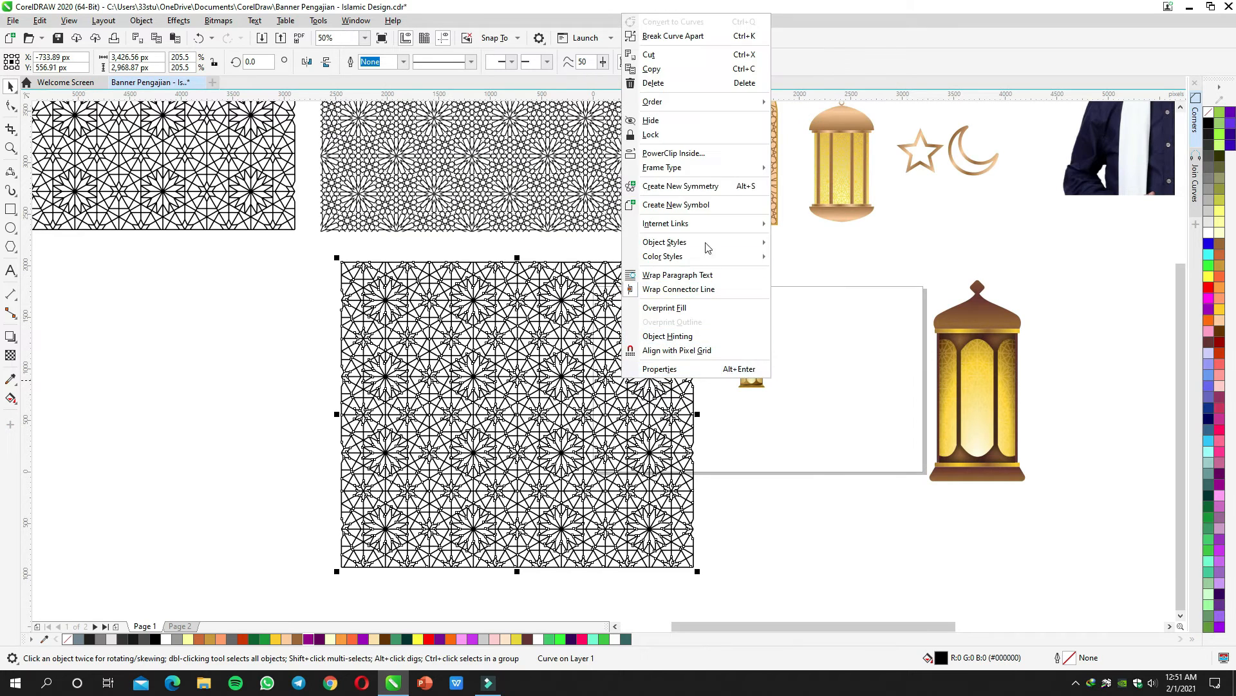
click(669, 155)
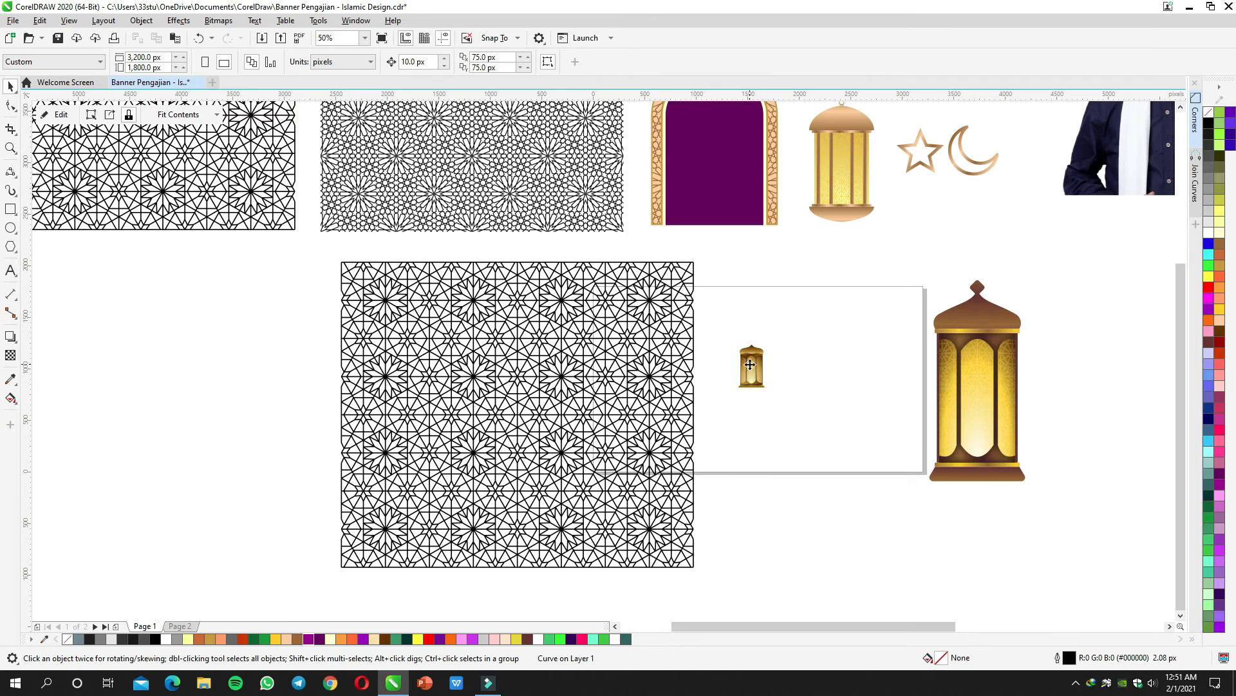
click(744, 363)
Step: Edit the clip contents, scale the pattern down to about 372 × 322 px around the windows and finish editing
scroll(749, 375, up, 1)
ctrl+click(748, 373)
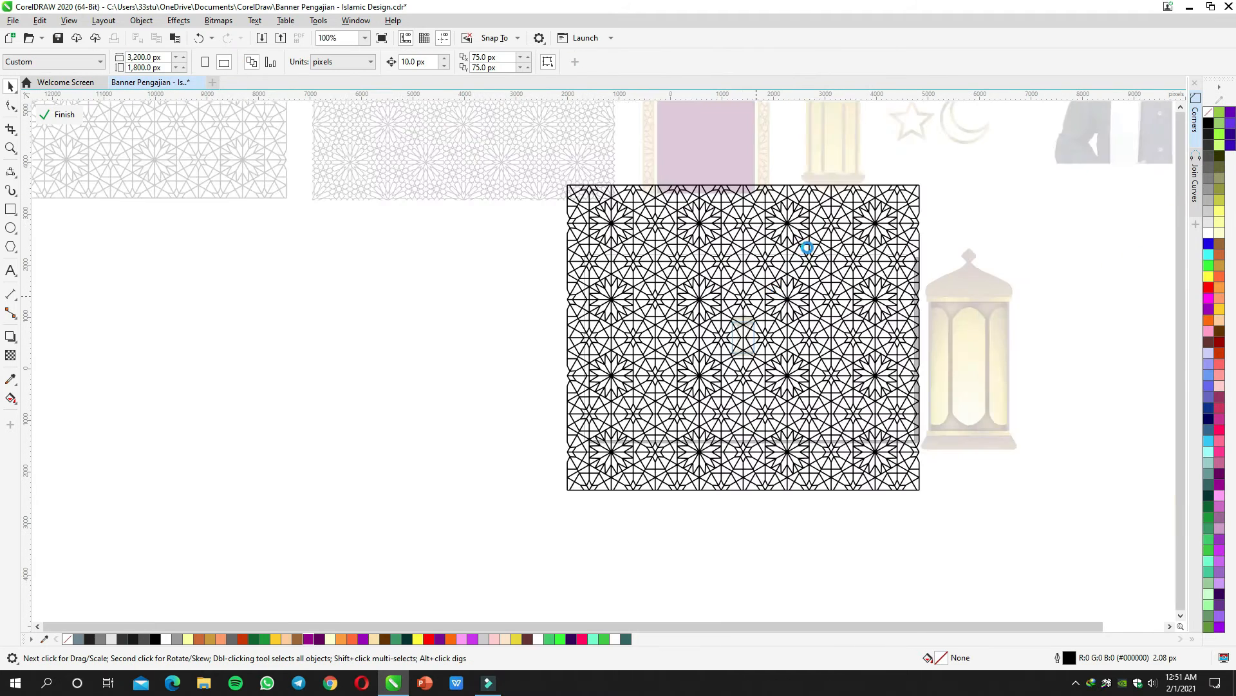
drag(841, 241, 766, 303)
scroll(749, 315, up, 3)
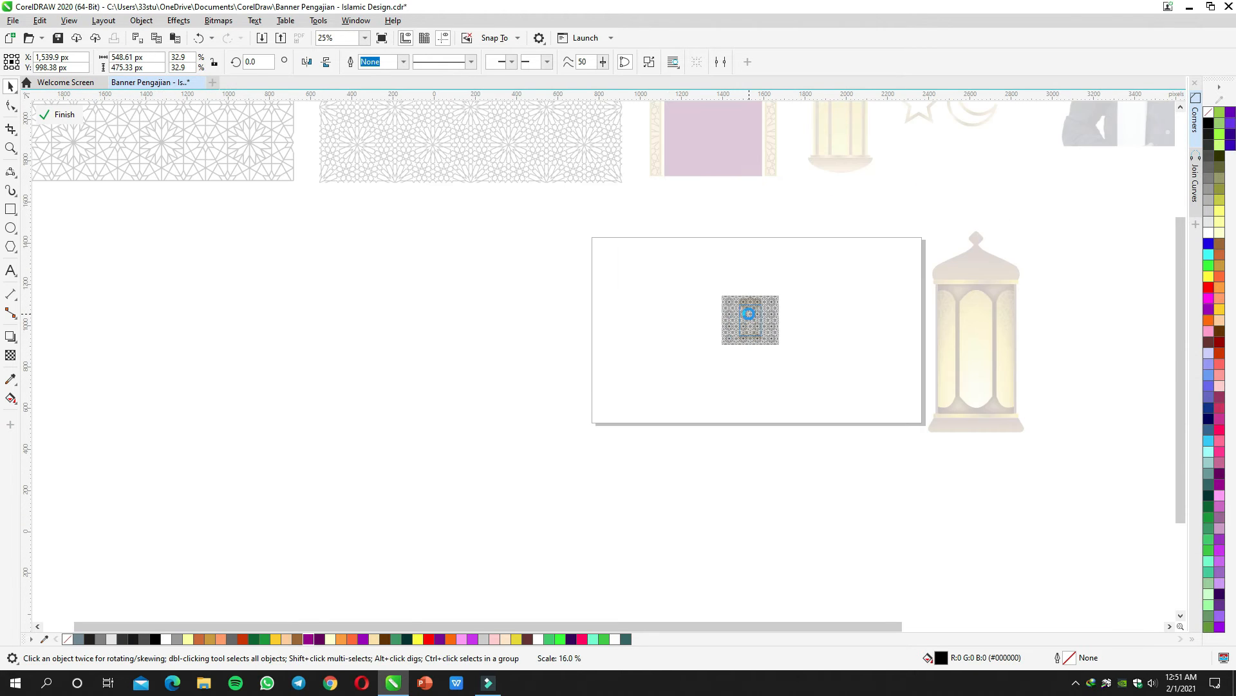
drag(871, 237, 813, 276)
ctrl+click(866, 286)
click(837, 297)
scroll(831, 300, up, 1)
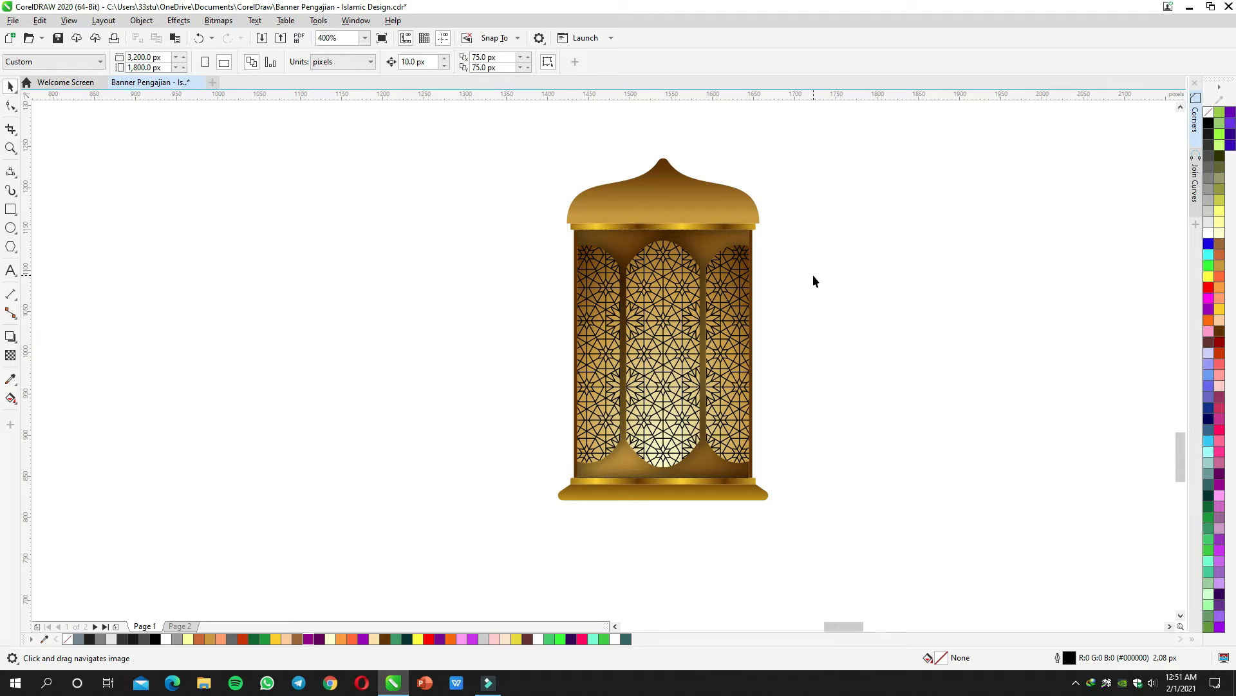
Step: Apply an envelope to the clipped pattern, bulging the middle of its upper and lower edges outward, and finish editing the clip
ctrl+click(597, 305)
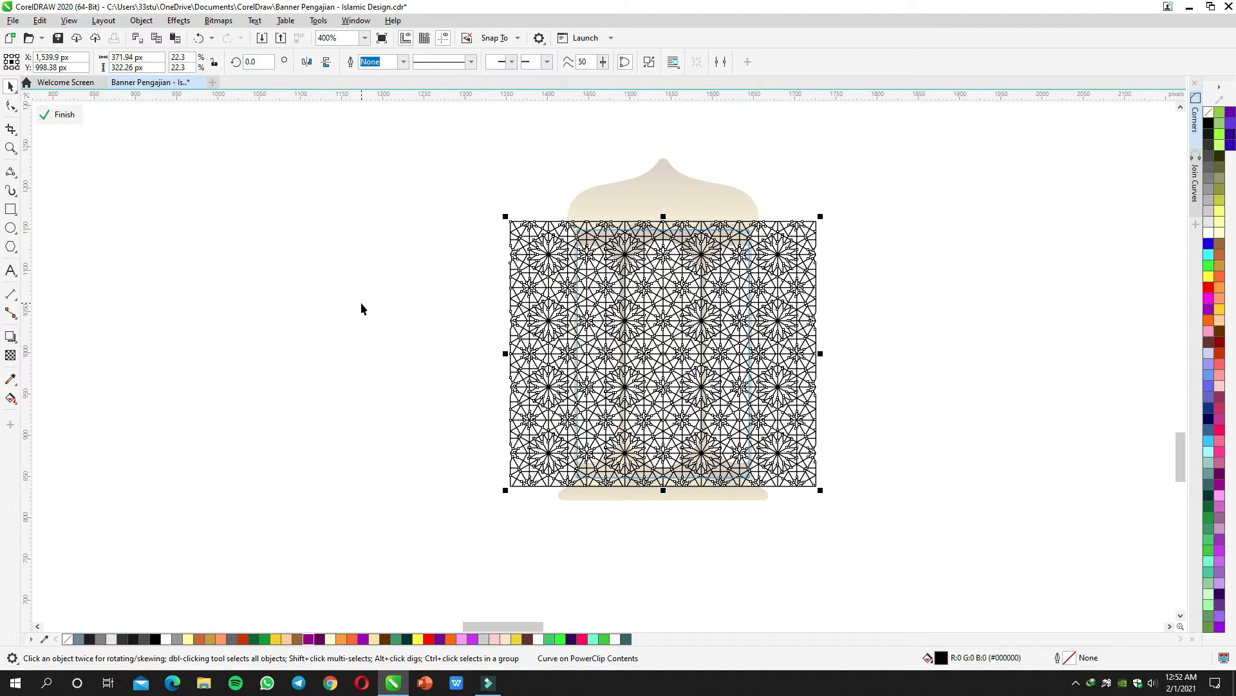
click(10, 338)
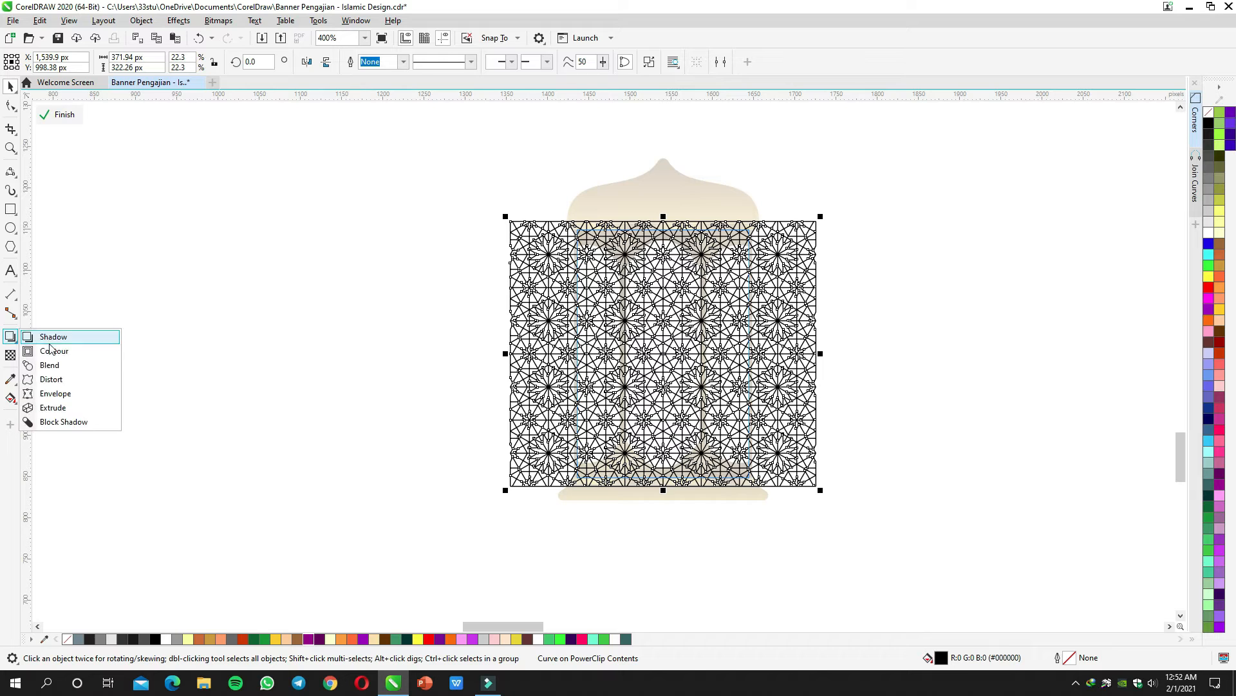
click(49, 389)
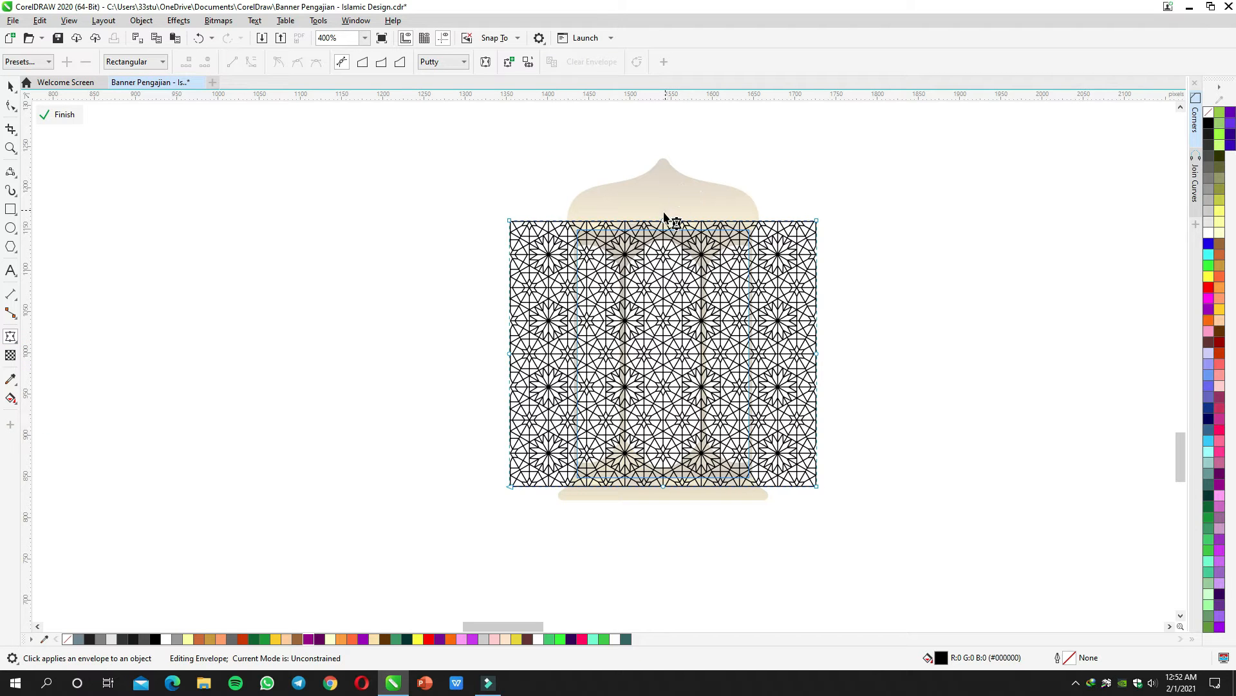
drag(664, 221, 664, 190)
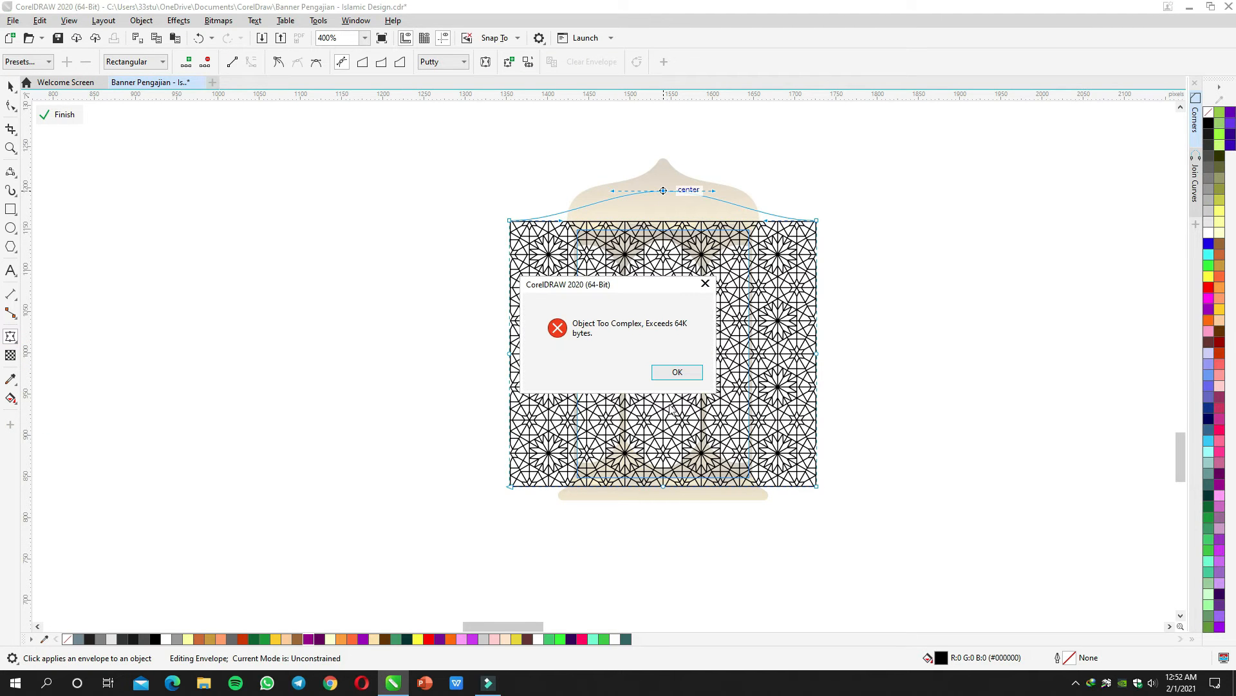
click(674, 375)
drag(660, 513, 670, 516)
click(678, 373)
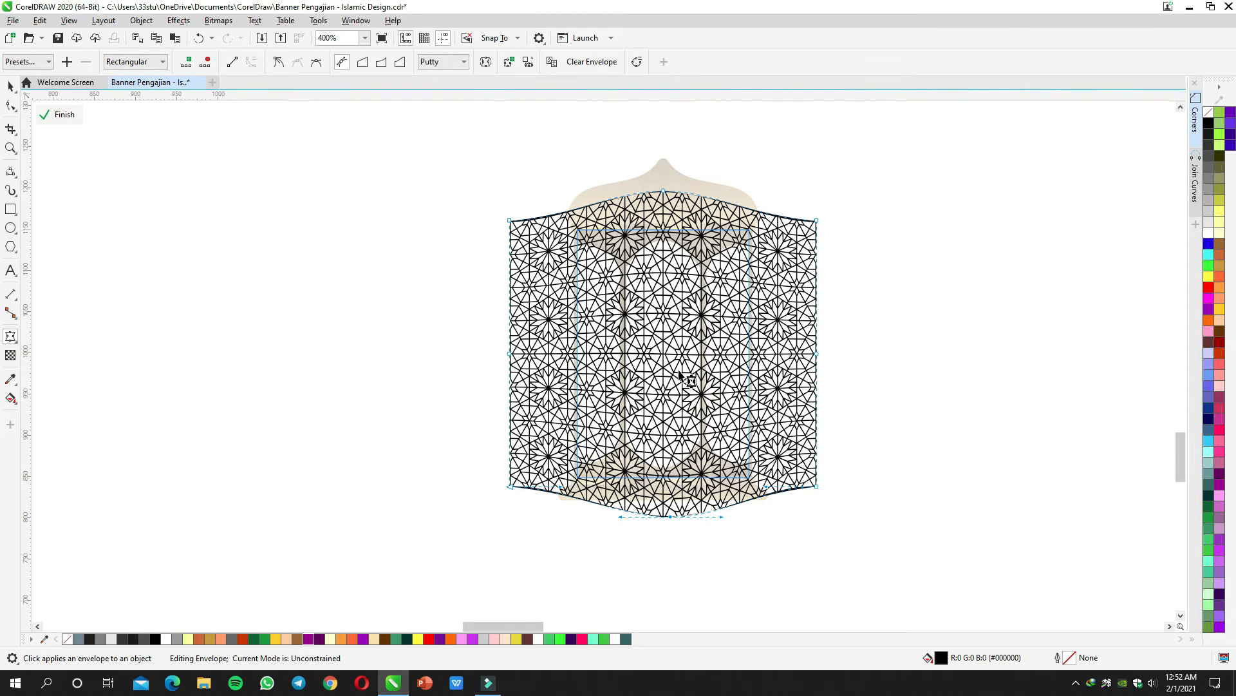
key(space)
ctrl+click(889, 261)
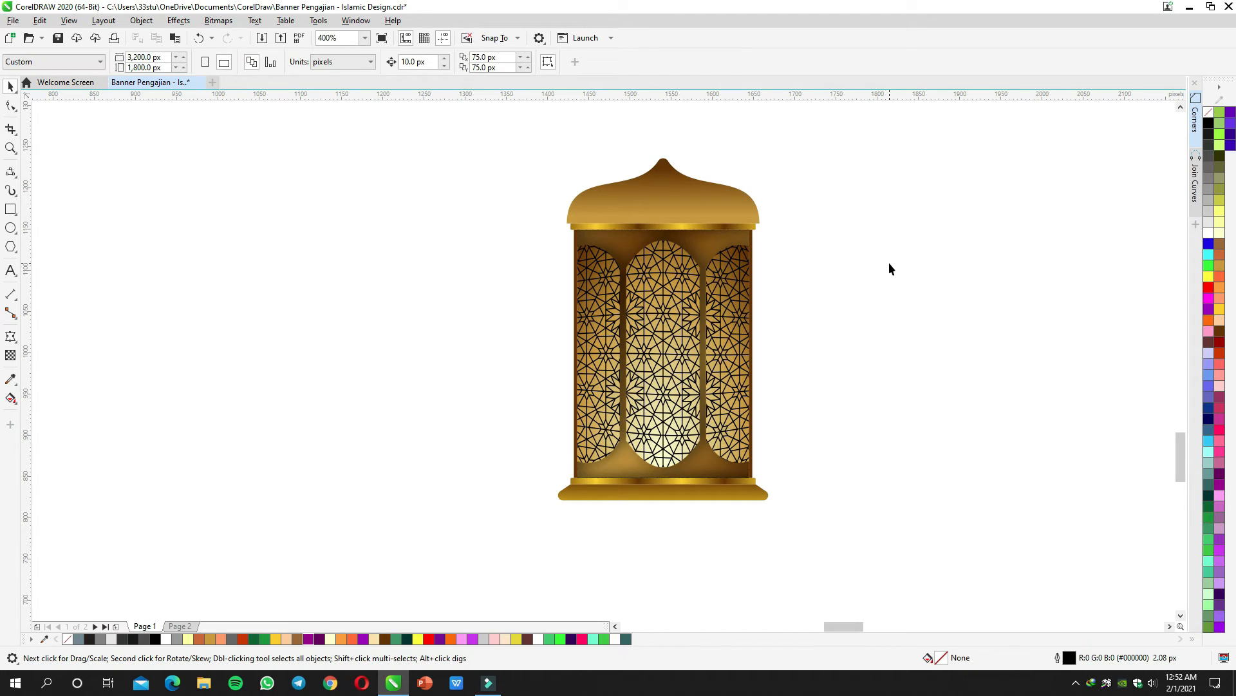
Step: Reopen the clip contents, lower the upper-right corner of the pattern's envelope and smooth the slope leading to it
click(735, 313)
ctrl+click(735, 314)
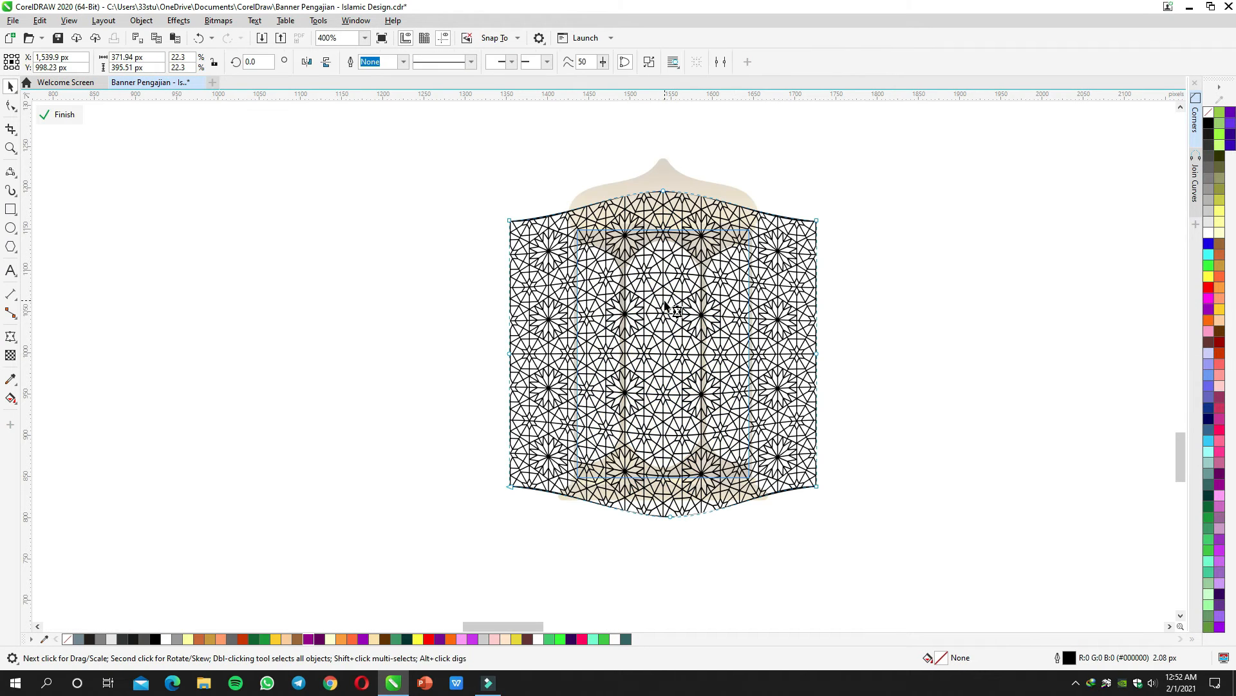
key(space)
drag(816, 221, 815, 241)
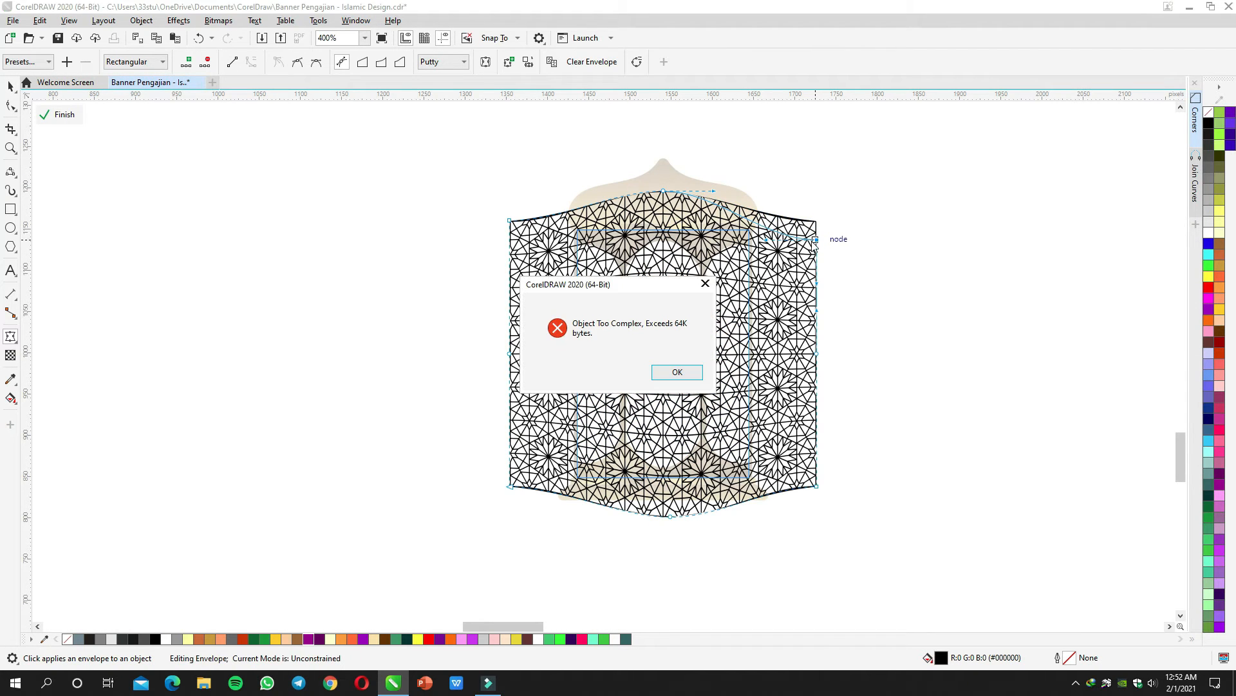
click(664, 377)
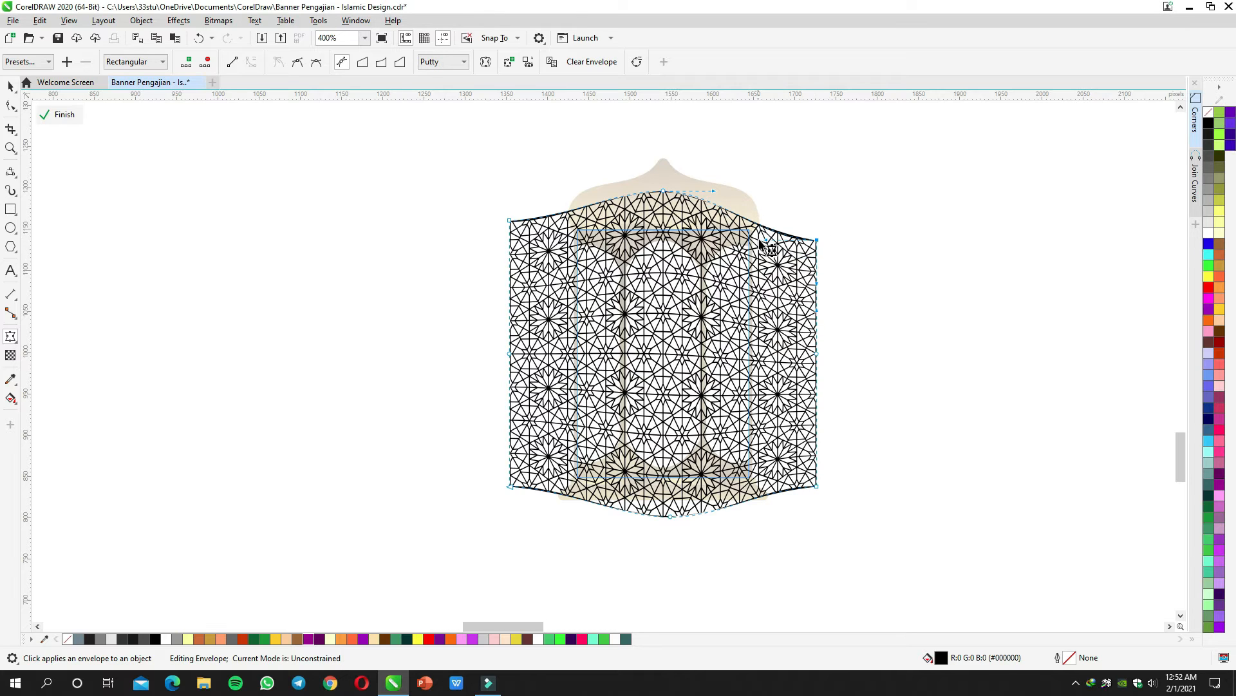
drag(769, 239, 763, 227)
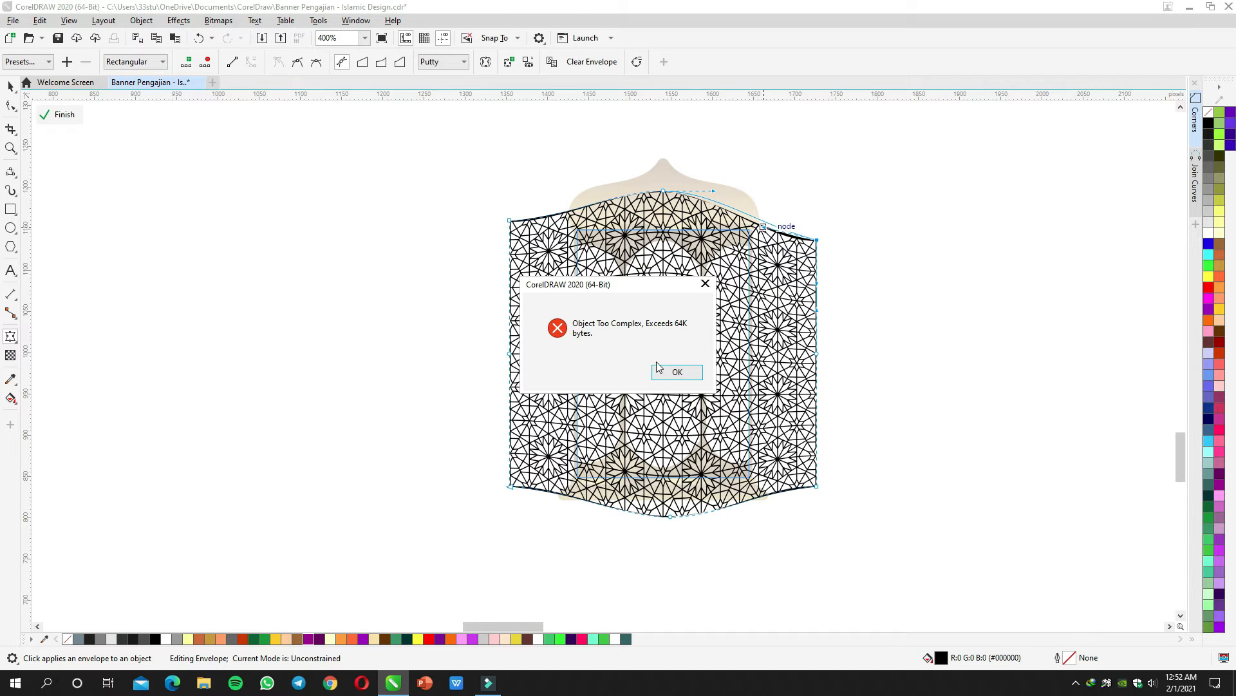
click(676, 380)
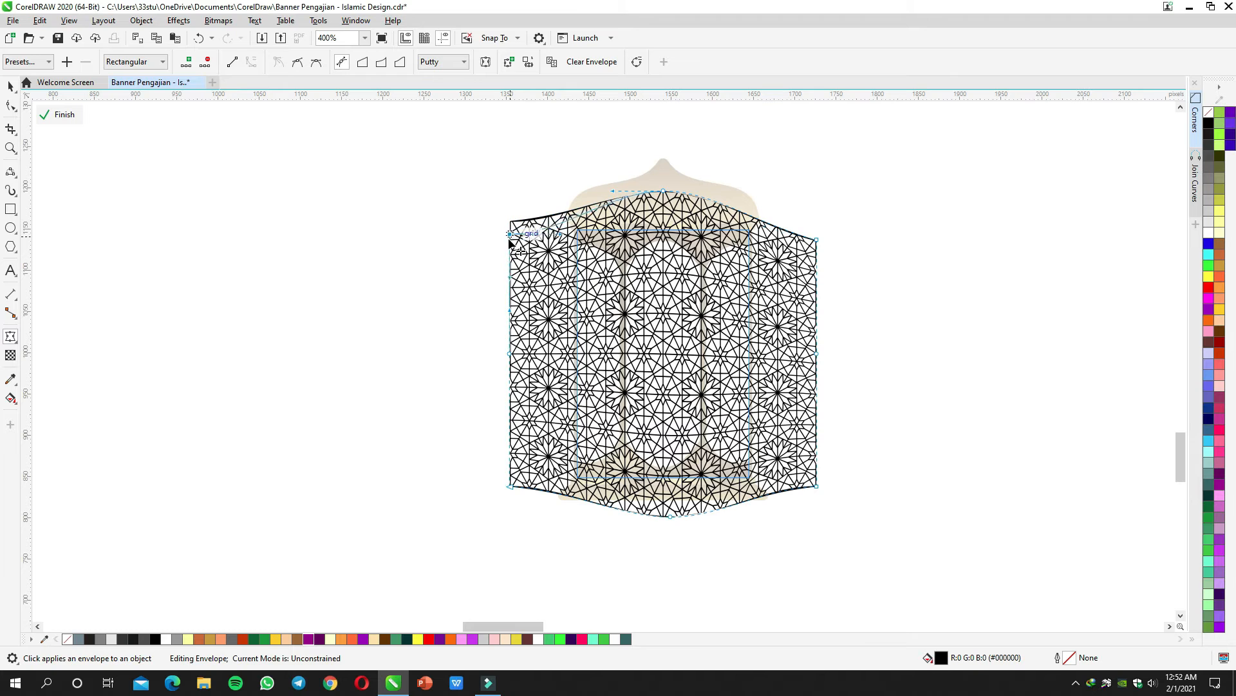
Step: Lower the upper-left corner of the pattern's envelope to match the opposite side and smooth its slope
drag(511, 221, 511, 239)
click(671, 375)
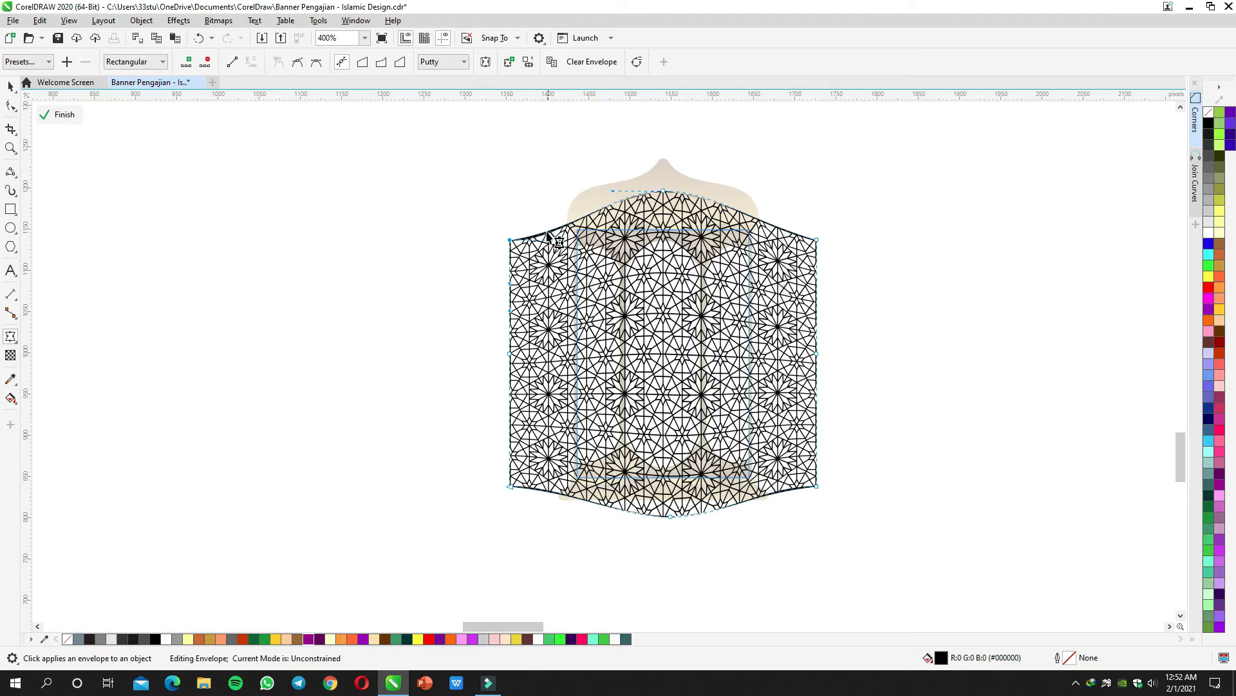
drag(549, 241, 566, 223)
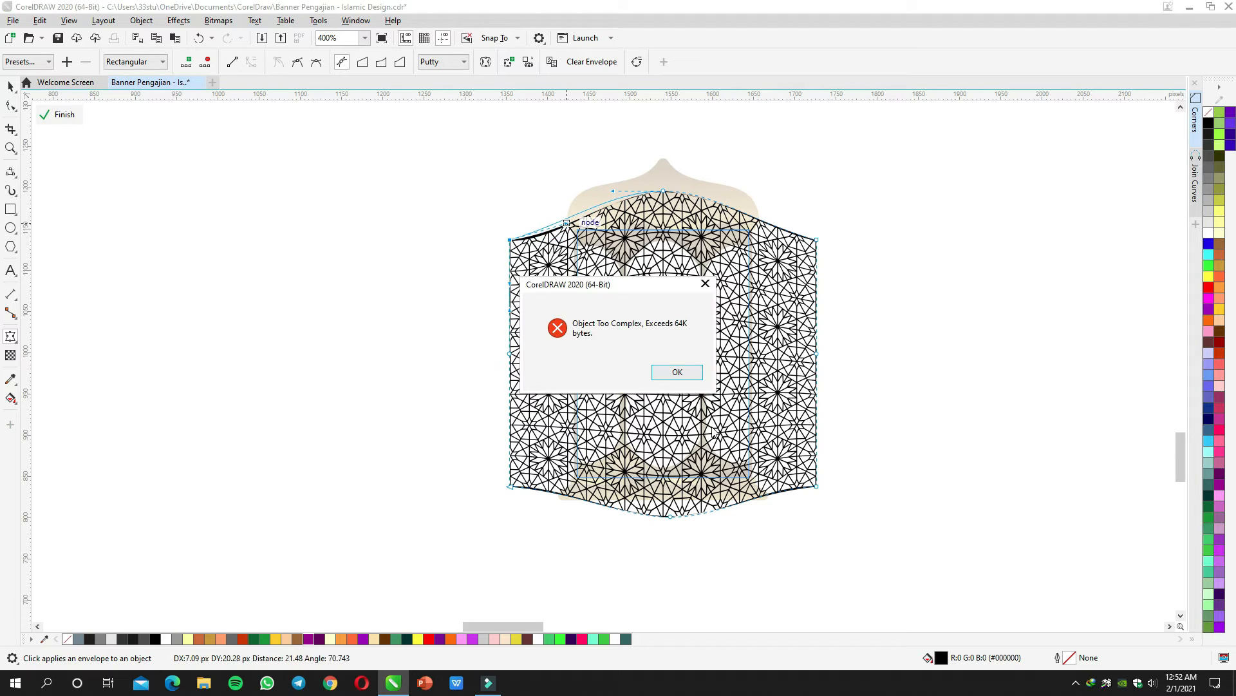
click(674, 374)
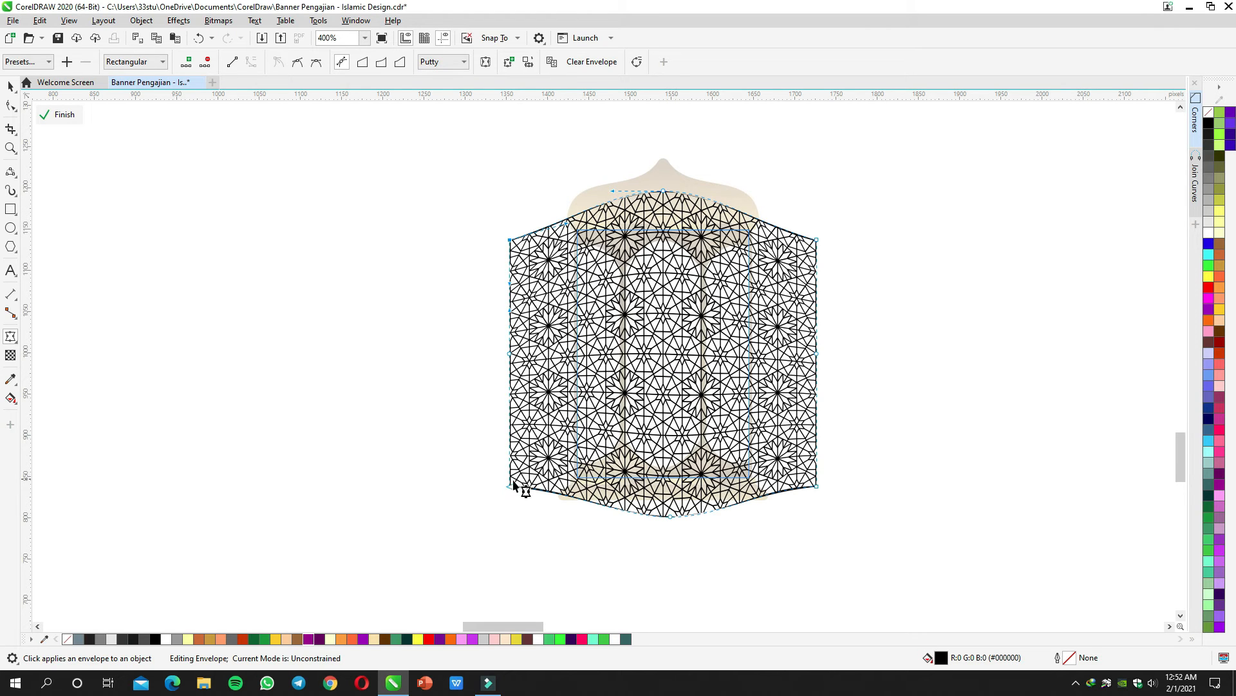
Step: Raise the lower-left and lower-right corners of the pattern's envelope, dismissing the complexity errors
drag(515, 484, 517, 474)
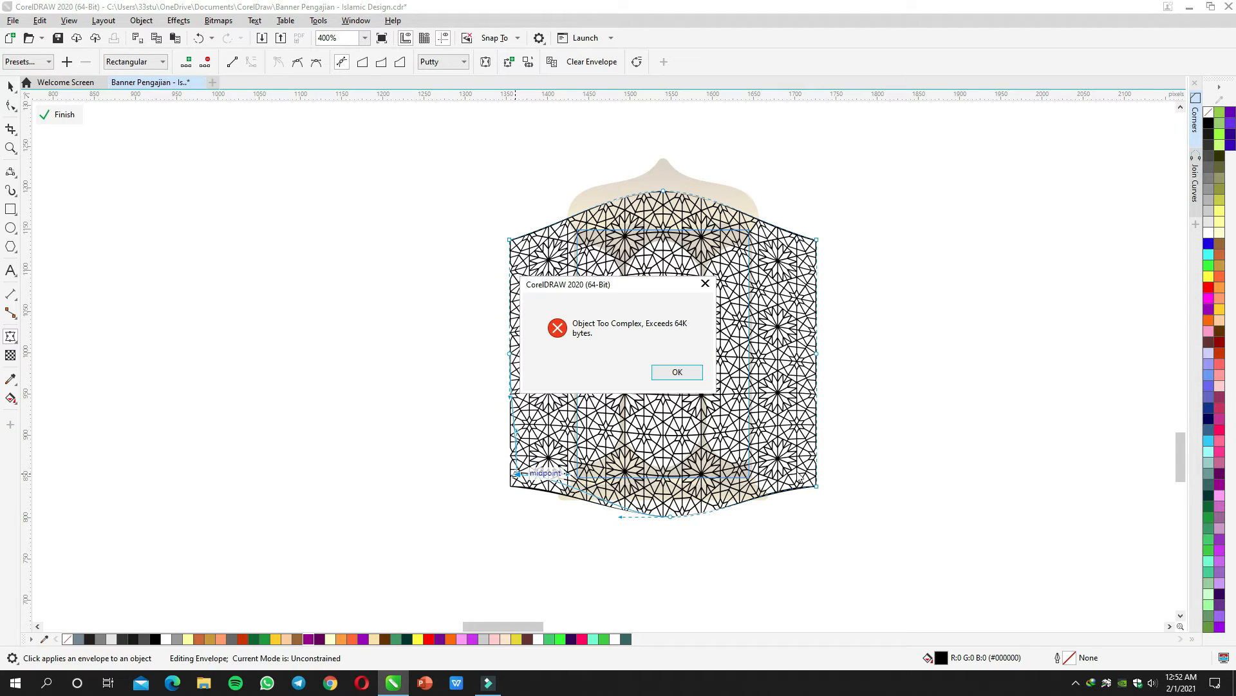
click(666, 376)
drag(816, 487, 816, 475)
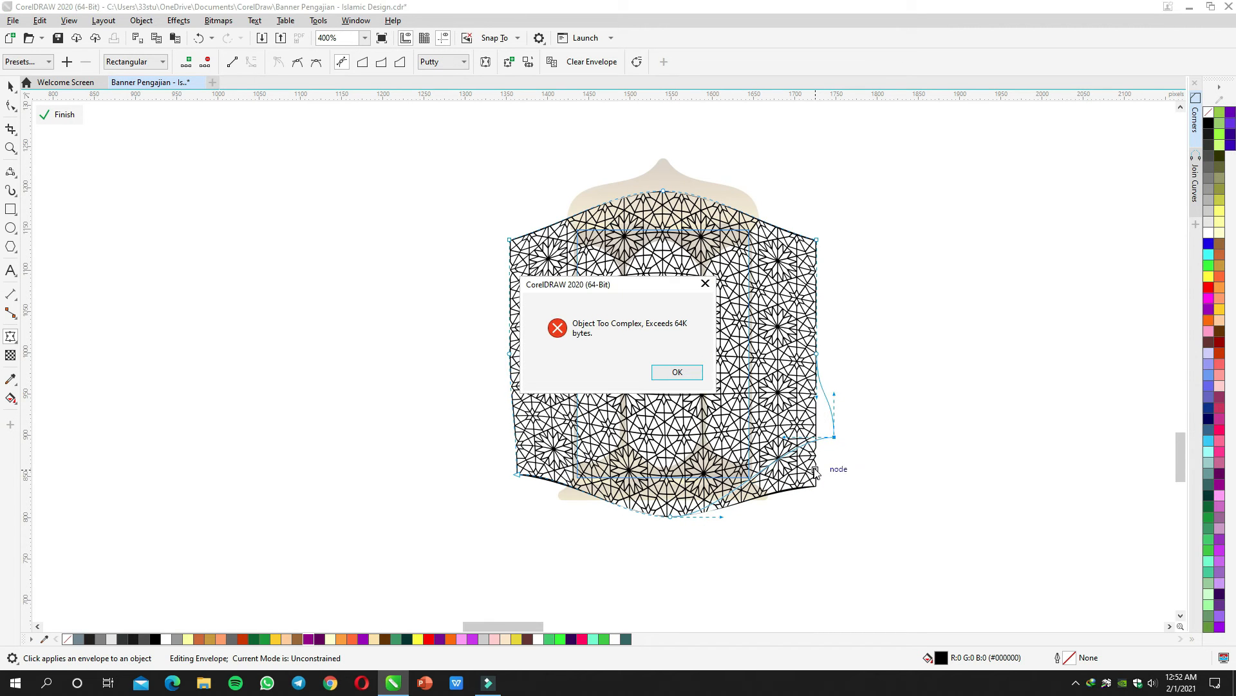
key(Return)
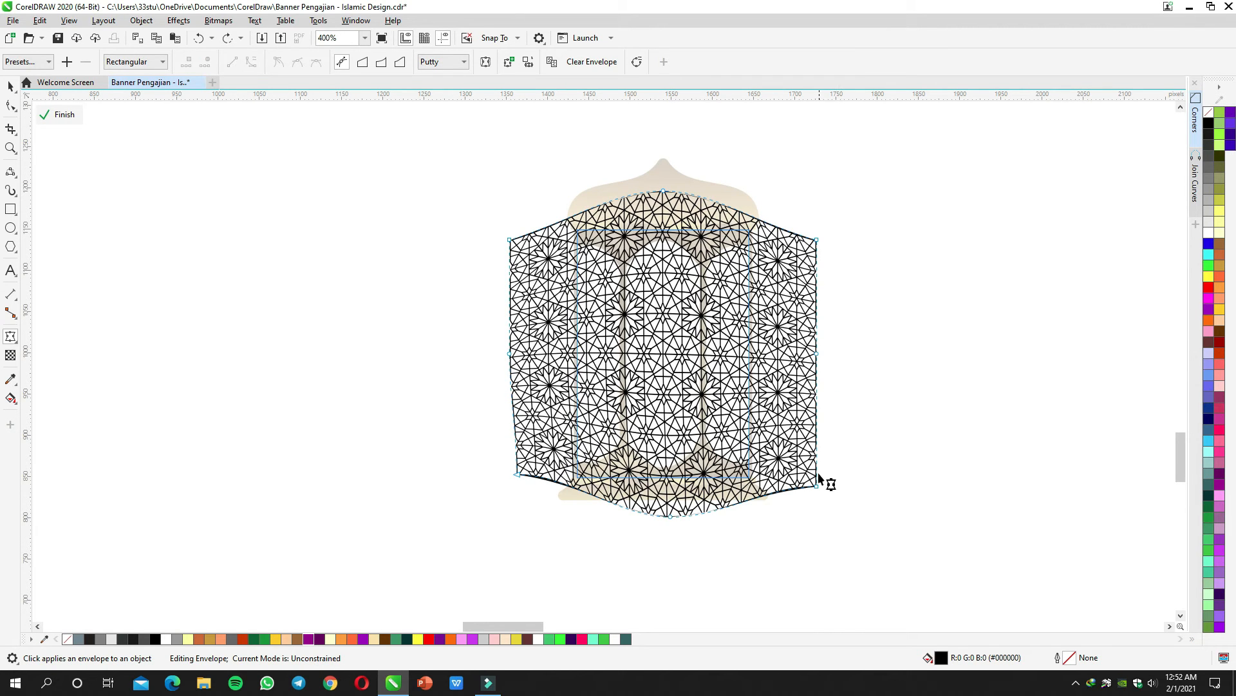
drag(818, 477, 818, 479)
click(668, 373)
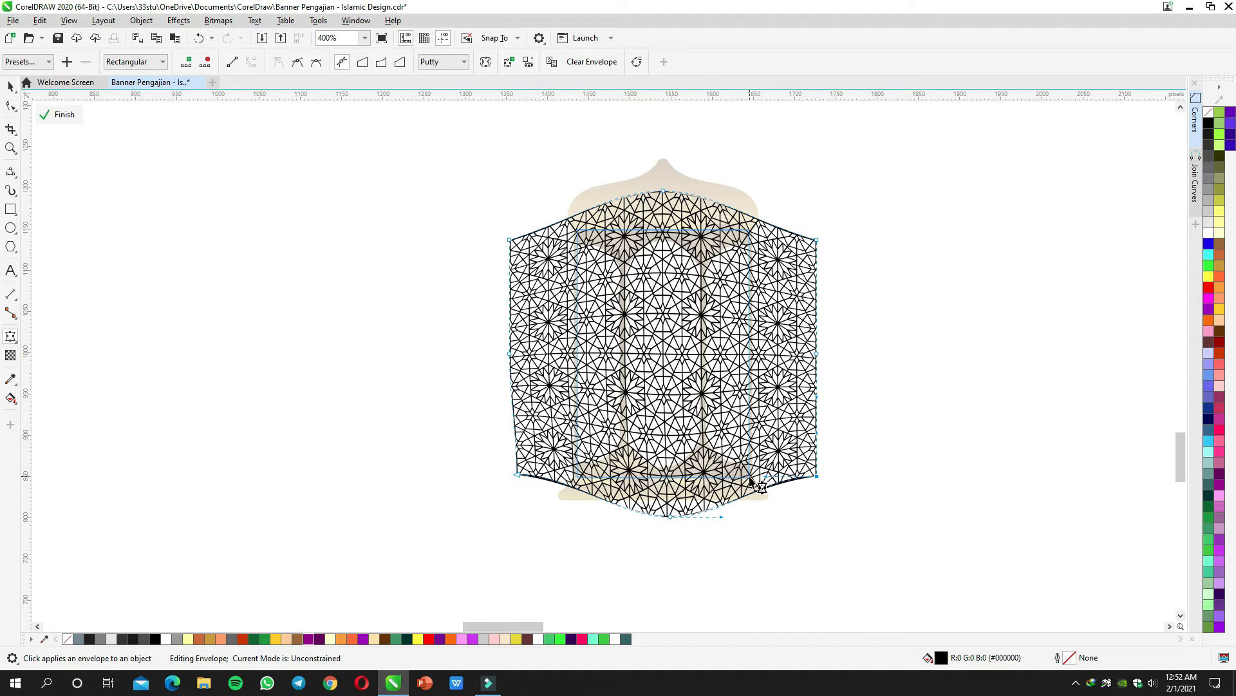
Step: Straighten the slope leading to the lower-right corner of the pattern's envelope and finish editing the clip
drag(752, 496, 754, 497)
click(680, 373)
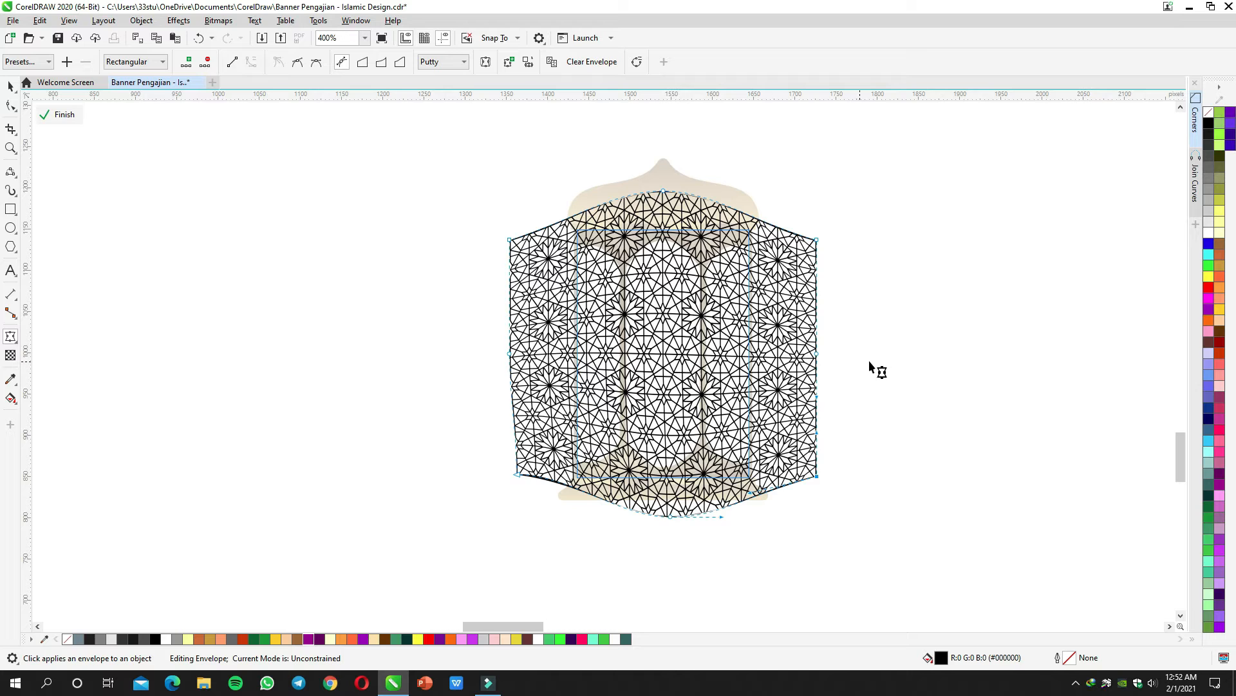
click(55, 118)
key(space)
click(291, 194)
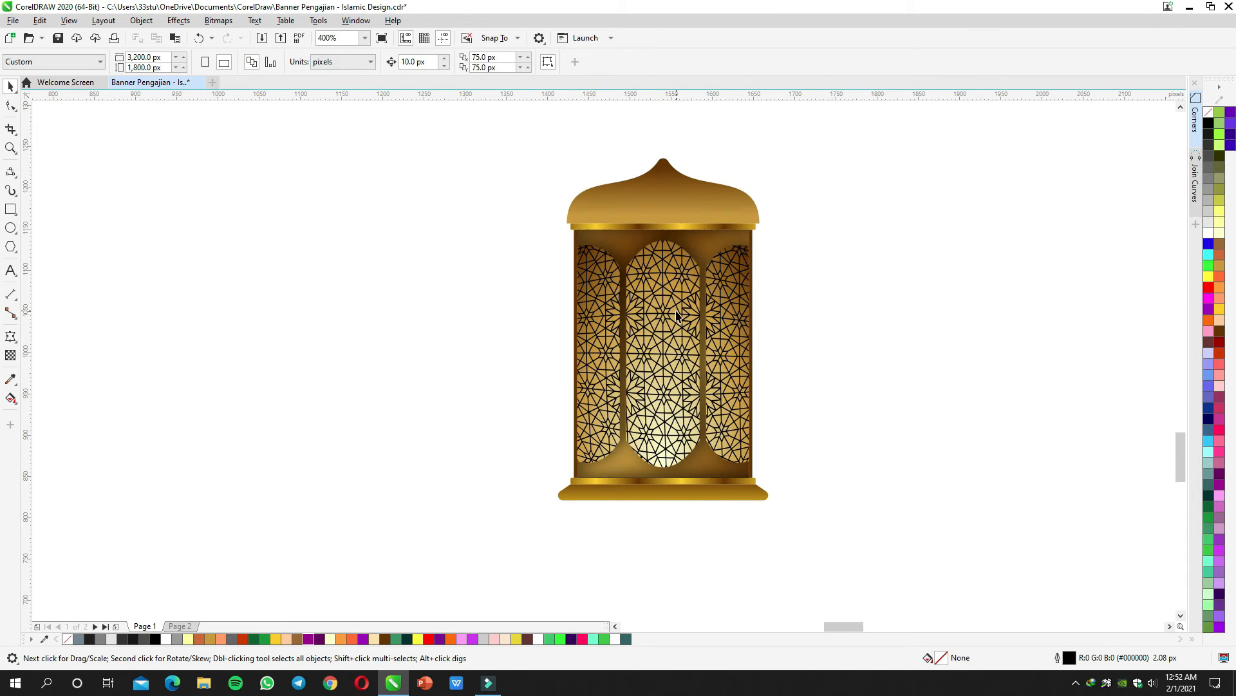
Step: Reopen the clip contents, fill the lattice pattern with white and finish editing
double_click(676, 311)
click(703, 311)
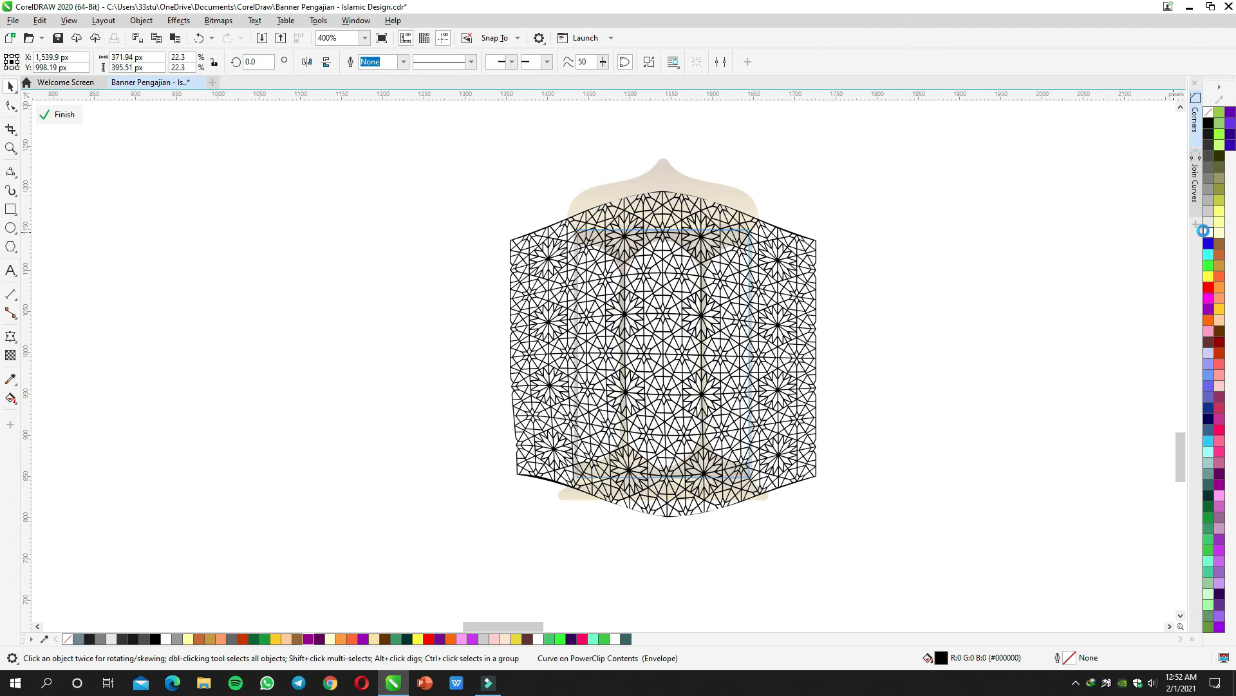
click(10, 355)
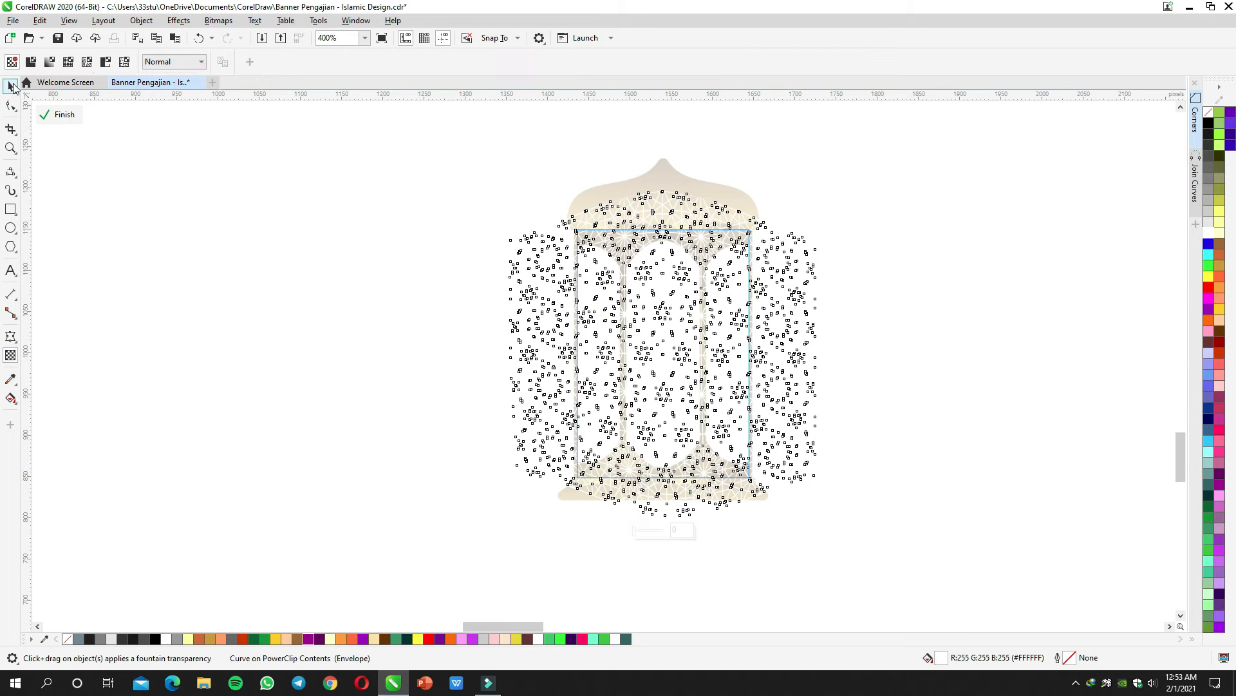
key(space)
ctrl+click(296, 225)
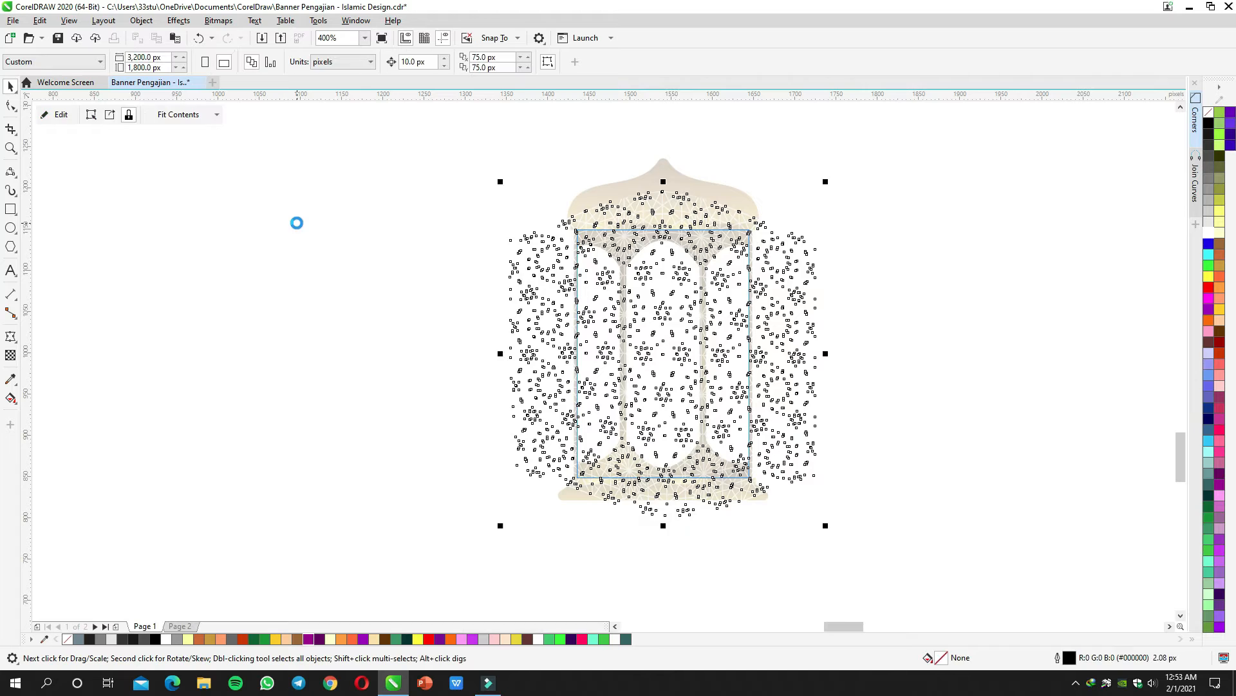
scroll(381, 268, down, 1)
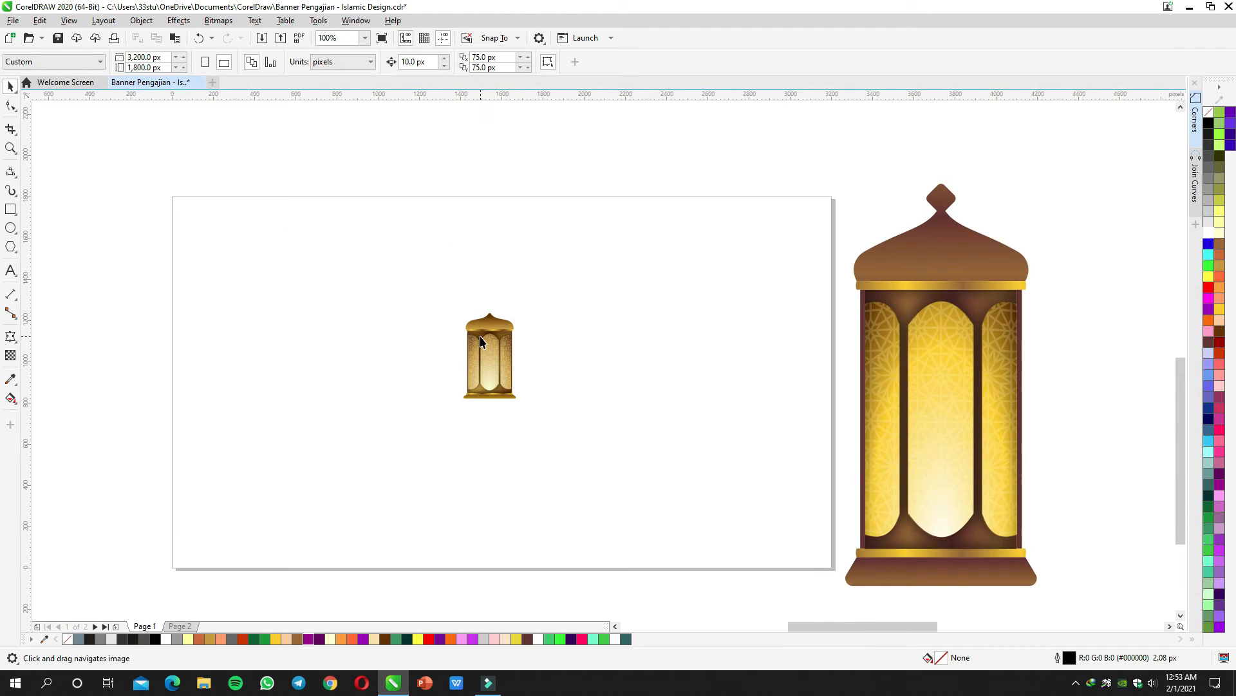
scroll(481, 341, up, 1)
scroll(498, 351, up, 1)
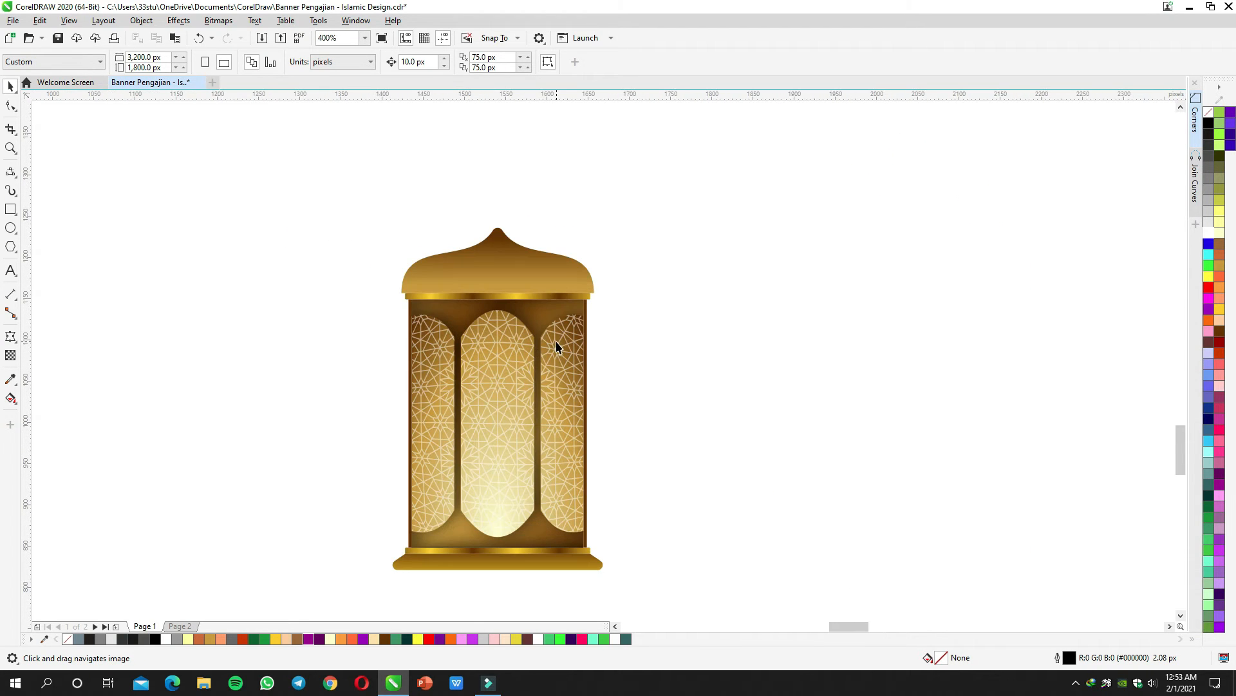
Step: Reopen the clip contents, give the lattice pattern a white 2.08 px outline and finish editing
ctrl+click(557, 341)
click(557, 341)
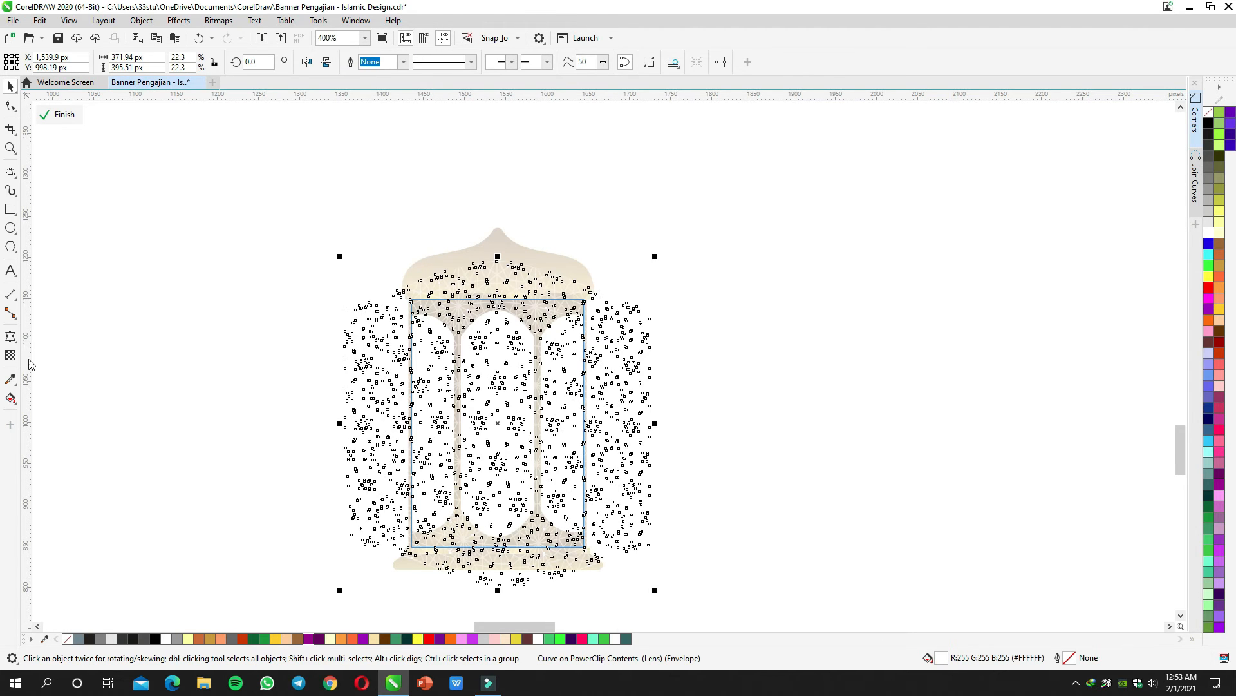
right_click(1212, 235)
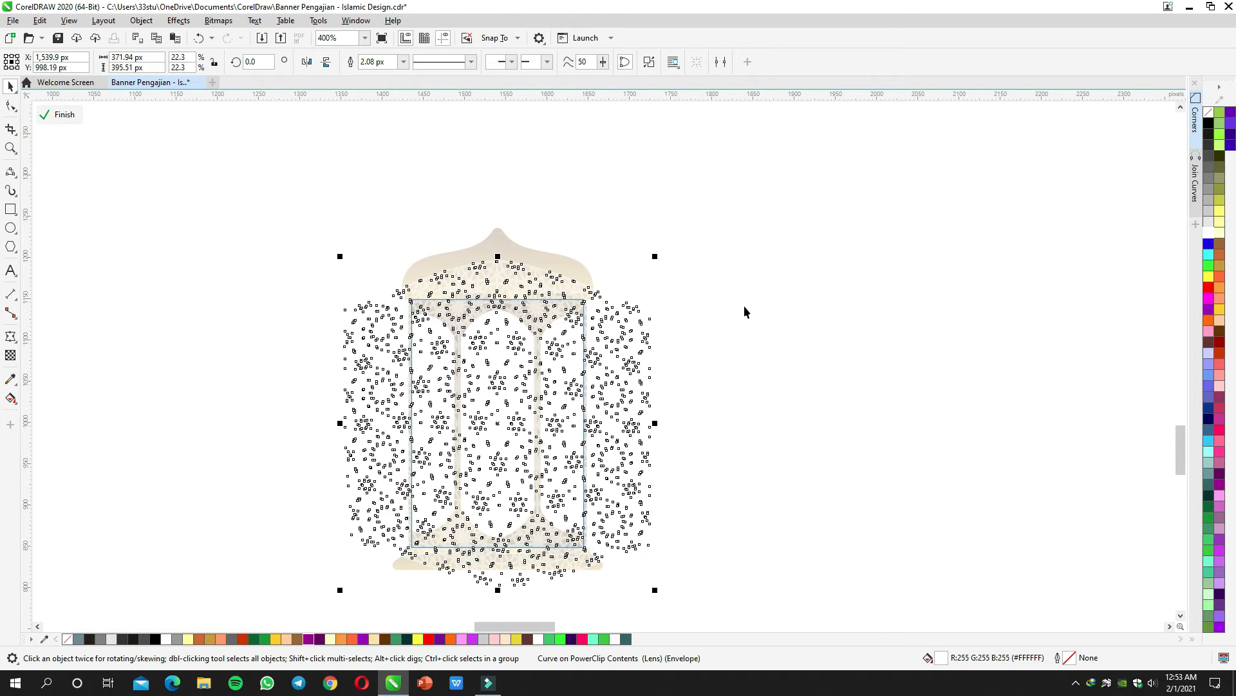
ctrl+click(520, 124)
Step: Reopen the clip contents, apply a uniform transparency of 80 to the lattice pattern and finish editing
ctrl+click(561, 334)
click(10, 355)
click(31, 62)
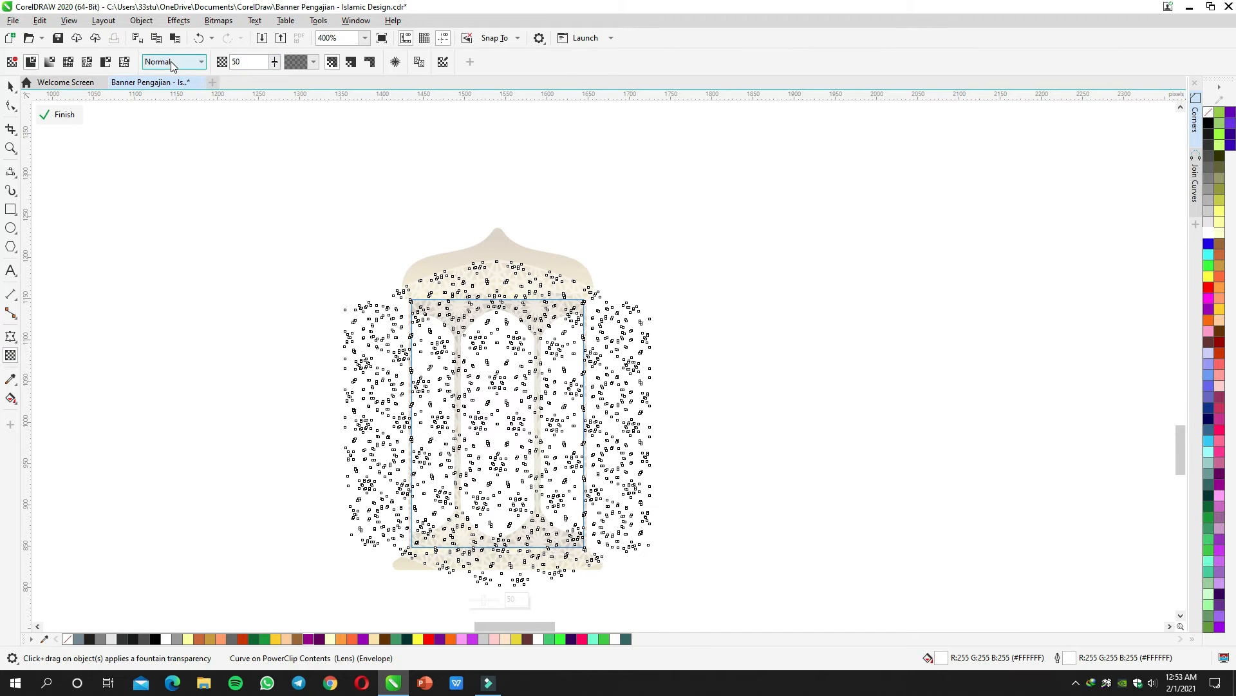
drag(257, 62, 207, 64)
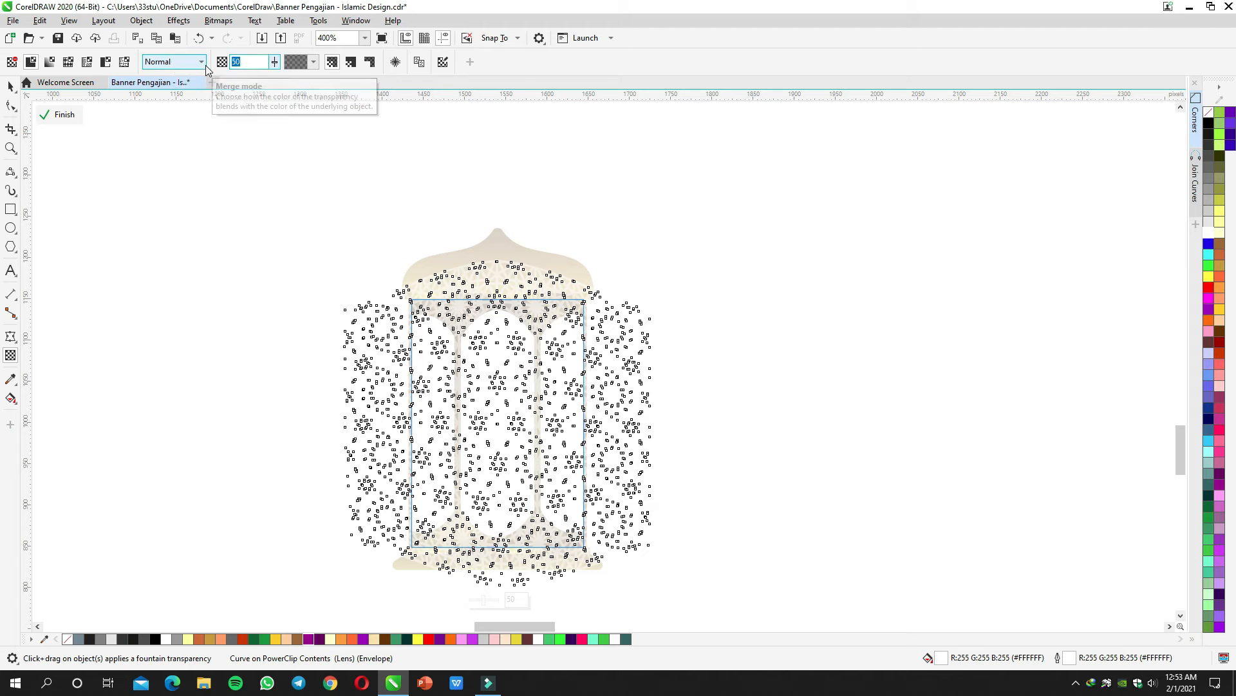
text(80)
key(Return)
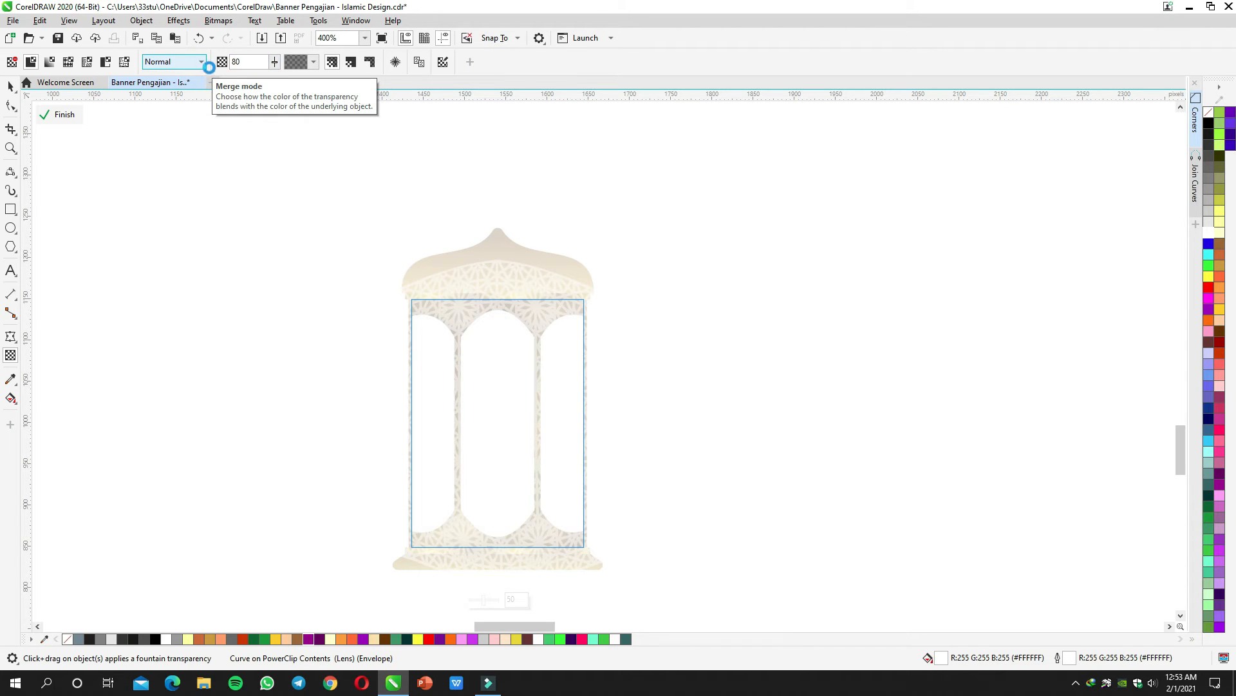
key(space)
ctrl+click(299, 190)
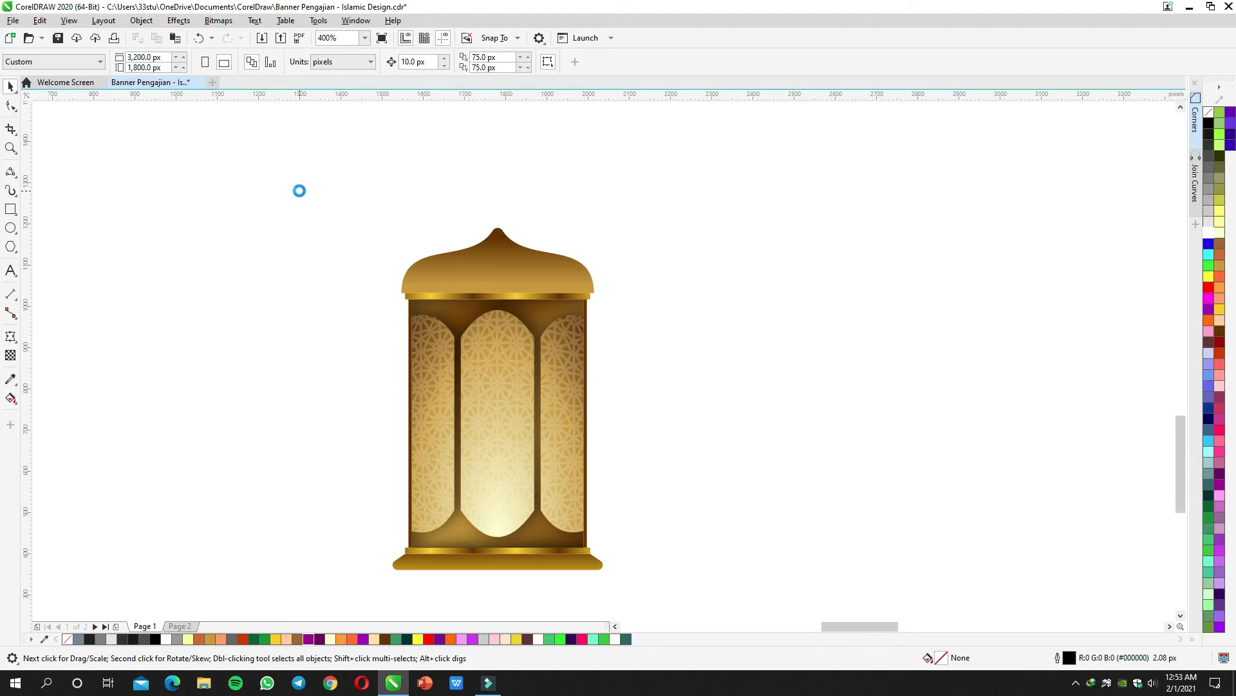
Step: Draw a small circle centred on the tip of the lantern's roof and merge it with the roof as a finial
scroll(299, 191, down, 2)
drag(320, 191, 404, 304)
scroll(431, 352, up, 1)
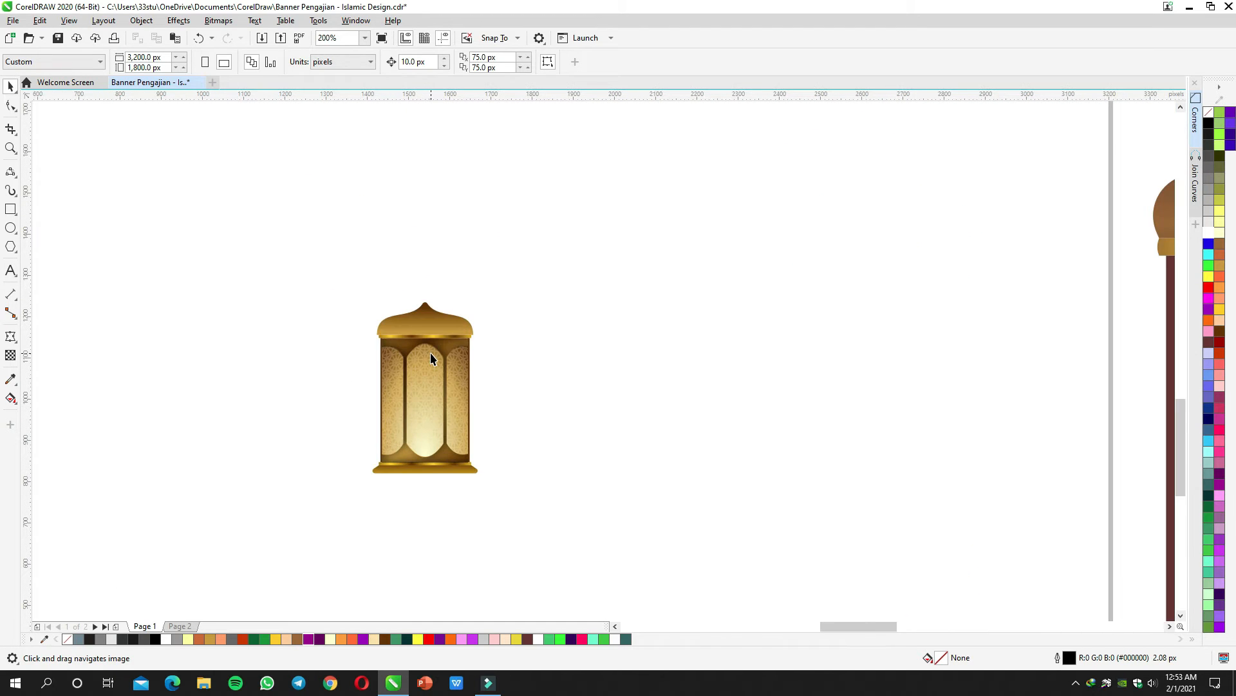
scroll(430, 353, down, 1)
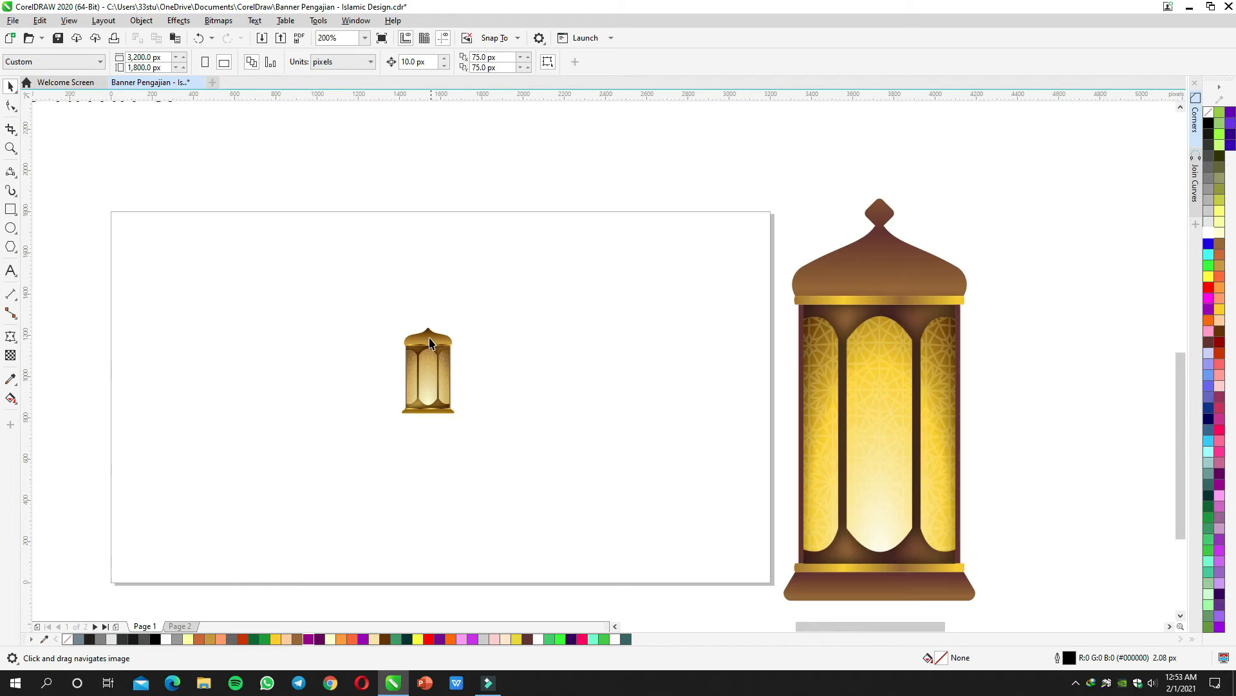
scroll(436, 308, up, 3)
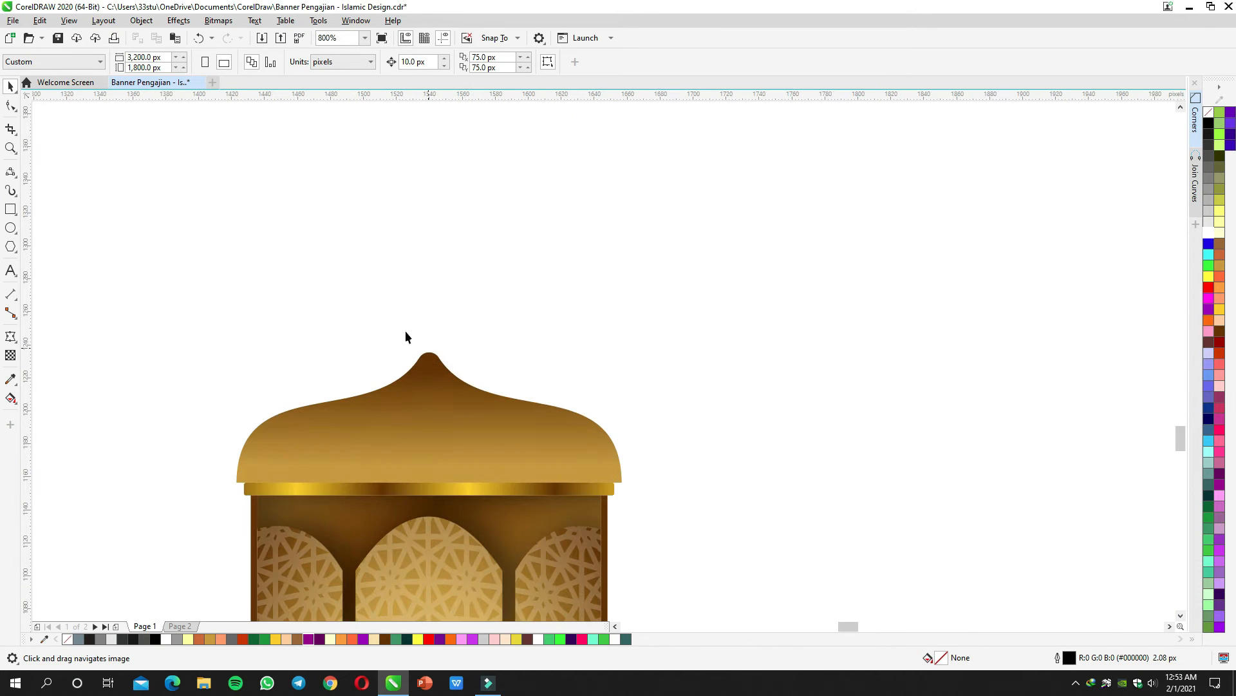
click(12, 226)
mouse_move(344, 294)
mouse_down()
mouse_move(406, 354)
mouse_move(438, 353)
mouse_up()
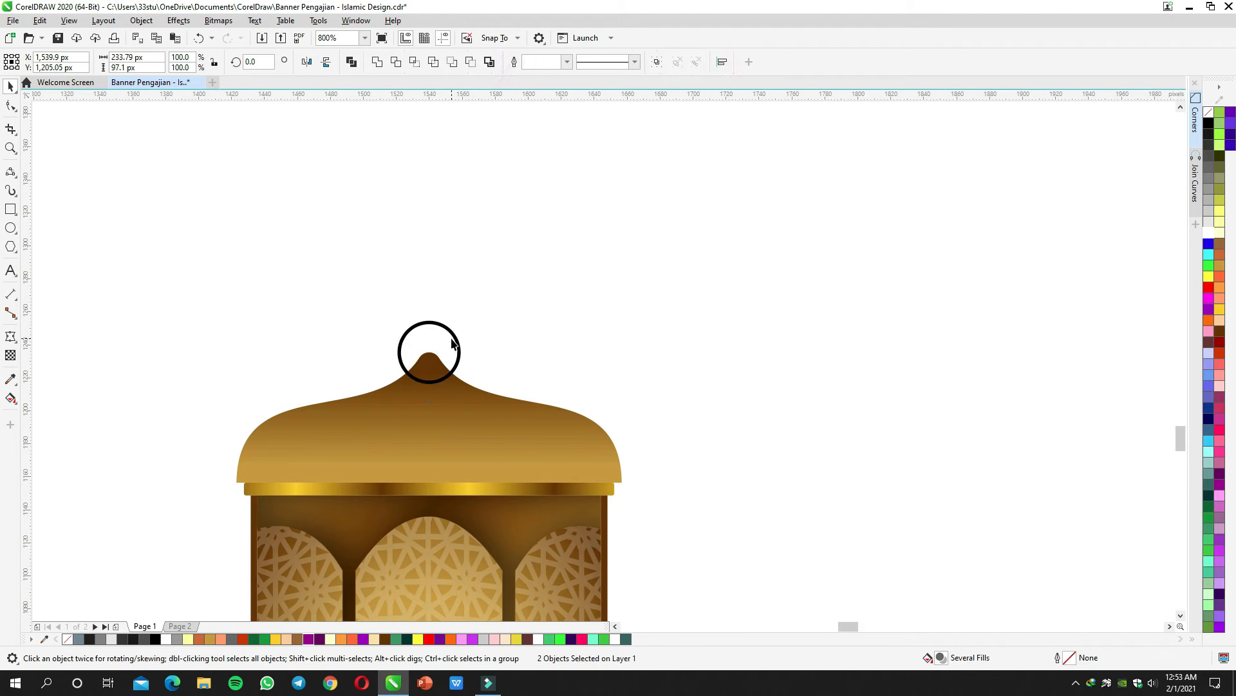
shift+click(470, 407)
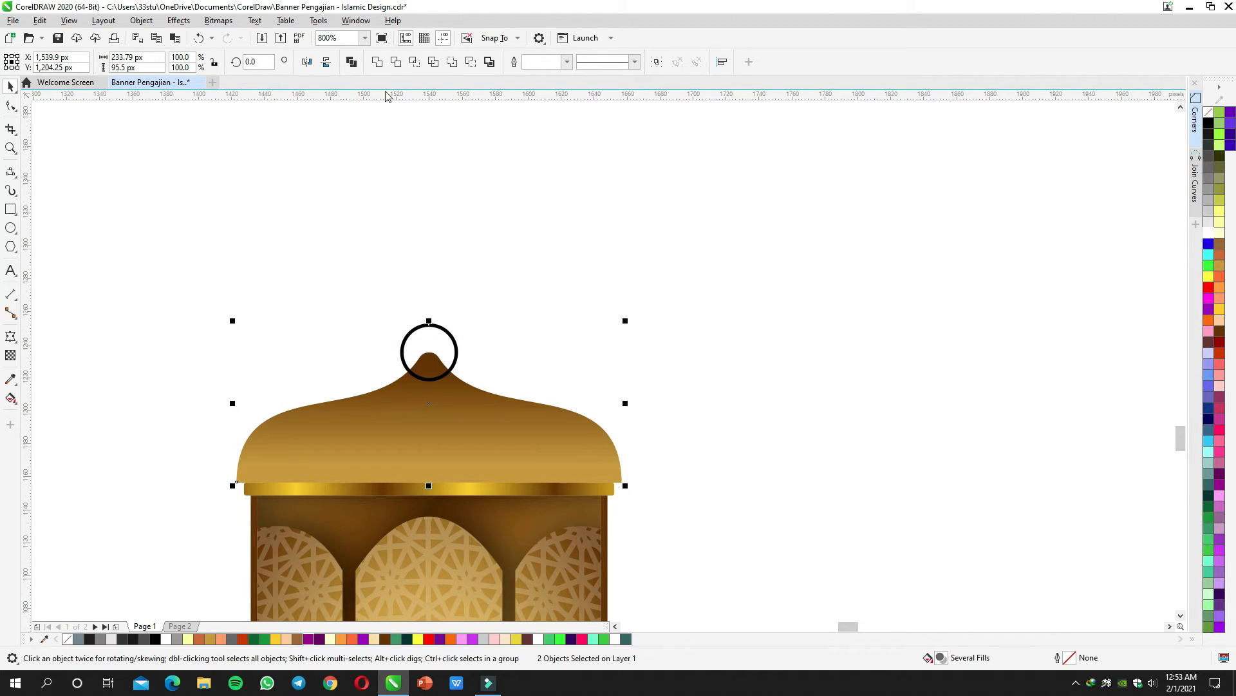
key(ctrl+l)
scroll(458, 241, down, 5)
Step: Group the whole lantern, scale it up to about 527 × 890 px and move it off the page to its left side
click(458, 241)
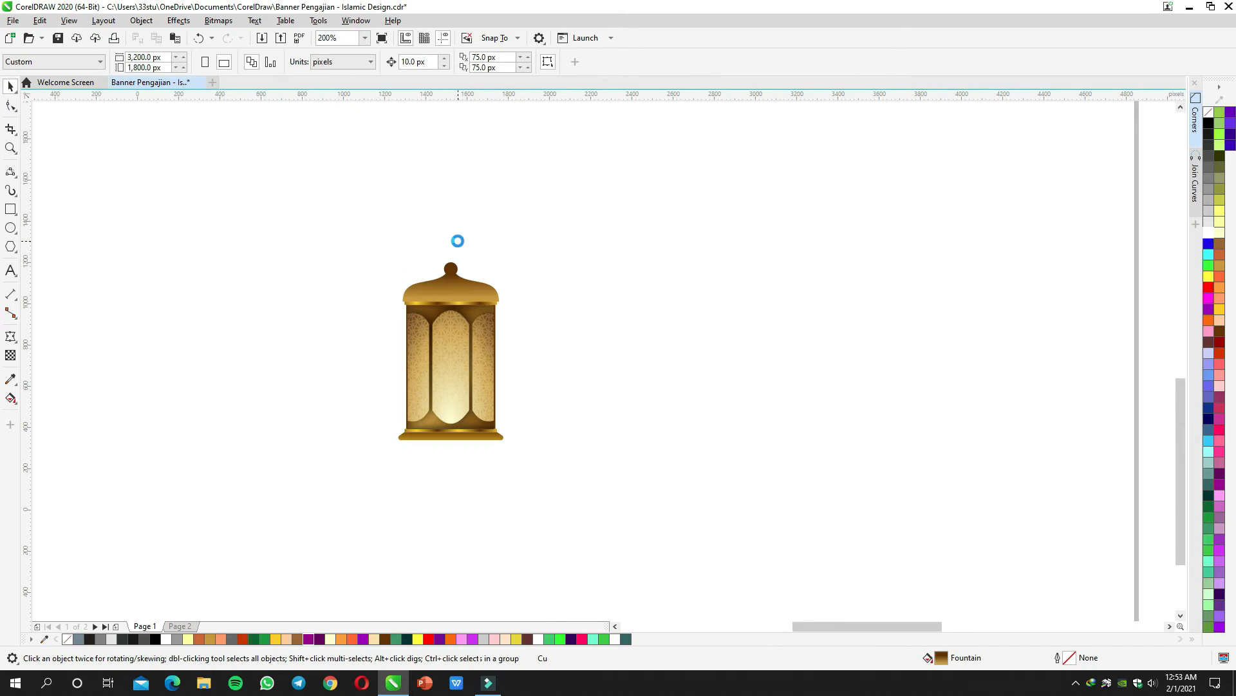
drag(521, 377, 522, 376)
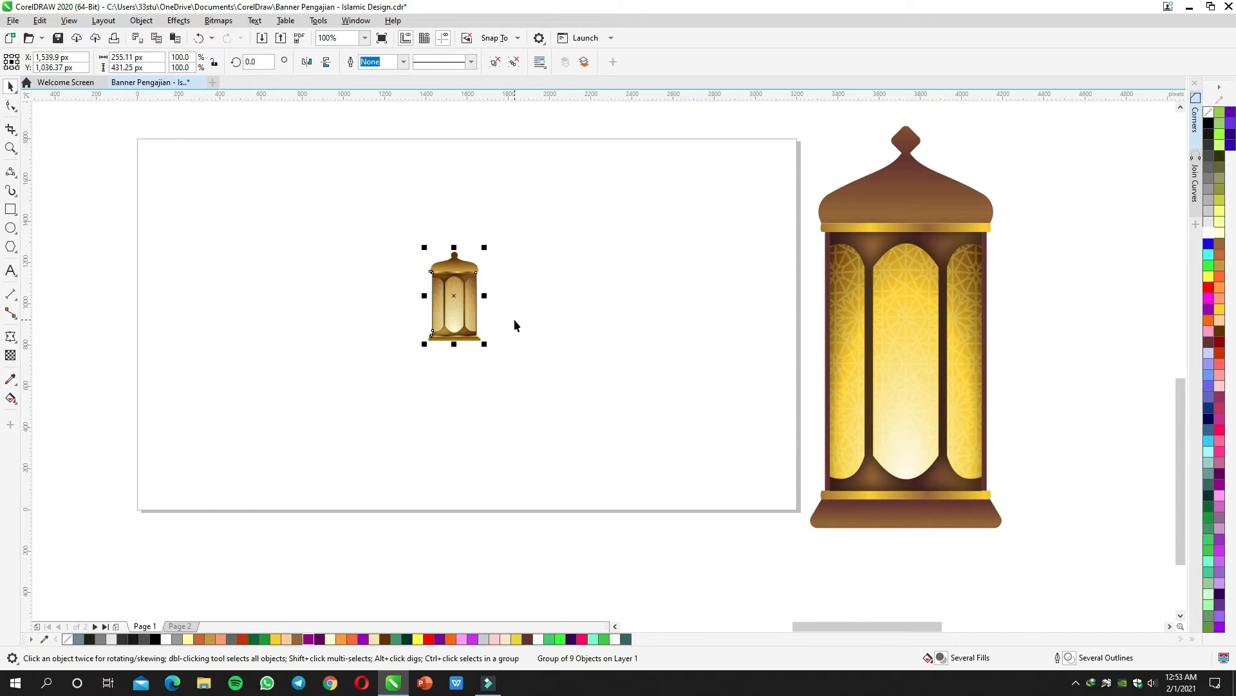
scroll(514, 319, down, 1)
drag(537, 296, 214, 357)
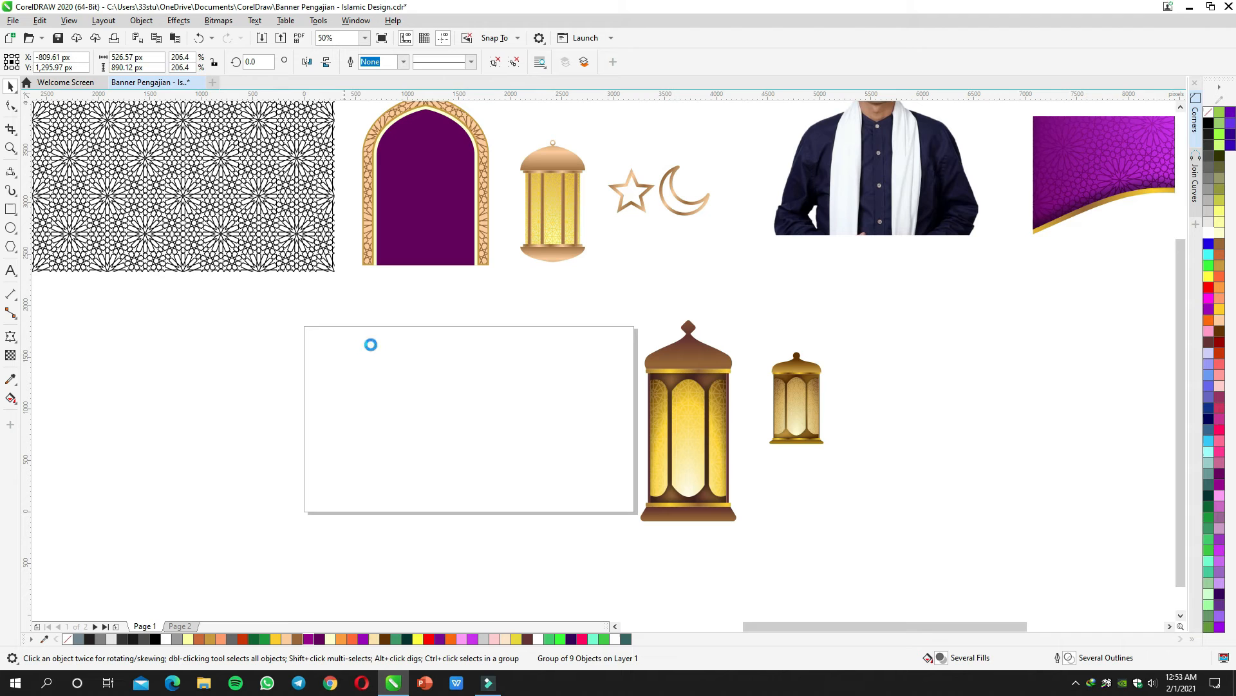
Step: Move the reference lantern away from the page's right edge
click(632, 323)
scroll(628, 322, down, 1)
click(660, 371)
drag(659, 370, 575, 147)
scroll(619, 257, up, 2)
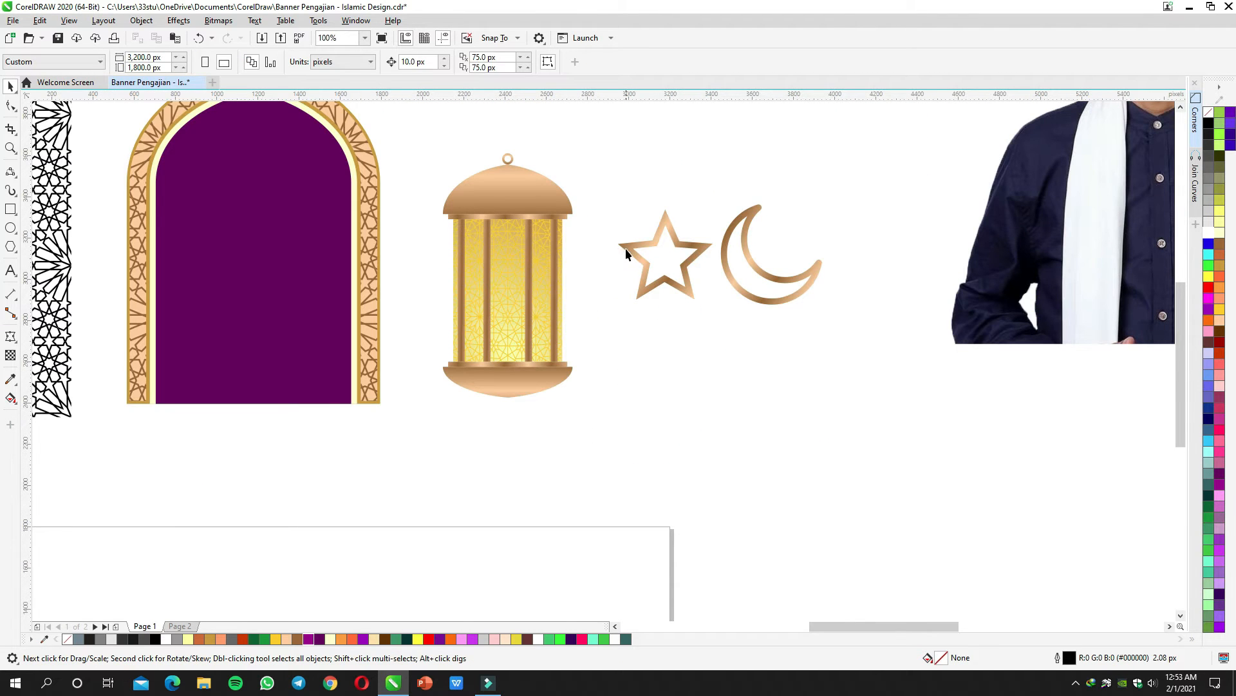
Step: Draw a five-sided polygon about 467 × 444 px on the page below the reference star and lantern
click(628, 247)
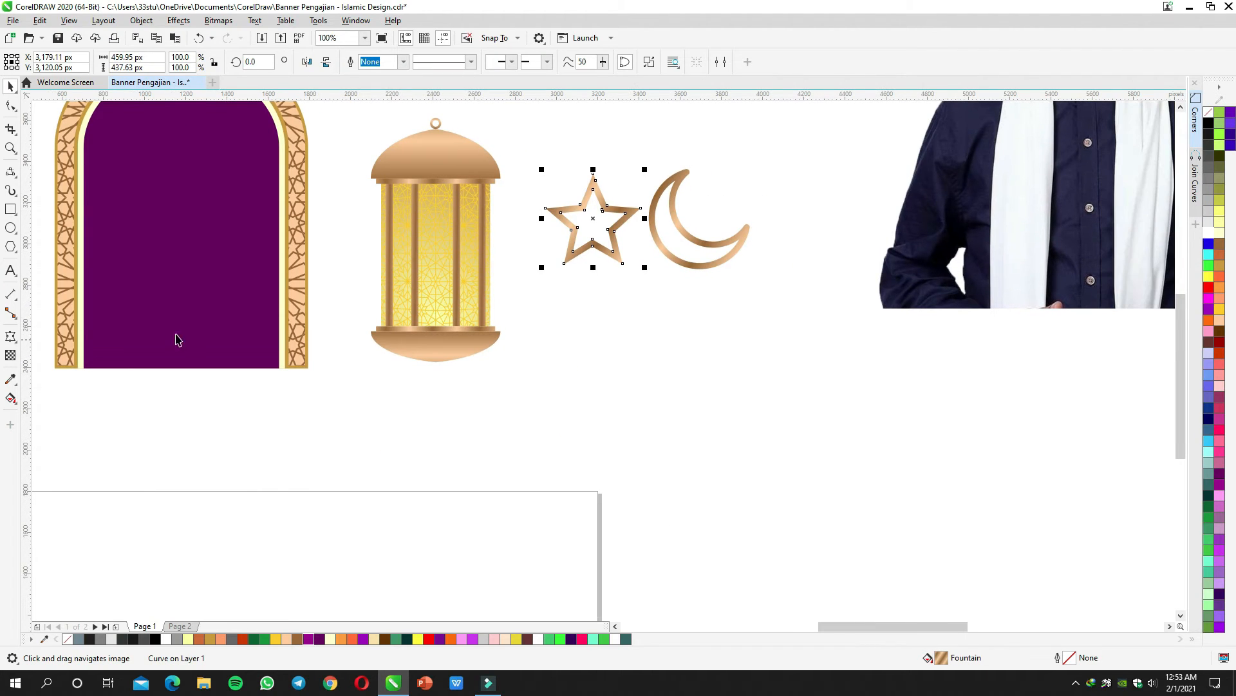
click(14, 247)
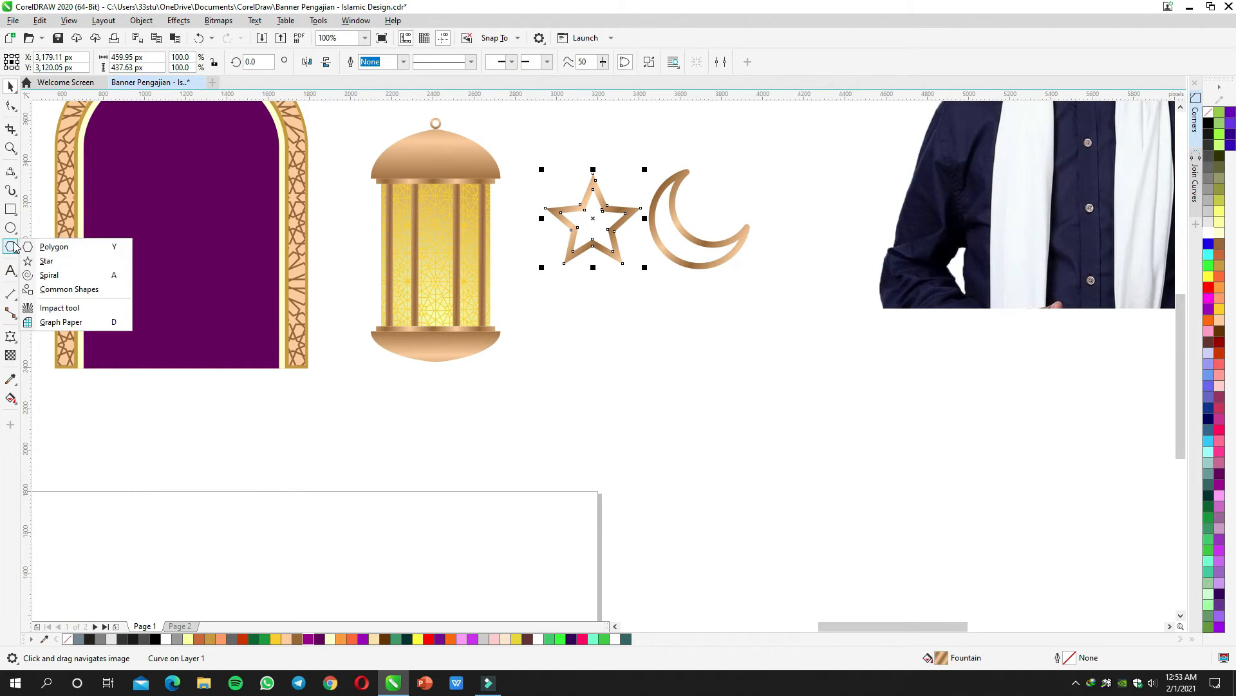
click(49, 250)
scroll(405, 278, down, 2)
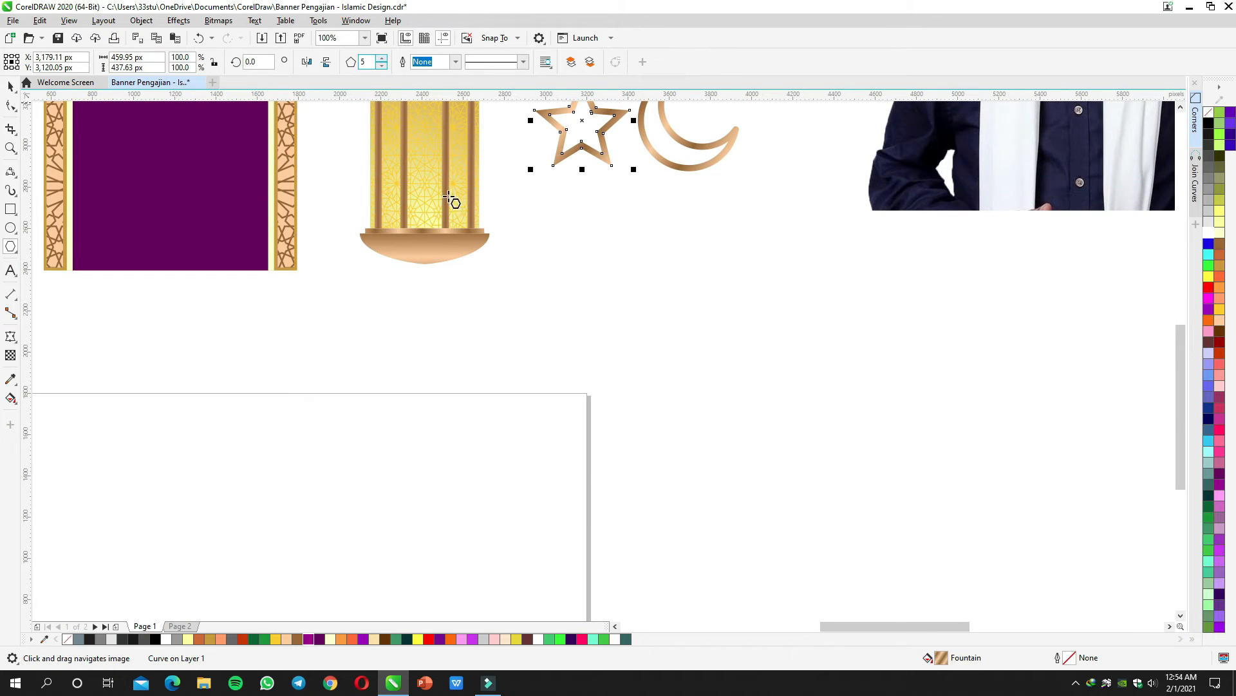
scroll(483, 226, down, 3)
drag(382, 330, 486, 429)
key(space)
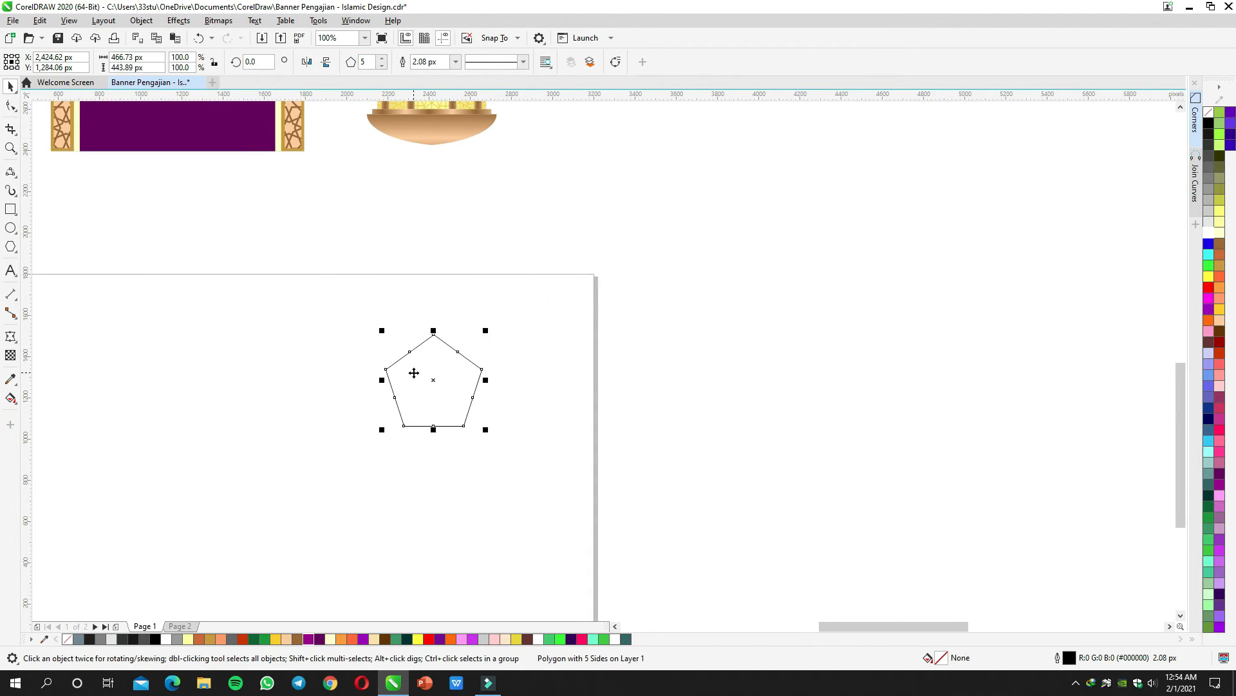
Step: Reshape the pentagon into a five-pointed star by pulling its side midpoints inward
scroll(414, 373, up, 2)
click(11, 107)
drag(407, 331, 434, 370)
key(space)
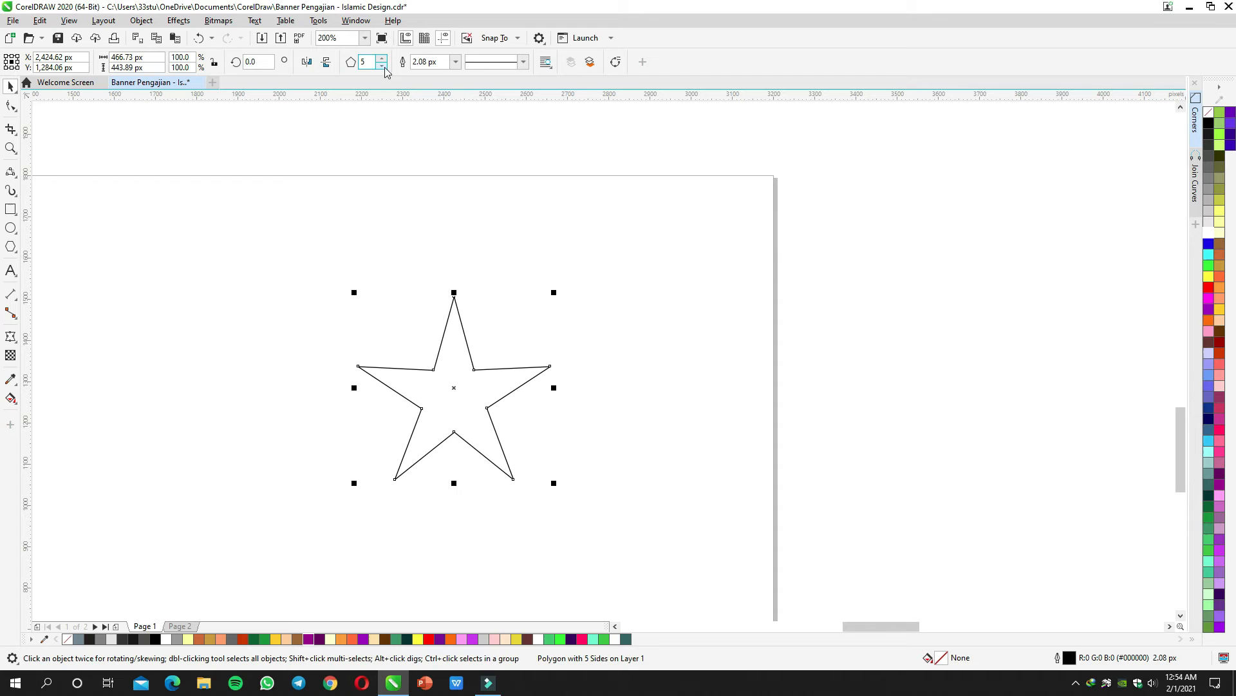
Step: Try a 10 px outline on the star and set its outline width to 30 px
text(10)
key(Return)
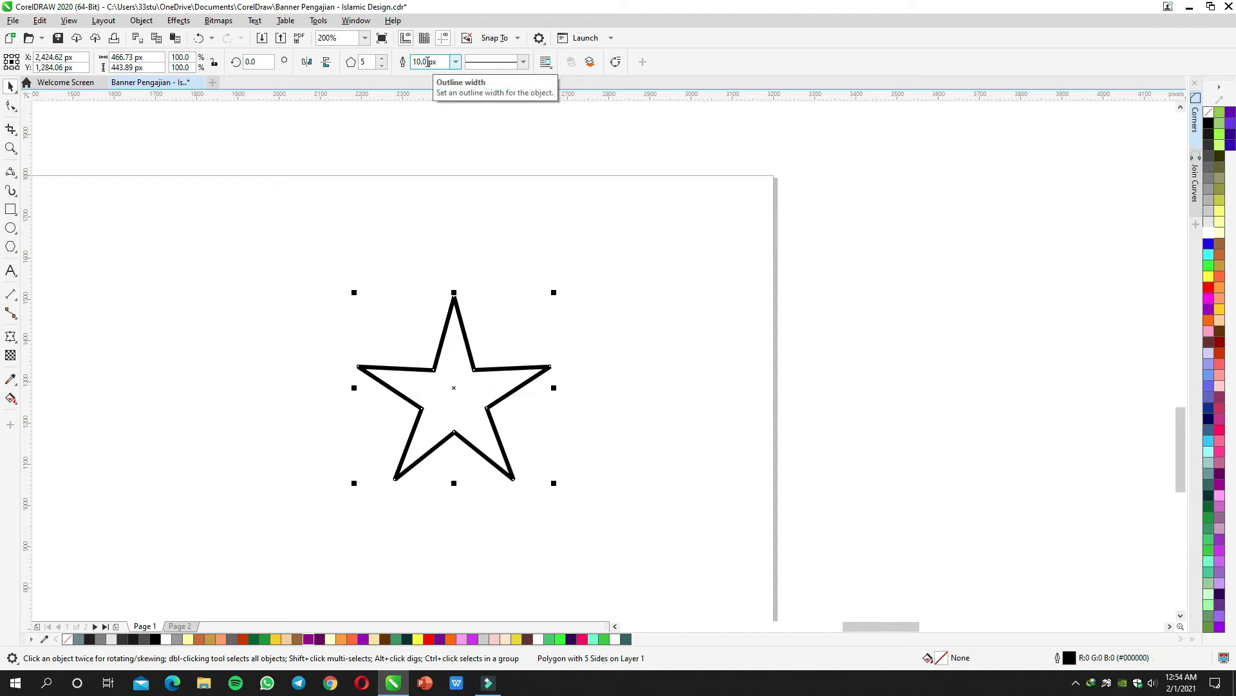
double_click(427, 62)
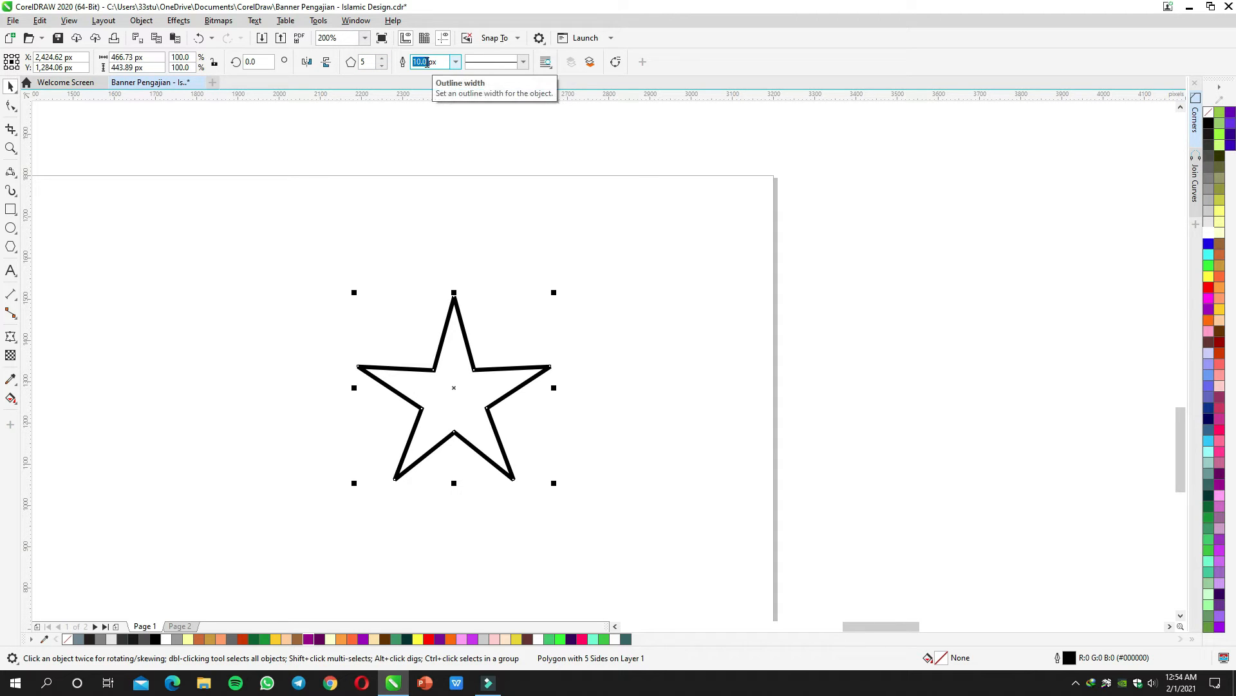
text(30)
key(Return)
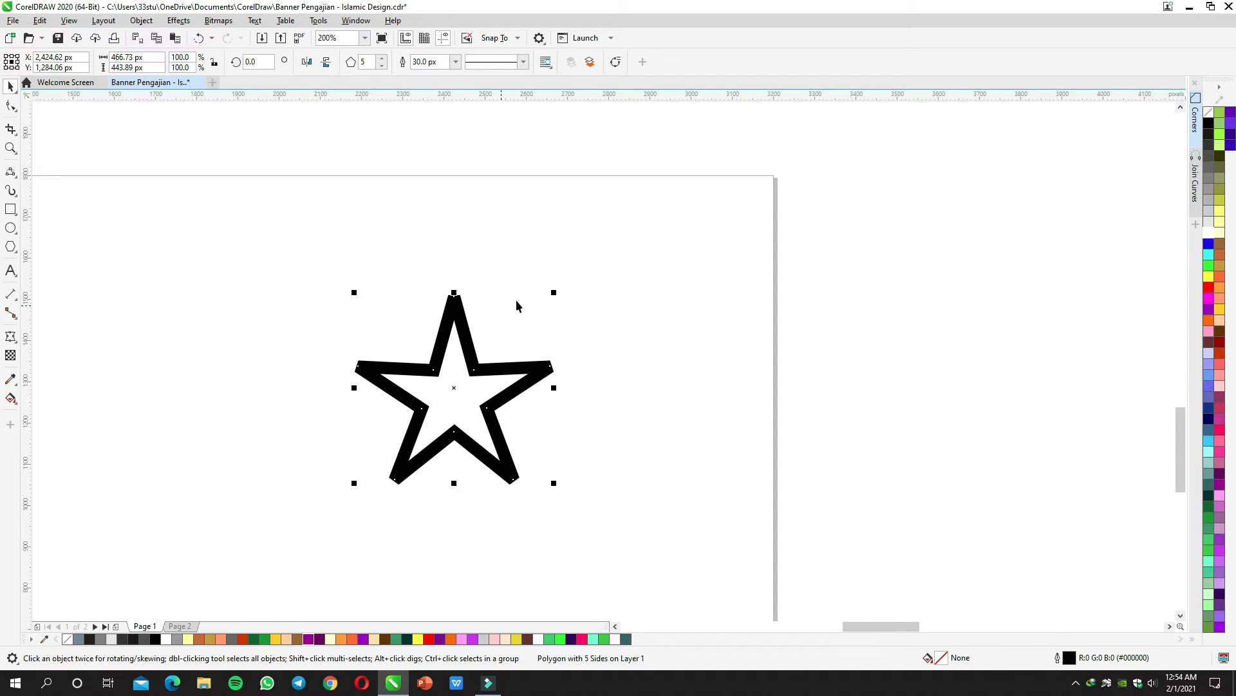
Step: Give the star's 30 px outline round corners and round line caps
key(F12)
drag(601, 228, 753, 216)
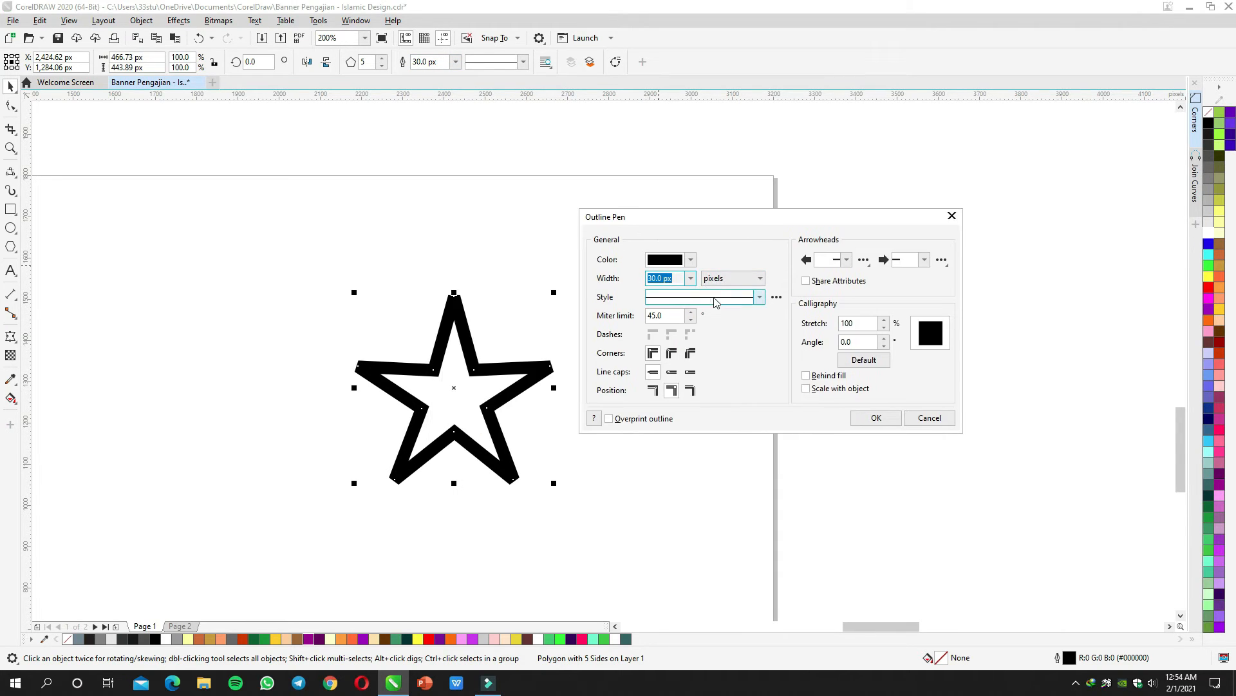
click(672, 352)
click(672, 371)
click(876, 418)
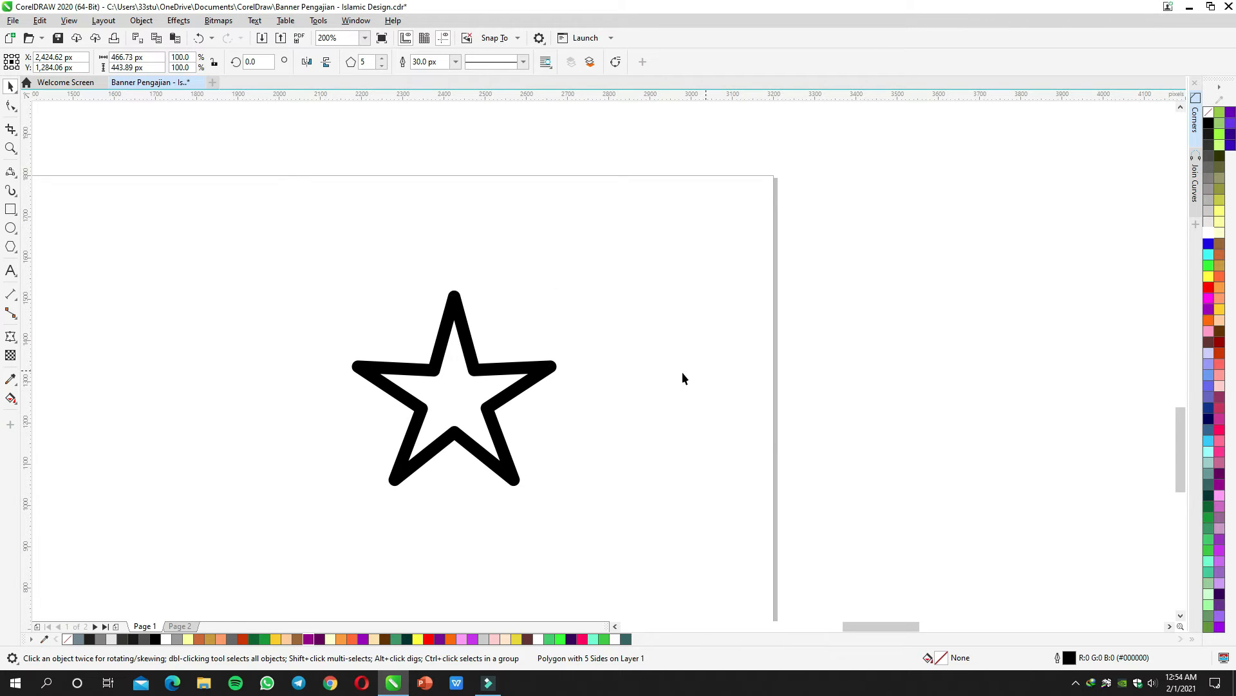
click(682, 378)
Step: Convert the star's outline to an object and move it toward the page's right edge
click(595, 331)
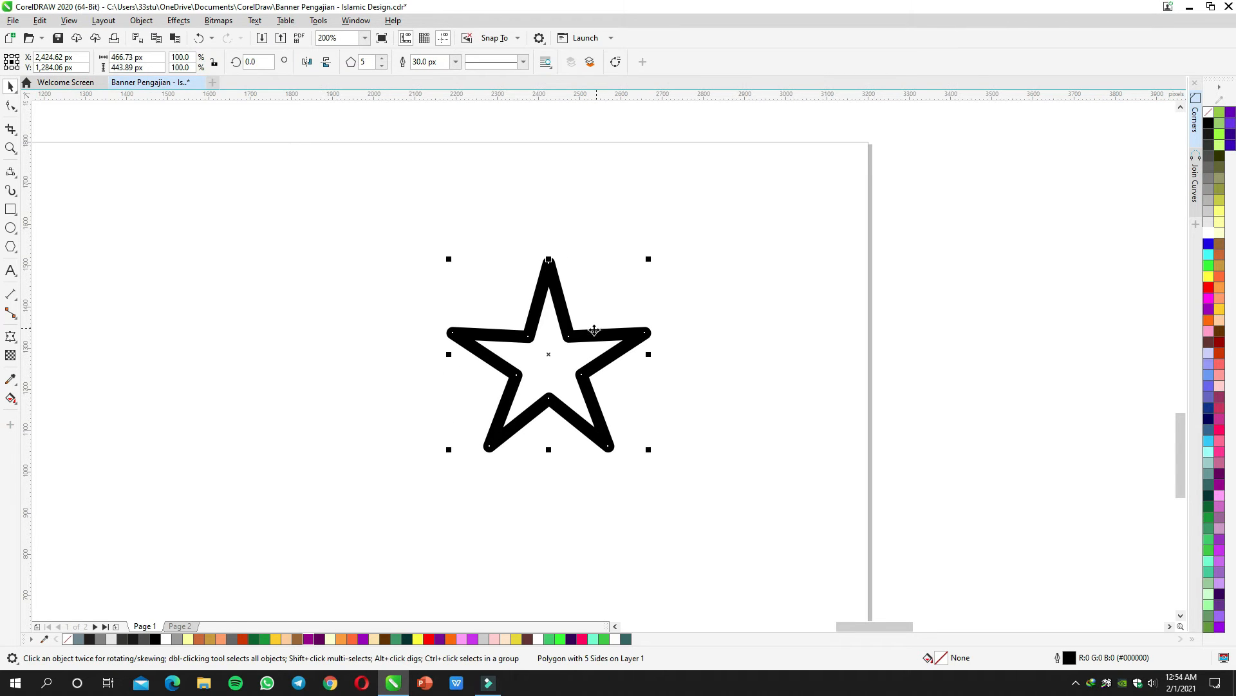
click(141, 20)
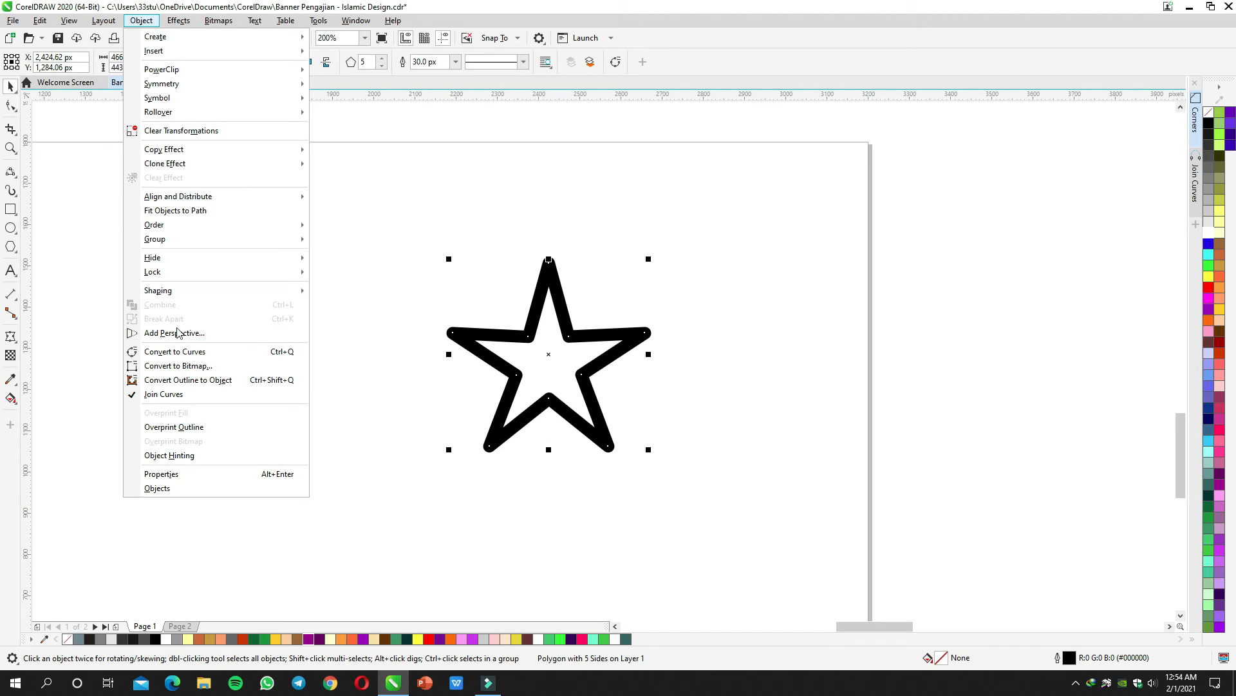
click(172, 381)
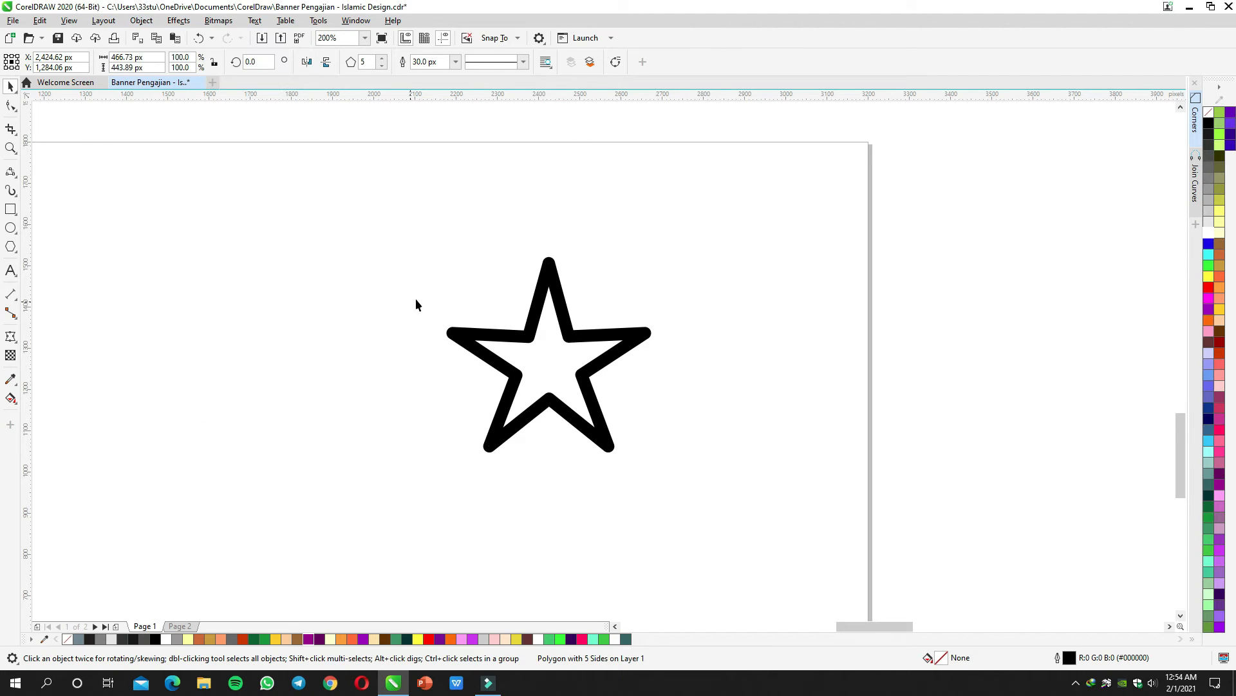
click(508, 294)
scroll(507, 294, down, 1)
drag(526, 290, 652, 279)
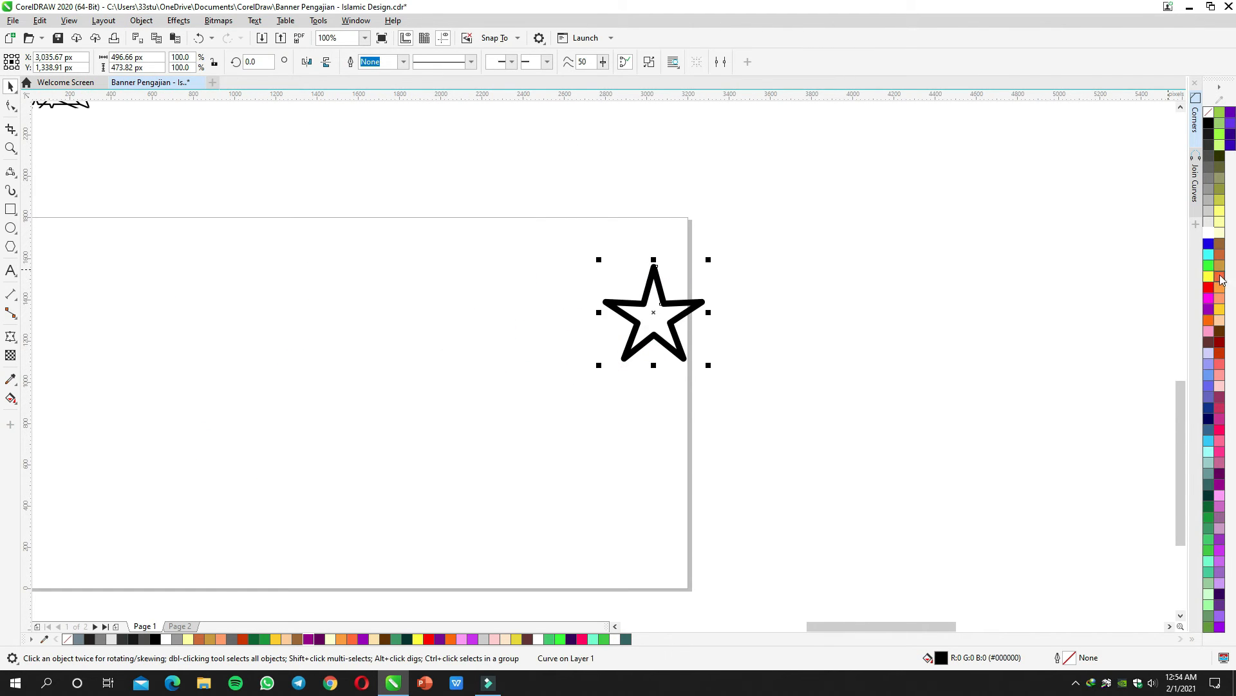
Step: Fill the outlined star with orange (#FF6633) and place it below the small lantern beside the page
click(1222, 279)
scroll(939, 279, down, 1)
drag(796, 298, 402, 384)
scroll(576, 341, down, 1)
click(850, 152)
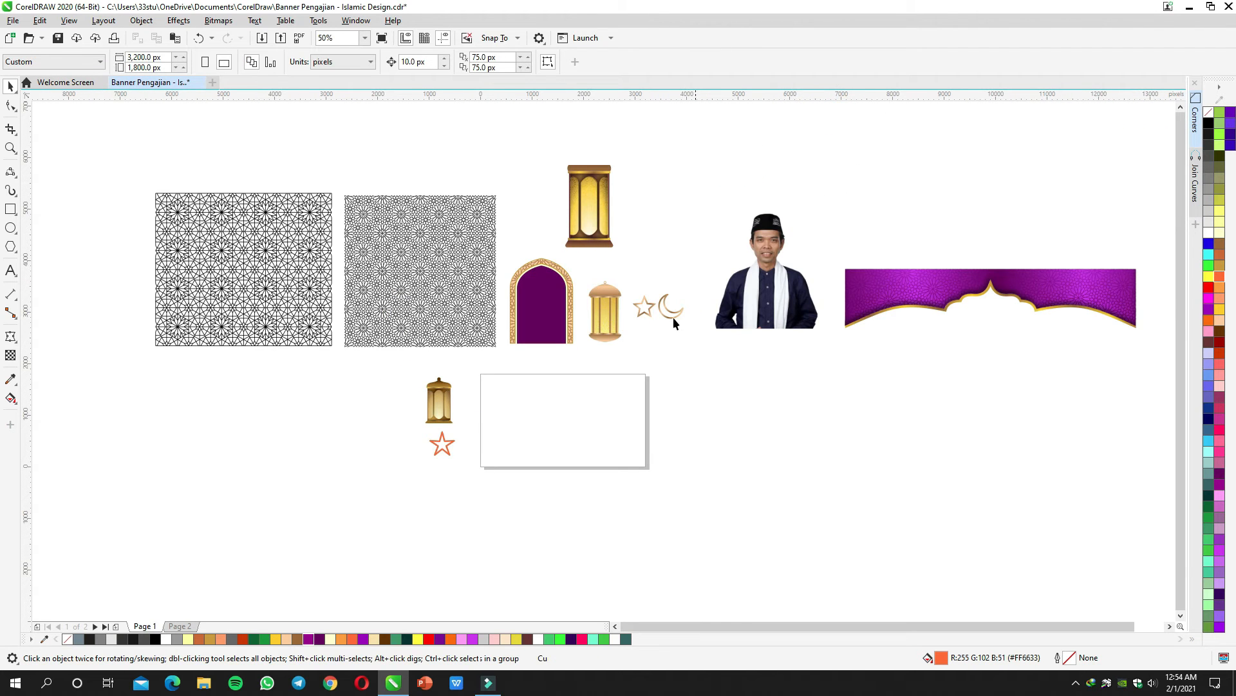
Step: Draw a circle about 469 px in diameter below the reference star and crescent moon
scroll(664, 314, up, 1)
click(664, 315)
scroll(657, 338, up, 1)
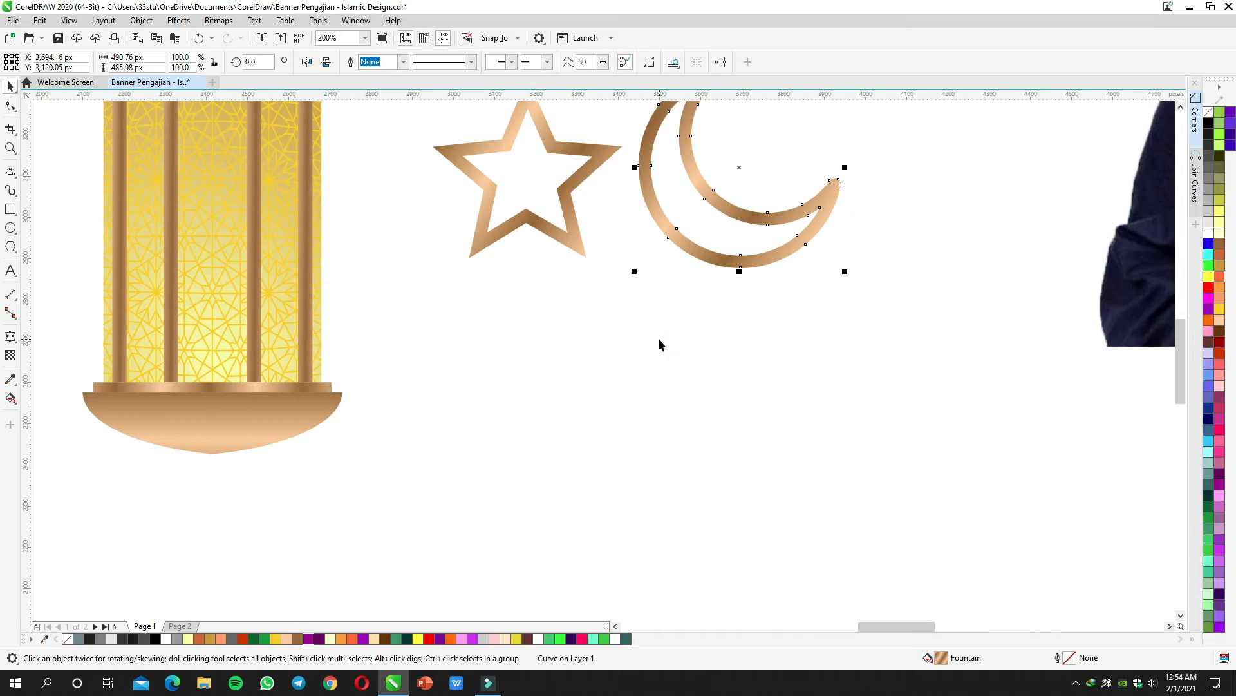
drag(659, 341, 515, 287)
click(505, 292)
scroll(506, 292, down, 1)
click(10, 228)
drag(441, 334, 538, 431)
key(space)
scroll(485, 369, up, 1)
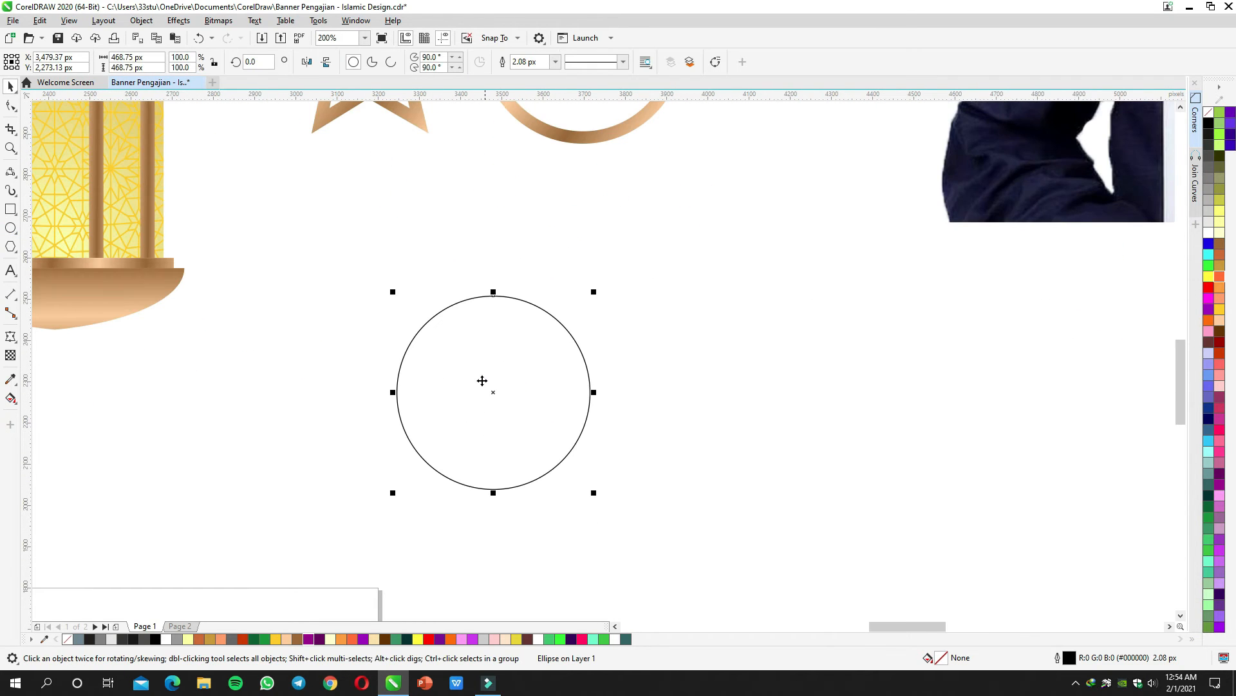
Step: Add a slightly smaller copy of the circle, offset up and to the right of the original
drag(533, 372, 549, 355)
drag(632, 249, 621, 259)
drag(553, 340, 550, 348)
Step: Trim the large circle with the smaller one and delete the smaller circle, leaving a crescent
shift+click(431, 429)
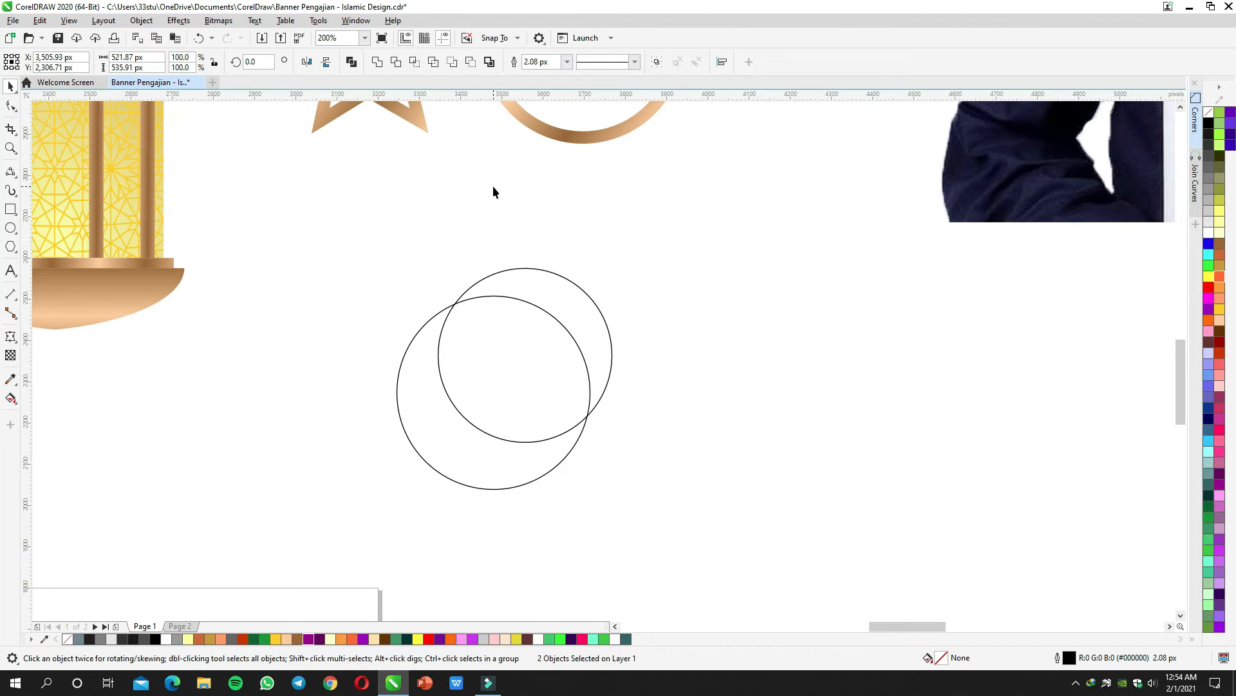
click(527, 269)
key(Delete)
Step: Set the crescent's outline width to 30 px and convert the outline to an object
click(441, 361)
click(366, 61)
text(30)
key(Return)
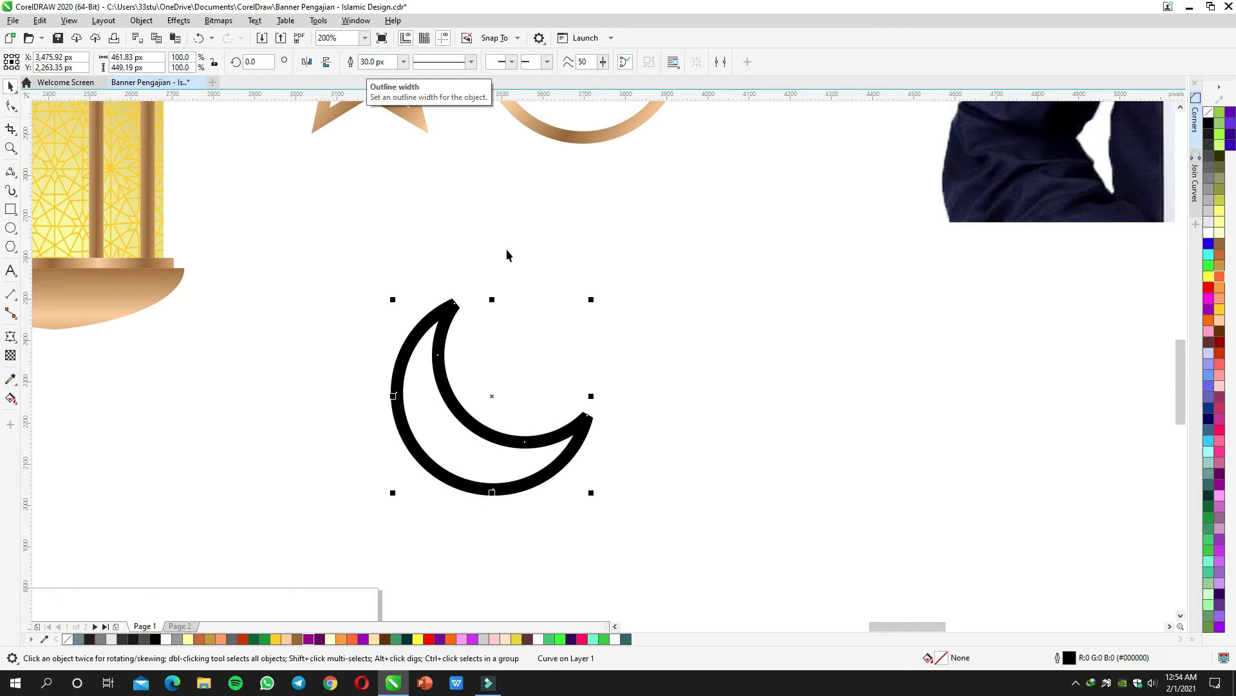
click(462, 362)
scroll(463, 362, down, 2)
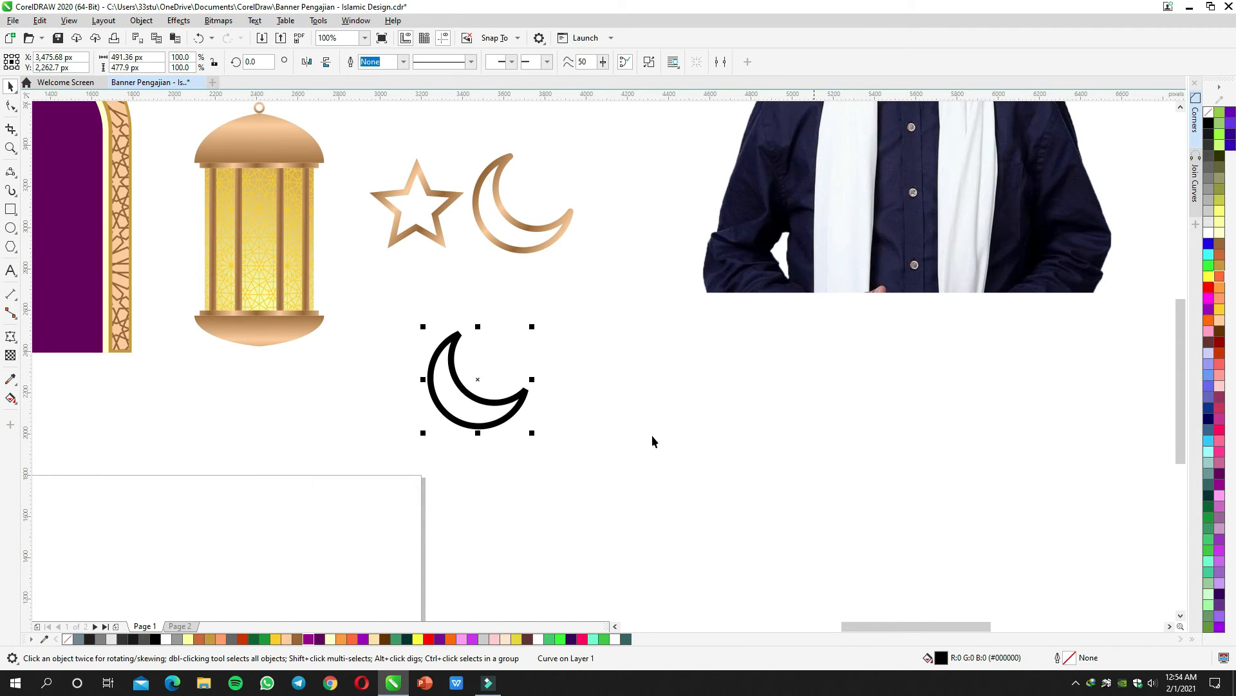
Step: Fill the outlined crescent with orange and place it next to the orange star beside the page
click(451, 638)
scroll(684, 353, down, 2)
drag(330, 483, 331, 484)
click(441, 465)
drag(490, 462, 447, 441)
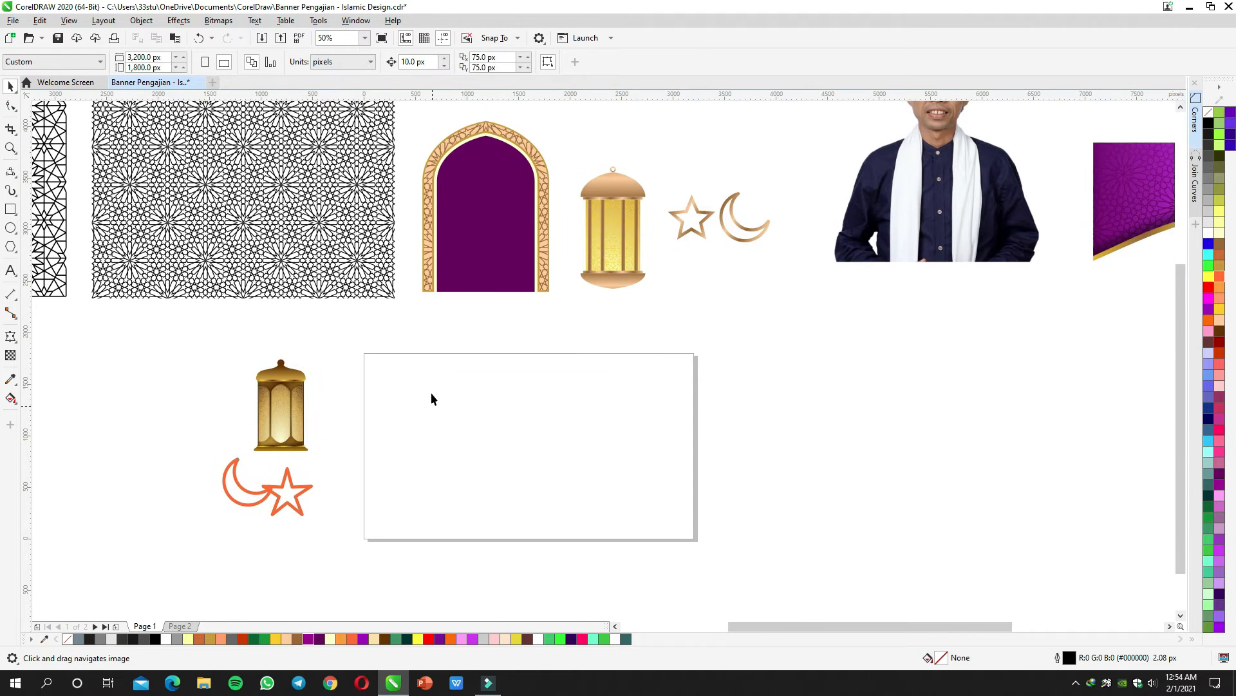
Step: Cut the small lantern, the orange crescent and the orange star from page 1
scroll(411, 397, up, 2)
scroll(436, 320, down, 2)
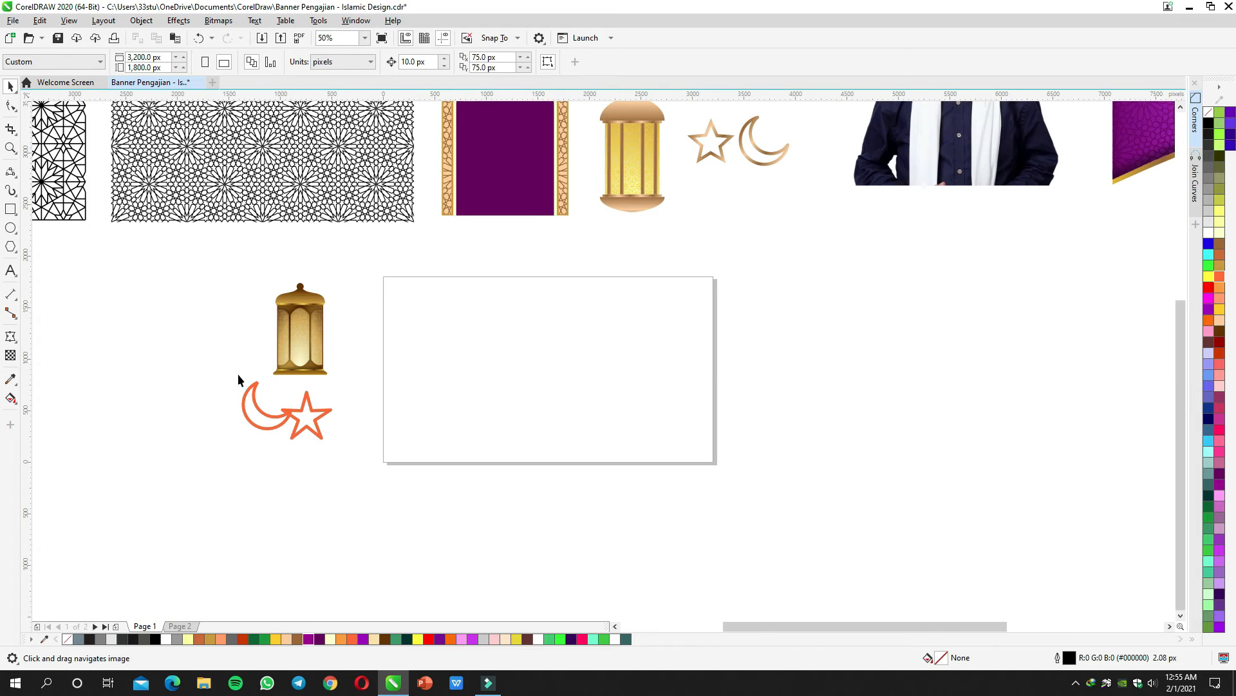
drag(404, 462, 404, 462)
key(Delete)
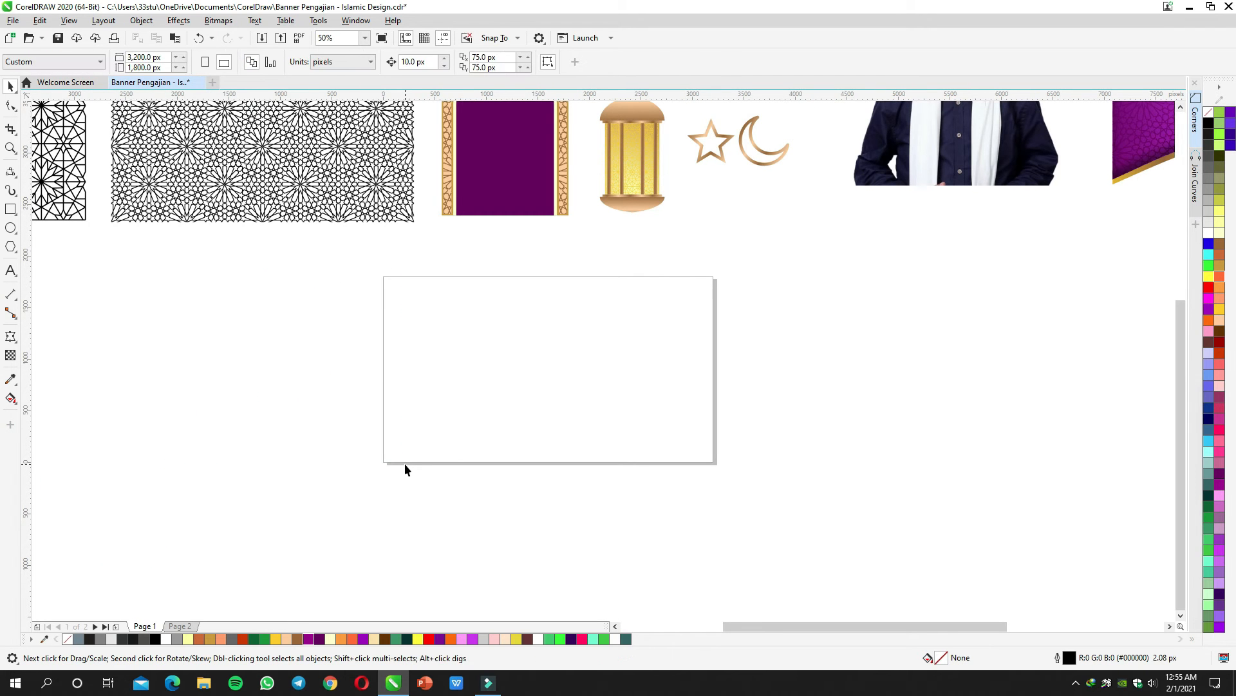
Step: Insert one 3,200 × 1,800 px page after page 2 and paste the lantern, crescent and star beside it
key(Page_Down)
key(Page_Down)
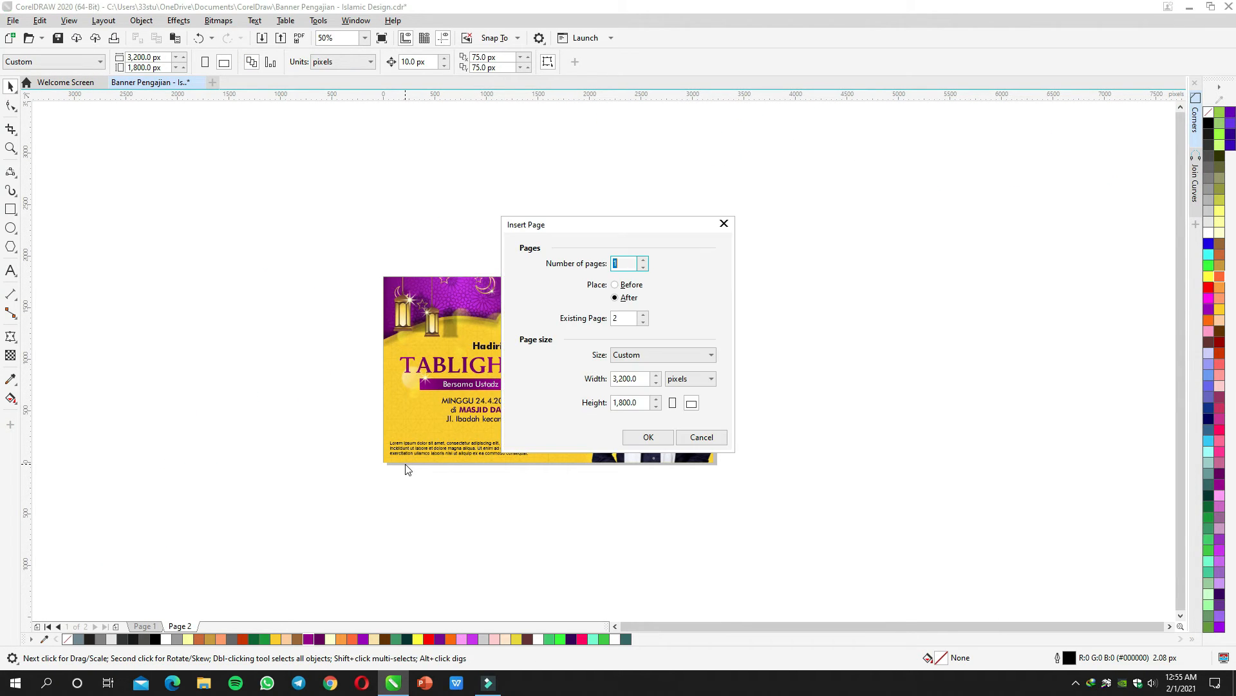
key(Return)
key(ctrl+v)
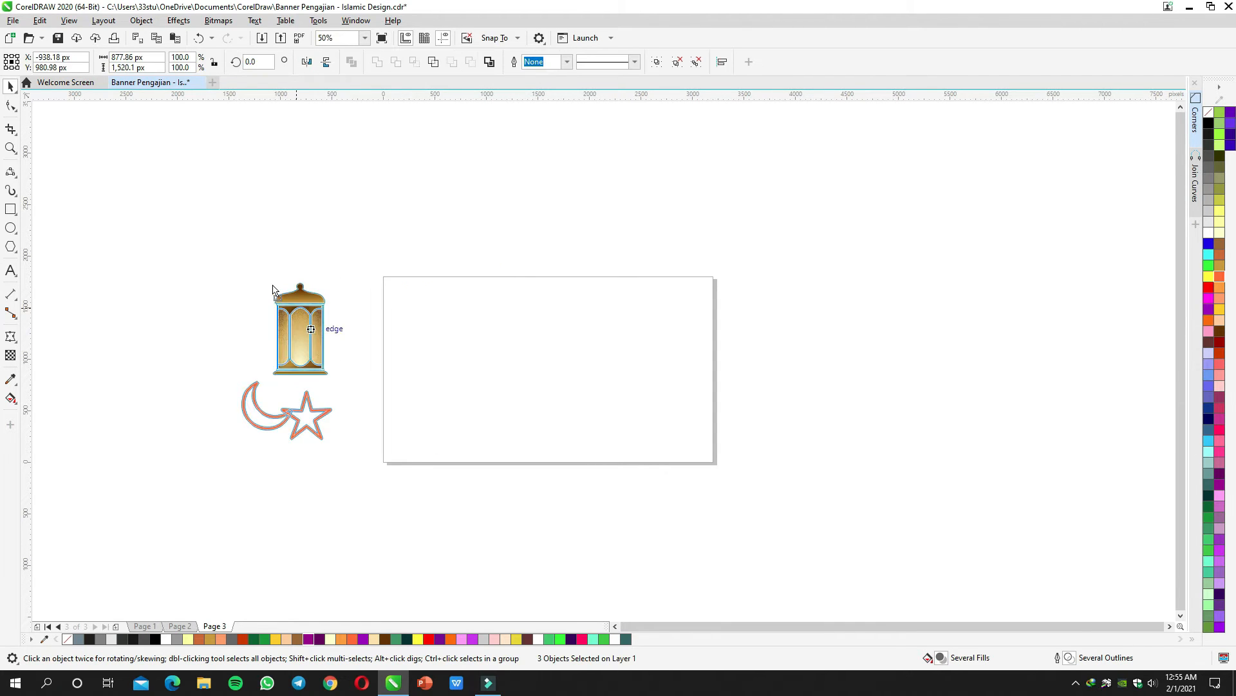
click(452, 320)
scroll(508, 335, up, 2)
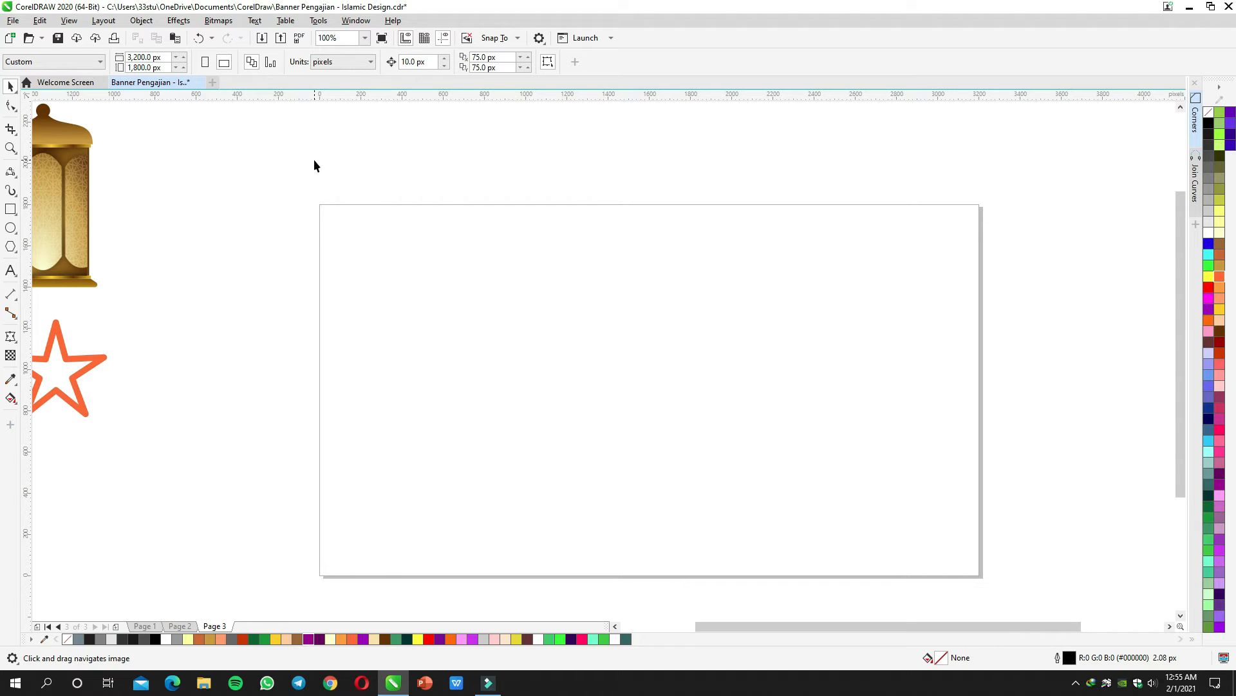
drag(577, 243, 528, 245)
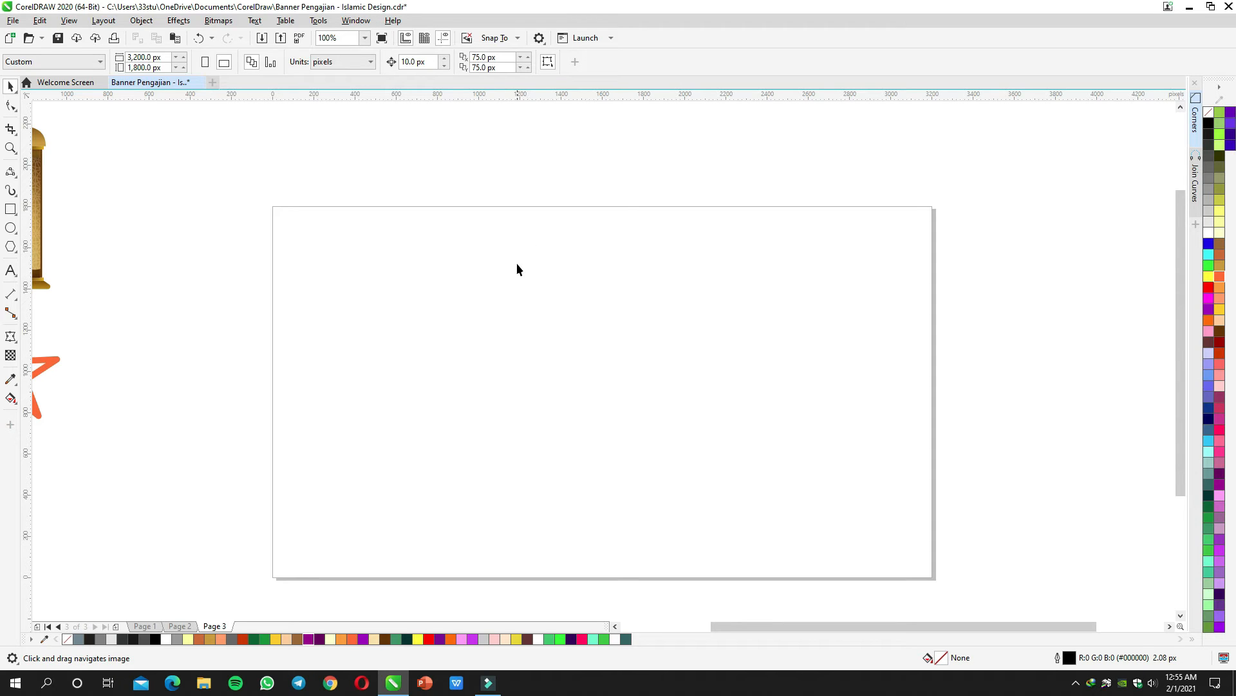
drag(516, 268, 503, 264)
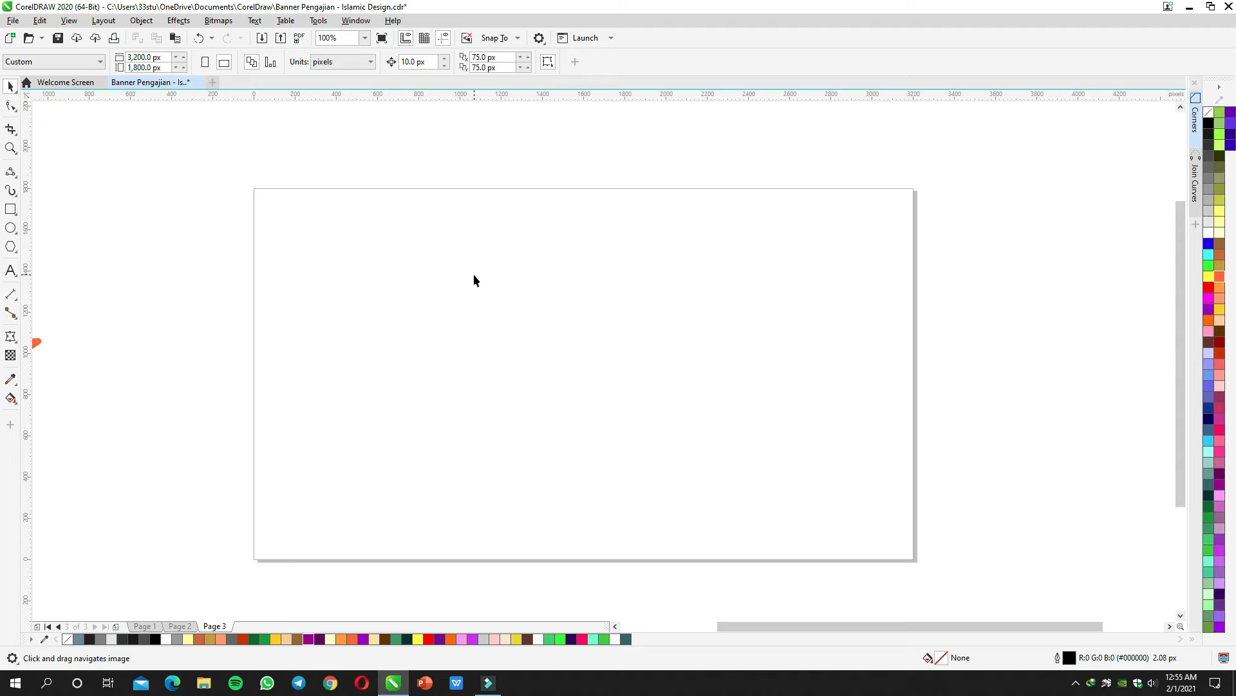
drag(474, 273, 419, 265)
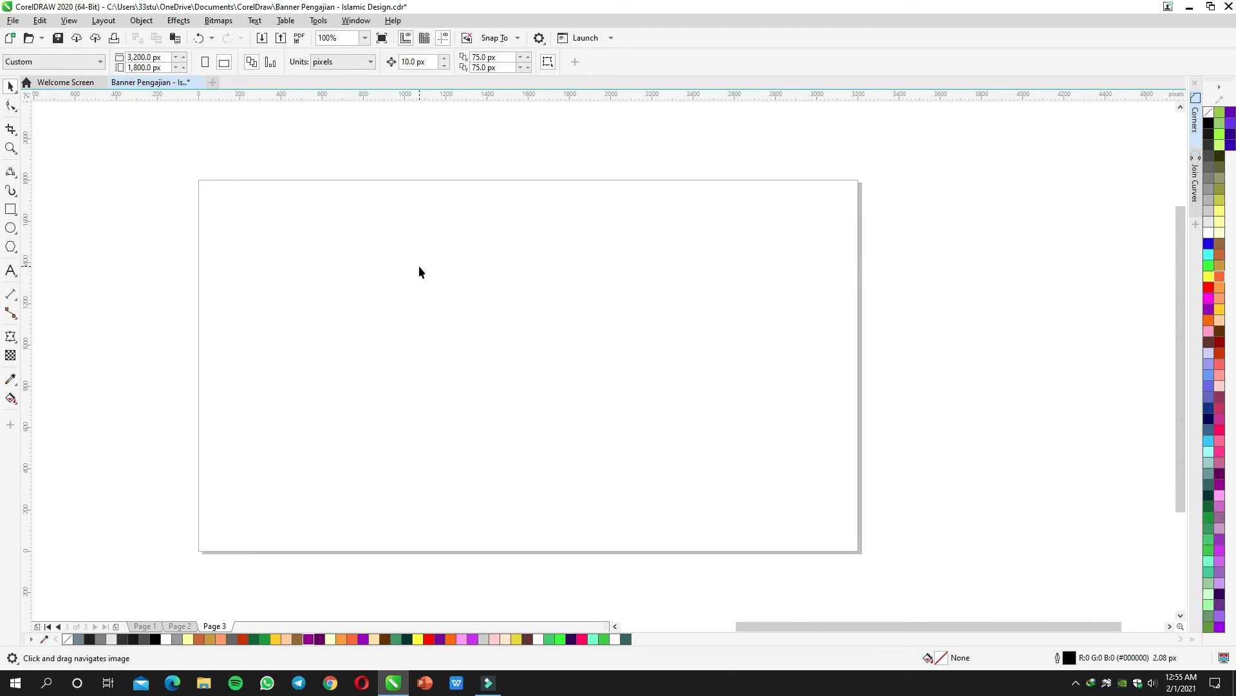
Step: Draw two squares of about 194 px side by side above page 3, clear of its upper edge
click(10, 209)
mouse_move(300, 136)
mouse_down()
mouse_move(340, 176)
mouse_move(396, 136)
mouse_up()
click(340, 167)
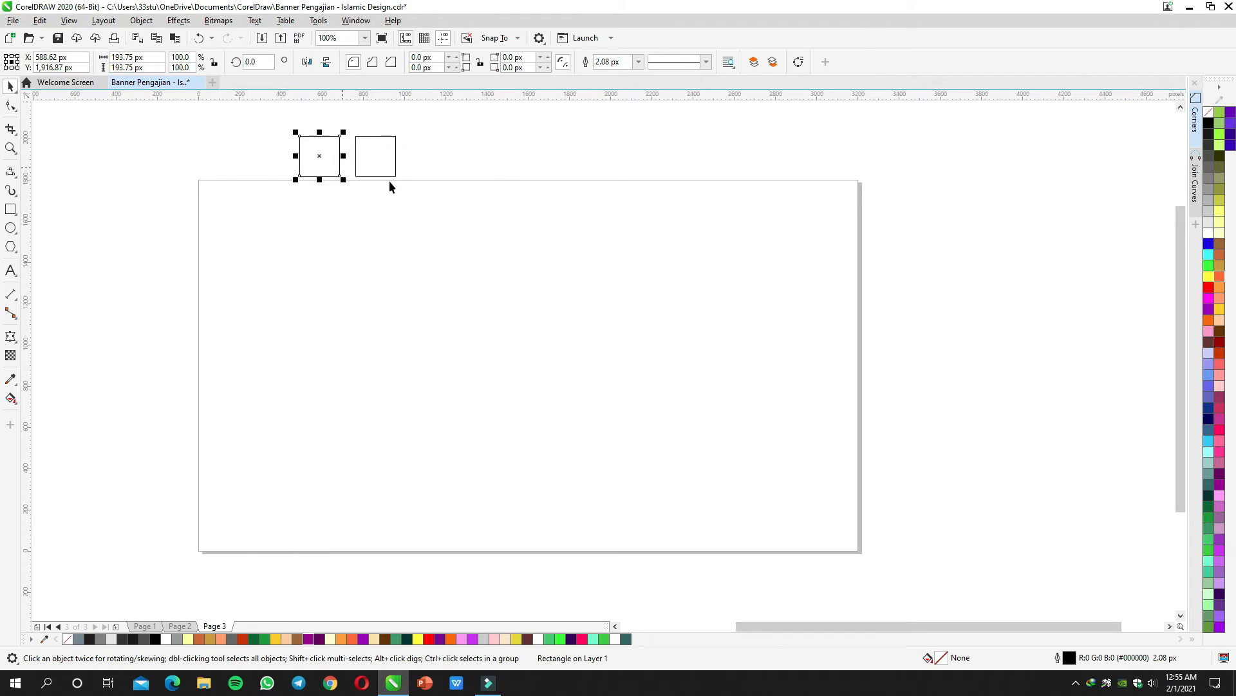
drag(608, 238, 625, 261)
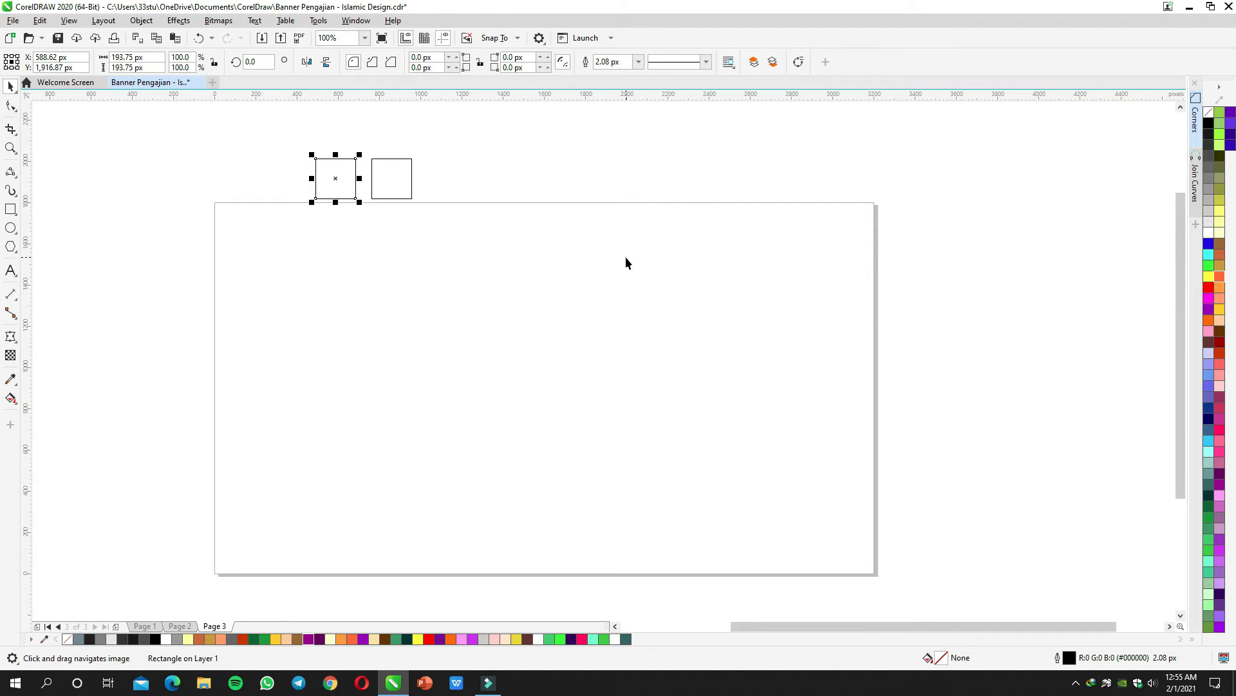
drag(458, 133, 347, 167)
click(347, 166)
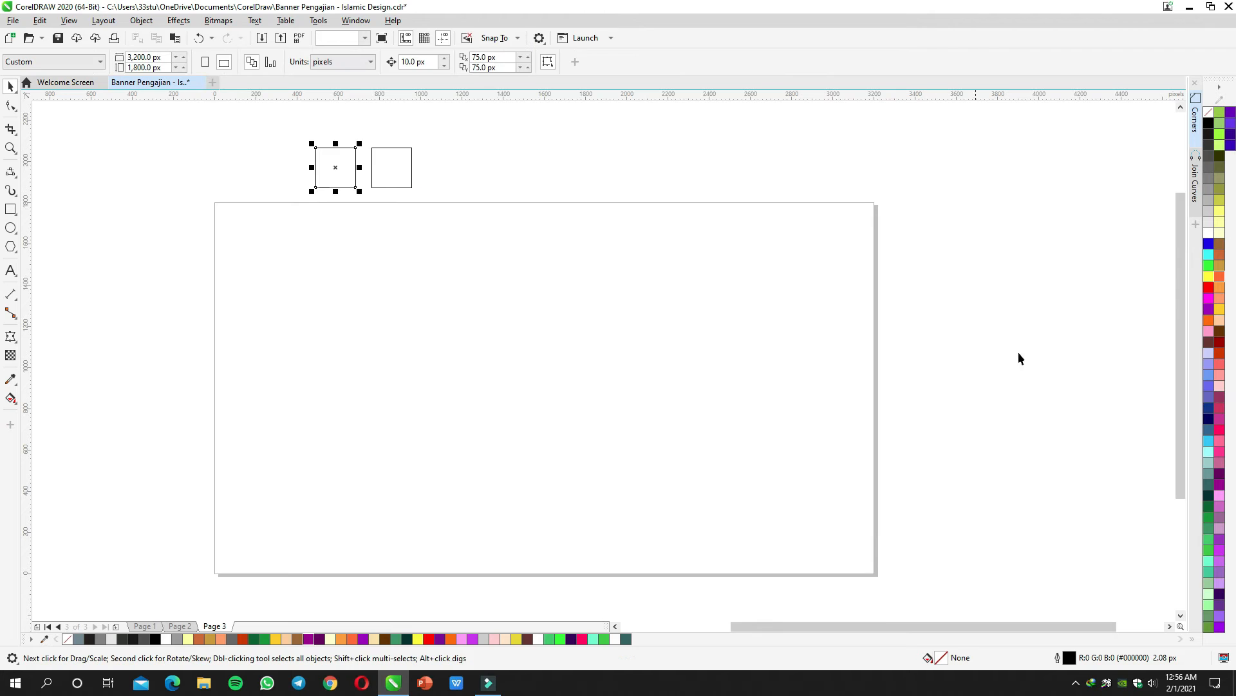
Step: Fill the left square with dark green (#006633) and enlarge it over the middle of the page
click(1206, 506)
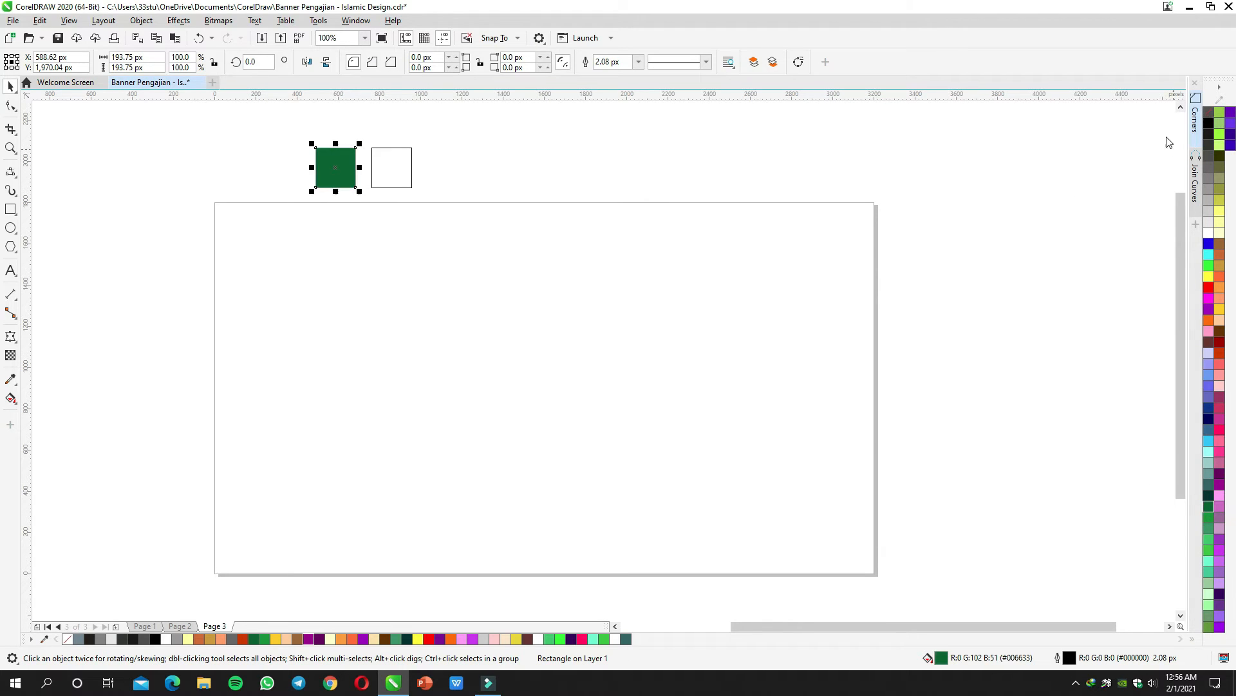
click(1025, 187)
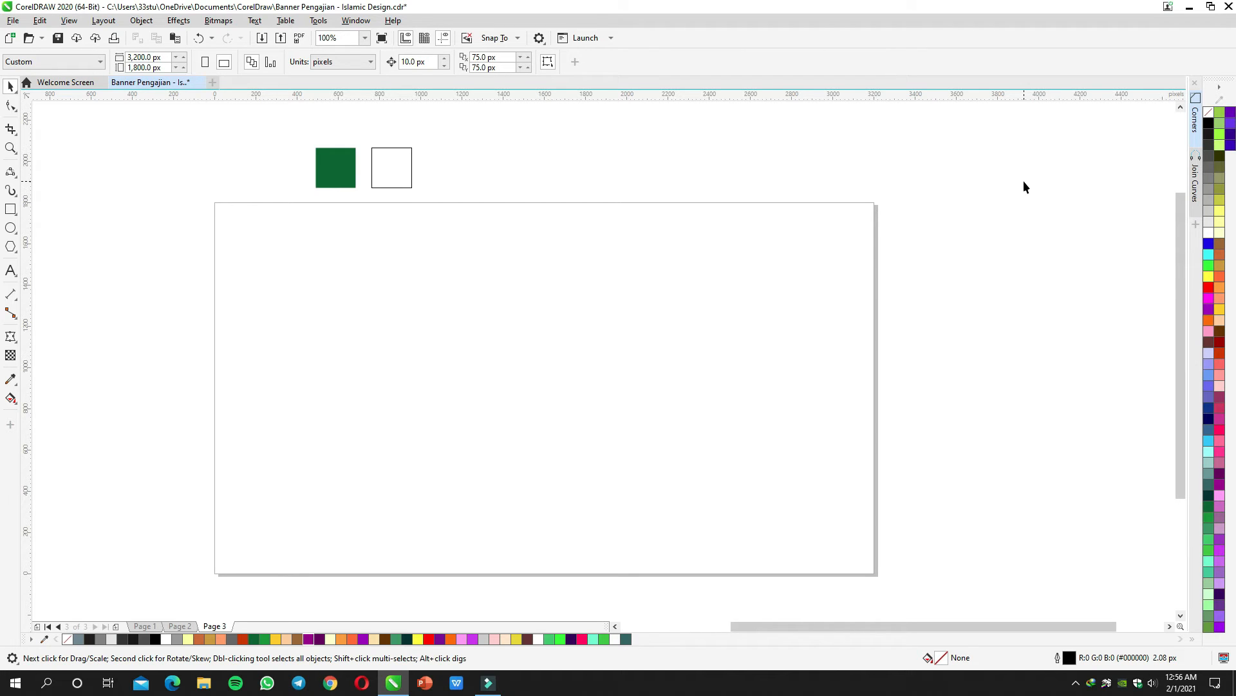
drag(325, 168, 695, 232)
click(770, 253)
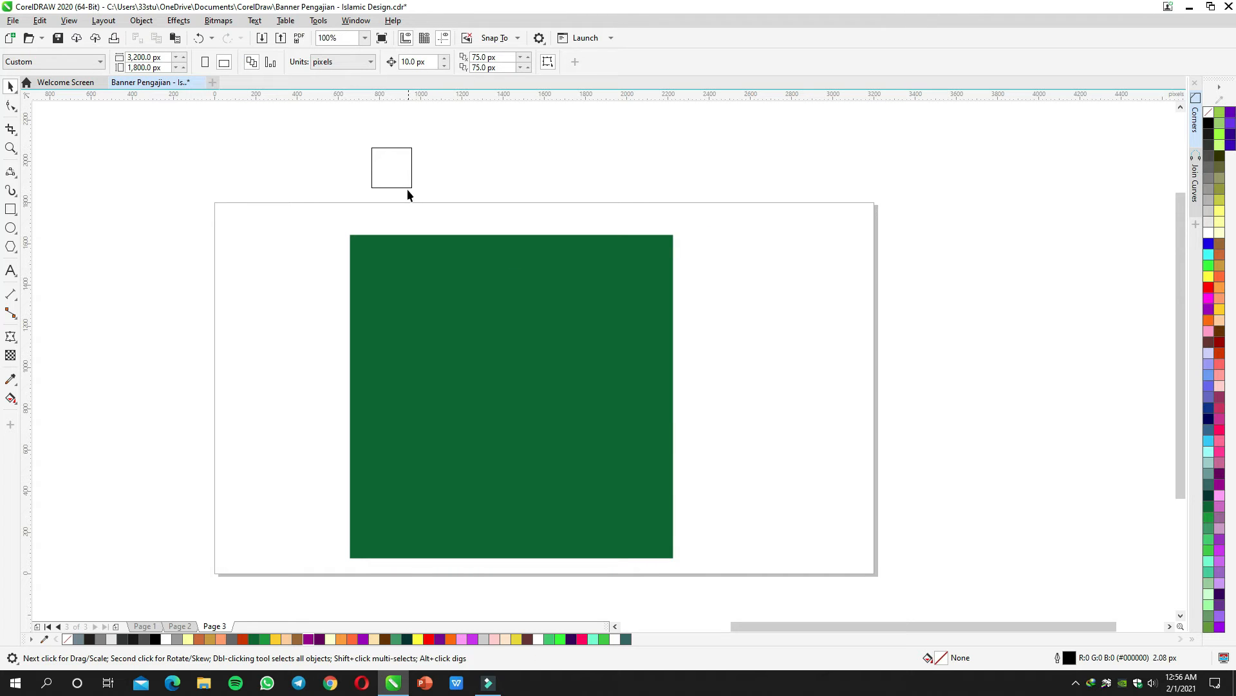
Step: Place a copy of the unfilled square, about 556 px wide, on the green square and centre it there
drag(410, 171, 515, 296)
right_click(470, 355)
shift+click(483, 322)
click(480, 335)
shift+click(629, 337)
key(c)
key(e)
shift+click(605, 369)
Step: Fill the inner square with white and remove its outline
click(1209, 232)
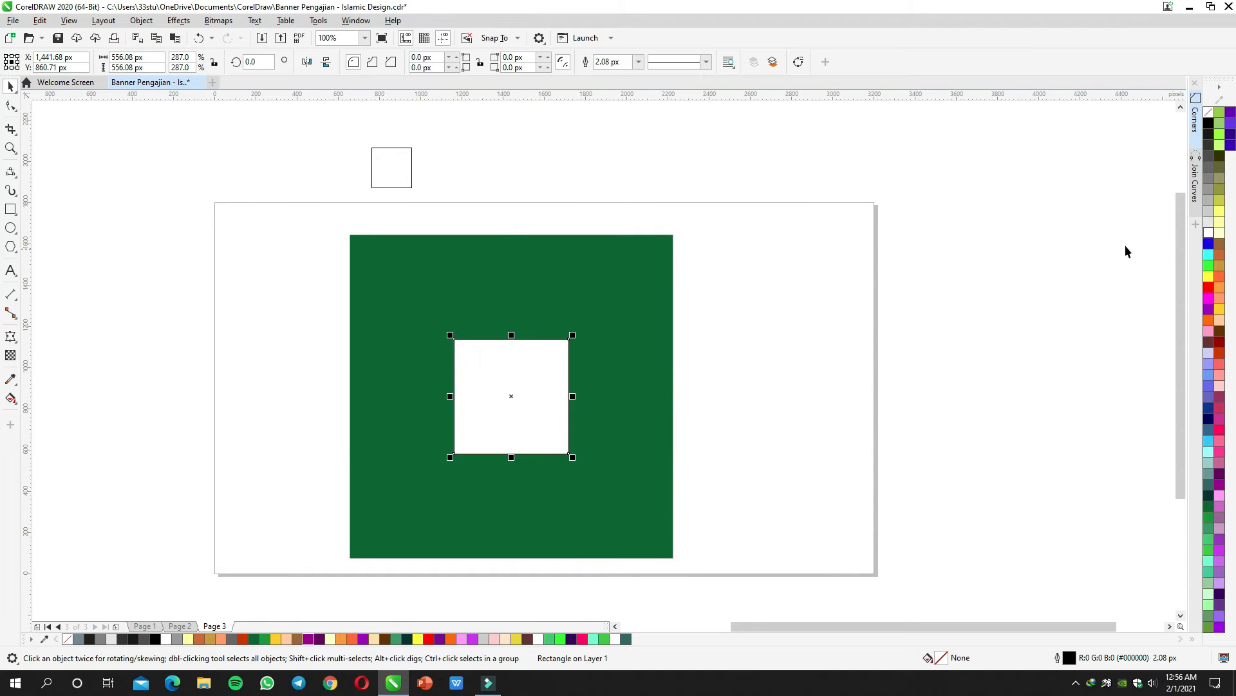
right_click(1209, 113)
click(1035, 222)
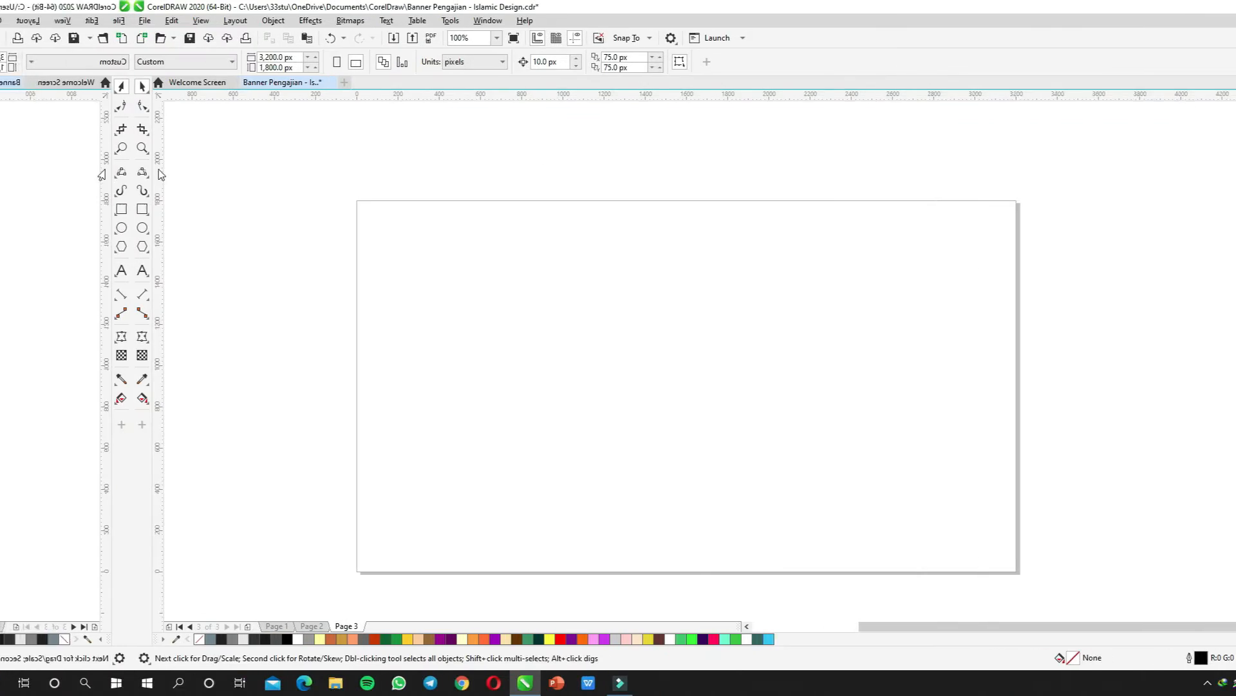
Step: Start a curve drawing tool on the empty page 3
click(12, 172)
click(51, 256)
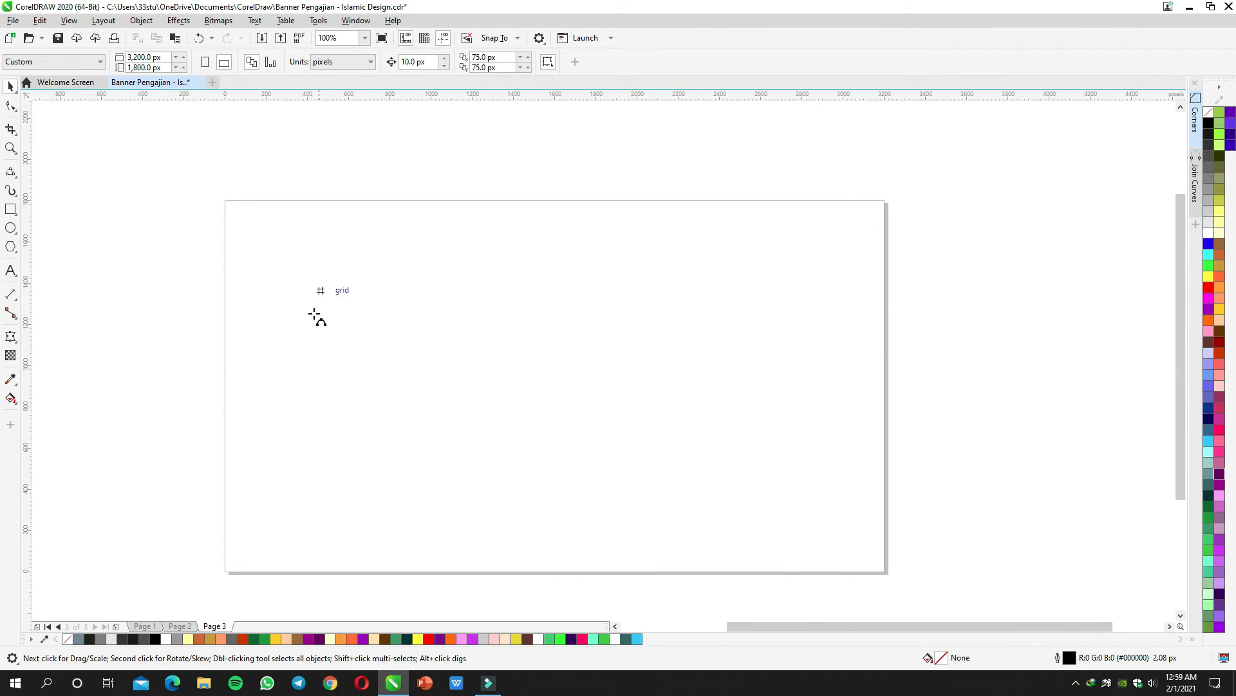
click(11, 172)
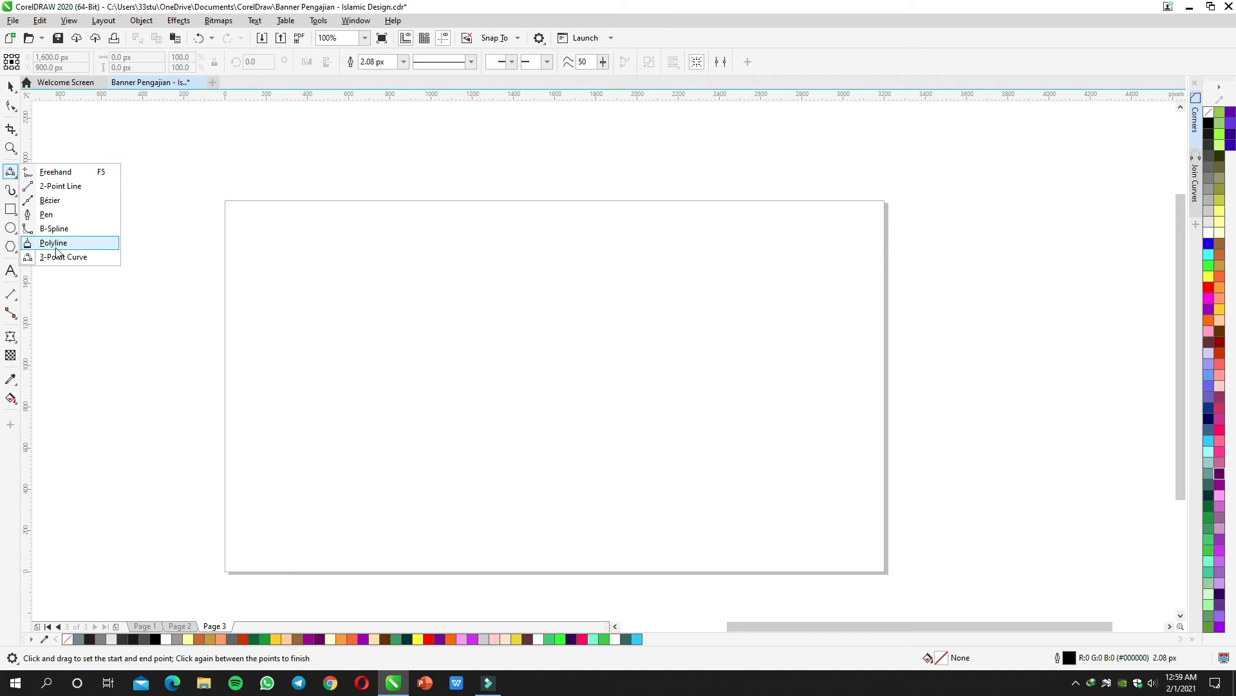
click(52, 257)
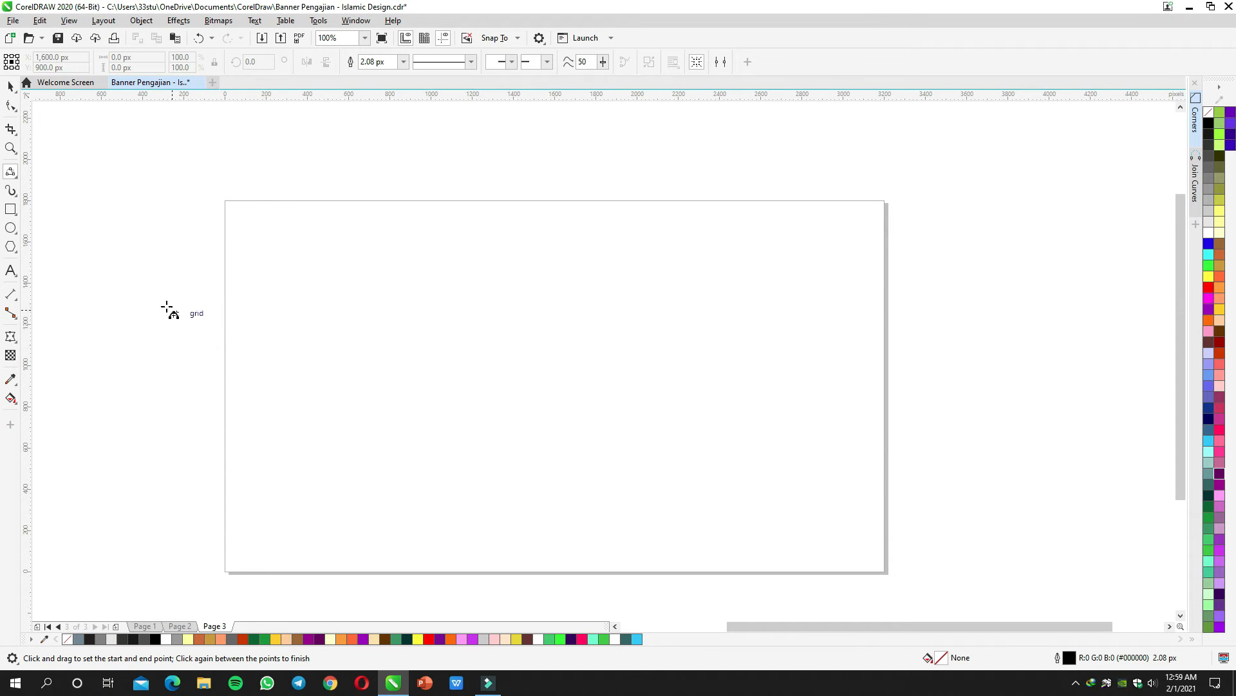
drag(318, 102, 265, 310)
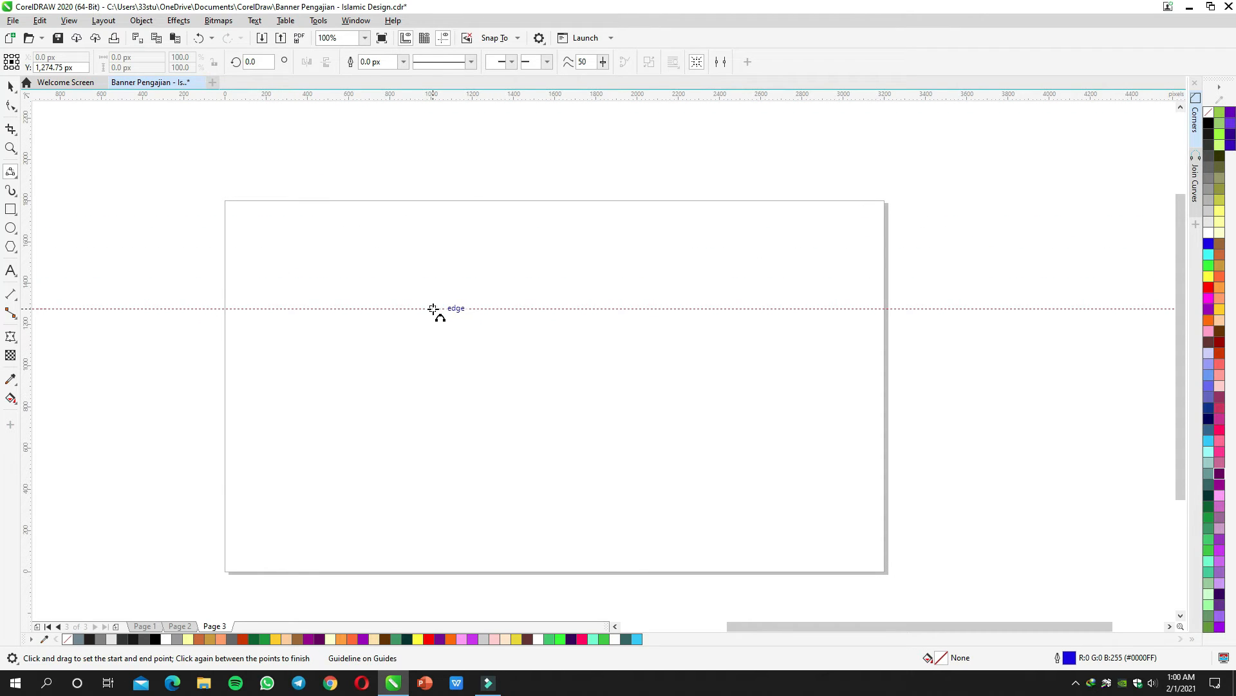
key(space)
drag(434, 309, 436, 300)
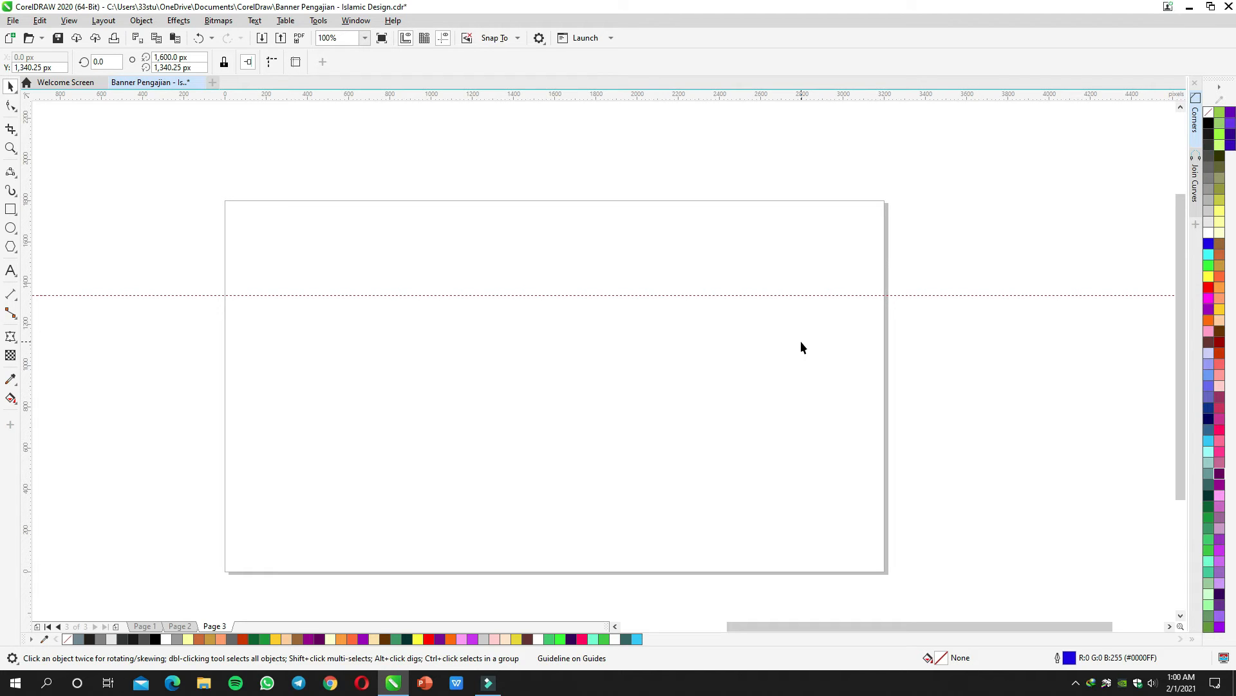
click(680, 295)
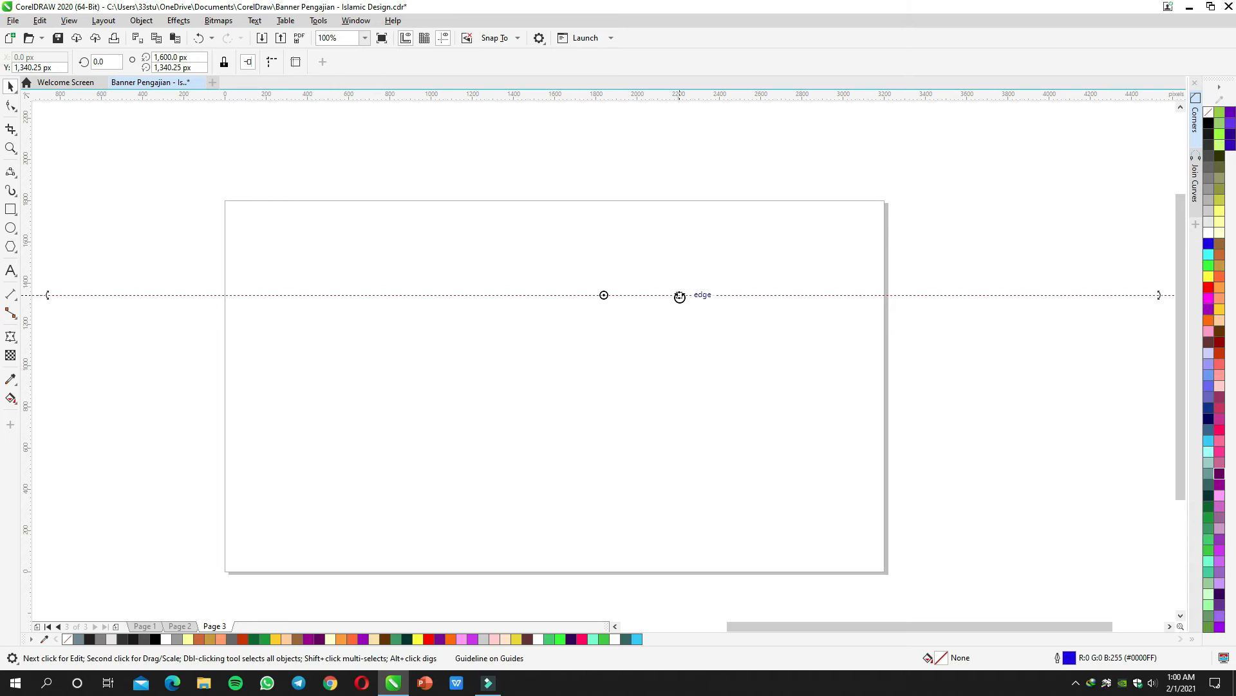
key(Delete)
Step: Draw a shallow 3-point curve about 1,118 px wide from the page's left edge, arching upward in the upper part of the page
click(11, 172)
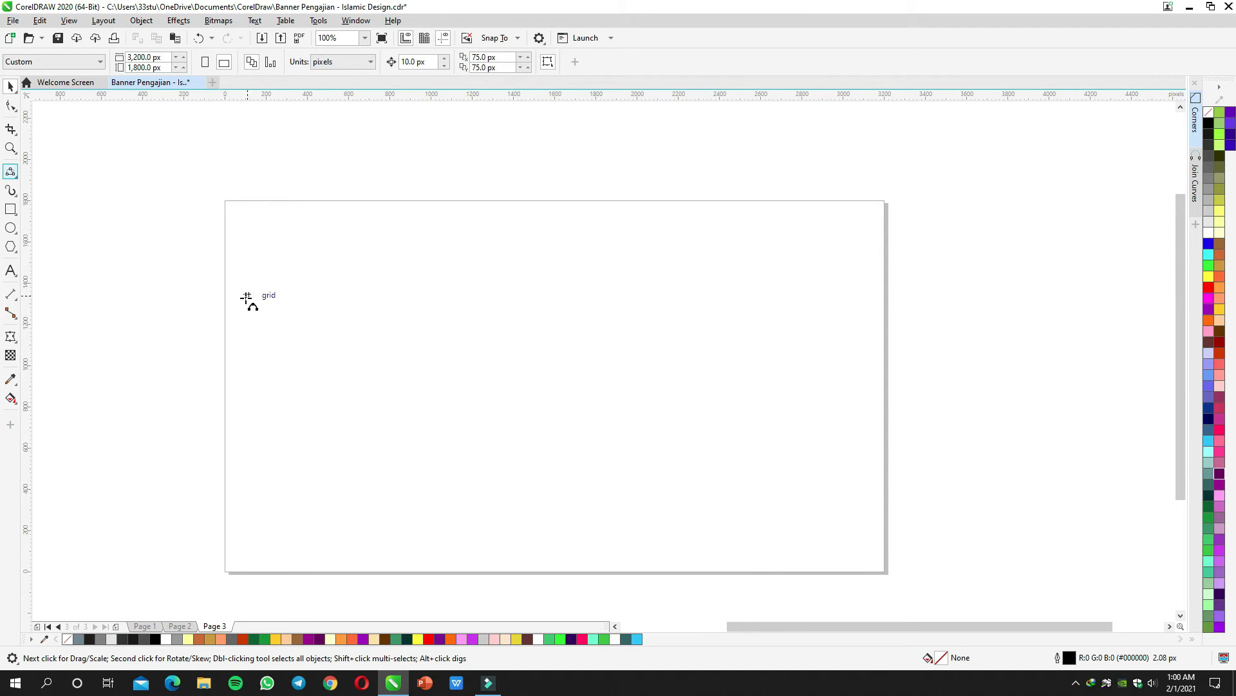
drag(225, 292, 455, 266)
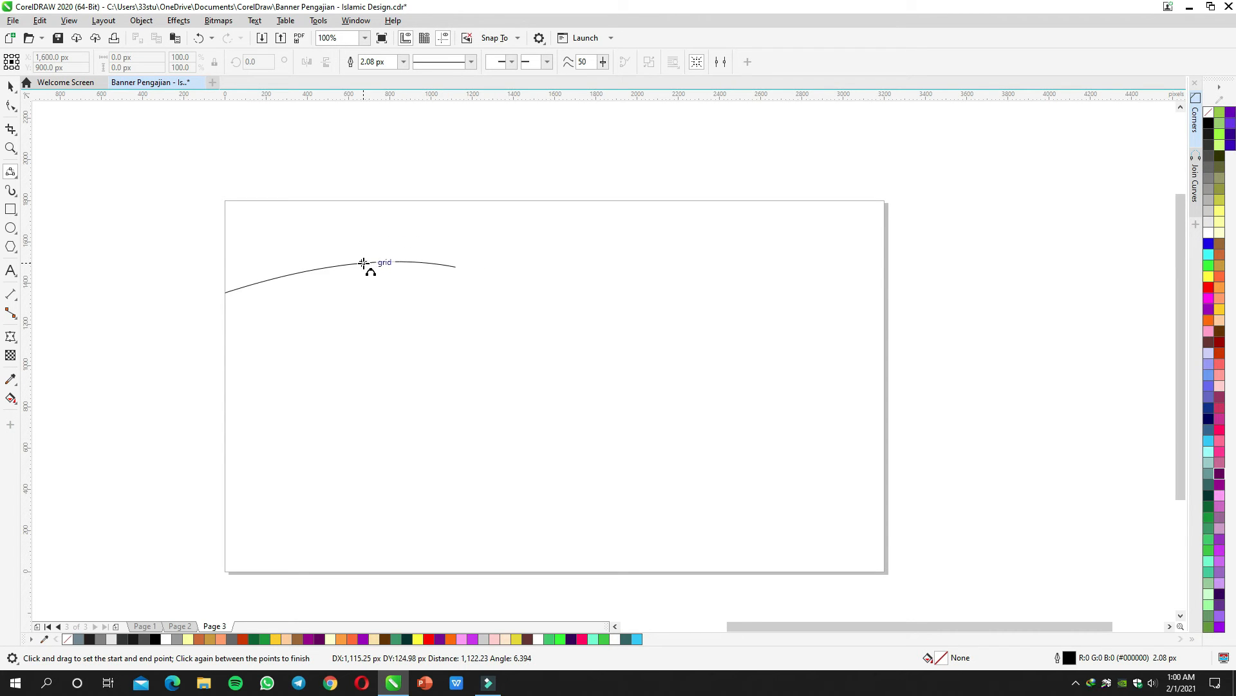
click(342, 265)
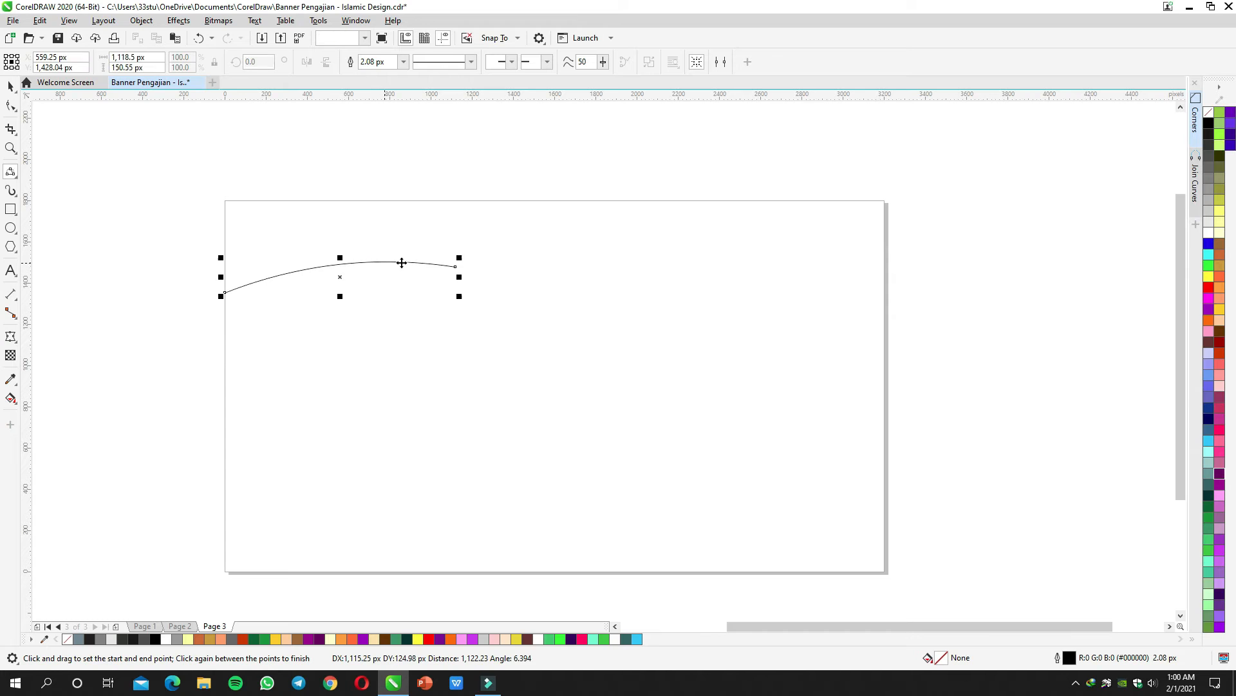
key(F10)
click(454, 266)
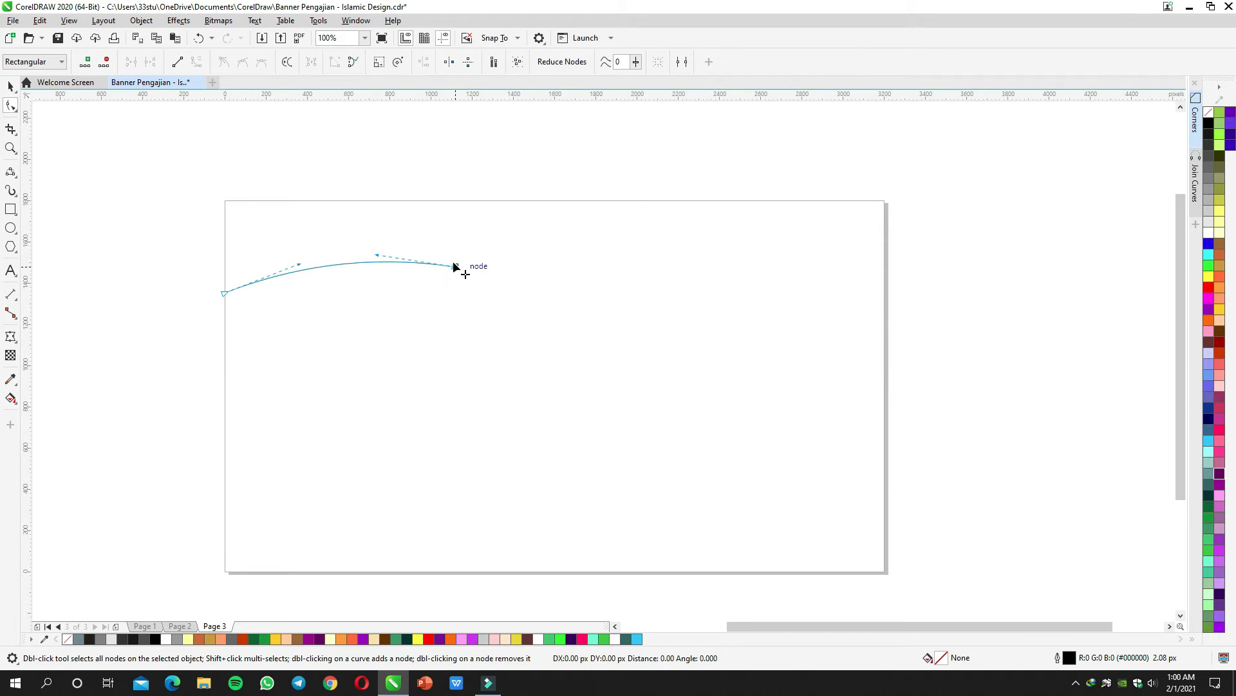
click(494, 243)
Step: Continue from the curve's right end with two small scallops and a rising 3-point curve, about 562 × 250 px altogether
scroll(469, 251, up, 1)
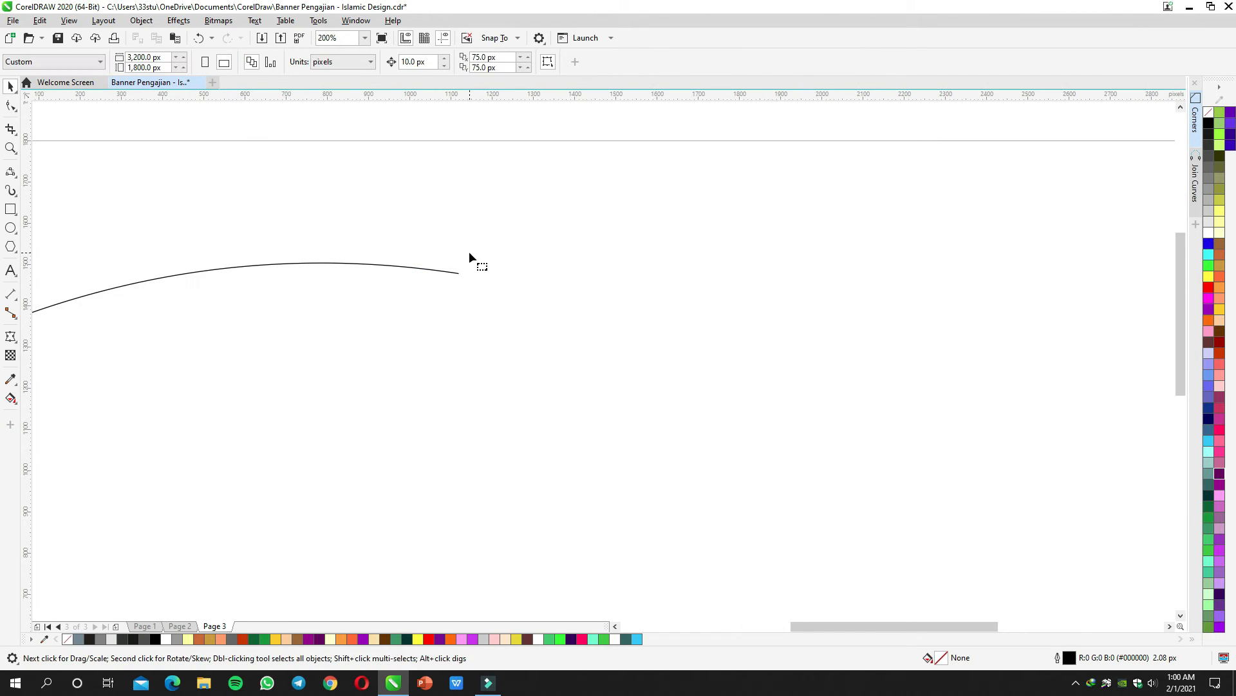
click(10, 172)
drag(458, 273, 400, 296)
click(472, 247)
key(Escape)
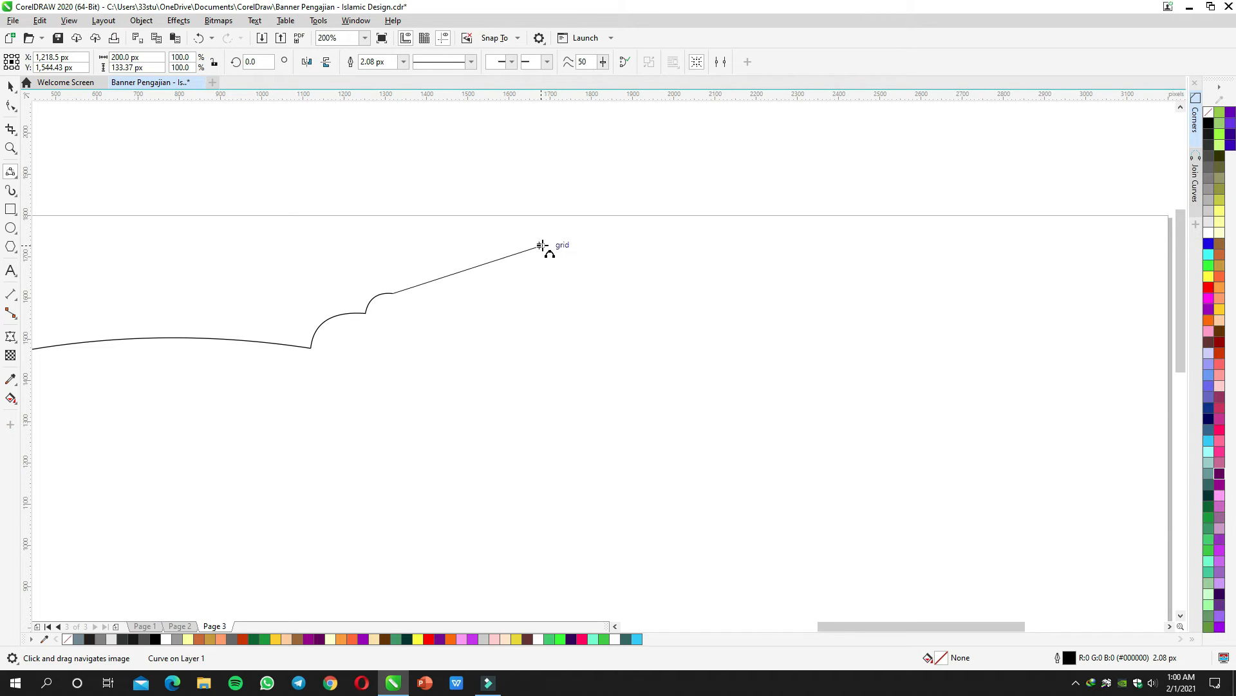
click(530, 249)
key(space)
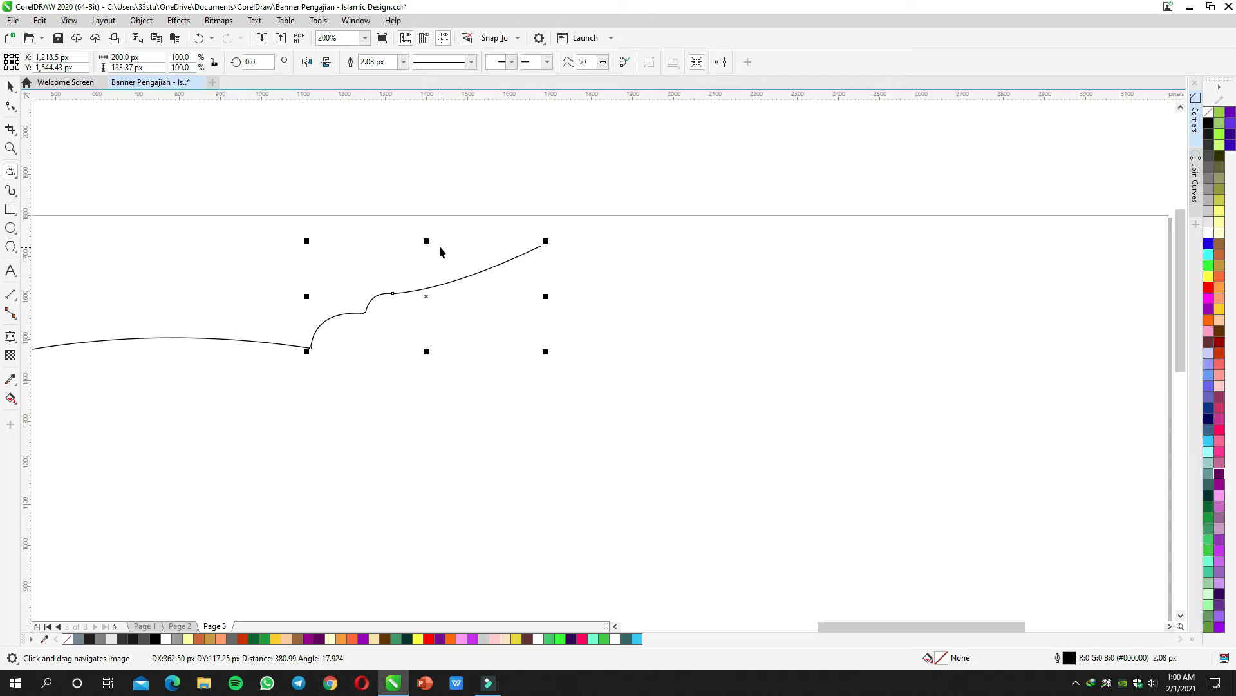
Step: Select both curves and mirror a copy to the right to complete the symmetrical arch outline
scroll(439, 245, down, 2)
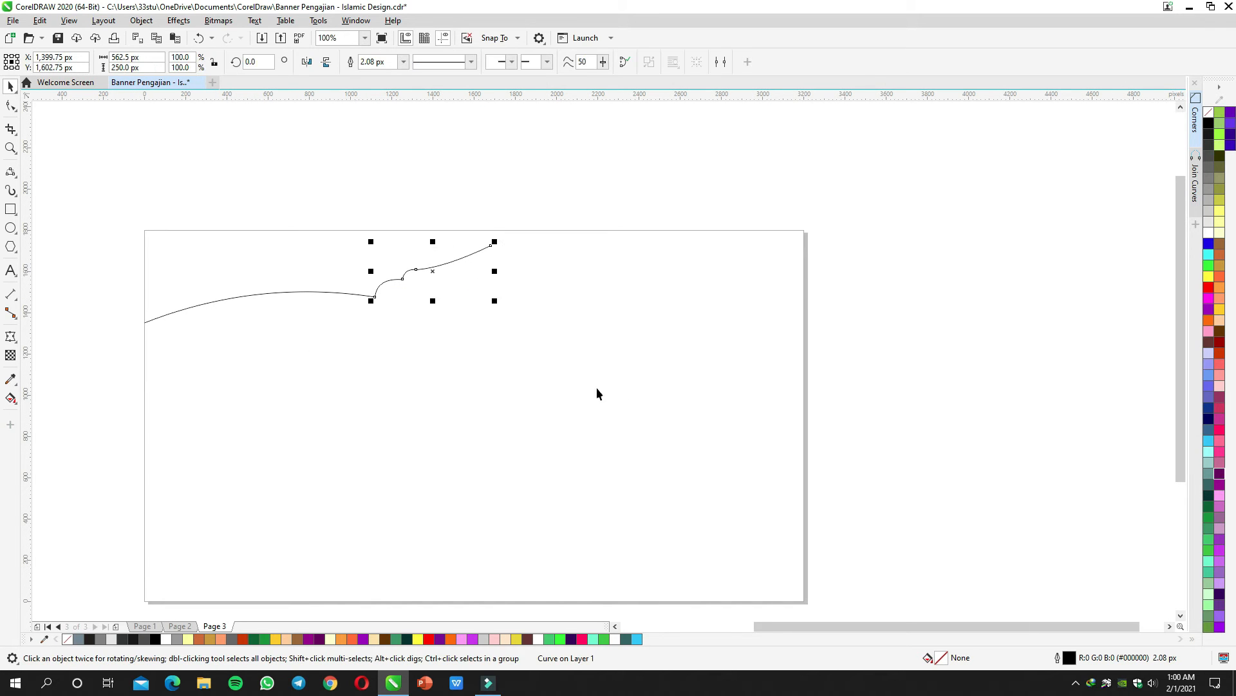
shift+click(354, 294)
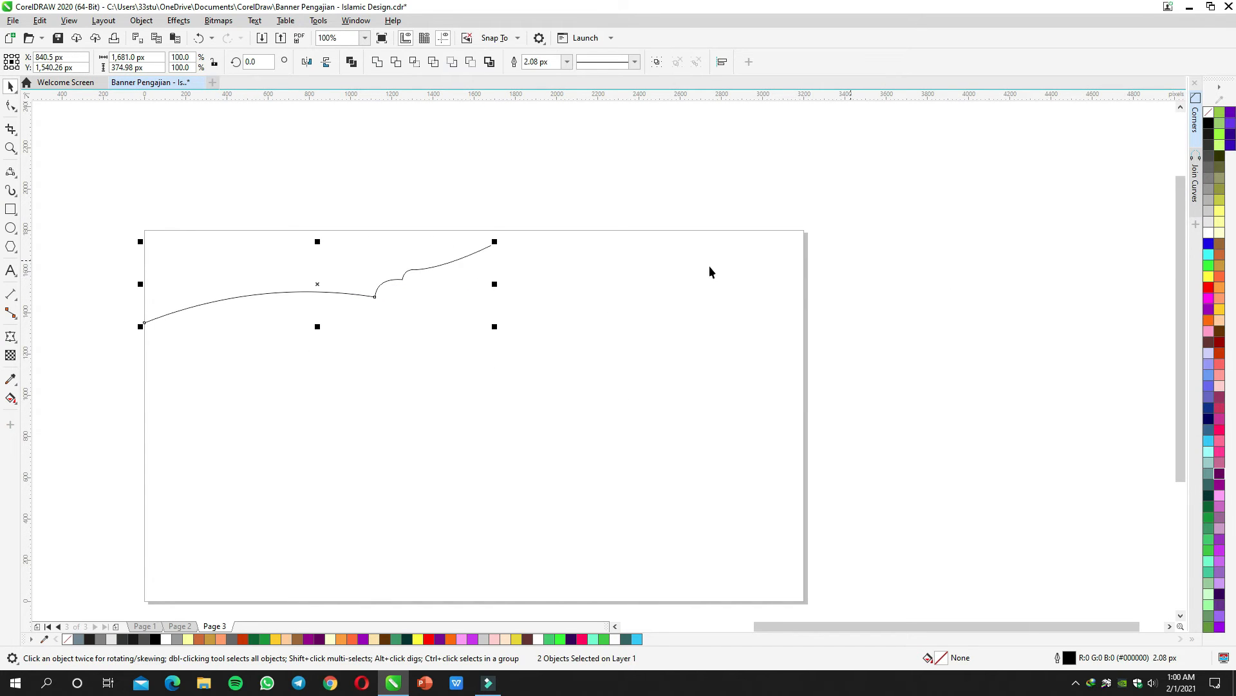
drag(495, 284, 538, 290)
Step: Select all the arch curves and join them with the Extend method and a 30 px gap tolerance
key(ctrl+a)
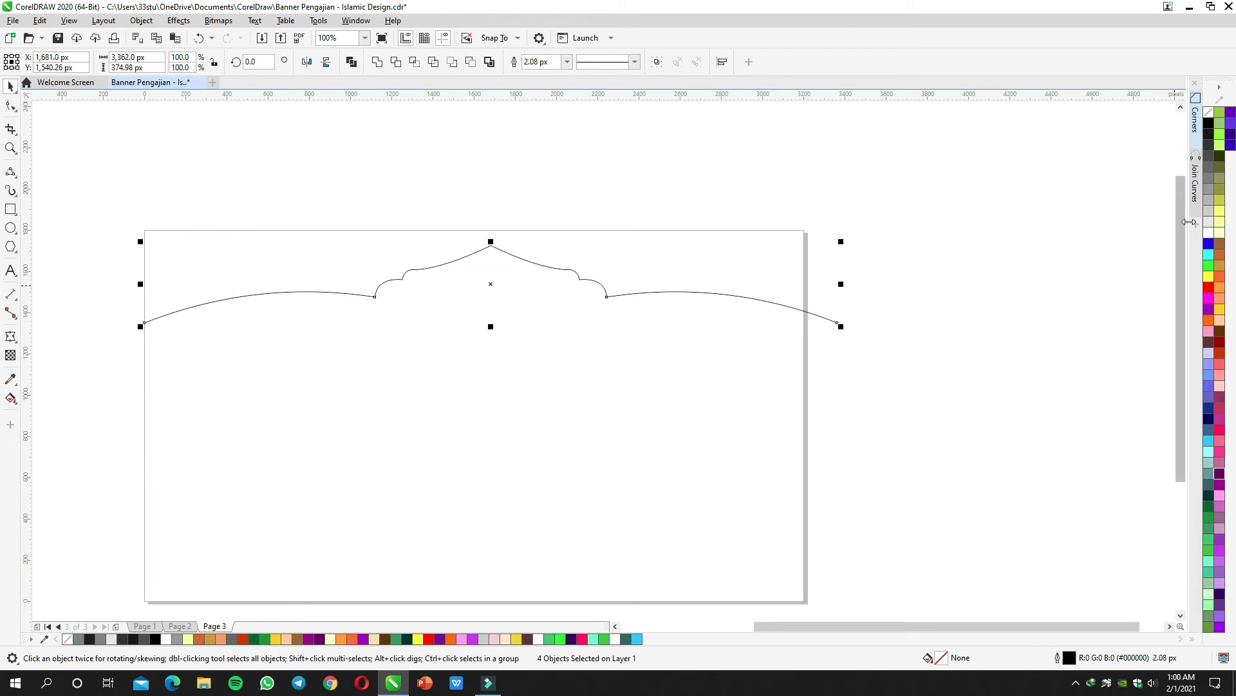
click(1195, 194)
click(1108, 206)
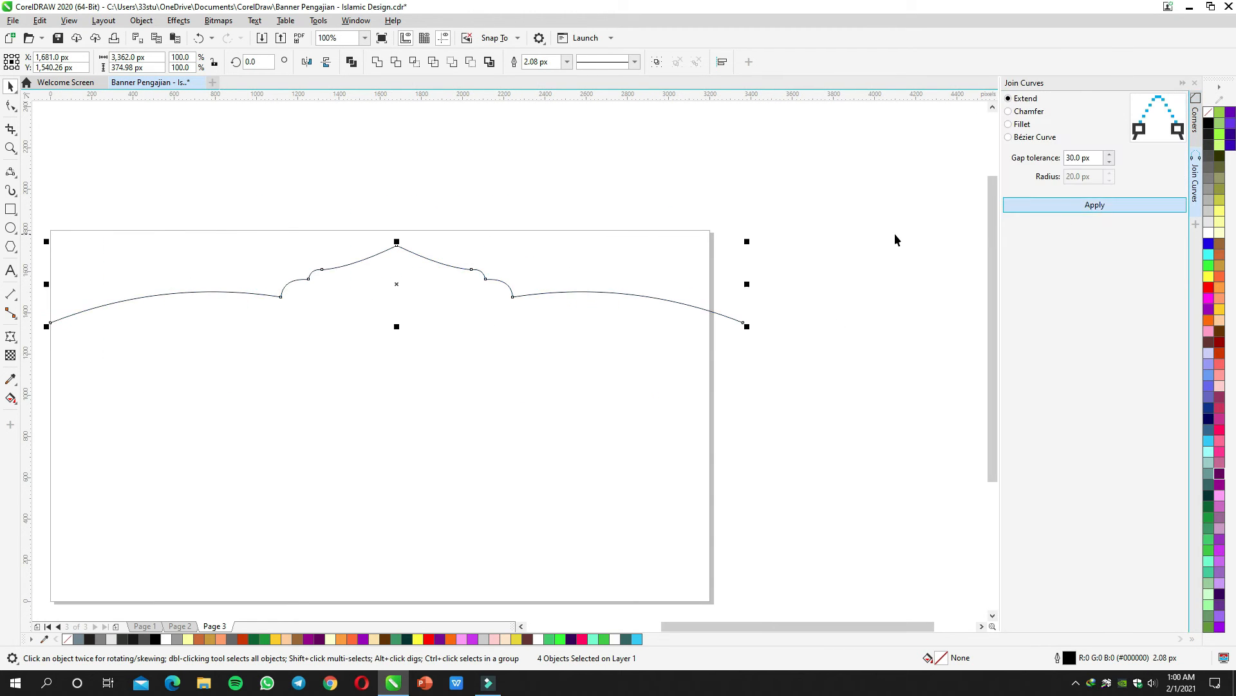
Step: Narrow the joined arch curve to the 3,200 px page width and move it slightly down
click(895, 233)
click(740, 320)
drag(747, 284, 710, 272)
click(1183, 82)
click(834, 251)
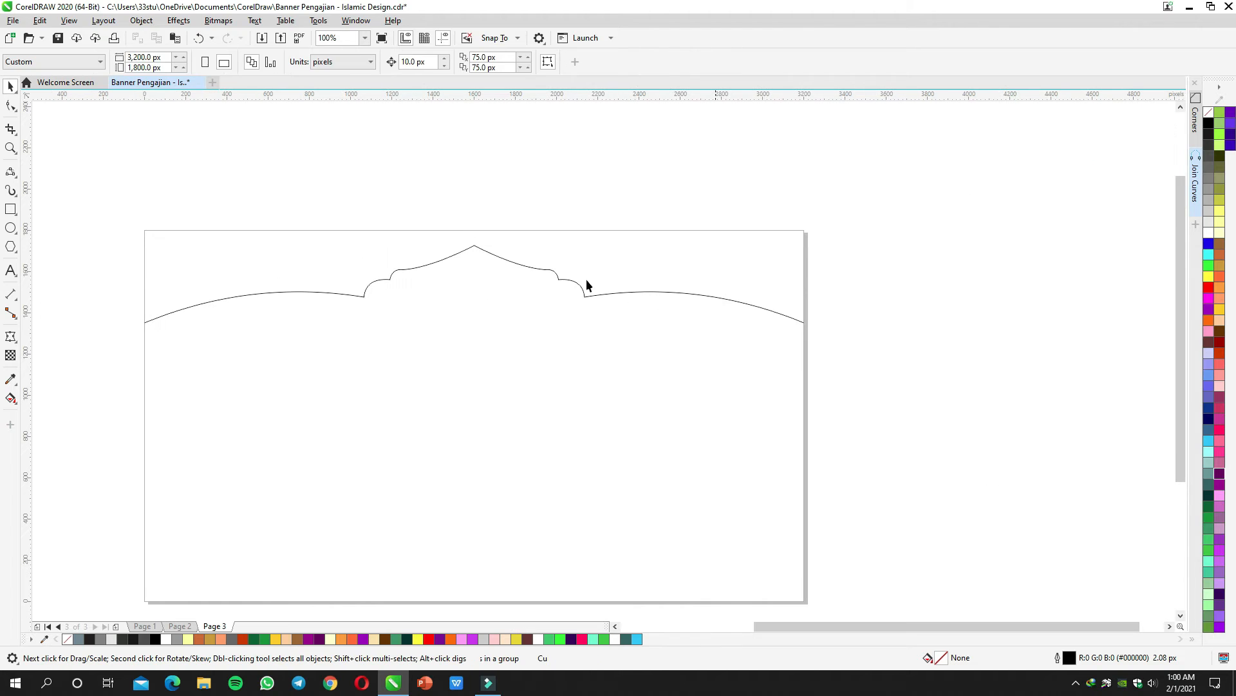
drag(501, 257, 502, 263)
click(496, 177)
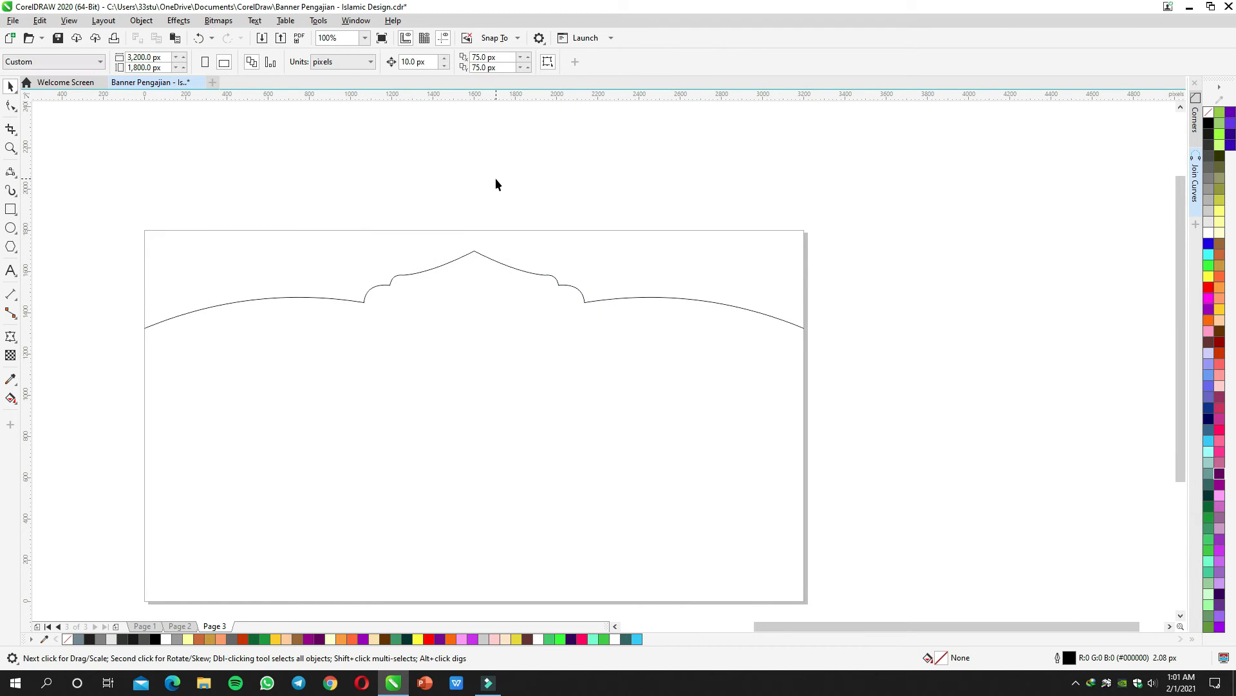
click(458, 250)
scroll(464, 262, up, 1)
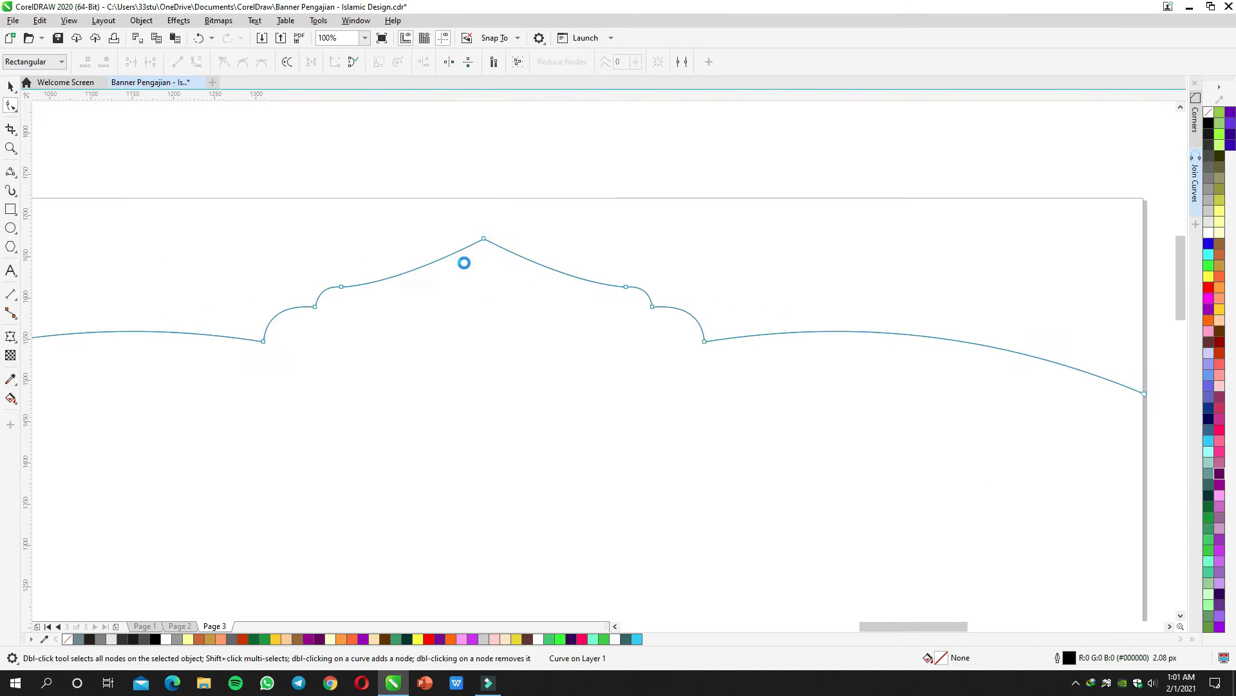
scroll(467, 262, down, 1)
click(473, 189)
drag(472, 189, 512, 220)
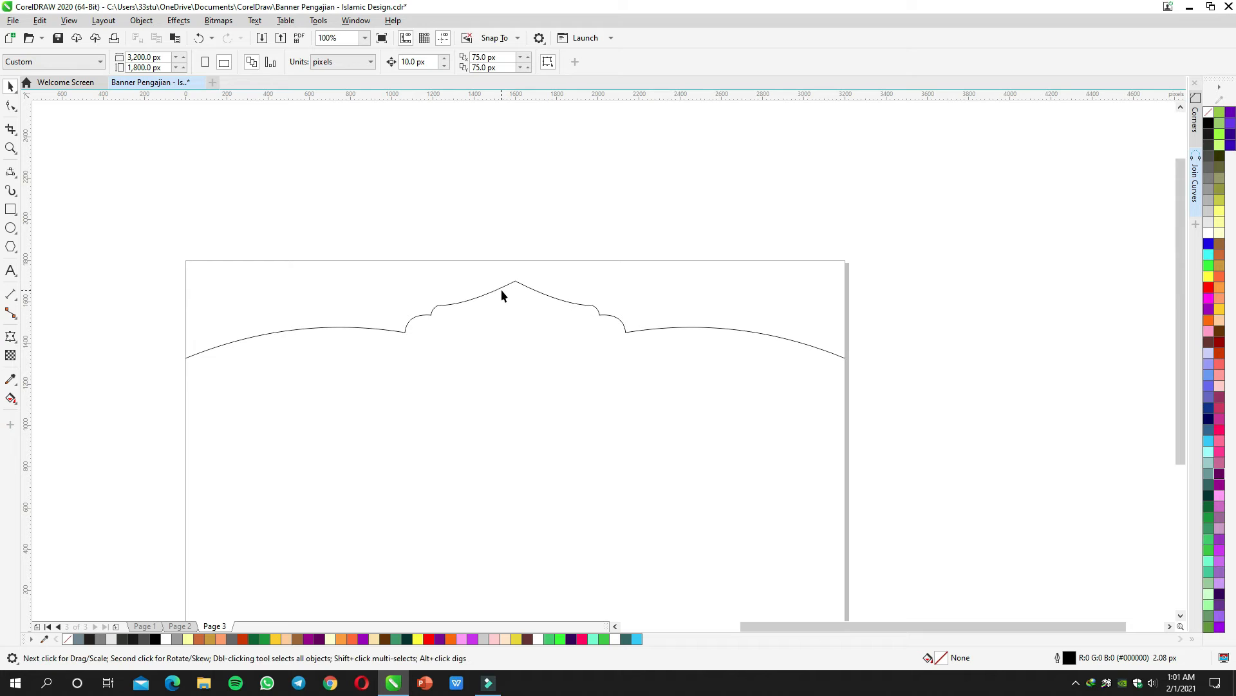
Step: Set the arch curve's outline width to 30 px
click(406, 333)
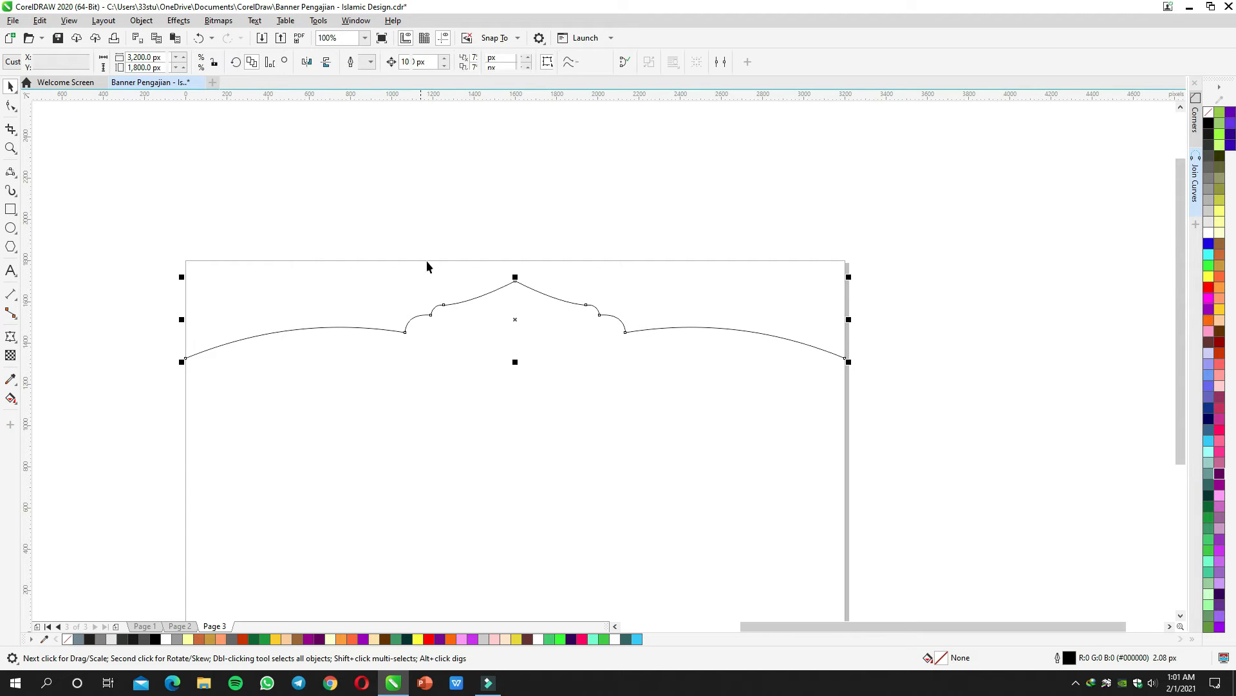
scroll(431, 238, up, 2)
click(376, 61)
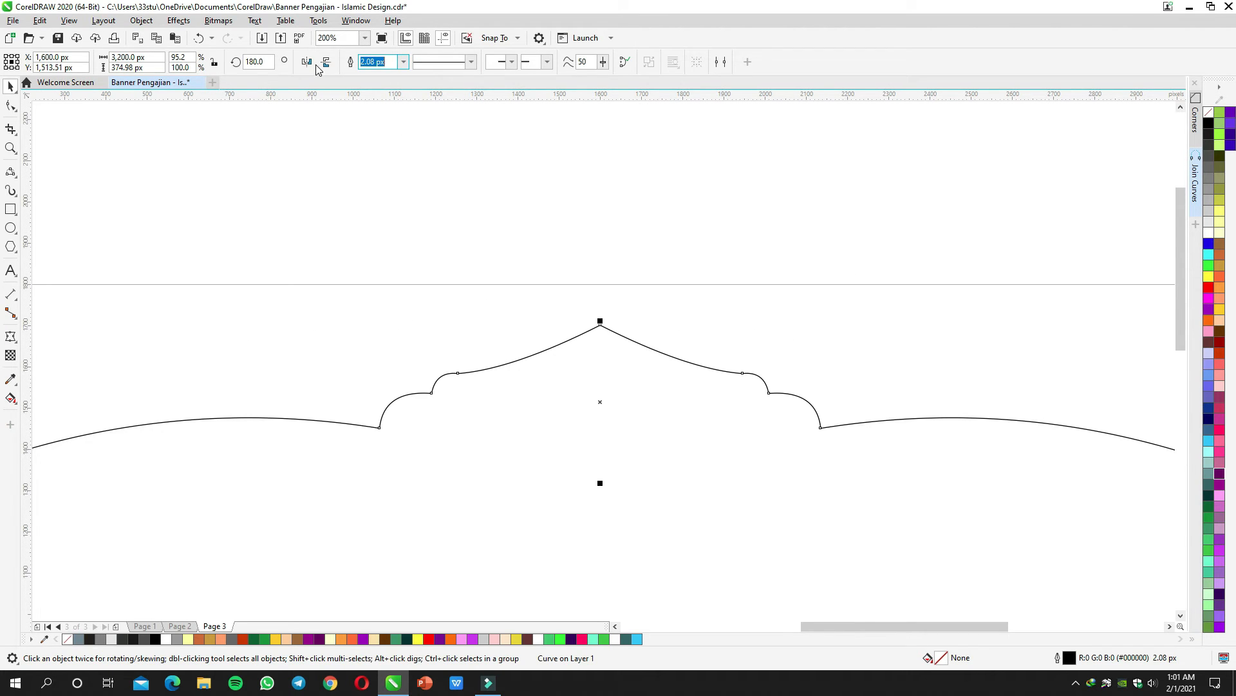
text(3,2)
text(0)
key(Return)
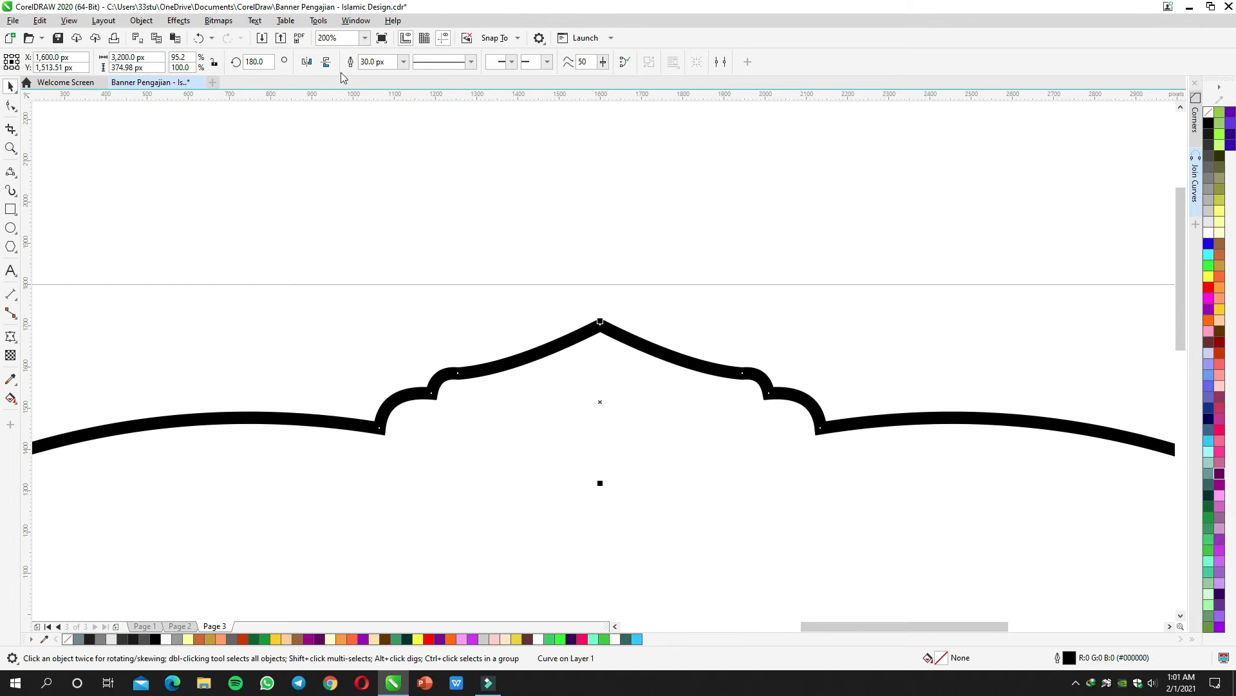
Step: Move the arch curve slightly down and enlarge it proportionally to about 3,235 px wide so both ends overrun the page edges
click(489, 221)
scroll(489, 222, down, 1)
drag(540, 293, 544, 304)
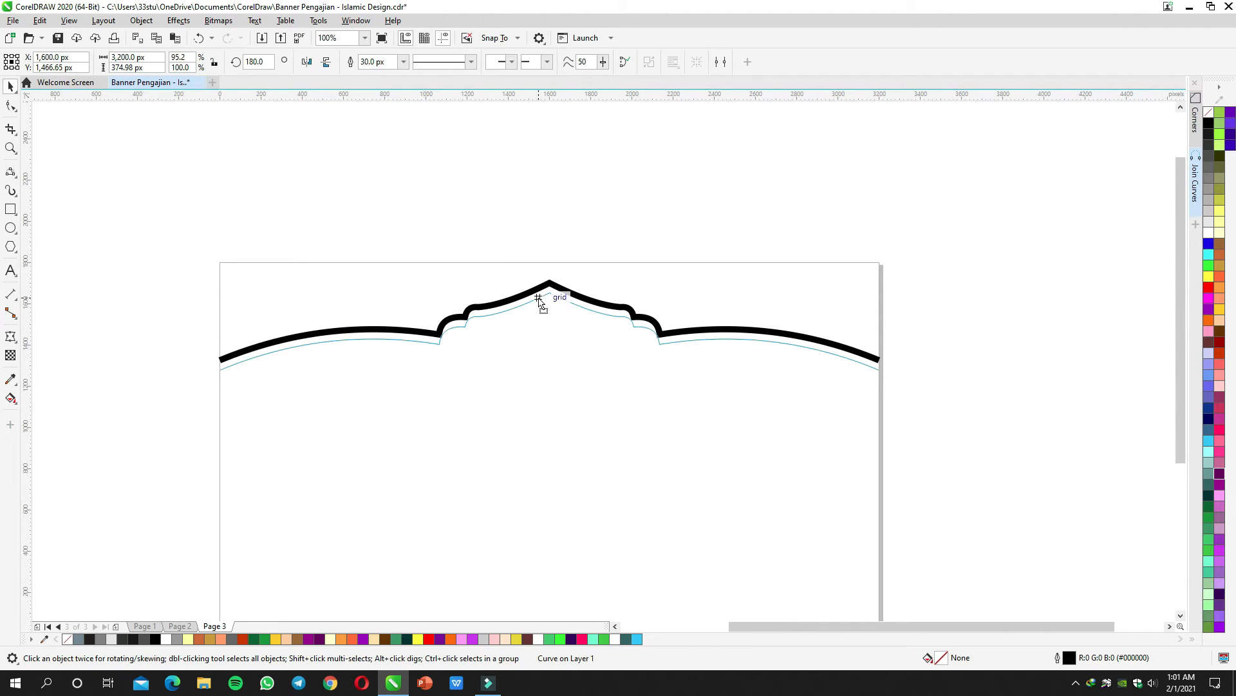
scroll(894, 315, up, 2)
drag(853, 250, 861, 244)
click(683, 303)
scroll(680, 302, down, 1)
scroll(774, 352, up, 2)
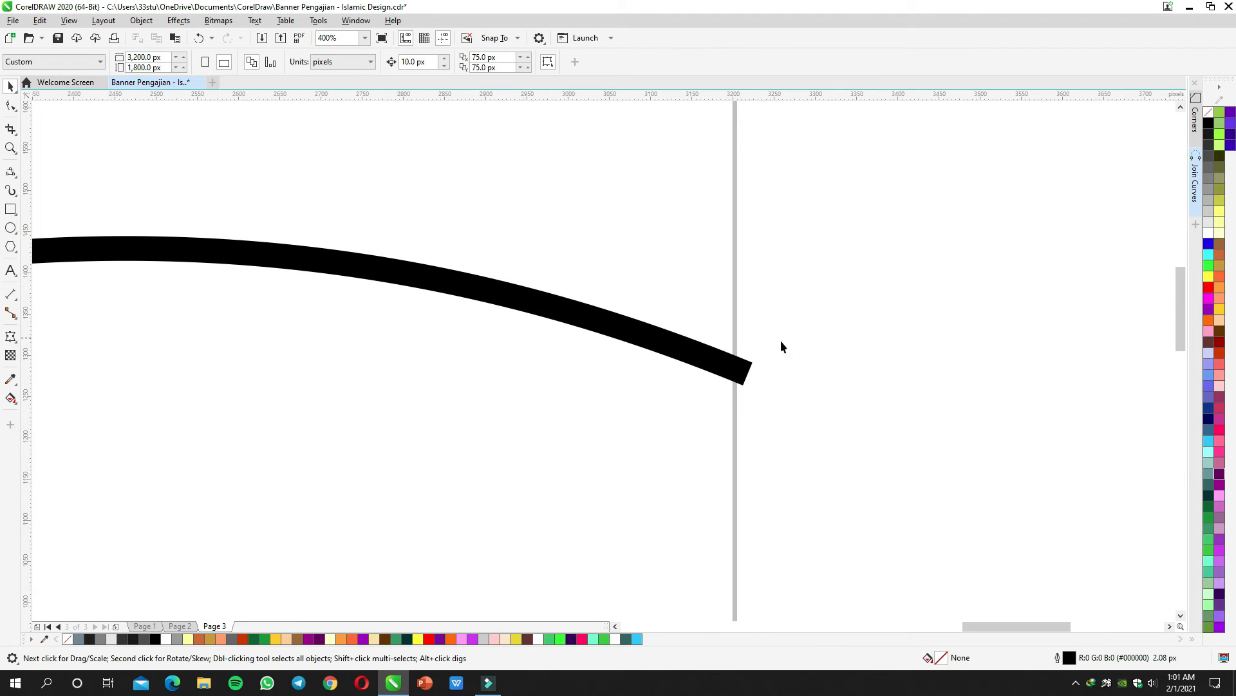
scroll(731, 376, down, 1)
Step: Center the arch curve on the page and move it back up near the page's upper edge
click(662, 353)
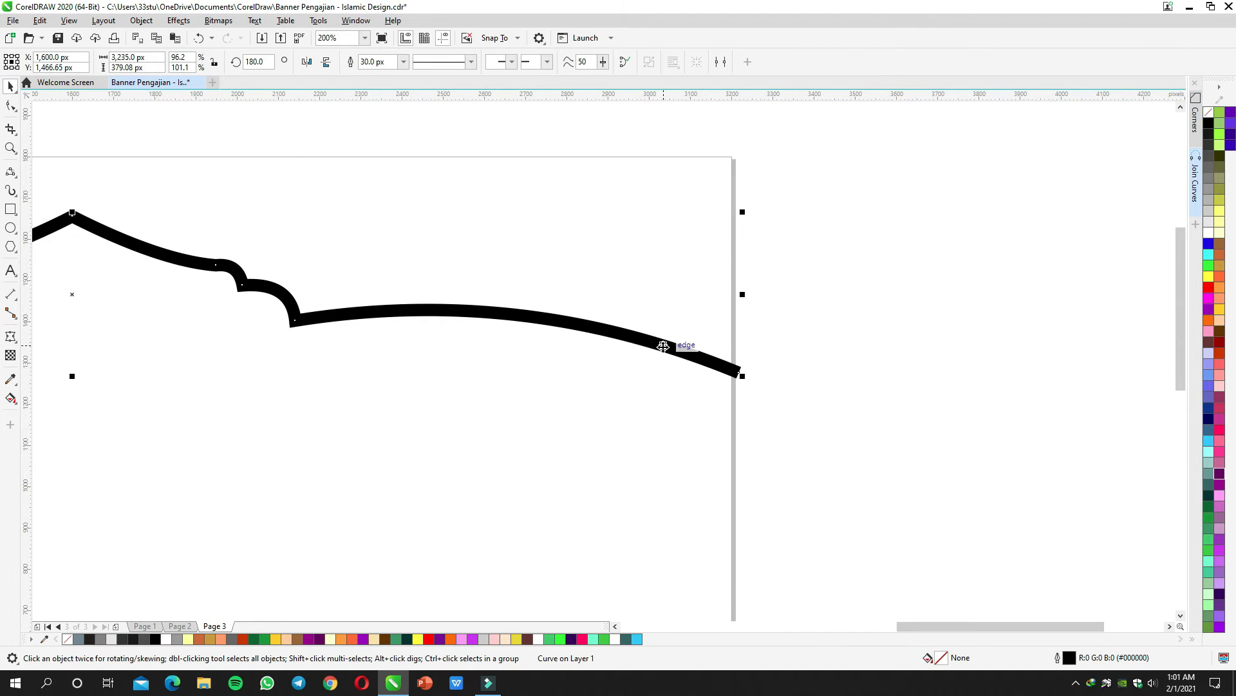
key(p)
scroll(604, 444, down, 2)
drag(604, 438, 612, 380)
click(528, 368)
scroll(528, 369, up, 1)
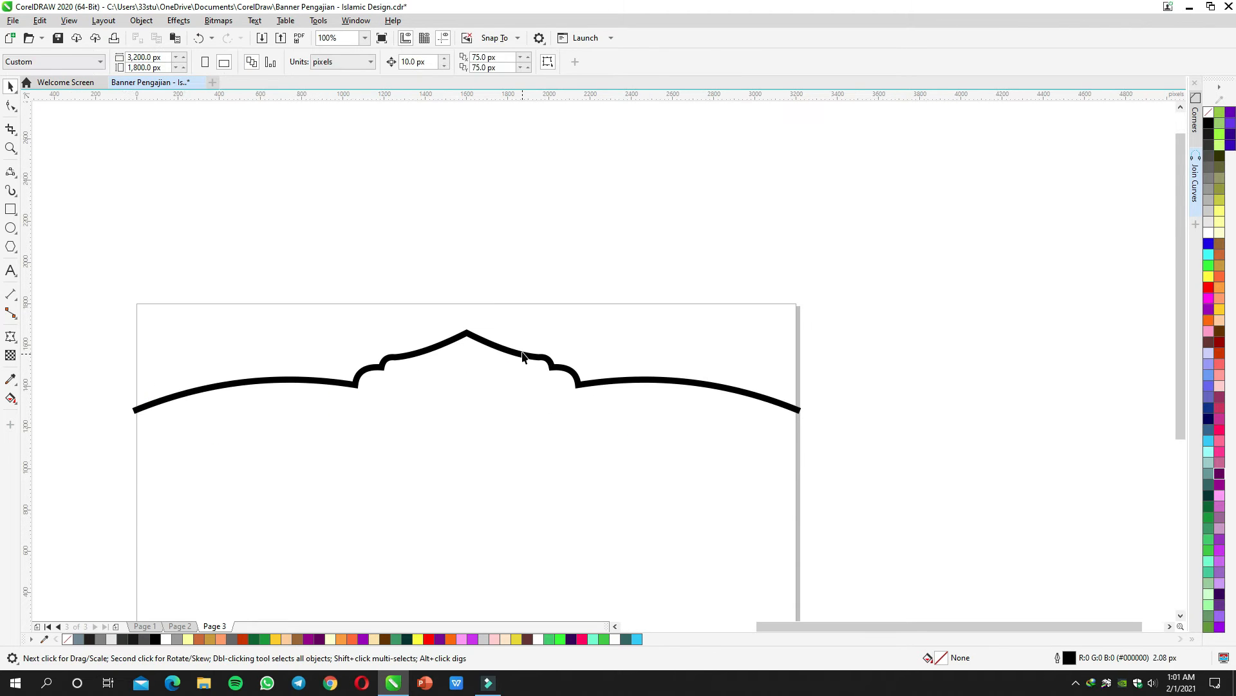
Step: Add a page-sized rectangle of 3,200 × 1,800 px around the arch curve
double_click(11, 208)
drag(202, 237, 292, 161)
key(space)
drag(307, 228, 317, 189)
key(ctrl+z)
click(243, 202)
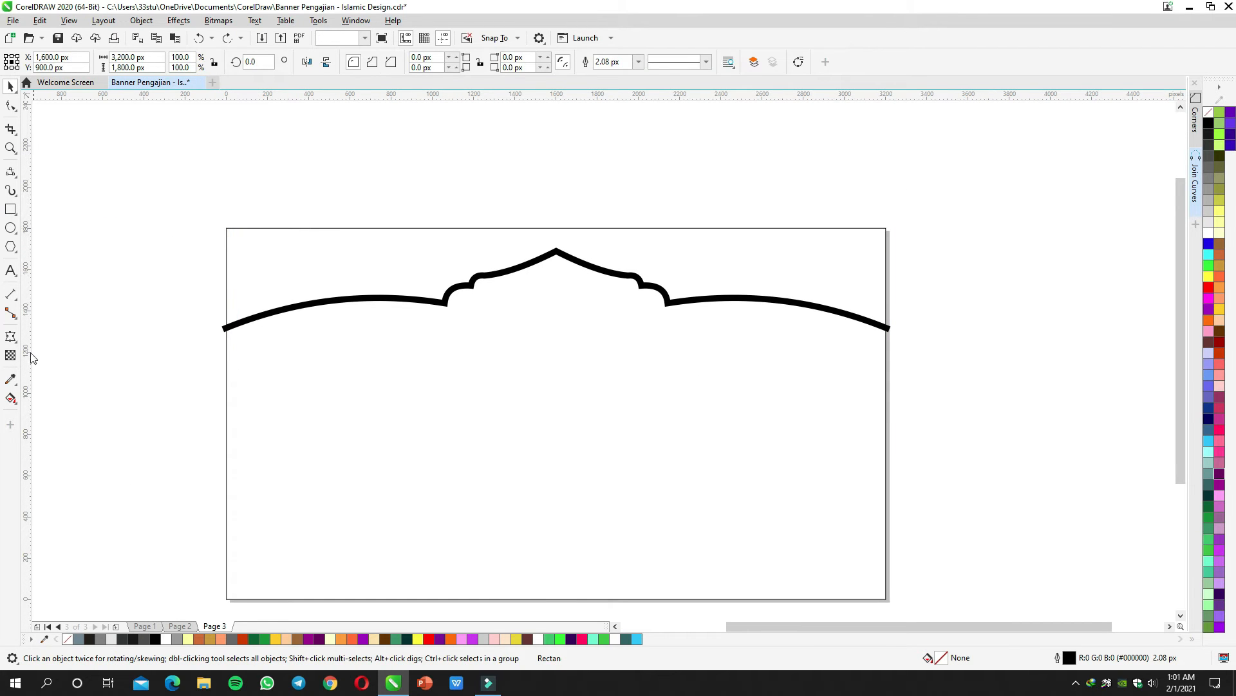
Step: Create a Smart Fill shape in the area between the rectangle's upper edge and the arch curve
click(11, 396)
click(55, 414)
click(279, 256)
key(space)
click(319, 164)
drag(344, 245, 354, 191)
key(ctrl+z)
Step: Select the filled shape above the arch and color it dark purple (#660066) without an outline
click(439, 175)
click(418, 376)
click(452, 192)
click(449, 247)
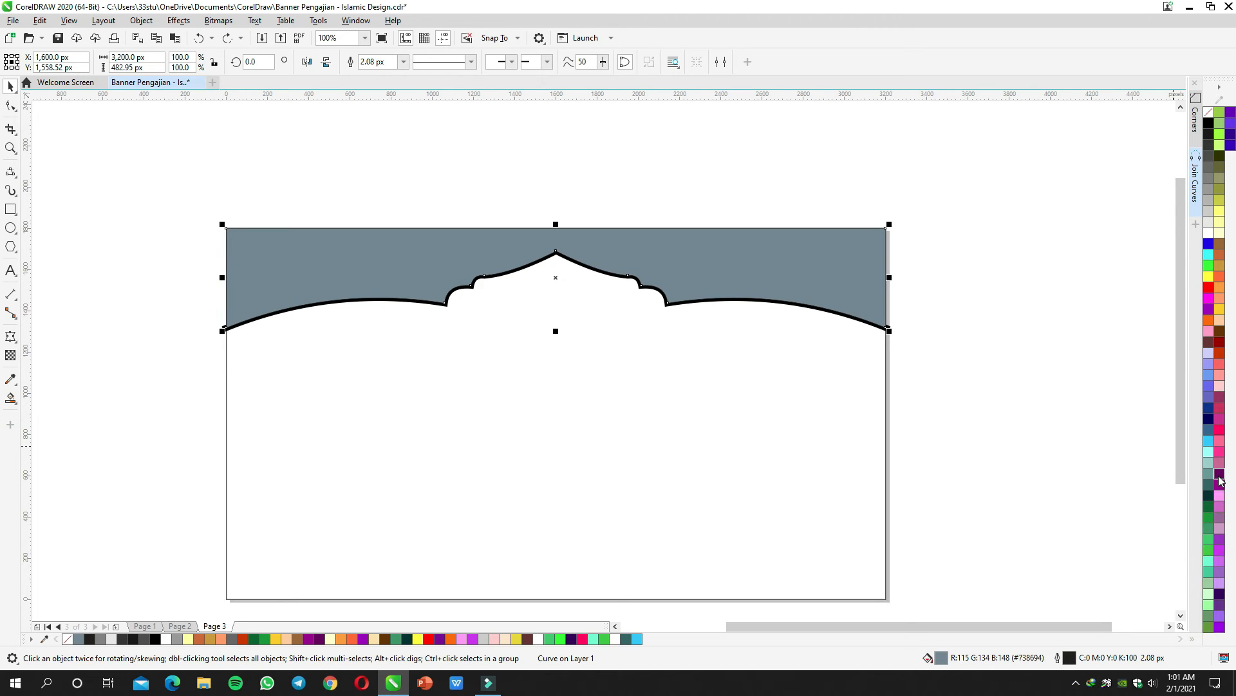
click(1219, 474)
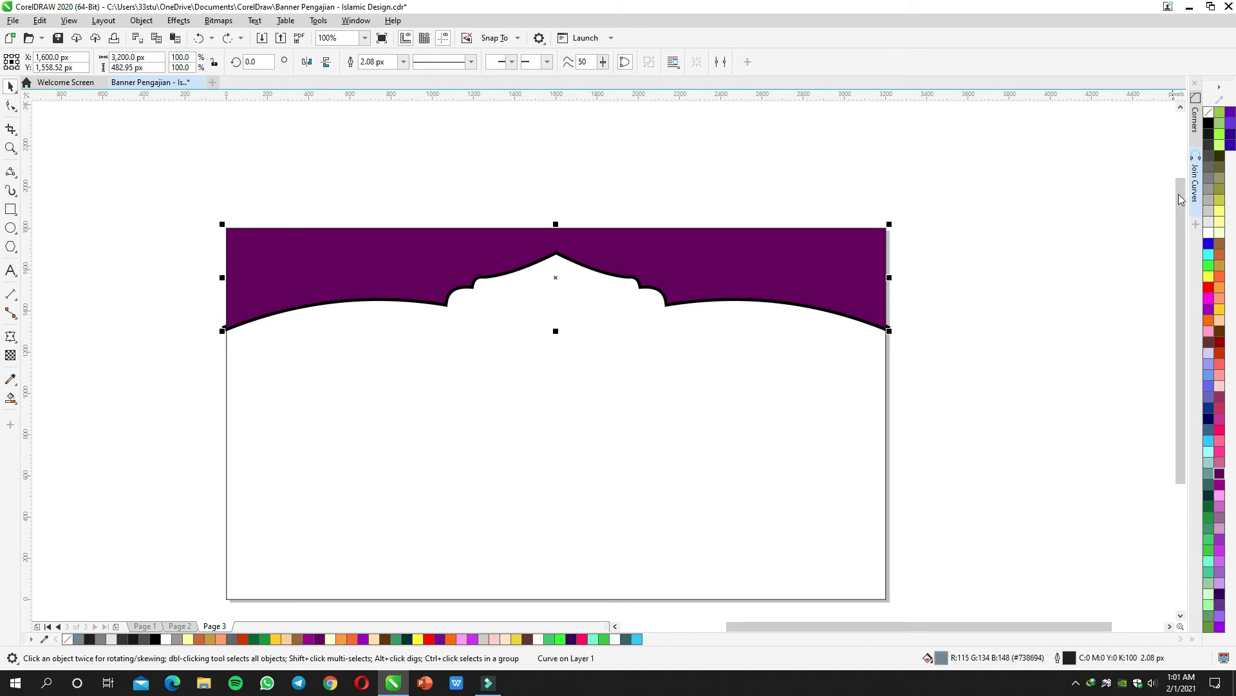
Step: Apply a slightly slanted linear fountain fill from dark purple to brighter purple, starting outside the upper shape's left end
click(10, 398)
click(52, 395)
drag(168, 234, 277, 266)
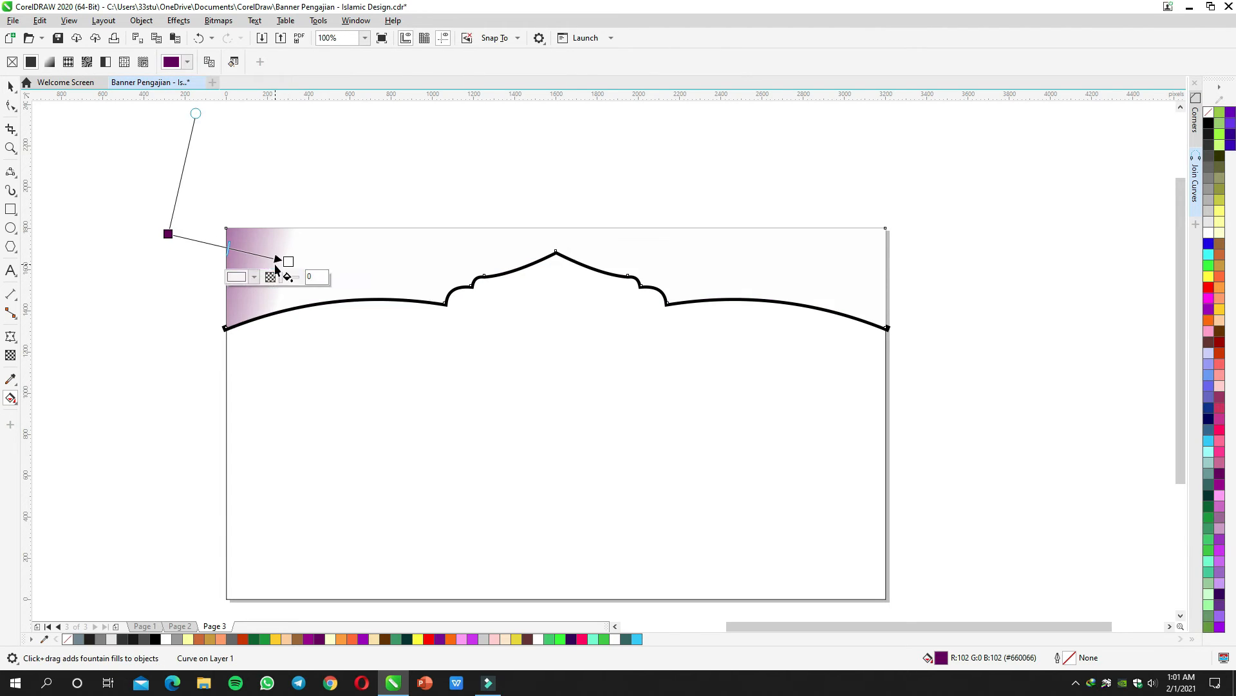
drag(1222, 499, 315, 264)
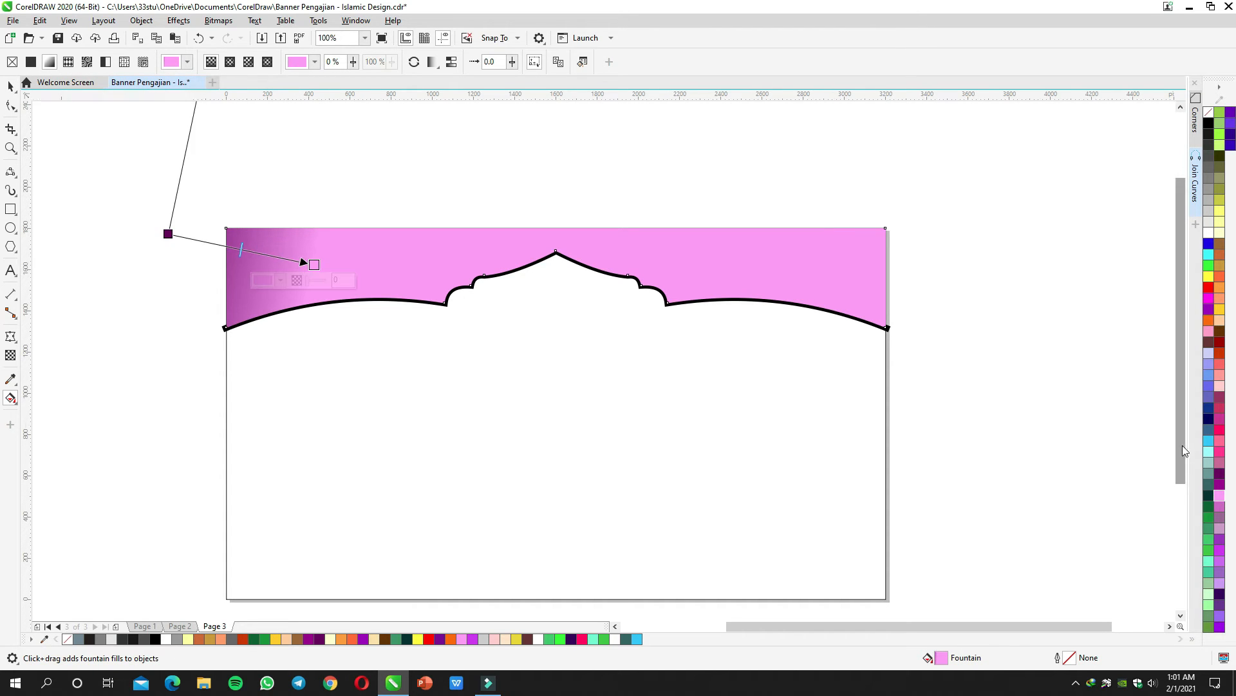
click(1218, 484)
Step: Set the upper shape's fountain fill to Repeat and Mirror
click(431, 62)
click(449, 92)
click(432, 61)
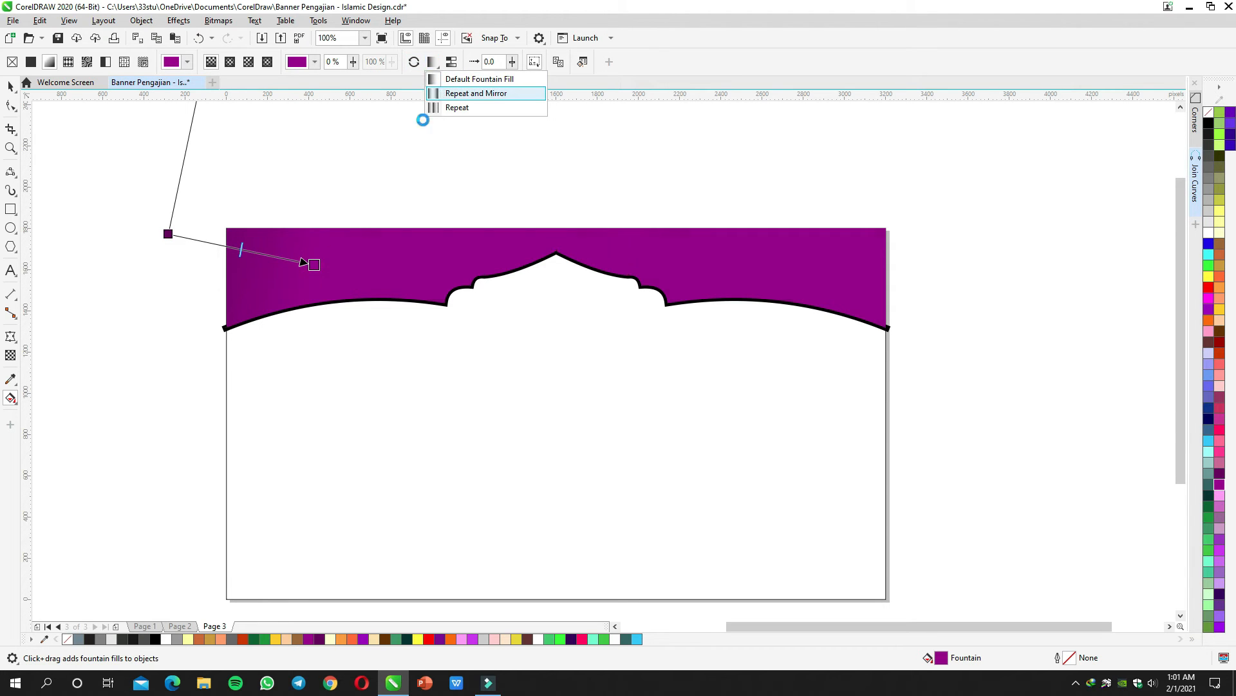
click(445, 94)
Step: Set the end color of the upper shape's fountain fill to a brighter magenta-purple and align the gradient horizontally
click(314, 264)
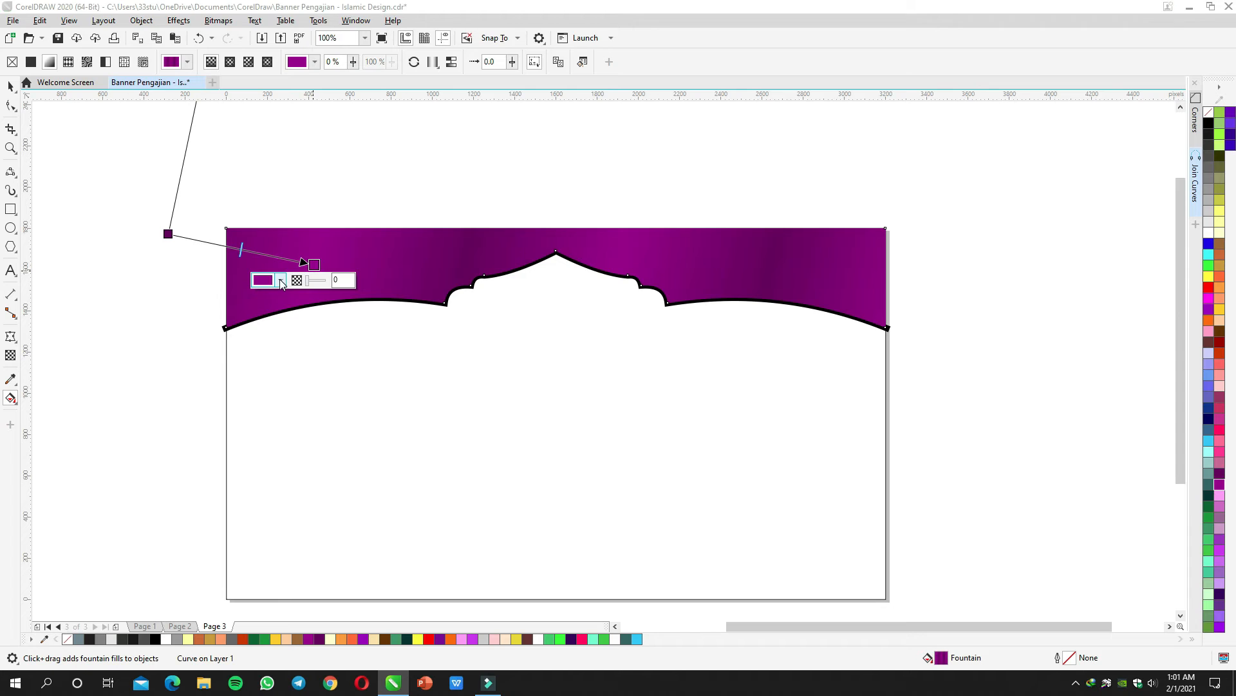
click(281, 280)
drag(387, 305, 706, 304)
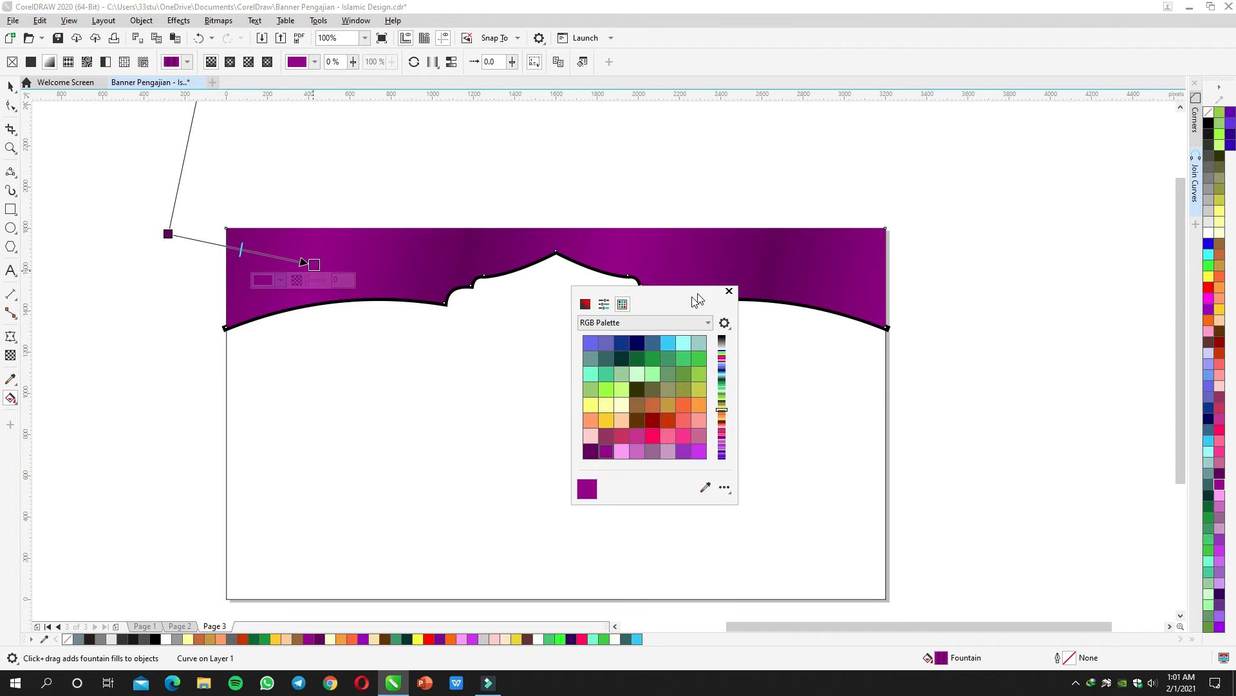
click(585, 305)
drag(629, 365, 643, 361)
click(497, 240)
mouse_move(192, 272)
mouse_down()
mouse_move(404, 271)
mouse_move(361, 273)
mouse_move(374, 272)
mouse_up()
key(space)
Step: Try a 60 px outline width on the arch curve
scroll(515, 283, up, 2)
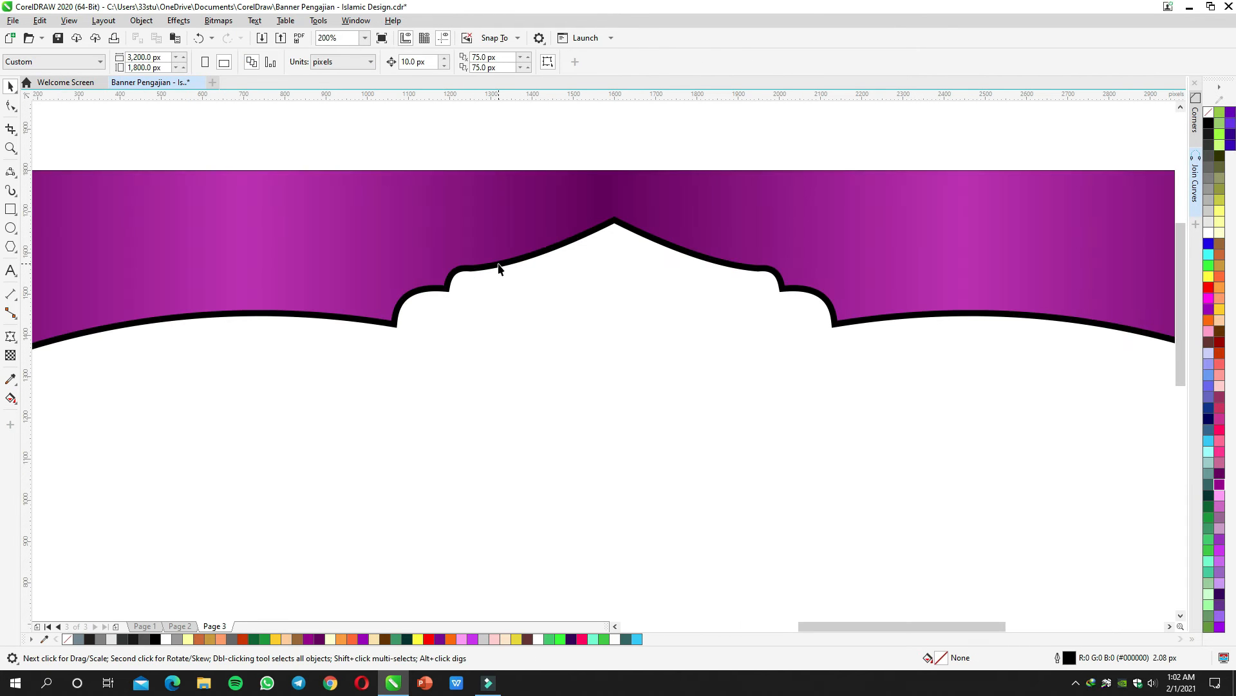
click(499, 279)
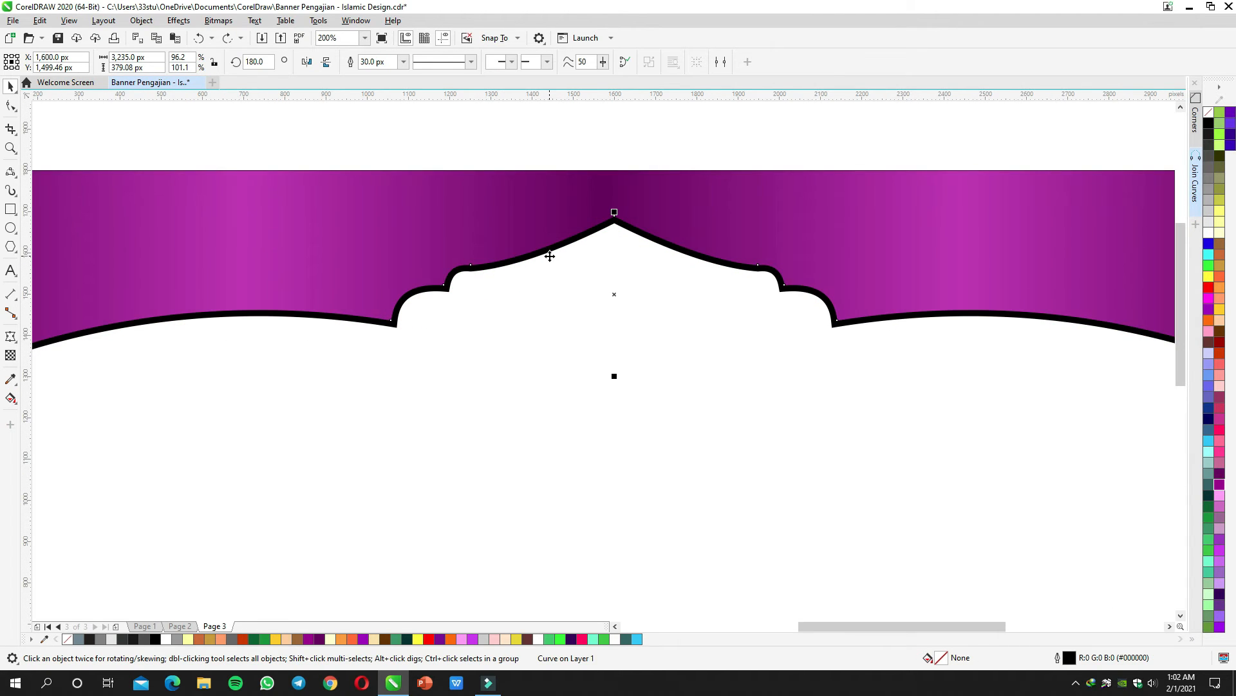
scroll(549, 256, up, 1)
drag(361, 59, 274, 61)
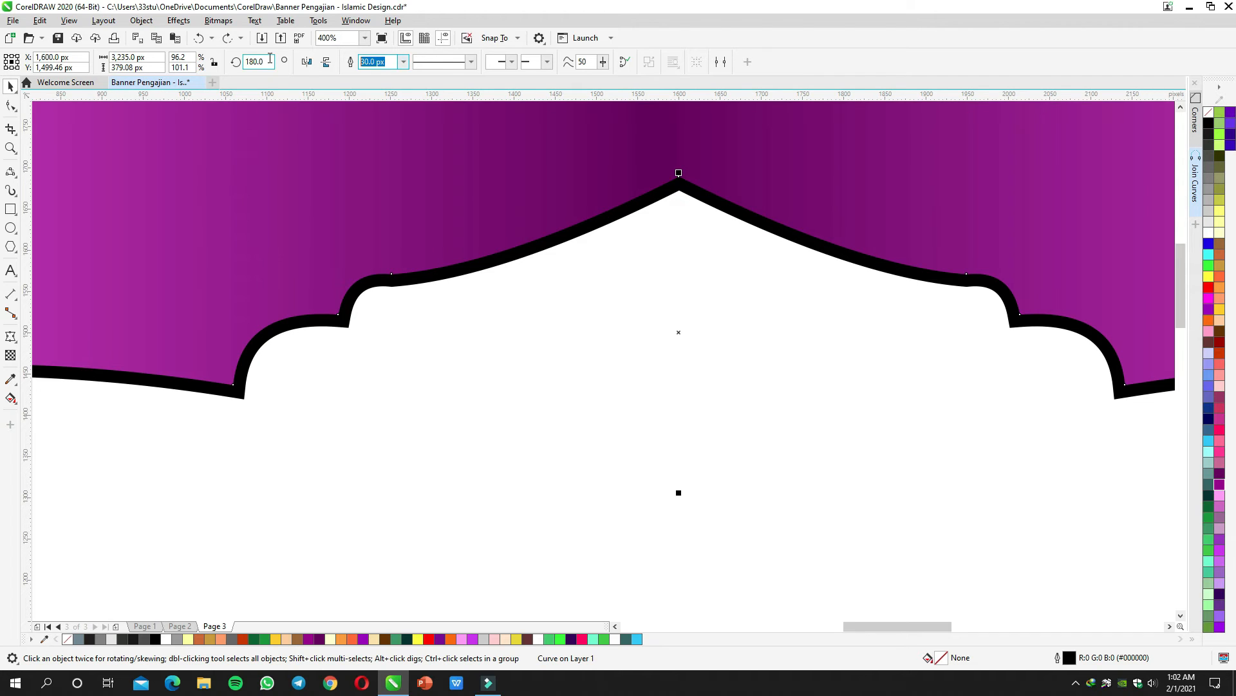
text(60)
key(Return)
scroll(515, 299, down, 3)
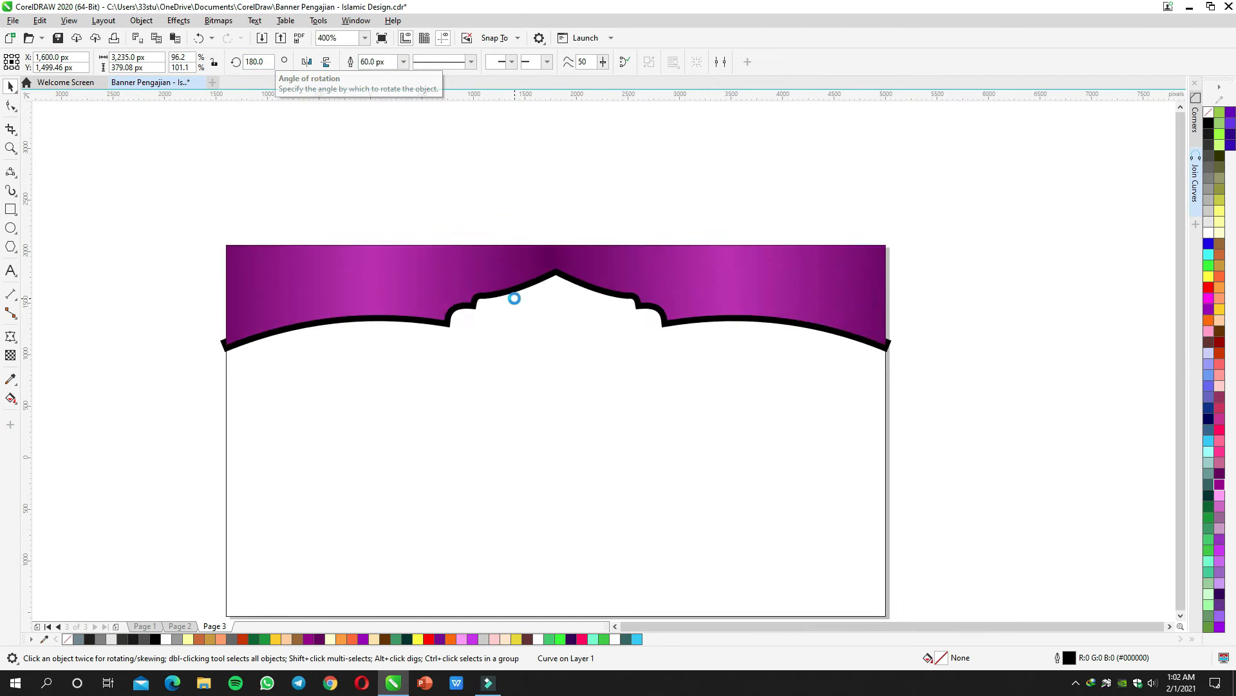
click(519, 238)
scroll(521, 290, up, 1)
drag(524, 294, 528, 284)
key(ctrl+z)
click(552, 242)
click(803, 342)
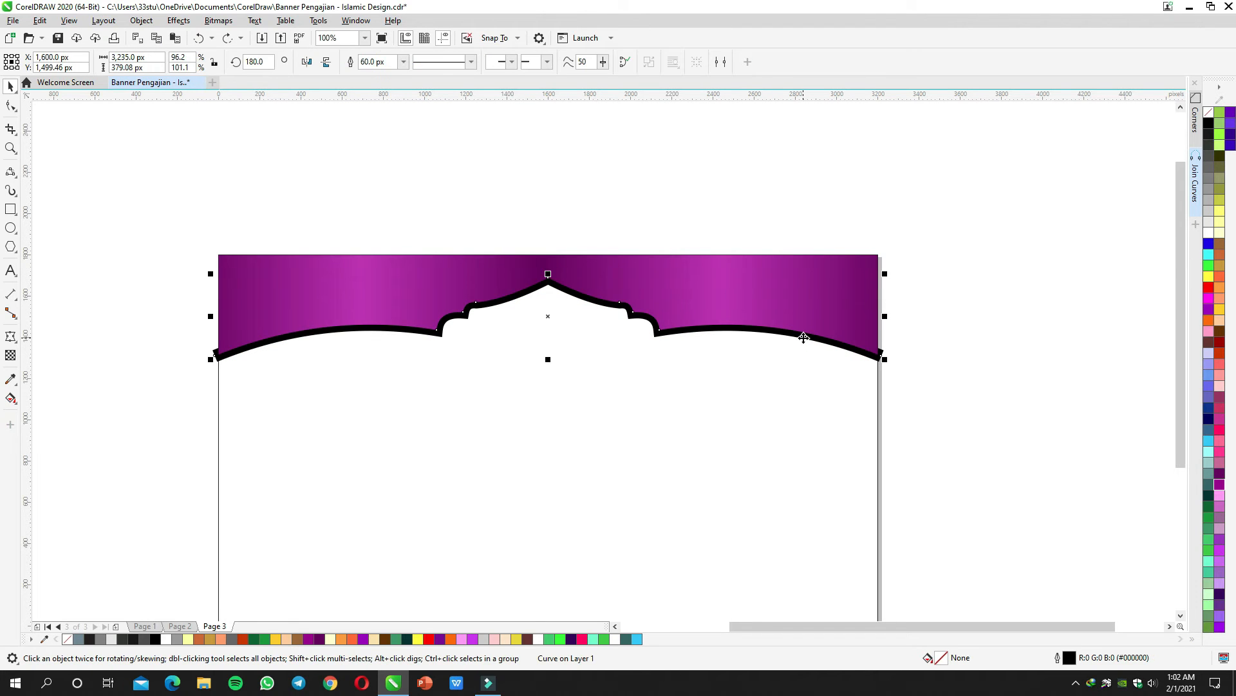
key(ctrl+shift+z)
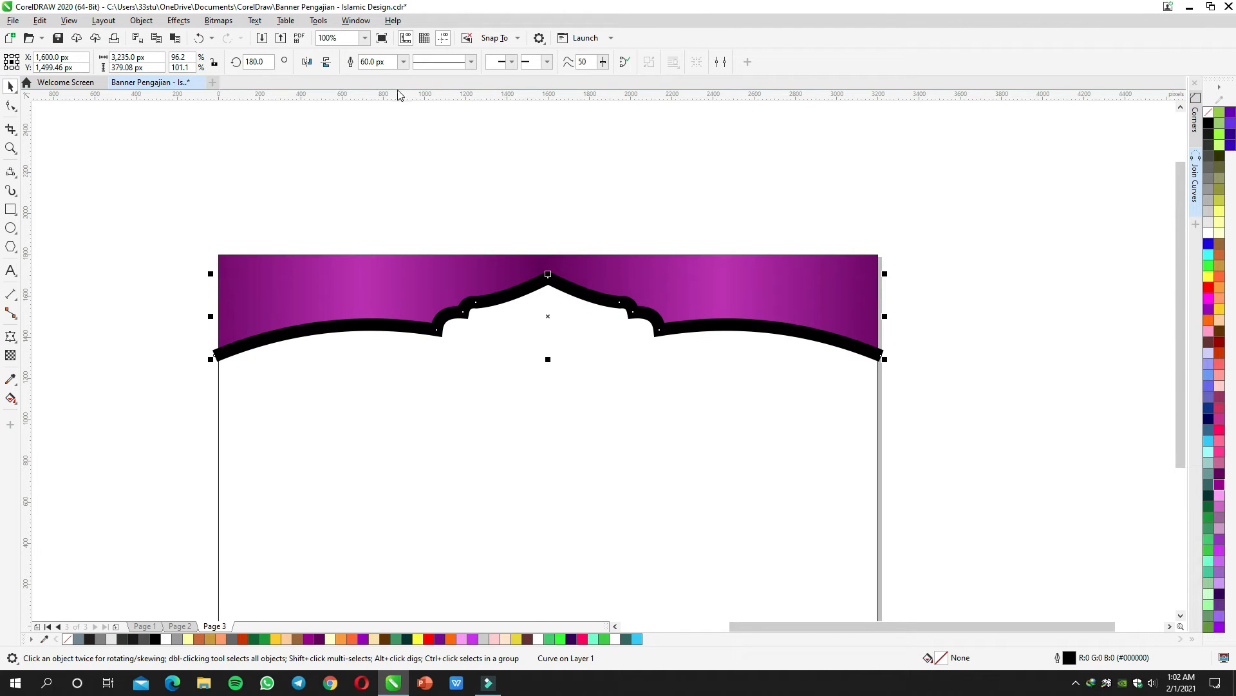
Step: Set the arch curve's outline width to 30 px and convert the outline to an object
text(30)
key(Return)
click(384, 133)
scroll(554, 284, up, 2)
scroll(554, 284, down, 2)
click(550, 304)
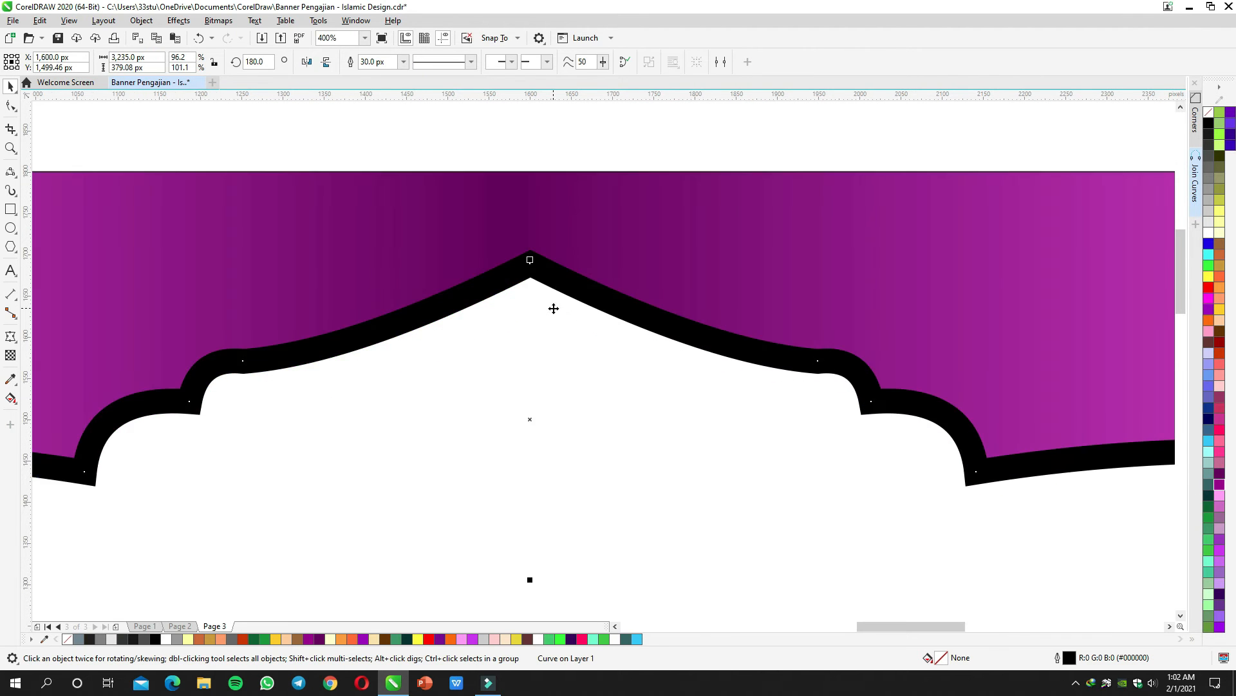
click(141, 20)
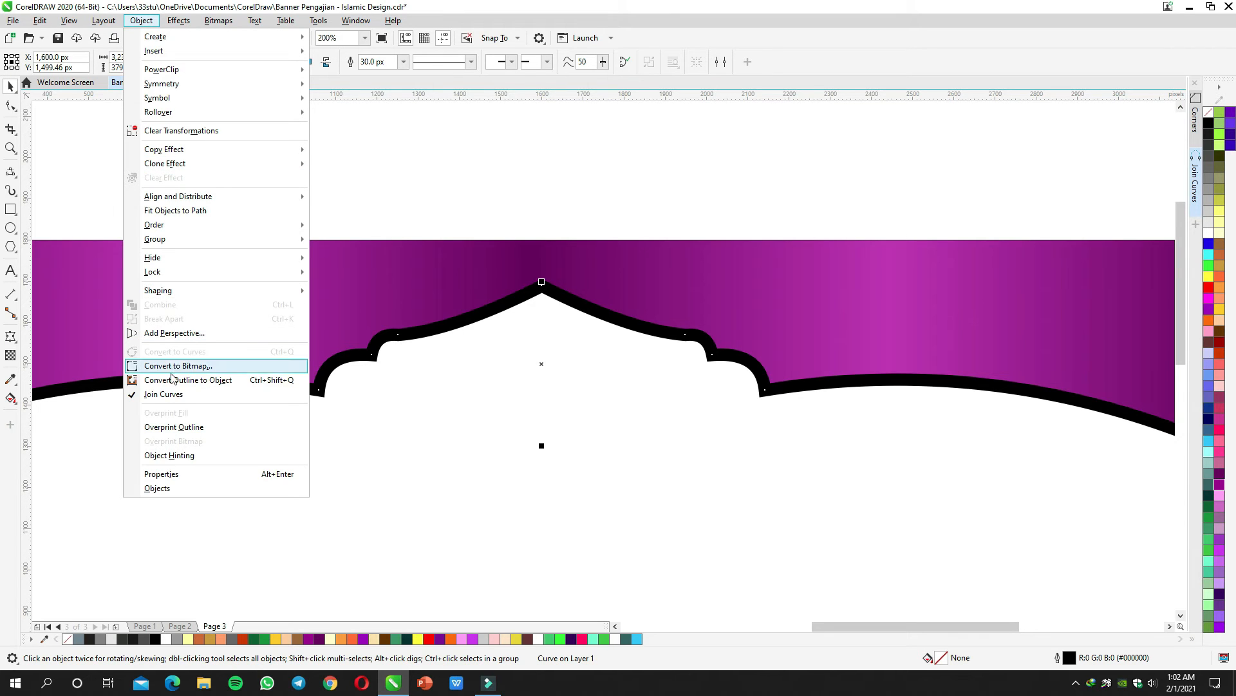
click(213, 379)
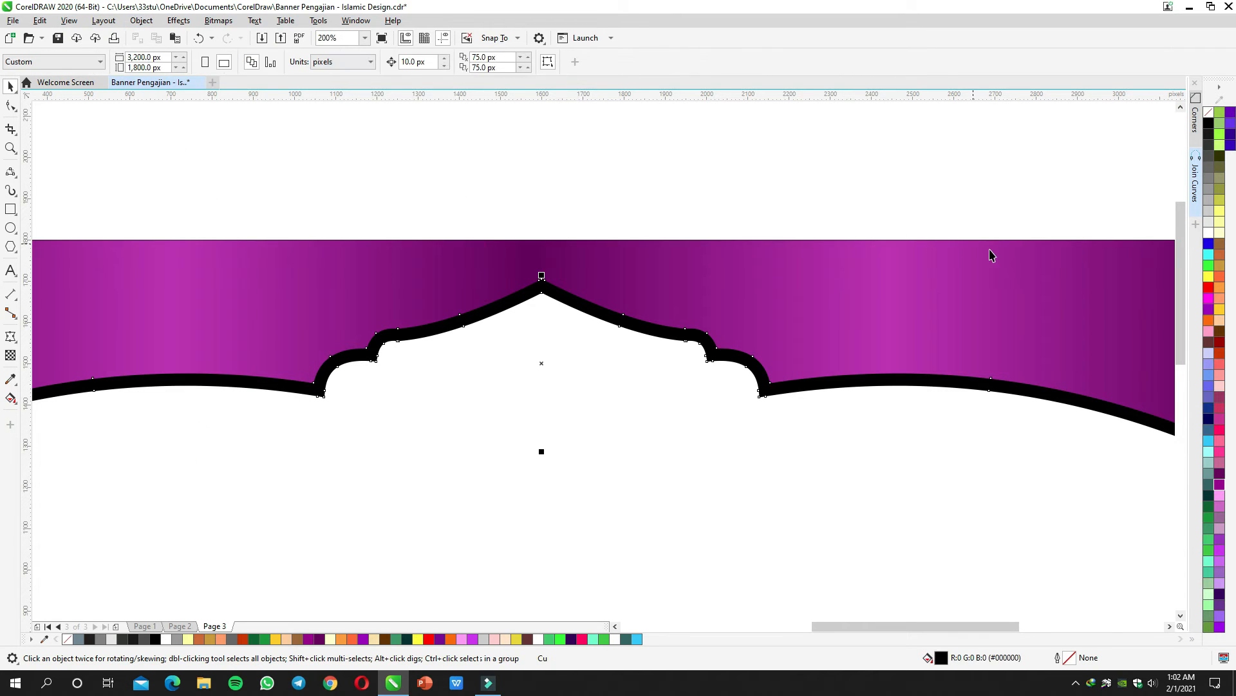
Step: Color the converted arch border gold (#FFCC00) and apply a slightly slanted Repeat and Mirror fountain fill starting outside its left end
click(1221, 310)
scroll(902, 262, left, 5)
click(10, 398)
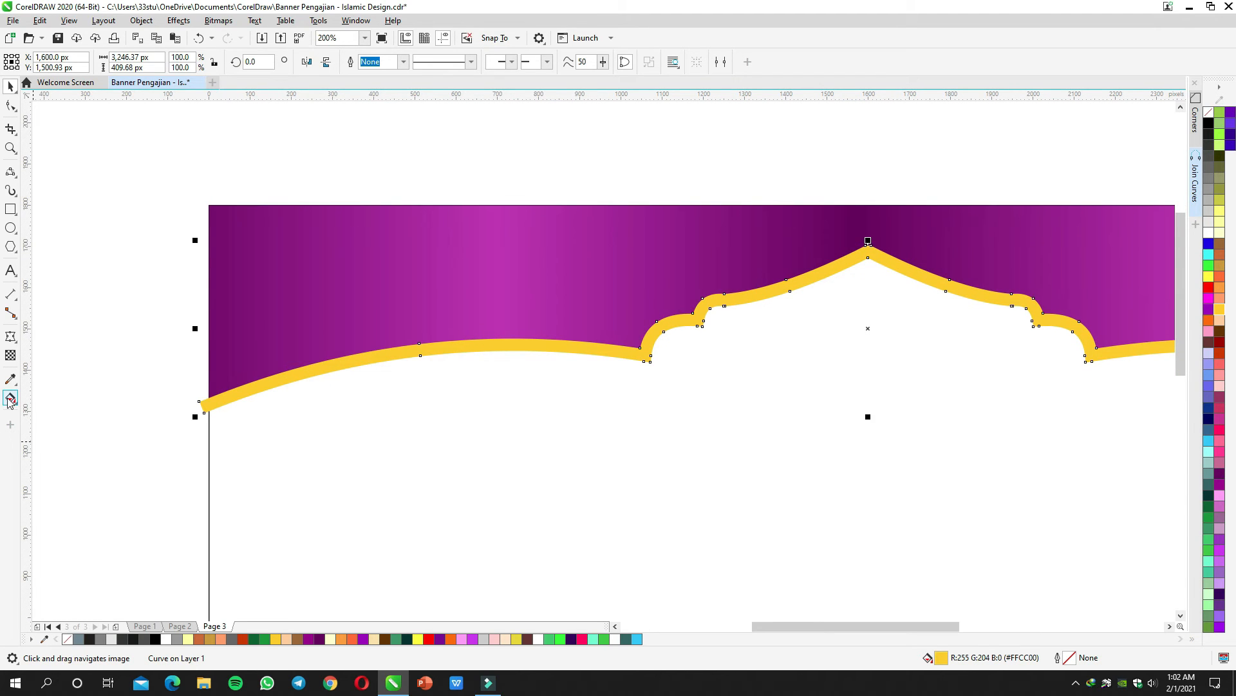
click(63, 398)
drag(145, 416, 288, 395)
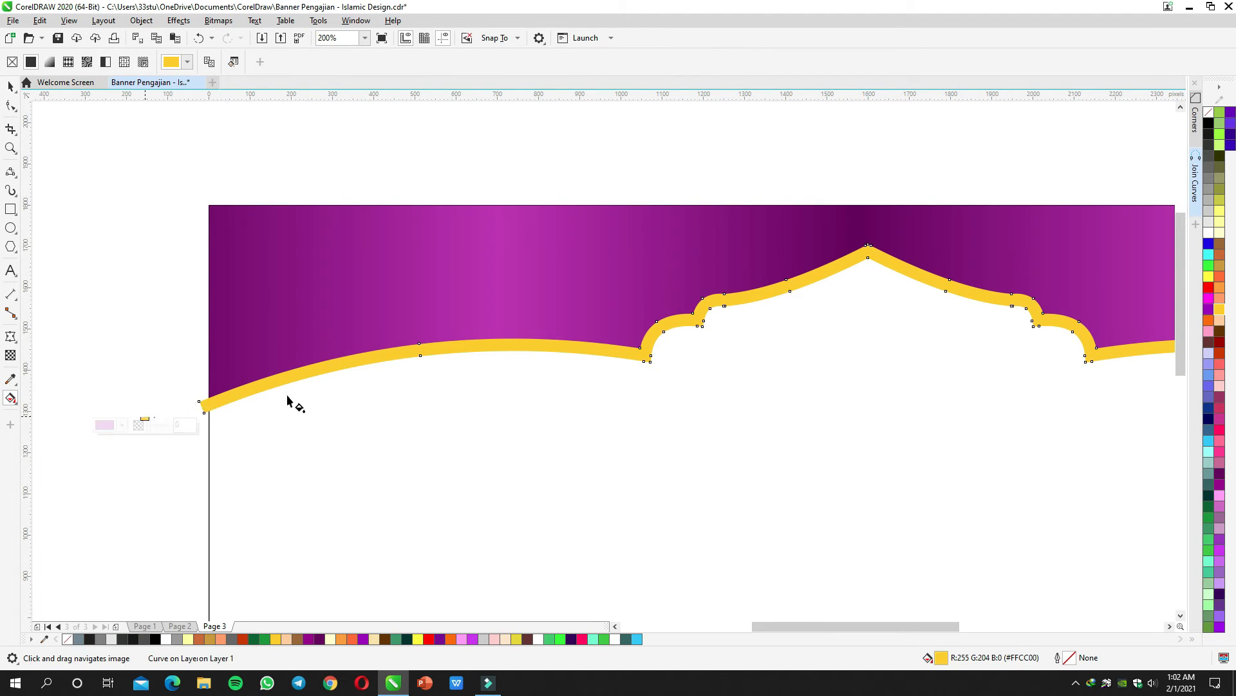
click(433, 63)
click(454, 95)
Step: Set the end color of the arch border's fountain fill to dark brown
click(287, 394)
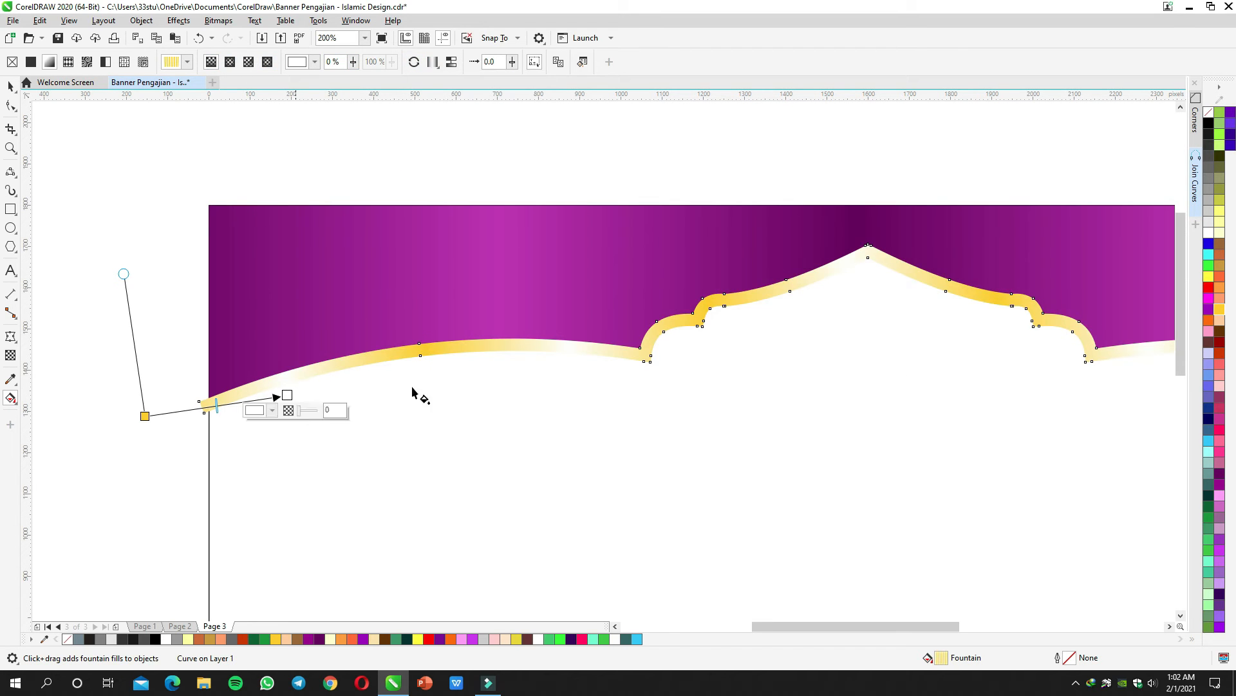
scroll(598, 346, down, 1)
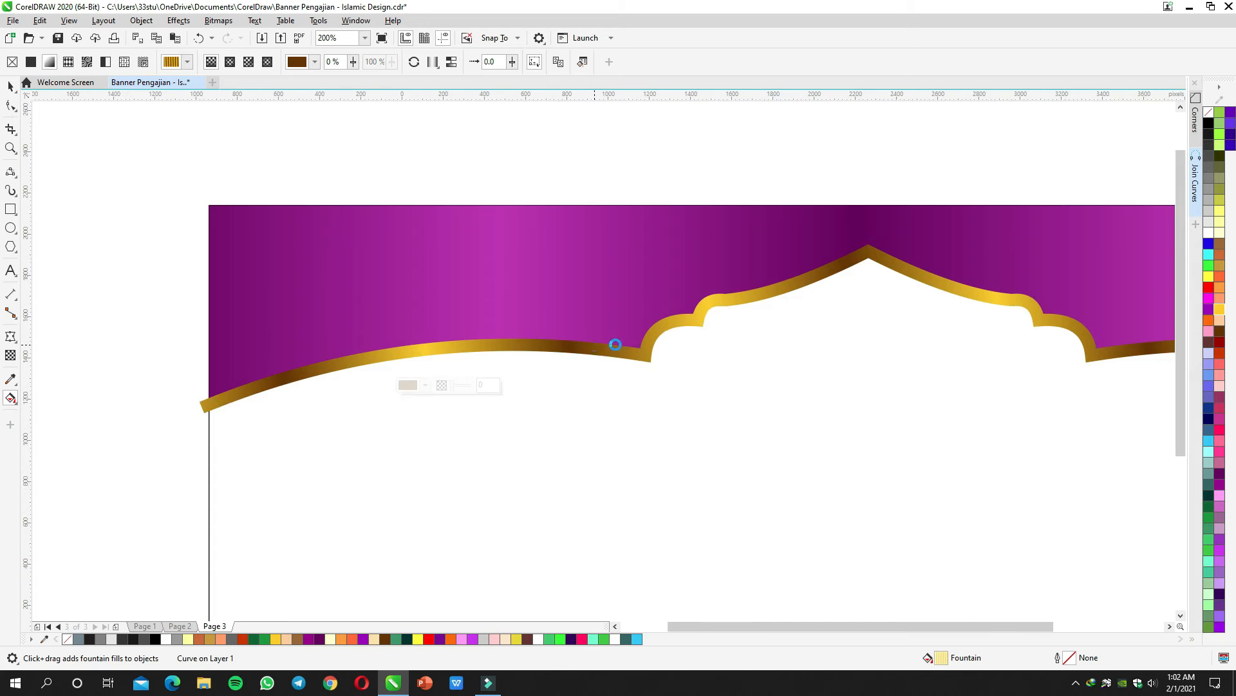
scroll(573, 347, right, 1)
key(space)
click(543, 236)
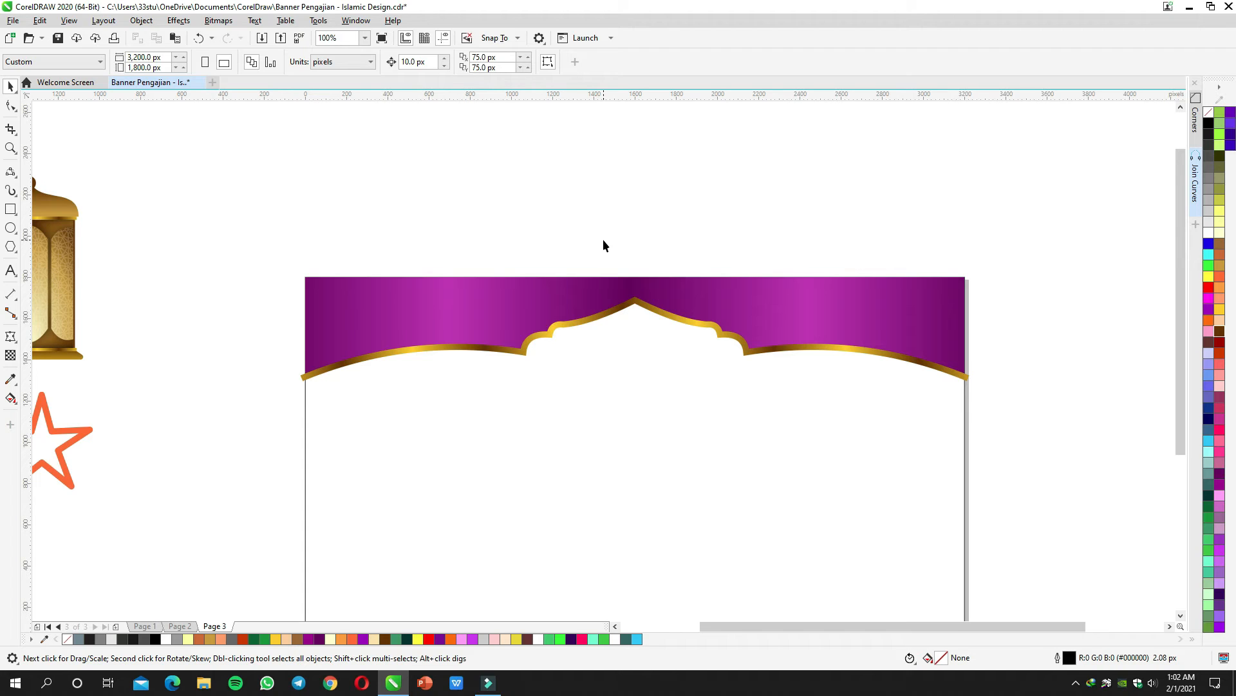
Step: Copy the two geometric Islamic patterns from Page 1 and paste them on Page 3
scroll(515, 289, down, 1)
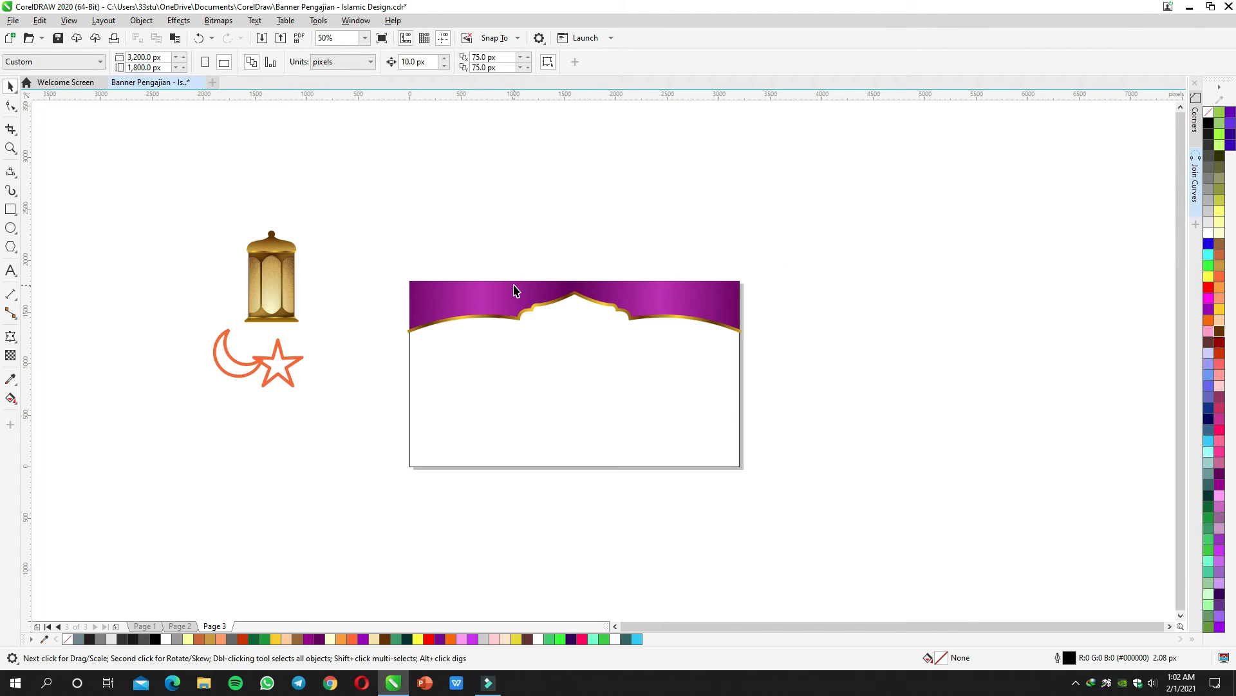
key(Page_Up)
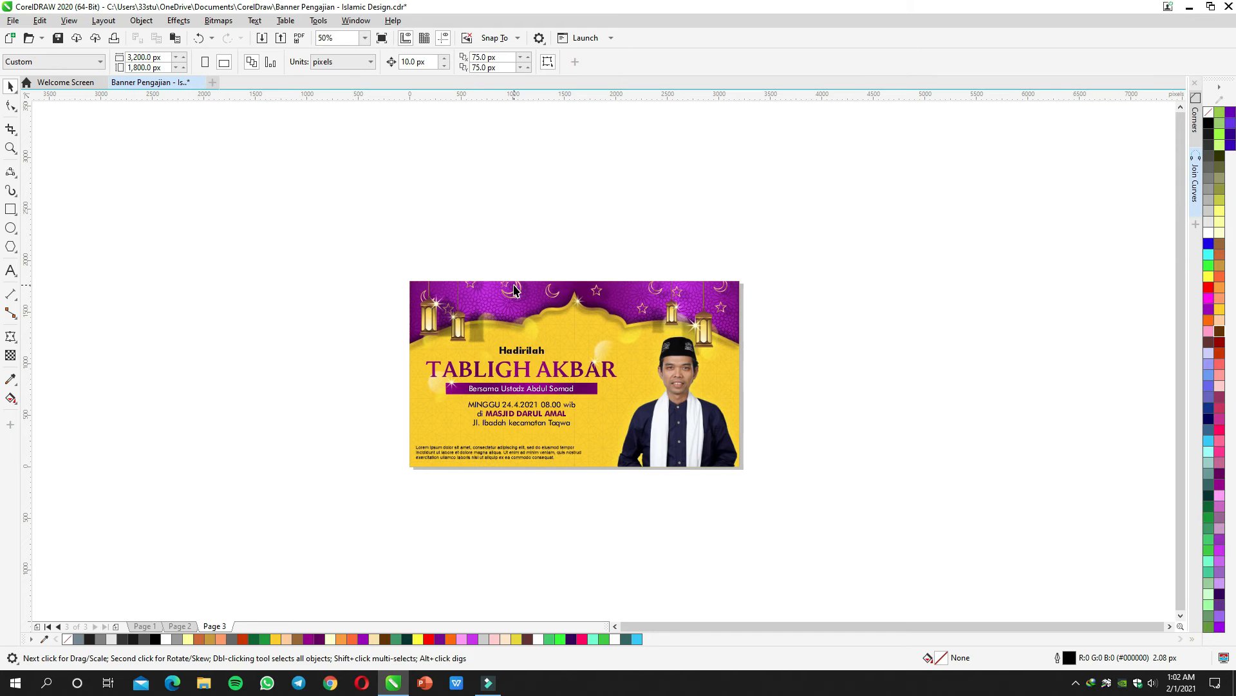
key(Page_Up)
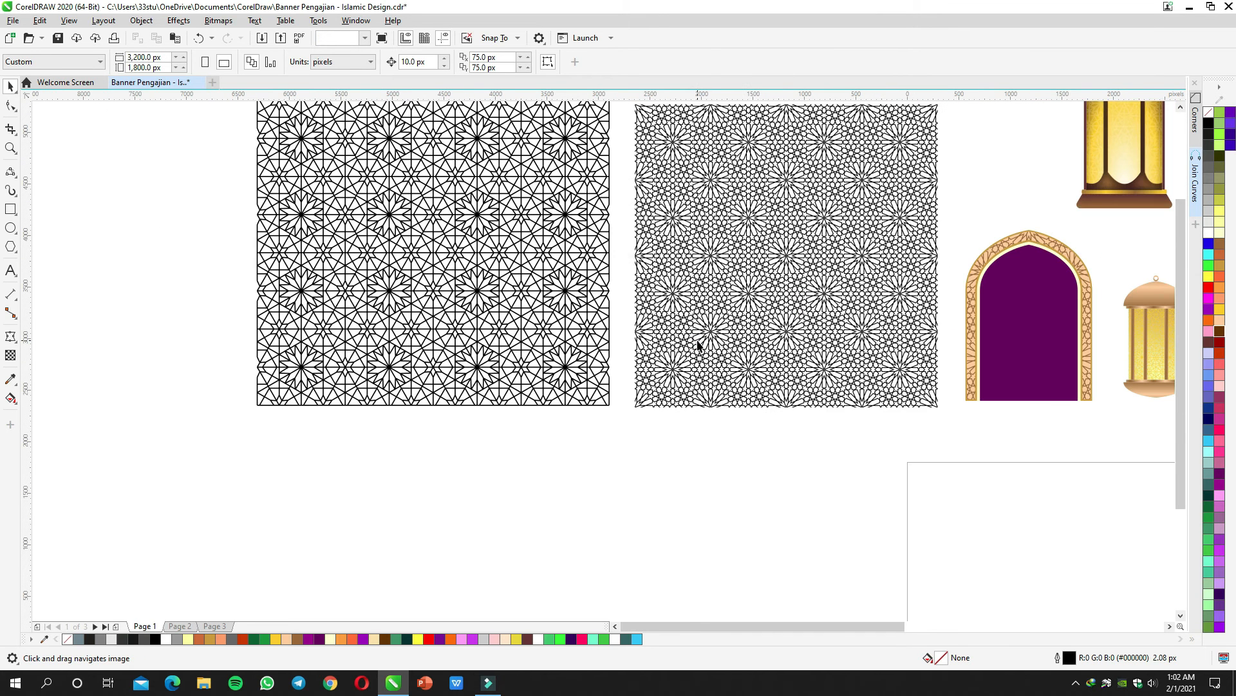
click(697, 346)
shift+click(584, 347)
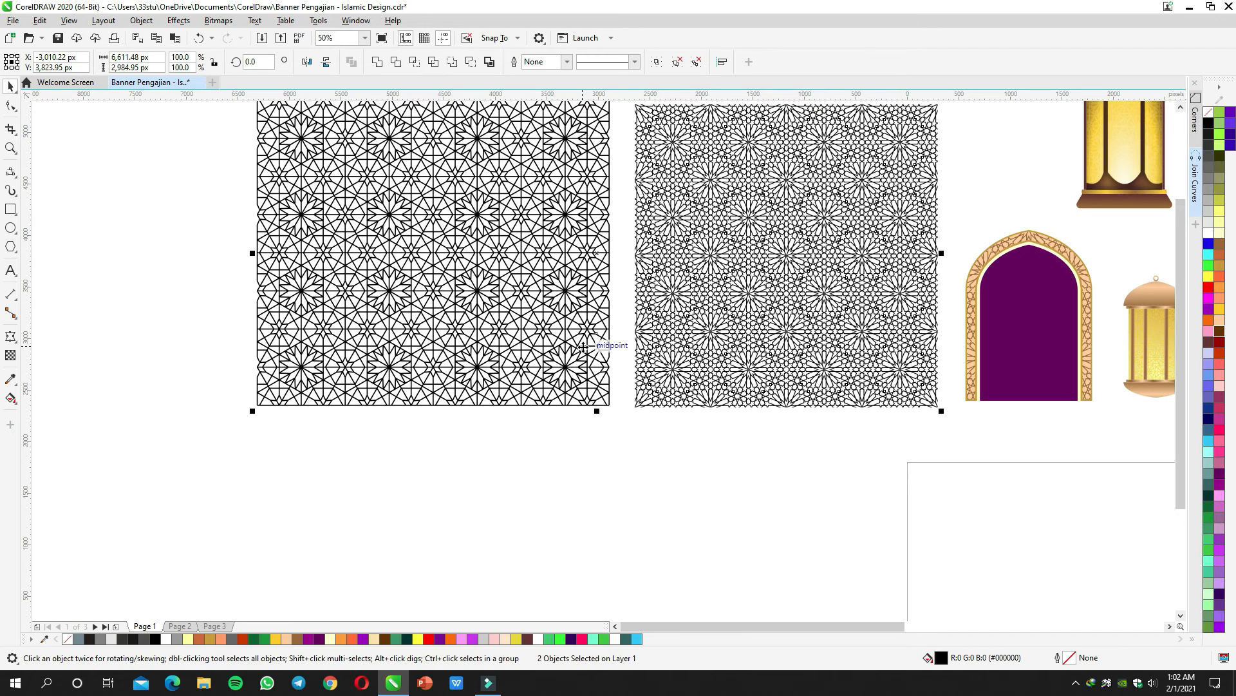
key(Page_Down)
key(Page_Down)
drag(637, 331, 263, 244)
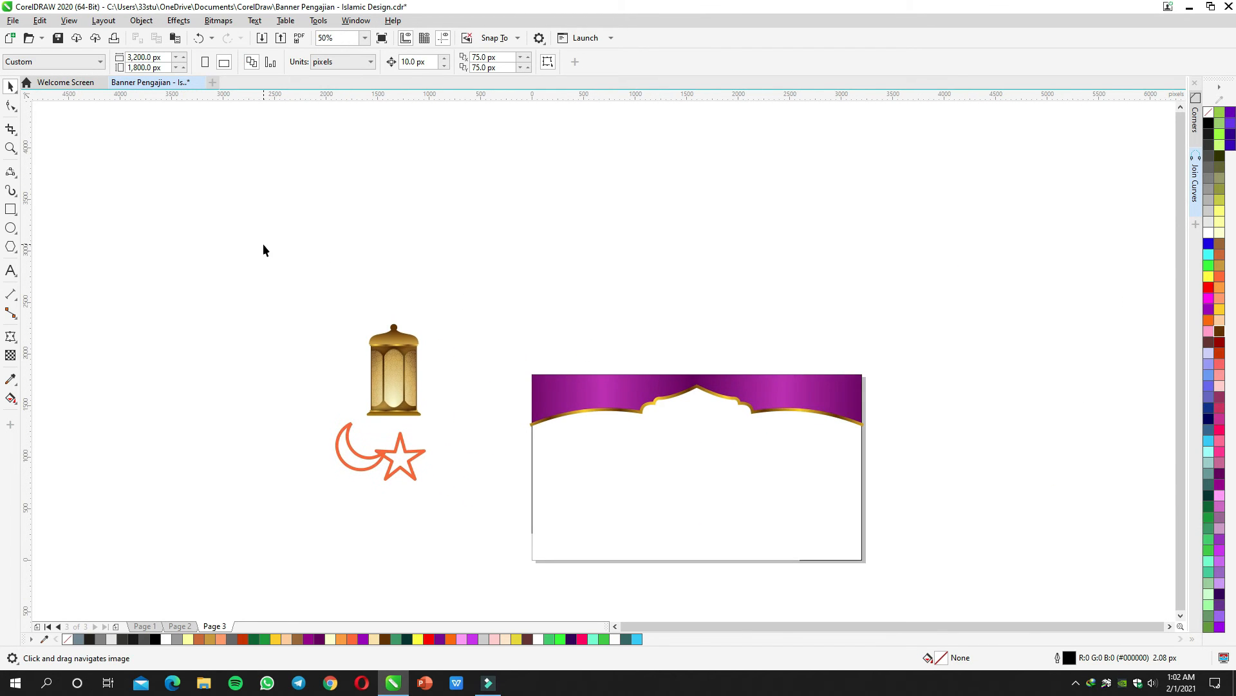
key(ctrl+v)
Step: PowerClip the denser geometric pattern inside the purple shape above the arch
drag(640, 214, 550, 242)
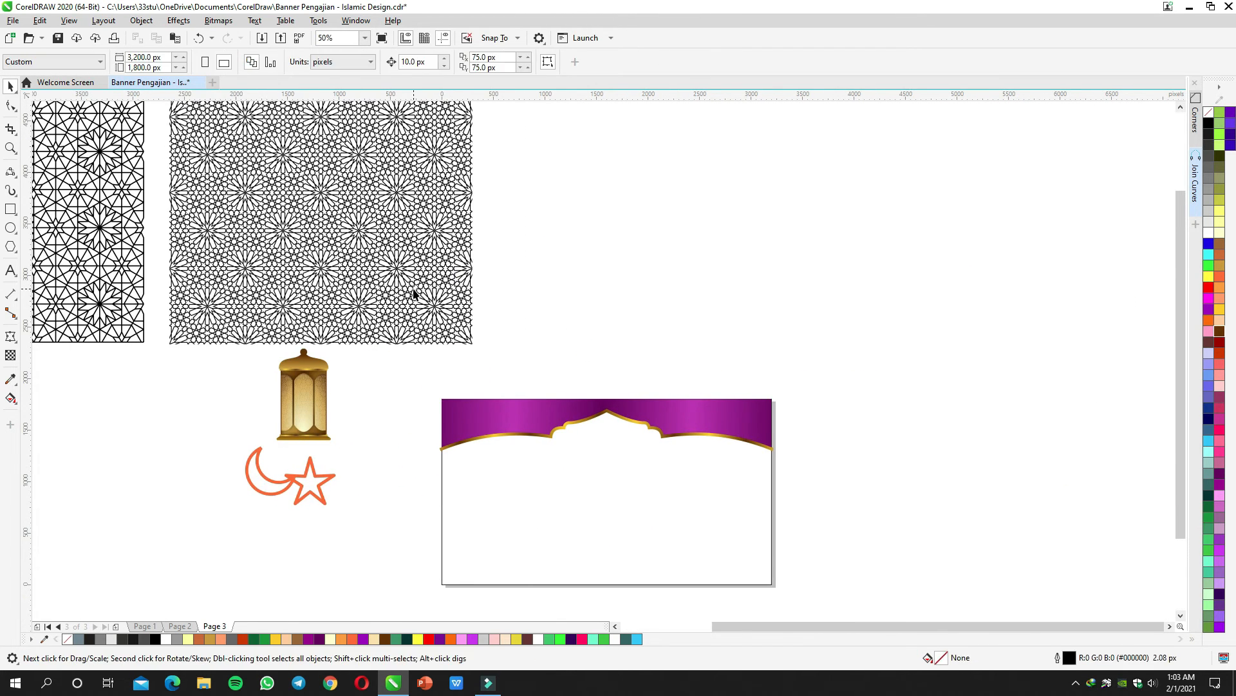
scroll(414, 287, up, 1)
drag(451, 309, 403, 275)
right_click(407, 222)
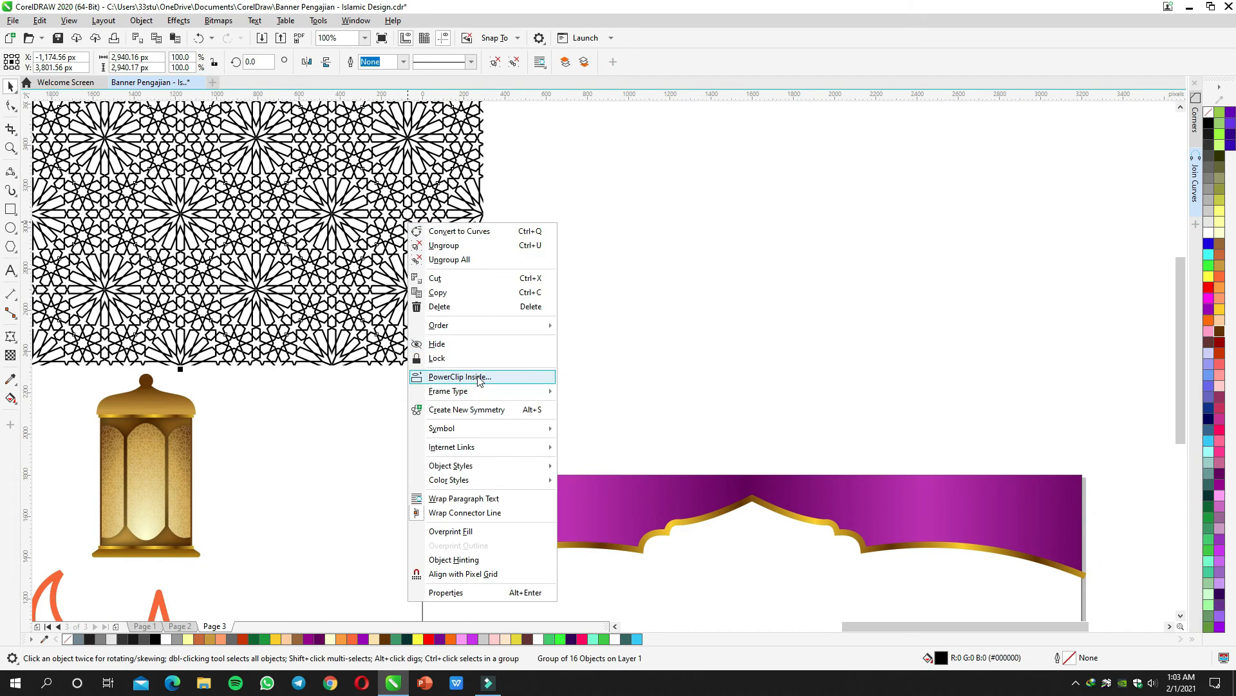
click(444, 378)
click(630, 493)
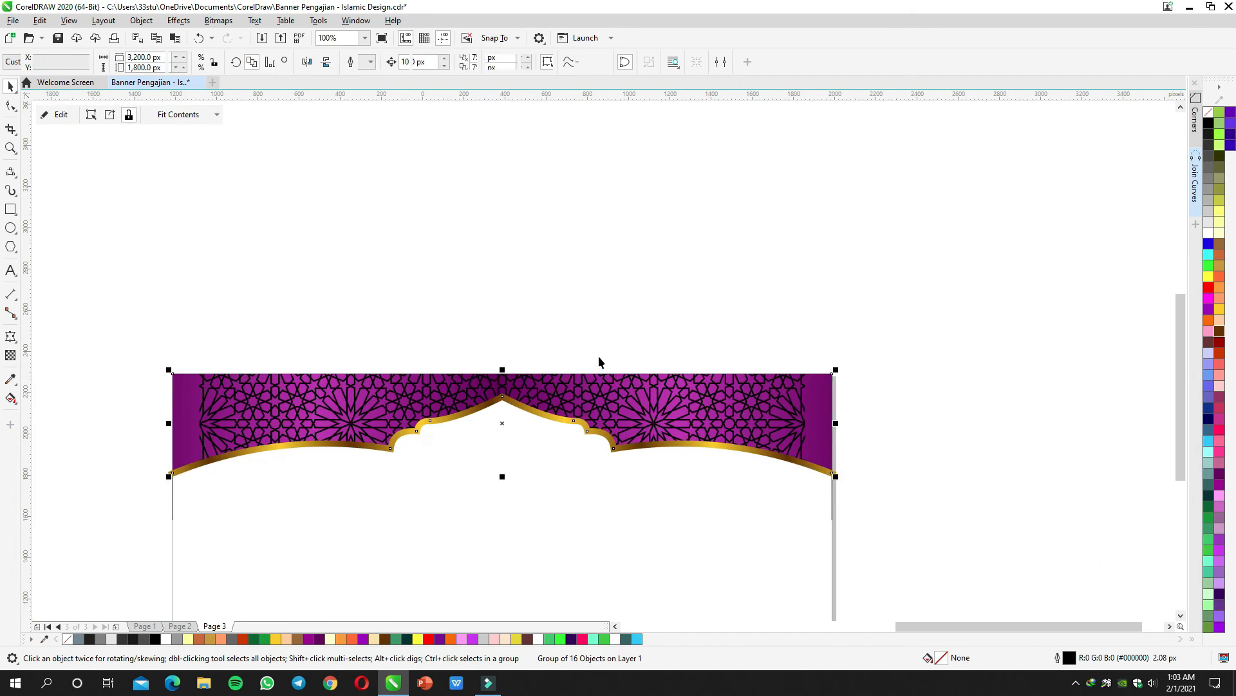
Step: Edit the PowerClip contents, enlarging the pattern to about 115.2% and rotating it 15 degrees
scroll(649, 397, down, 2)
click(628, 341)
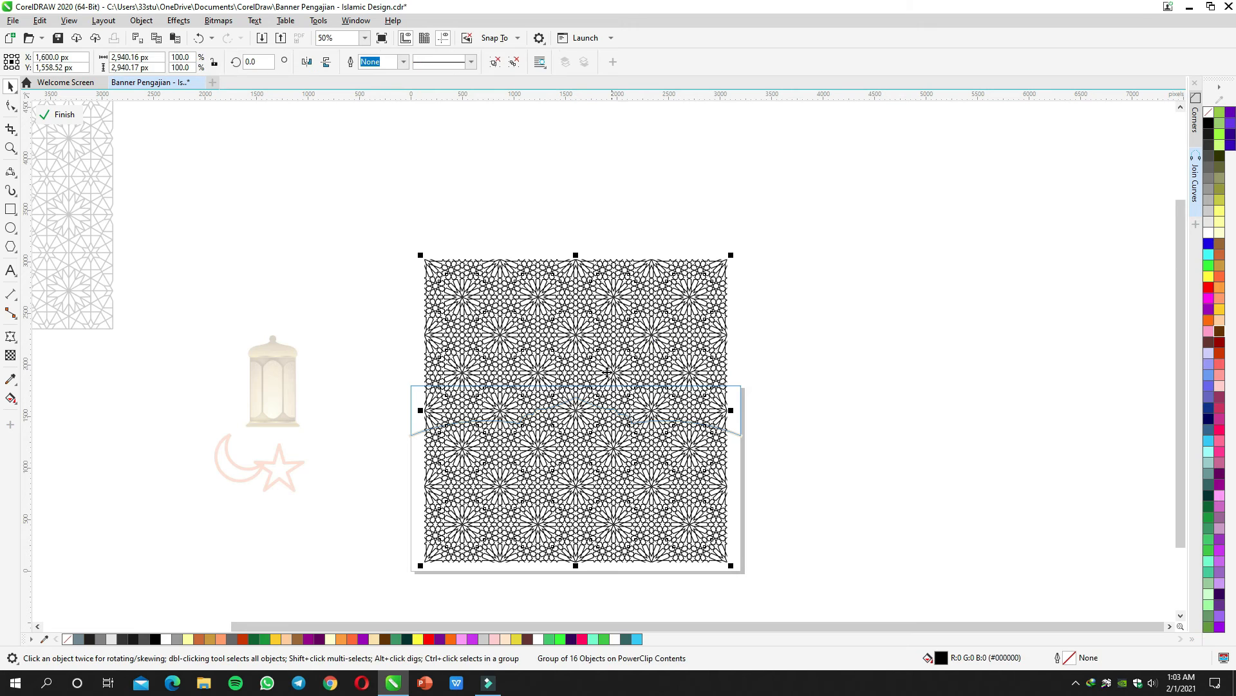
drag(734, 254, 700, 209)
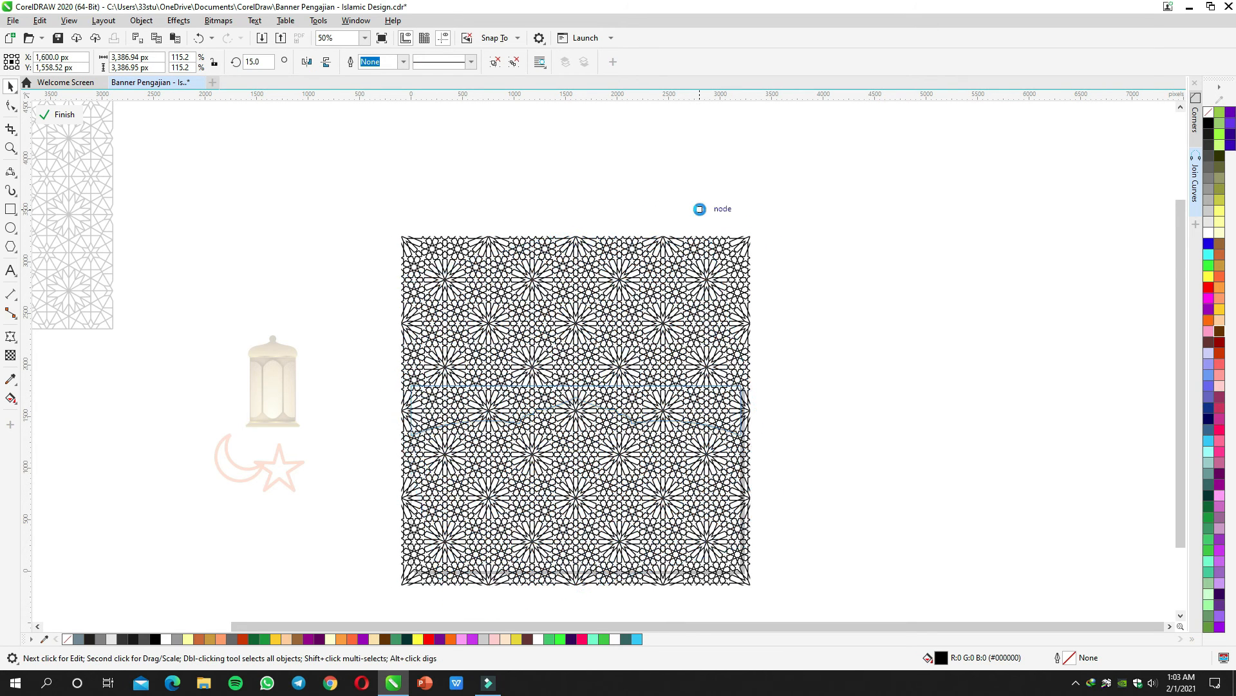
ctrl+click(886, 310)
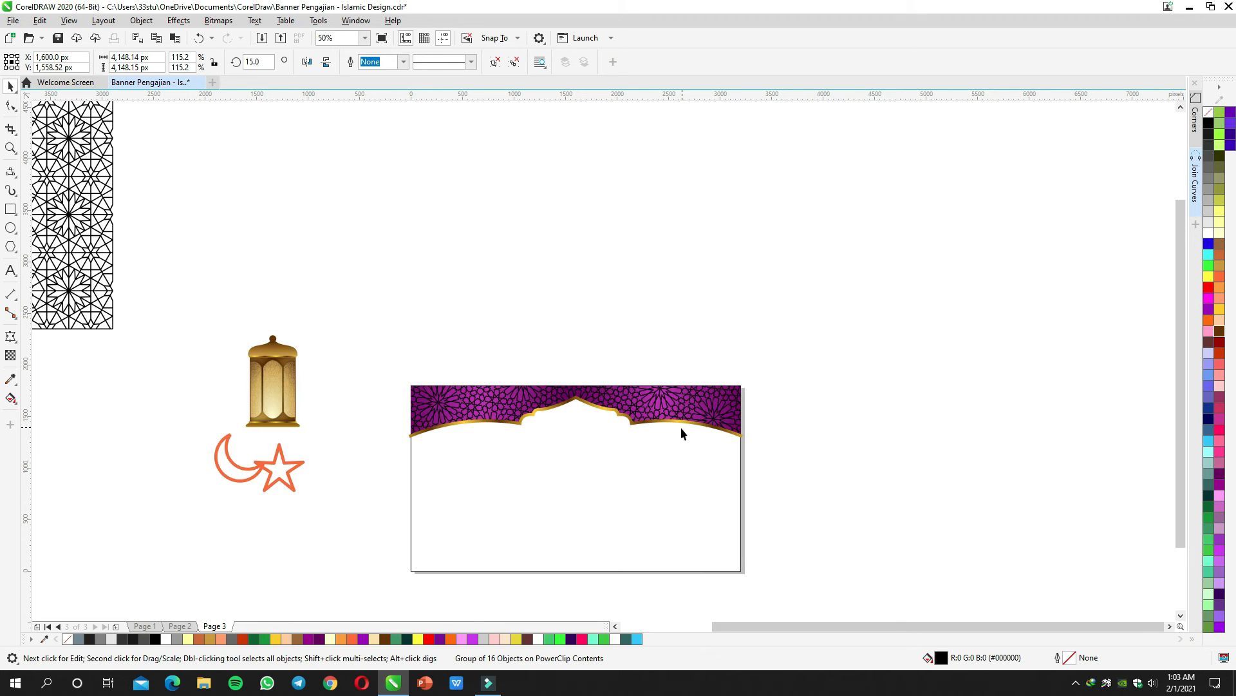
Step: Reopen the PowerClip contents, ungroup all of the pattern's objects and combine them into a single curve
scroll(672, 427, up, 1)
ctrl+click(594, 400)
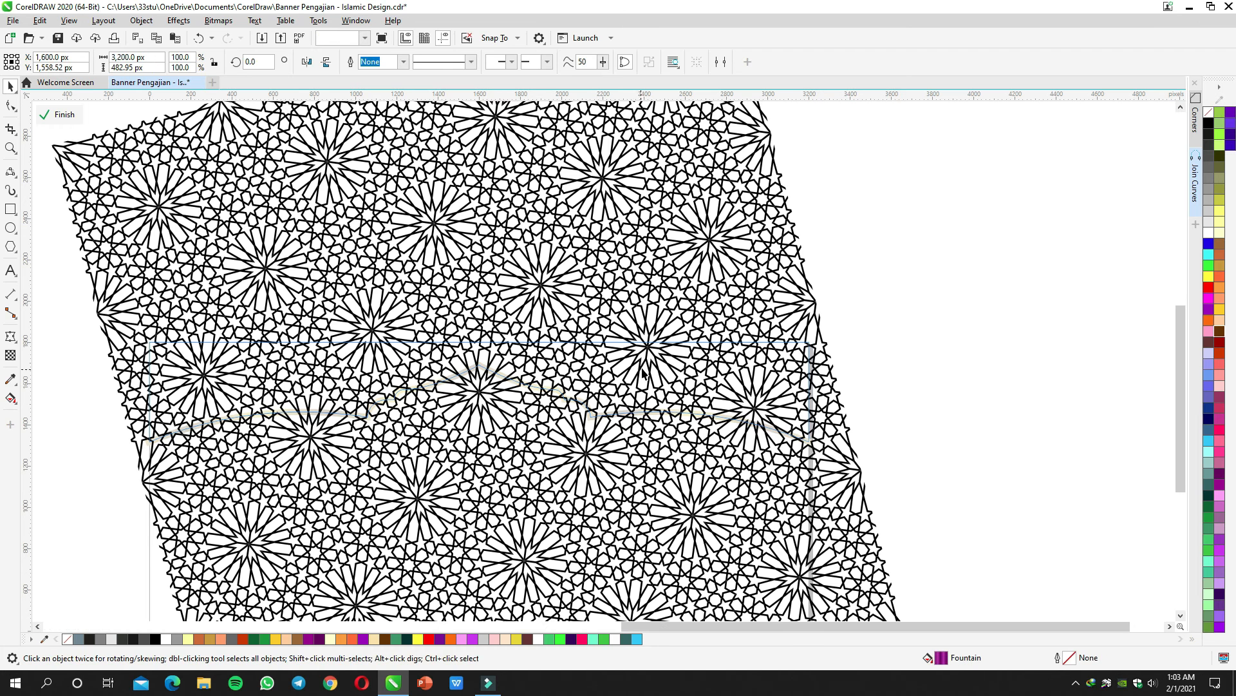
click(10, 356)
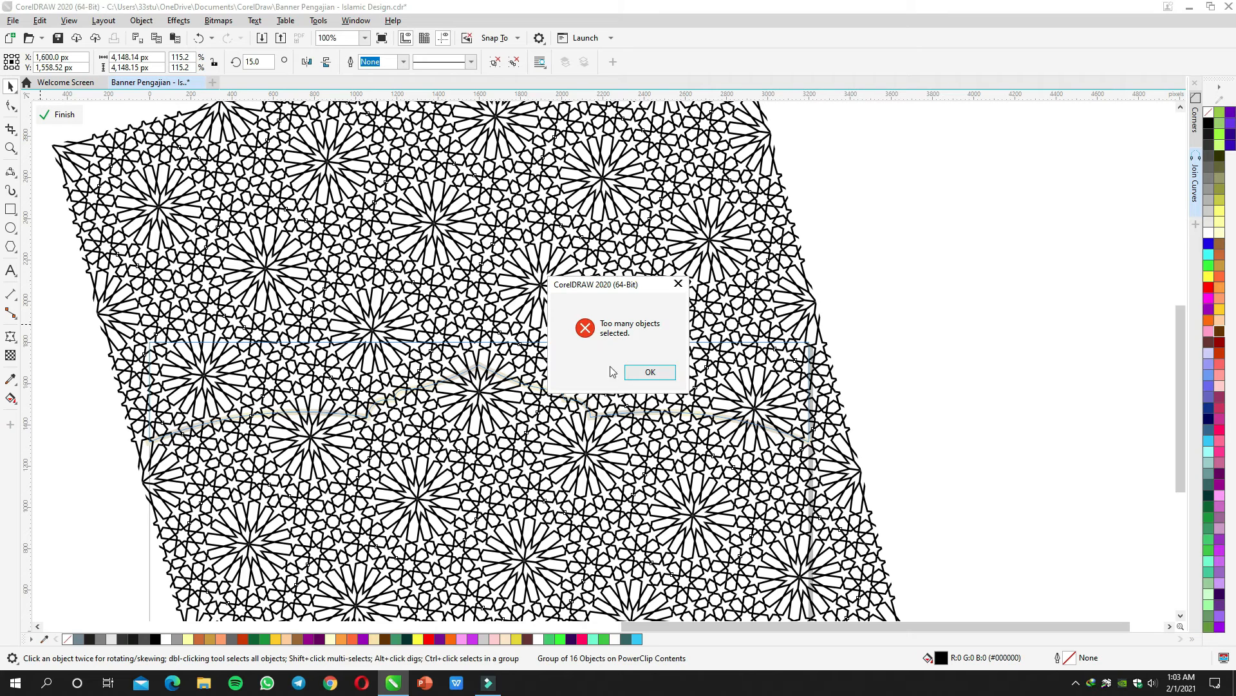
click(650, 372)
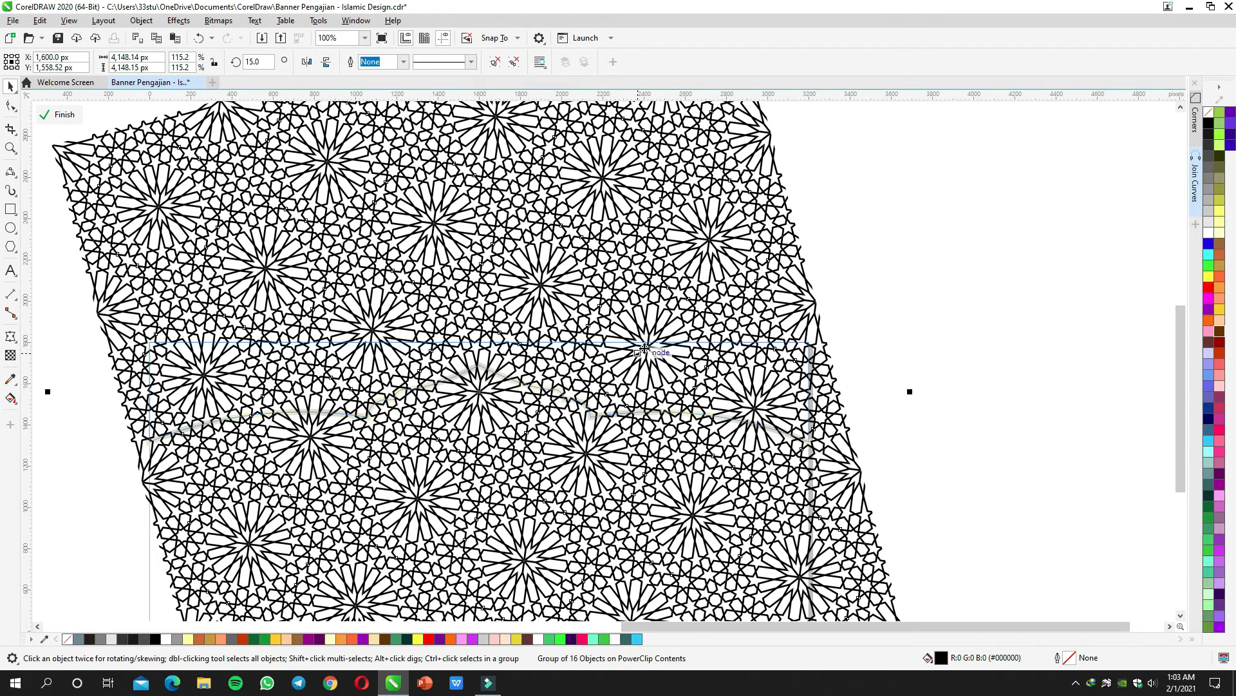
click(514, 62)
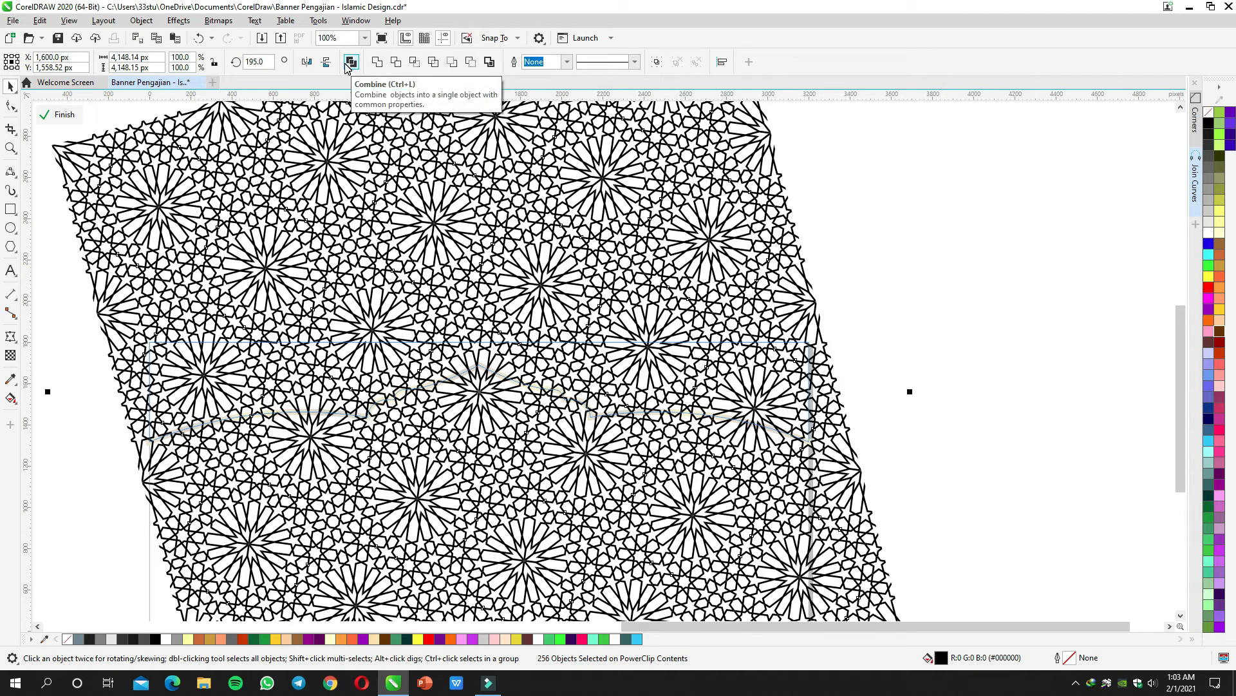
Step: Apply a uniform transparency of 80 to the combined pattern and finish editing the PowerClip
click(10, 356)
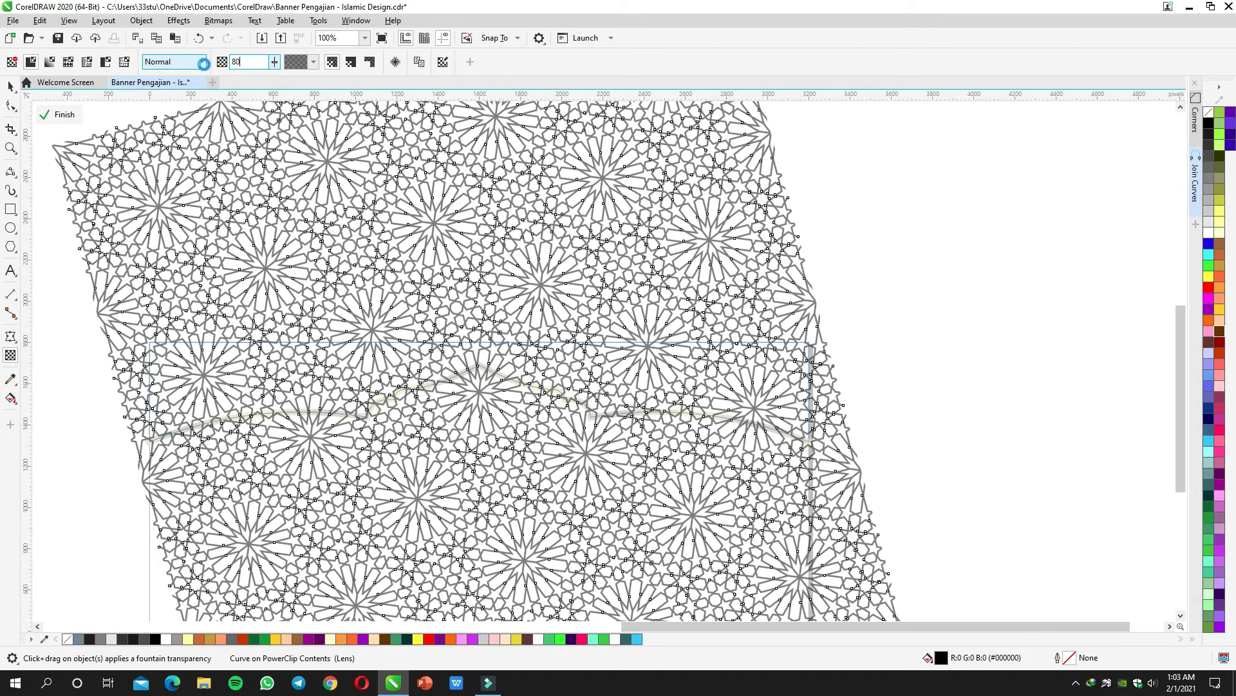
ctrl+click(1027, 277)
drag(966, 345, 981, 331)
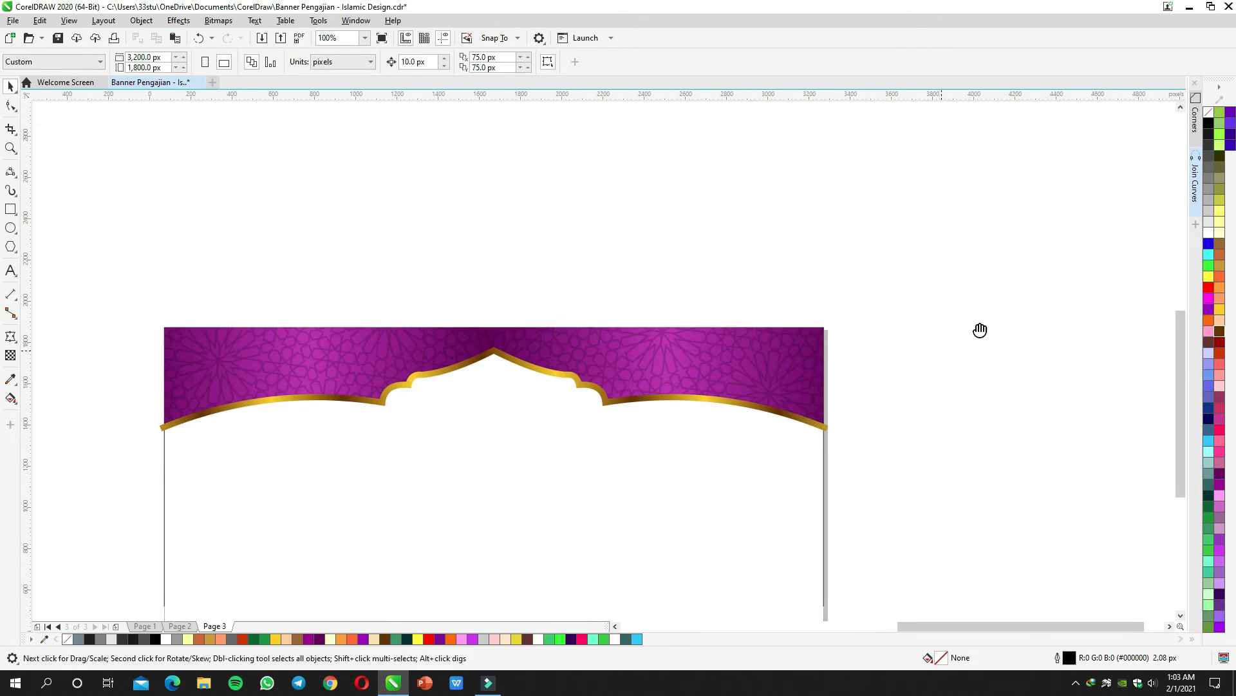
Step: Reopen the header's PowerClip contents, set the pattern's uniform transparency to 60 and finish editing
click(813, 328)
ctrl+click(813, 328)
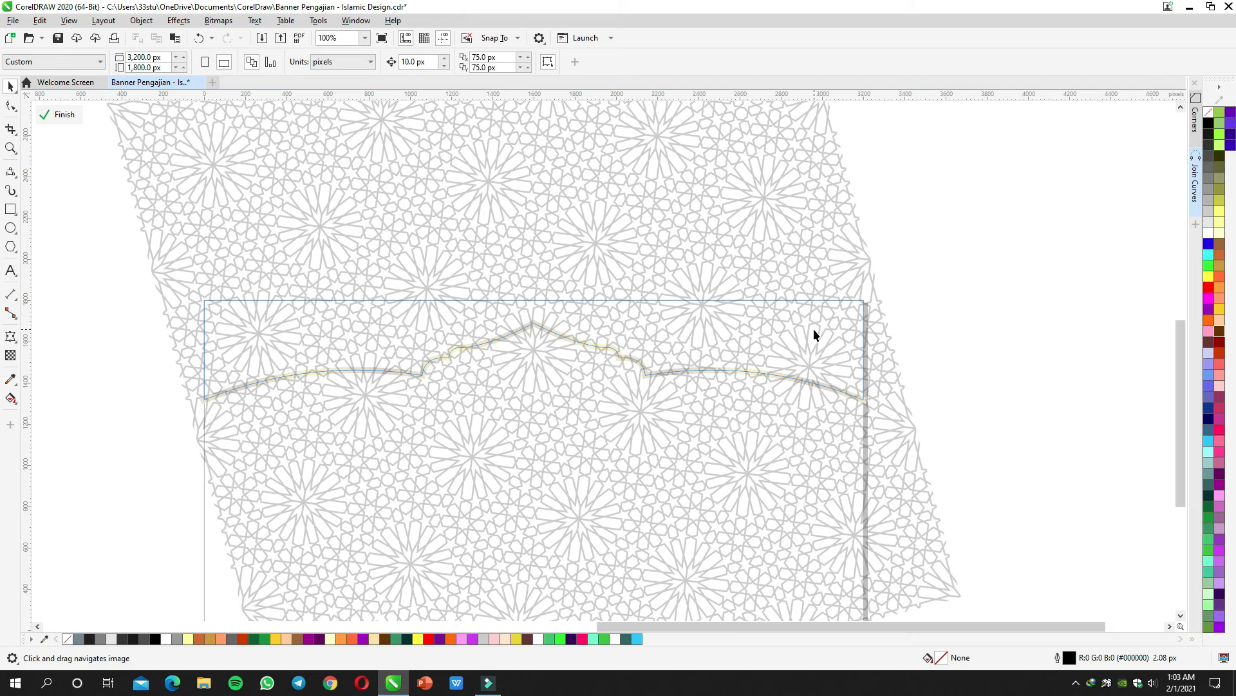
click(608, 185)
key(t)
click(251, 61)
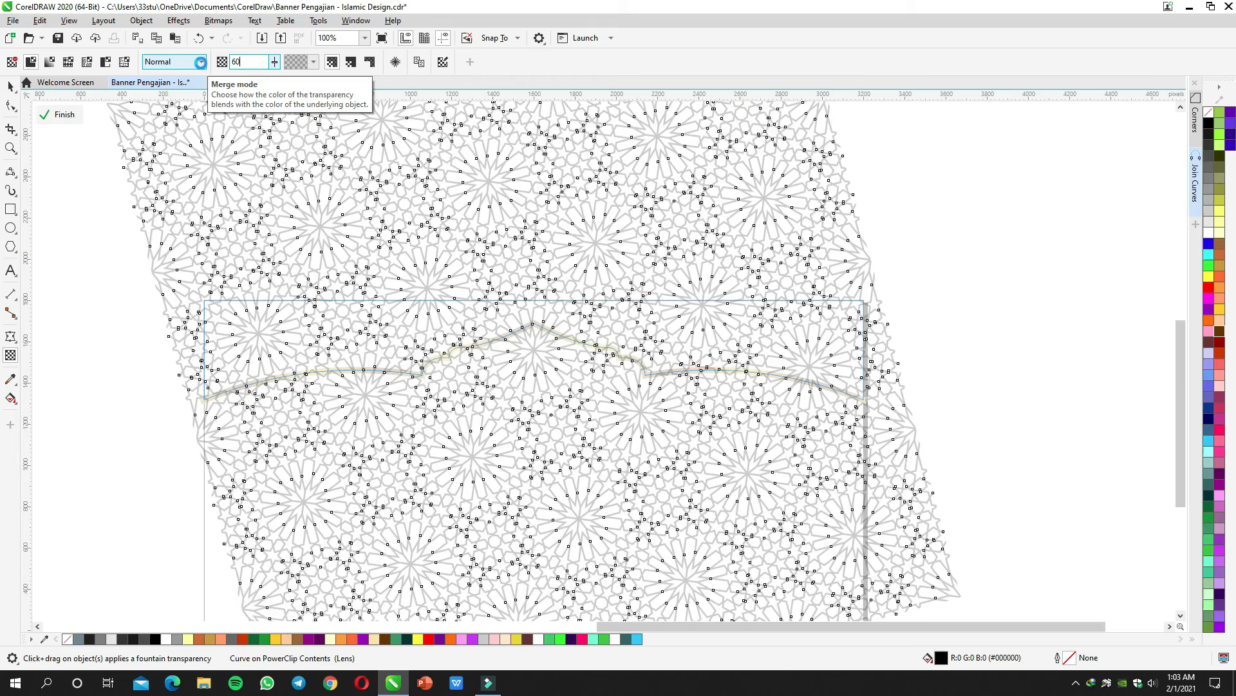
key(Return)
drag(73, 243, 85, 243)
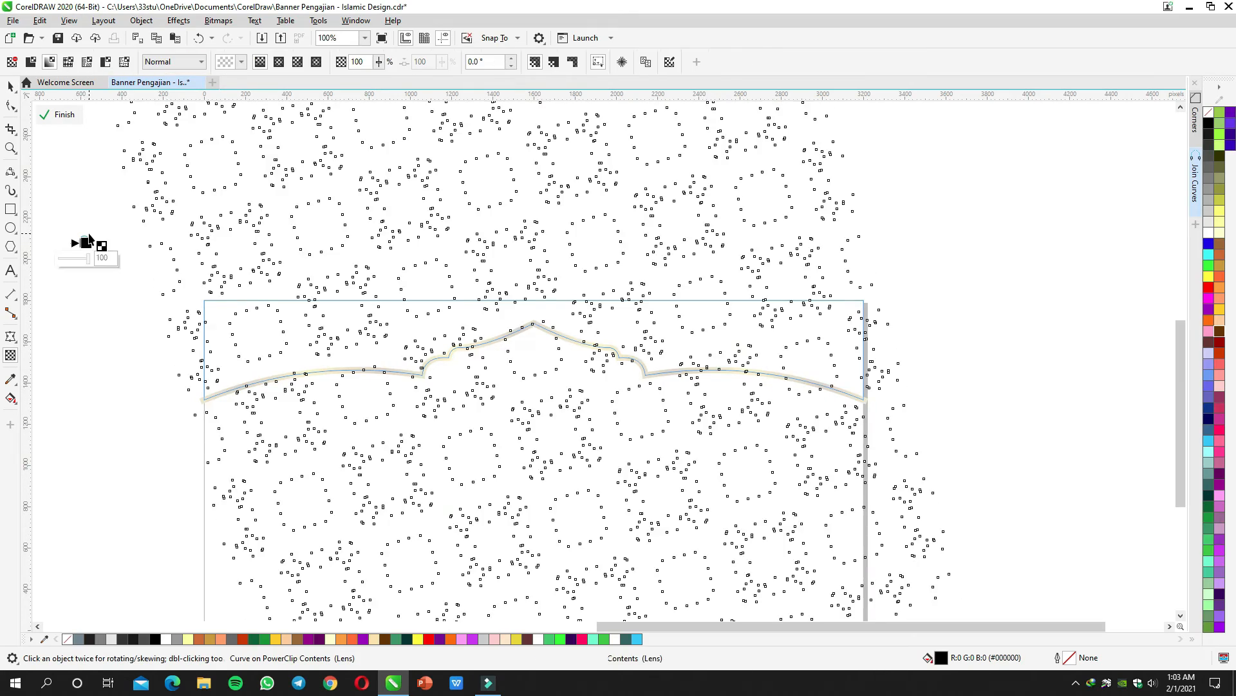
key(ctrl+z)
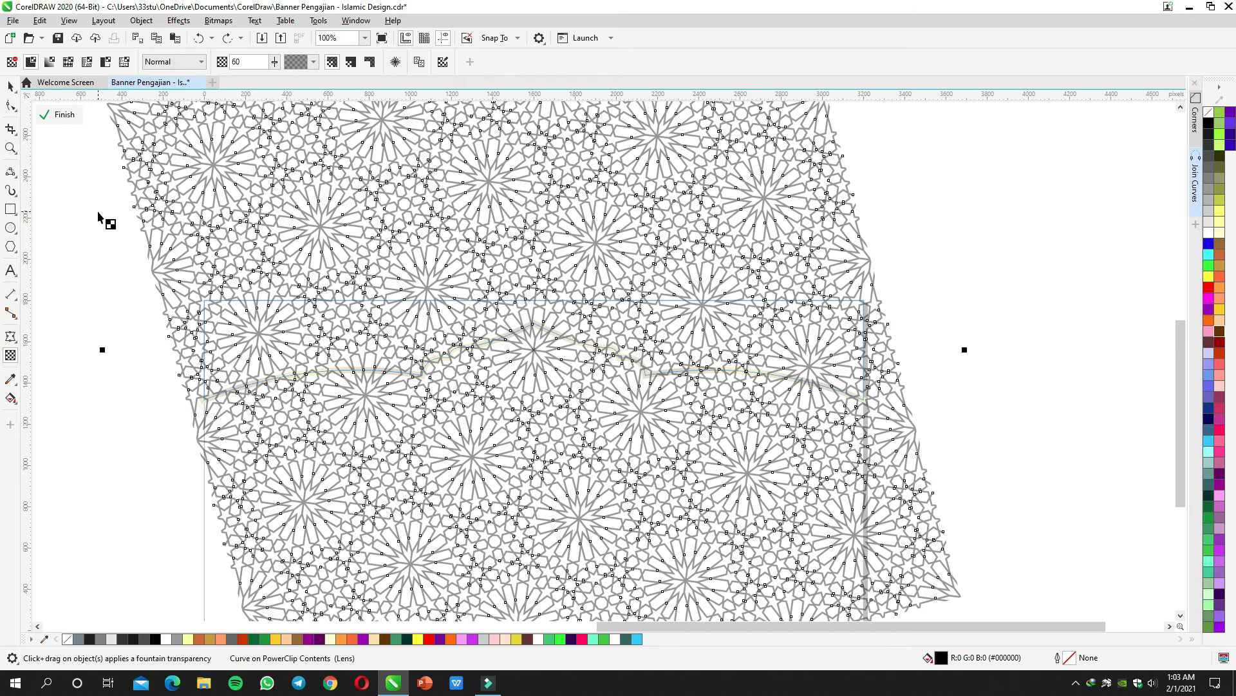
key(space)
ctrl+click(916, 248)
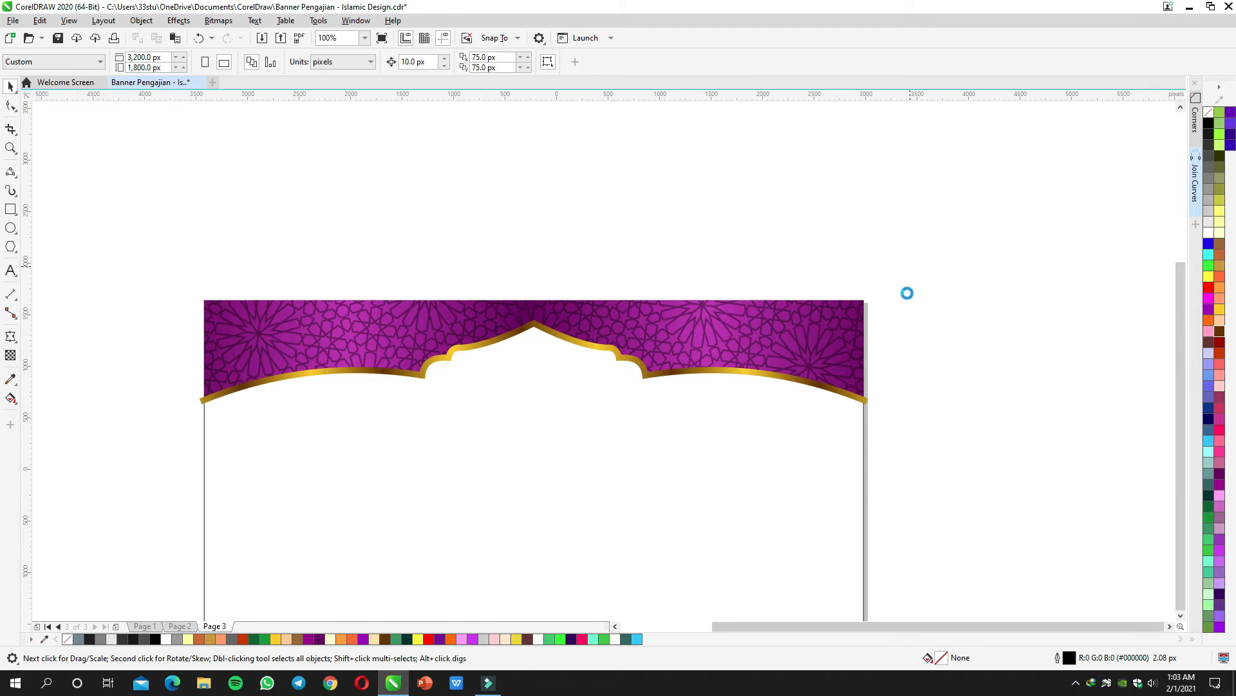
Step: Add an inner shadow to the purple header shape, offset vertically by about 36 px
scroll(905, 289, down, 2)
scroll(897, 300, up, 2)
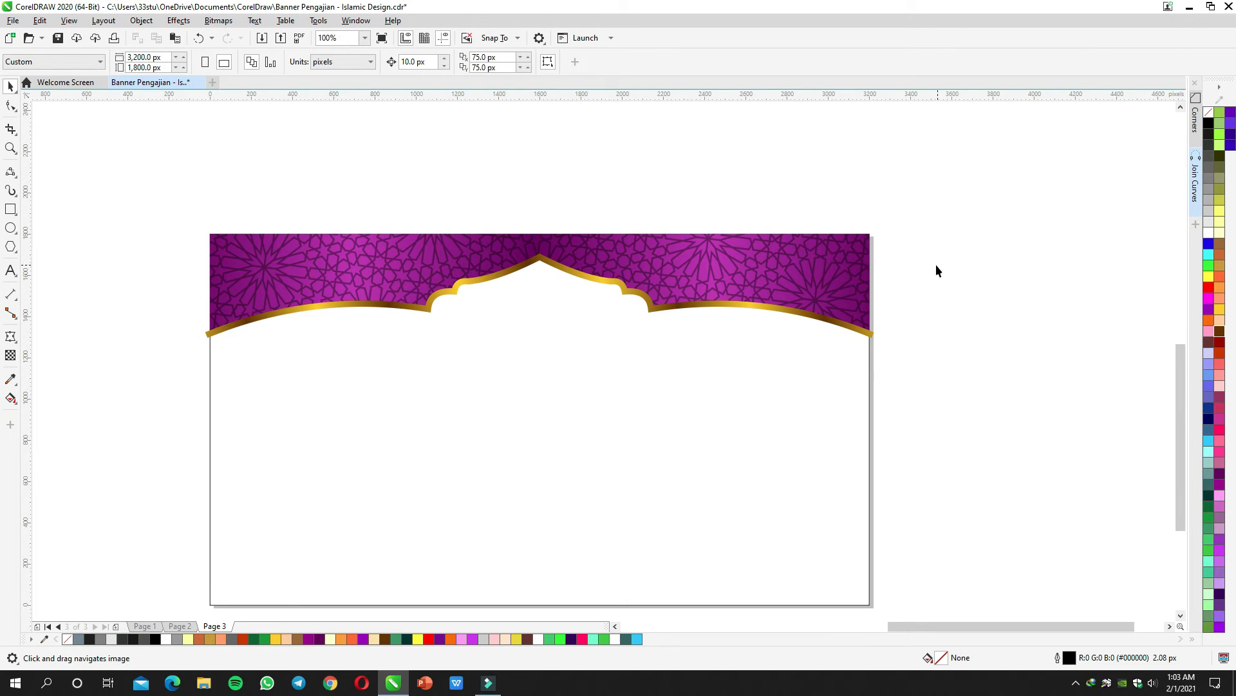
scroll(708, 268, up, 2)
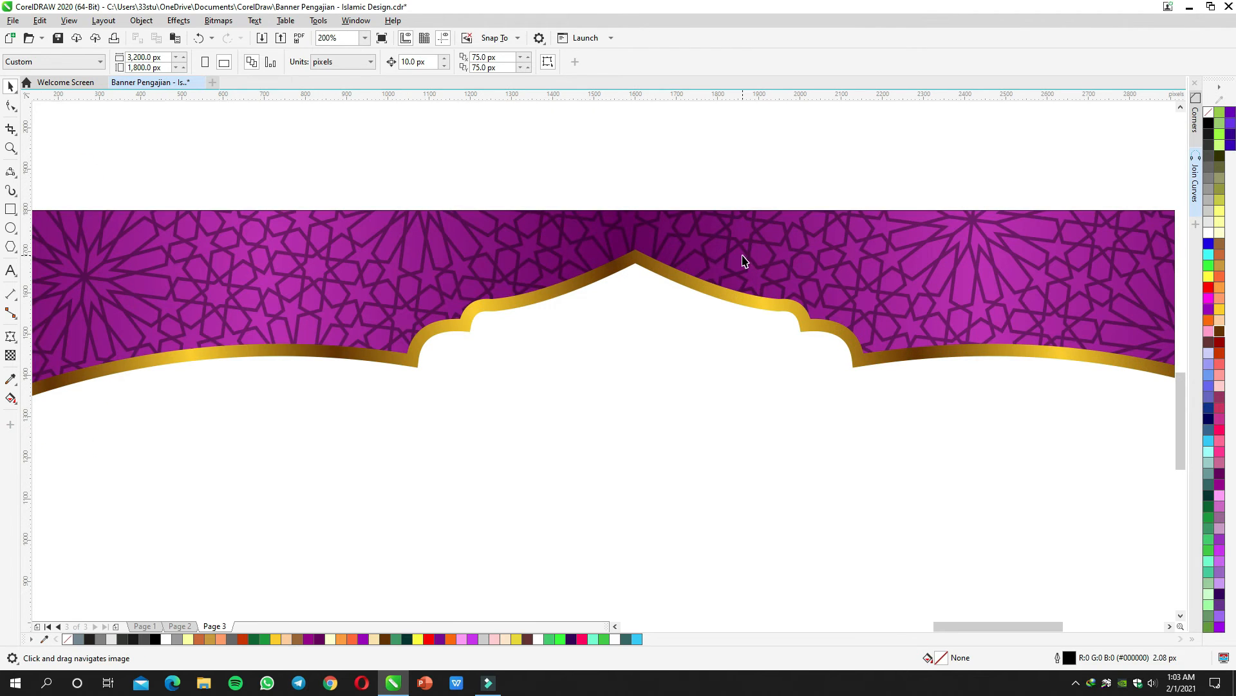
click(746, 233)
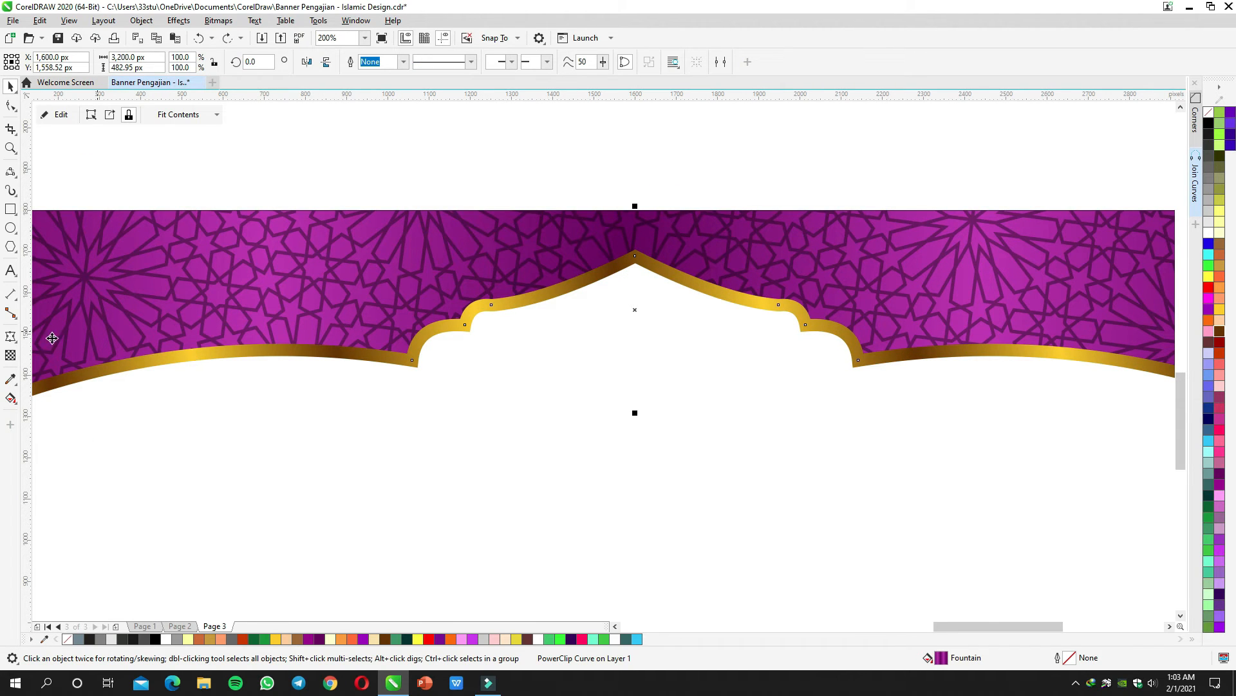
click(9, 341)
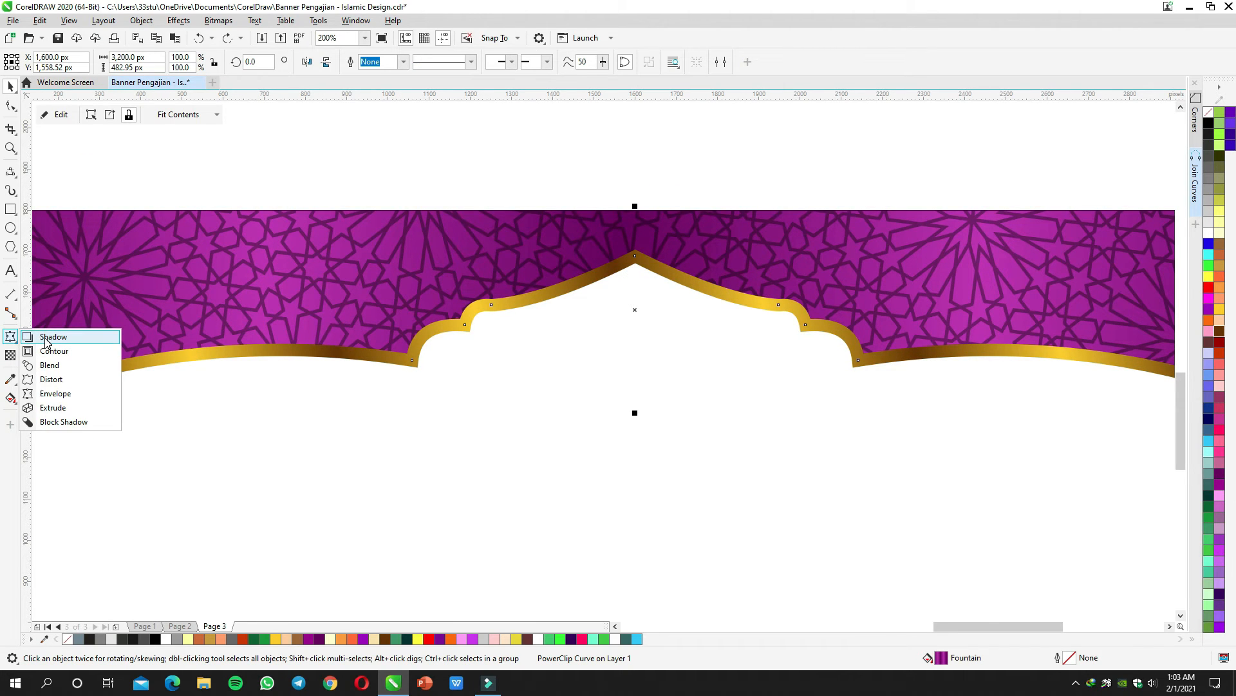
click(52, 336)
click(143, 62)
scroll(552, 208, down, 2)
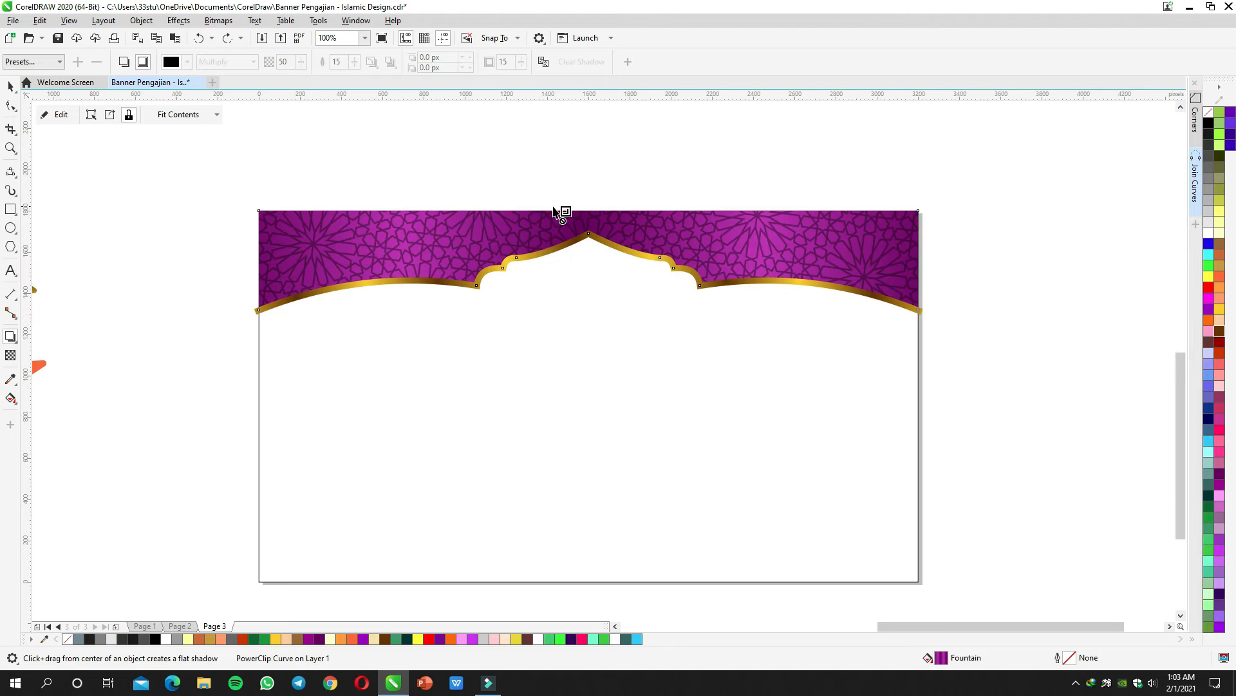
drag(566, 265, 531, 239)
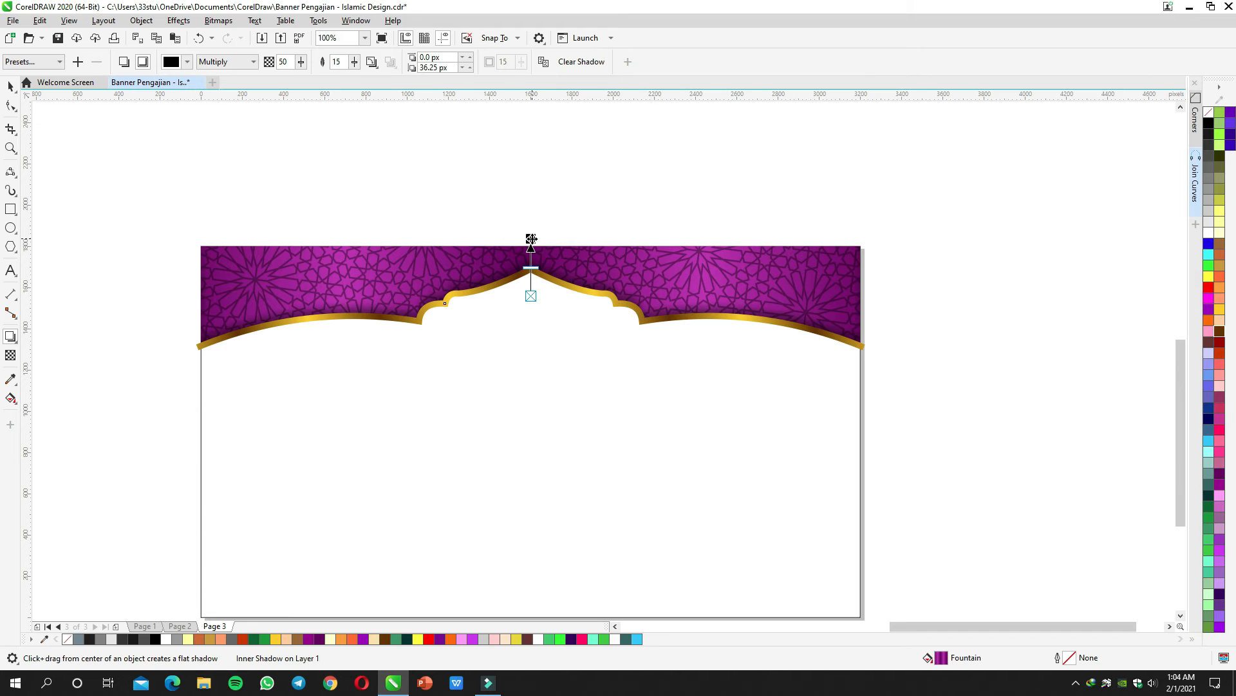
key(space)
Step: Add a flat black drop shadow beneath the gold arch border, offset about 18 px downward with an opacity of 66
click(574, 211)
double_click(552, 300)
scroll(549, 295, up, 2)
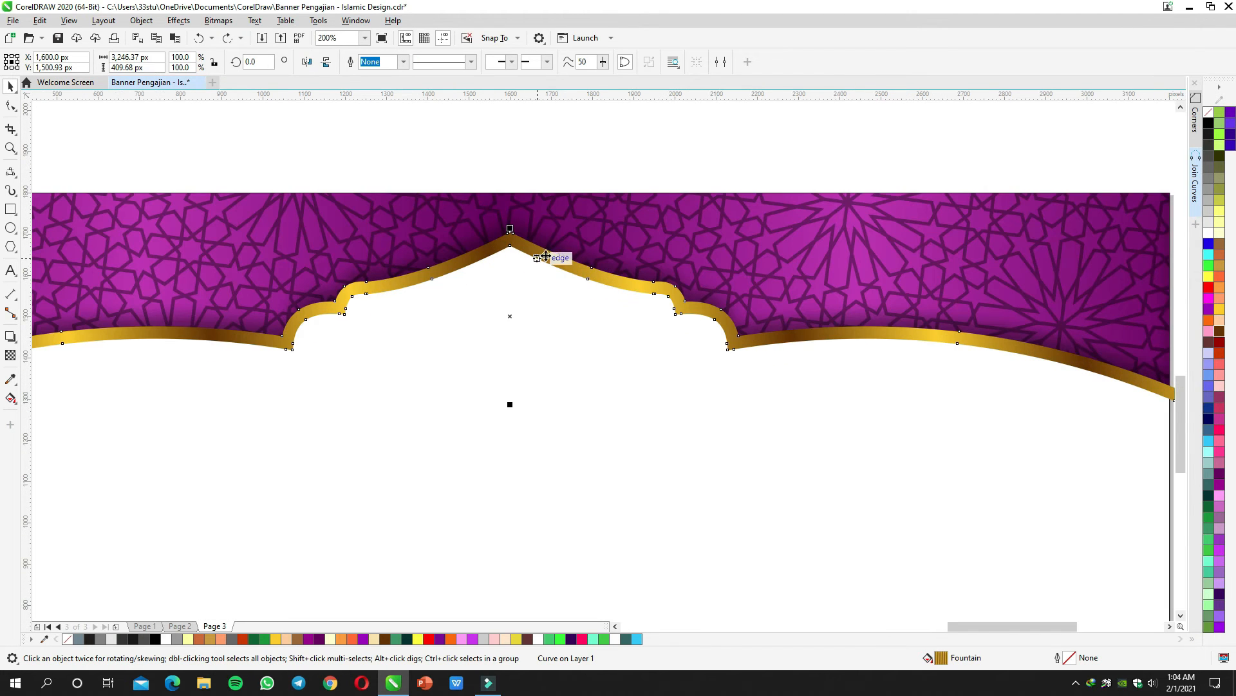
click(10, 336)
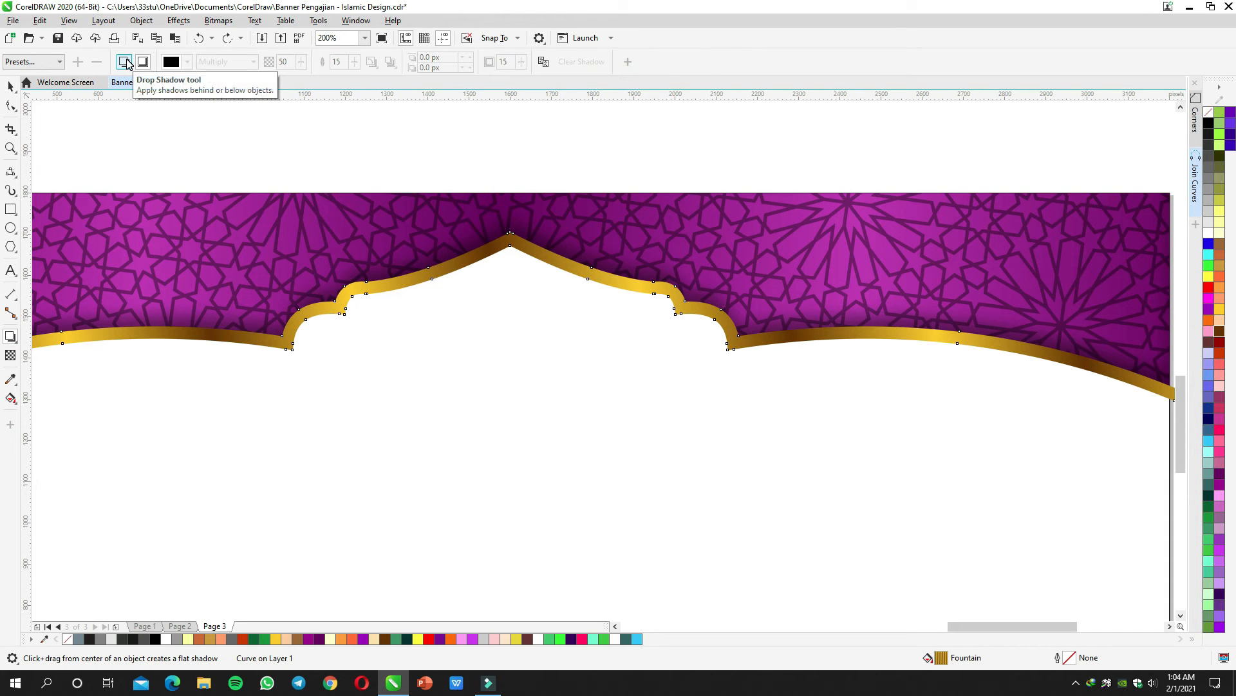
scroll(522, 283, down, 2)
drag(522, 275, 518, 351)
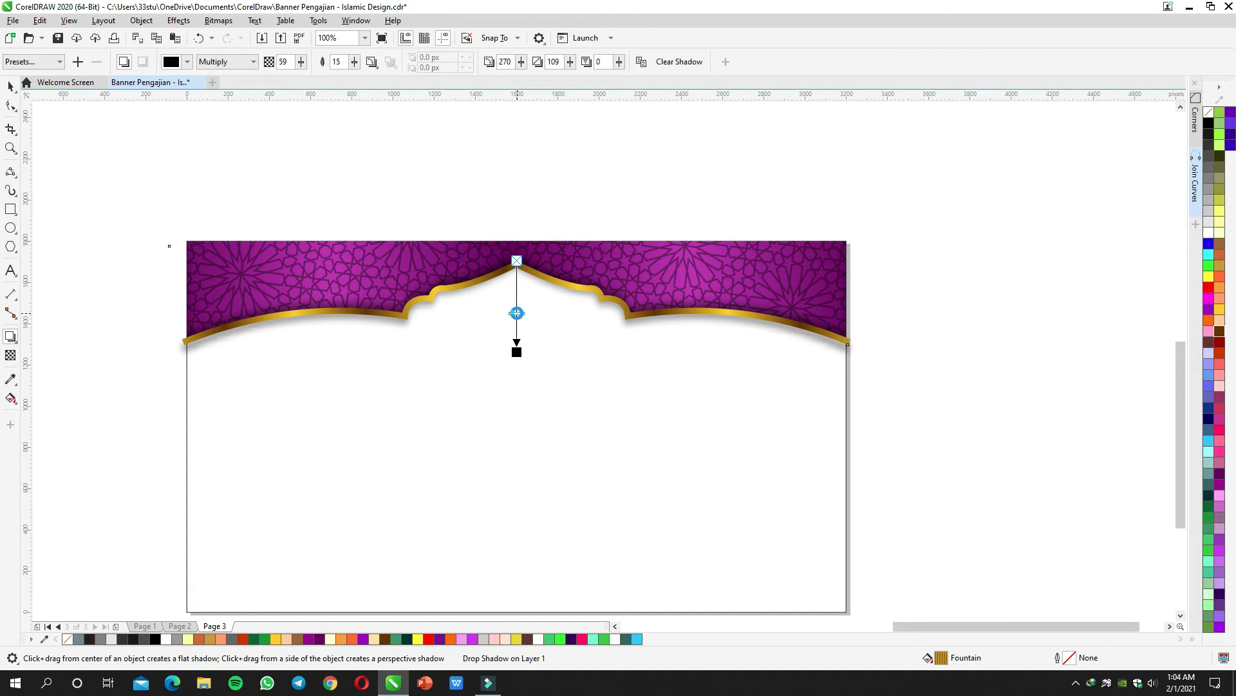
drag(532, 292, 522, 358)
scroll(515, 342, up, 2)
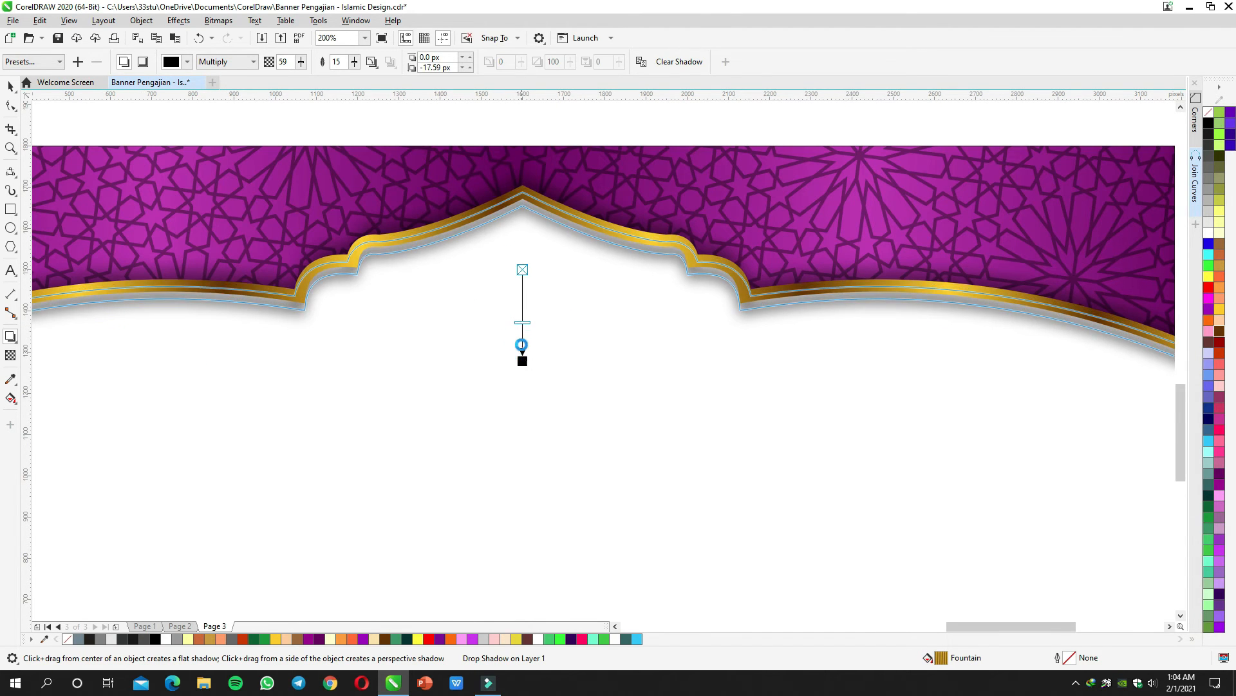
key(space)
scroll(528, 322, down, 2)
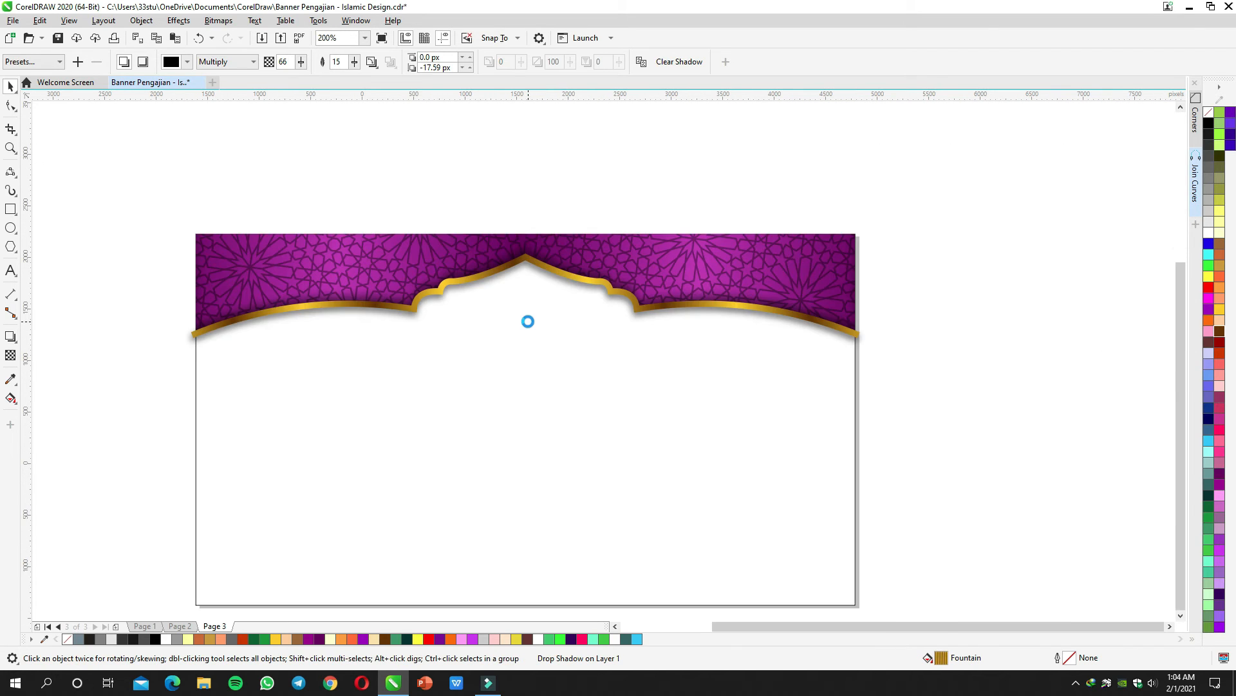
Step: Select the purple header and gold arch border with their shadows and group them
click(845, 317)
drag(713, 355, 715, 353)
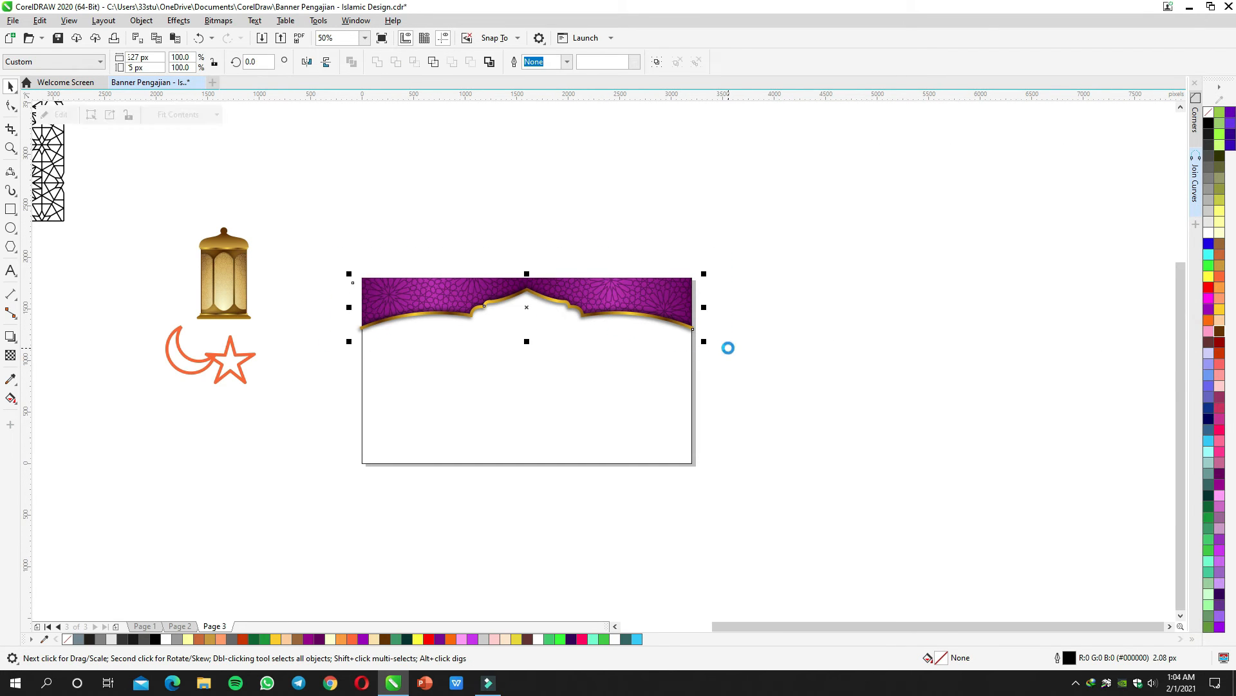
right_click(681, 307)
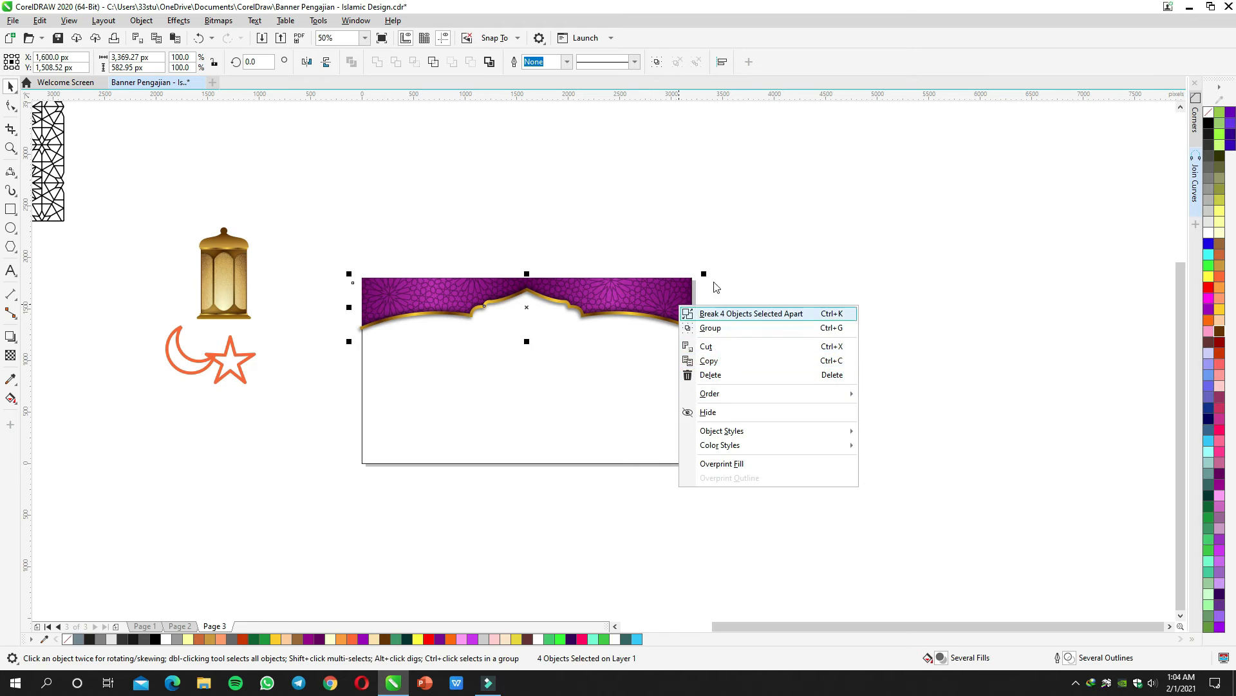
click(734, 313)
right_click(628, 288)
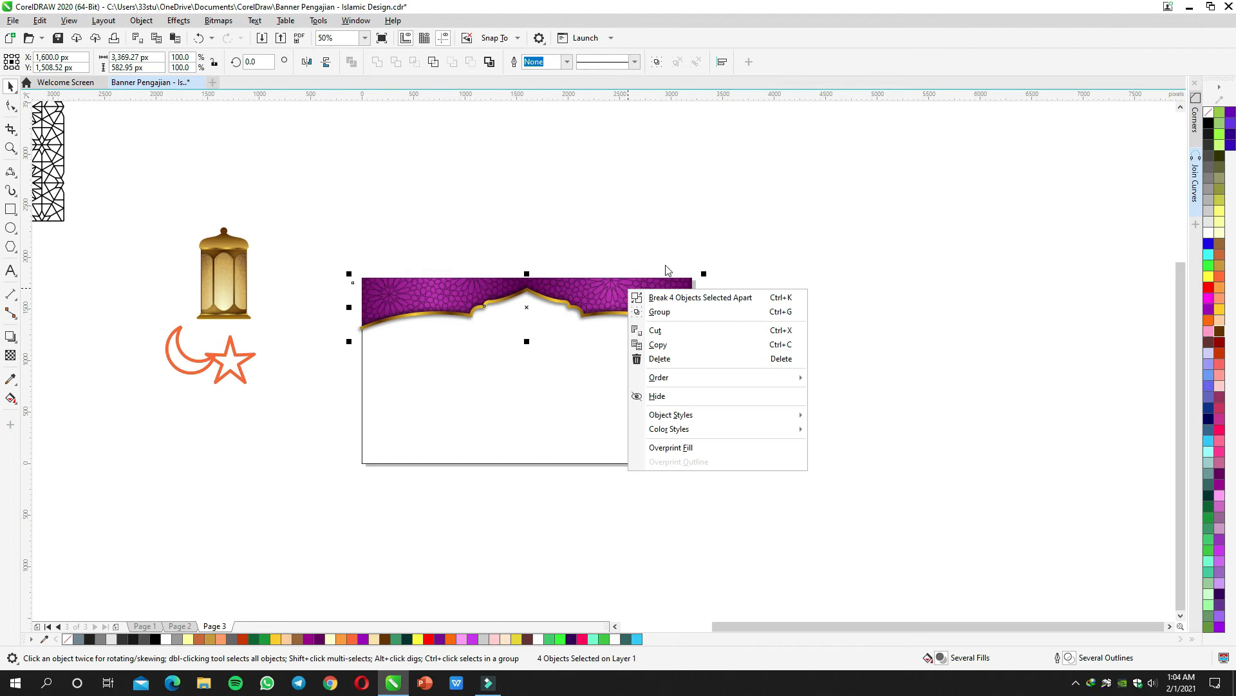
click(678, 253)
right_click(663, 290)
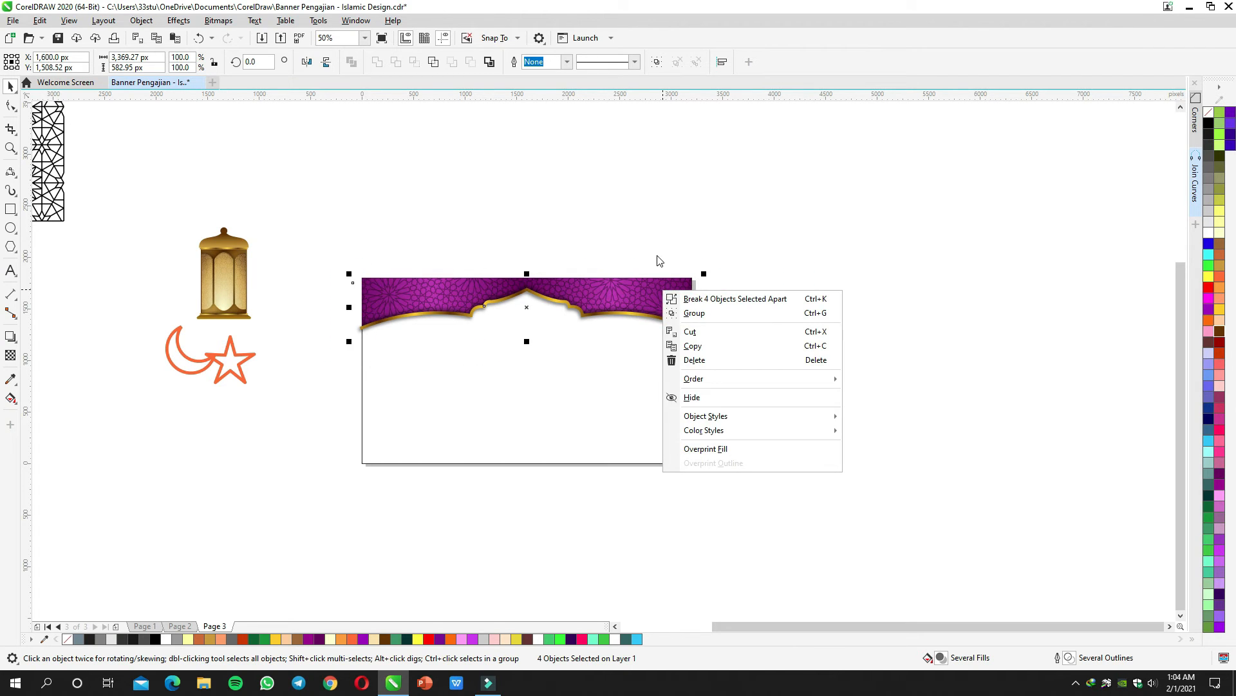
click(663, 232)
key(ctrl+g)
Step: PowerClip the header group inside the page-sized banner rectangle
right_click(628, 289)
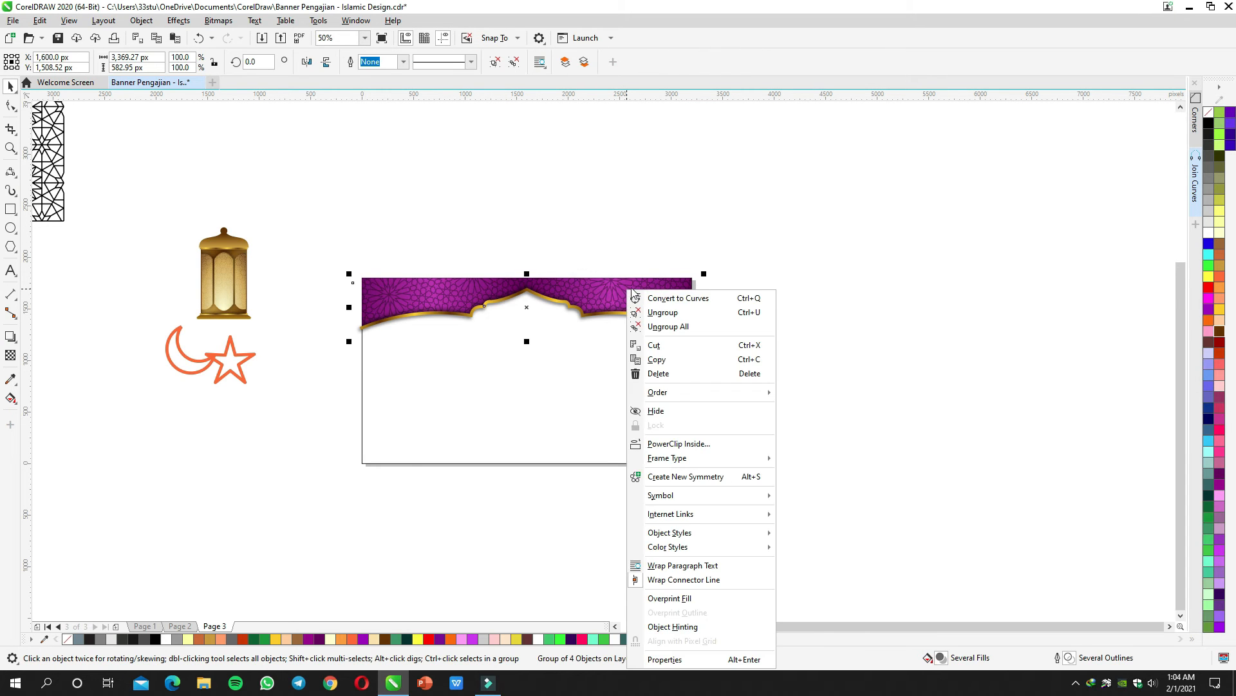
click(650, 444)
click(620, 395)
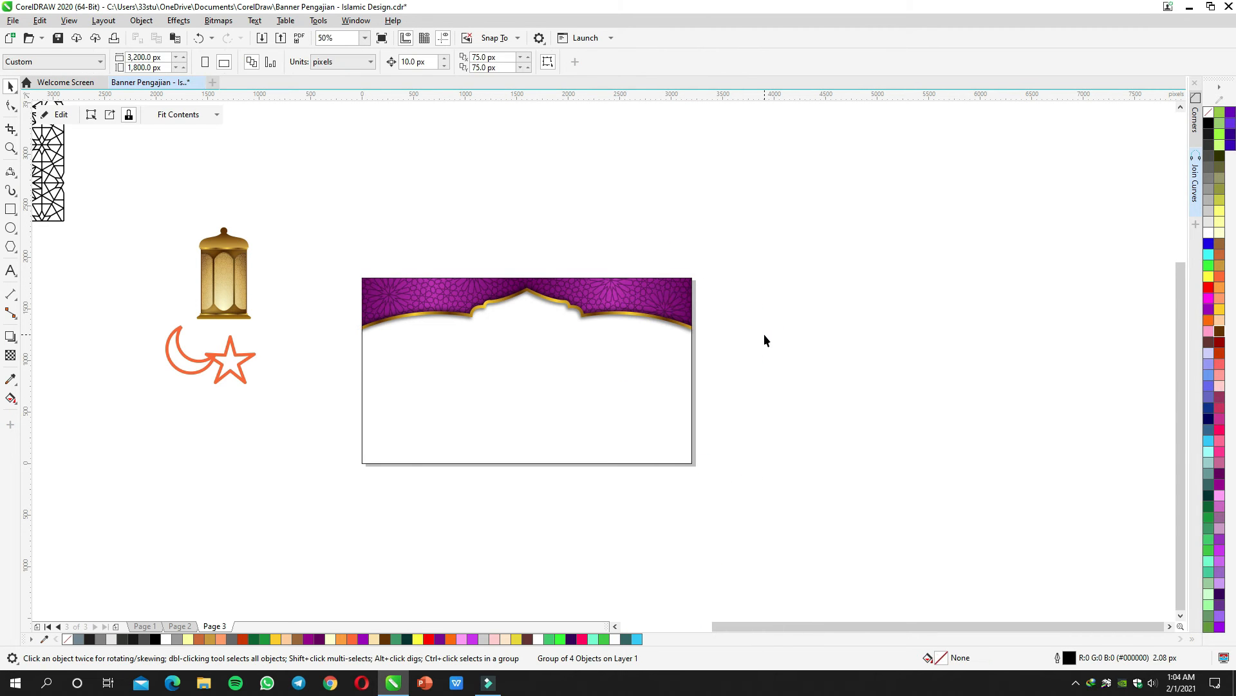
scroll(619, 316, up, 1)
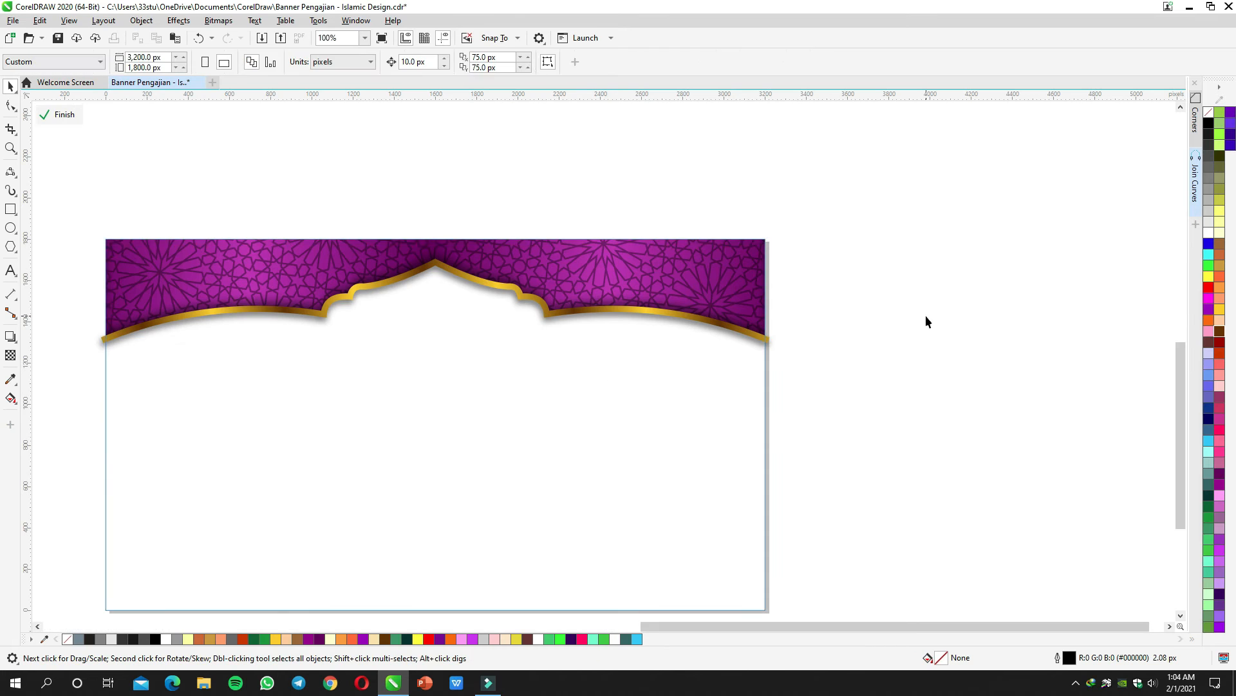
scroll(591, 365, down, 1)
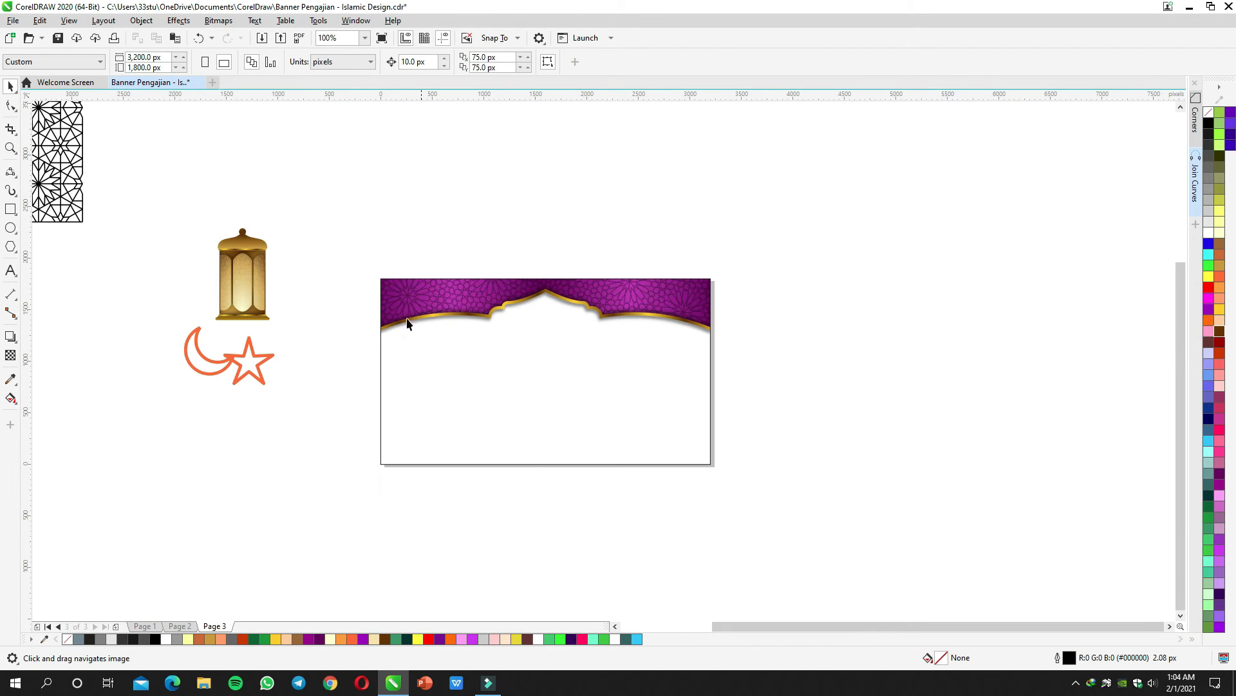
Step: Fill the banner rectangle with yellow #FFCC00 and remove its outline
click(583, 365)
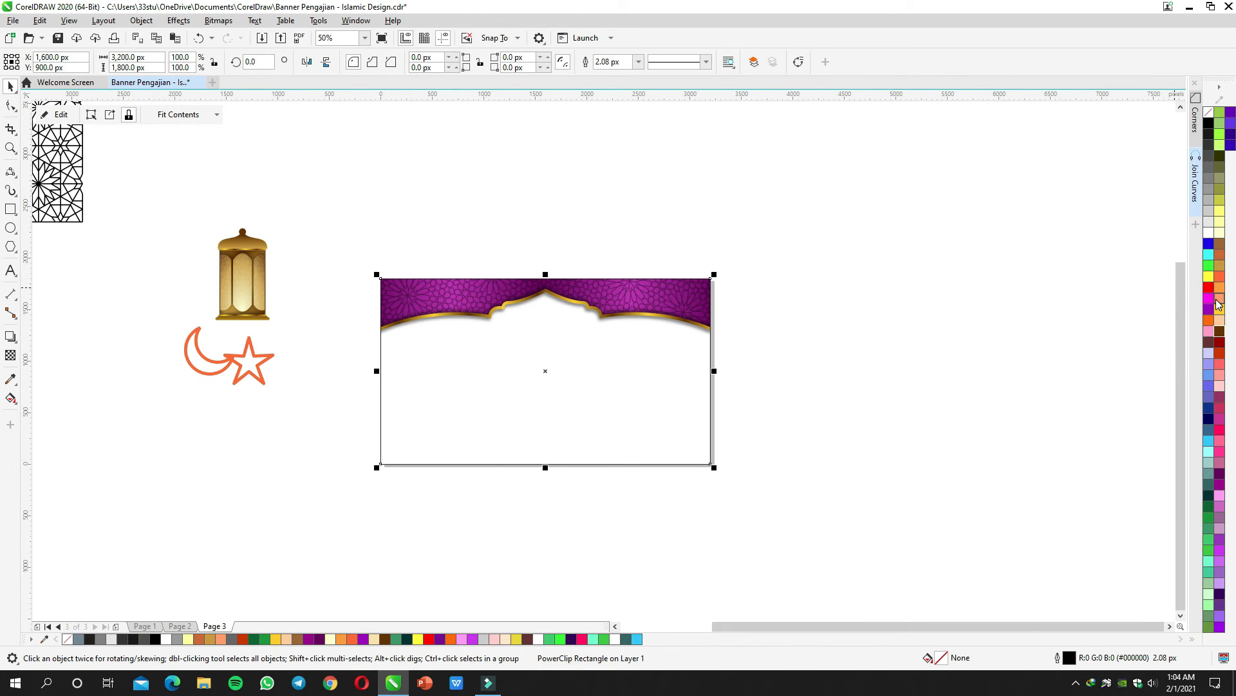
click(1220, 311)
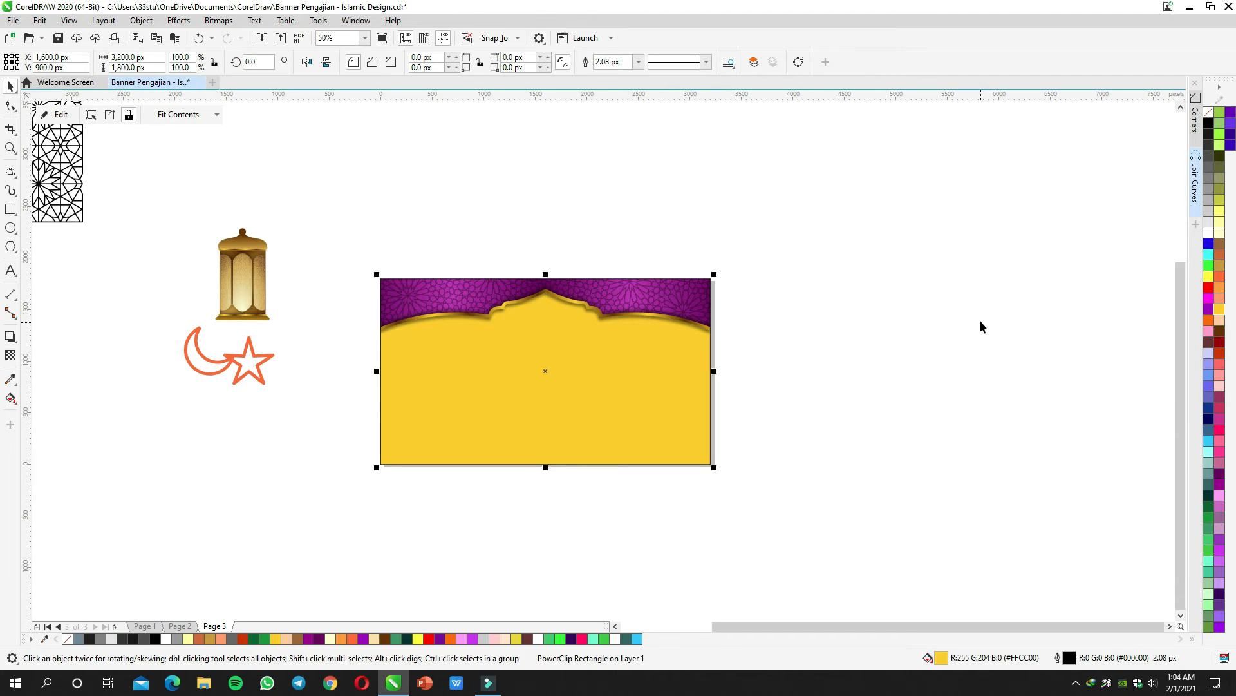
click(938, 254)
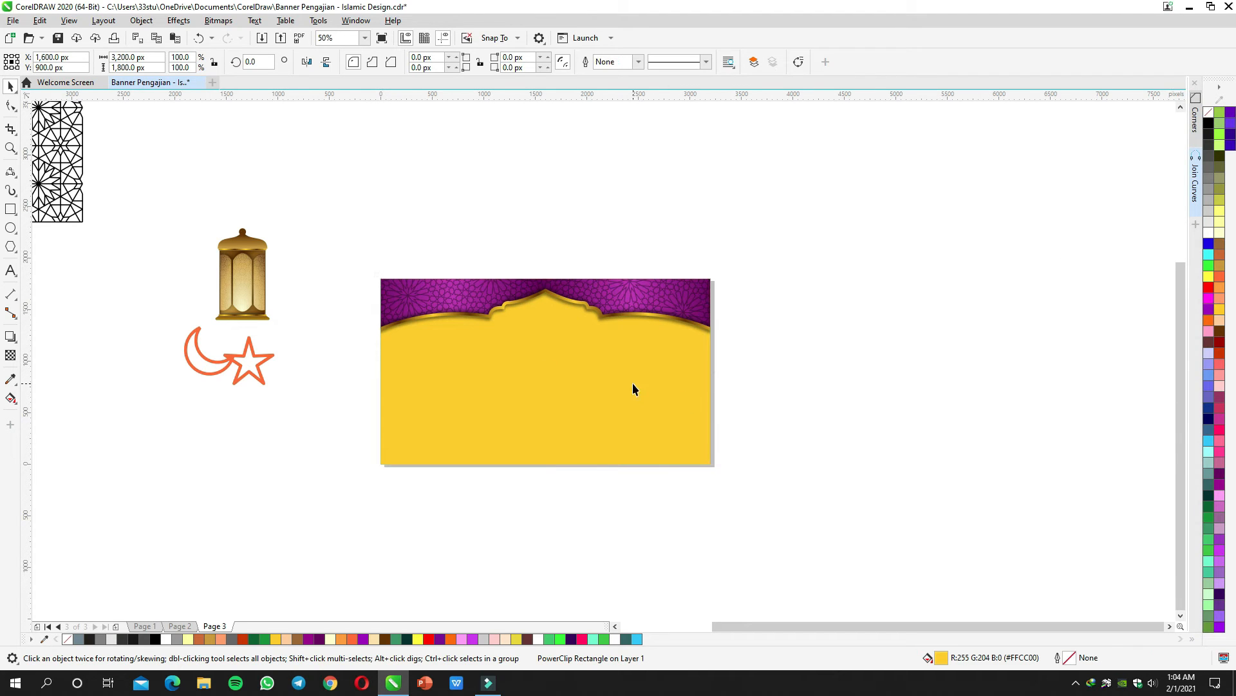
scroll(632, 382, up, 1)
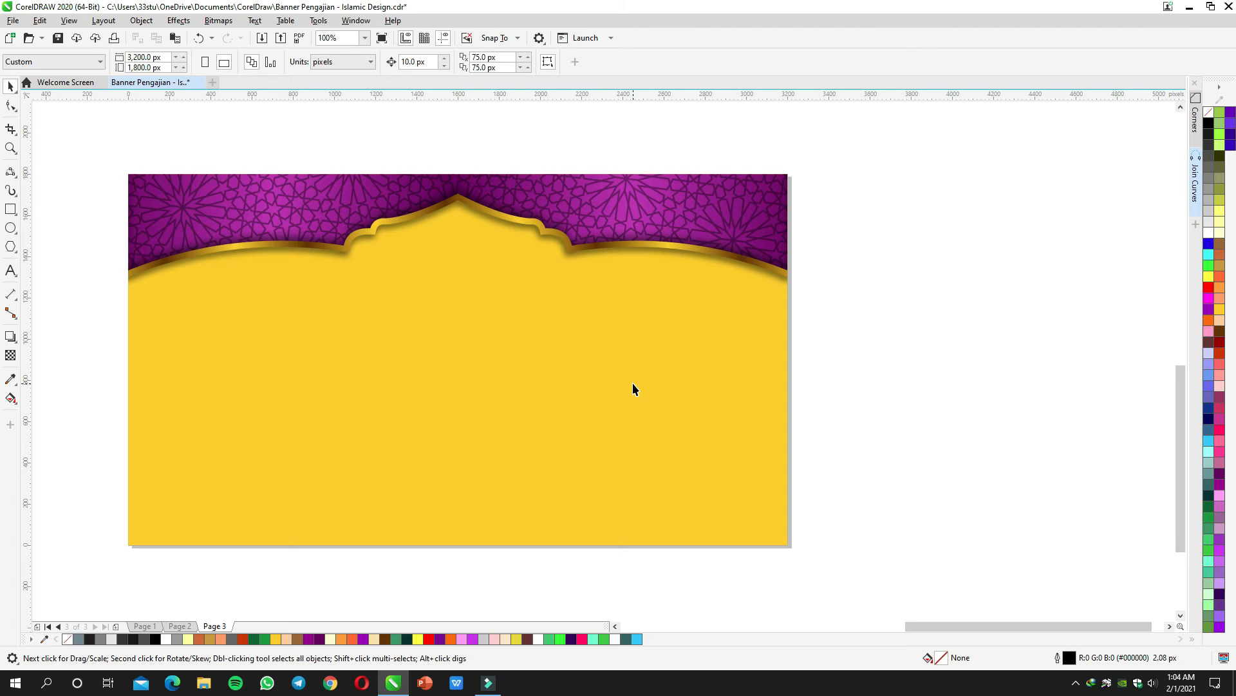
click(633, 384)
click(849, 273)
click(730, 220)
ctrl+click(732, 216)
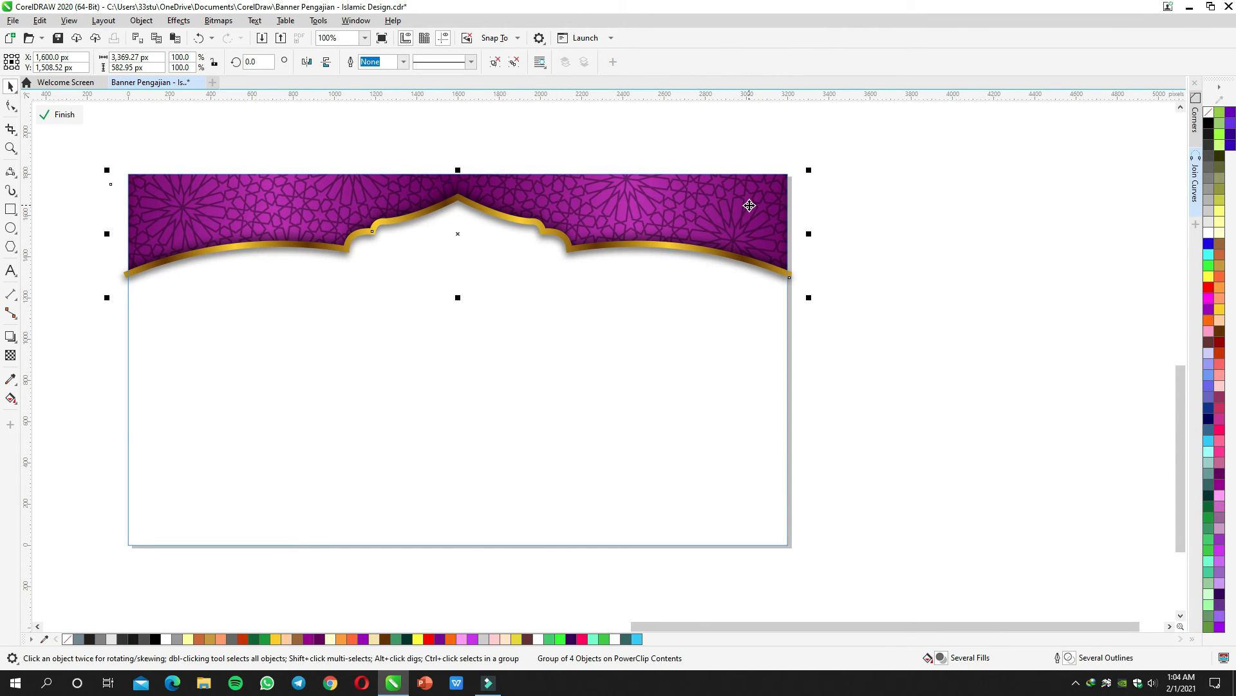
ctrl+click(892, 230)
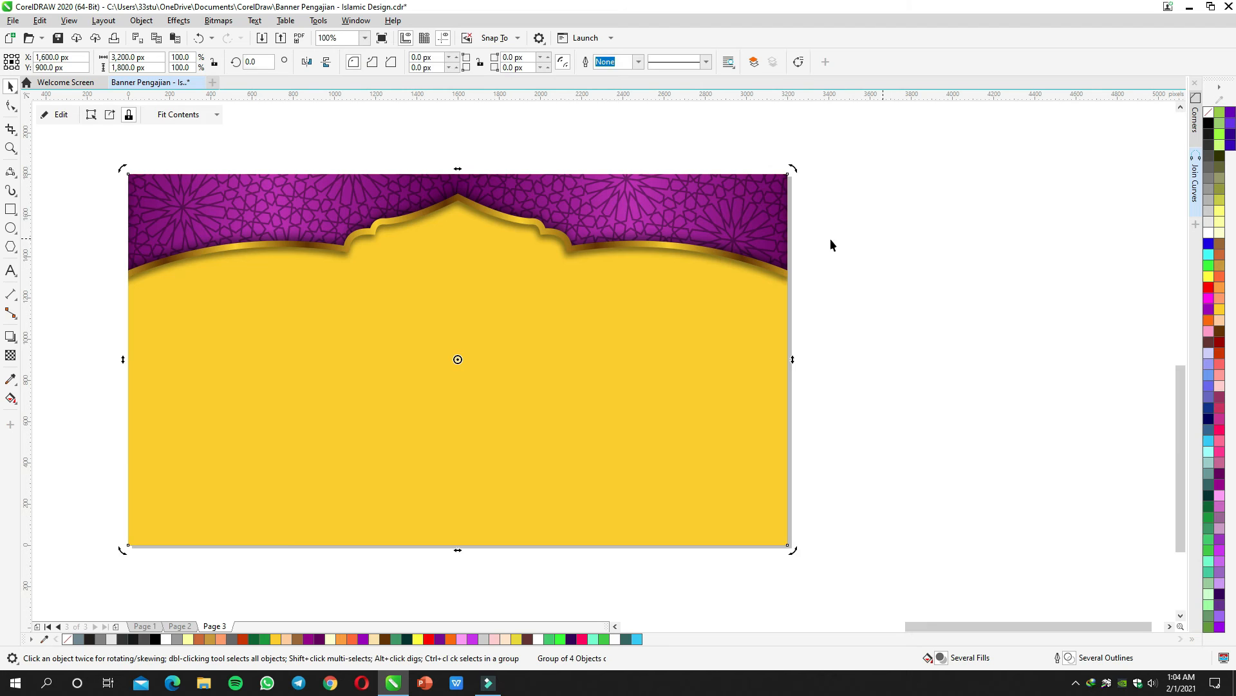
Step: Edit the banner's PowerClip contents, recolour the purple header shape dark green and finish editing
ctrl+click(654, 279)
drag(722, 205, 728, 174)
key(ctrl+z)
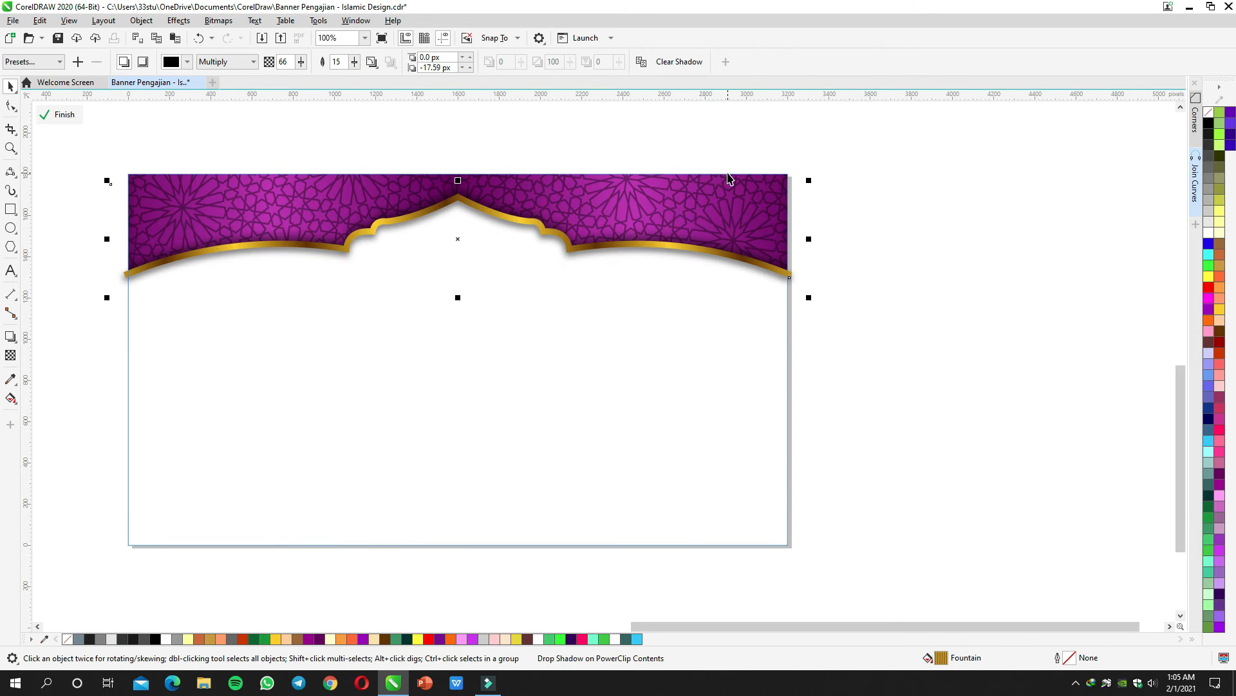
ctrl+click(768, 175)
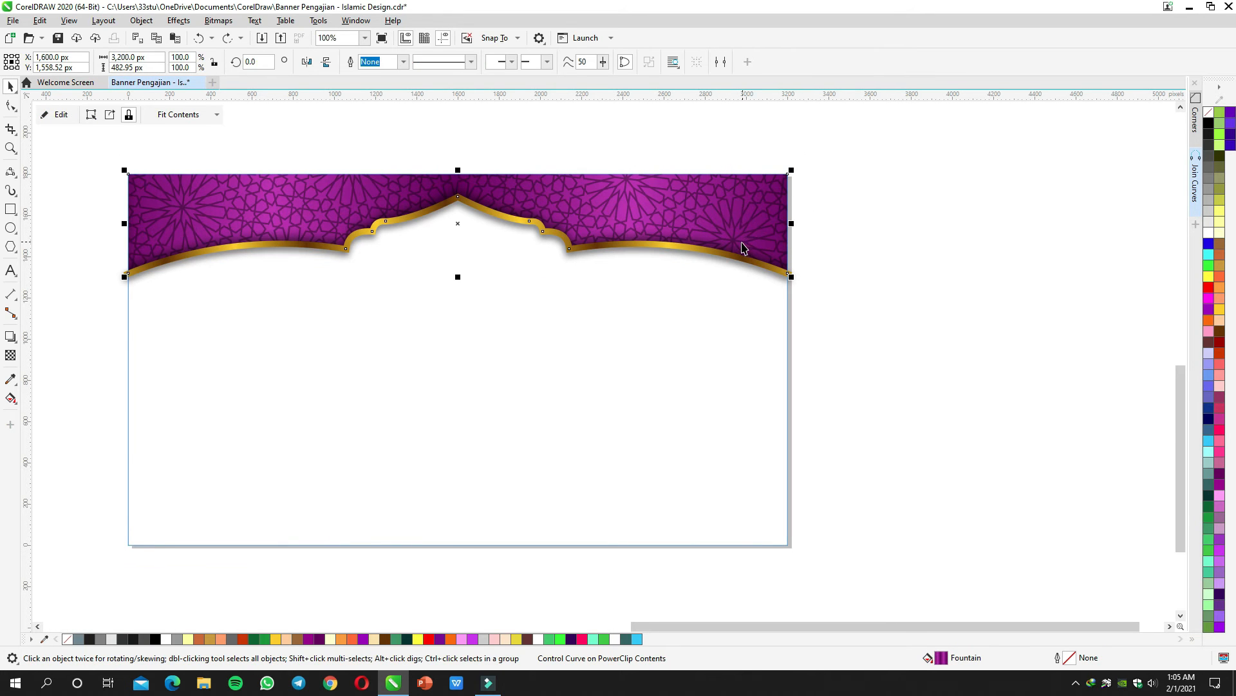
drag(738, 251, 739, 313)
key(ctrl+z)
key(ctrl+z)
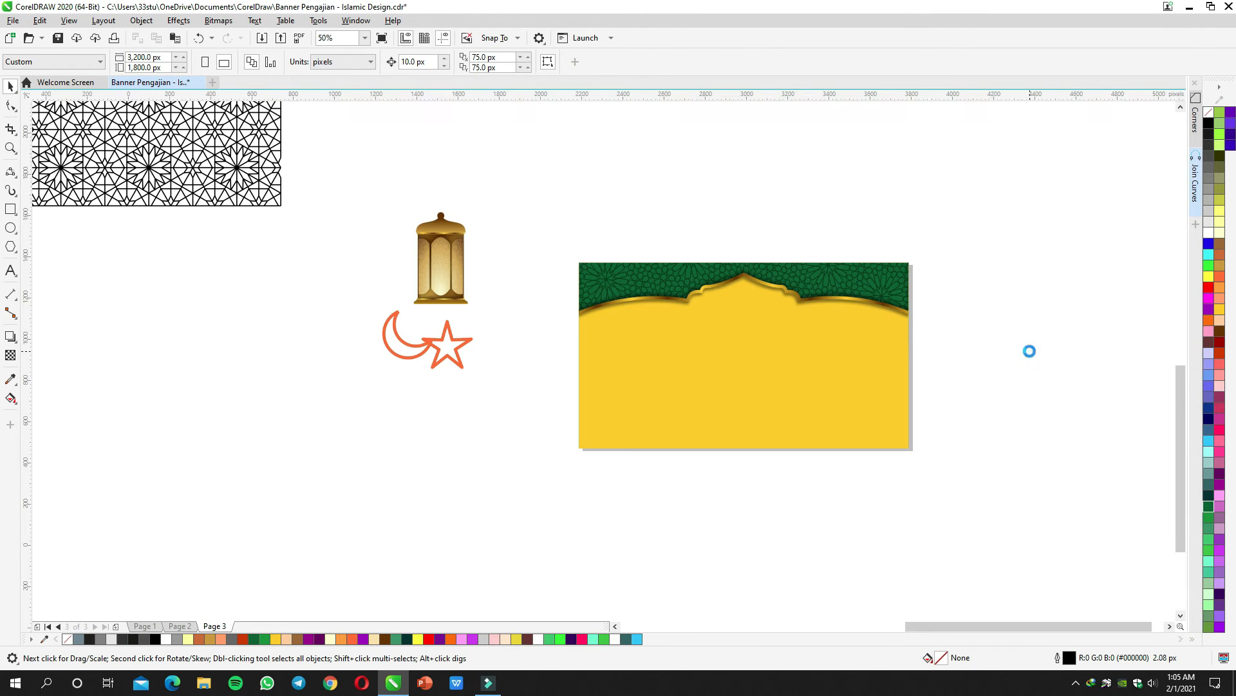
Step: Open the banner's PowerClip contents and move the gold arch border down clear of the green header shape
scroll(1029, 357, up, 1)
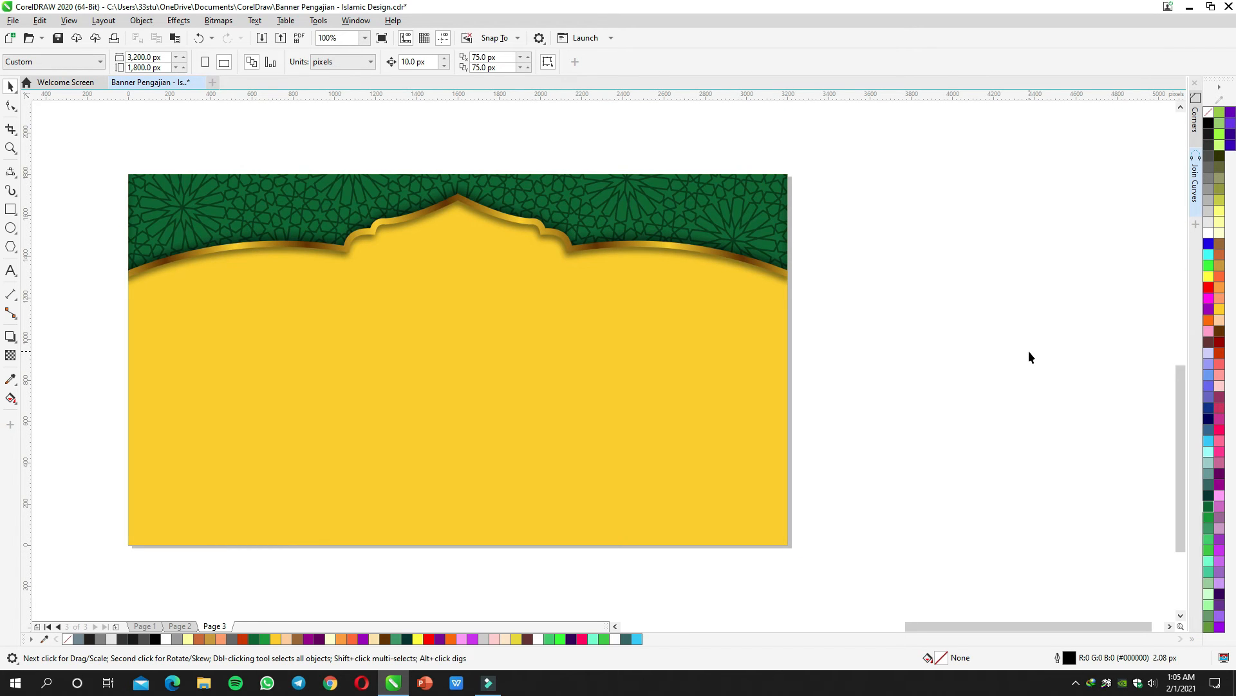
double_click(721, 195)
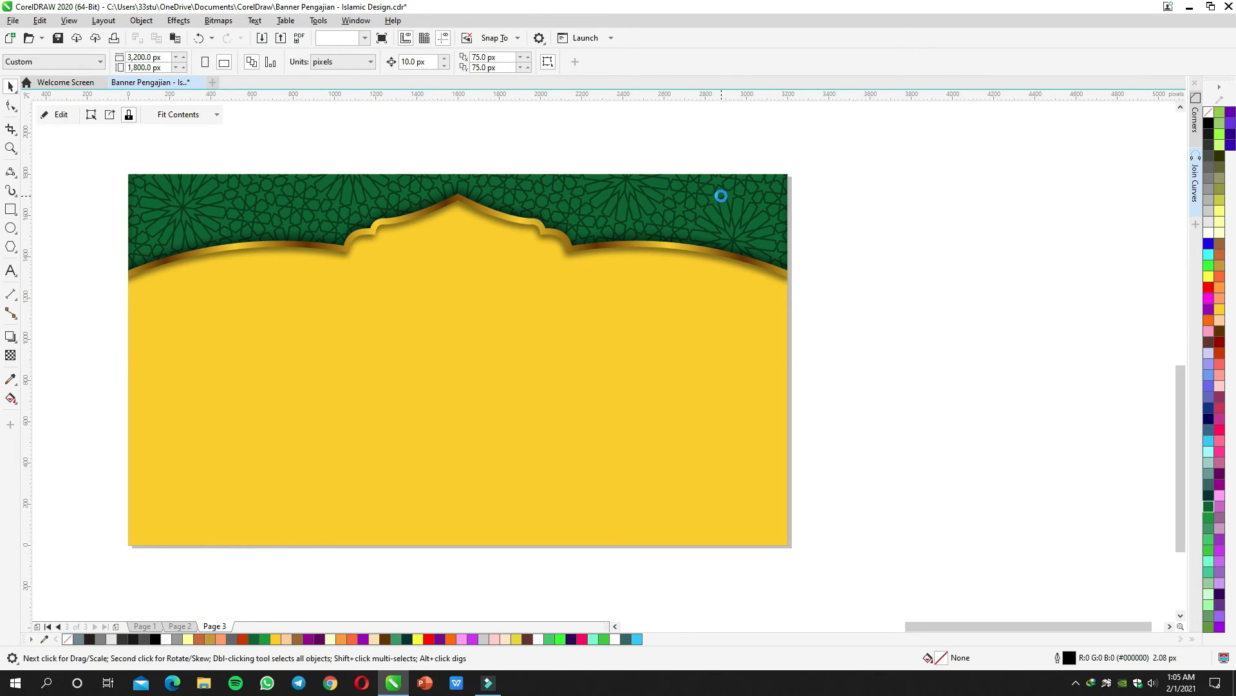
drag(726, 194, 728, 180)
key(ctrl+z)
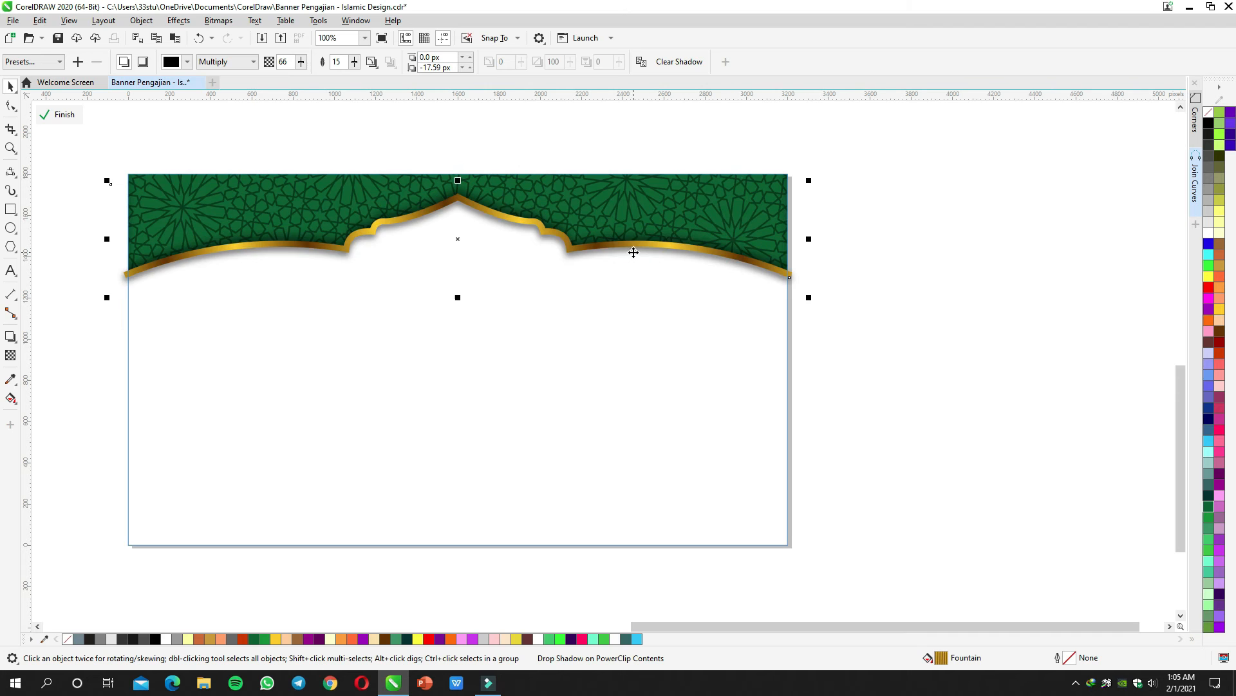
drag(634, 256, 633, 293)
Step: Give the header shape a linear gradient from dark green near its left end to a brighter green
click(621, 201)
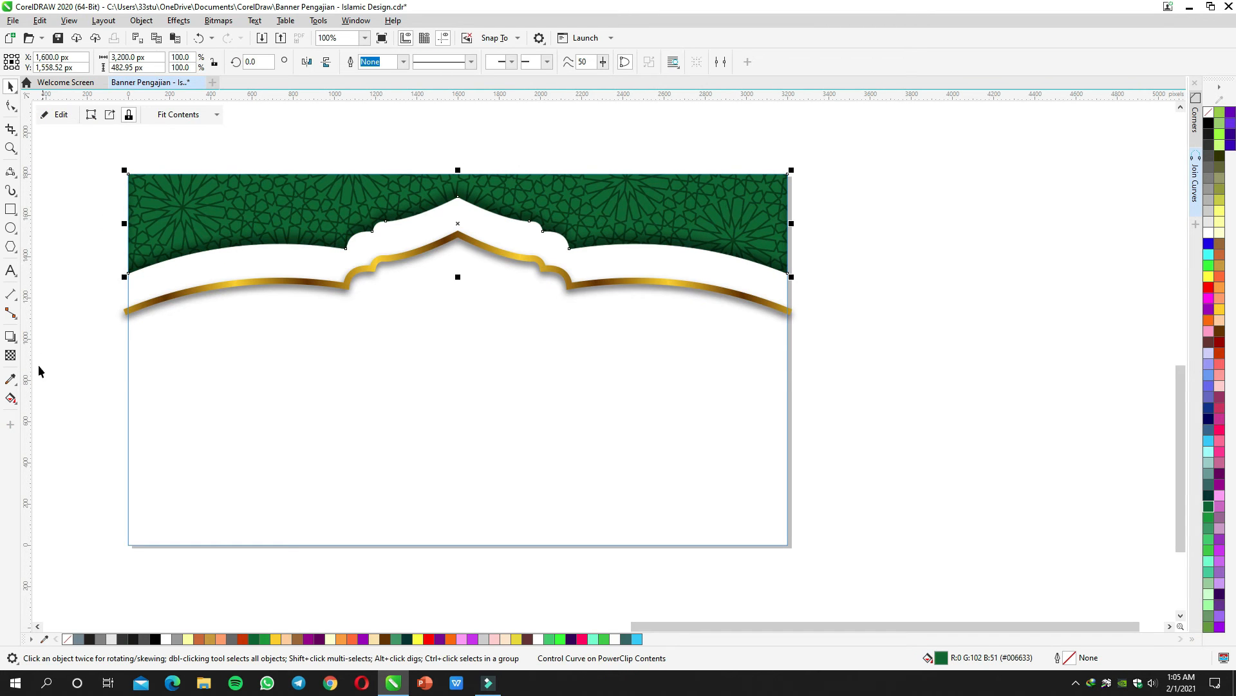
click(11, 398)
drag(108, 186, 213, 221)
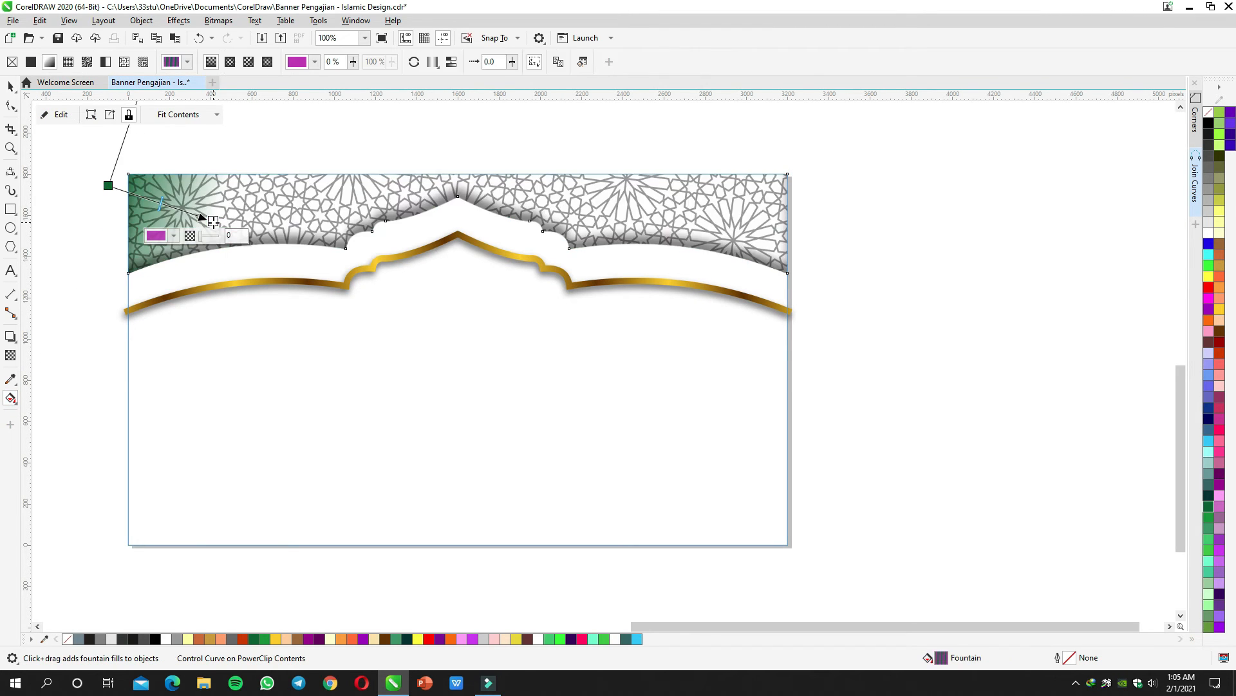
key(ctrl+z)
drag(203, 214, 199, 214)
key(space)
click(257, 129)
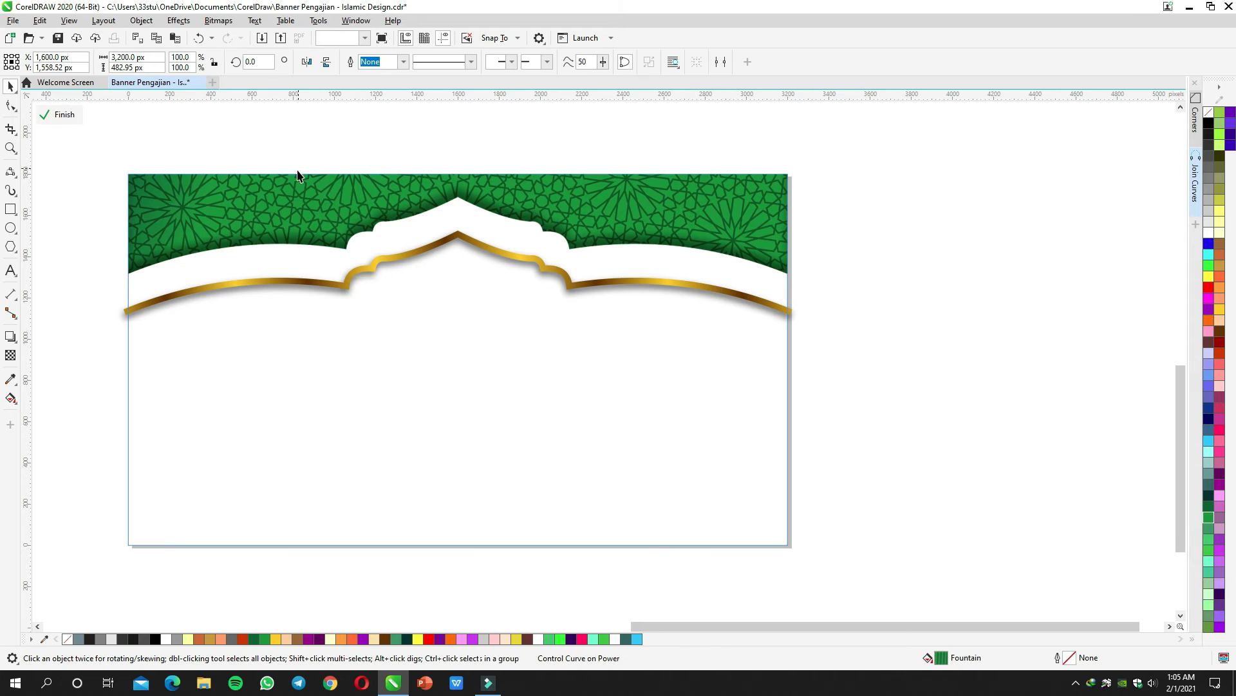
Step: Change the start colour of the header's gradient to a very dark teal green
click(274, 183)
key(space)
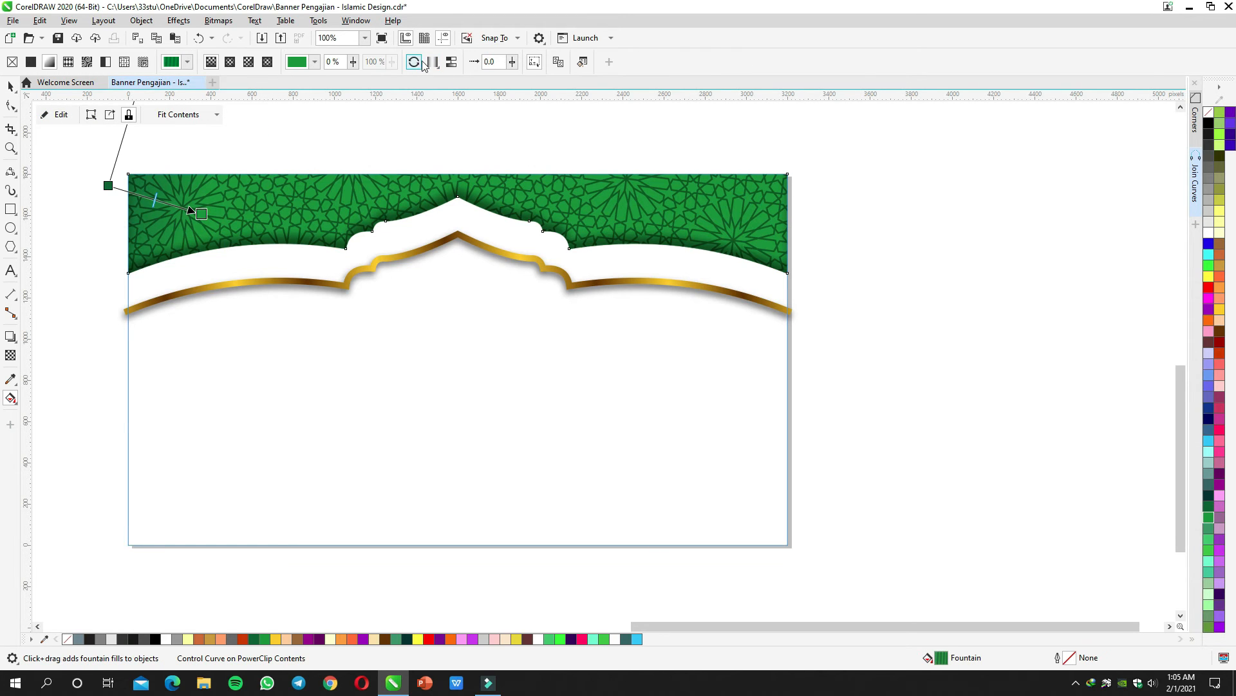
click(433, 63)
click(439, 95)
click(108, 185)
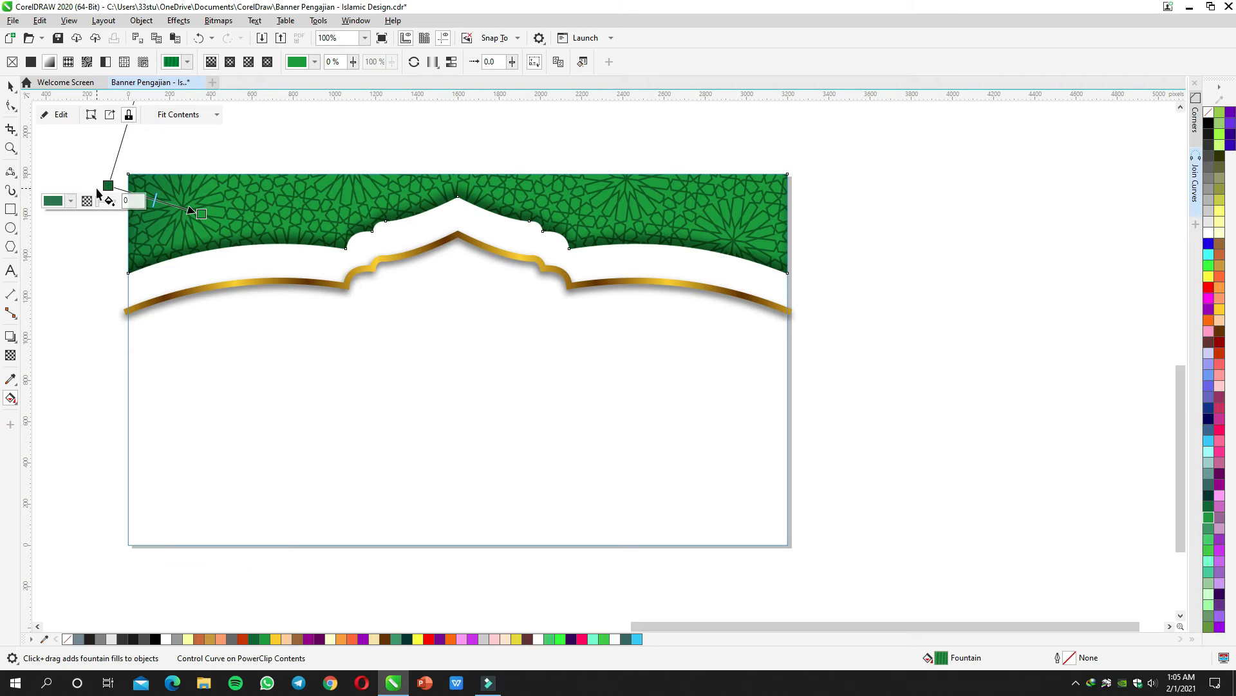
click(1208, 501)
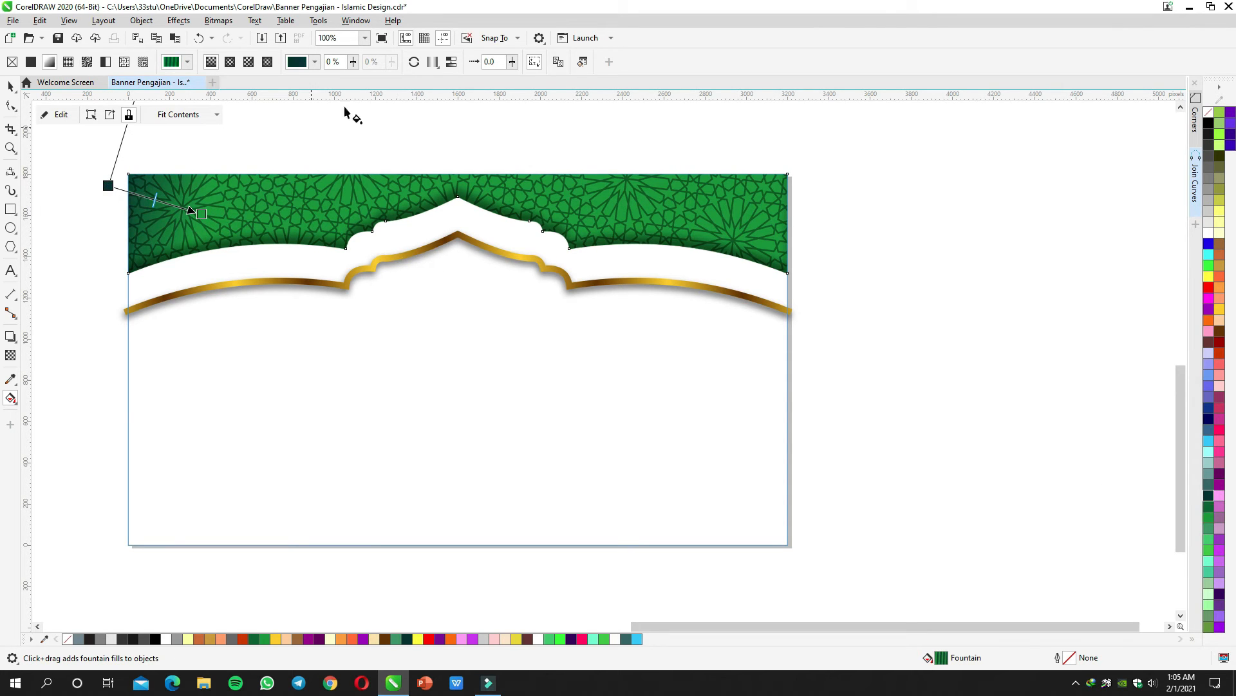
Step: Set the header gradient to repeat and mirror, lengthen it slightly and finish editing the PowerClip
click(450, 62)
click(433, 62)
click(442, 97)
drag(201, 213, 229, 218)
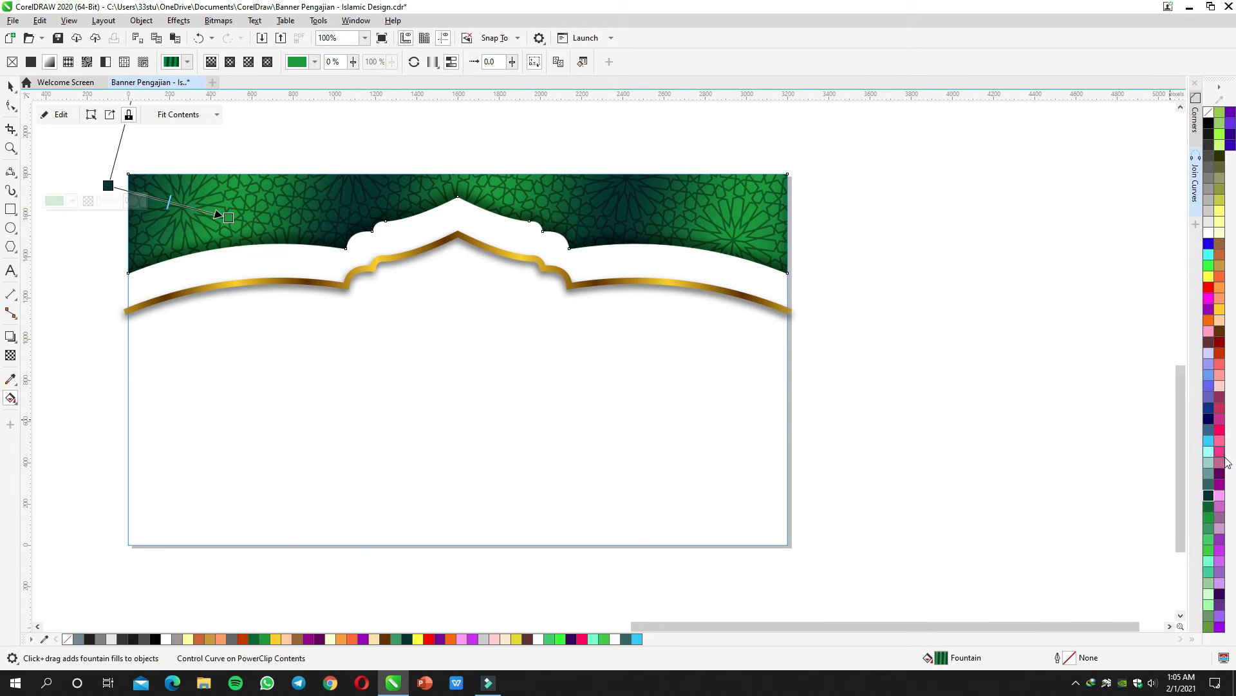
key(space)
ctrl+click(924, 324)
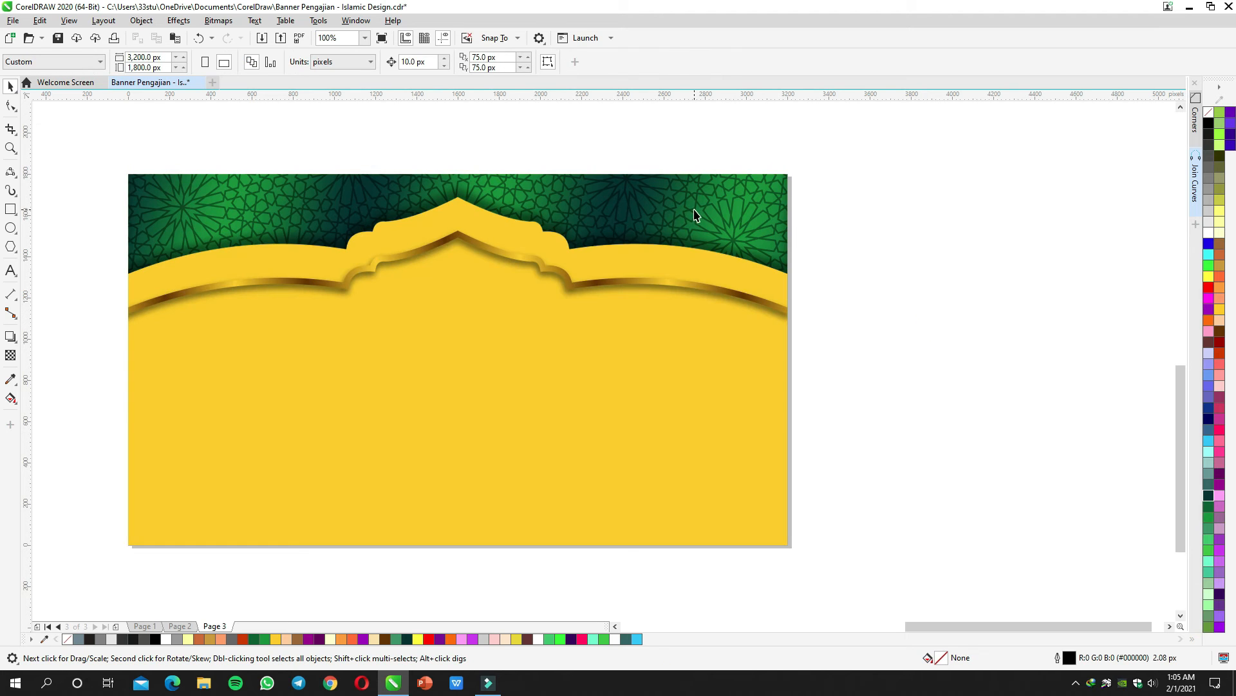
Step: Reopen the PowerClip contents, move the gold arch border back up against the header's lower edge and finish editing
double_click(704, 234)
click(567, 274)
drag(568, 274, 567, 240)
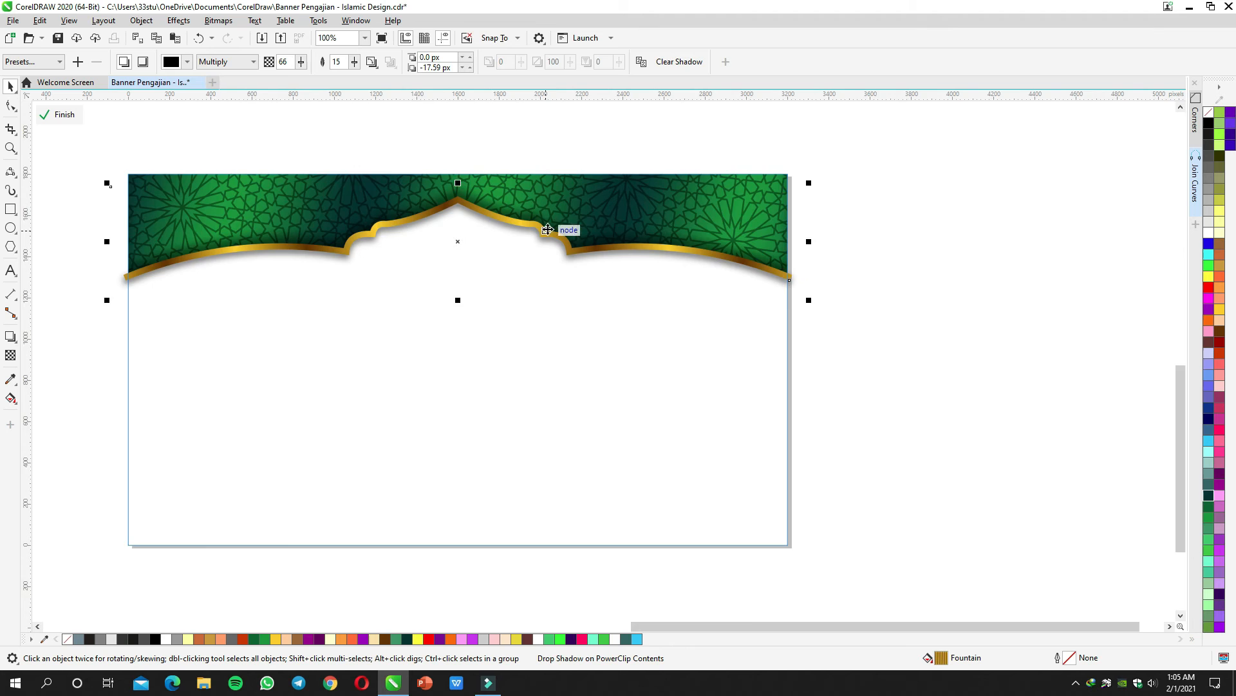
scroll(548, 229, up, 4)
scroll(806, 268, down, 6)
ctrl+click(805, 267)
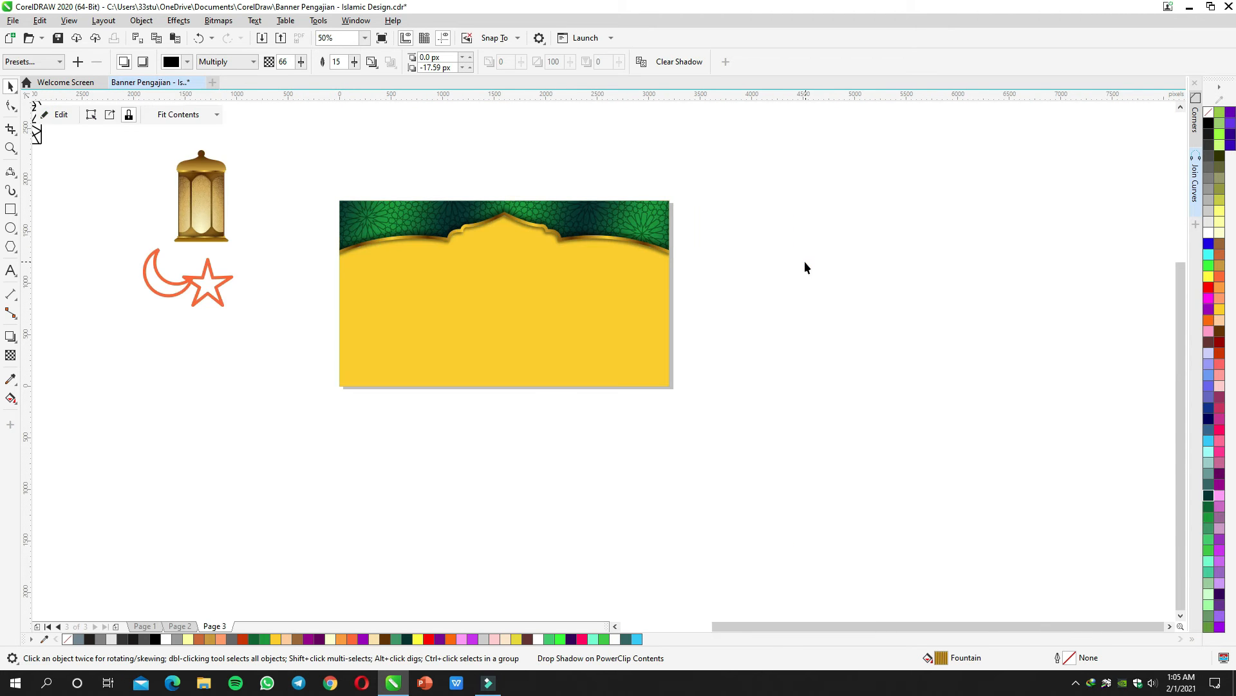
Step: Place the gold lantern over the left part of the arch and add a smaller copy beside it
click(805, 263)
drag(686, 302, 762, 281)
drag(524, 201, 524, 233)
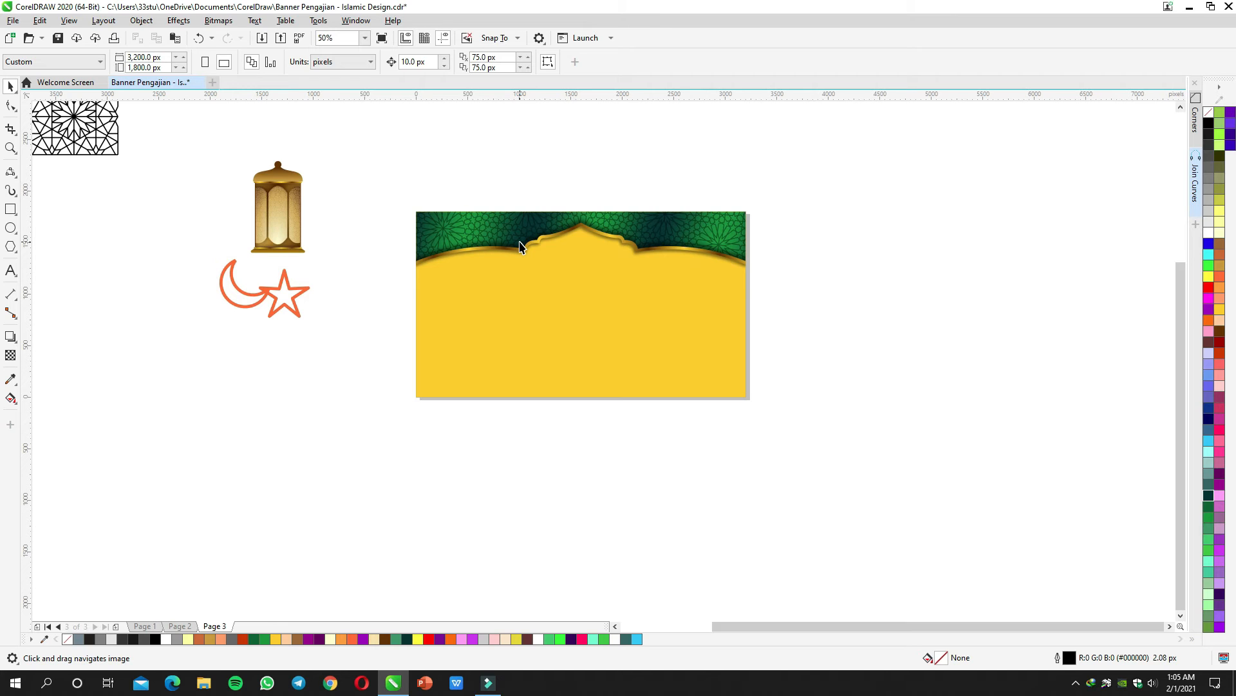
drag(289, 216, 448, 253)
scroll(448, 253, up, 2)
drag(526, 188, 429, 279)
right_click(522, 236)
Step: Duplicate the lantern pair onto the right part of the arch, with the larger lantern nearest the banner's outer edge
drag(309, 301, 775, 255)
right_click(872, 299)
click(983, 312)
drag(983, 312, 911, 283)
Step: Cut the four lanterns and paste them inside the banner's PowerClip contents
drag(434, 280, 879, 354)
key(ctrl+x)
double_click(749, 332)
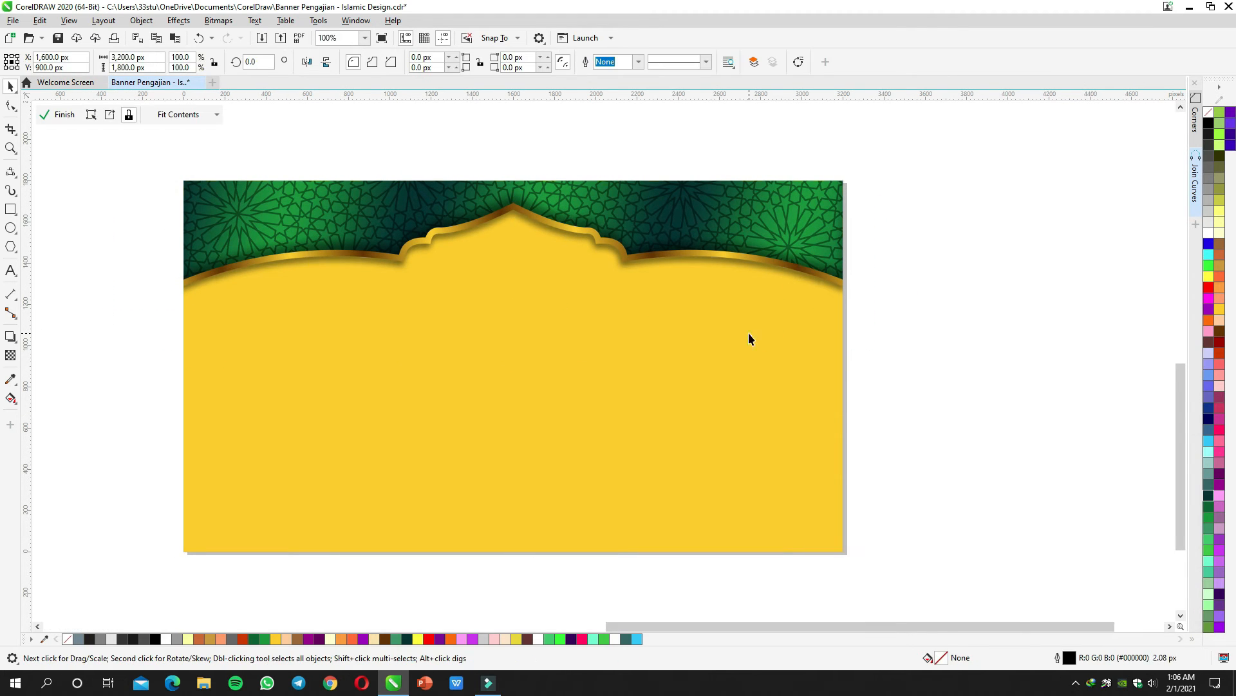
key(ctrl+v)
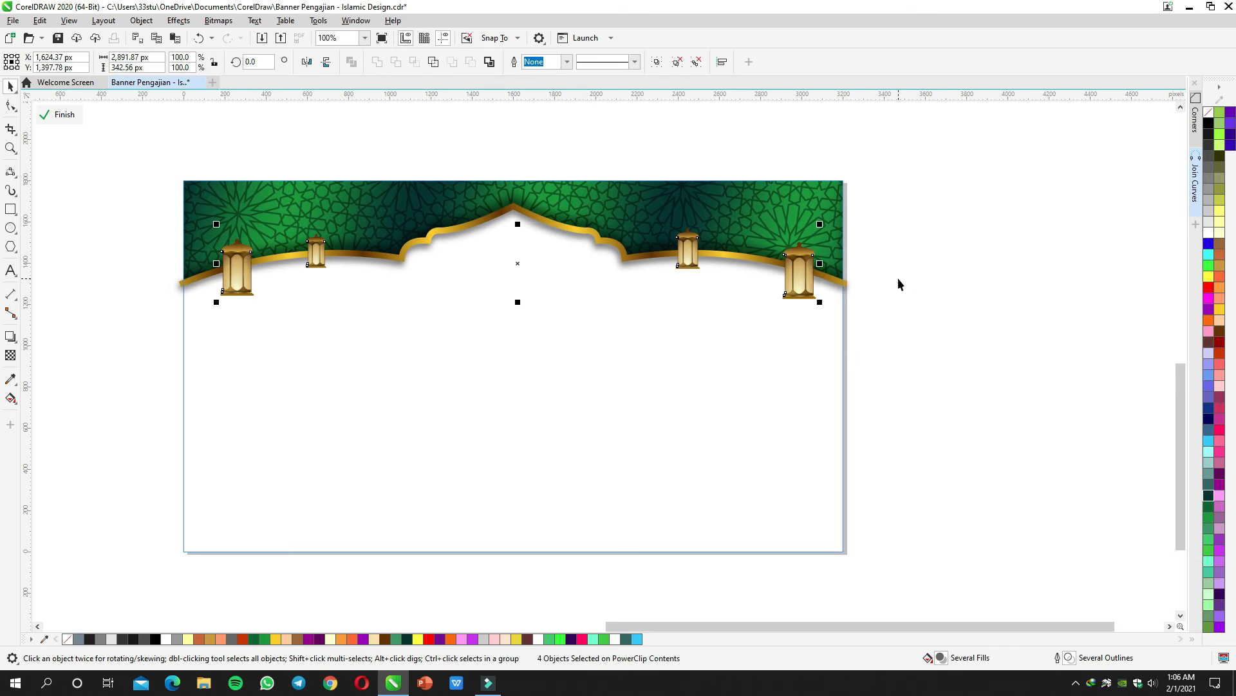
Step: Add a drop shadow to the two left-hand lanterns, cast down and to the right
drag(119, 213, 334, 305)
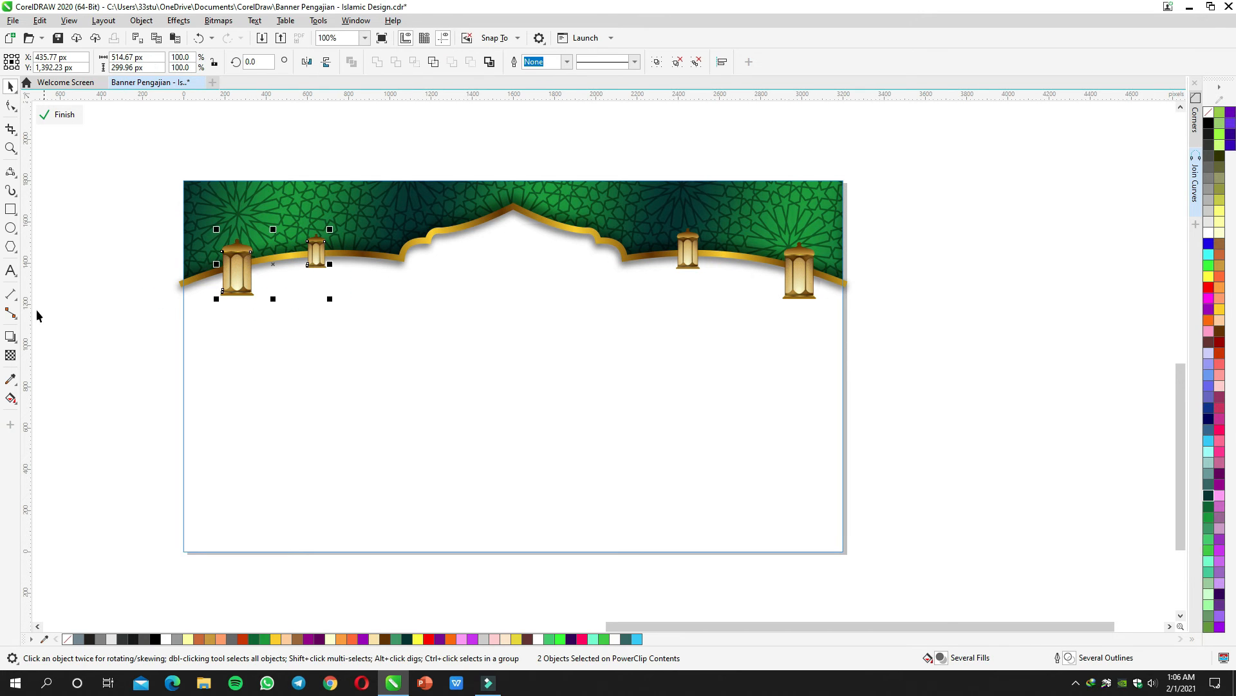
click(11, 336)
drag(273, 264, 340, 293)
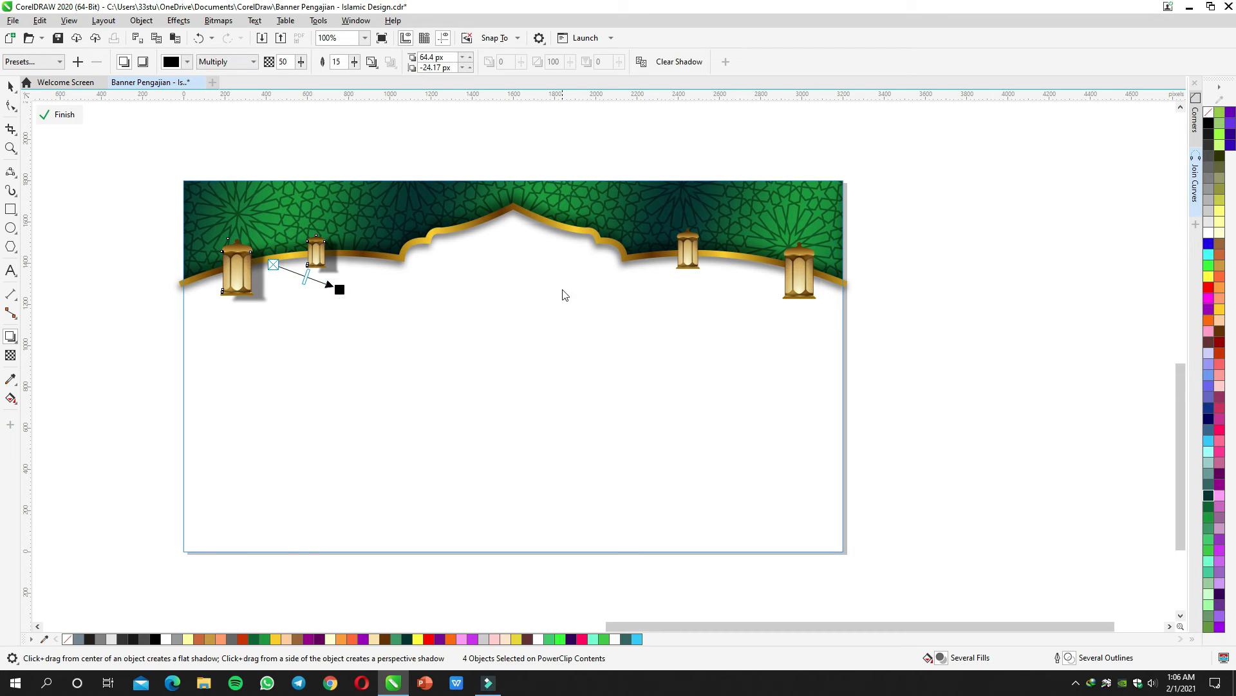
Step: Reduce the drop shadow opacity of the left-hand lanterns to 36
key(space)
drag(831, 309, 663, 216)
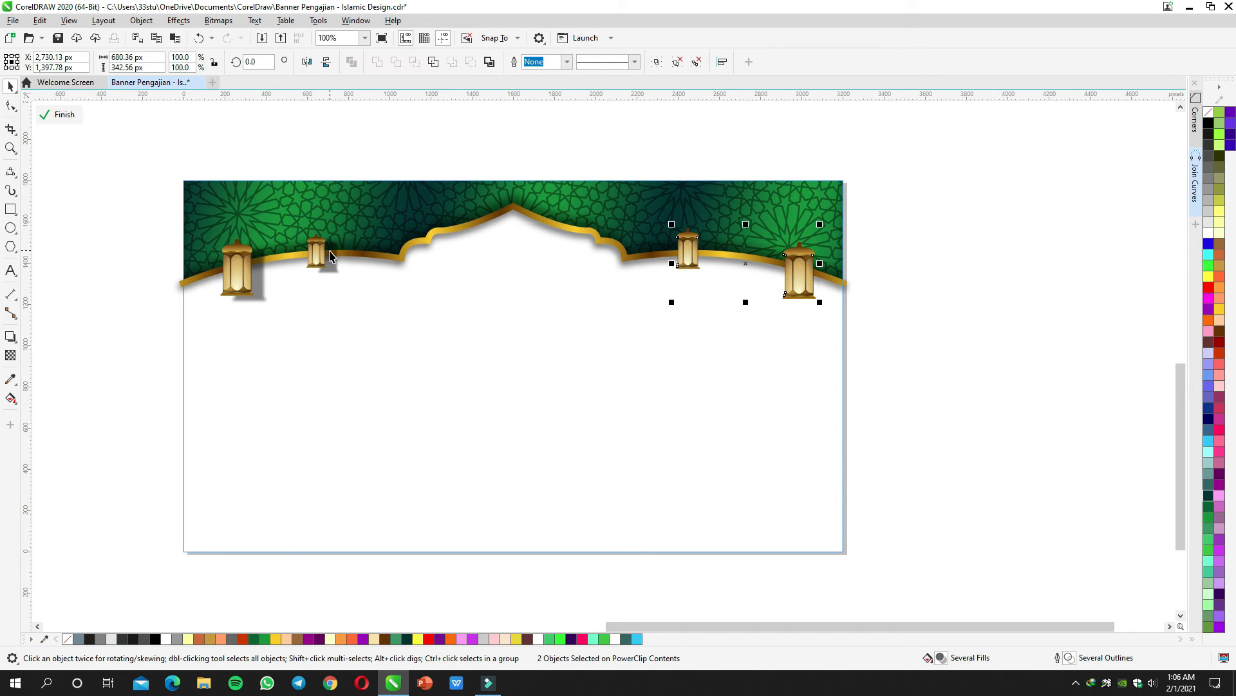
key(space)
click(276, 271)
click(313, 259)
key(space)
click(256, 262)
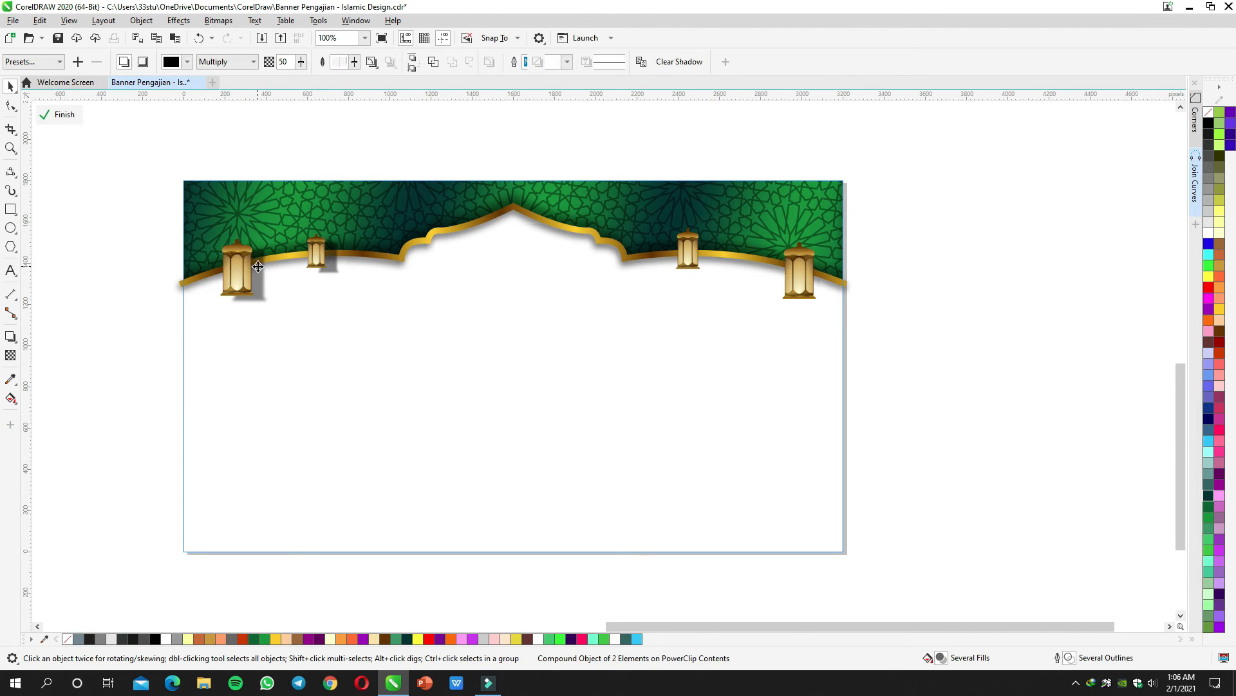
scroll(258, 262, up, 2)
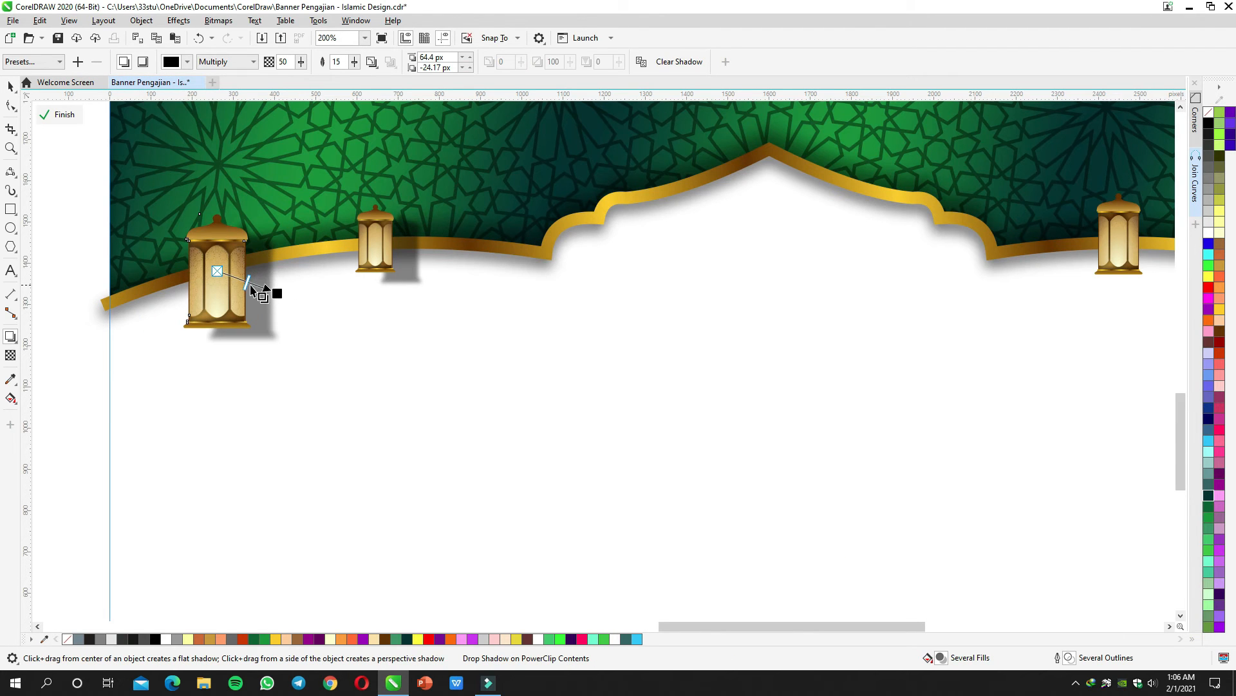
click(400, 253)
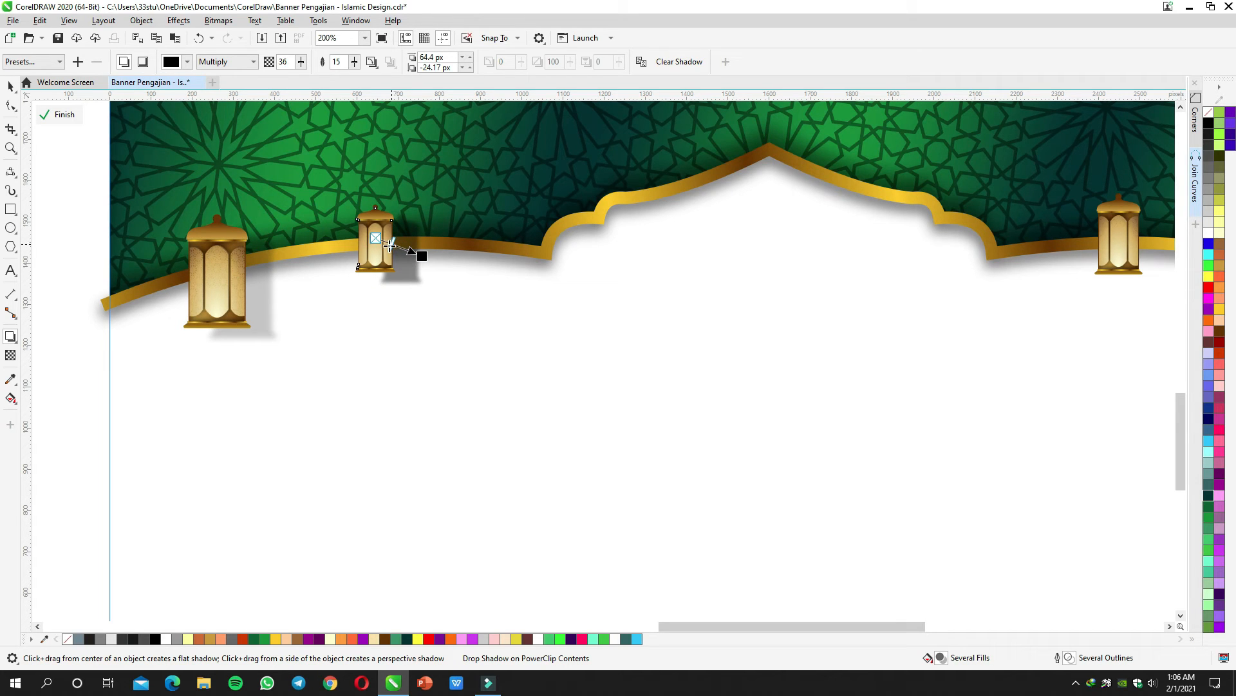
scroll(615, 262, down, 2)
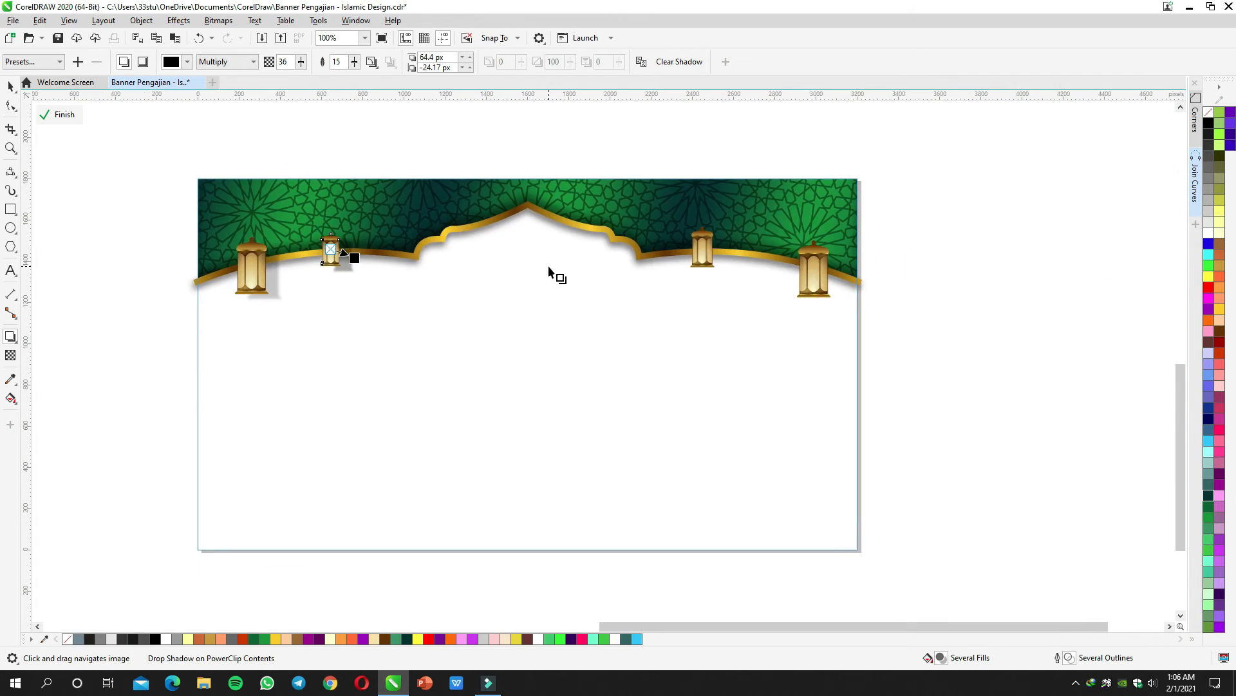
Step: Add a drop shadow cast to the left on the two right-hand lanterns and set its opacity to 26
click(811, 270)
scroll(812, 269, up, 2)
shift+click(611, 224)
key(s)
drag(862, 252, 564, 271)
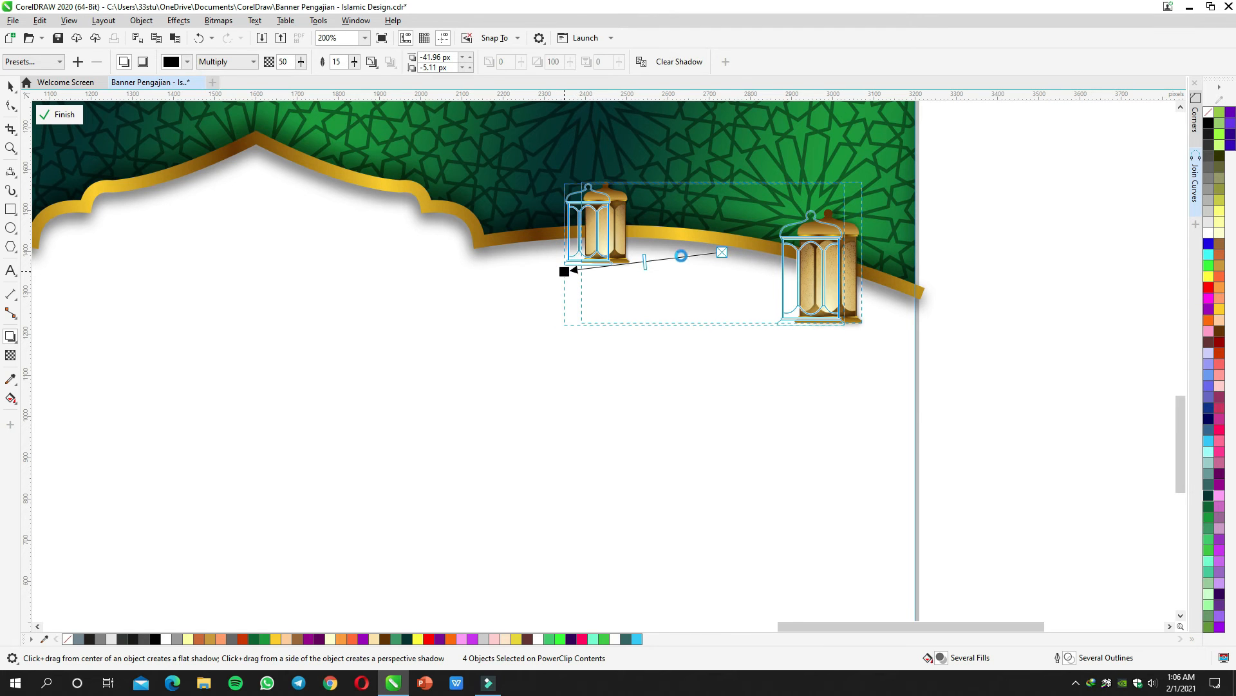
drag(680, 258, 682, 257)
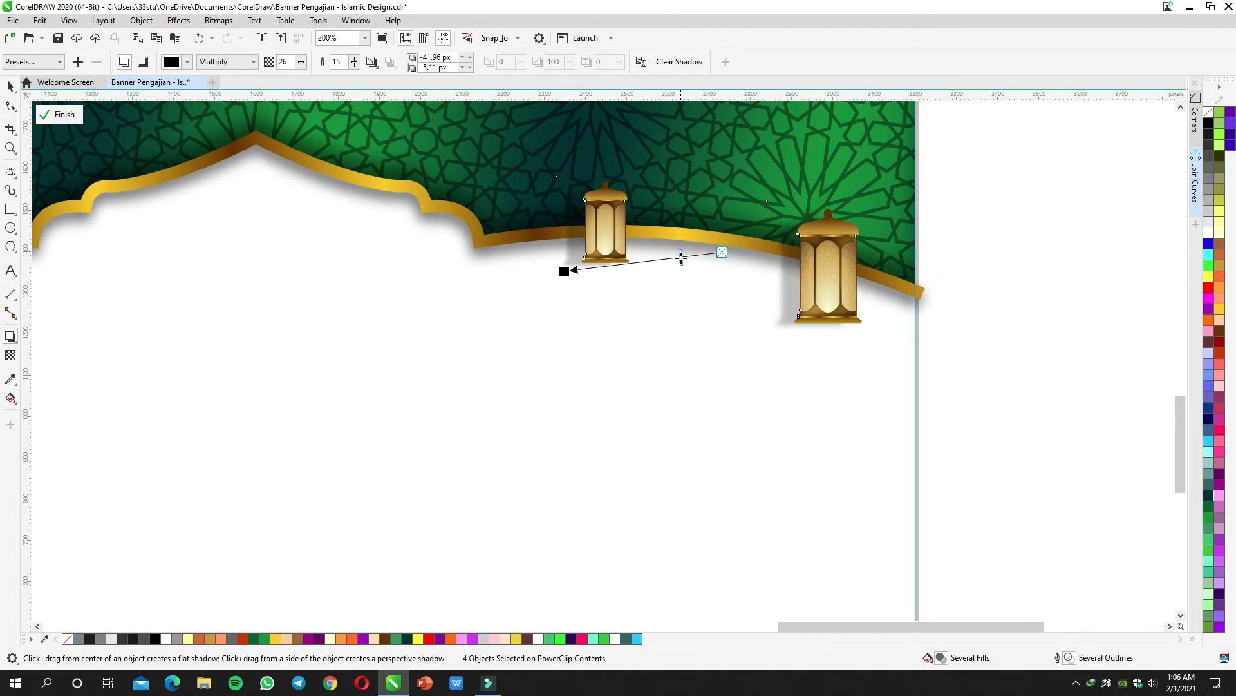
key(space)
click(956, 303)
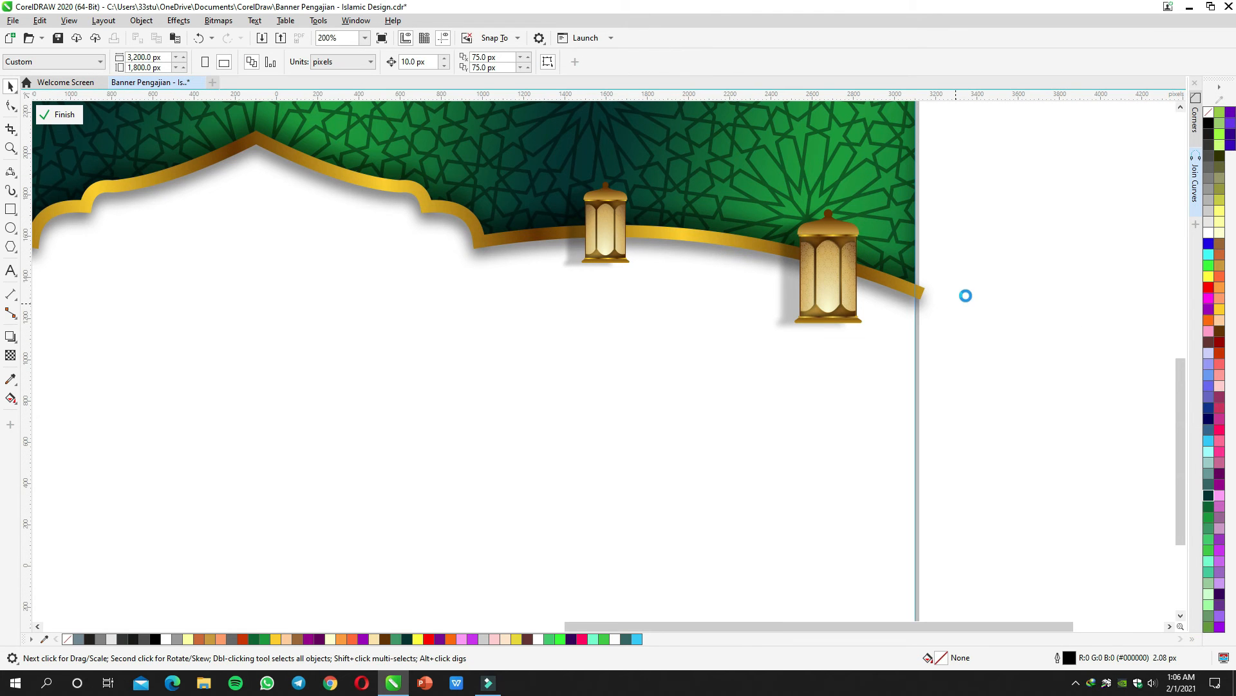
Step: Draw a hanging cord about 4.75 by 307 px above the large left lantern, filled yellow #FFCC00 without an outline
scroll(966, 295, down, 1)
drag(483, 261, 692, 279)
scroll(572, 256, up, 1)
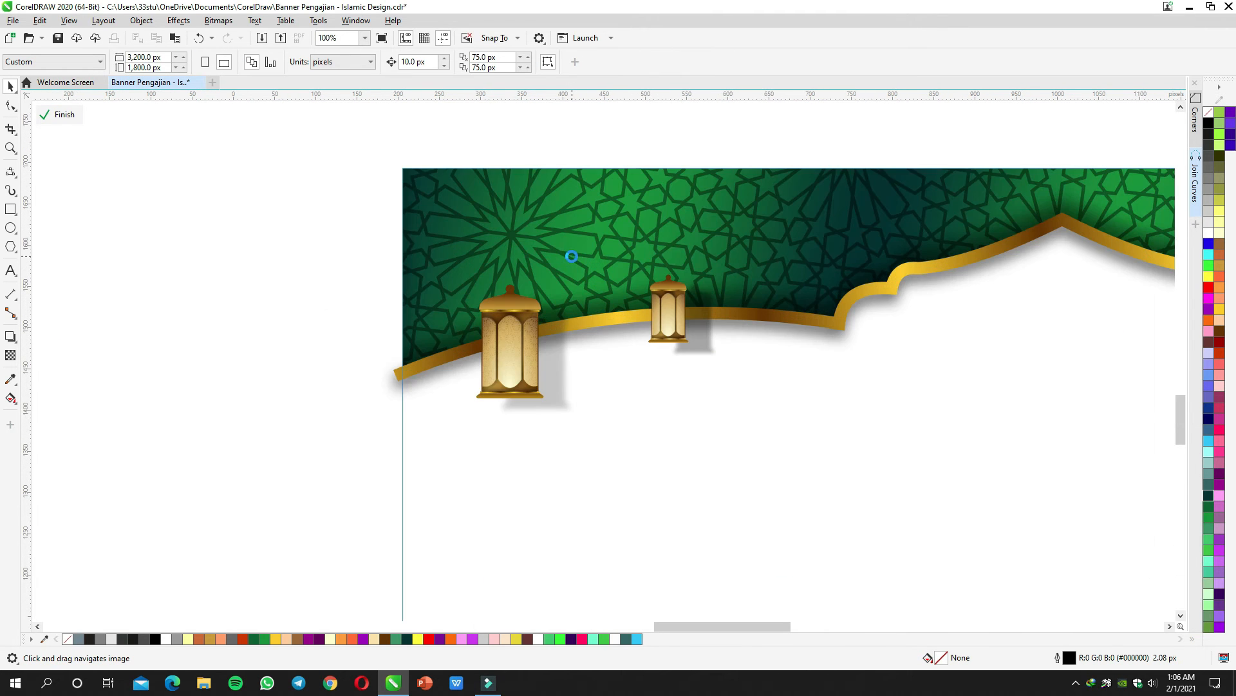
scroll(577, 259, up, 1)
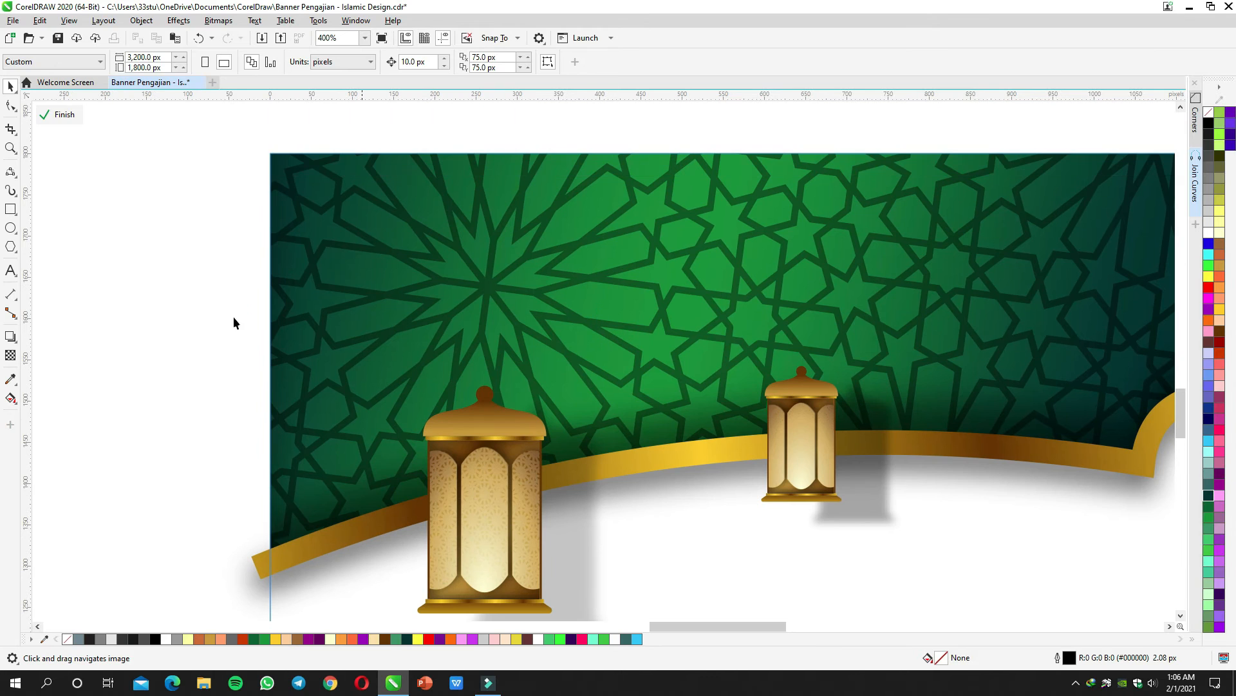
drag(470, 125, 499, 391)
scroll(467, 362, up, 1)
click(1219, 311)
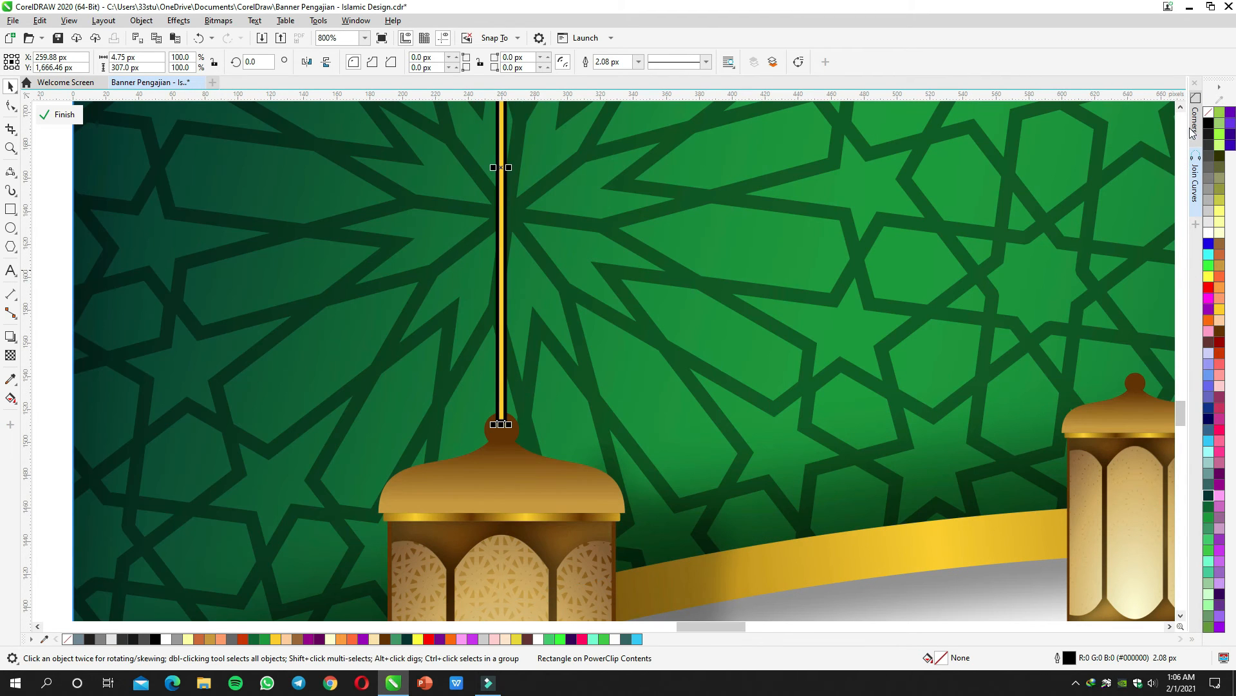
right_click(1209, 112)
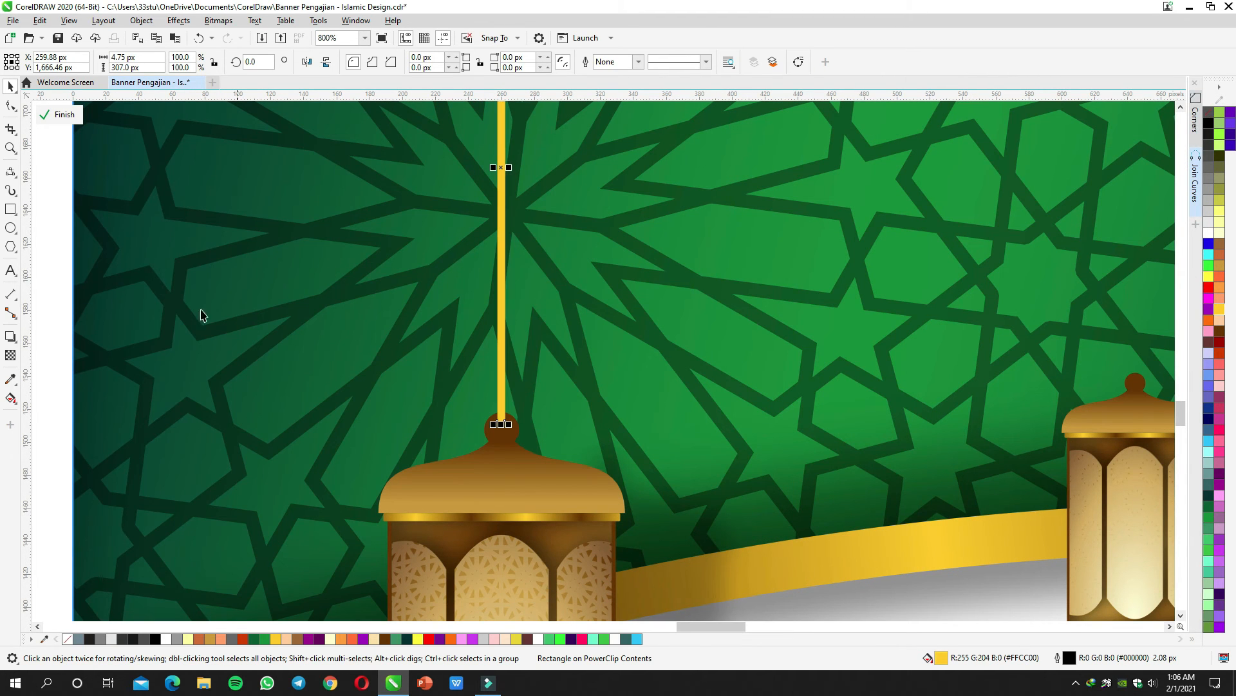
Step: Apply a horizontal linear gradient from yellow to dark brown across the width of the lantern's cord
click(11, 399)
scroll(543, 229, up, 1)
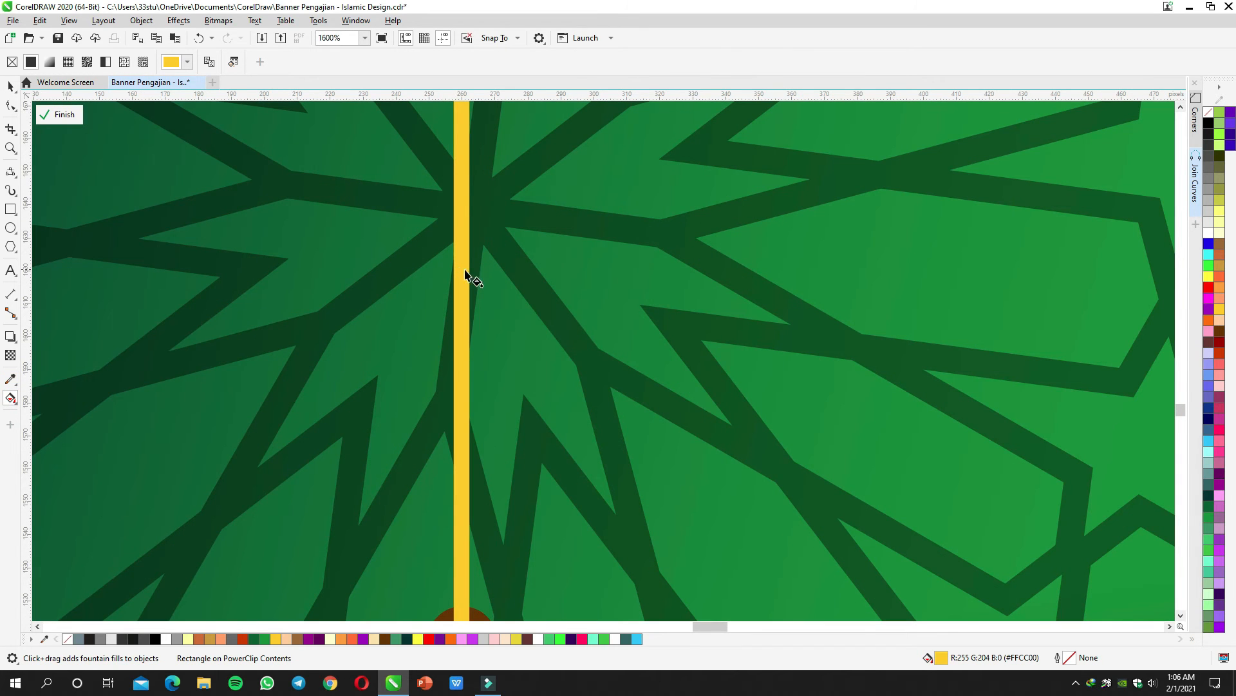
drag(456, 269, 470, 269)
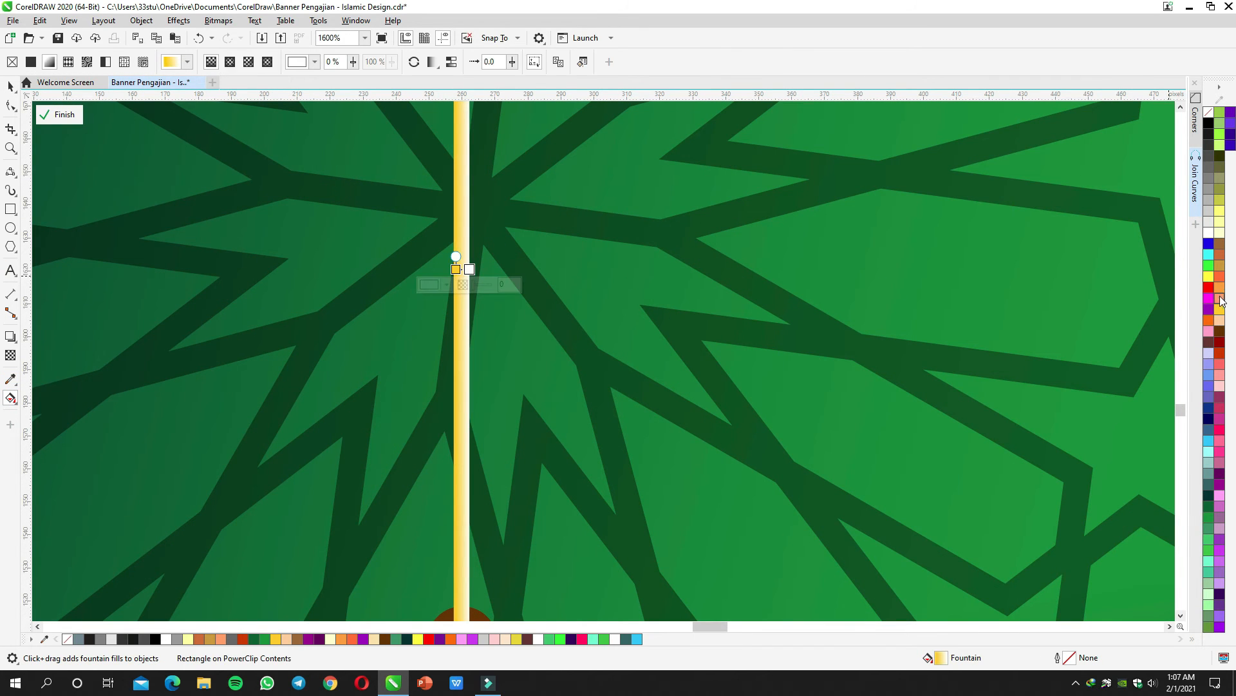
drag(1217, 315, 470, 269)
key(space)
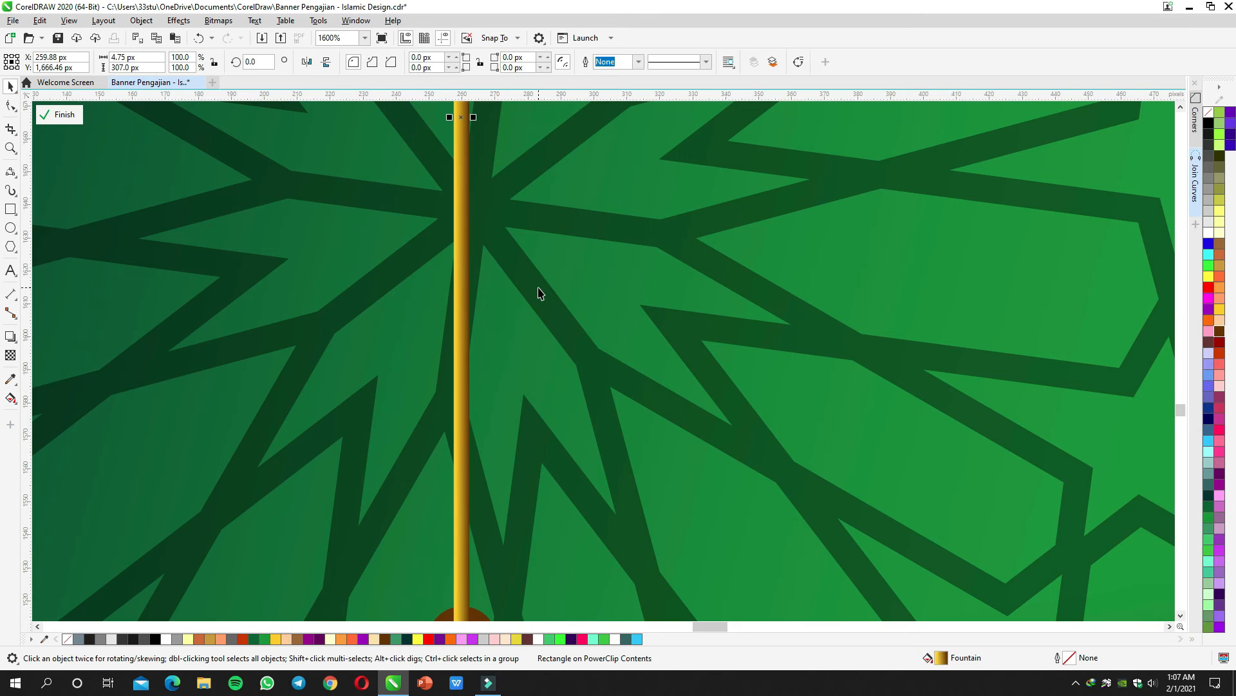
scroll(538, 288, down, 1)
scroll(538, 287, down, 2)
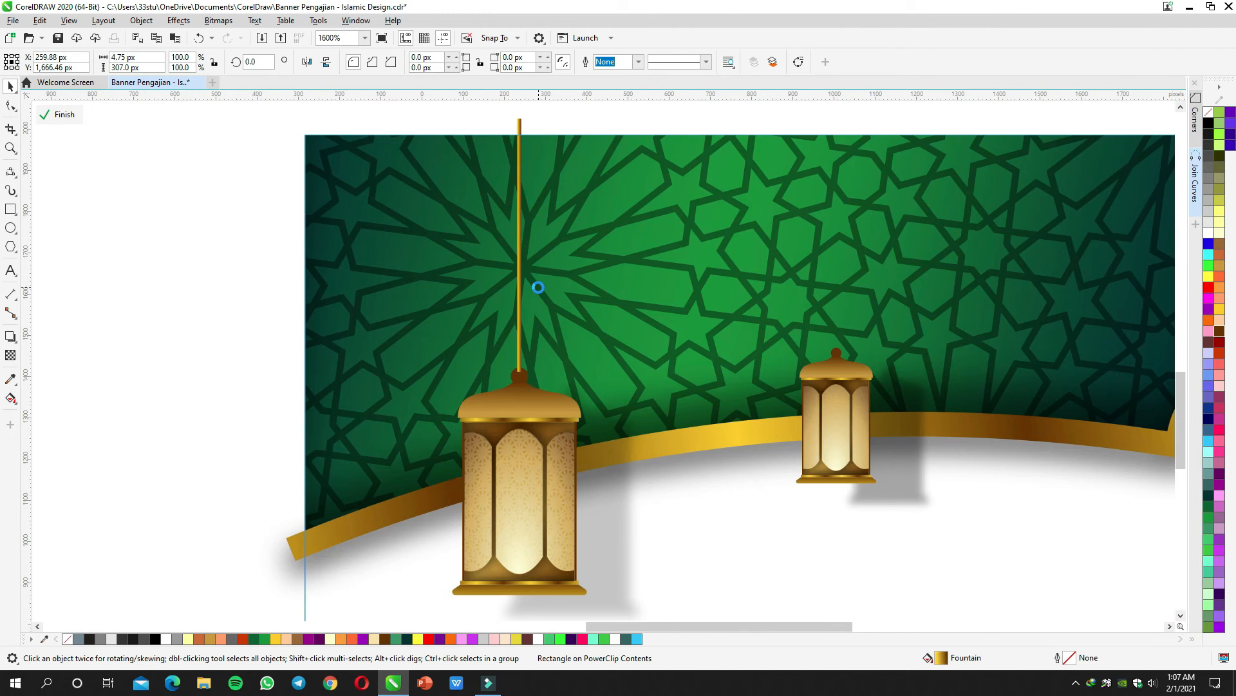
scroll(500, 281, down, 1)
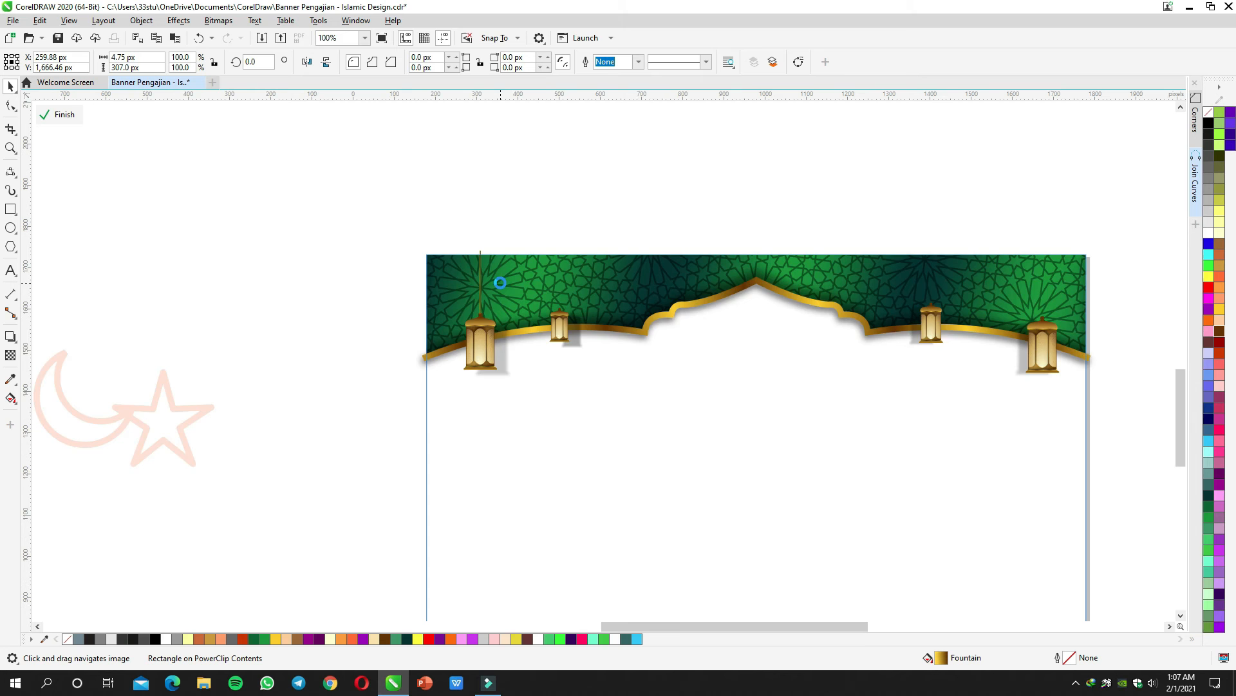
Step: Duplicate the large left lantern's gradient cord above the small left lantern and centre it on that lantern
scroll(497, 276, up, 1)
drag(461, 314, 617, 326)
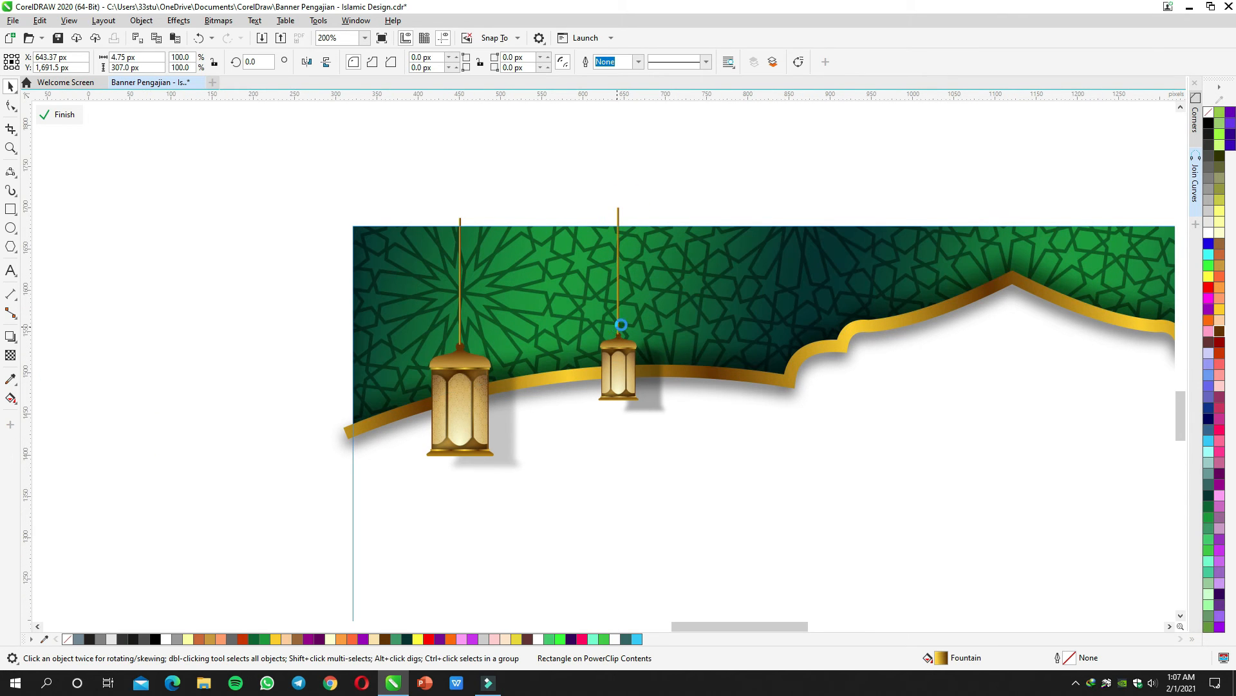
scroll(621, 324, up, 1)
scroll(620, 392, up, 3)
shift+click(622, 362)
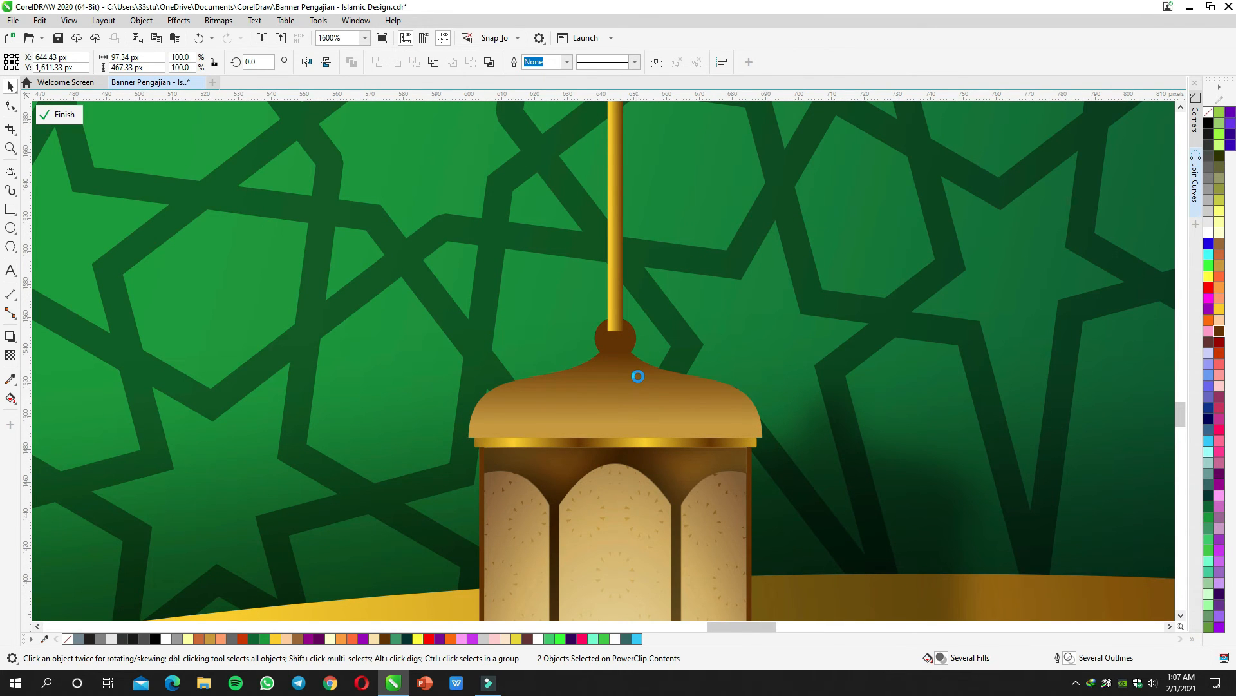
scroll(637, 376, down, 2)
scroll(646, 372, down, 4)
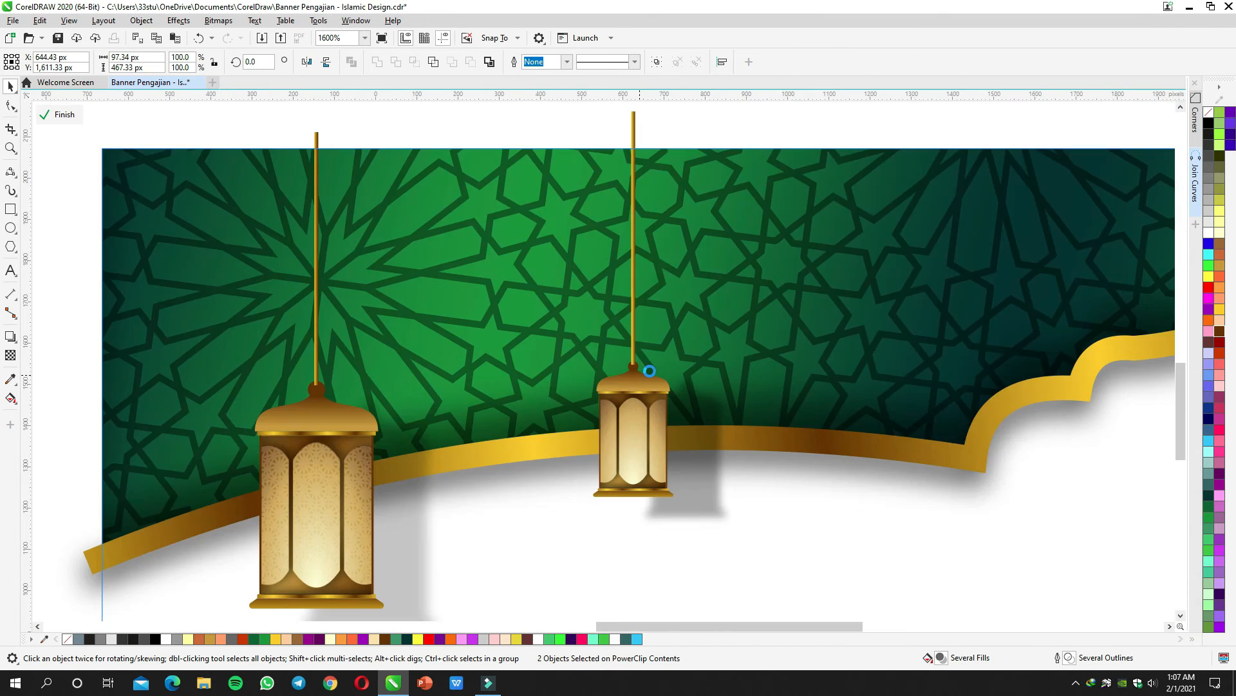
Step: Duplicate the gradient cord above the two right-hand lanterns and centre each copy on its lantern
drag(654, 357, 1072, 283)
shift+click(1072, 341)
drag(1011, 346, 440, 327)
click(558, 159)
drag(502, 182, 726, 198)
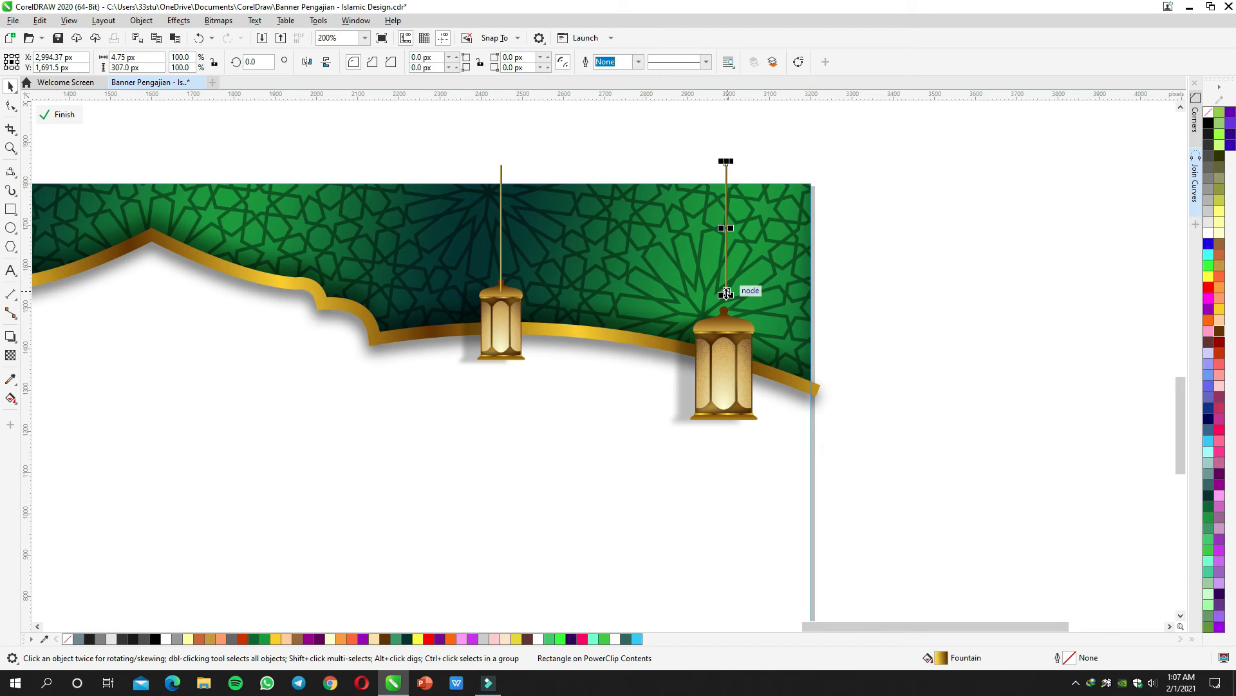
shift+click(750, 315)
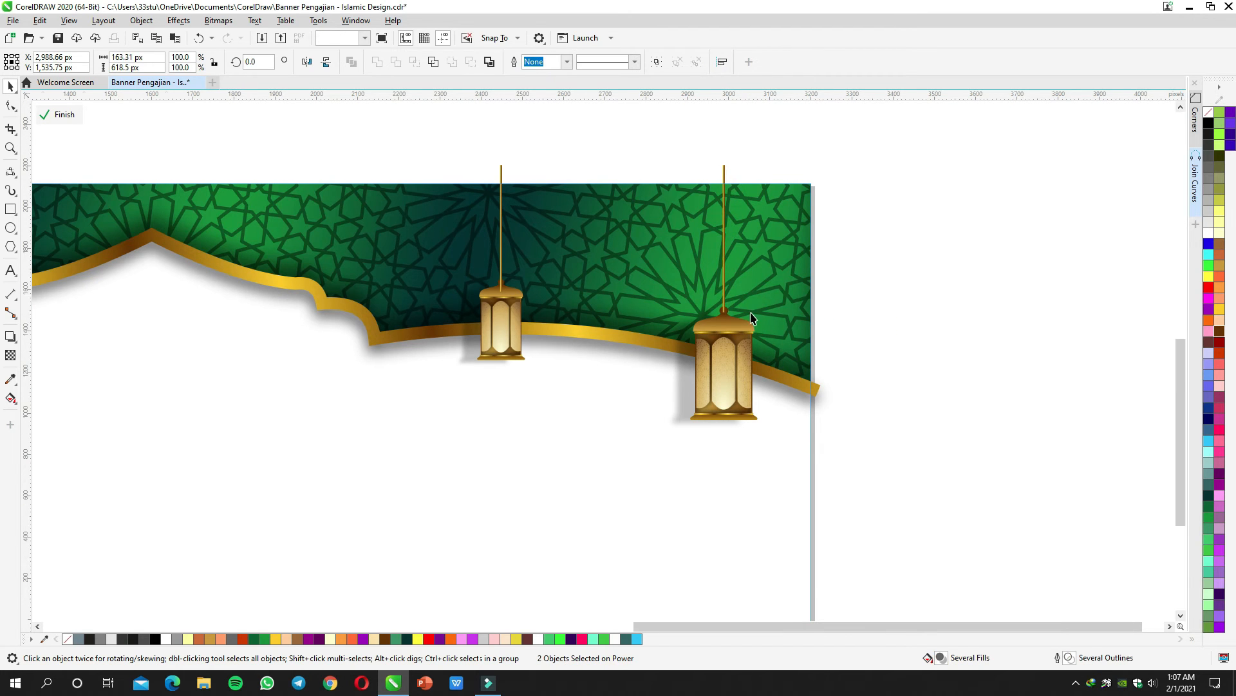
Step: Review the four lanterns with their cords and finish editing the banner's PowerClip contents
scroll(519, 355, down, 1)
drag(519, 355, 709, 311)
drag(136, 267, 841, 406)
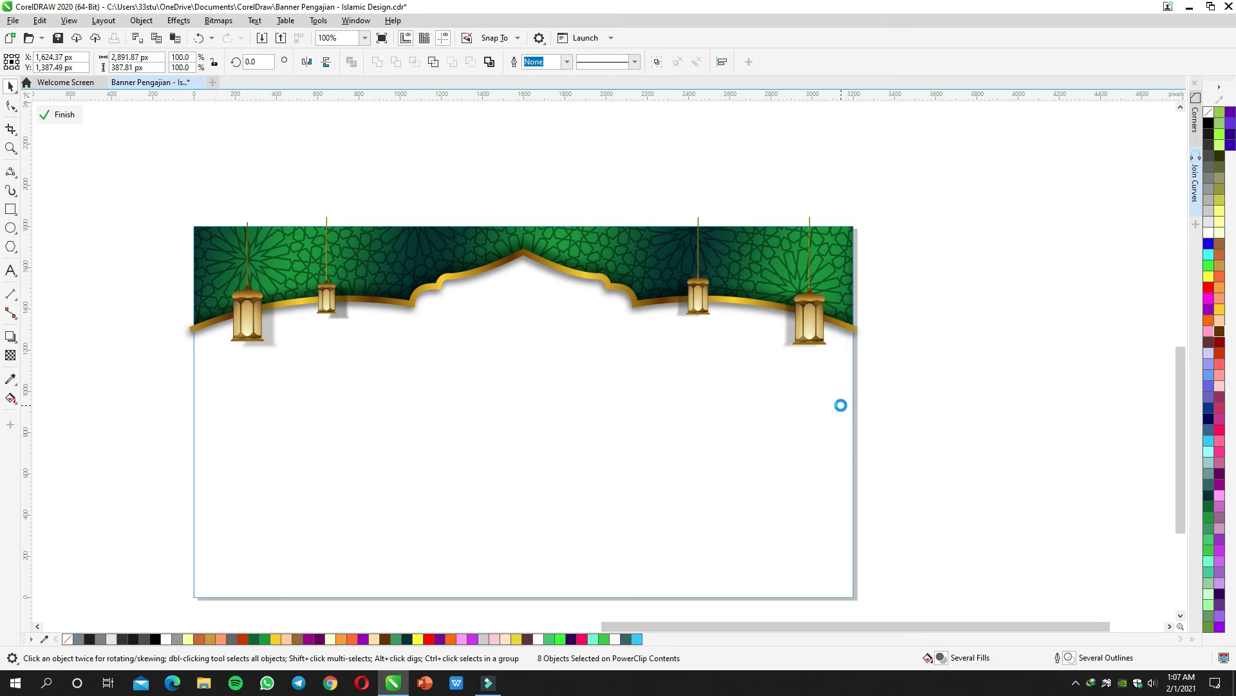
click(901, 340)
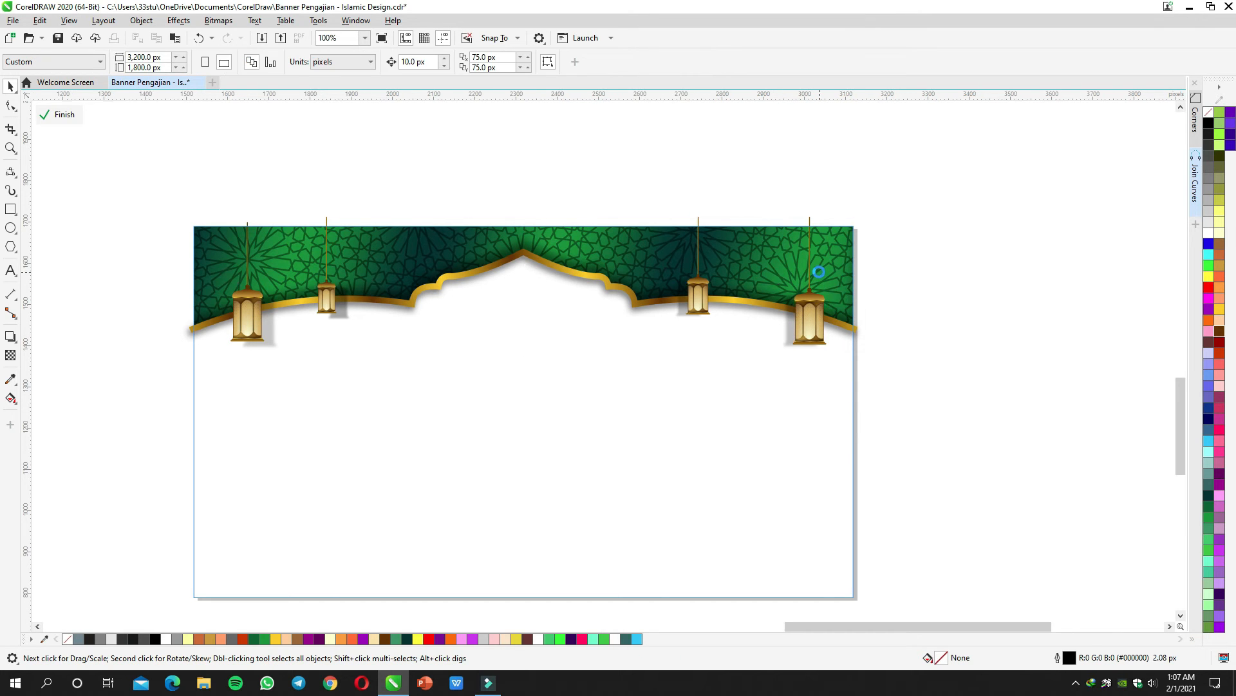
scroll(818, 271, up, 2)
scroll(805, 285, up, 2)
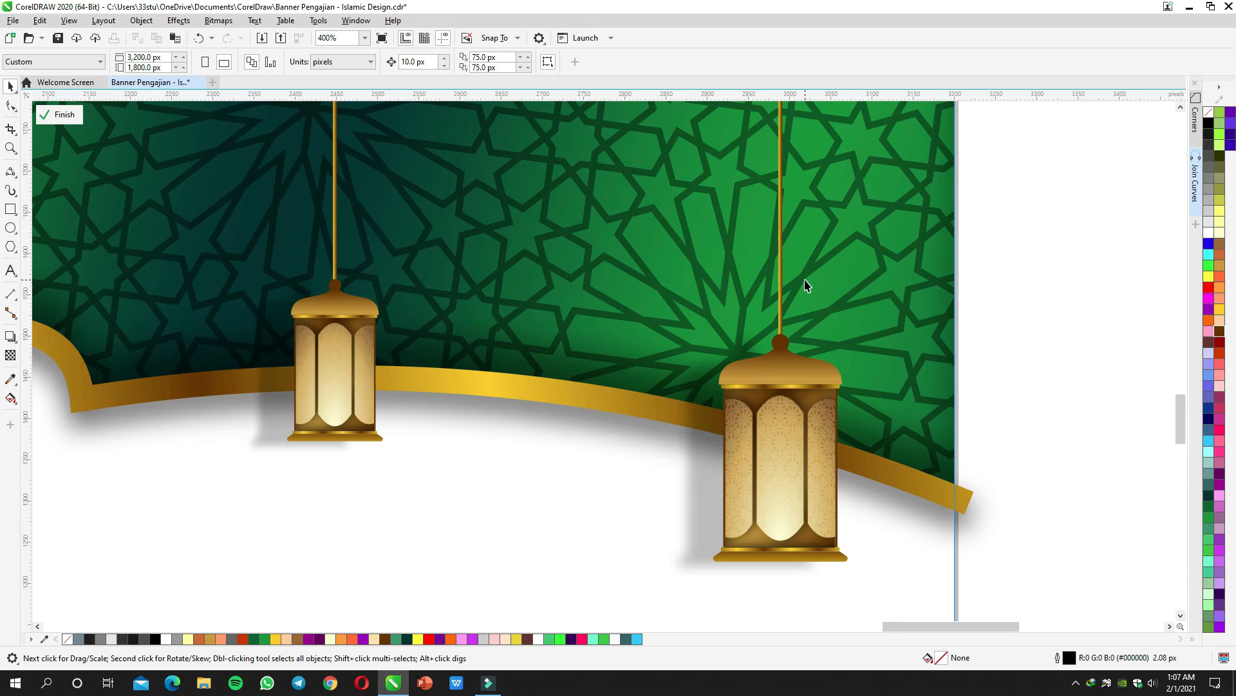
scroll(974, 321, down, 1)
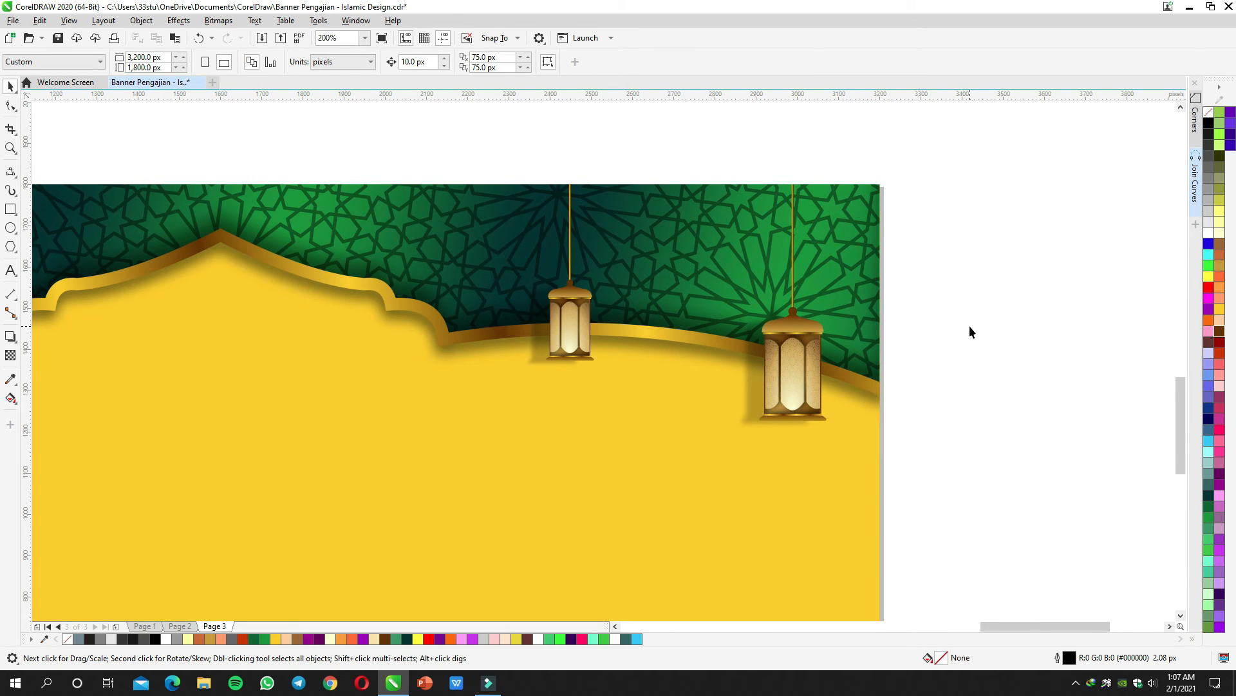
Step: Change the banner background's fill to Pale Yellow #FFFFCC
scroll(968, 326, down, 1)
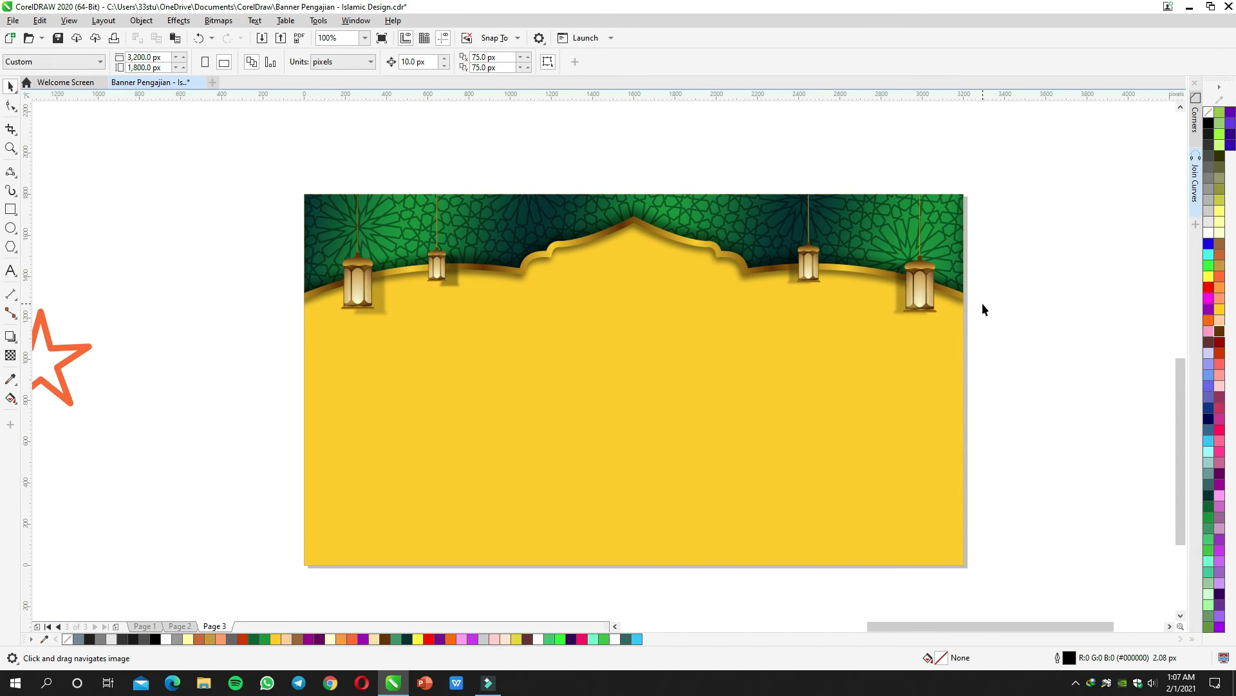
drag(468, 297, 539, 289)
scroll(539, 289, down, 1)
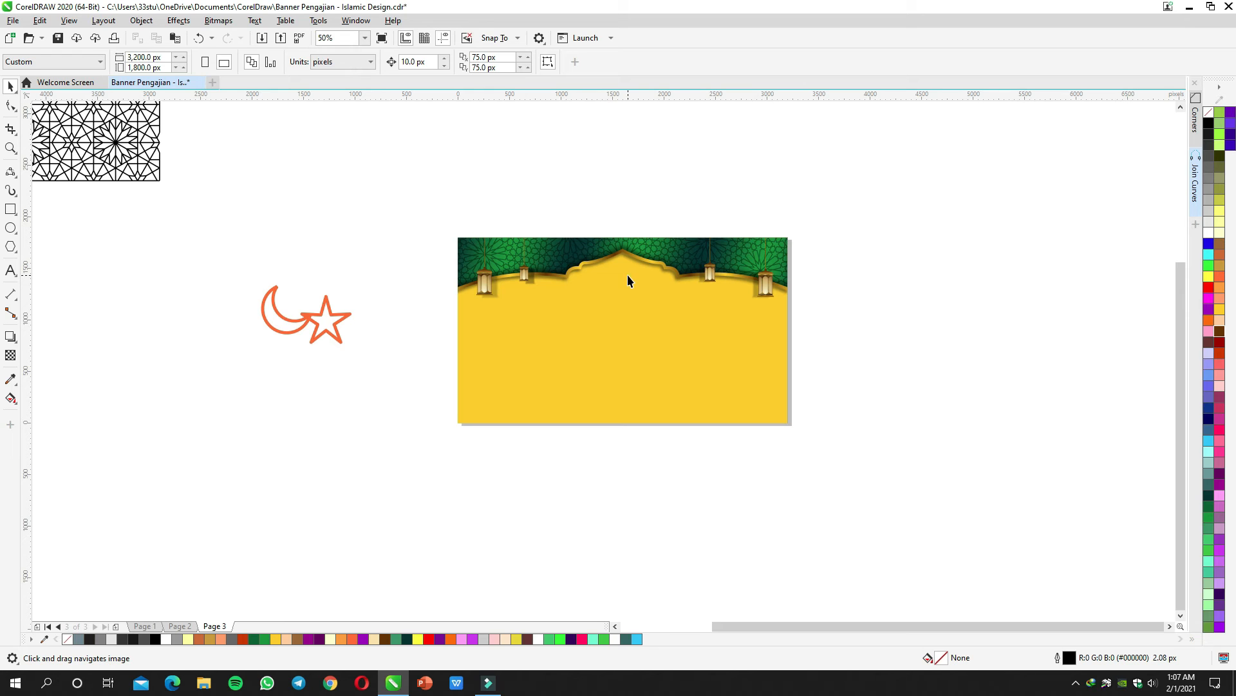
scroll(615, 301, up, 1)
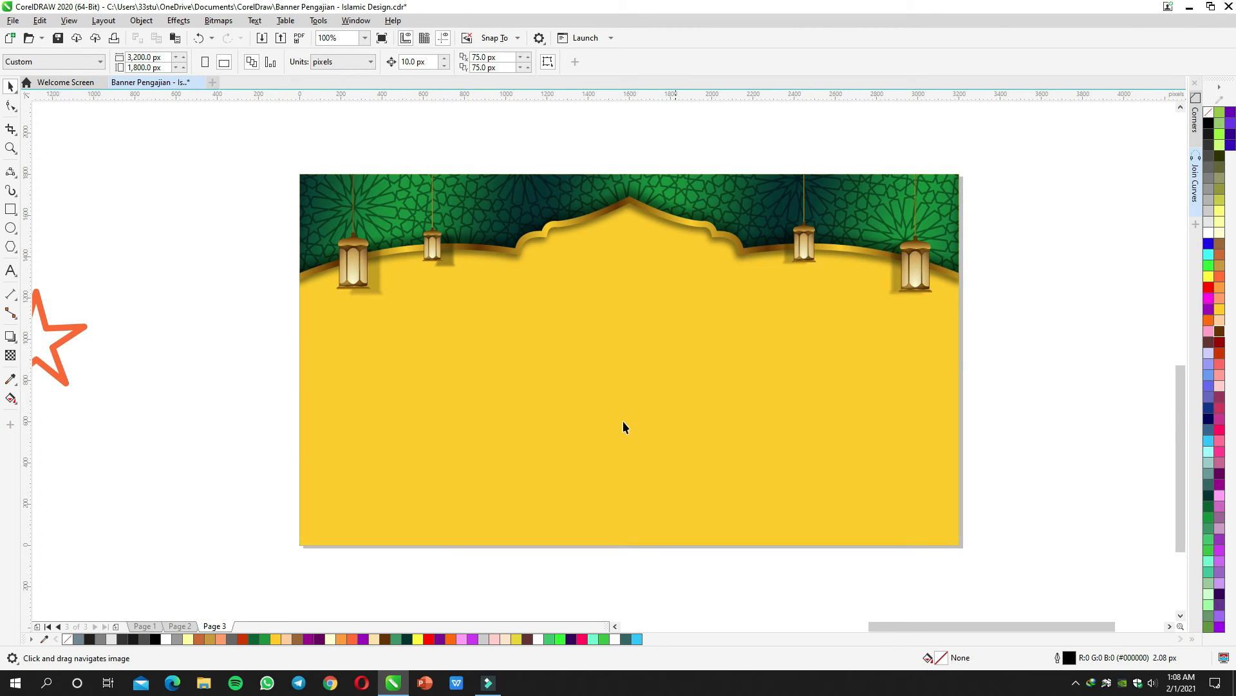
click(623, 423)
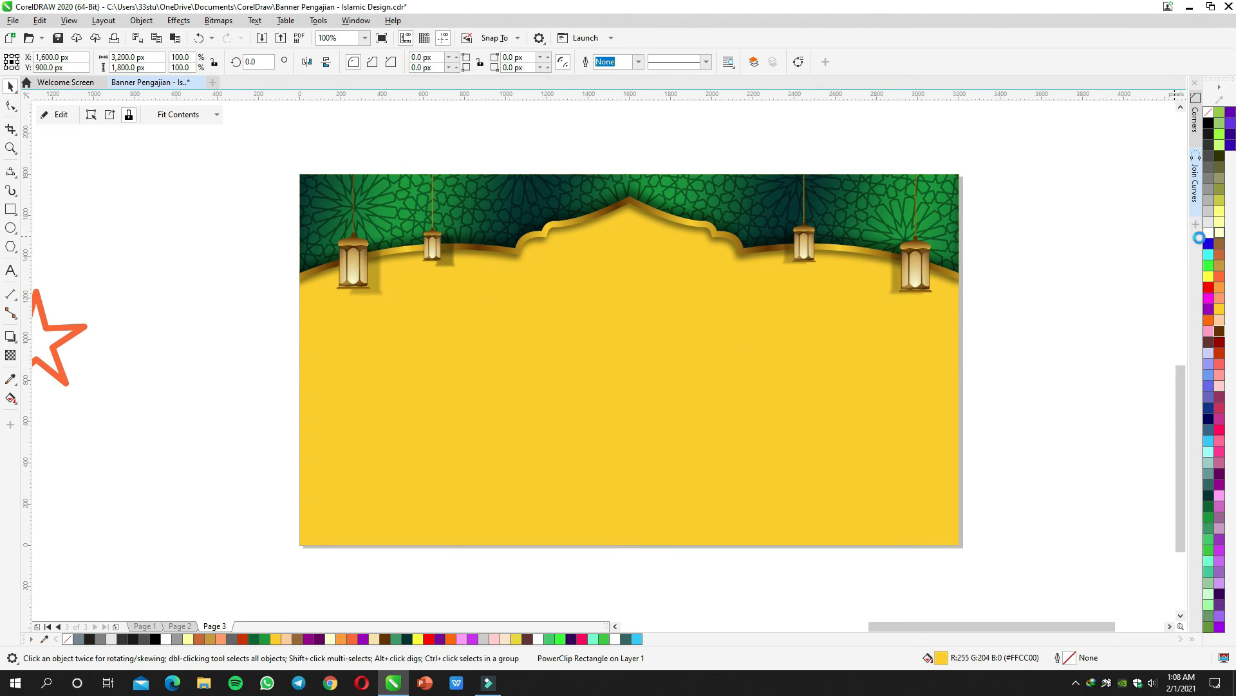
click(1006, 315)
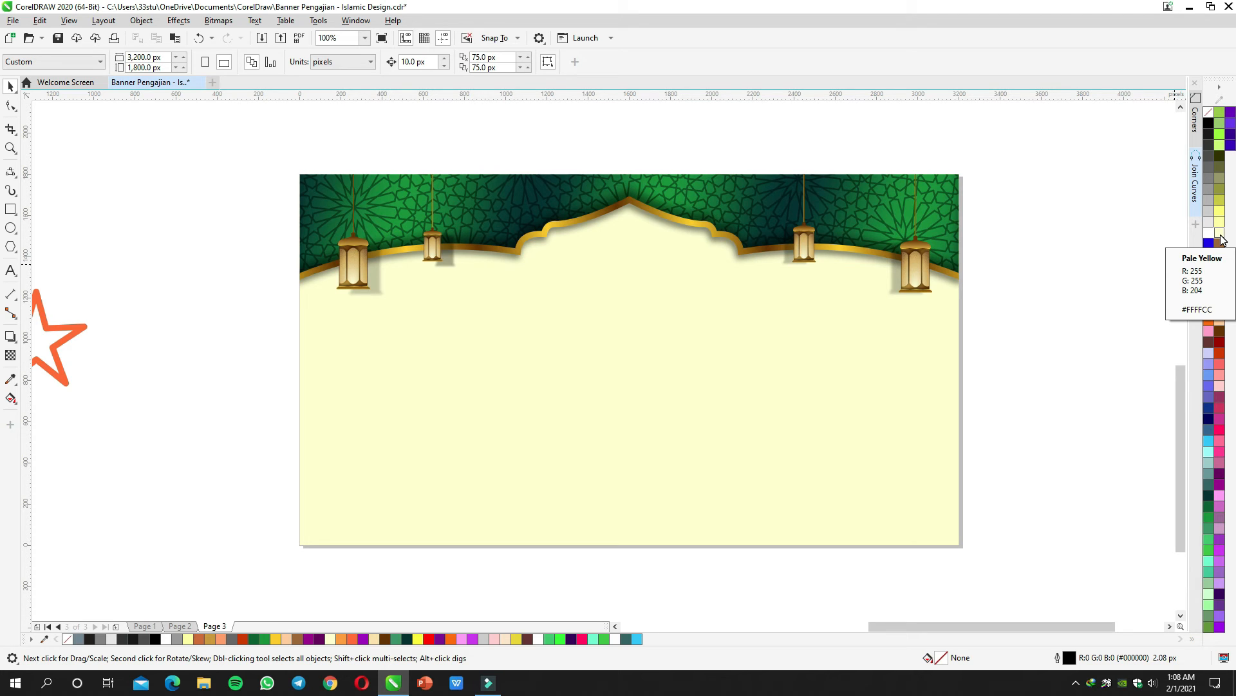
Step: Delete the leftover black geometric pattern beside the banner on page 3
scroll(892, 298, down, 2)
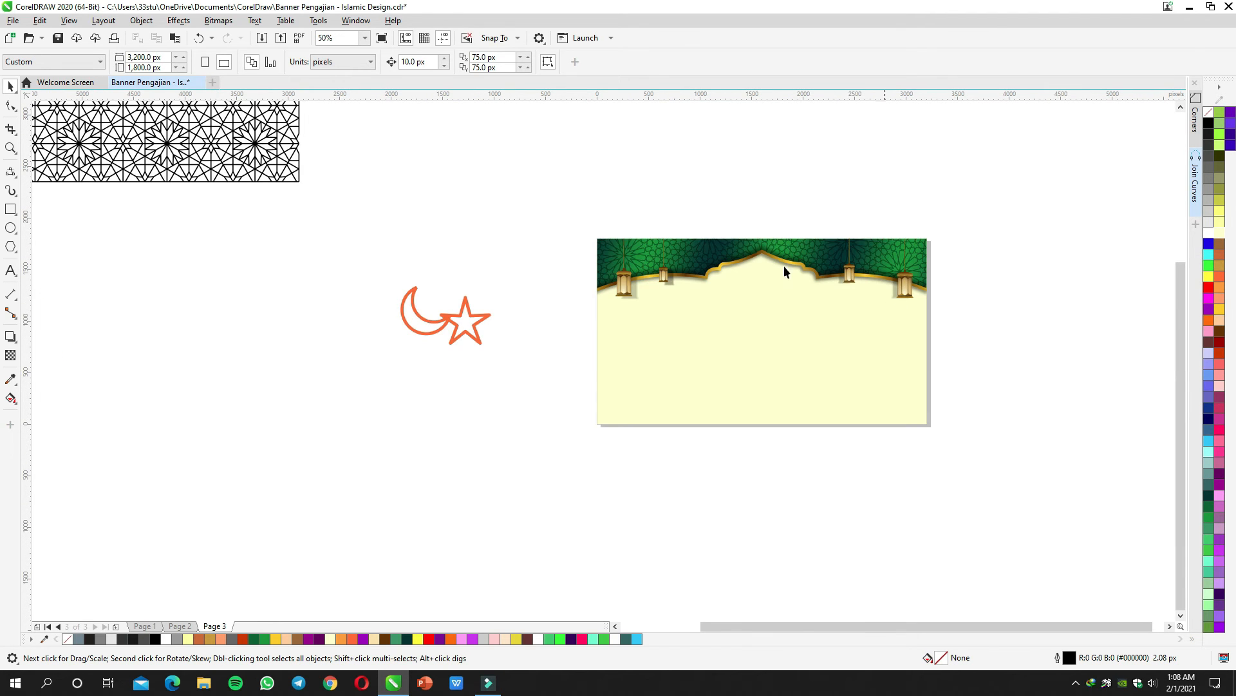
drag(288, 148, 296, 201)
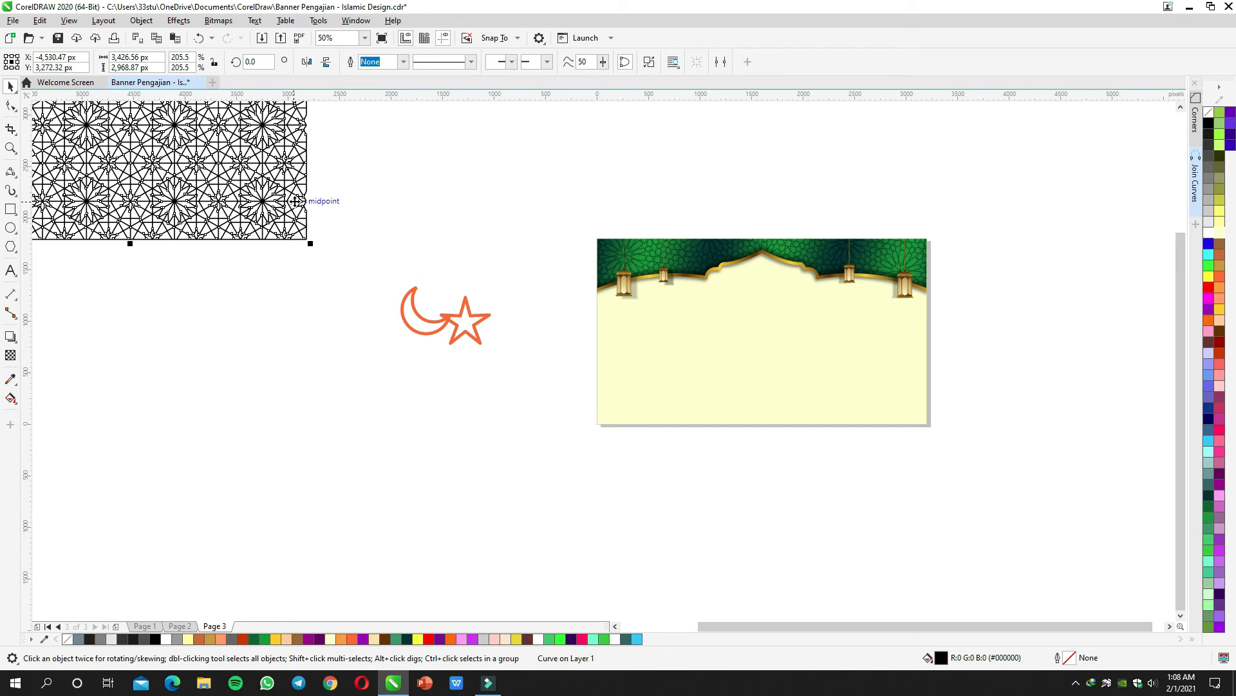
key(Delete)
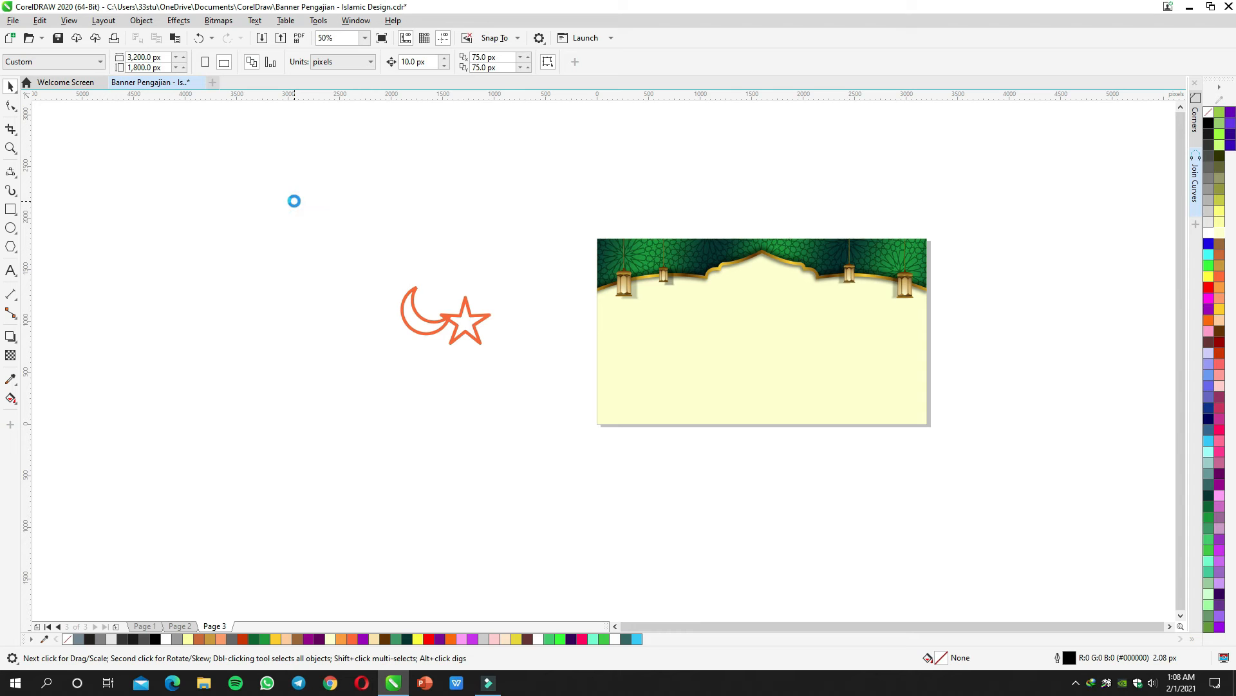
key(ctrl+z)
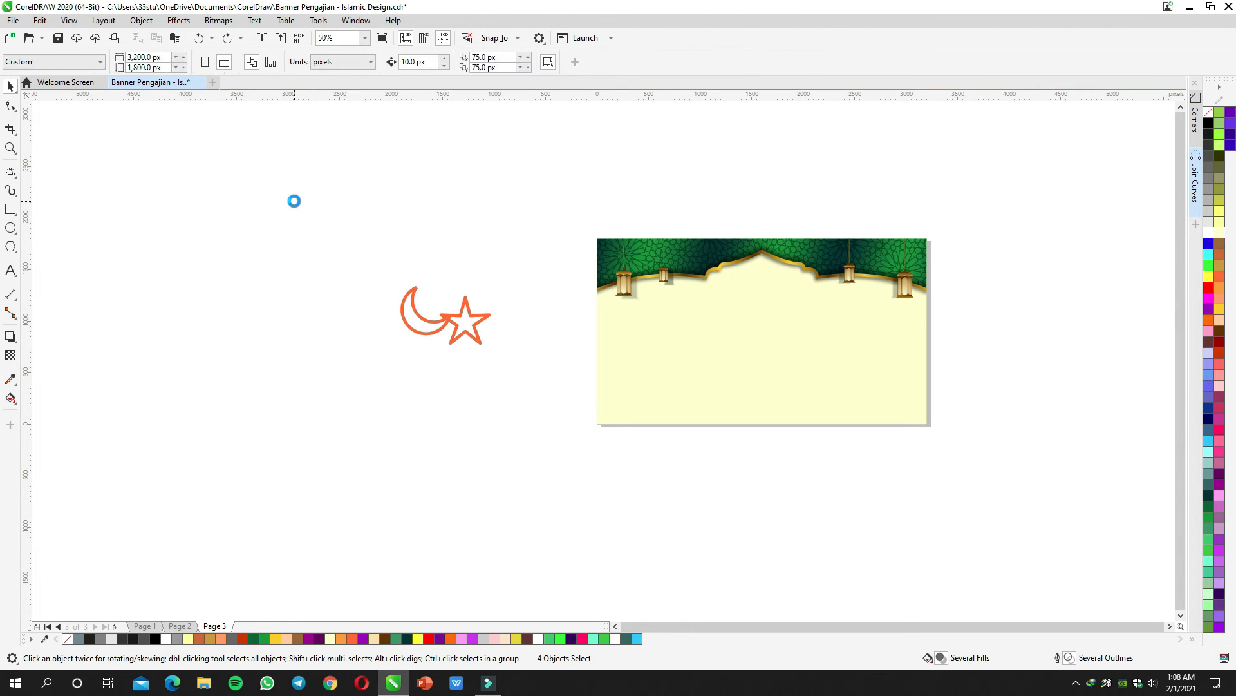
Step: Copy the dense rosette pattern group beside the black star pattern on page 1 to page 3
key(Page_Up)
key(Page_Up)
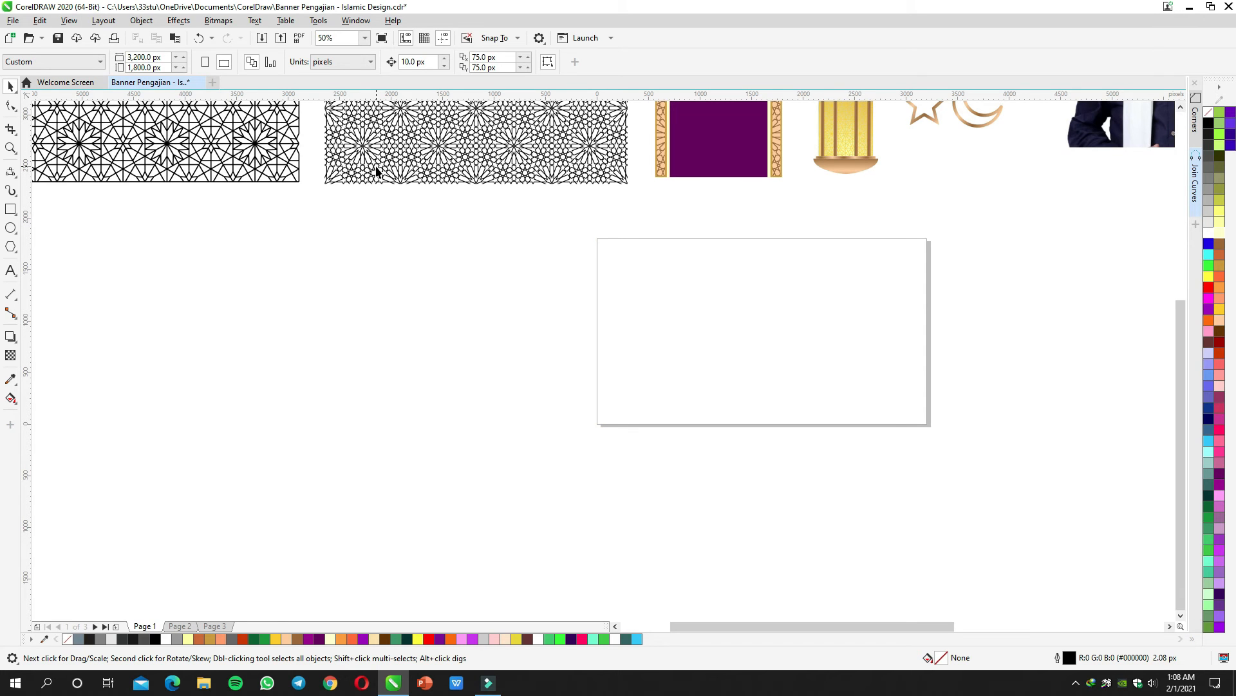
click(375, 177)
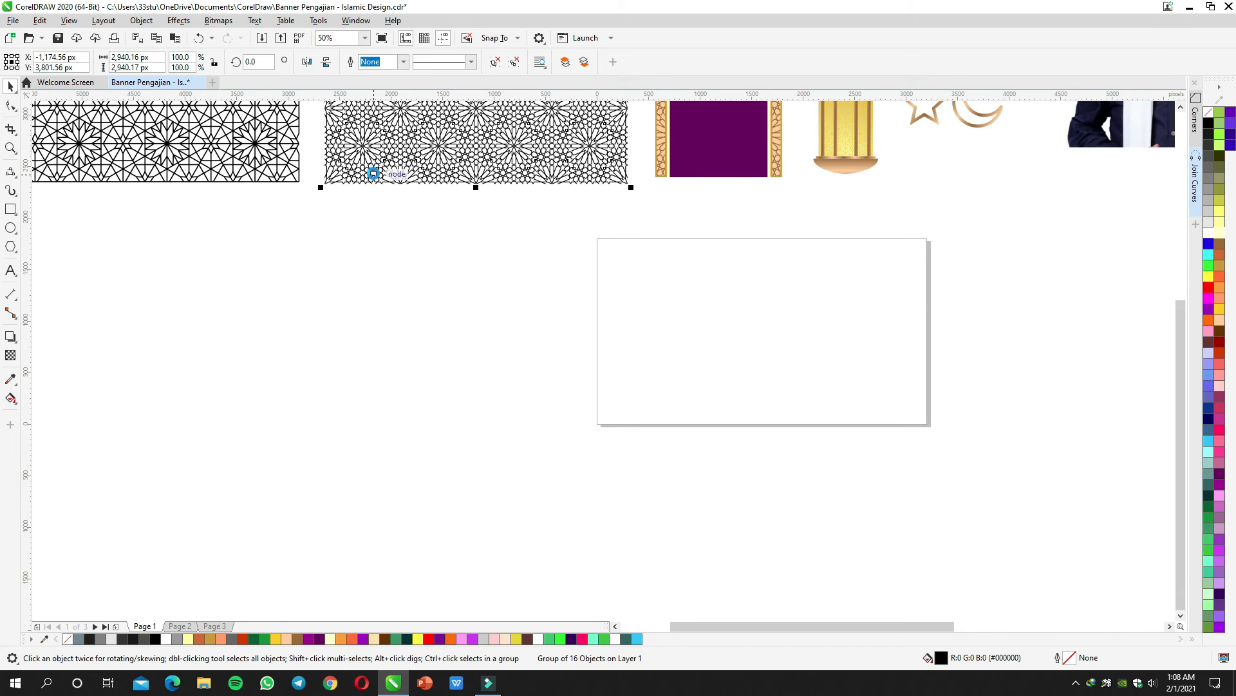
key(Page_Down)
key(Page_Down)
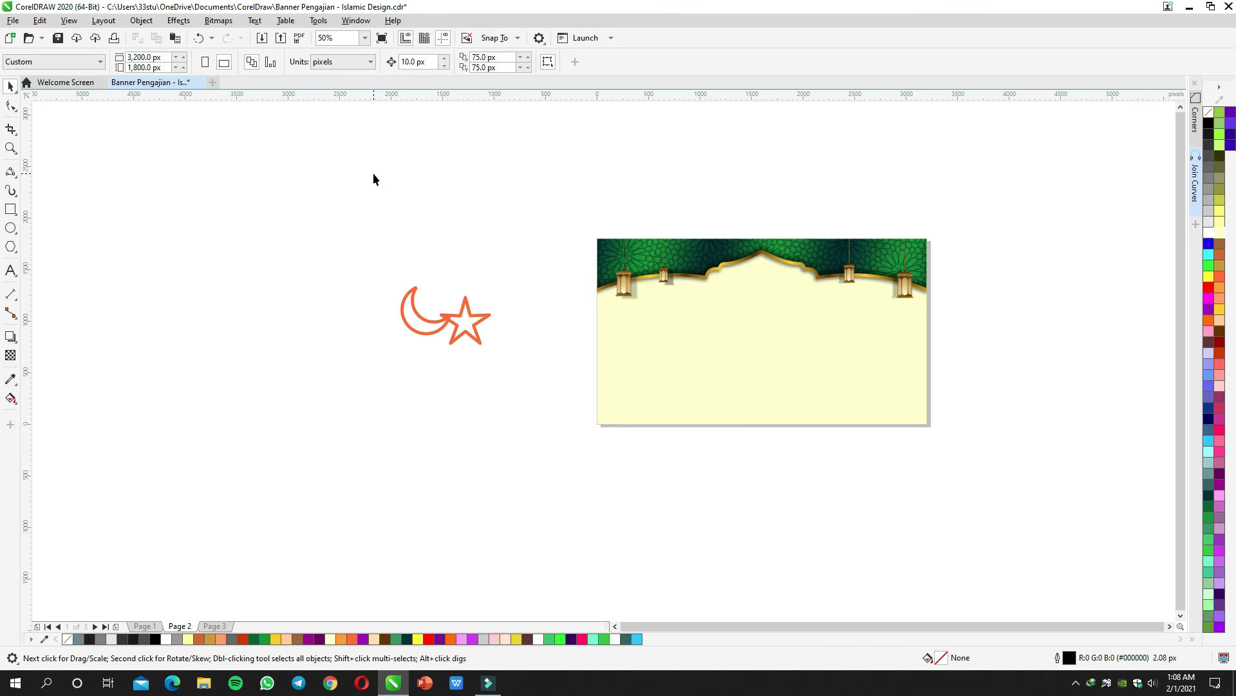
Step: Place the copied rosette pattern inside the banner background's PowerClip frame
right_click(490, 169)
click(567, 323)
click(704, 333)
drag(774, 336, 656, 345)
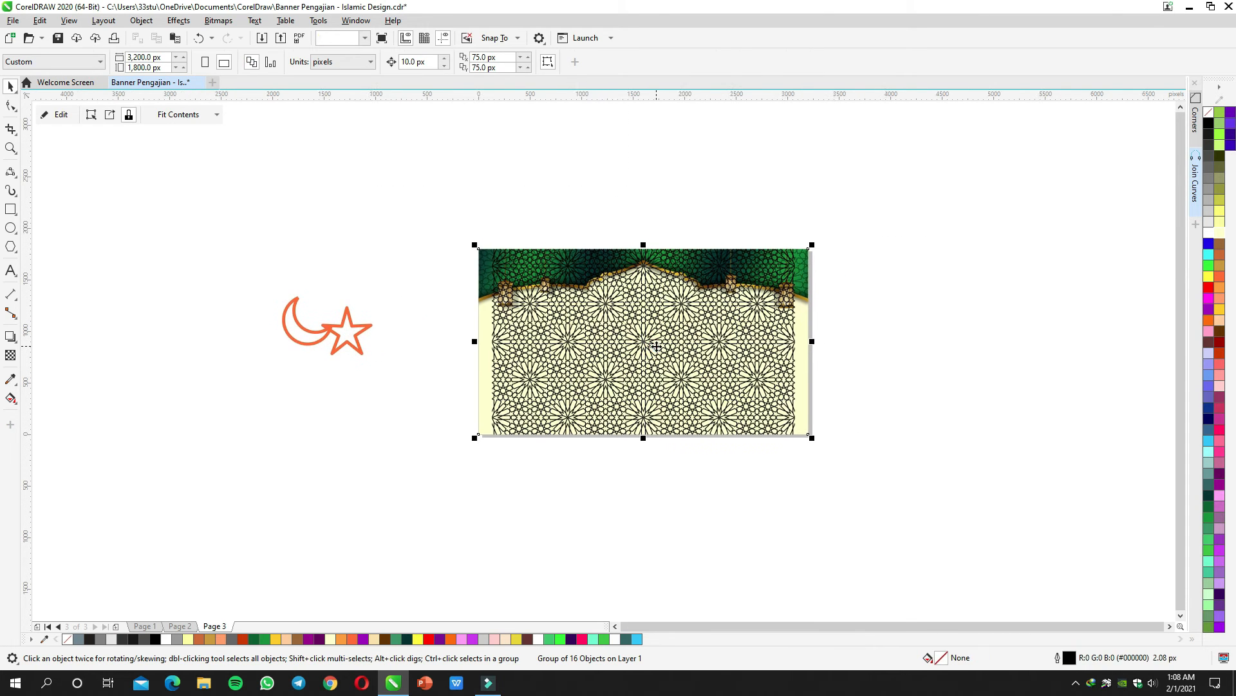
Step: Scale the clipped rosette pattern to 112.6% behind the header artwork and fill it white #FFFFFF
double_click(656, 346)
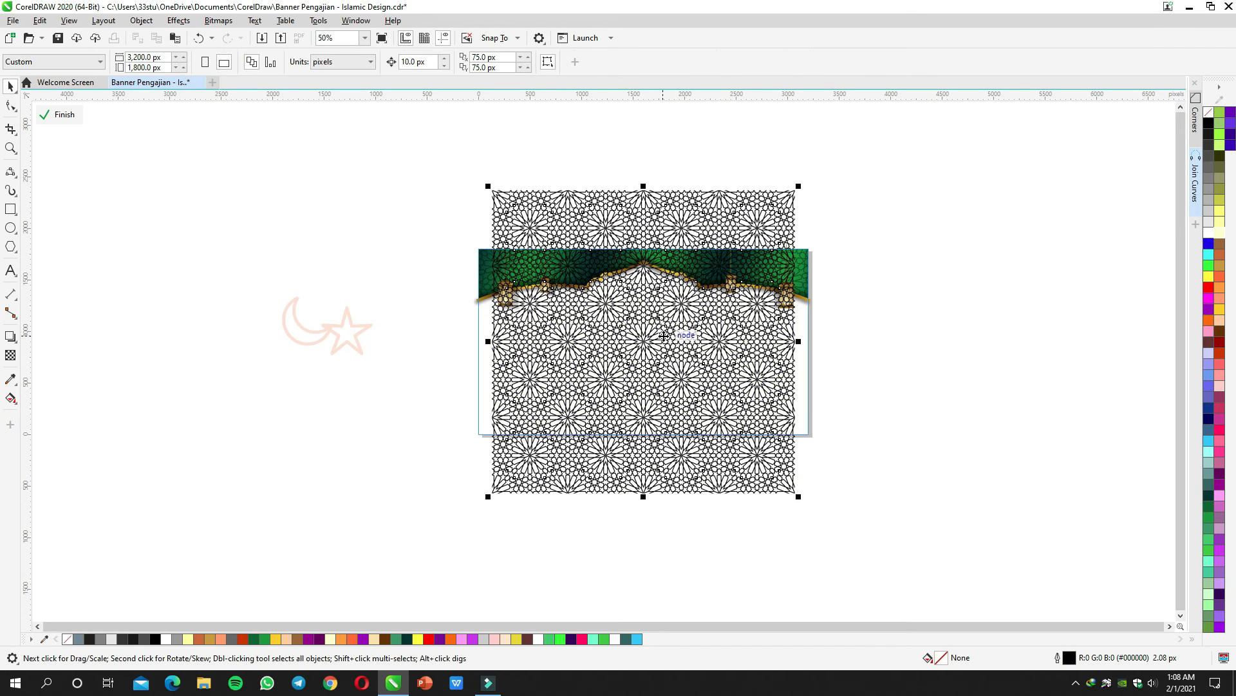
drag(799, 186, 822, 168)
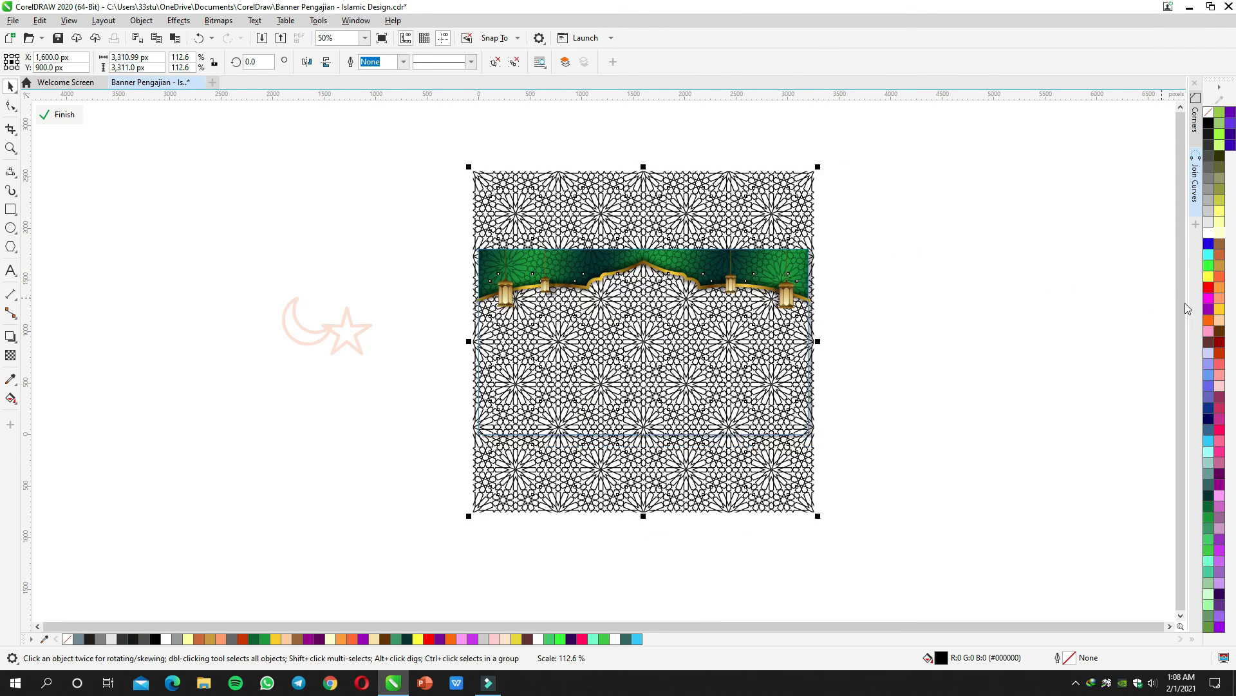
click(1207, 235)
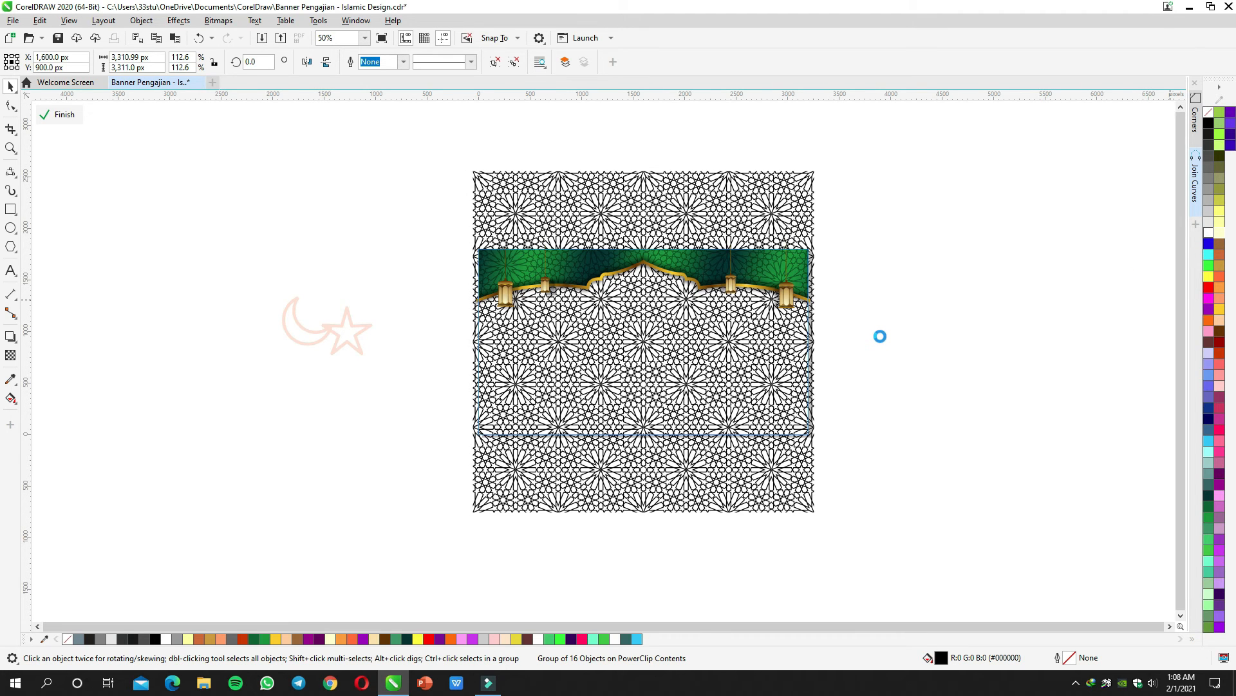
ctrl+click(880, 335)
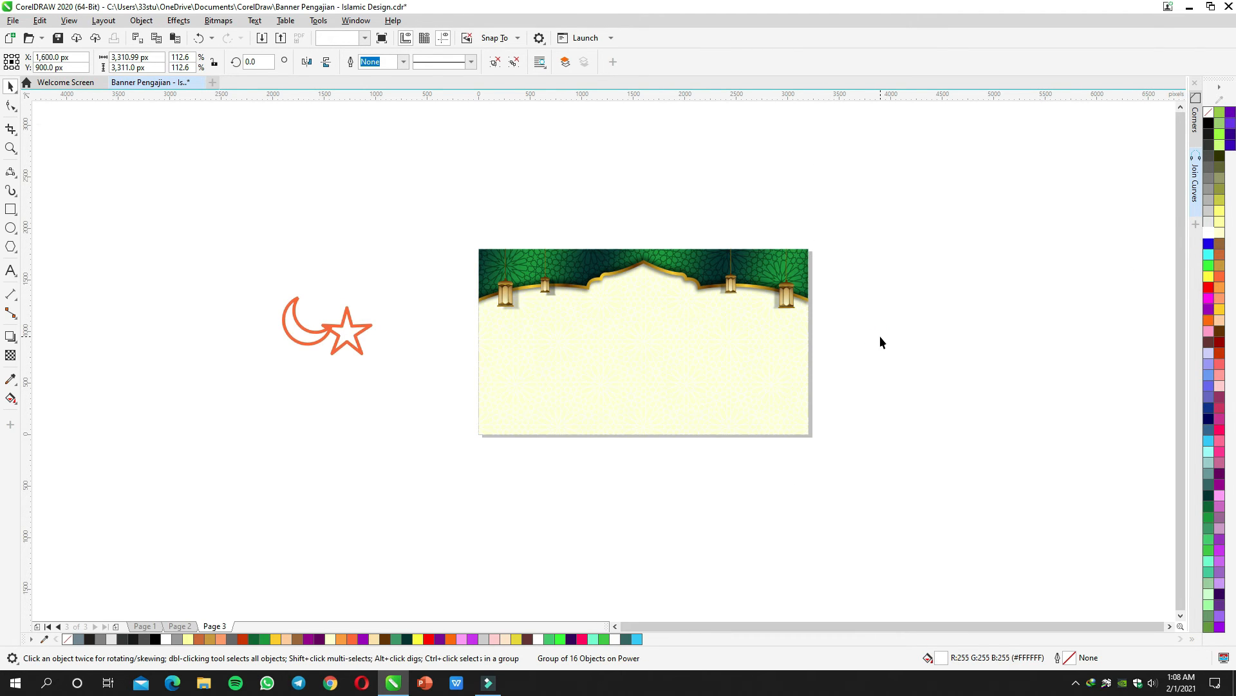
Step: Try filling the rosette pattern with yellow #FFCC00 and with light yellow #FFFF99
ctrl+click(755, 345)
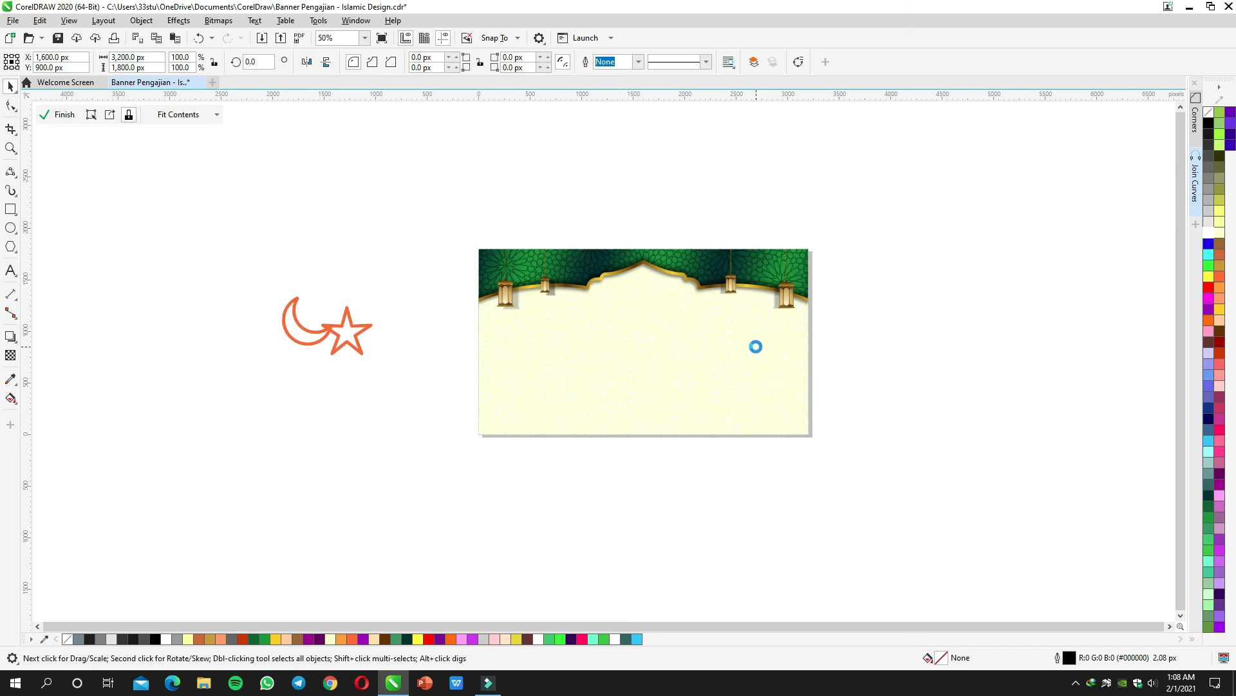
click(809, 333)
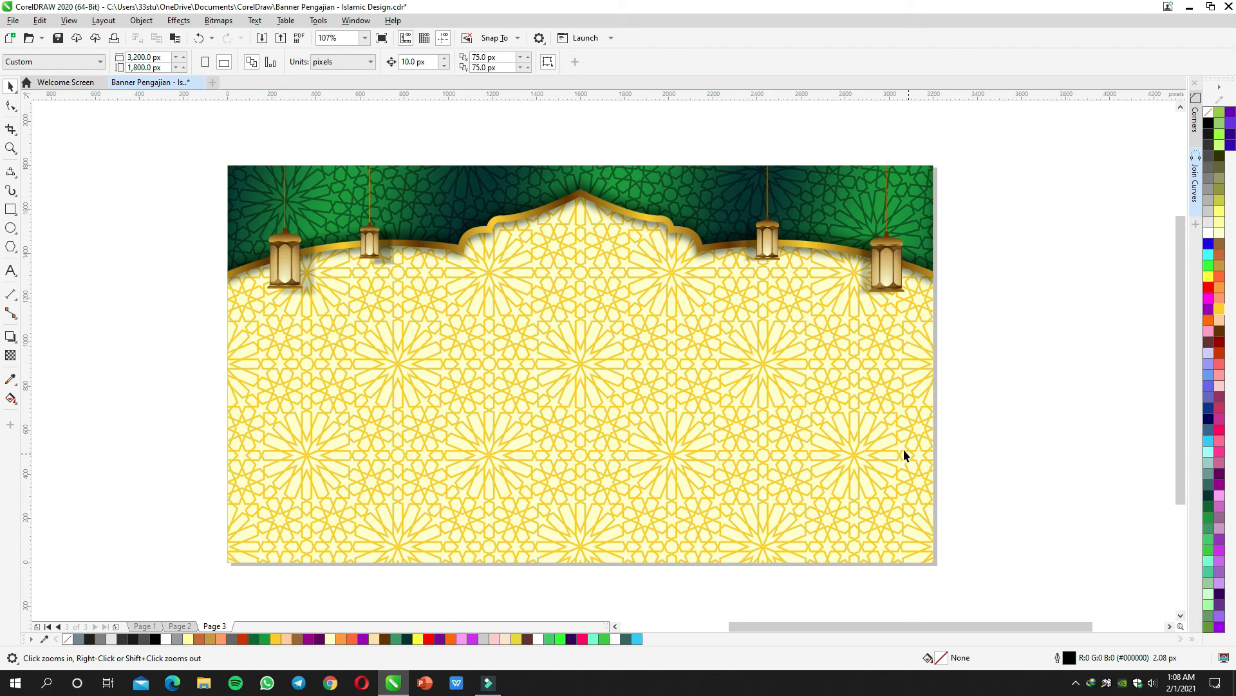
double_click(855, 410)
click(850, 386)
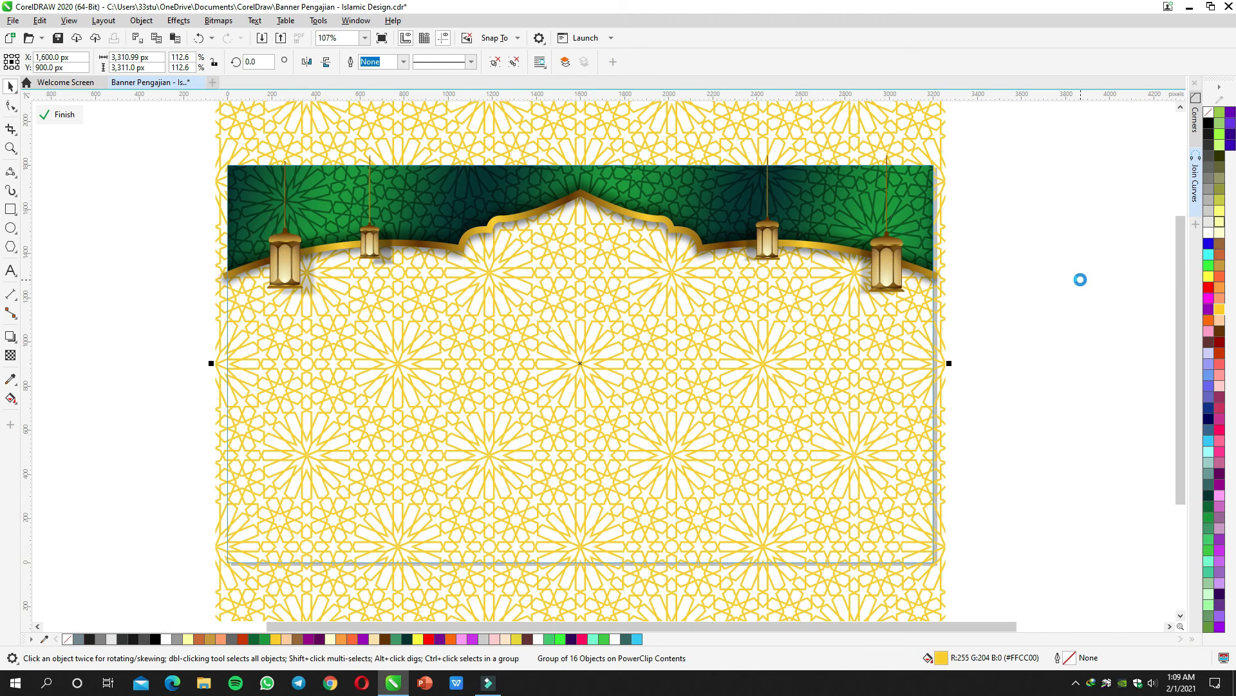
ctrl+click(1080, 279)
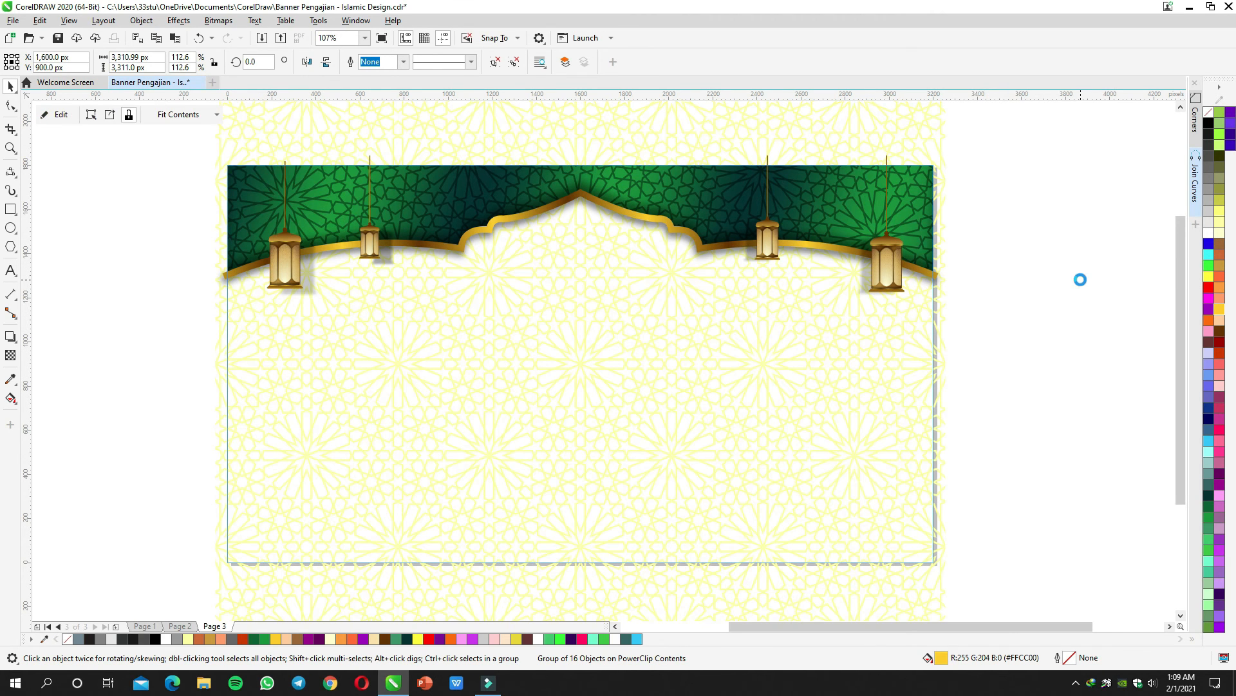
Step: Ungroup the rosette pattern, combine its pieces into one curve and give it a semi-transparent yellow #FFCC00 fill
double_click(859, 362)
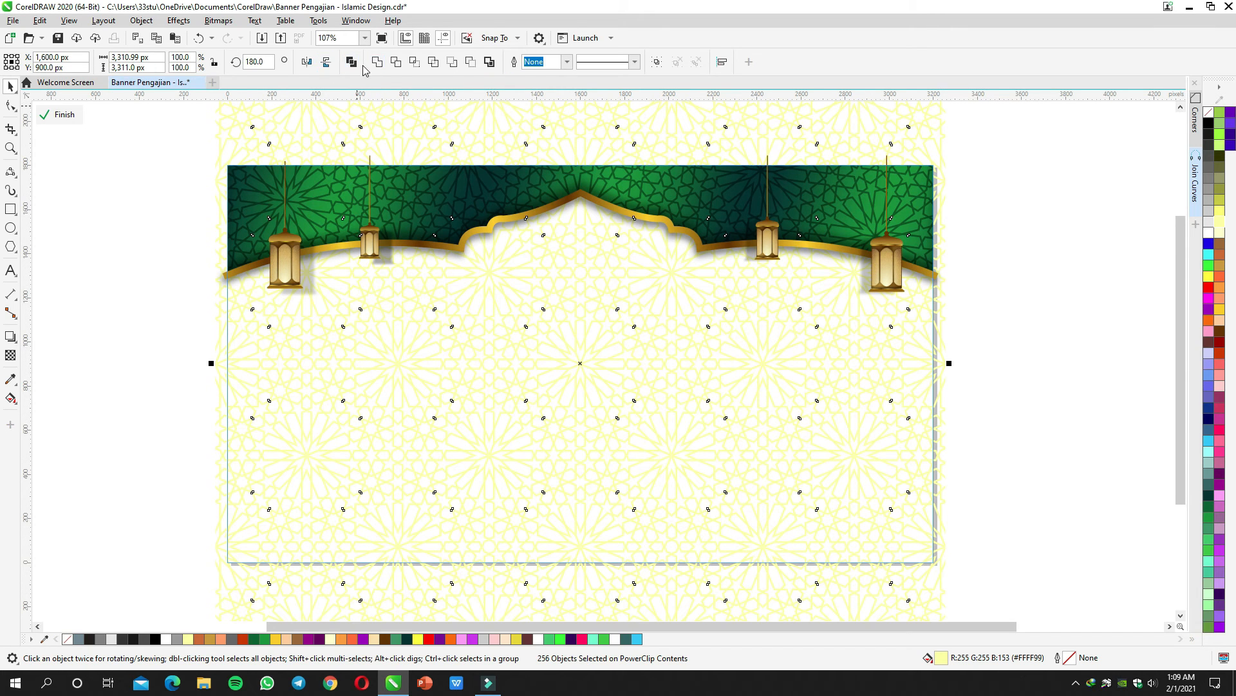
key(ctrl+l)
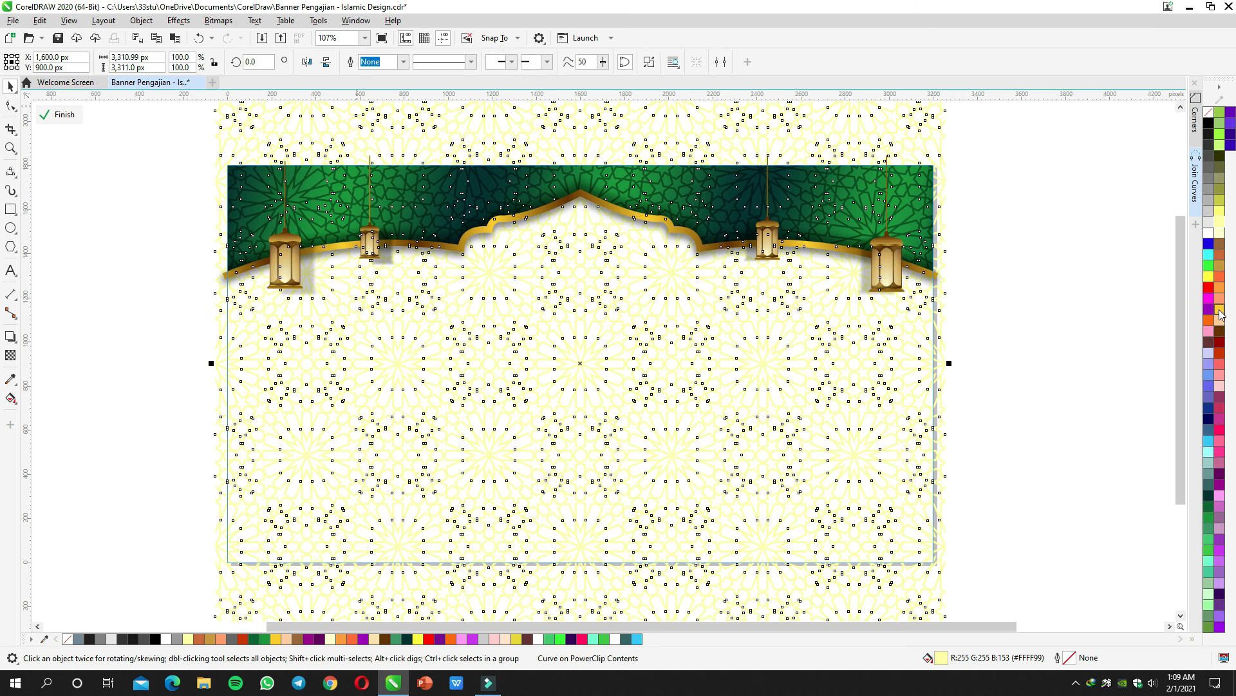
click(11, 354)
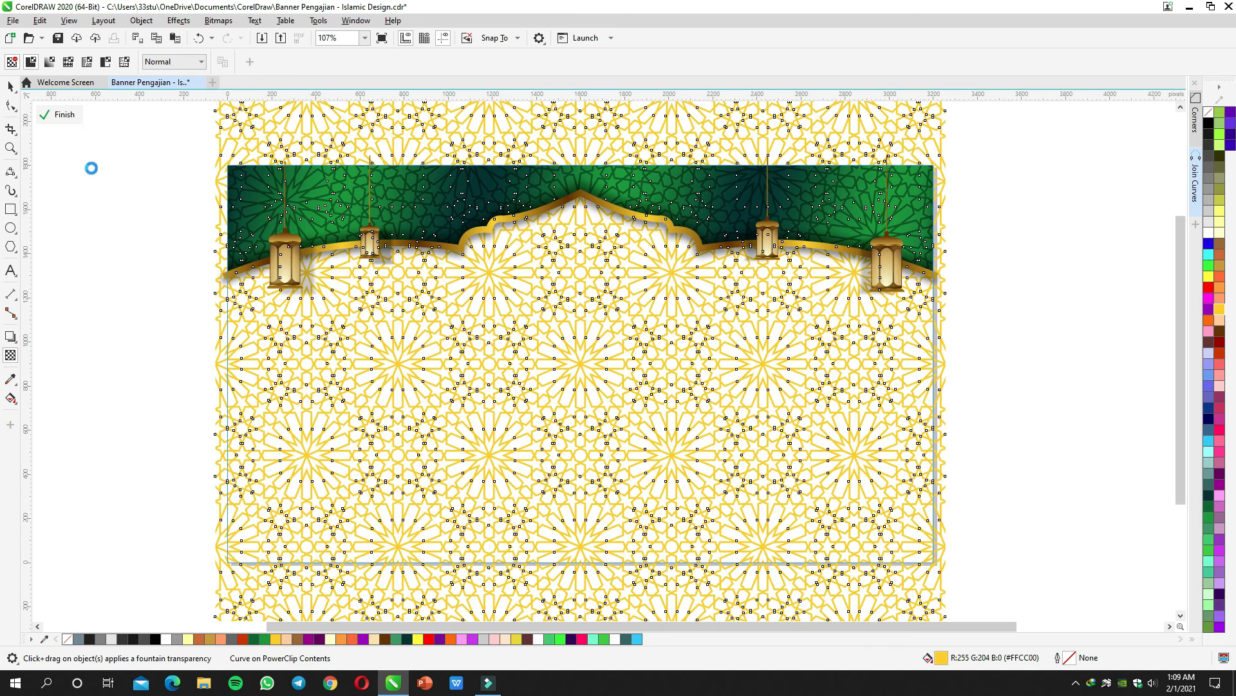
ctrl+click(112, 197)
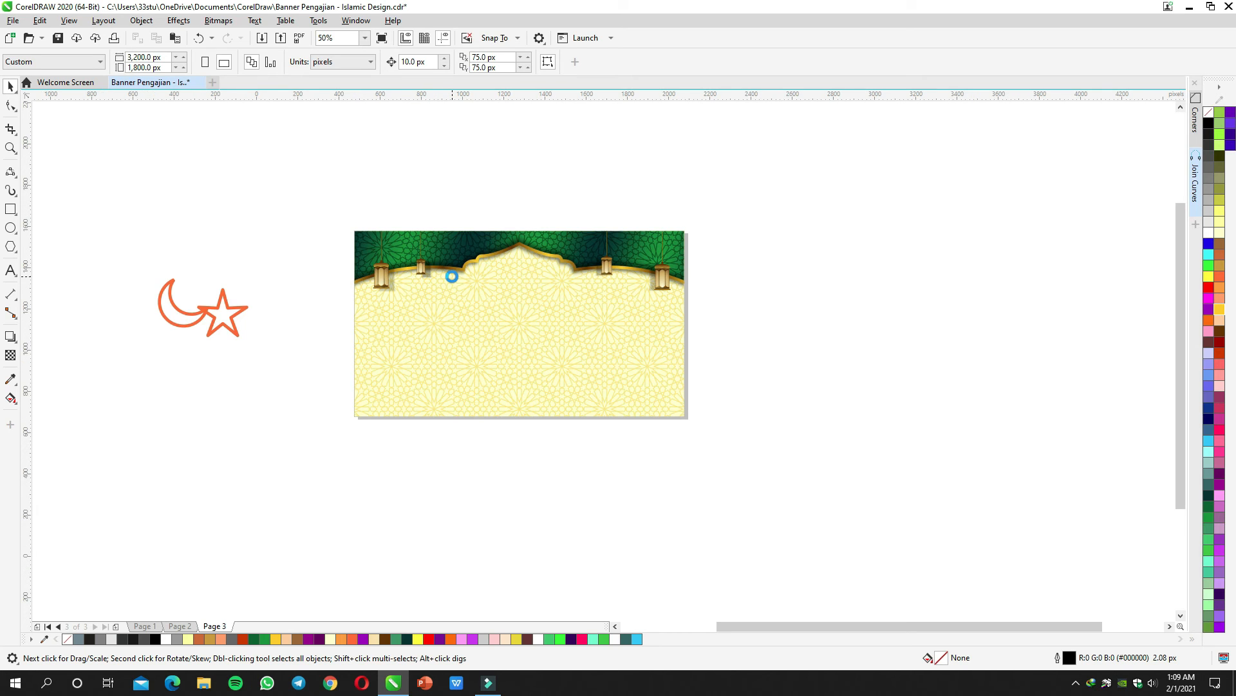
scroll(451, 276, up, 2)
drag(451, 276, 585, 297)
scroll(586, 297, down, 2)
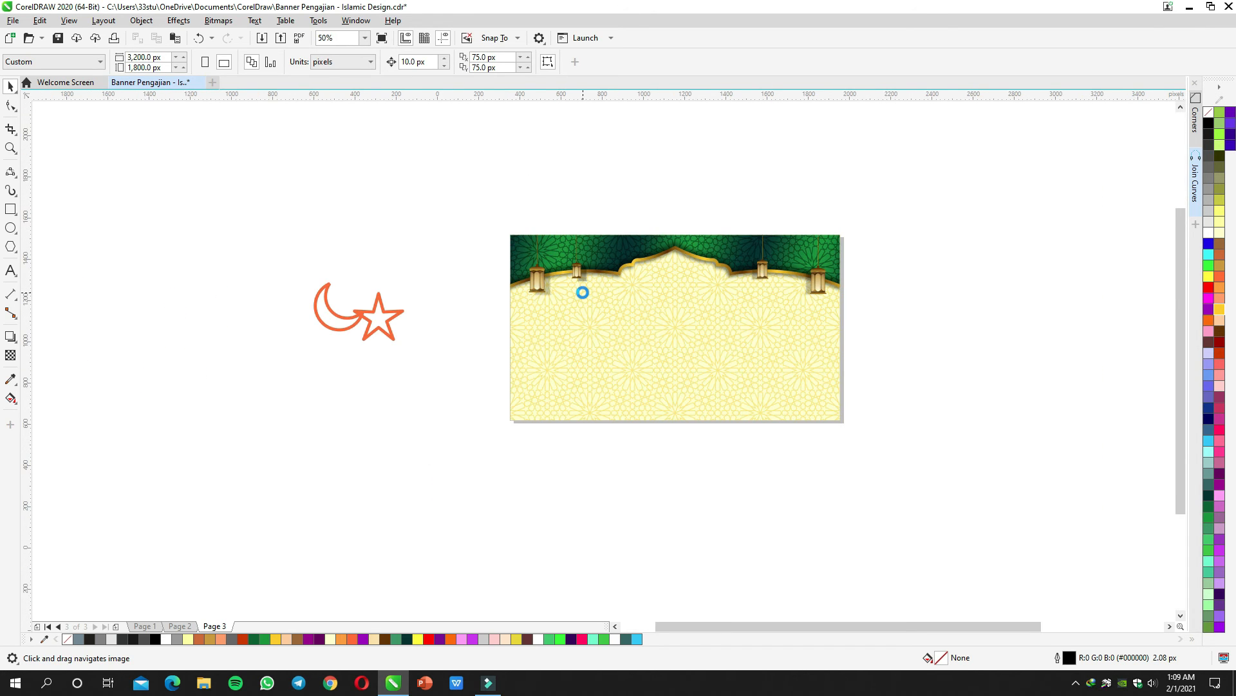
Step: Scale the orange star outline to 54% and place it on the green header beside the large left lantern
scroll(582, 292, up, 2)
drag(201, 342, 544, 232)
drag(569, 185, 545, 207)
drag(125, 348, 438, 217)
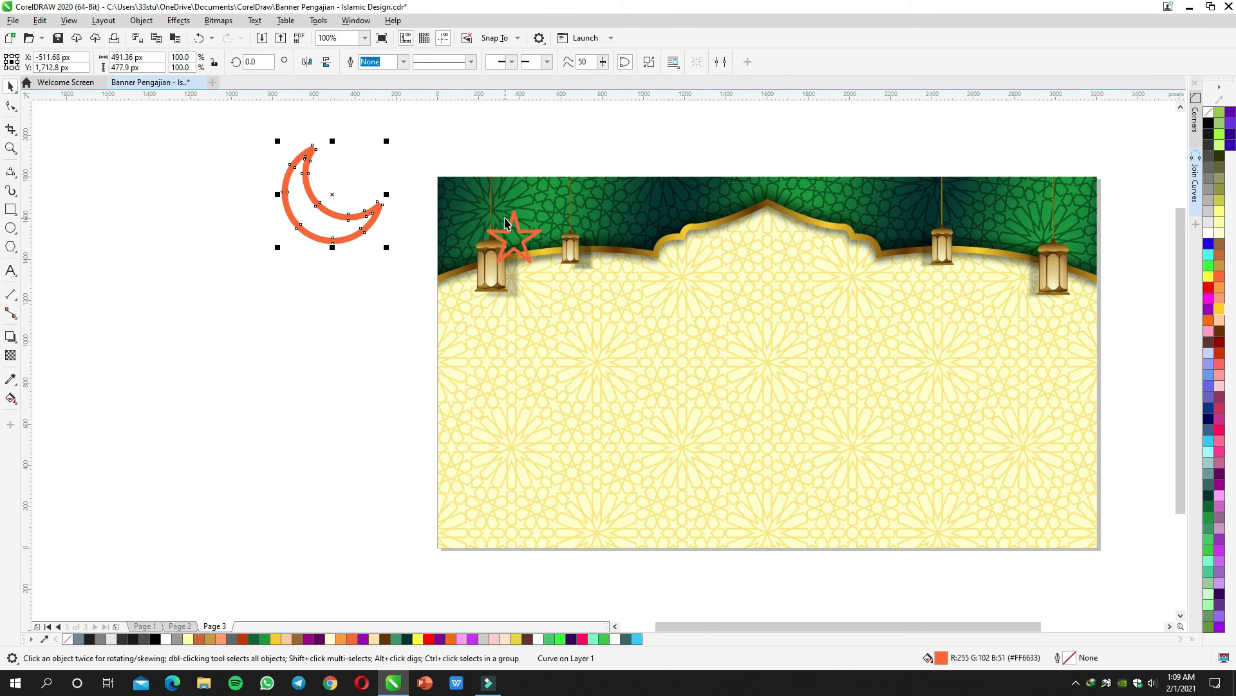
scroll(513, 221, up, 2)
click(521, 218)
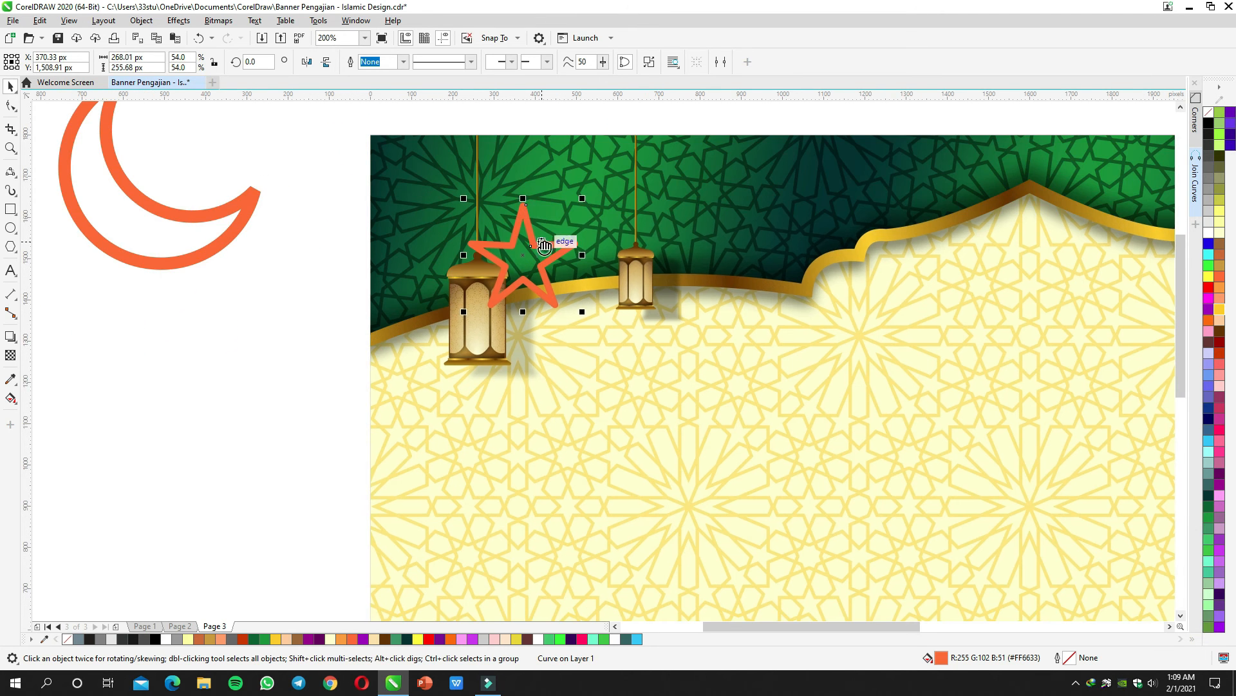
Step: Fill the star with a linear gold gradient running between bright yellow and brown, adjusted across its points
scroll(838, 270, right, 2)
click(1219, 309)
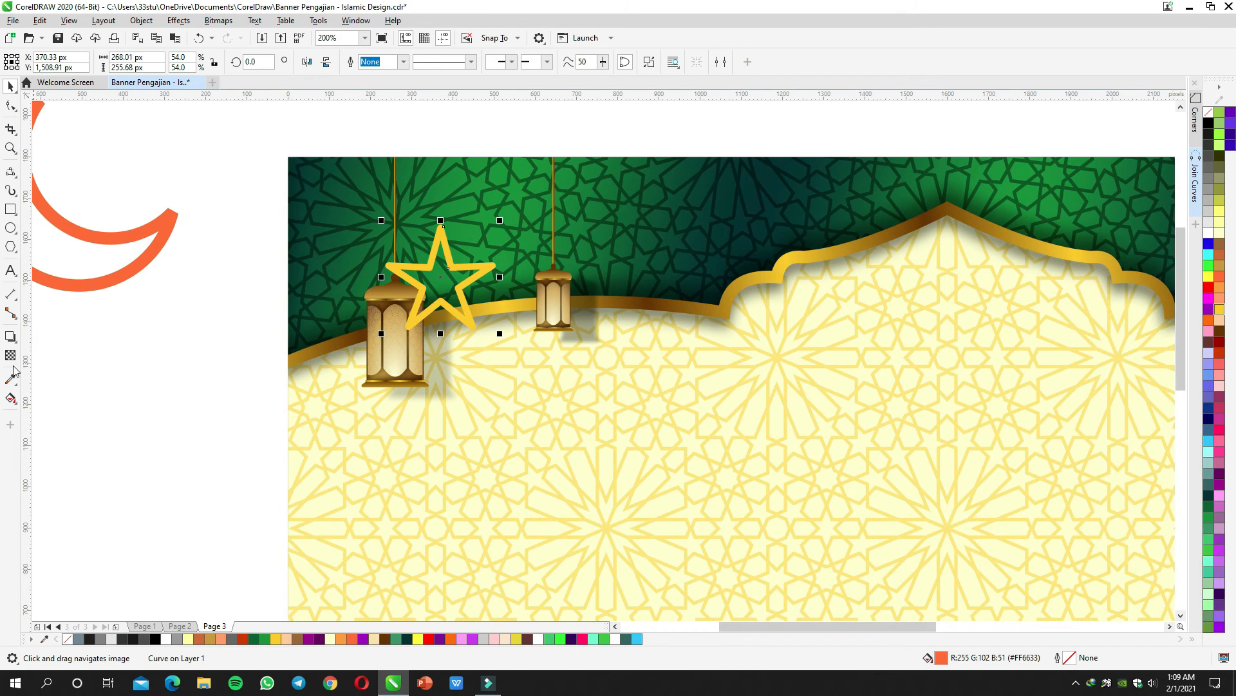
click(11, 398)
drag(361, 243, 441, 277)
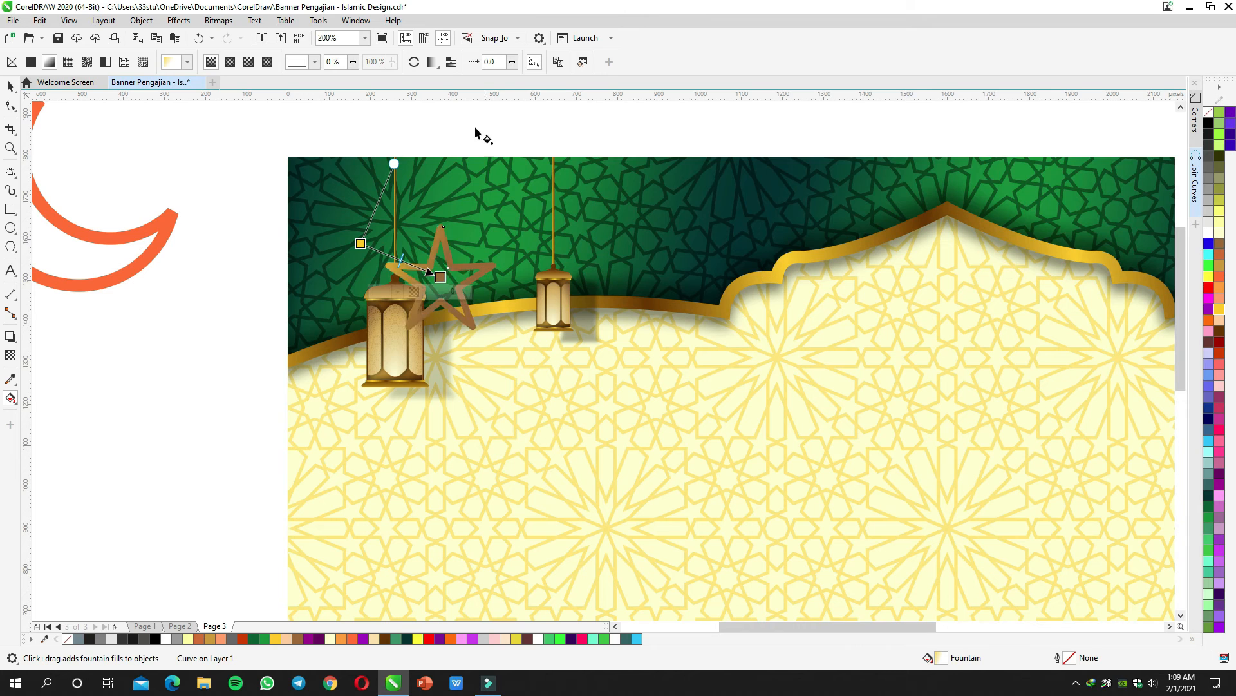
click(432, 61)
click(475, 93)
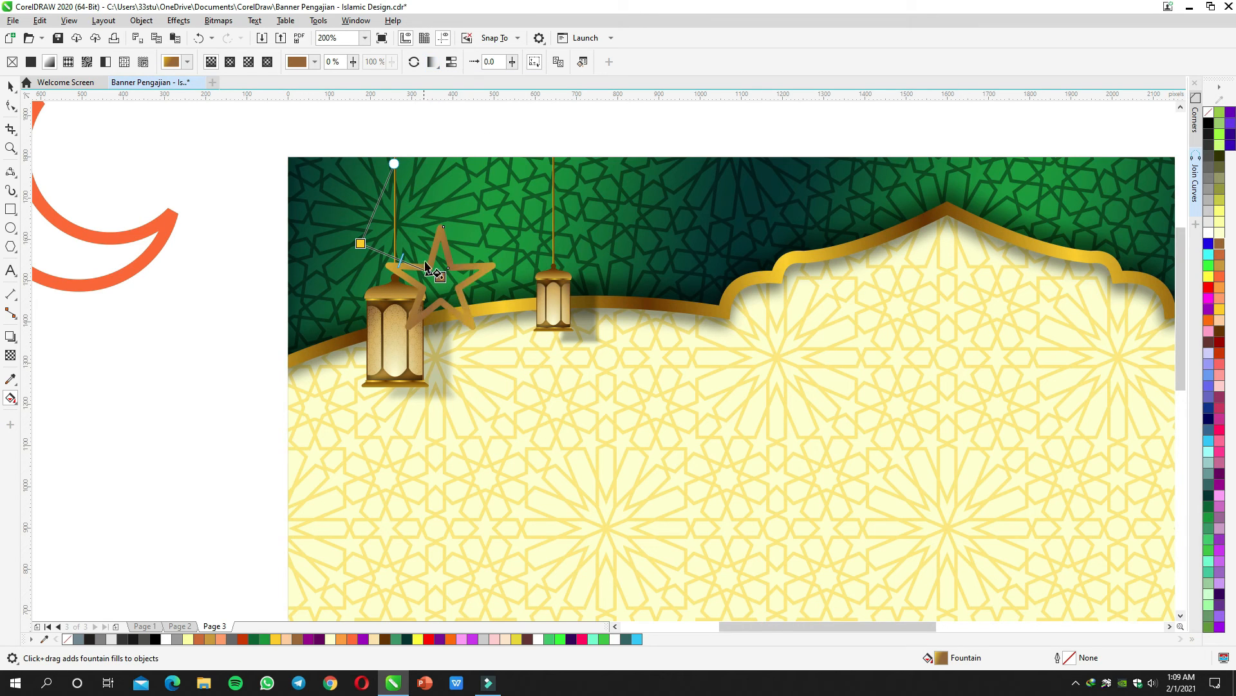
drag(440, 277, 413, 274)
key(space)
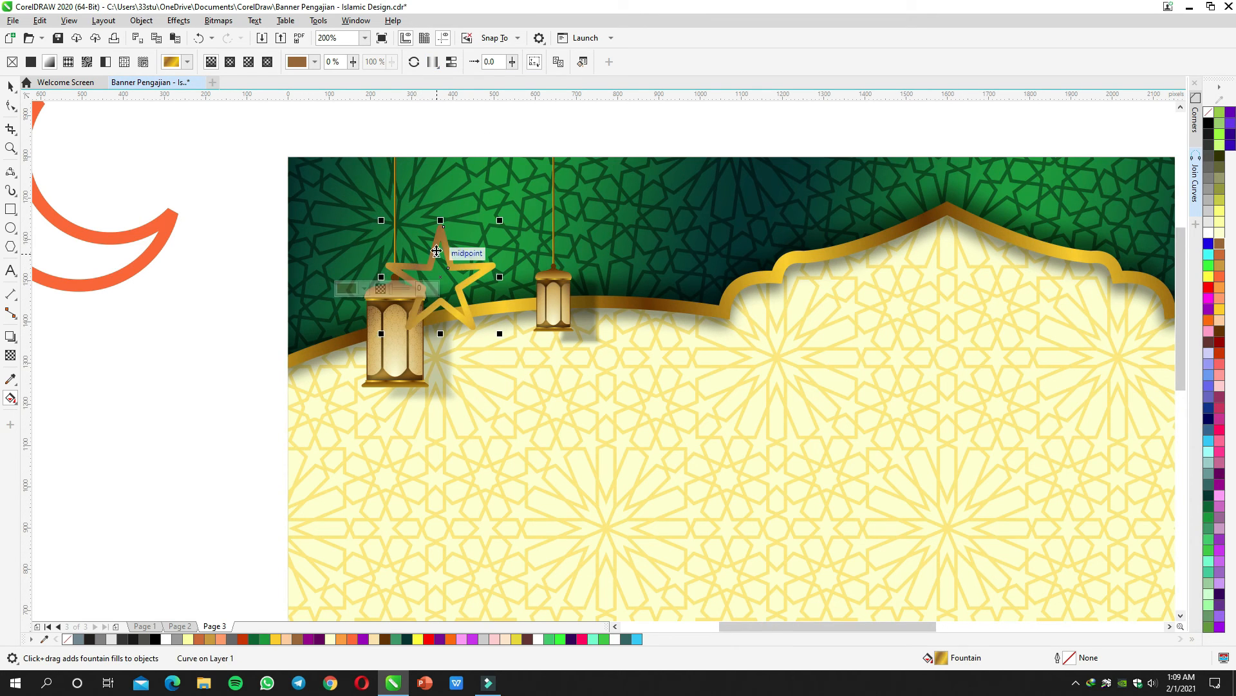
Step: Scale the gold star to 32.9% and position it between the two left lanterns
shift+click(492, 238)
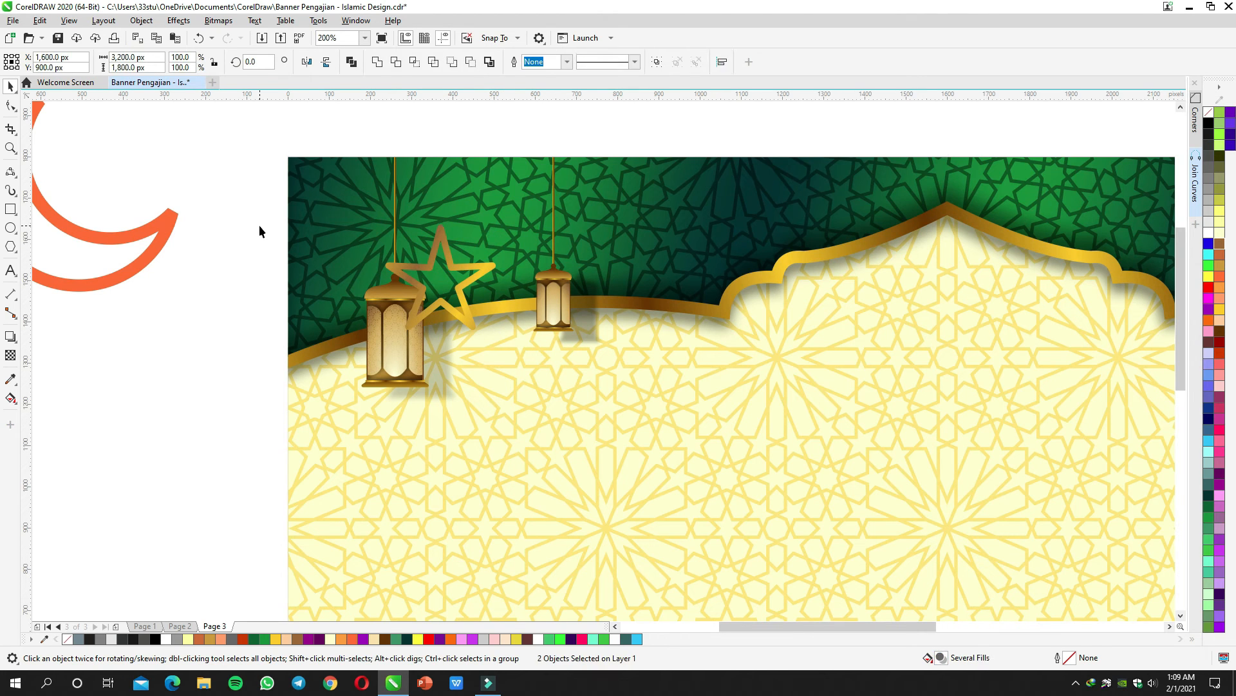
click(467, 267)
drag(496, 224, 474, 266)
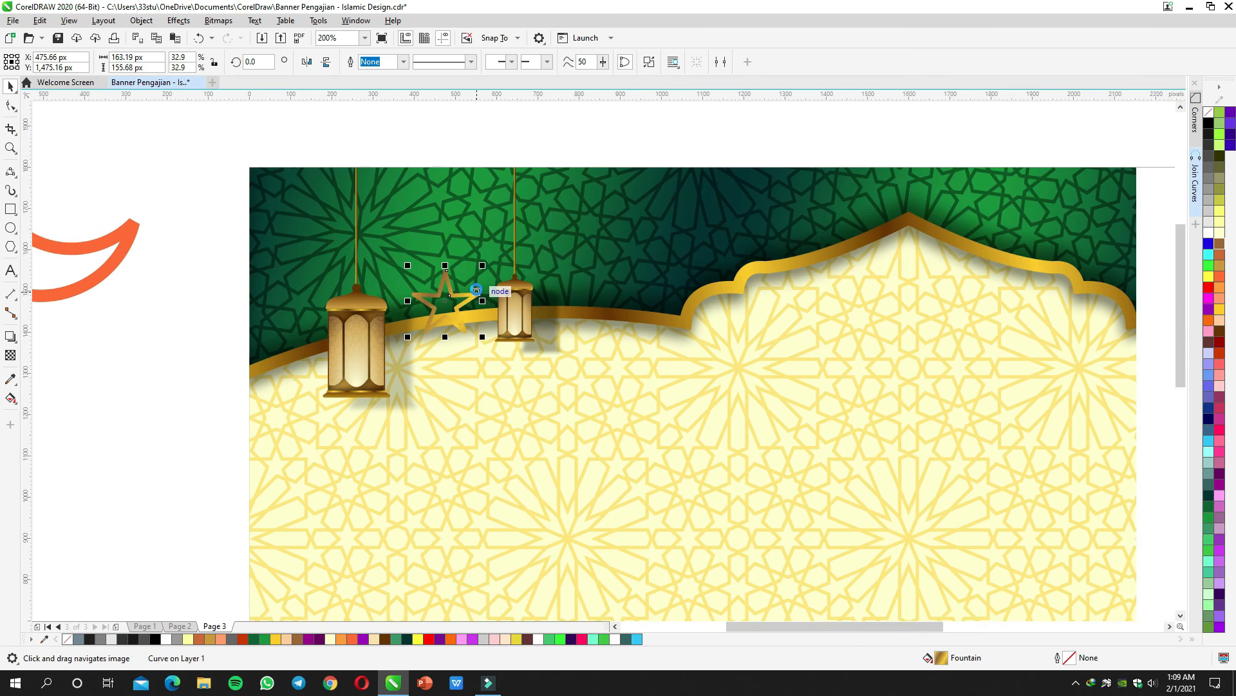
Step: Copy the gold star along the header: both sides of the arch peak, between the right lanterns, and at both banner edges
scroll(470, 292, down, 1)
drag(470, 291, 1010, 269)
right_click(586, 259)
right_click(778, 275)
right_click(917, 290)
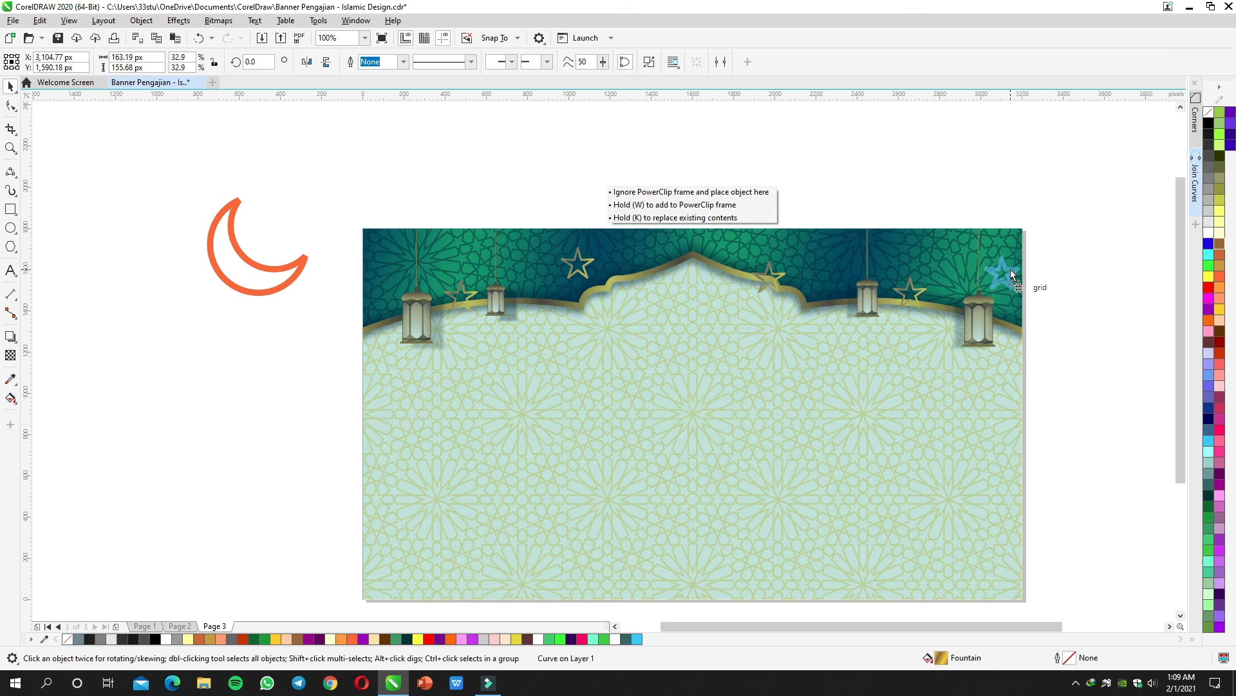
right_click(1011, 269)
drag(464, 293, 372, 281)
right_click(372, 280)
Step: Give the orange crescent the star's gold gradient, shrink it, and place it beside the small left lantern
key(Escape)
click(329, 210)
click(297, 269)
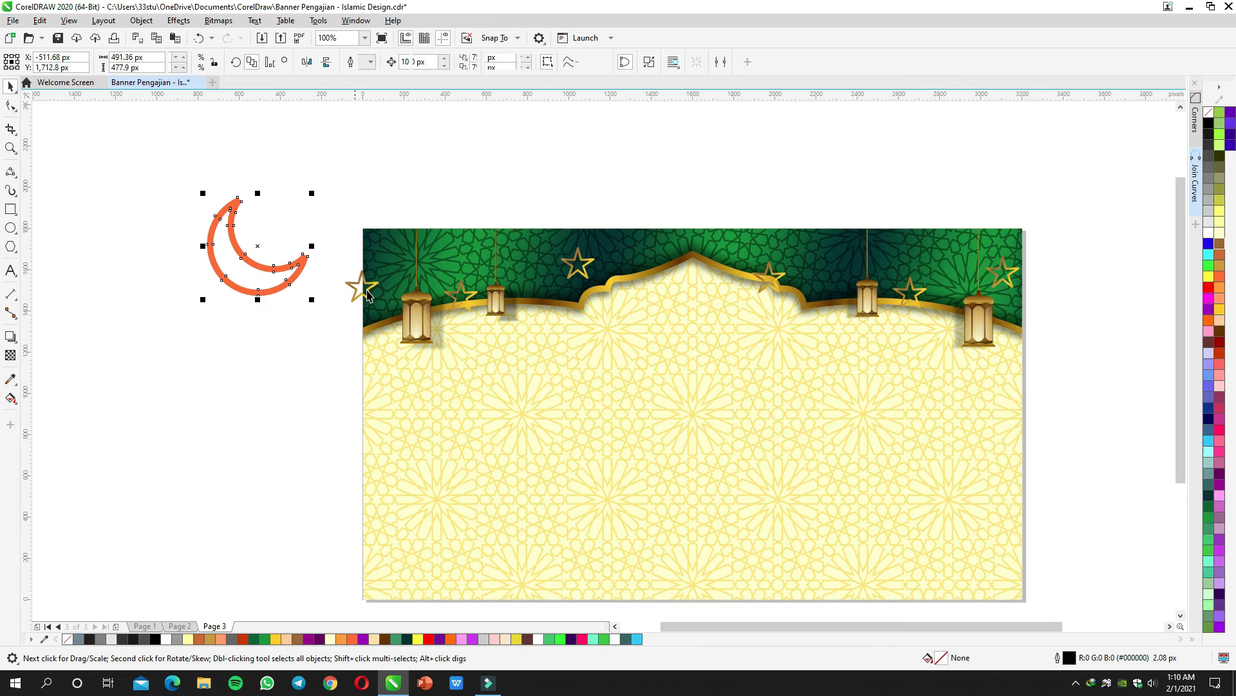
click(368, 282)
drag(273, 287, 272, 288)
drag(499, 291, 497, 256)
Step: Scale the star left of the arch peak to 25.6%, and enlarge and tilt the star right of the peak
click(570, 264)
drag(599, 241, 594, 245)
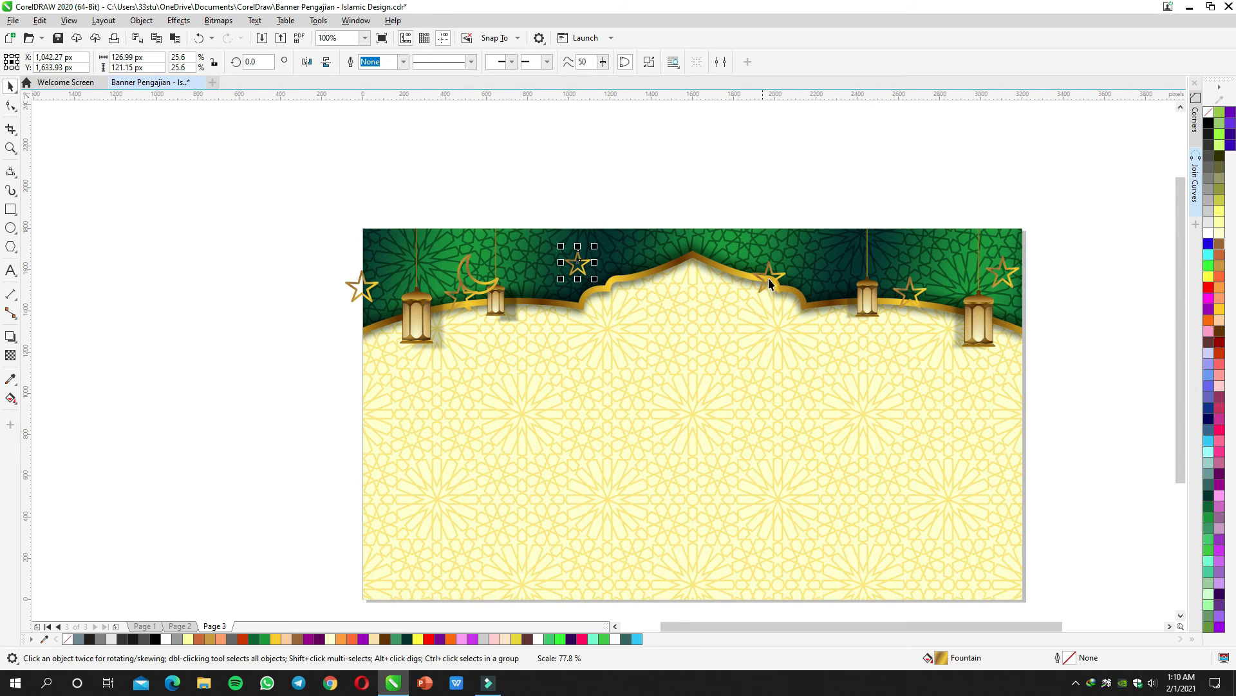
click(775, 277)
click(773, 277)
Step: Shrink and tilt the star between the right lanterns, and scale the right-edge star to 38.3% with a 21.98° rotation
click(910, 290)
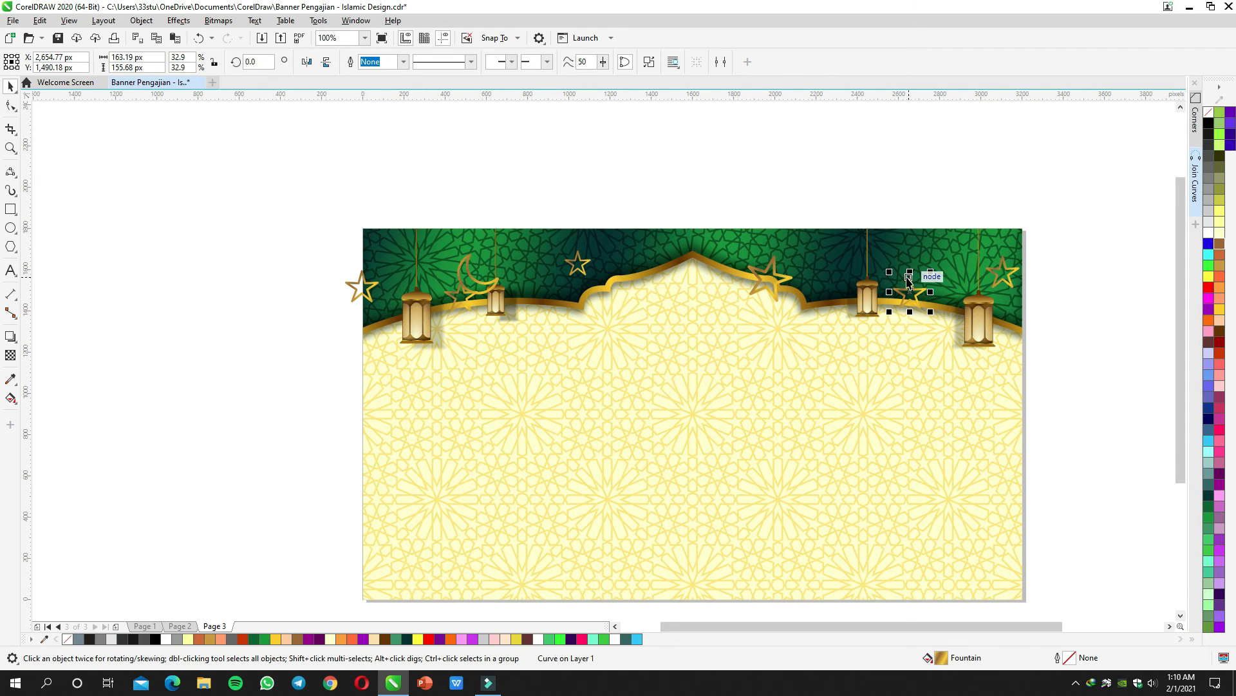
drag(930, 278, 924, 282)
click(921, 287)
click(1002, 273)
mouse_move(1020, 256)
mouse_down()
mouse_move(1030, 246)
mouse_move(1020, 257)
mouse_up()
click(1026, 259)
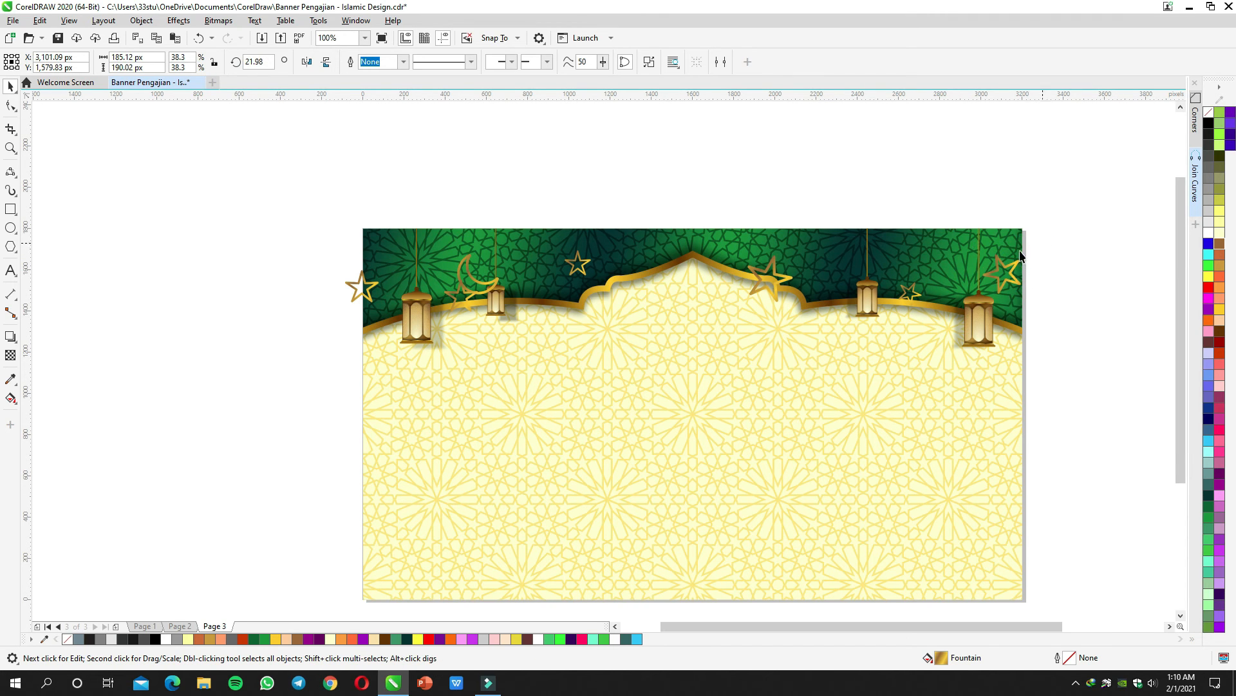
Step: Copy the gold crescent beside the stars on both sides of the arch peak, mirroring and rotating the copies
click(493, 295)
drag(502, 248, 779, 236)
click(325, 61)
right_click(814, 271)
click(814, 270)
Step: Add two crescents at 32.6% scale, one between the right lanterns rotated 264.553° and one behind the rightmost lantern rotated 275.447°
click(939, 270)
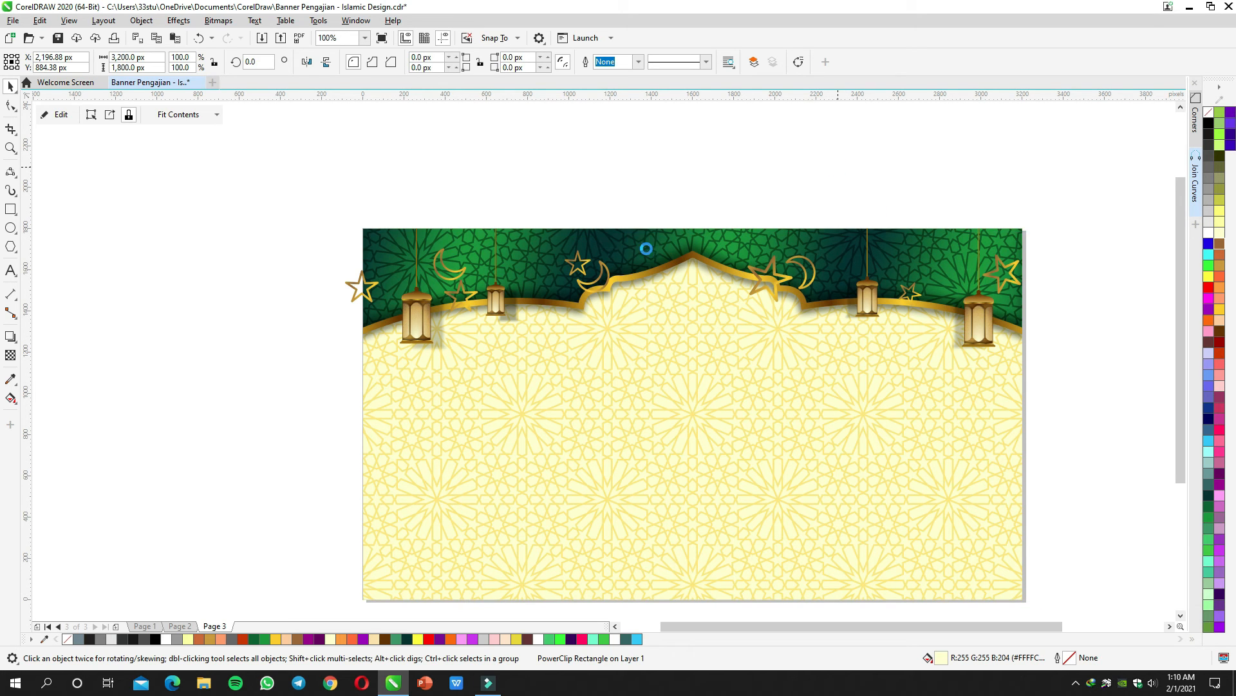
drag(938, 270, 938, 272)
click(937, 260)
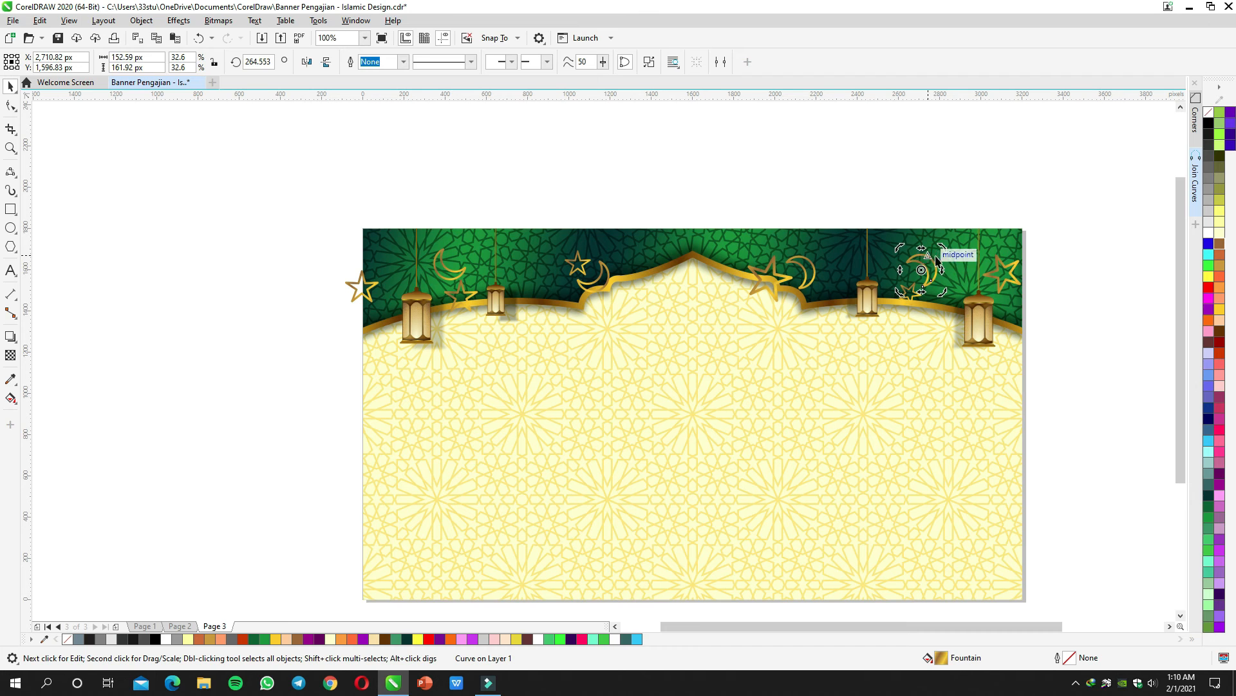
key(ctrl+d)
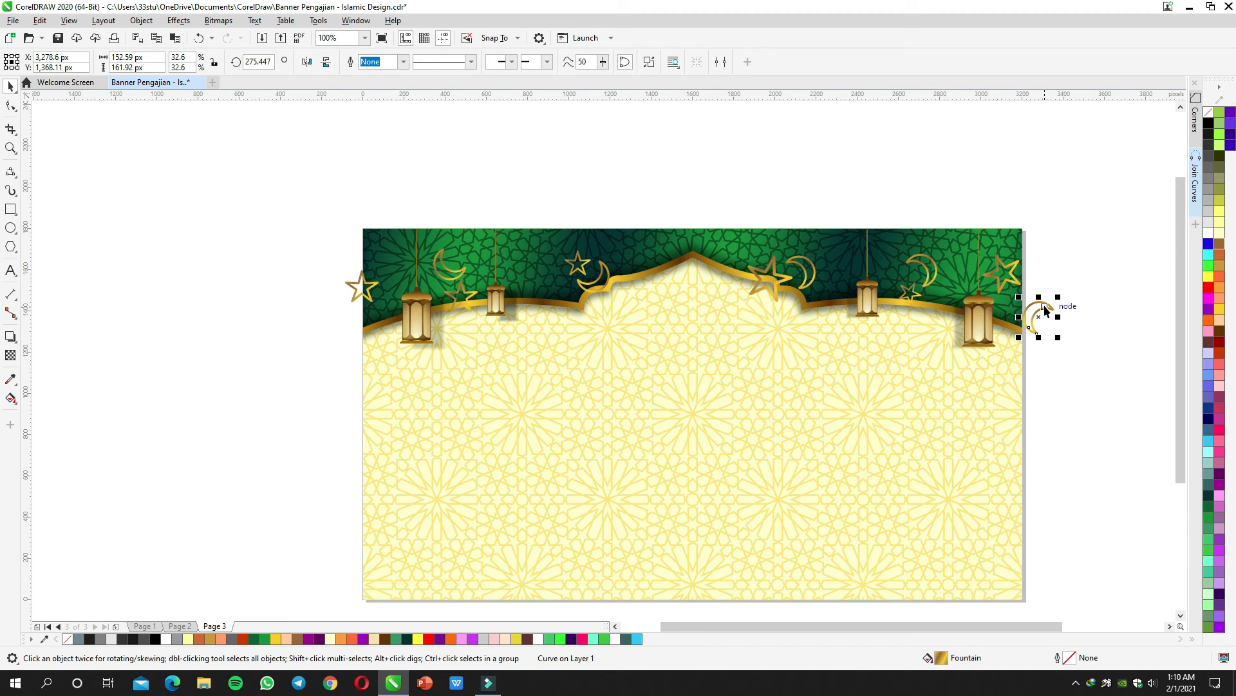
key(Escape)
drag(1044, 306, 979, 253)
click(1080, 260)
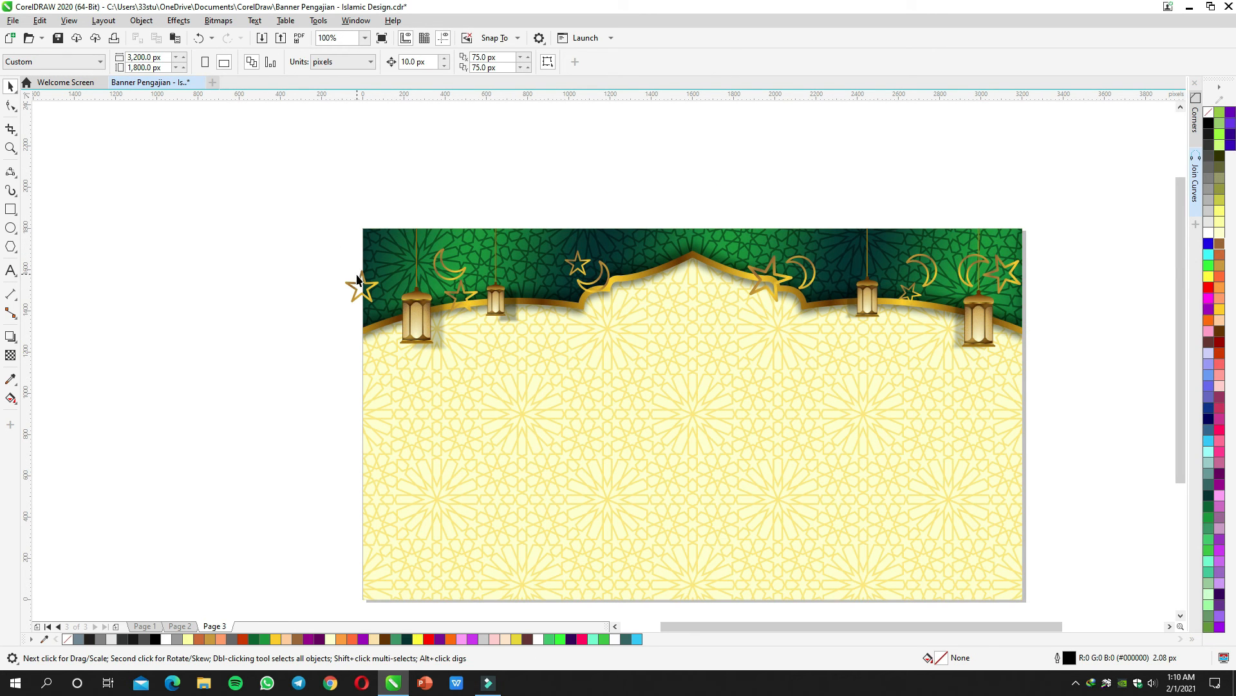
Step: Nudge the left-edge star, group the ten selected stars and crescents, and place the group inside the banner's PowerClip frame
drag(361, 281, 364, 278)
click(276, 194)
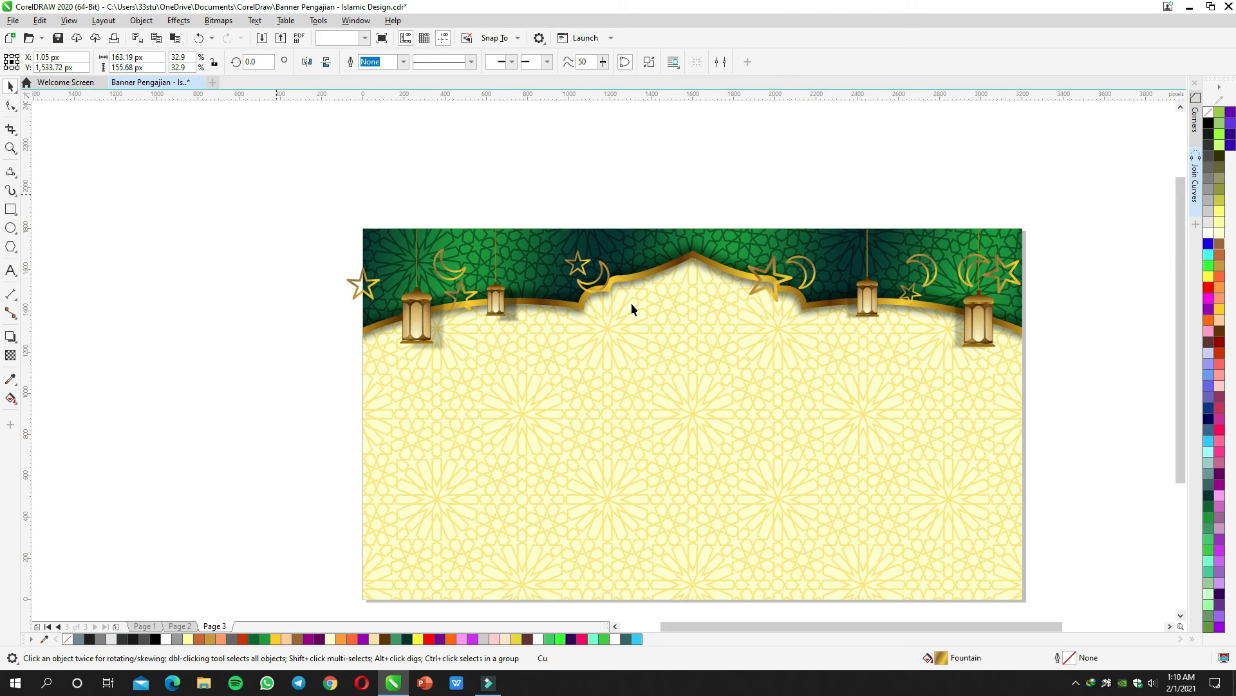
mouse_move(1054, 320)
mouse_down()
mouse_move(1077, 316)
mouse_move(1072, 277)
mouse_move(1069, 310)
mouse_up()
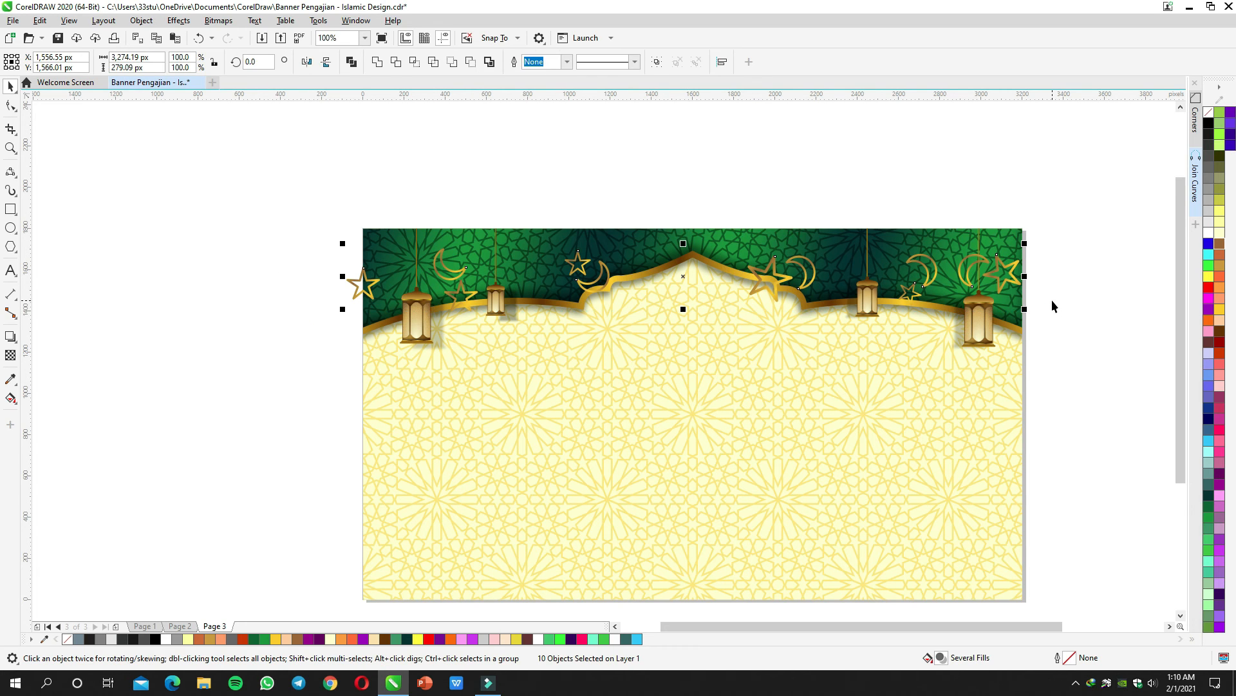
key(ctrl+g)
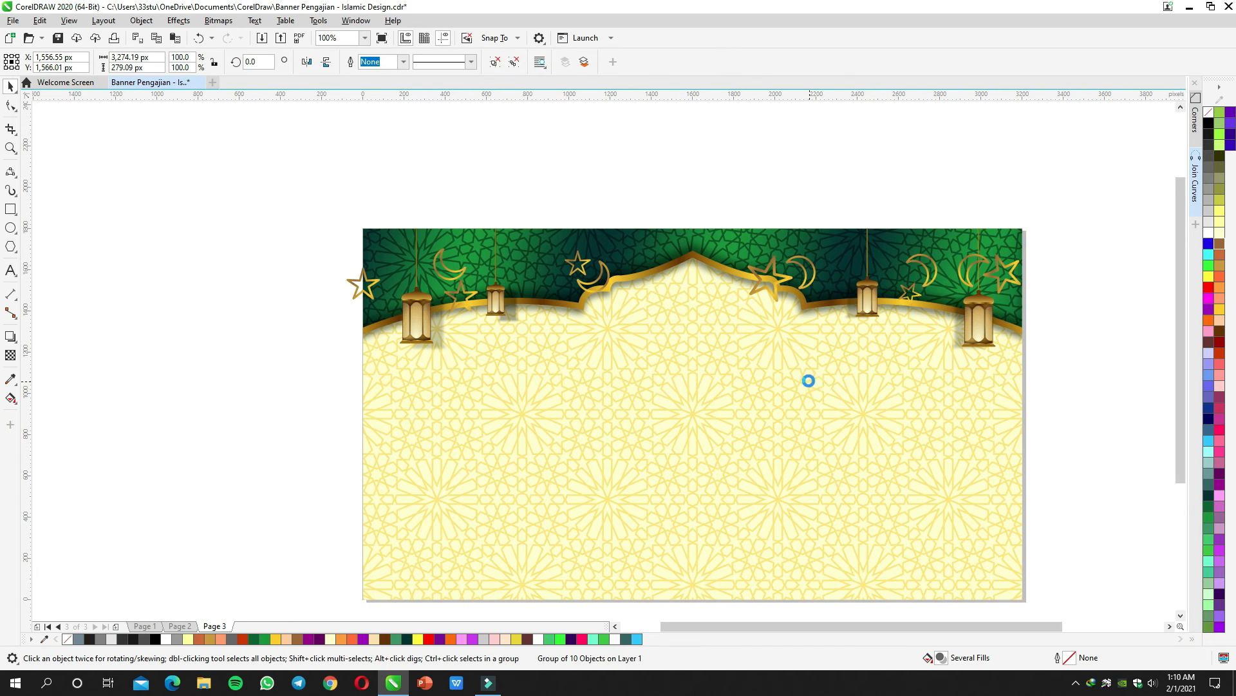
click(809, 380)
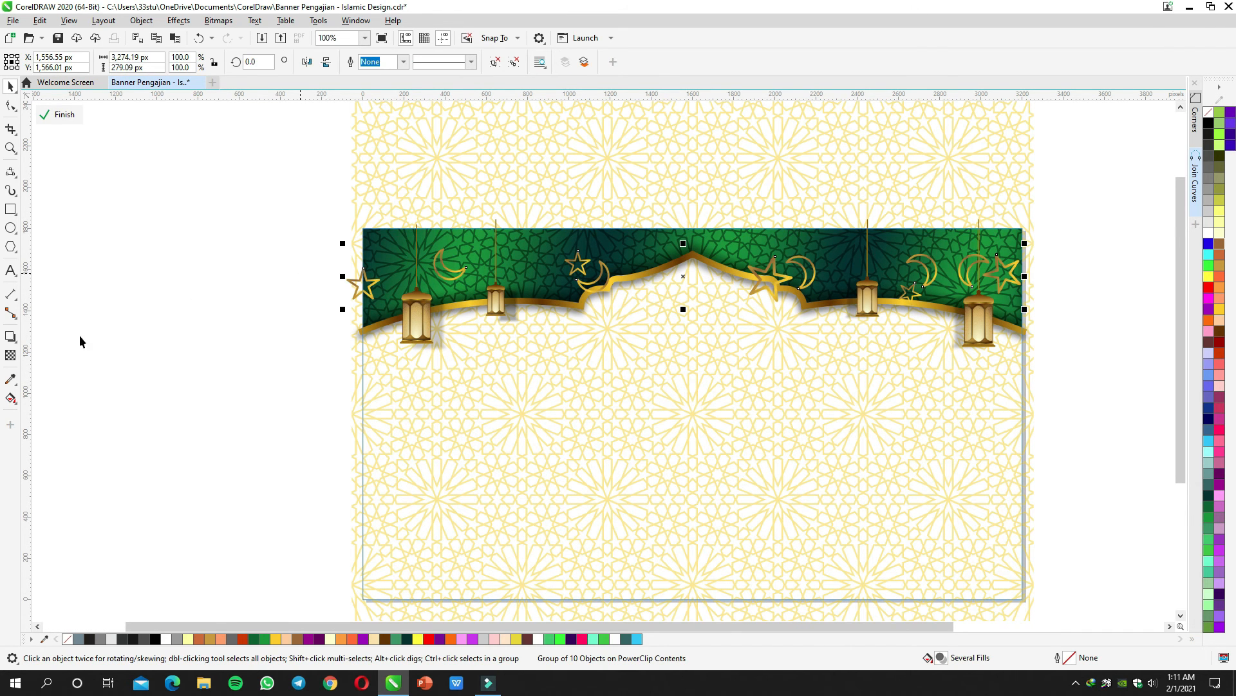
Step: Add a black Multiply drop shadow to the stars and crescents group, with 50 opacity, 15 feather and -61.2, -40.22 px offset
click(11, 340)
drag(347, 276, 1017, 301)
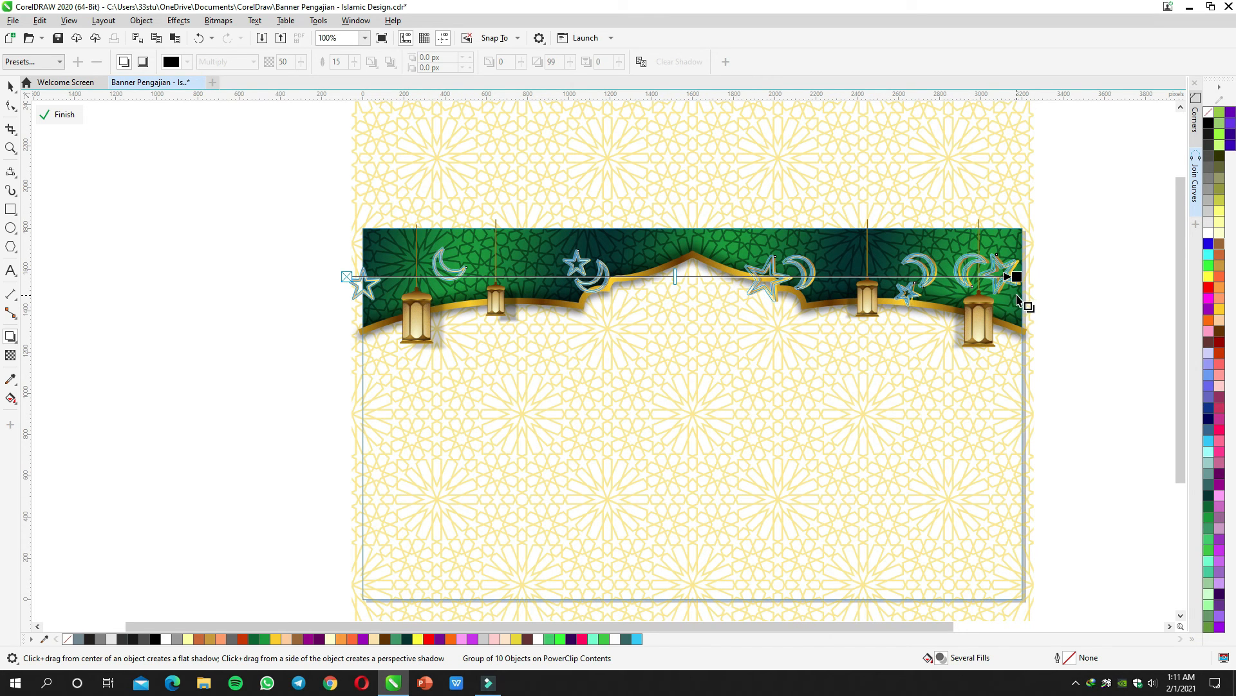
drag(727, 289, 628, 313)
key(space)
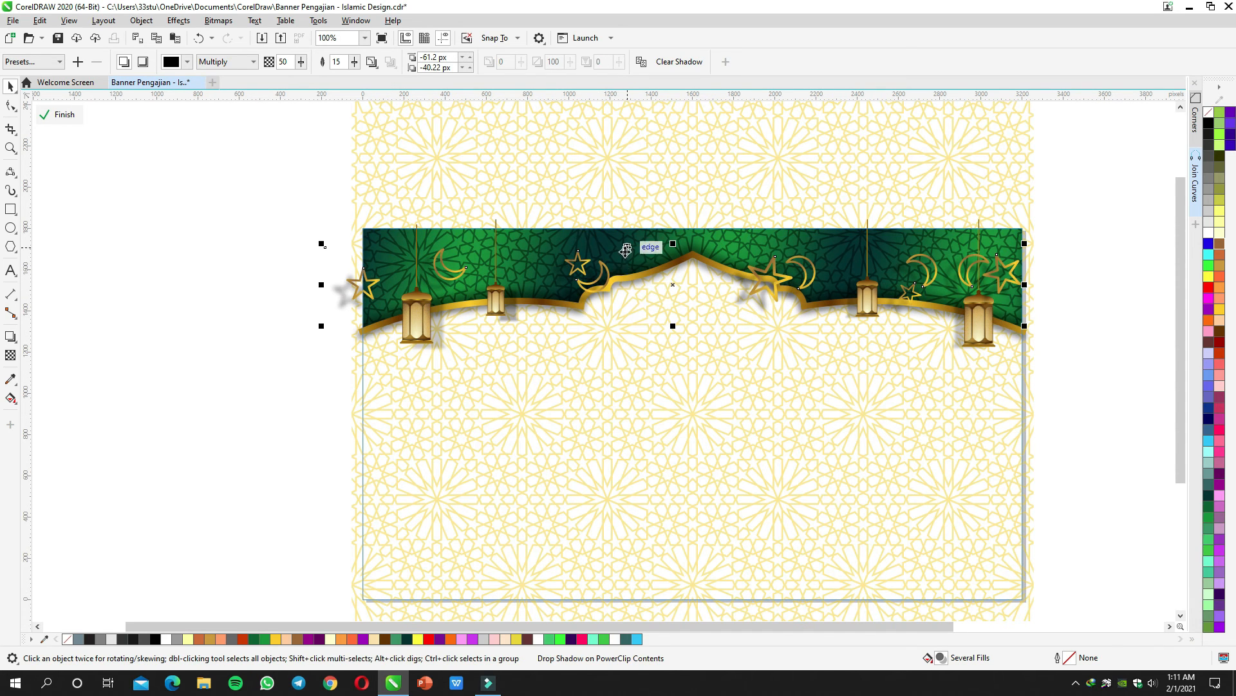
Step: Move the shadowed stars and crescents group higher on the green header and finish editing the PowerClip
drag(601, 268, 601, 242)
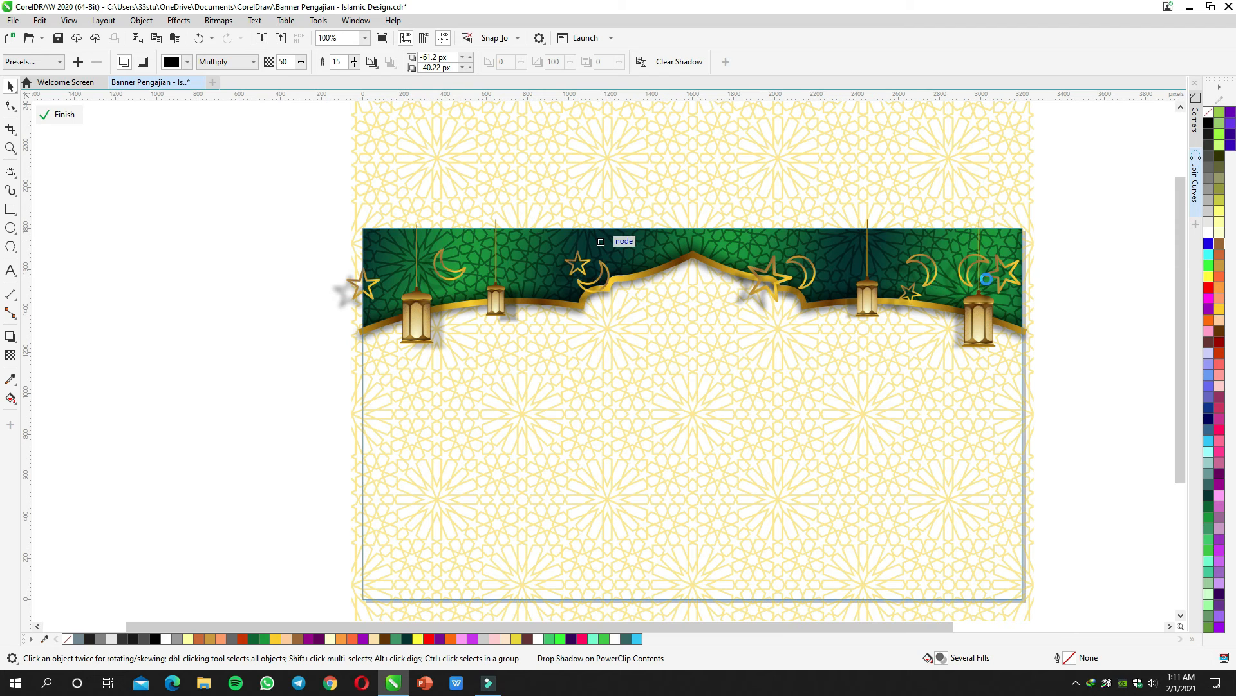
ctrl+click(1068, 261)
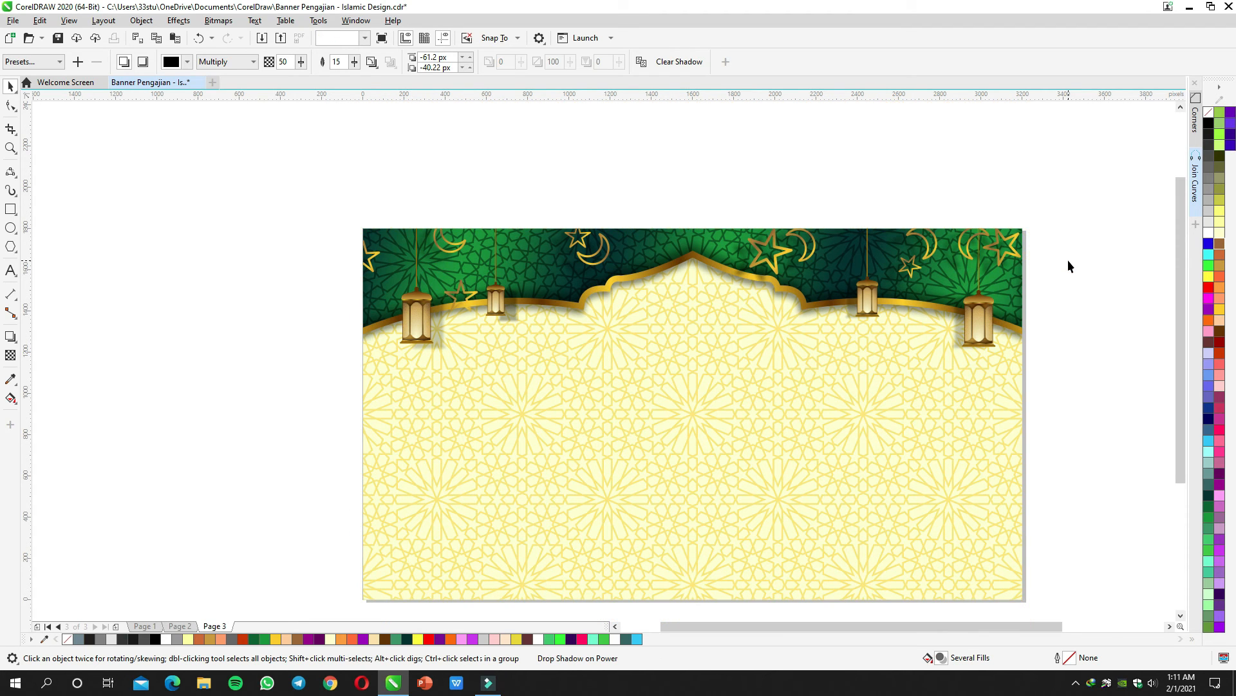
drag(943, 290, 857, 258)
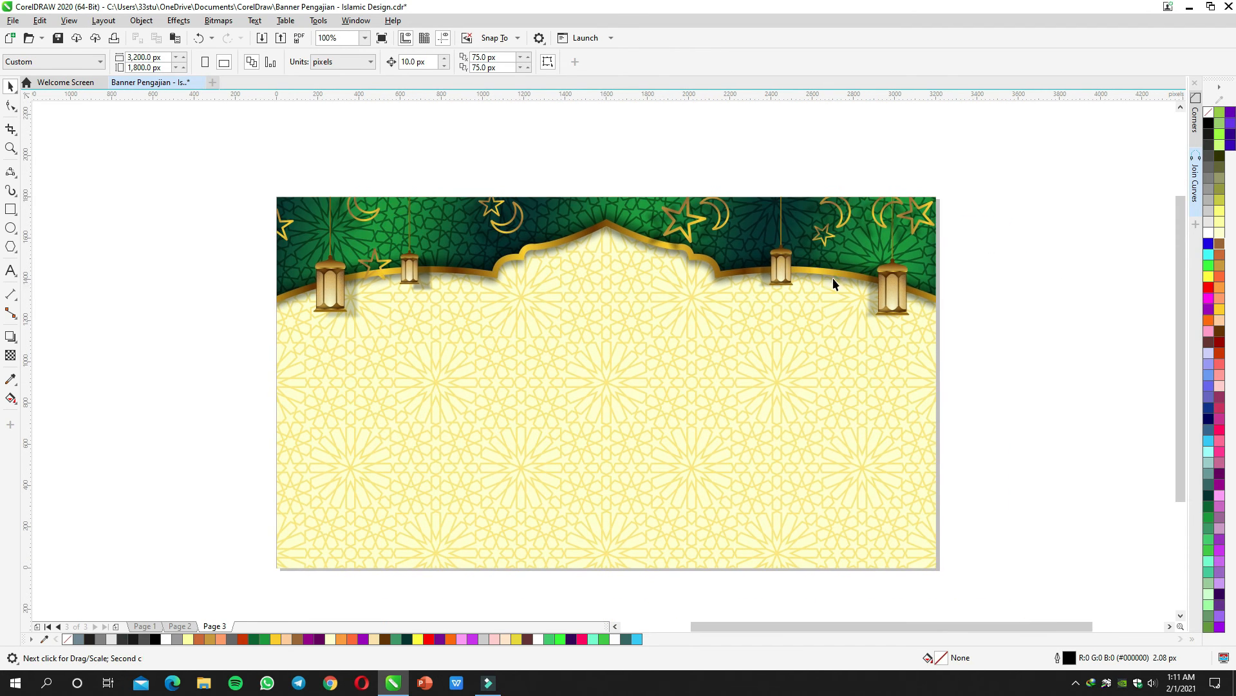
Step: Shrink the star right of the arch peak inside the PowerClip and shift the ornament group slightly higher
ctrl+click(714, 221)
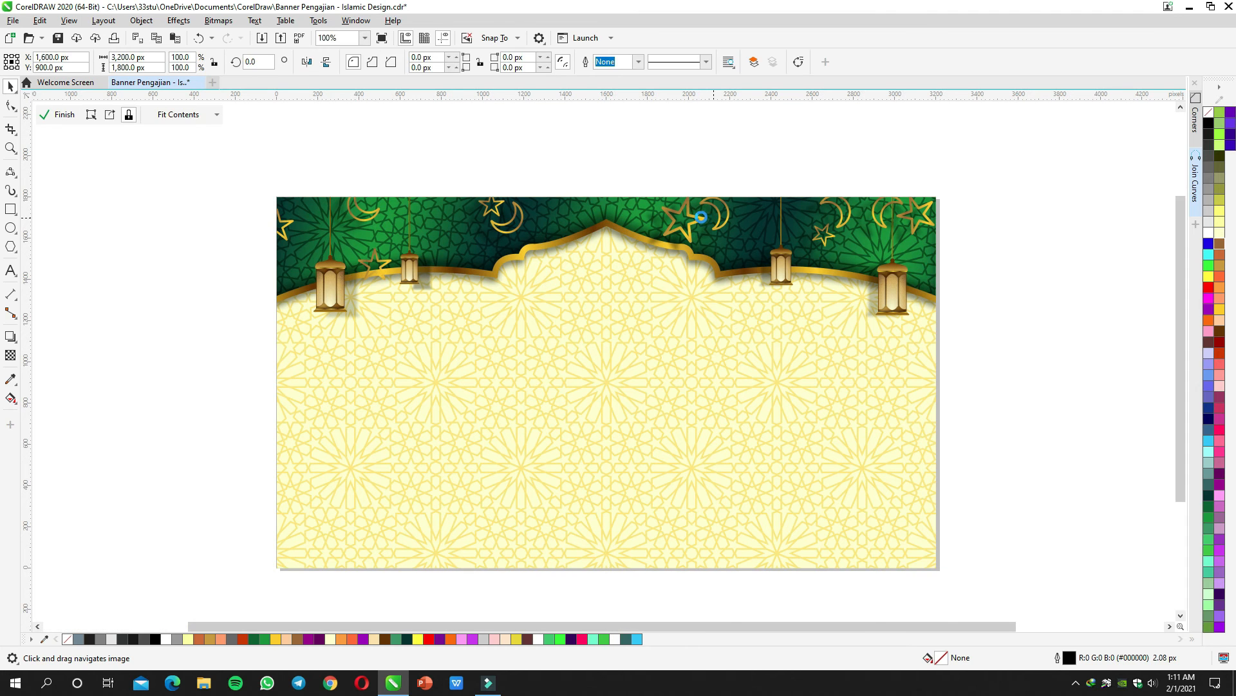
click(705, 203)
drag(706, 200, 699, 205)
click(935, 226)
drag(932, 221, 961, 226)
ctrl+click(988, 207)
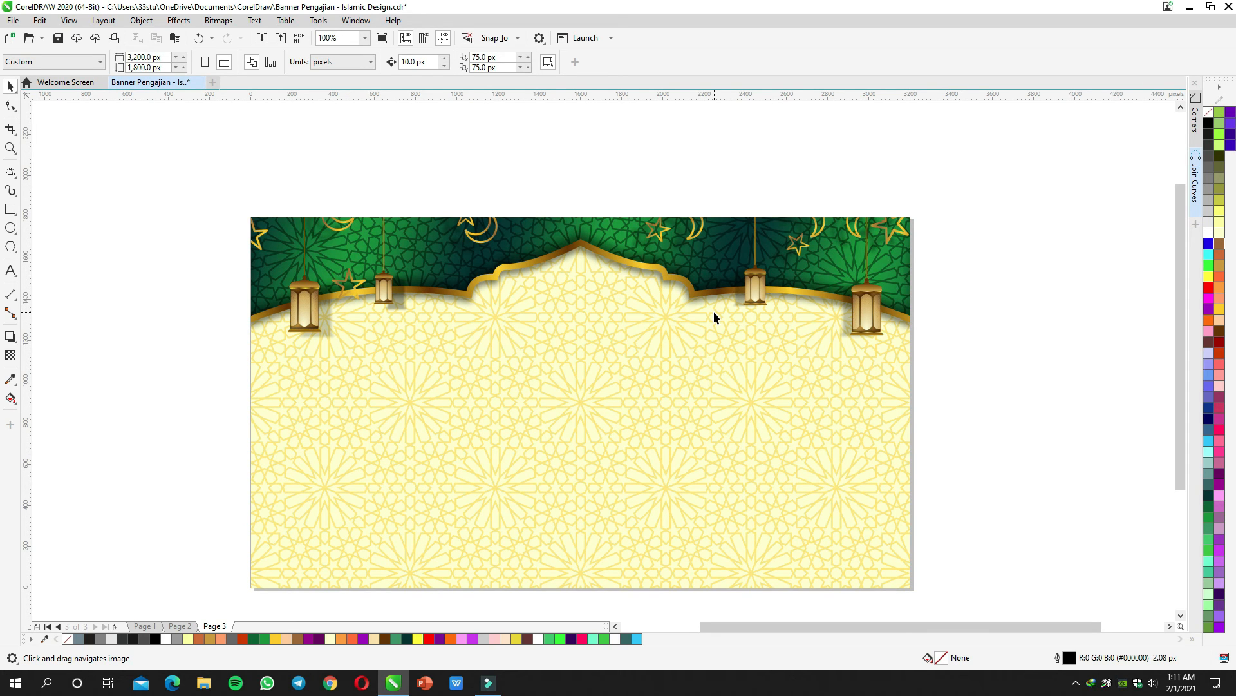
Step: Delete the leftover gold star between the two left lanterns that lies outside the PowerClip
ctrl+click(441, 327)
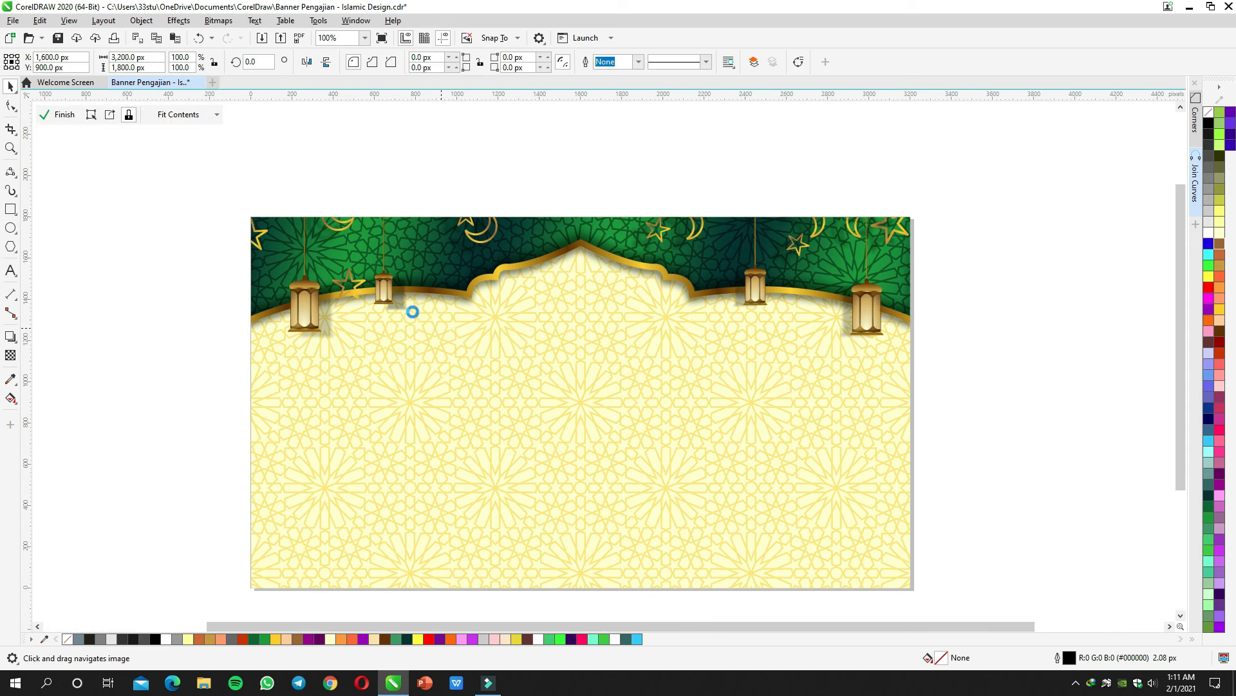
ctrl+click(184, 283)
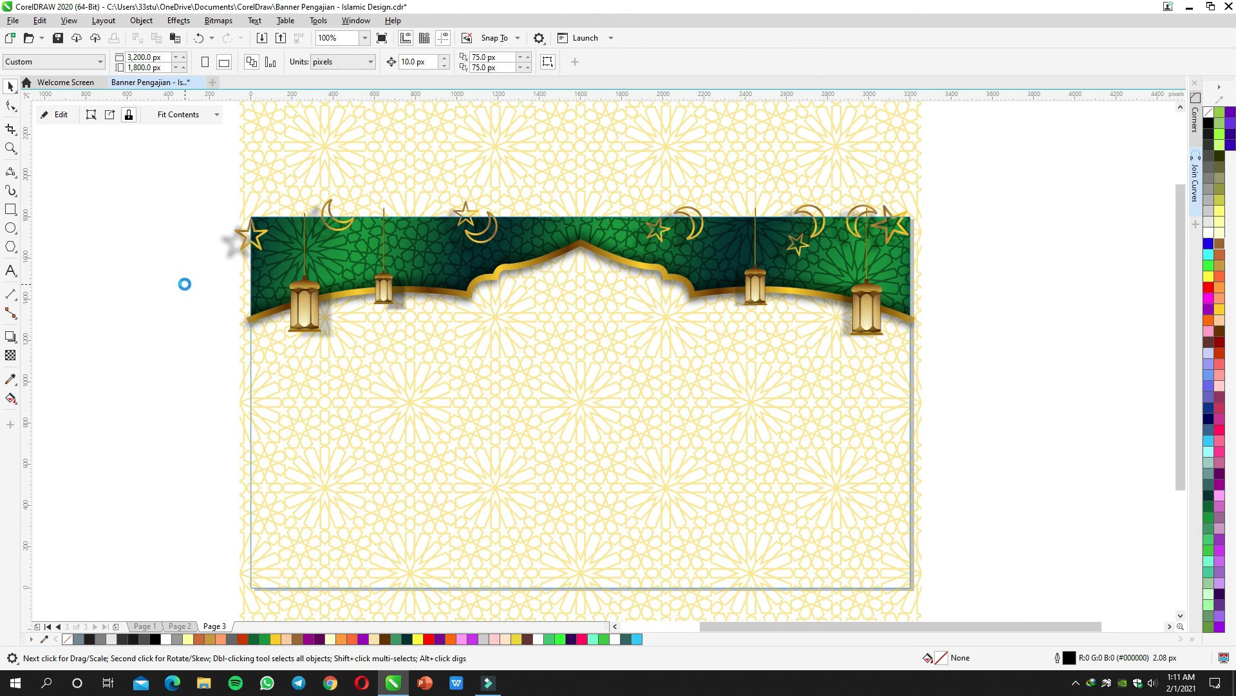
click(342, 279)
click(343, 282)
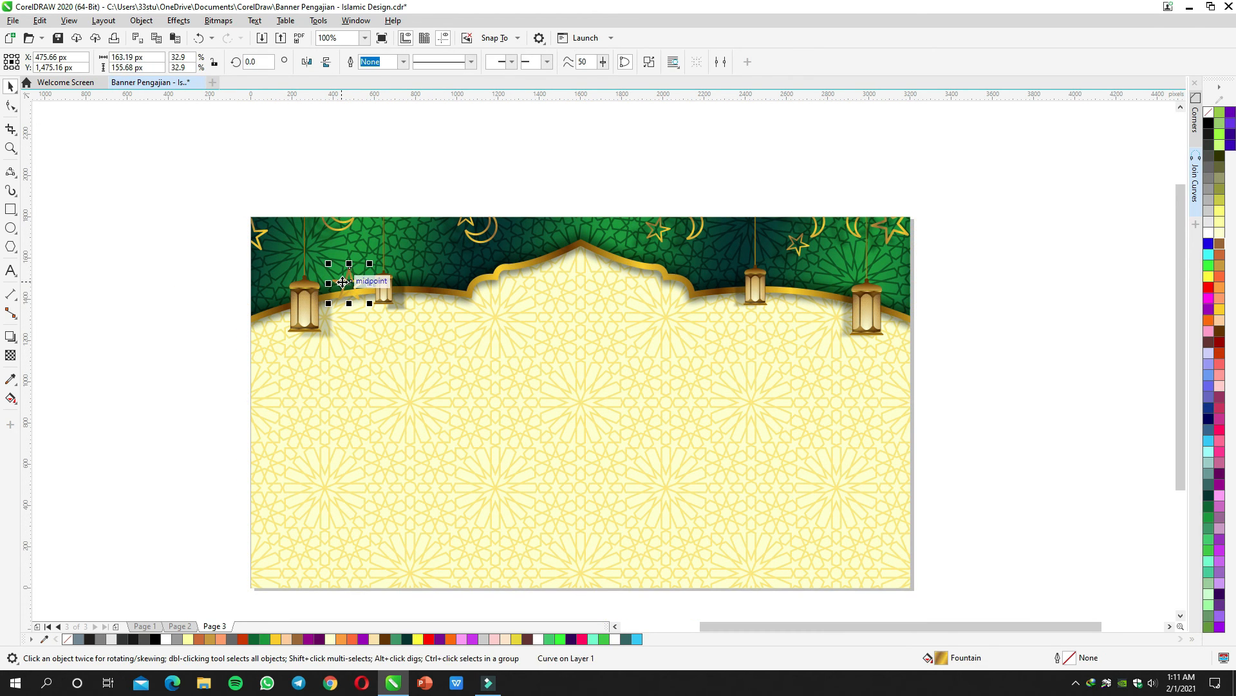
key(Delete)
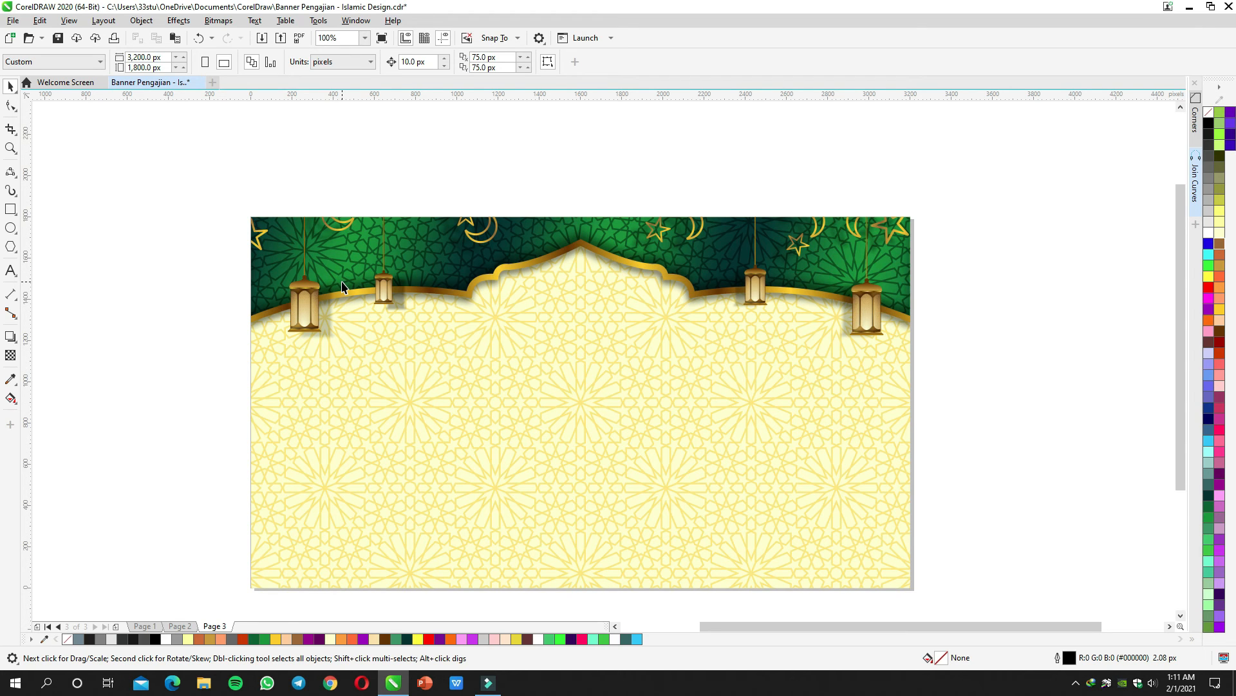
Step: Set the transparency of the yellow rosette pattern inside the PowerClip to 75
double_click(652, 394)
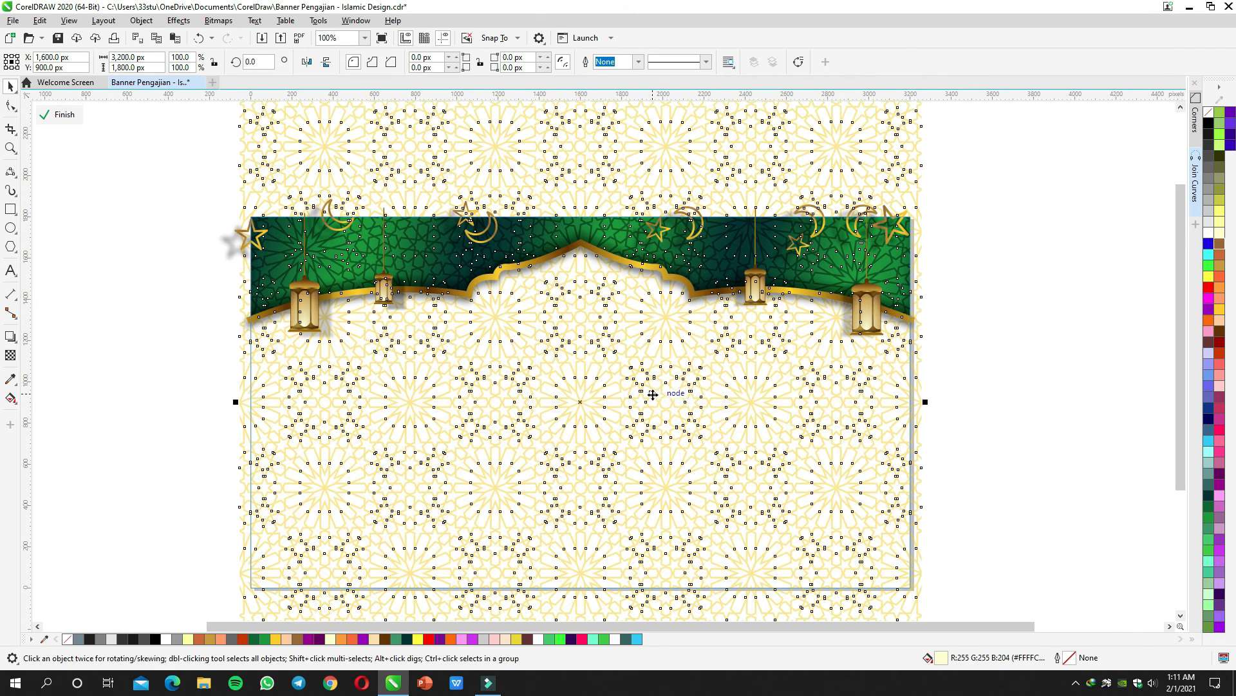
click(11, 355)
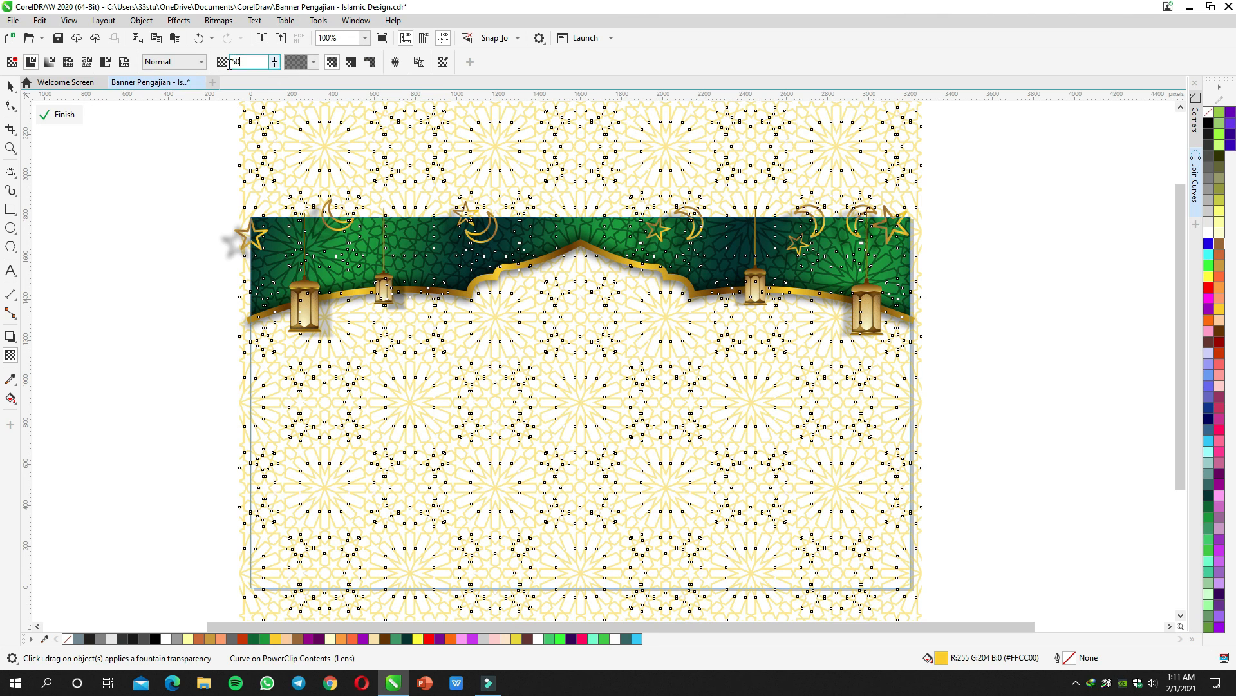
key(Return)
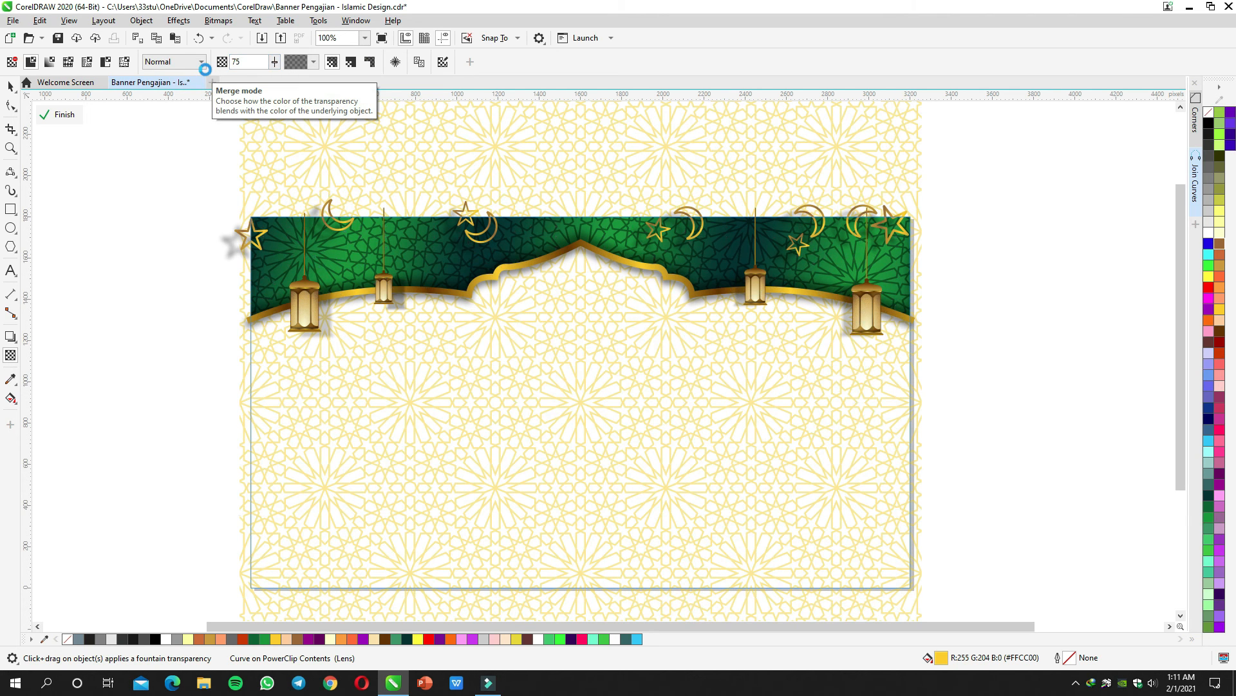
Step: Finish editing the PowerClip, look at the purple banner on page 2 for reference and return to page 3
ctrl+click(172, 195)
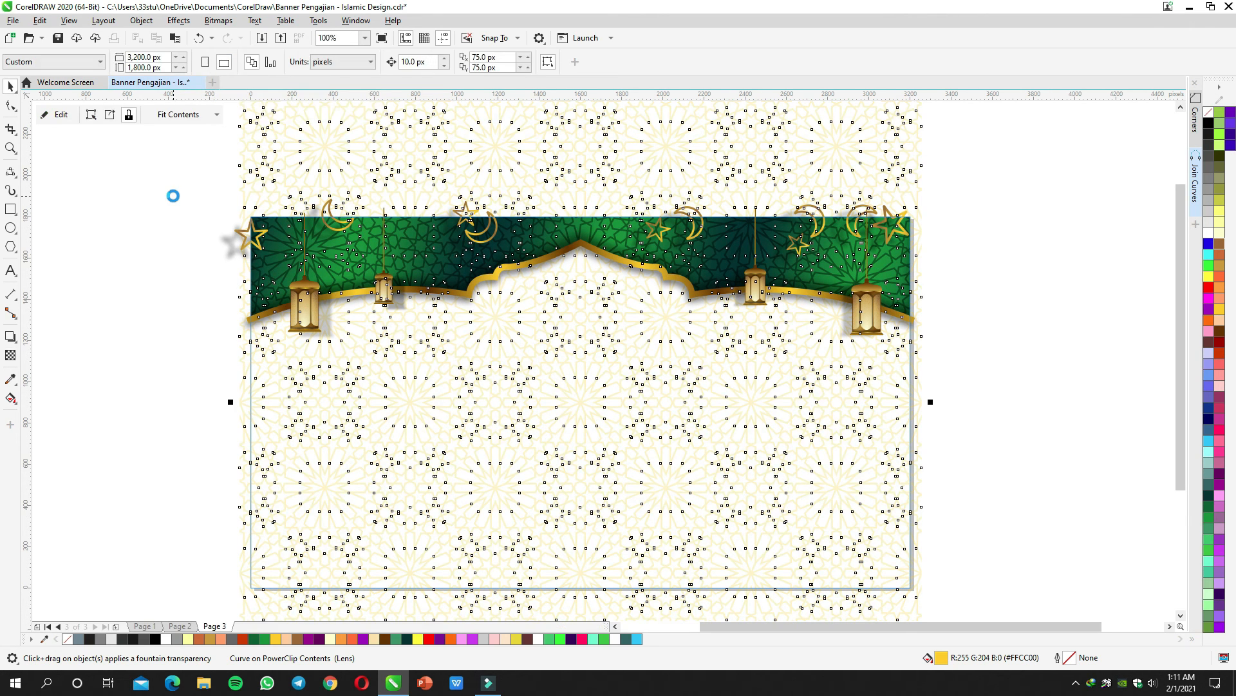
drag(545, 403, 551, 393)
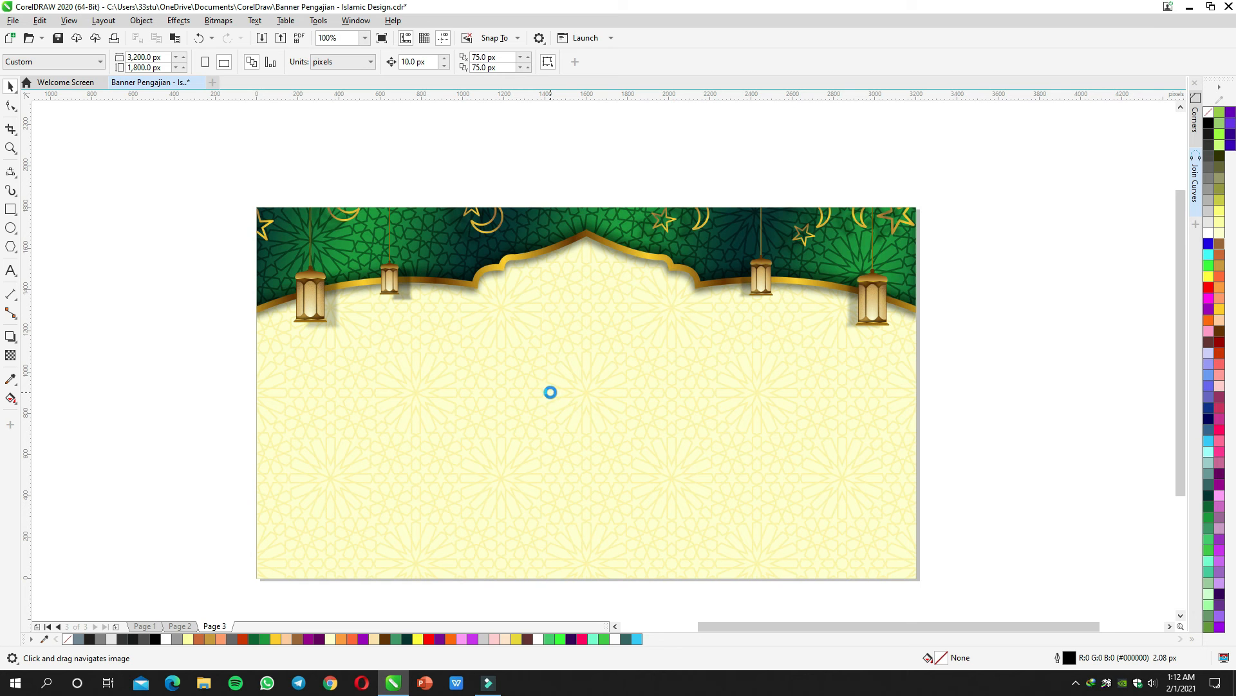
key(Page_Up)
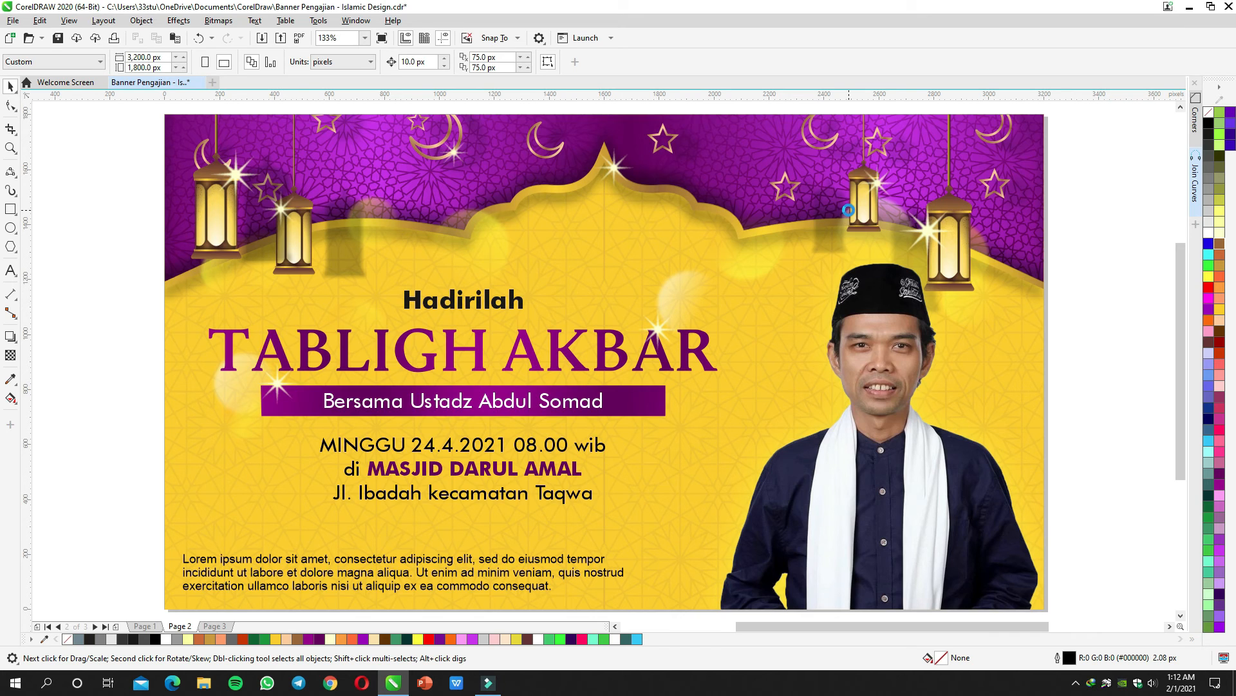
key(Page_Down)
Step: Draw a circle about 351.5 px wide below the small left lantern, without outline and filled yellow #FFCC00
click(8, 228)
drag(348, 281, 446, 379)
key(space)
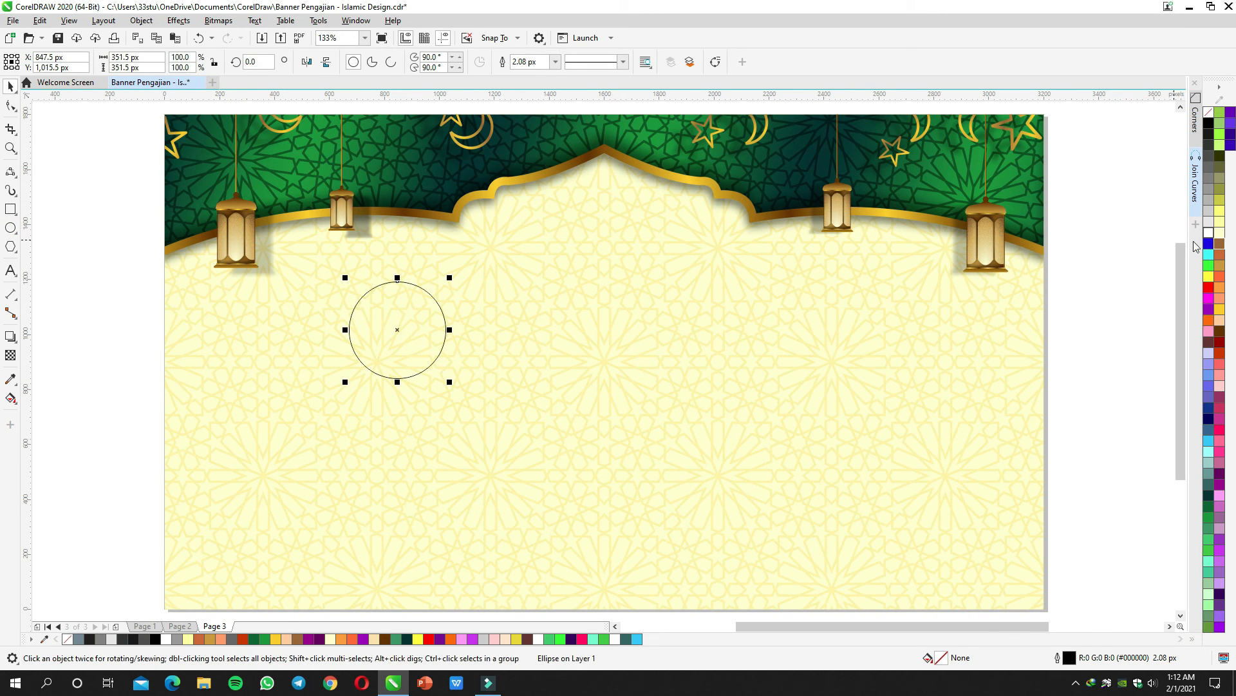
click(1209, 234)
right_click(1208, 113)
drag(601, 290, 662, 279)
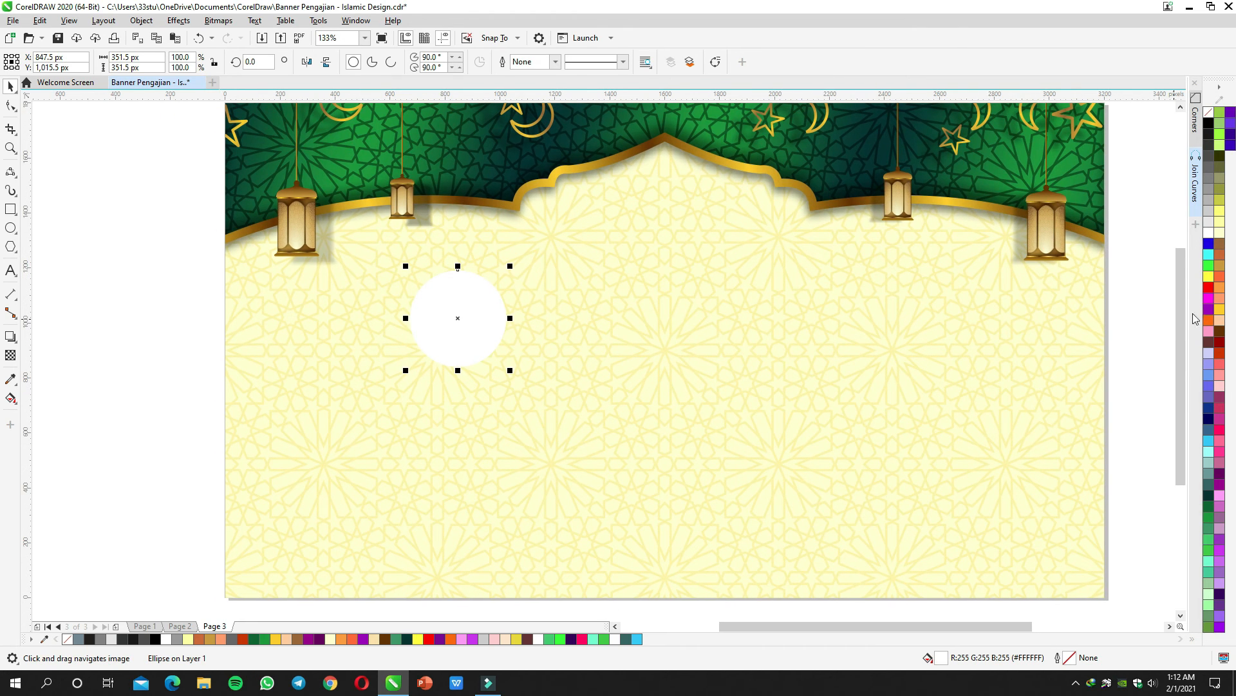
click(1220, 310)
drag(563, 268, 637, 270)
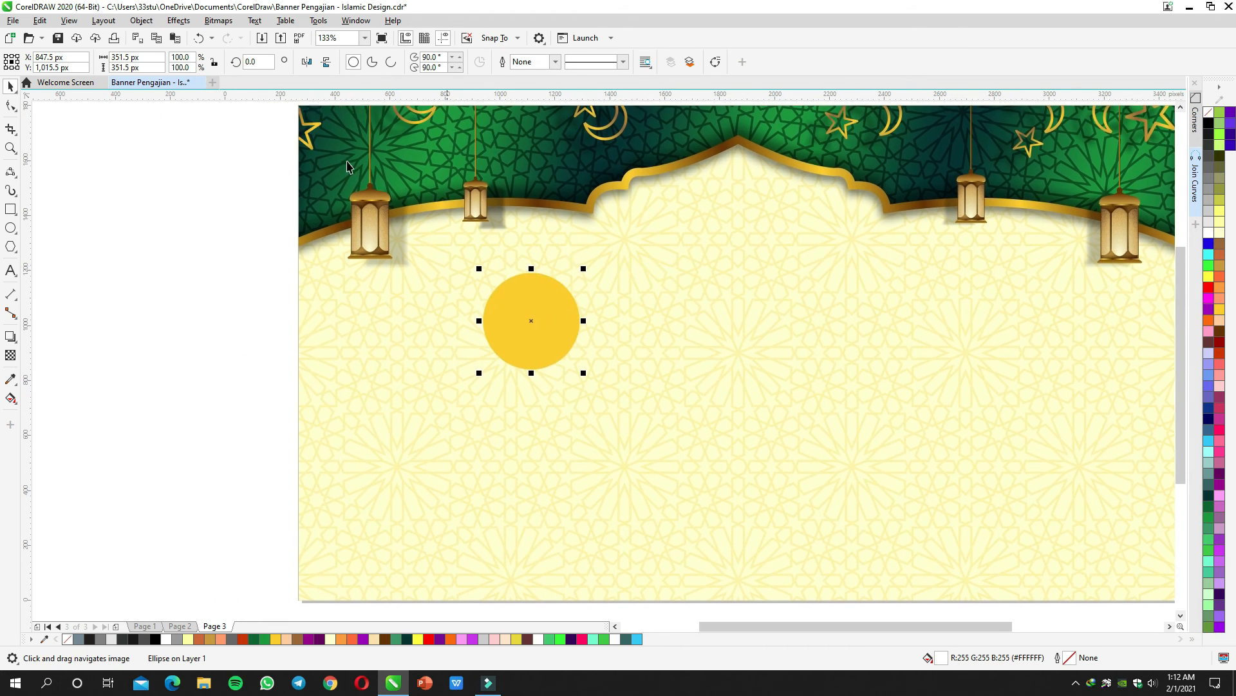
Step: Apply a Gaussian Blur with a 4.1 pixel radius to the yellow circle and fade it with a diagonal linear fountain transparency
click(177, 20)
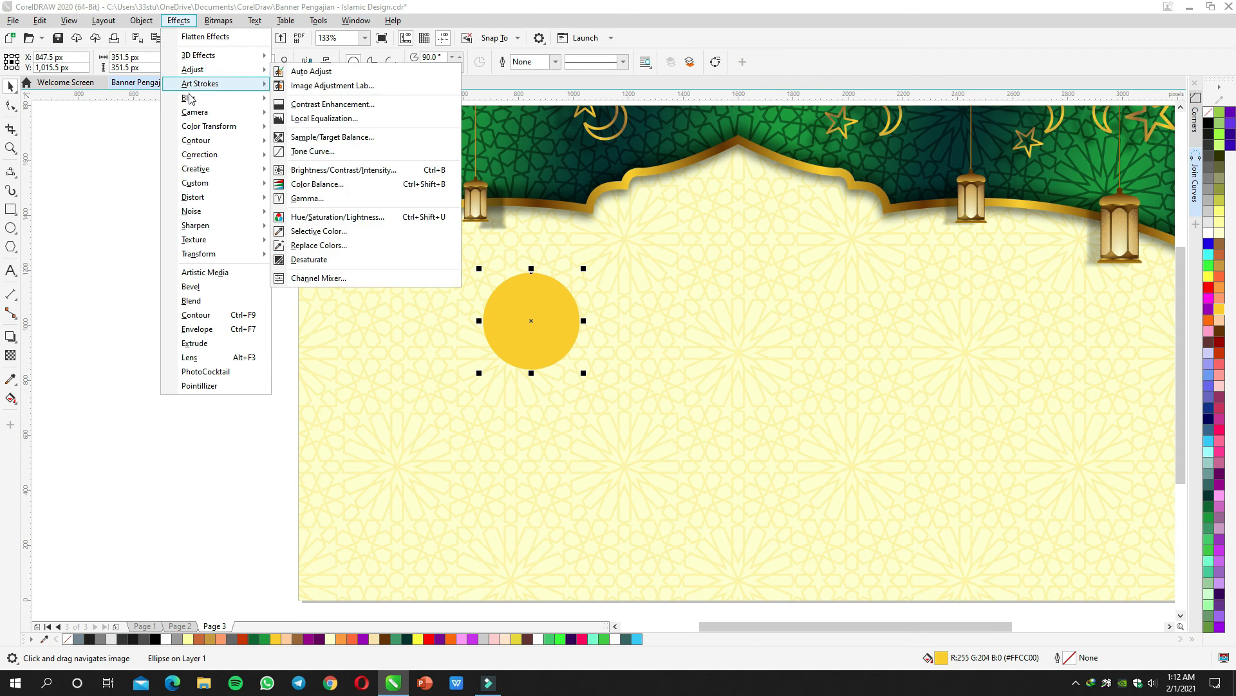
mouse_move(190, 100)
click(301, 129)
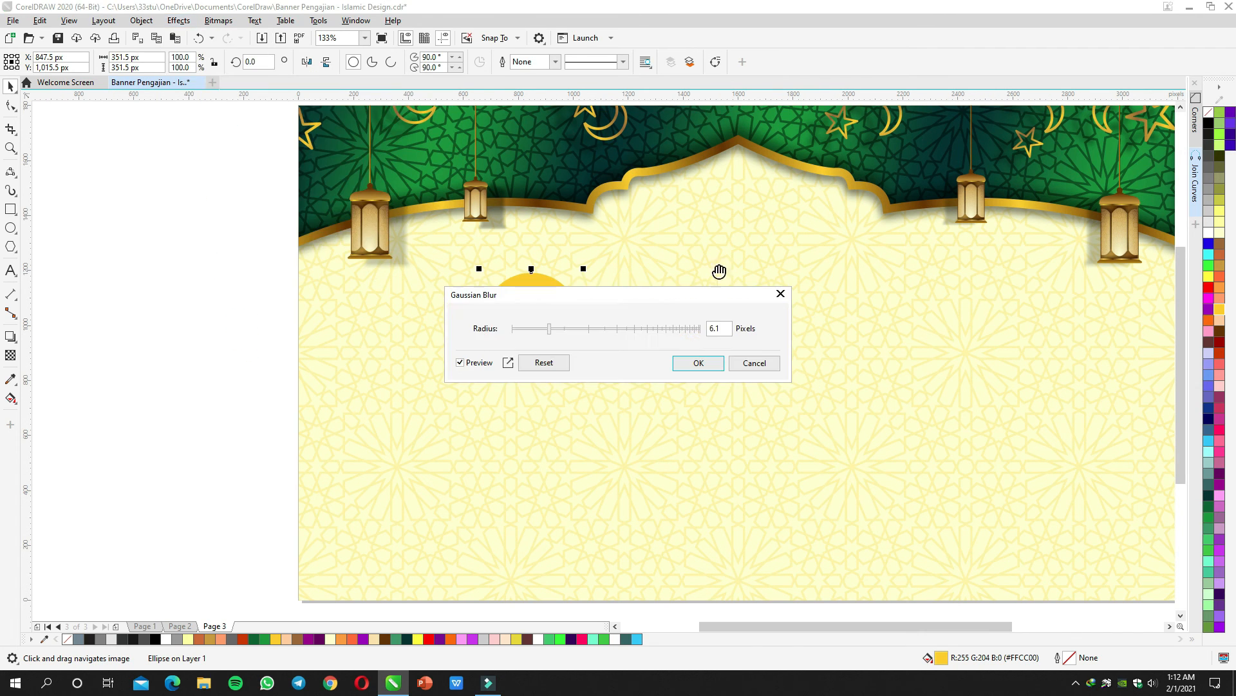
drag(624, 295, 823, 280)
drag(747, 312, 738, 312)
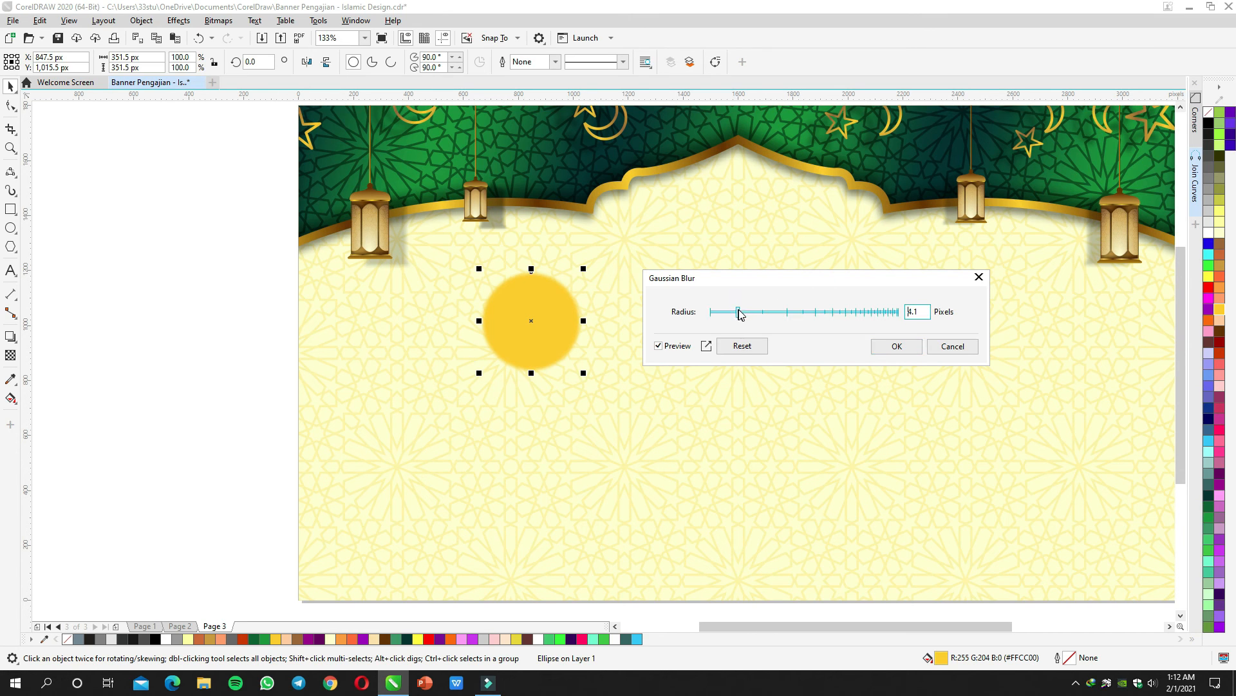
click(877, 347)
click(10, 355)
drag(382, 223, 525, 331)
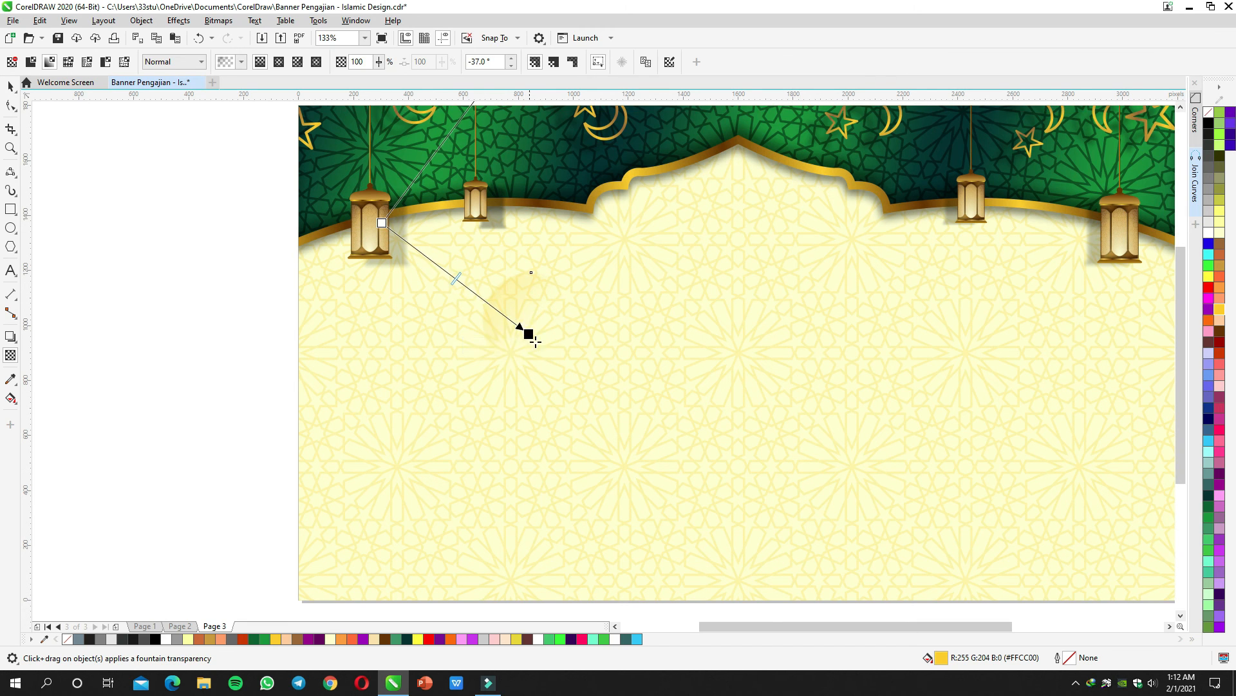
Step: Shrink the blurred circle and scatter yellow and white copies of various sizes across the header around the lanterns and arch
key(space)
click(500, 311)
drag(499, 311, 409, 248)
drag(486, 201, 335, 350)
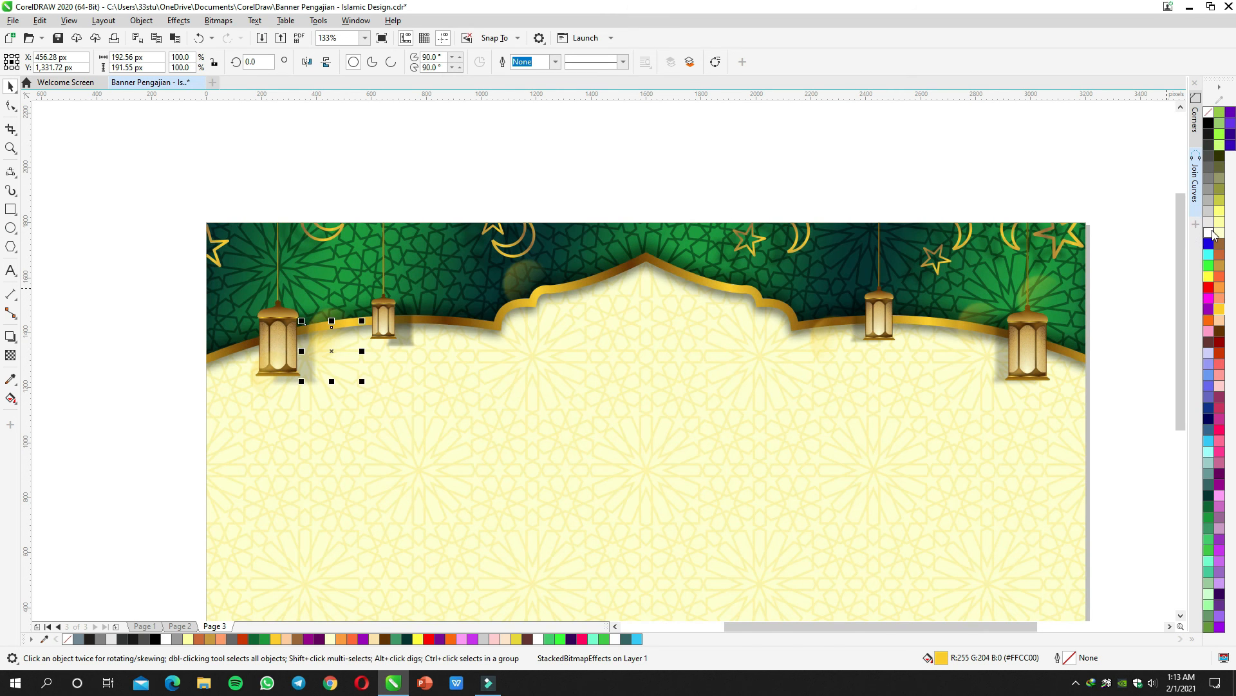
drag(333, 344, 988, 340)
key(Escape)
scroll(687, 312, down, 3)
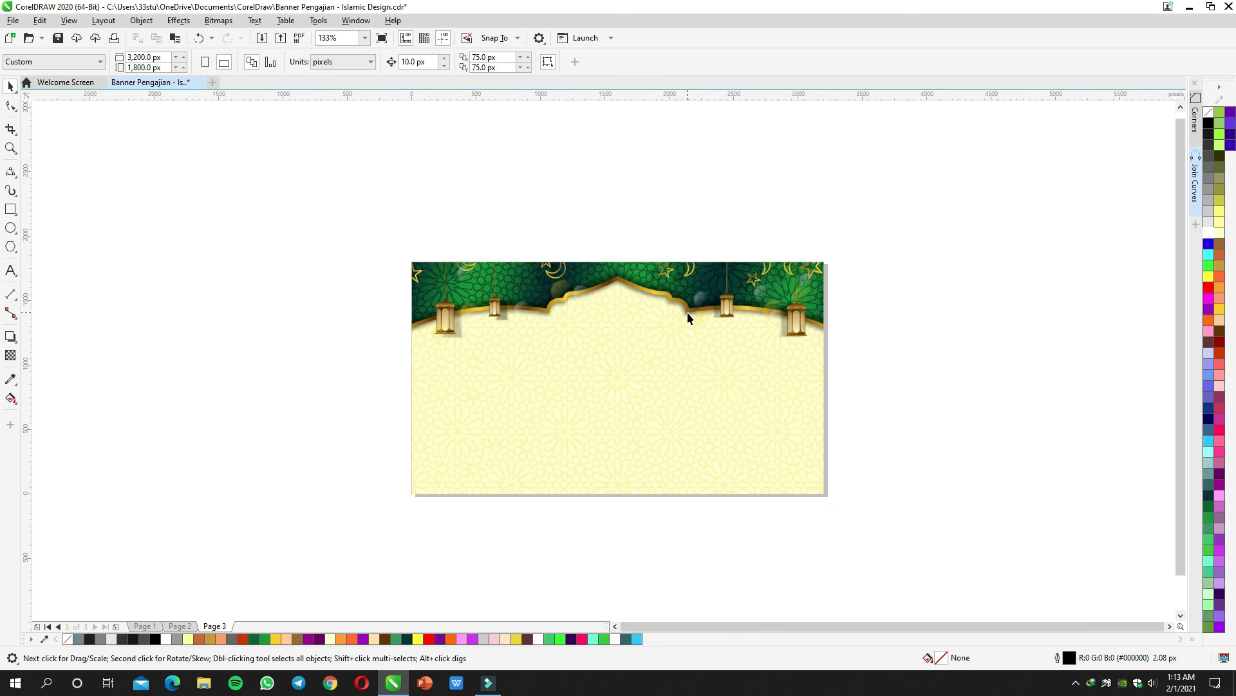
Step: Select all the blurred light circles and move them into the banner's PowerClip
drag(870, 329, 875, 339)
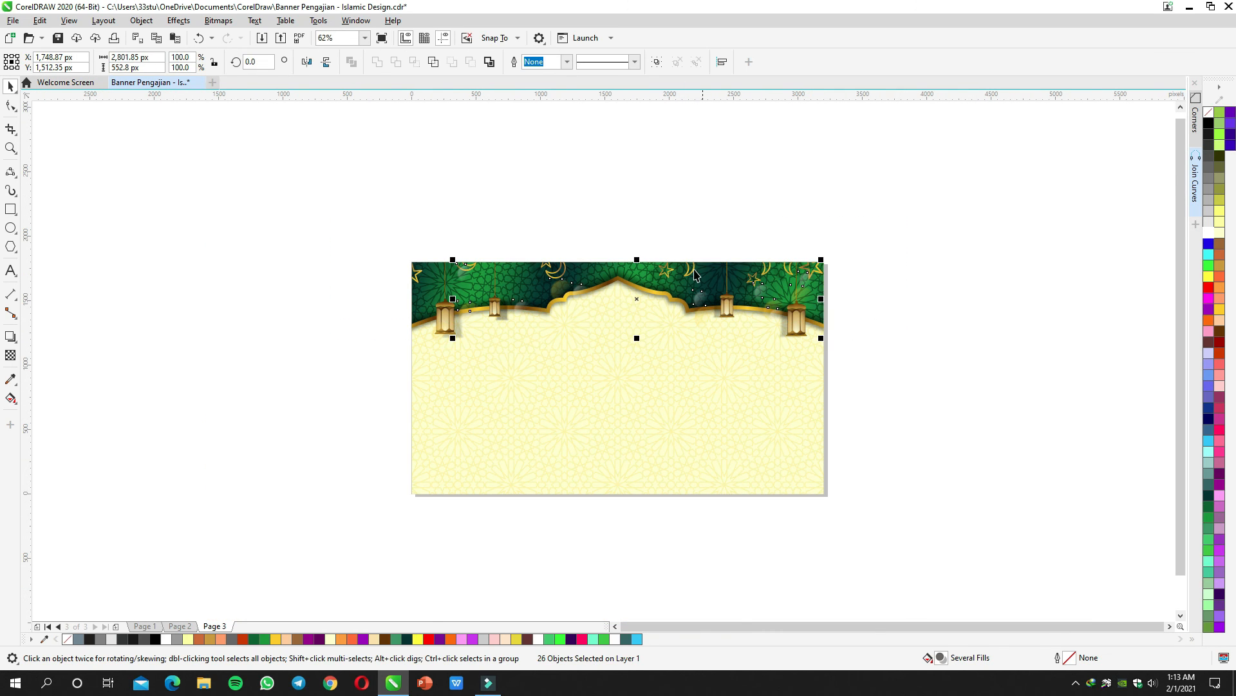
scroll(708, 278, up, 2)
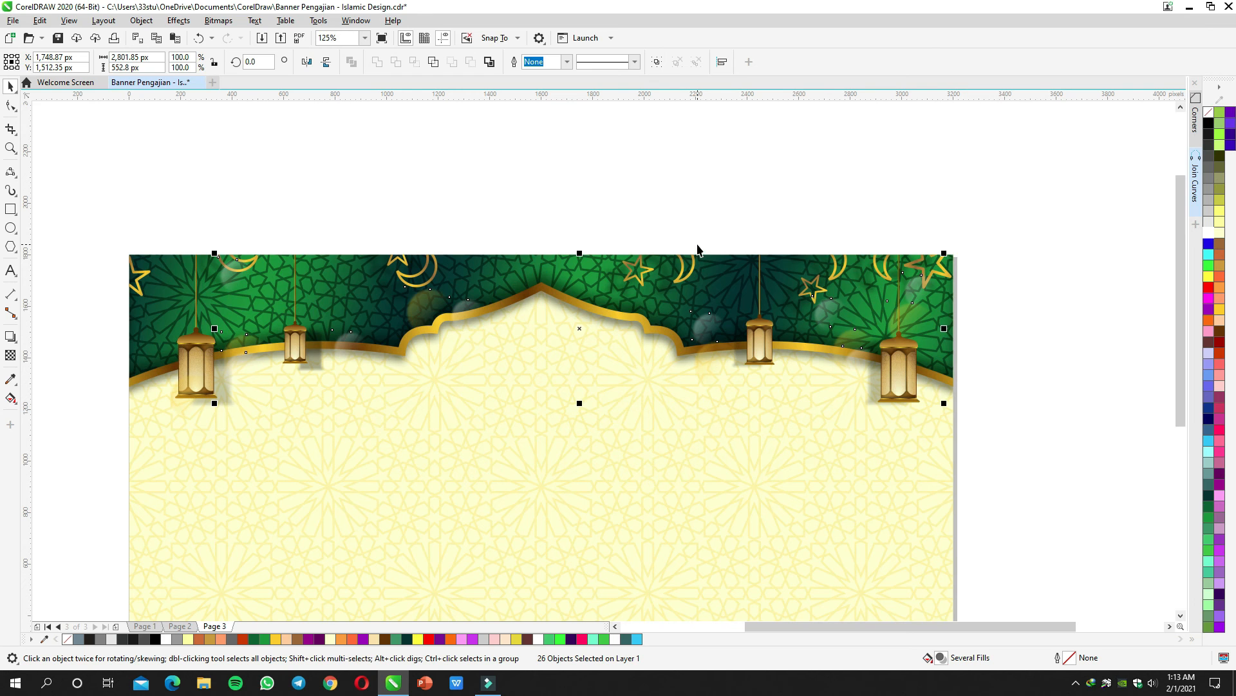
double_click(696, 285)
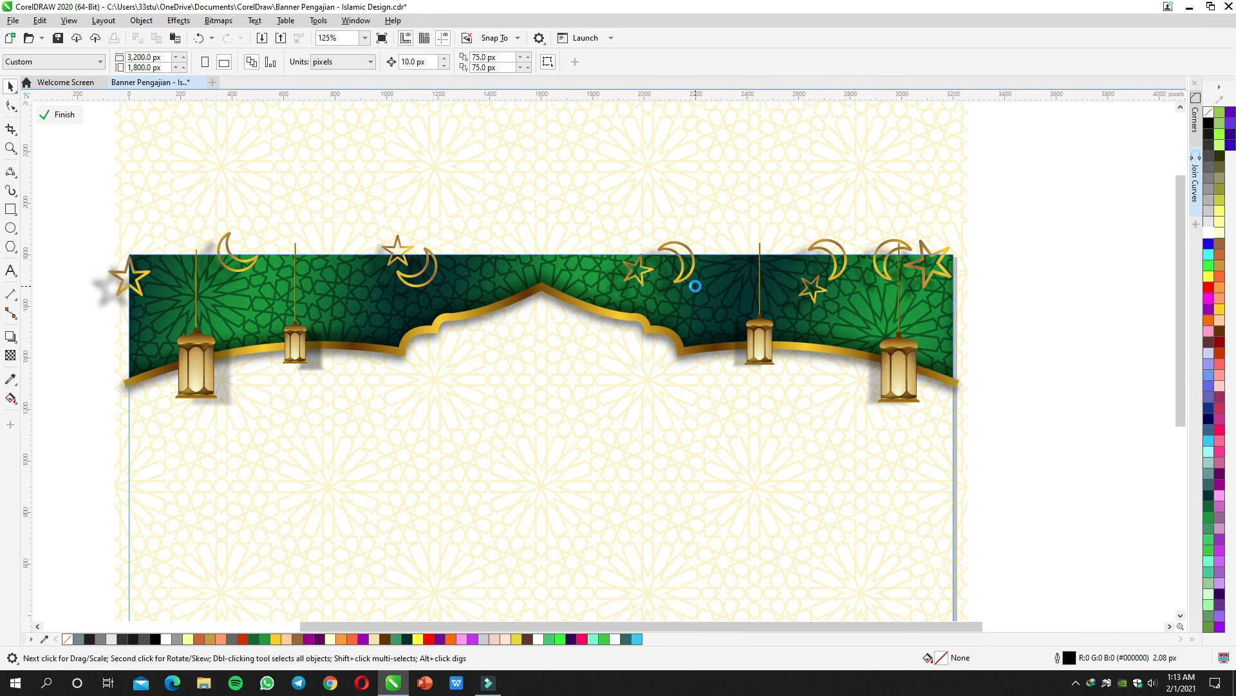
ctrl+click(1031, 305)
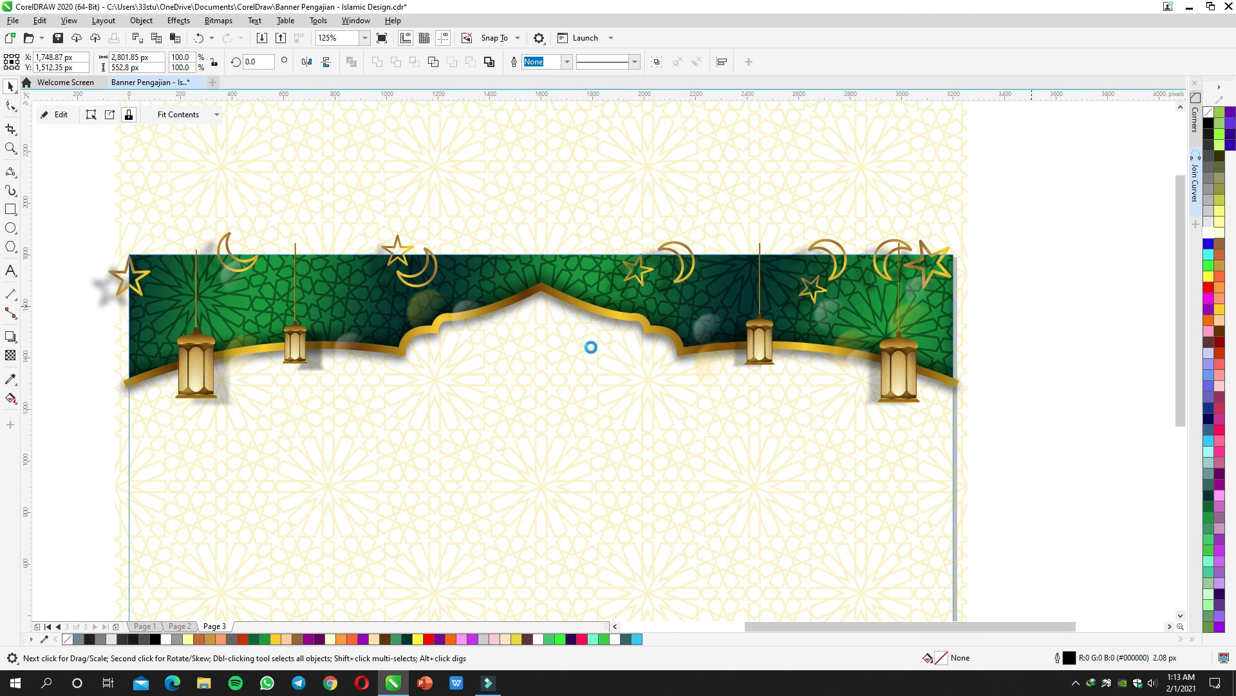
Step: Draw a polygon about 128.75 px wide on the header beside the small left lantern and set it to 8 sides
drag(426, 336, 524, 323)
scroll(308, 316, up, 1)
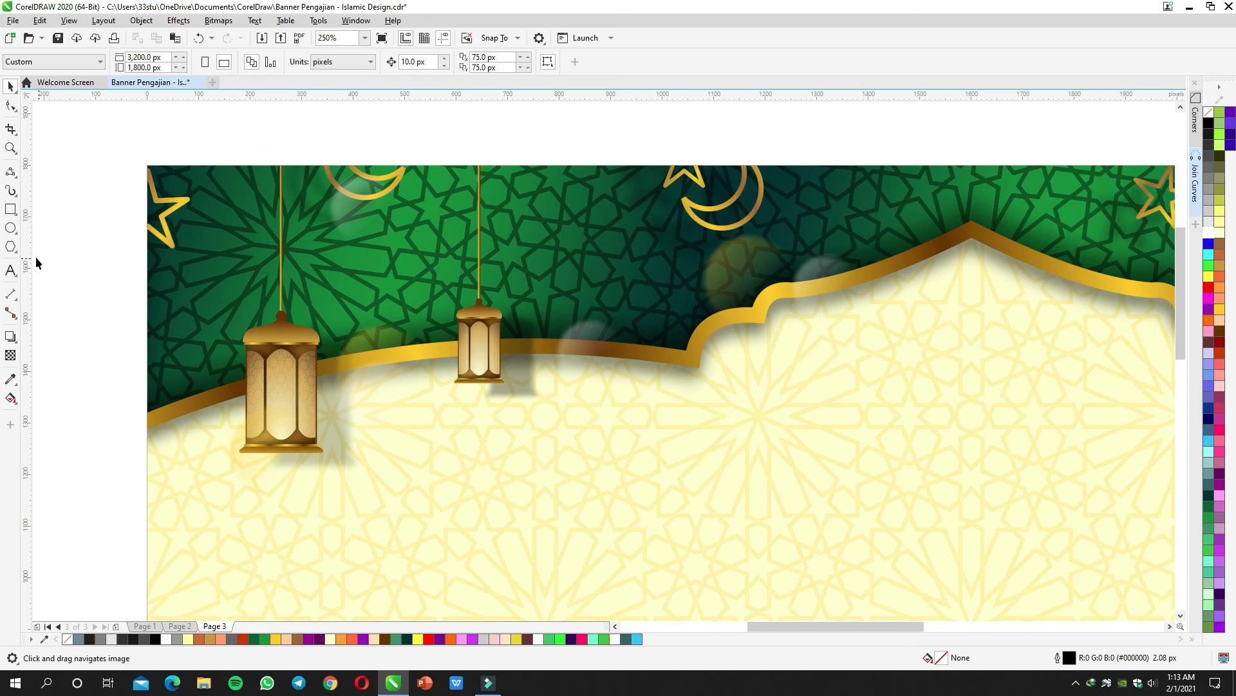
click(10, 247)
drag(523, 238, 587, 301)
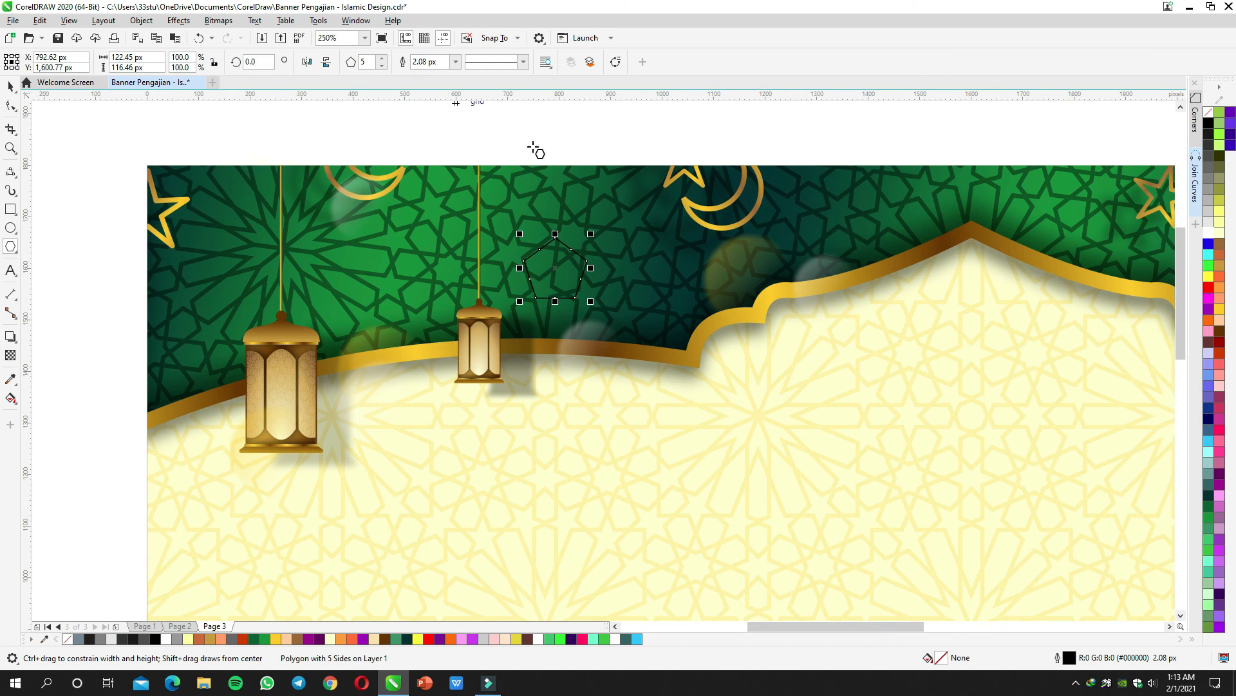
key(space)
drag(567, 258, 682, 296)
click(381, 58)
click(382, 59)
click(382, 58)
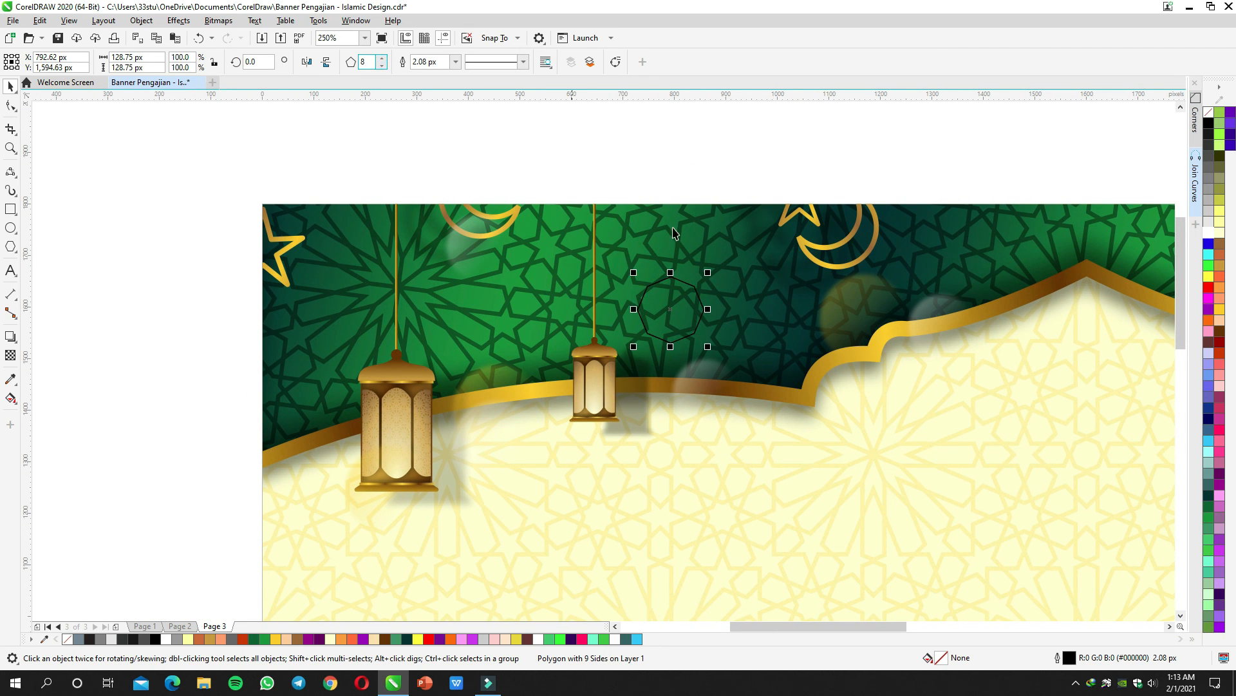
Step: Pull the octagon's side nodes inward to form a thin eight-pointed star, filled white and without outline
scroll(714, 267, up, 1)
key(F10)
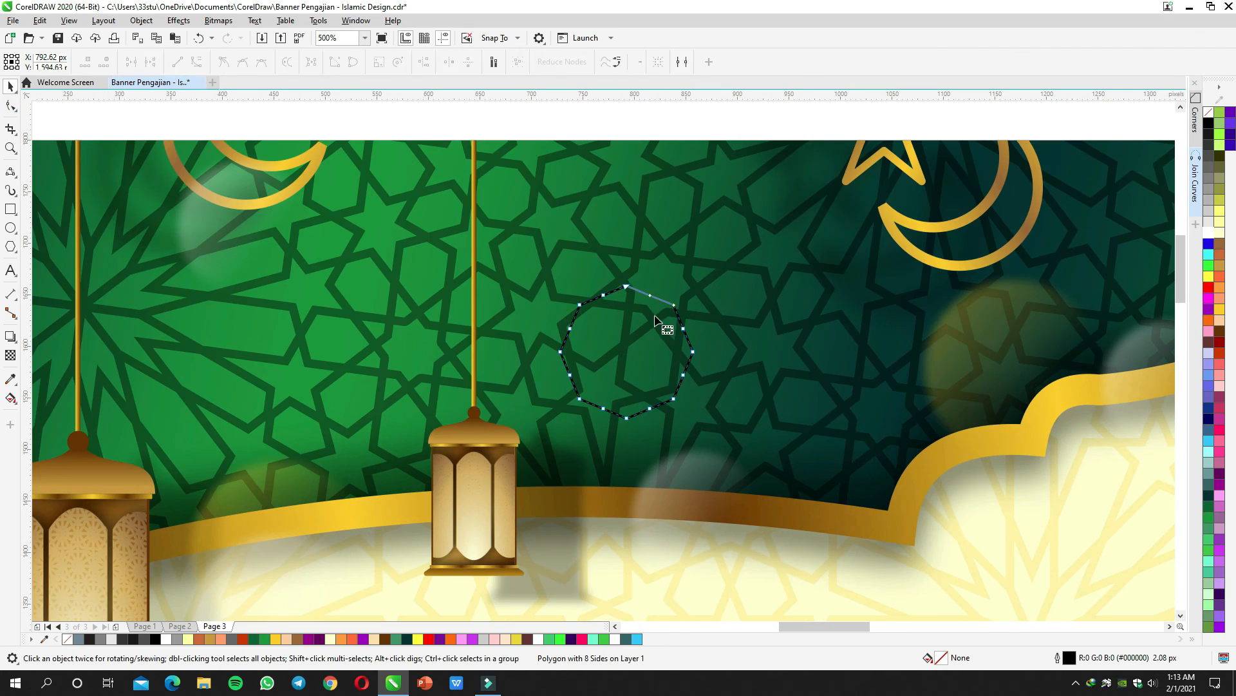
drag(649, 295, 618, 335)
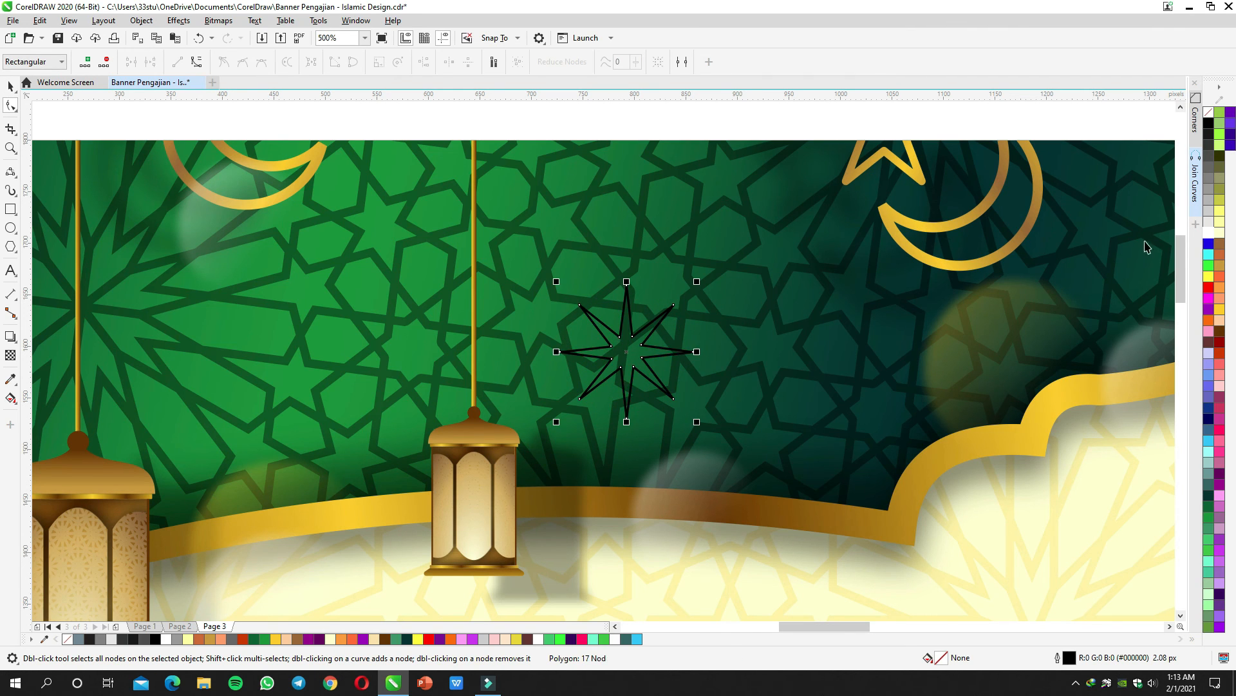
key(space)
click(1208, 233)
right_click(1208, 112)
drag(703, 323, 776, 309)
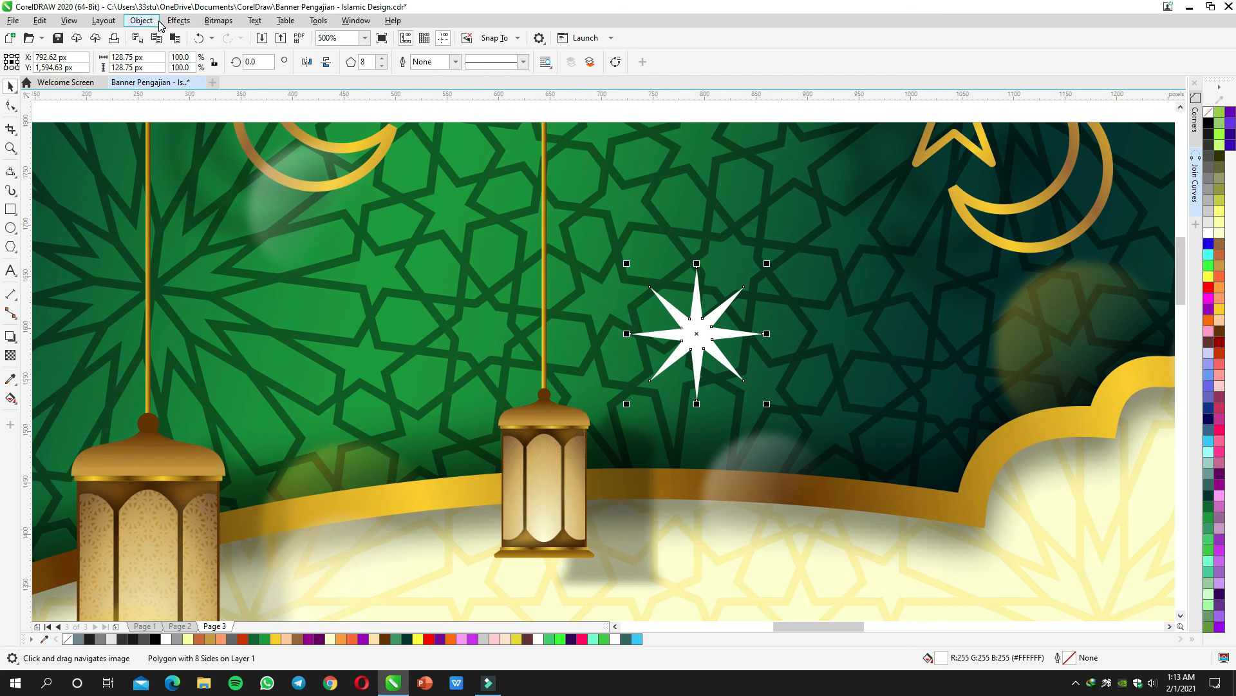
Step: Apply a Feather blur to the white star with width 11 in Linear mode
click(178, 20)
mouse_move(188, 99)
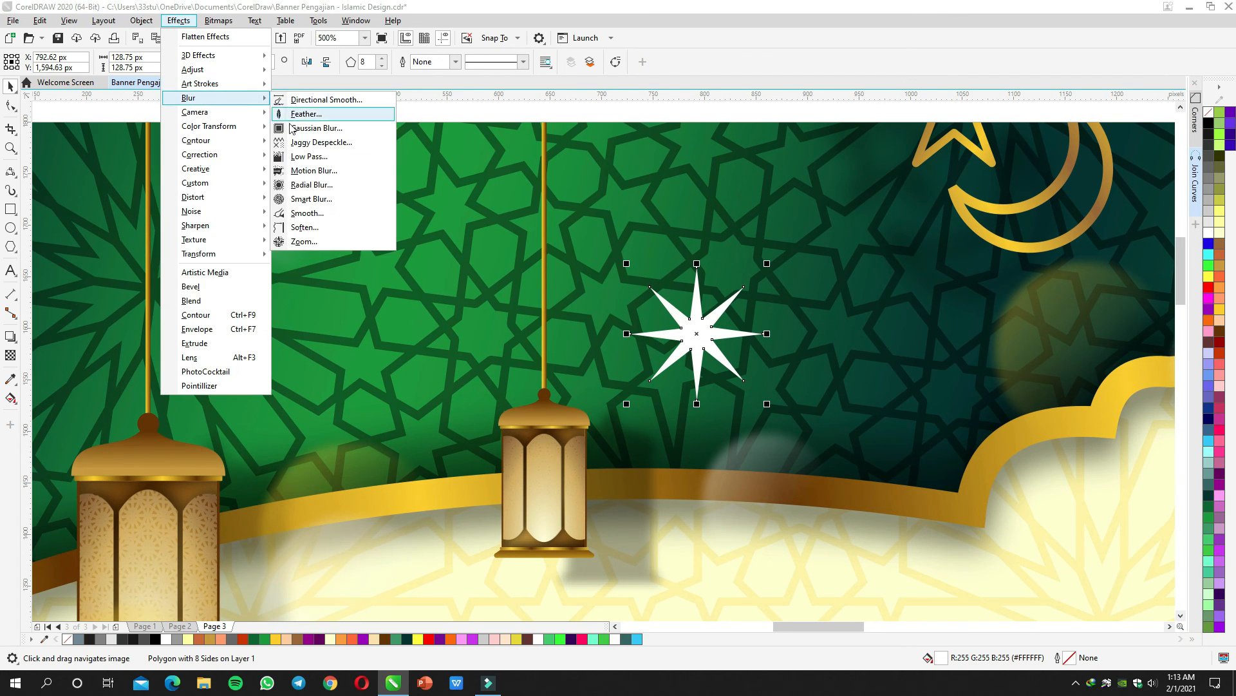
click(305, 116)
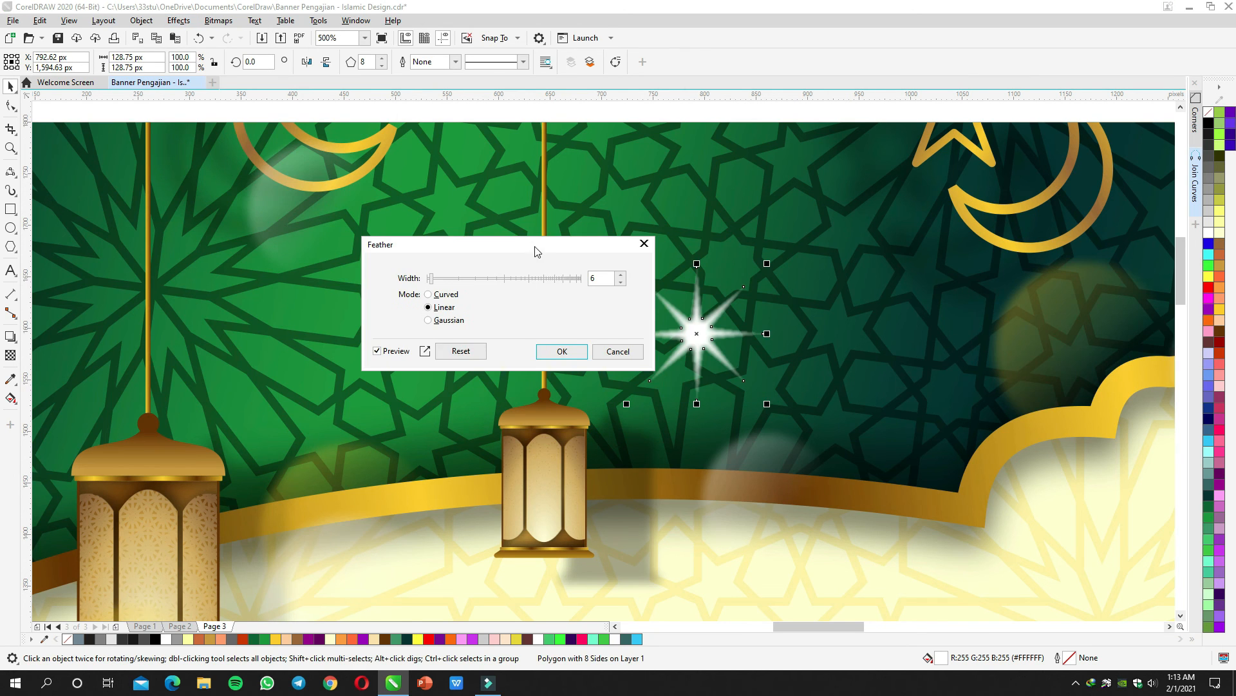
drag(410, 273, 418, 273)
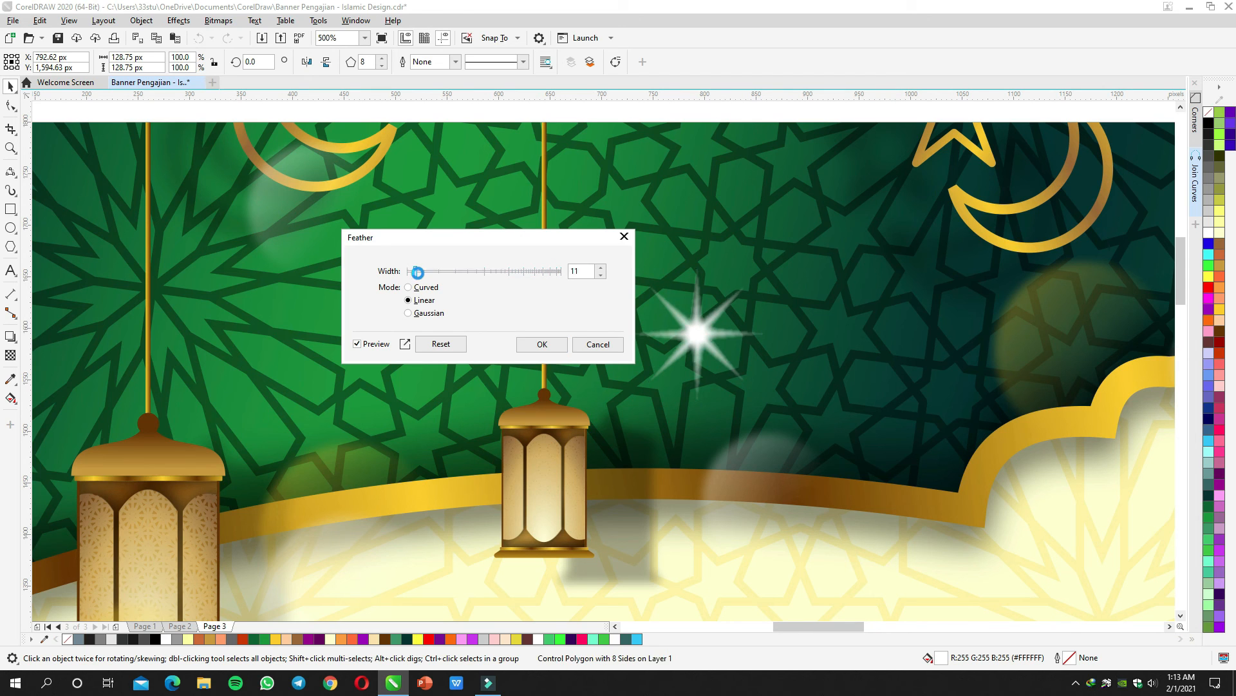
click(542, 342)
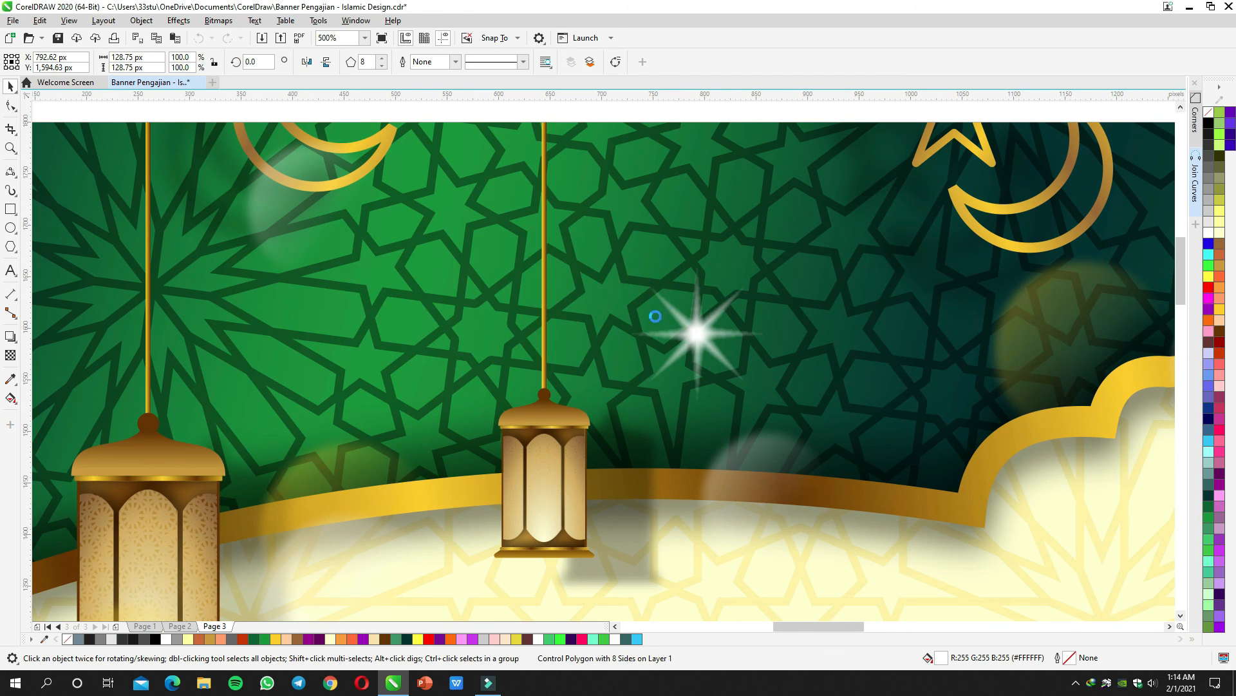
Step: Copy the feathered sparkle onto the lanterns, a crescent and a star across the header, enlarging the one at the small right lantern's base
scroll(662, 312, down, 1)
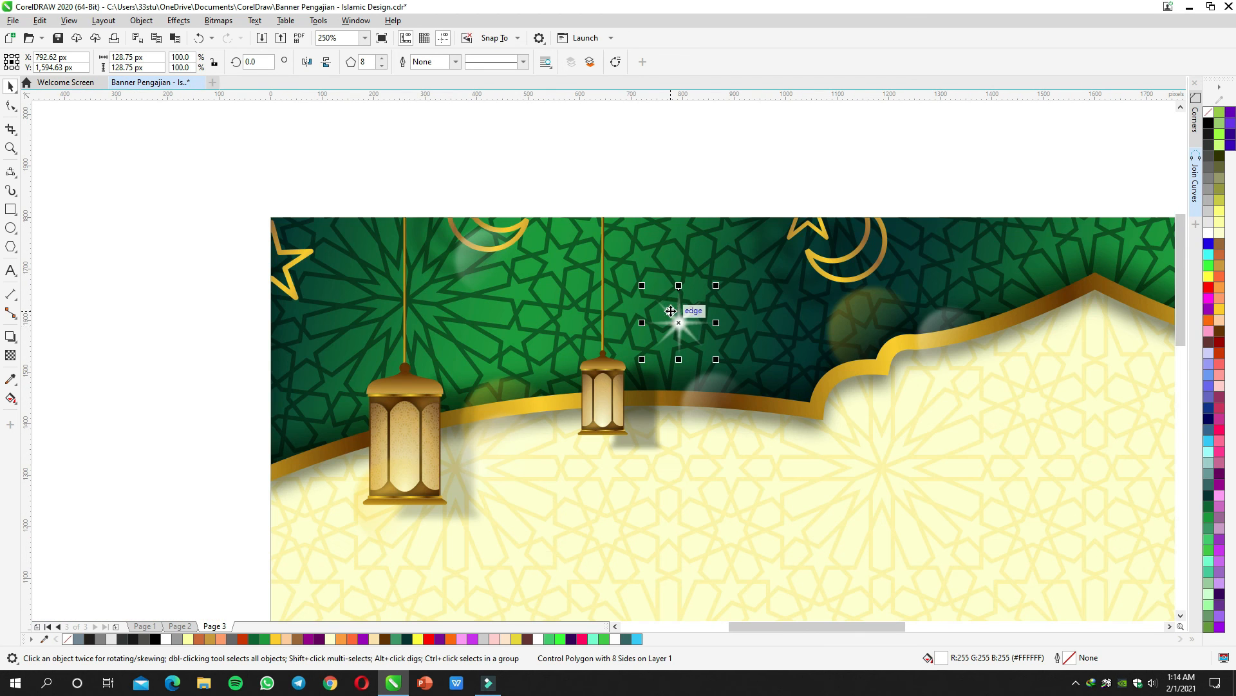
drag(677, 320, 442, 387)
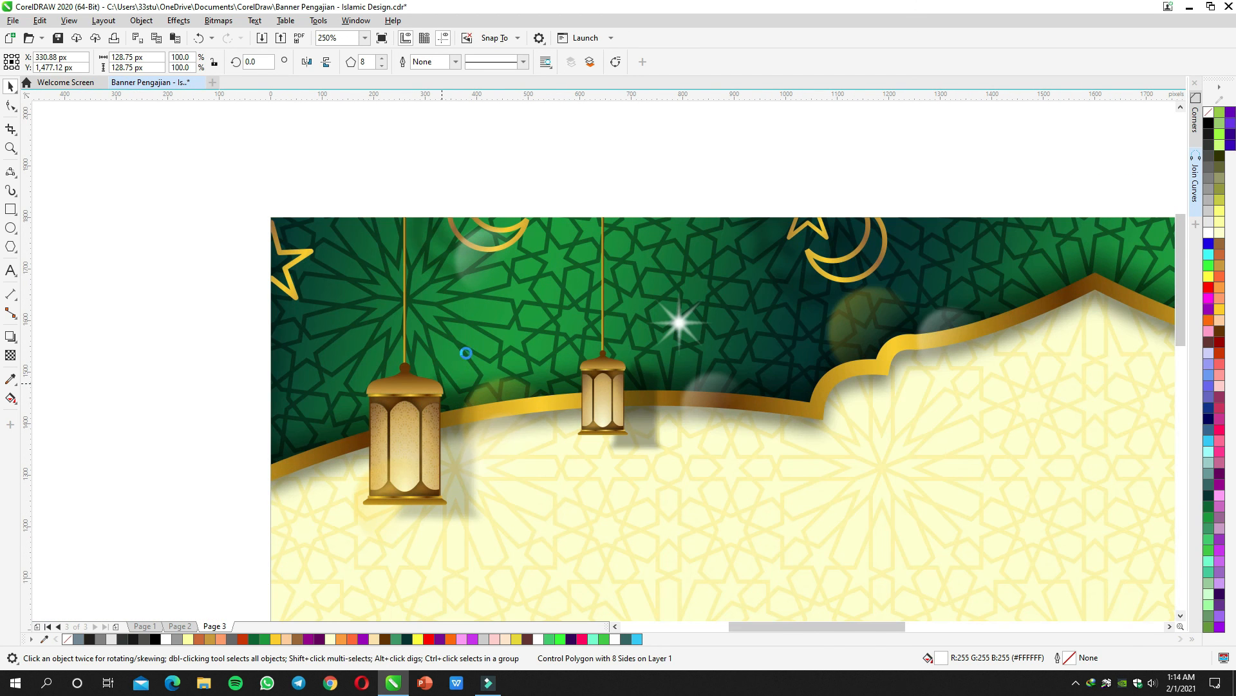
drag(478, 346, 1010, 246)
scroll(483, 292, down, 1)
right_click(997, 273)
click(974, 183)
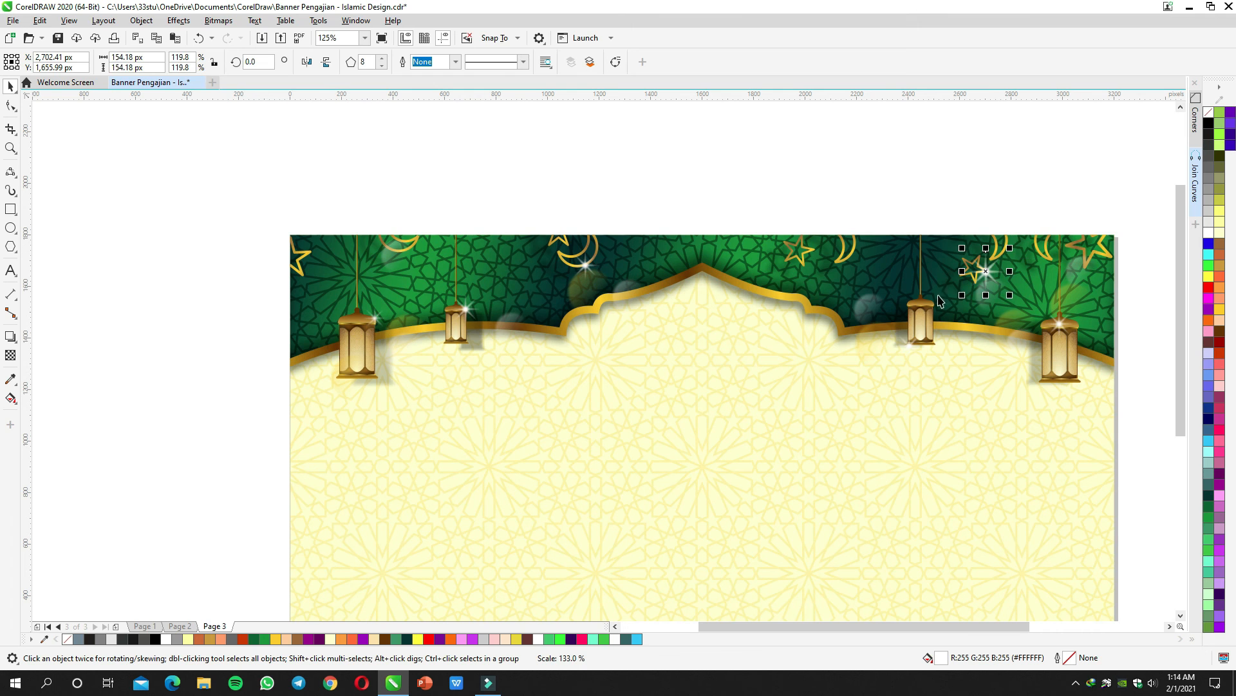
click(921, 340)
drag(928, 324, 940, 313)
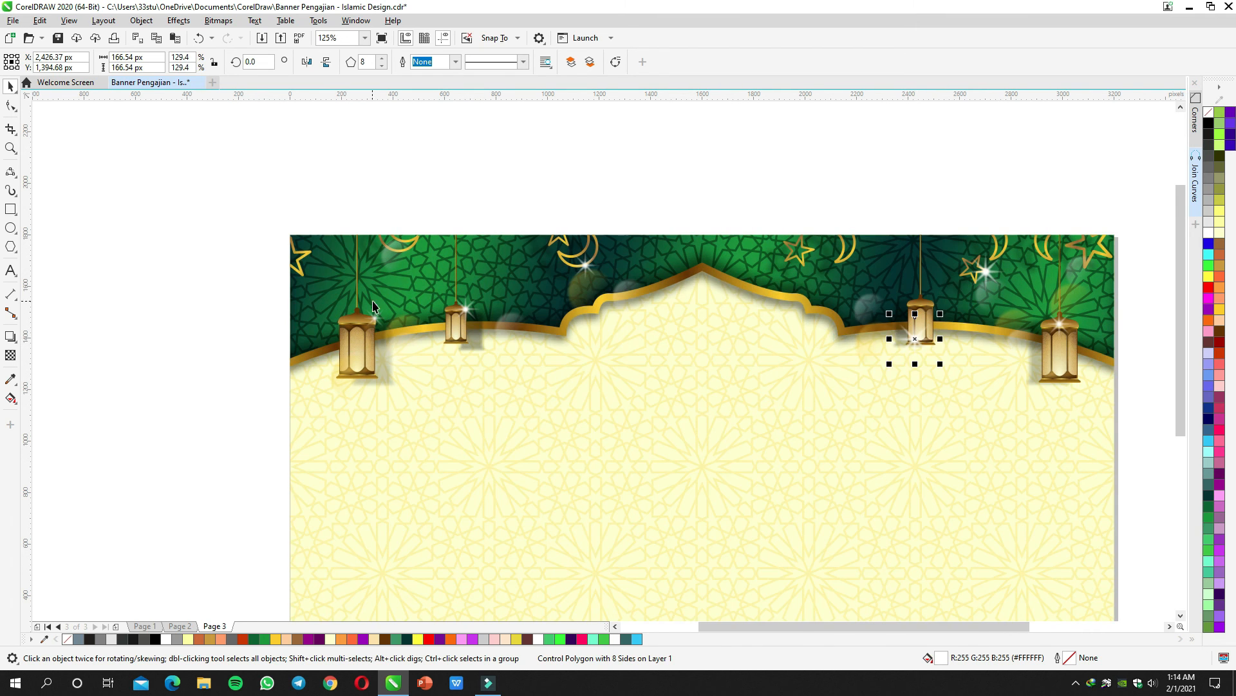
Step: Add a copy of the sparkle beside the leftmost gold star and group all the sparkles
drag(461, 314, 332, 274)
drag(209, 171, 1150, 360)
key(ctrl+g)
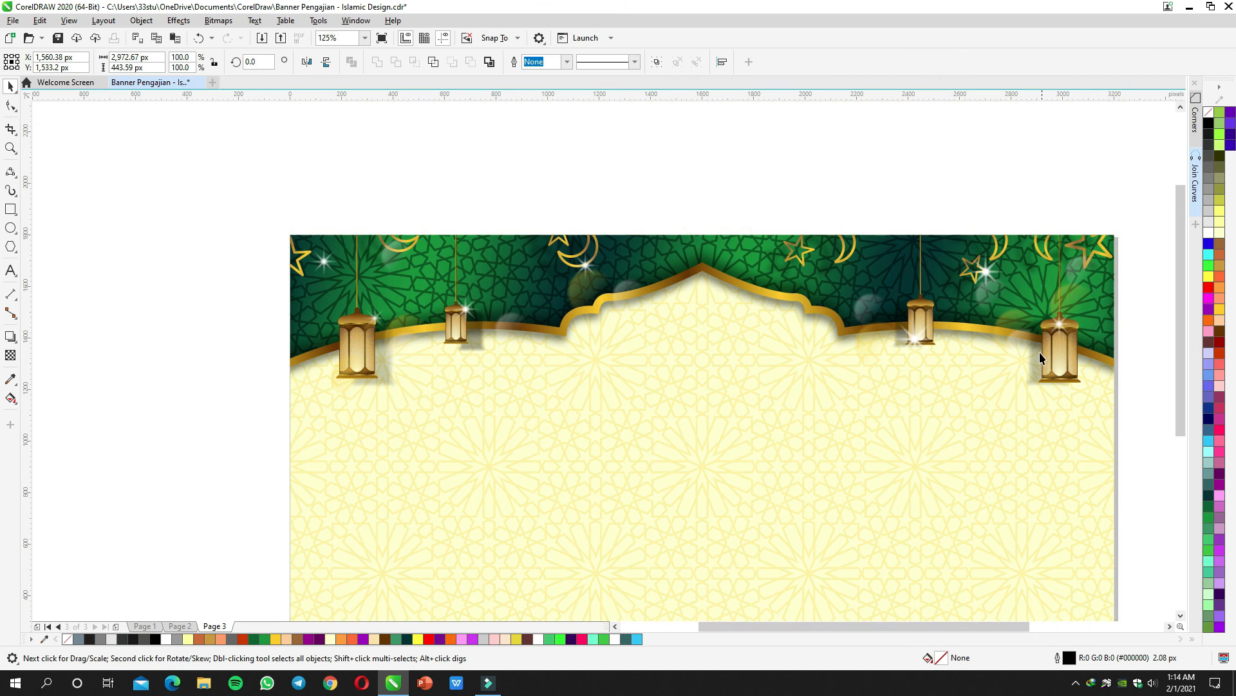
Step: Review the whole green banner and compare it with the purple banner on page 2
drag(1039, 356, 956, 320)
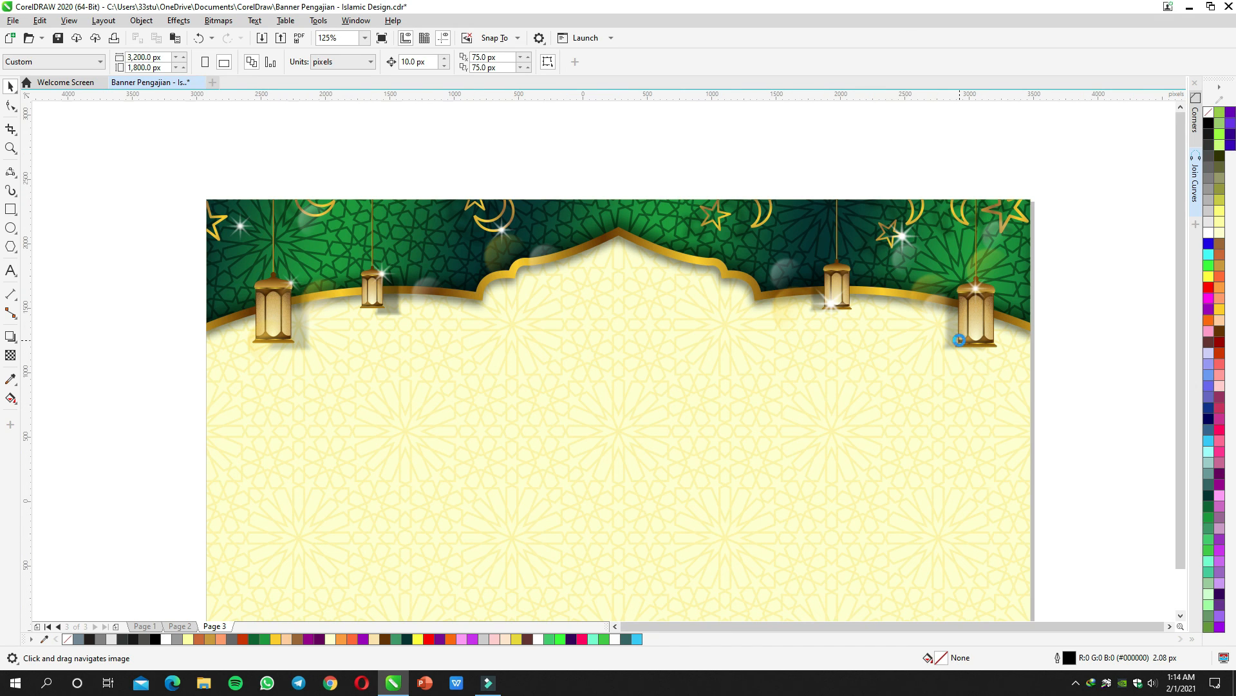
scroll(934, 333, down, 1)
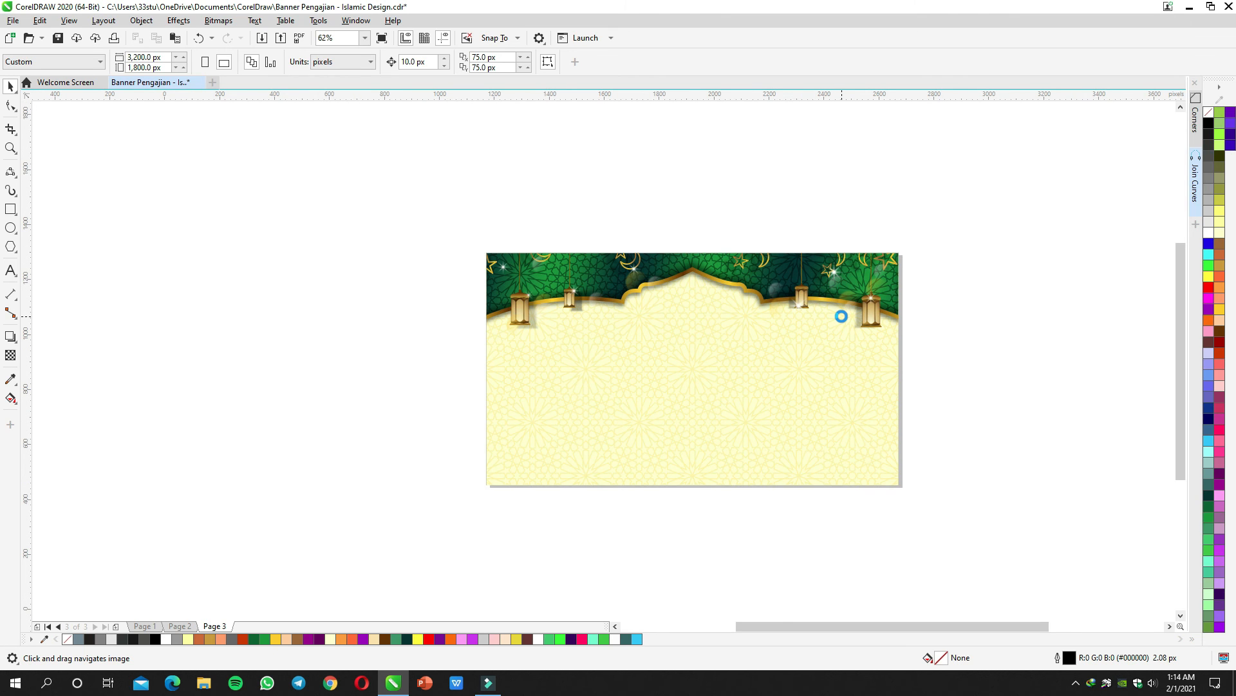
key(shift+F4)
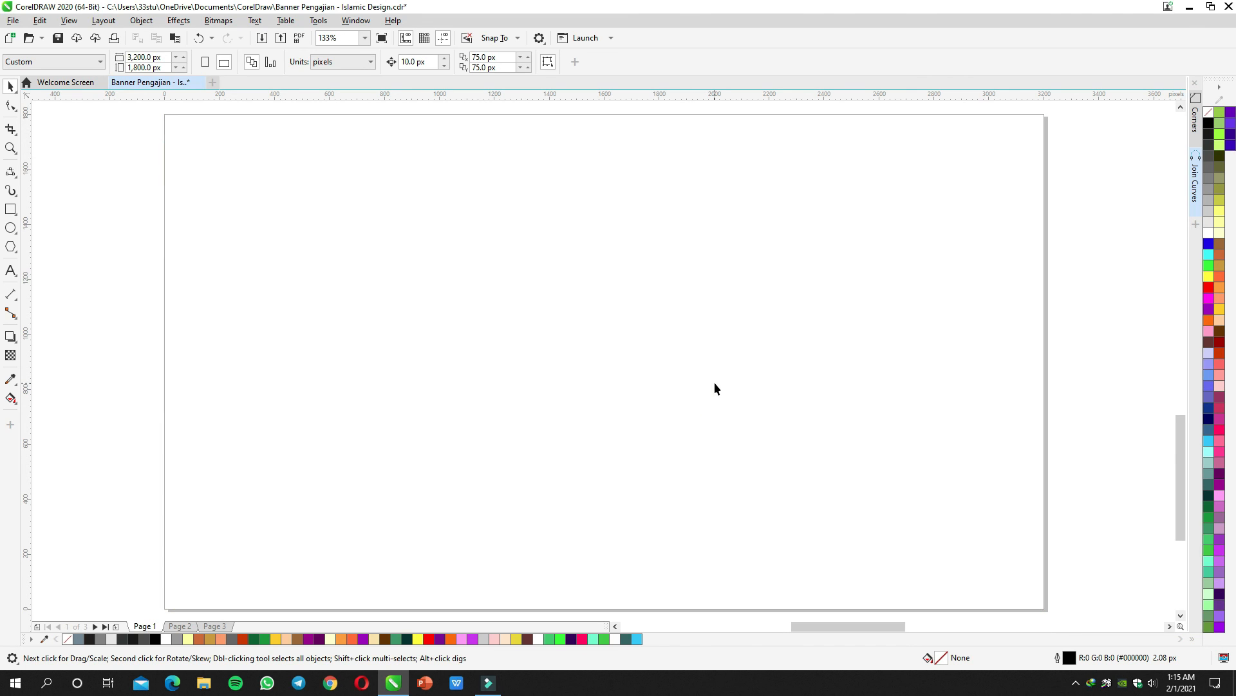
key(Page_Down)
scroll(715, 382, down, 2)
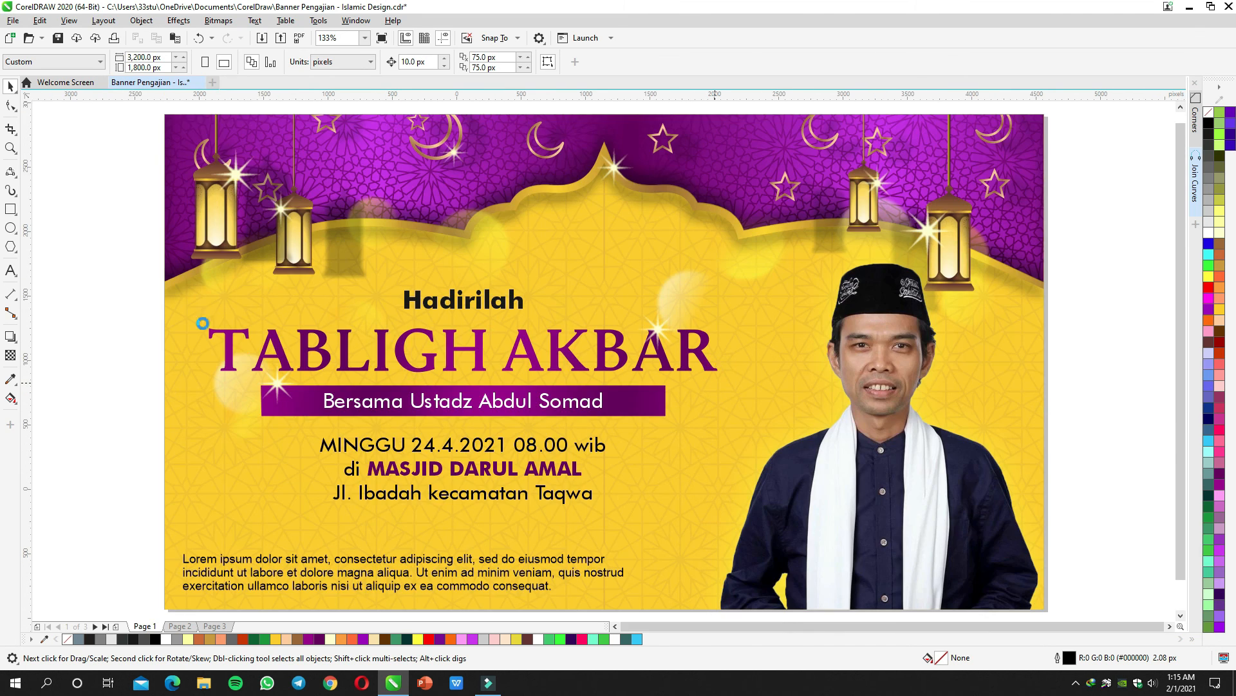
Step: Copy the speaker photo, event texts and ribbon from the purple banner on page 2 onto the green banner on page 3
drag(265, 326, 879, 525)
shift+click(838, 467)
click(957, 453)
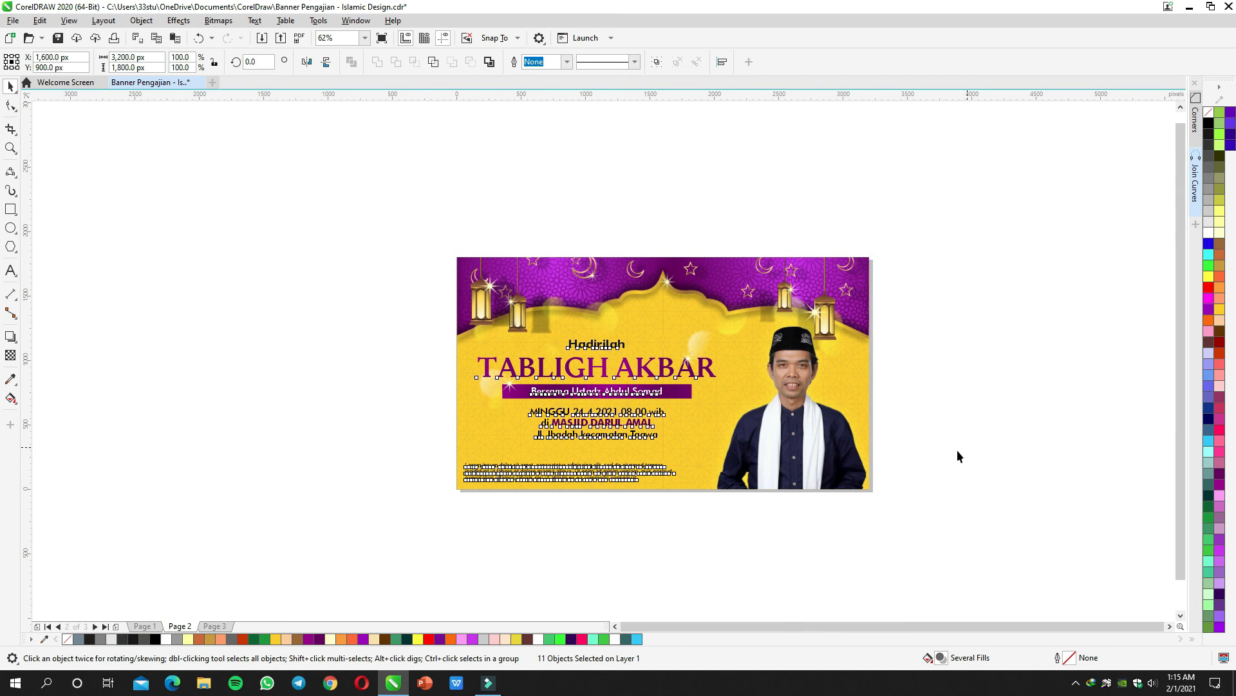
double_click(795, 449)
click(795, 450)
click(1019, 429)
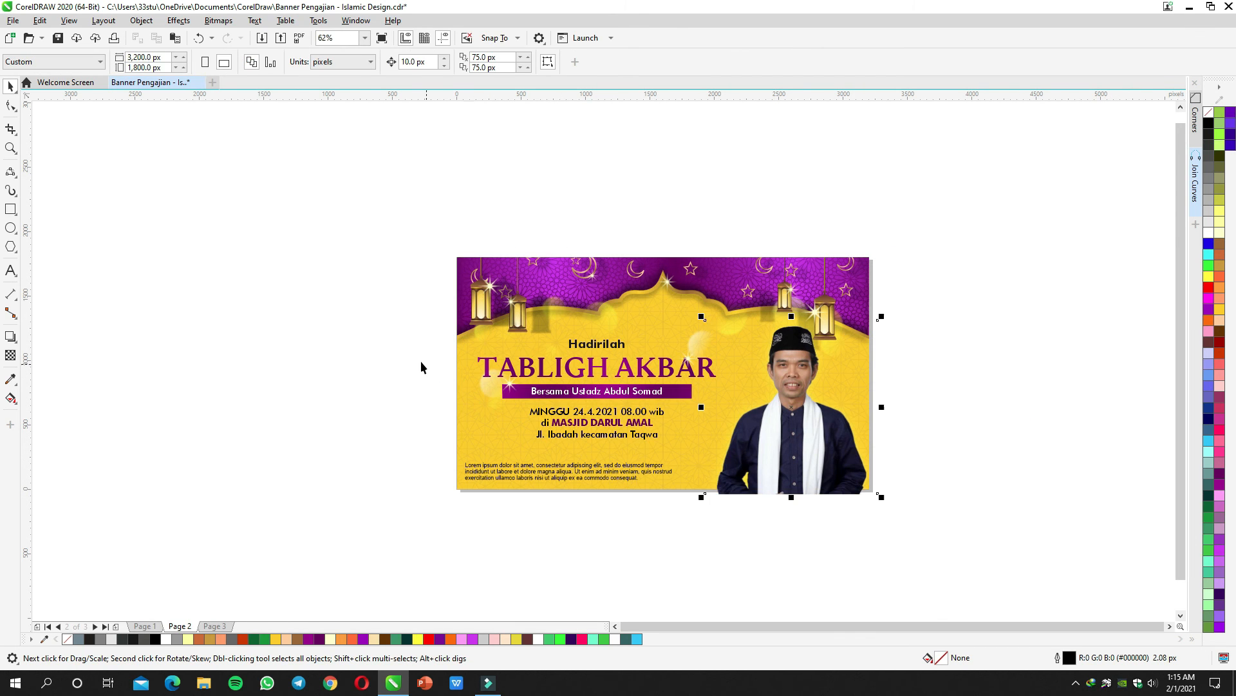
drag(381, 311, 917, 534)
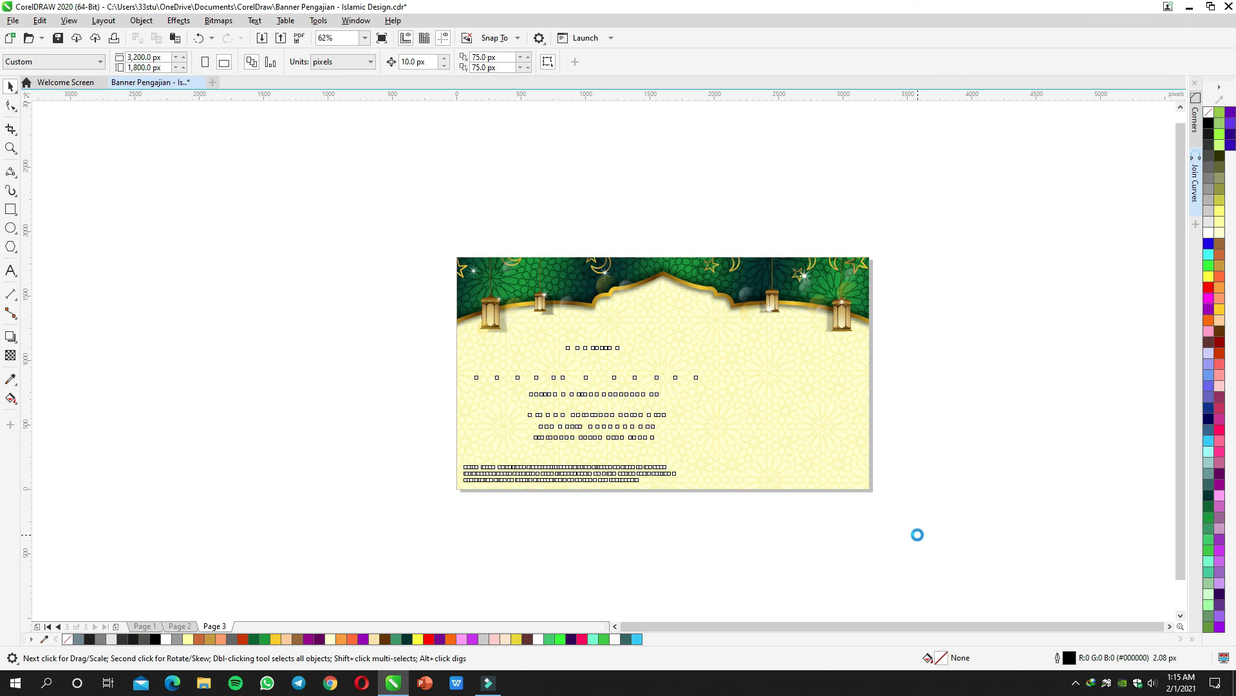
Step: Move the speaker photo inside the green banner's PowerClip frame so that it is cropped at the page edge
click(803, 432)
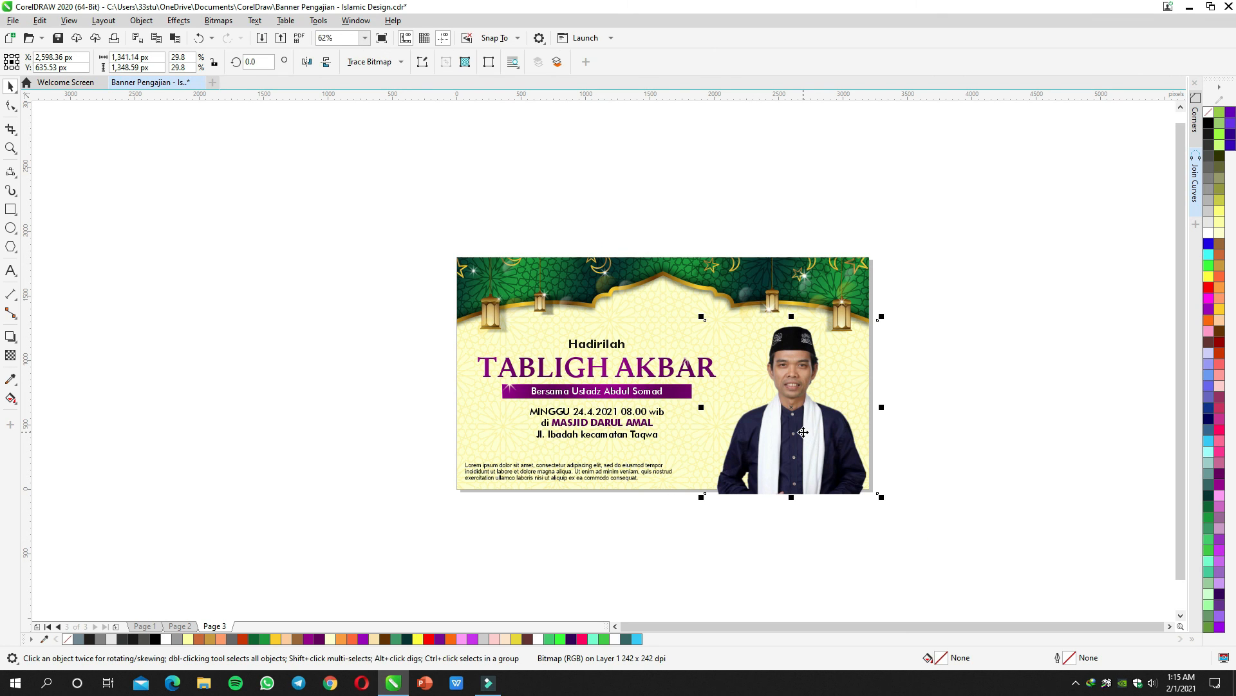
key(Delete)
double_click(808, 418)
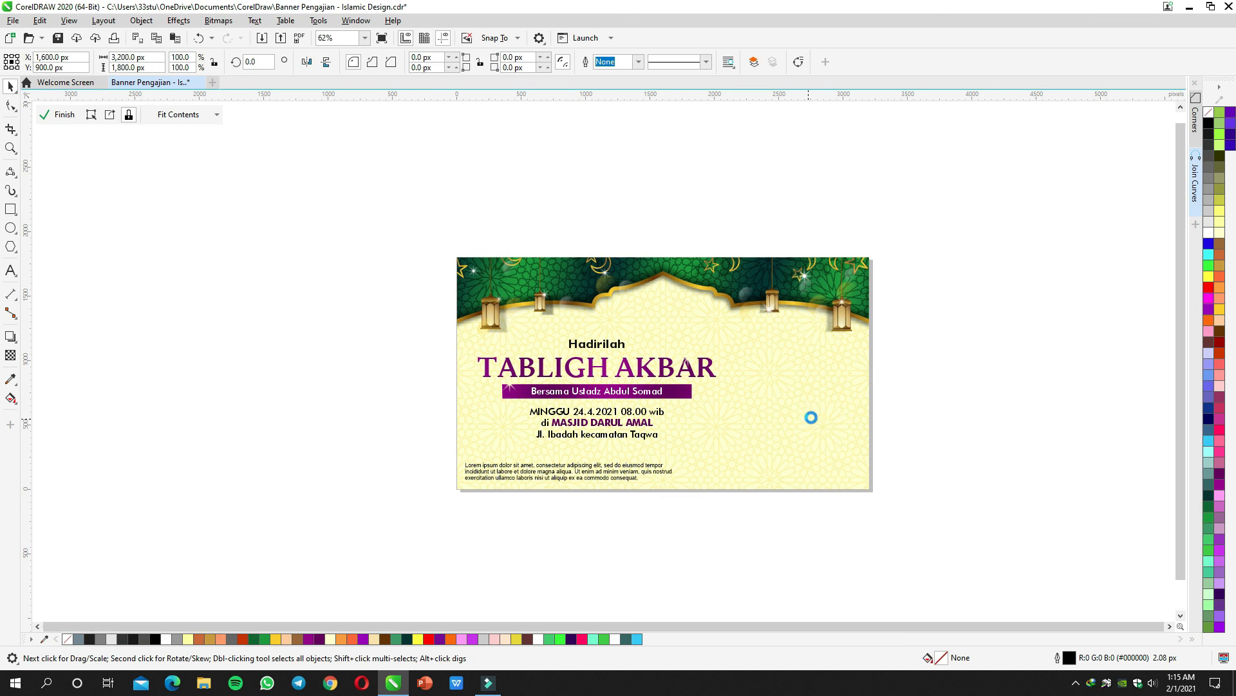
ctrl+click(976, 382)
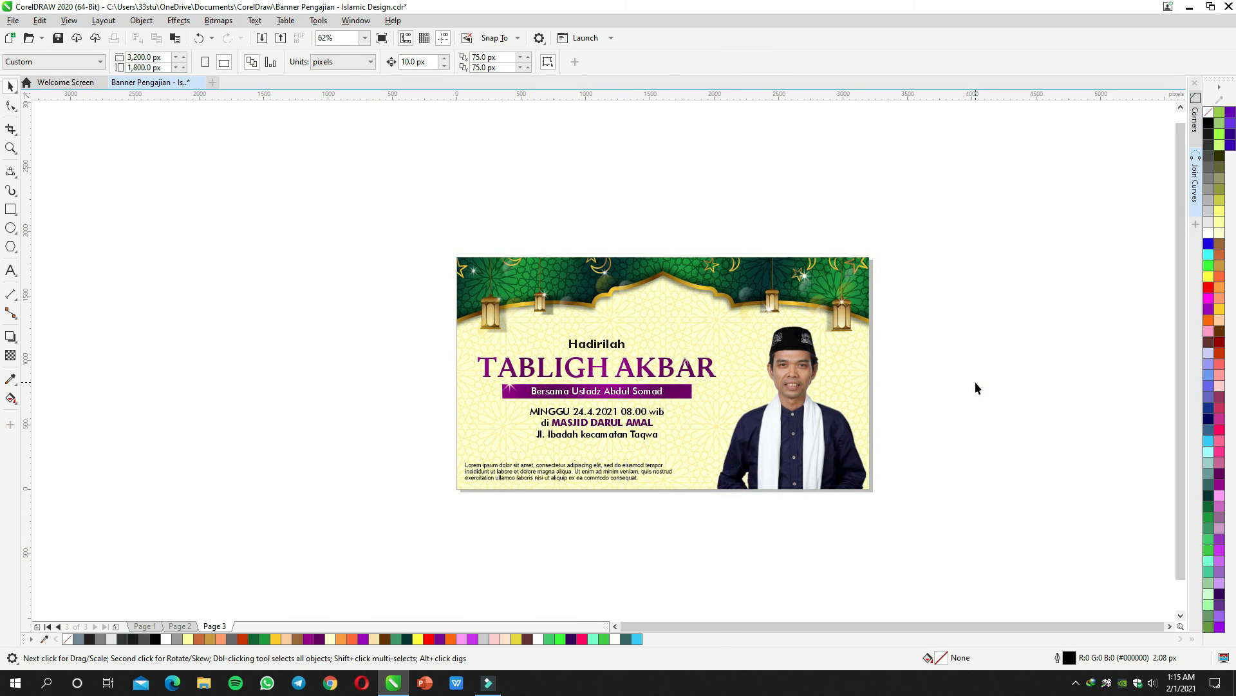
scroll(812, 412, up, 2)
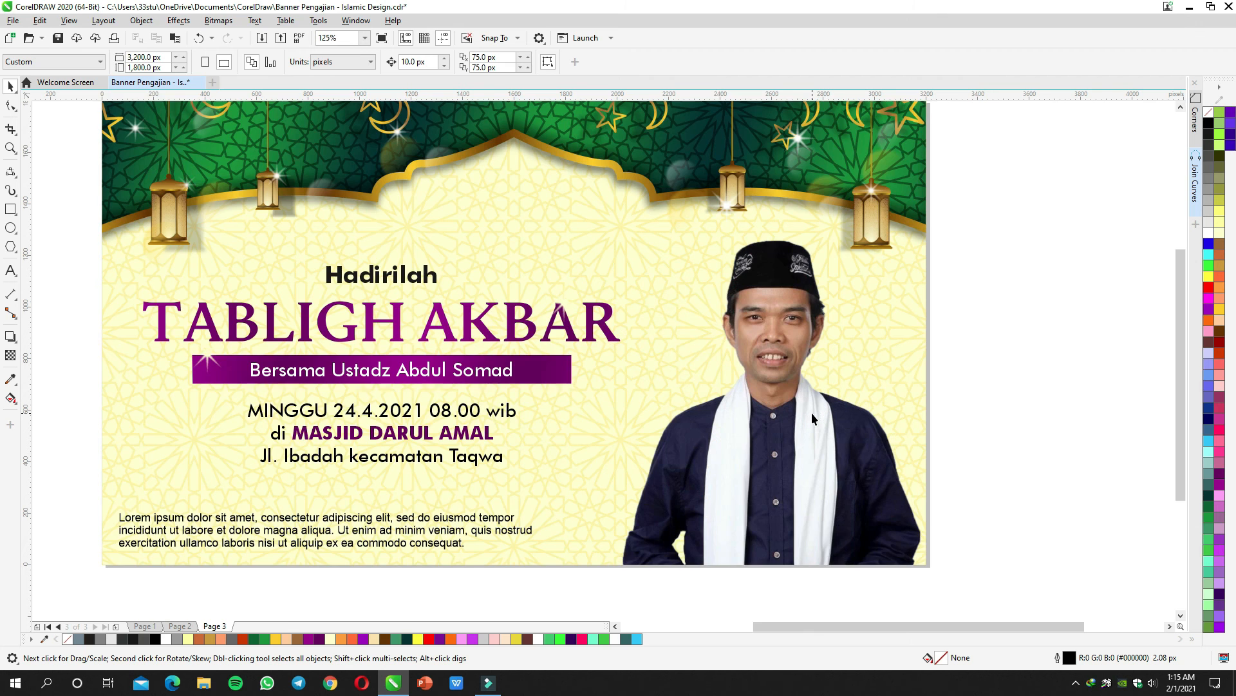
Step: Enlarge and reposition the main event text block with its ribbon, and shift the lorem ipsum paragraph slightly inward
drag(188, 269, 754, 504)
drag(628, 348, 668, 327)
drag(760, 262, 779, 251)
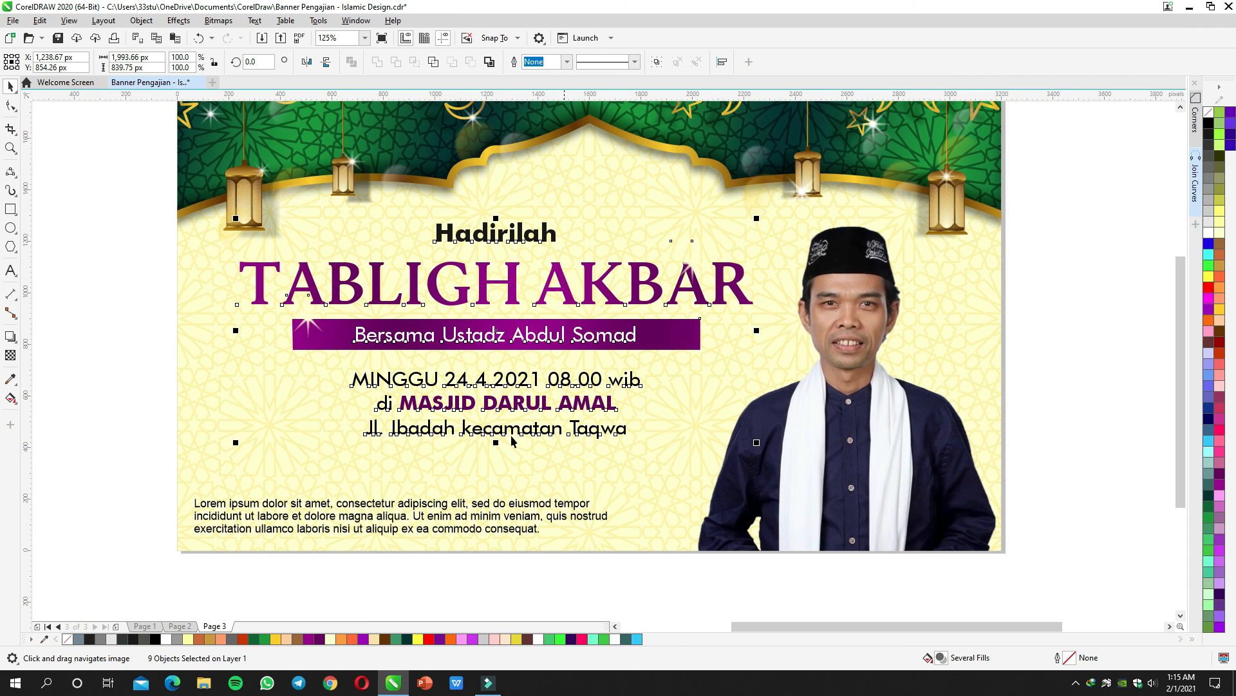
drag(456, 514, 514, 497)
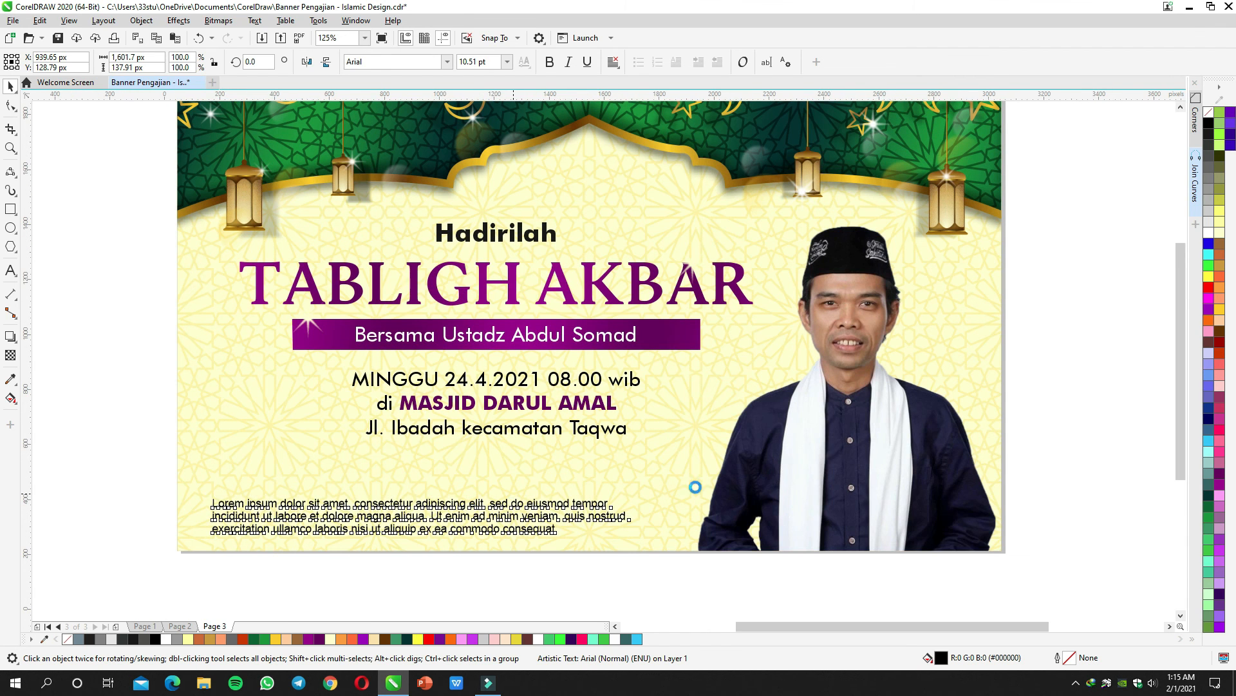
key(shift+F4)
click(1063, 403)
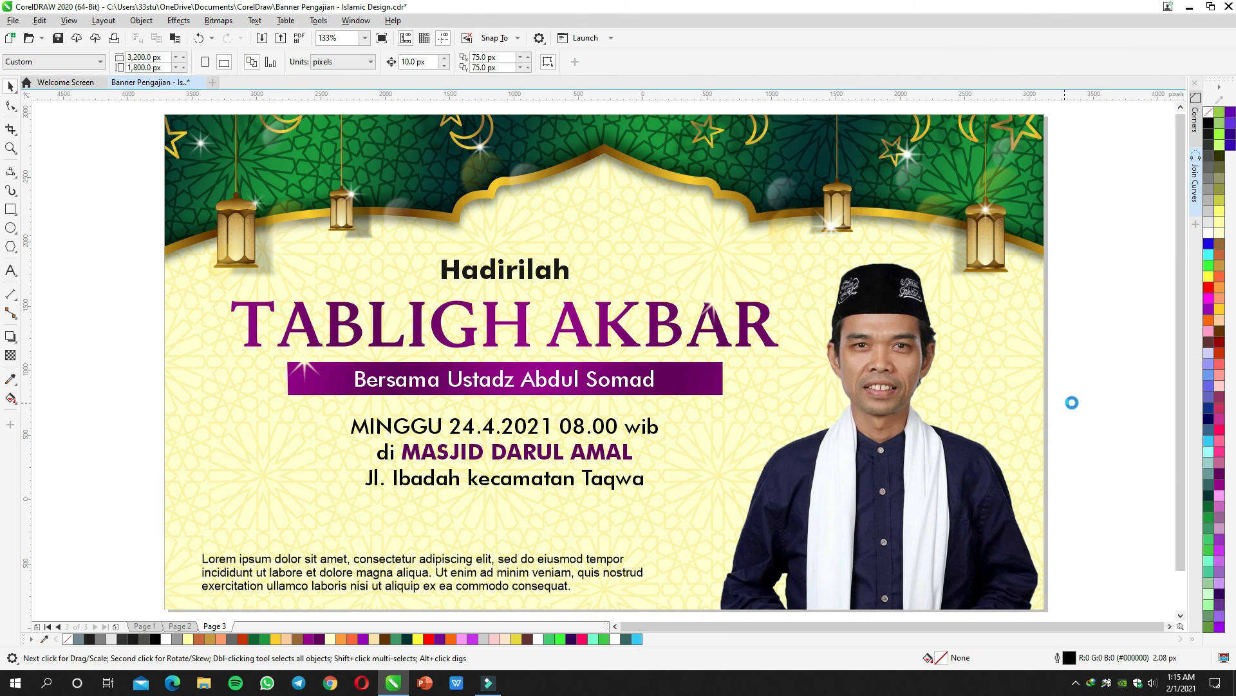
Step: Add a black Multiply drop shadow to the speaker photo inside the PowerClip, with opacity 47 and feather 15, cast toward the page edge
scroll(1064, 402, down, 2)
drag(1073, 404, 863, 408)
click(803, 427)
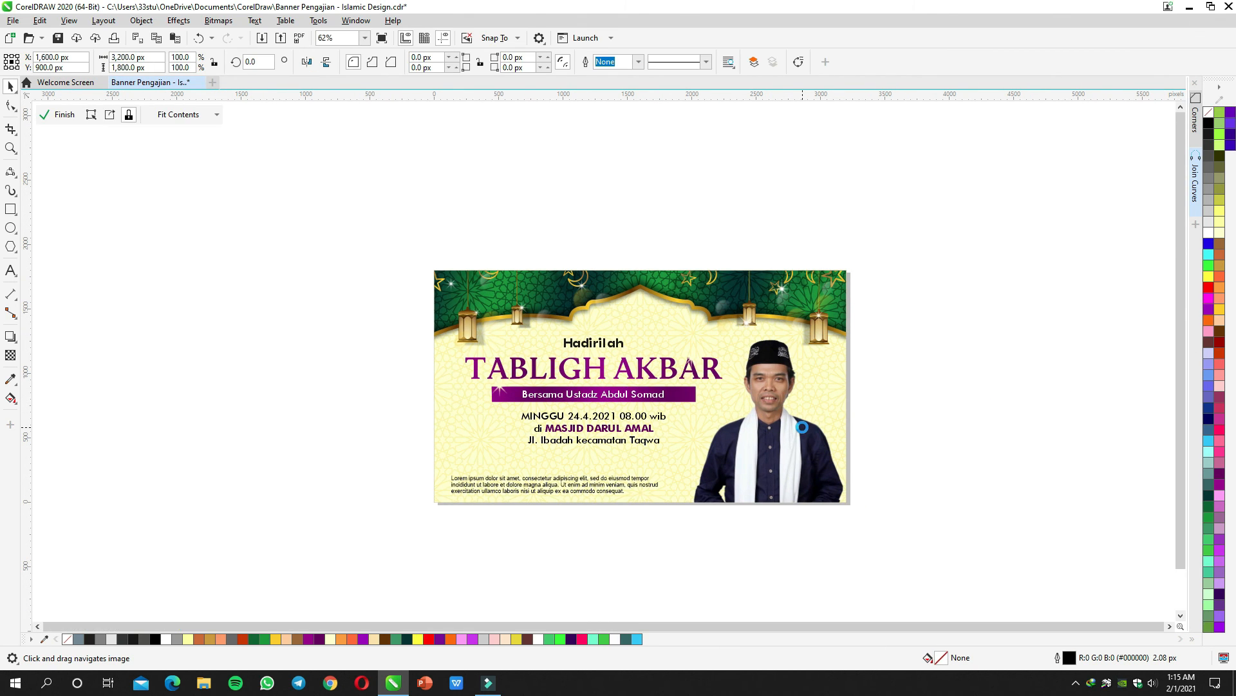
ctrl+click(803, 428)
click(10, 336)
drag(769, 420, 863, 410)
ctrl+click(942, 377)
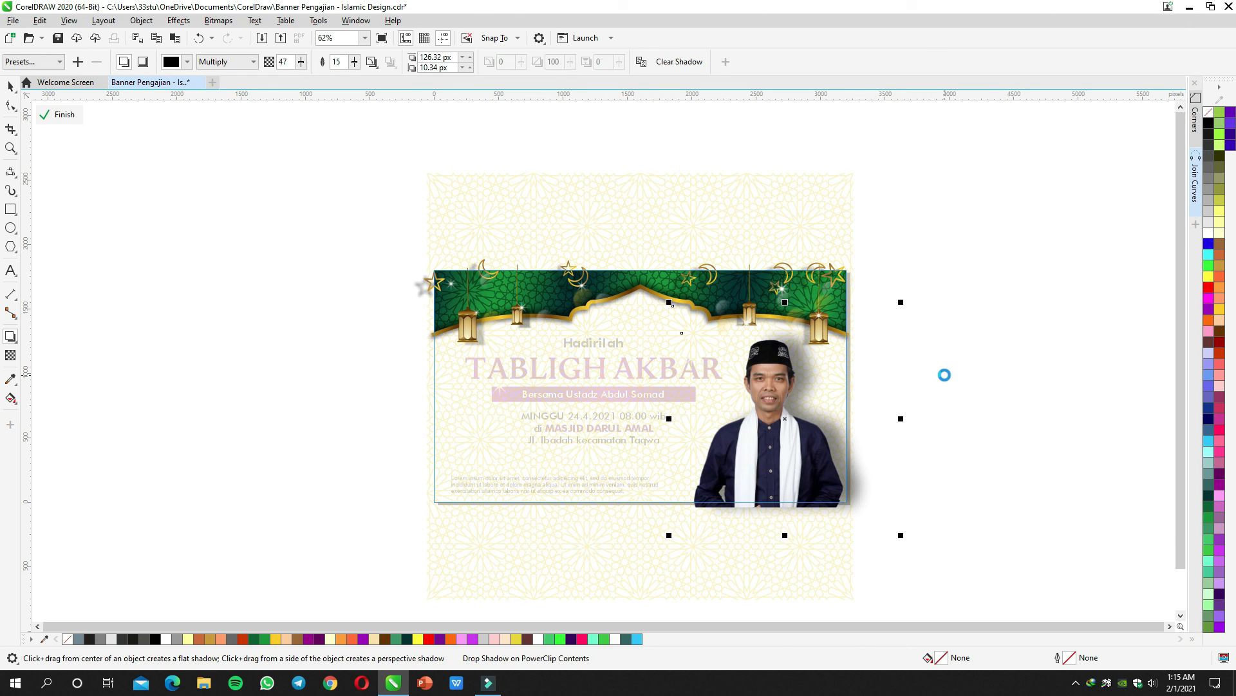
key(space)
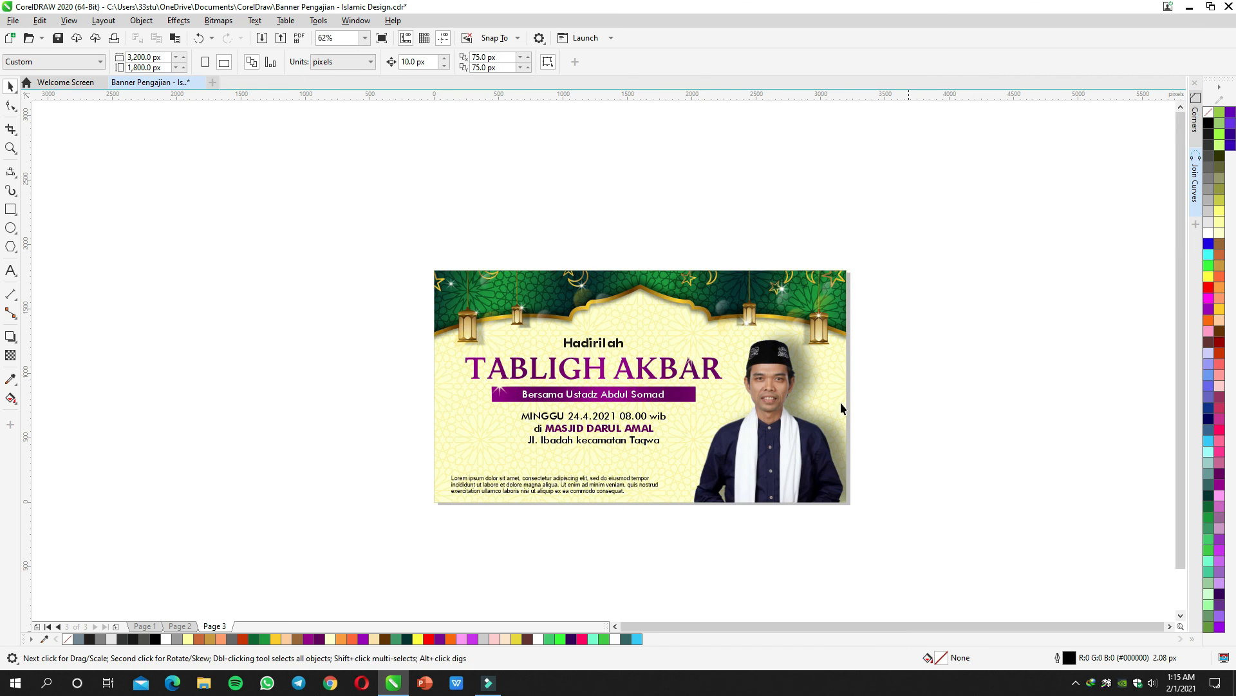
Step: Fill the TABLIGH AKBAR title and the ribbon below it with dark green #003333
scroll(757, 387, up, 3)
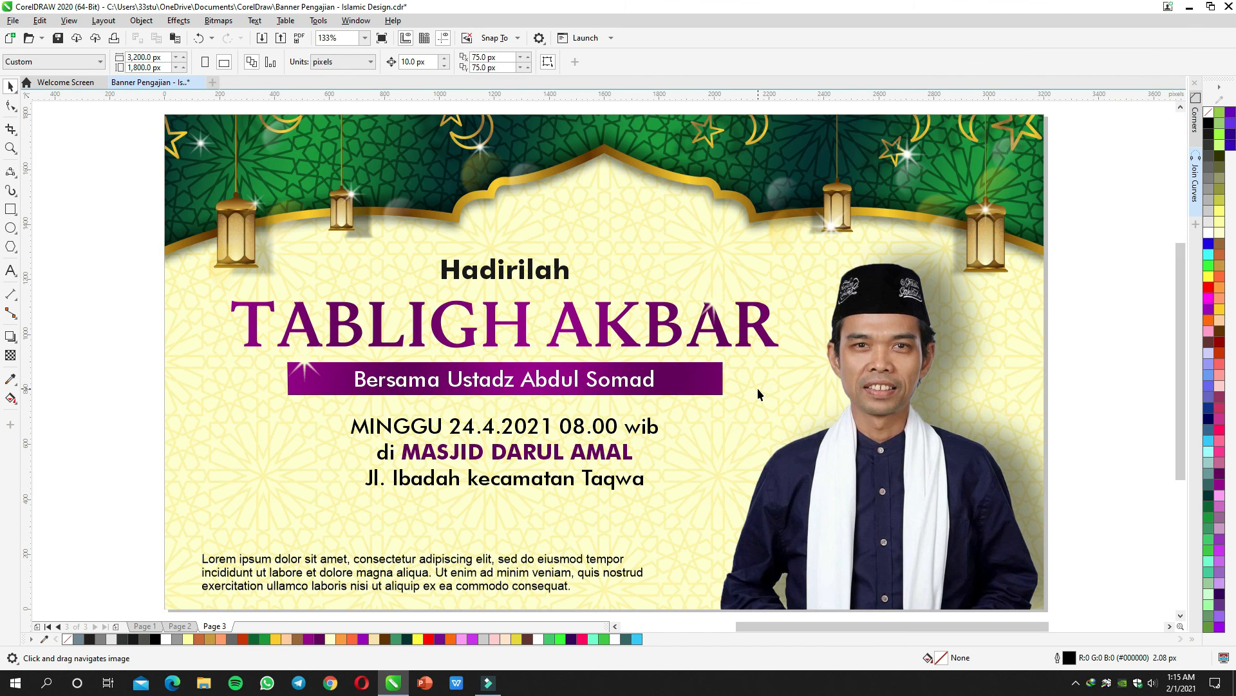
drag(673, 335, 663, 346)
key(ctrl+z)
shift+click(680, 386)
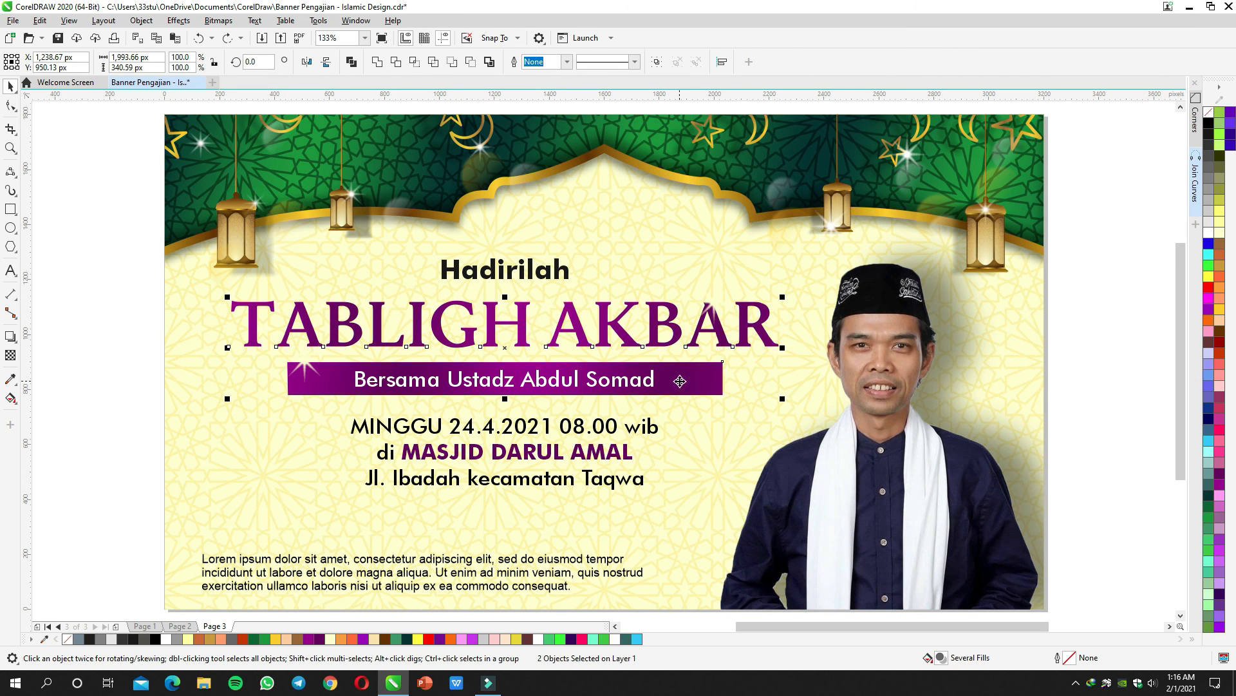
click(1208, 501)
key(h)
drag(749, 412, 724, 379)
scroll(812, 379, down, 3)
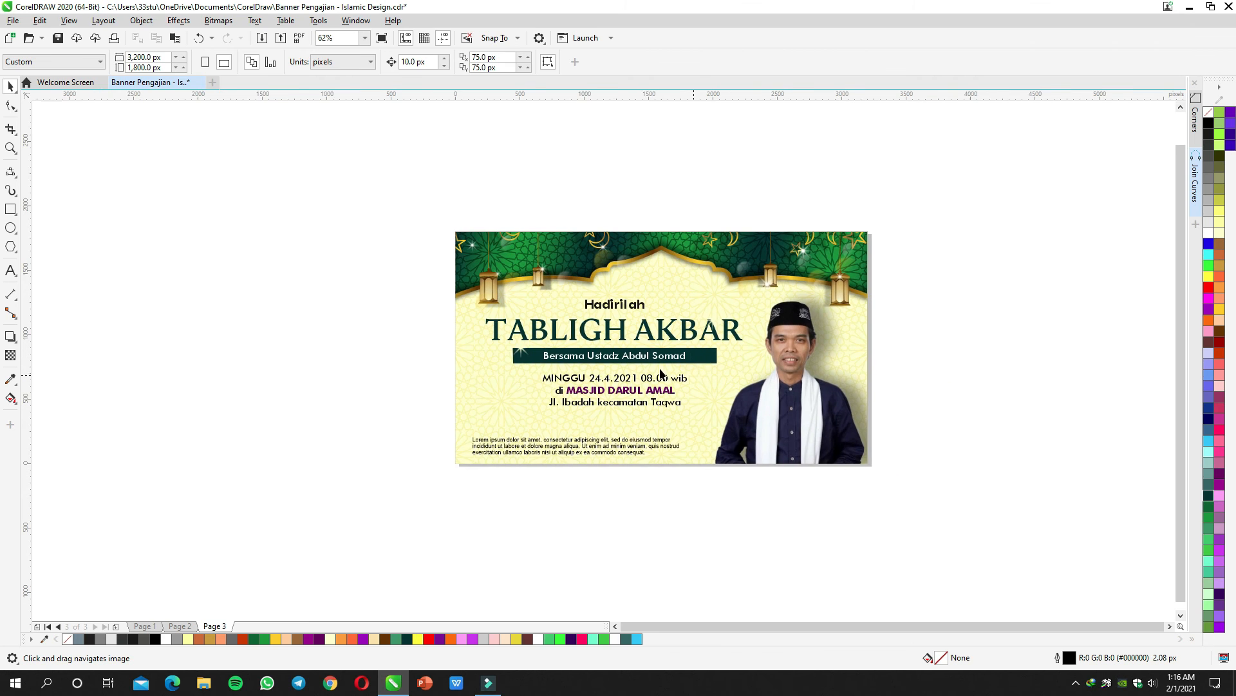
Step: Recolour the Hadirilah heading dark green to match the title
click(645, 391)
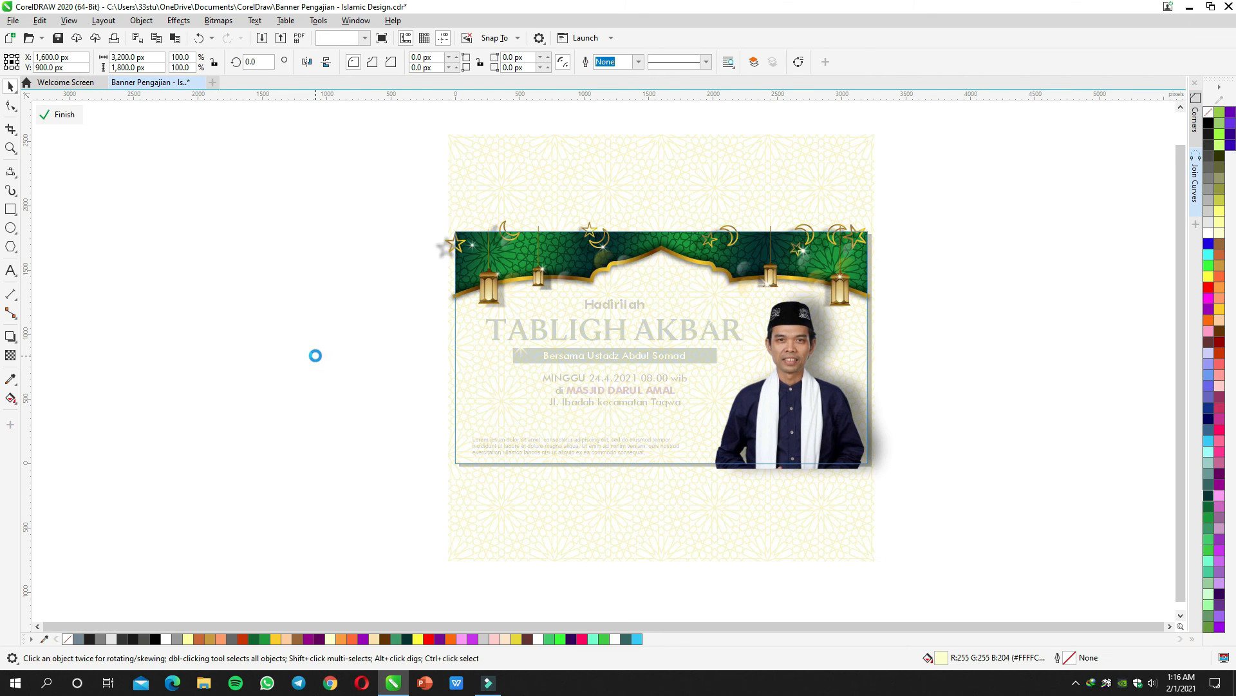
click(589, 301)
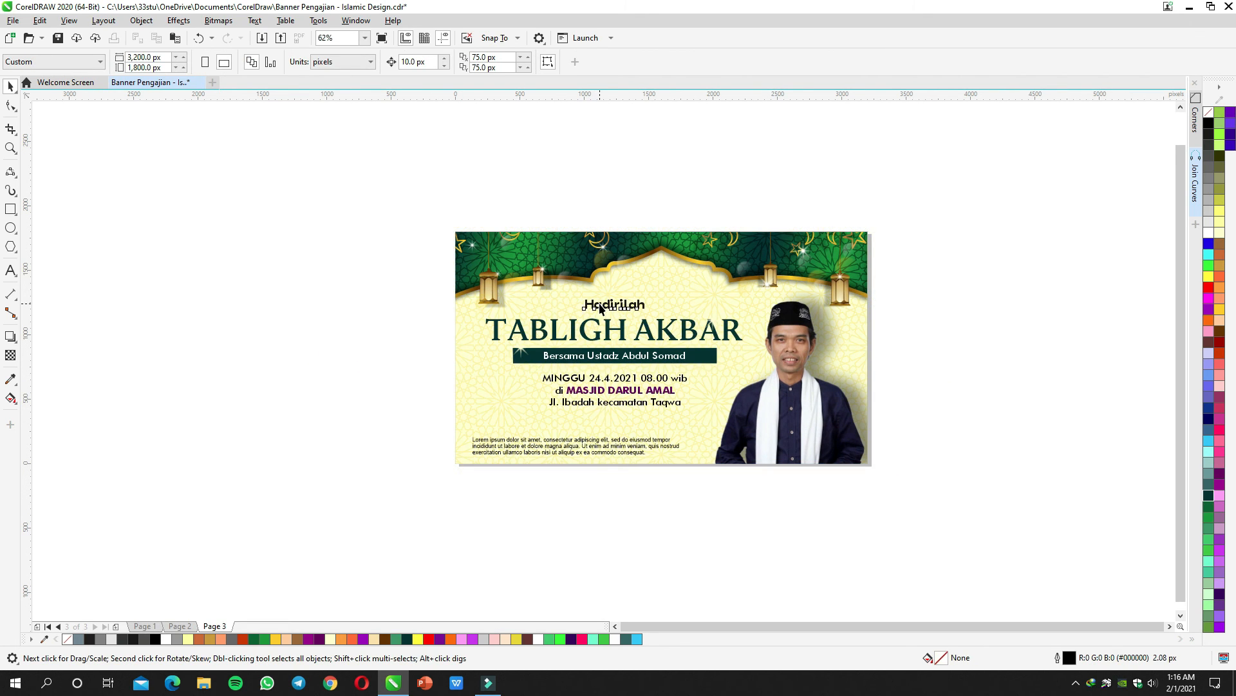
click(1076, 408)
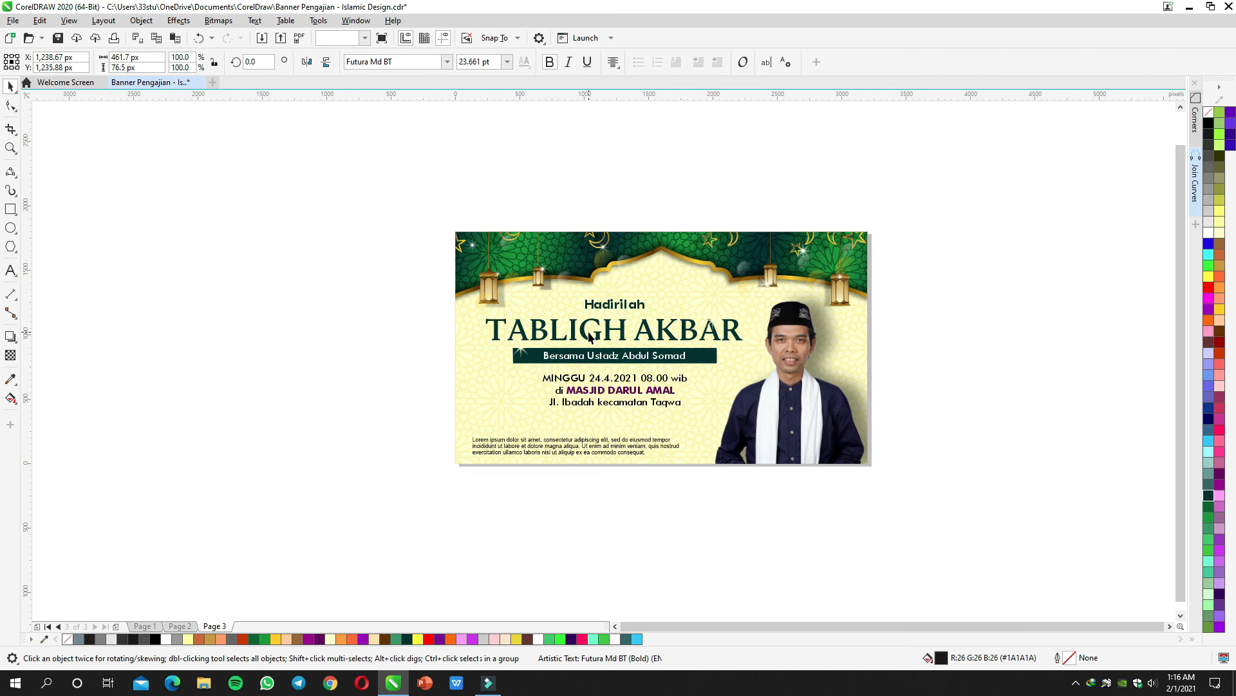
scroll(522, 367, up, 2)
Step: Apply a mirrored linear fountain fill from dark green to bright green to the ribbon and widen its color bands
click(492, 374)
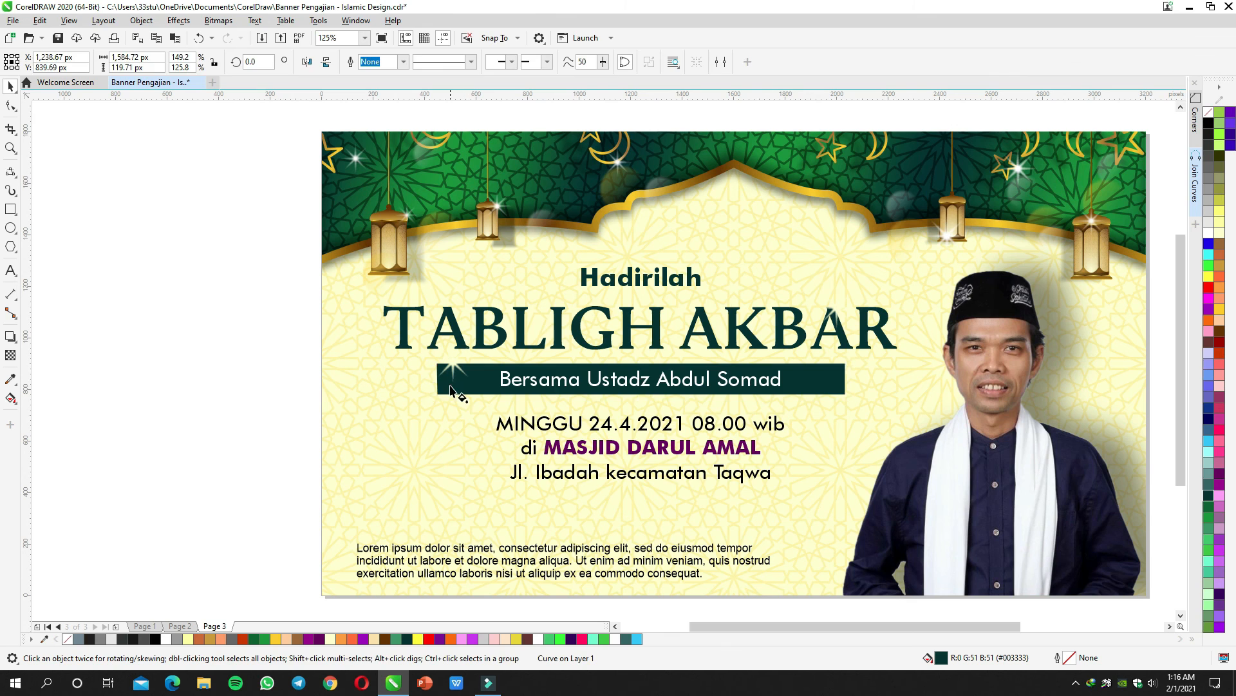
drag(421, 366, 493, 376)
click(1208, 518)
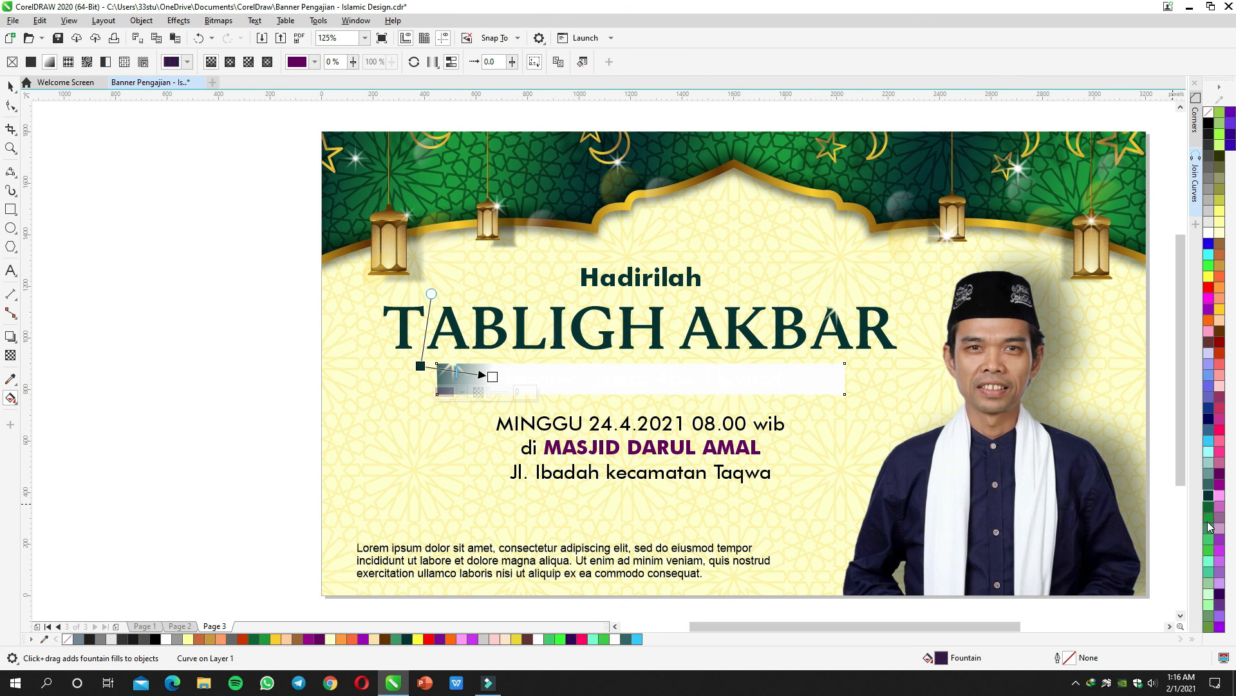
click(433, 62)
click(448, 91)
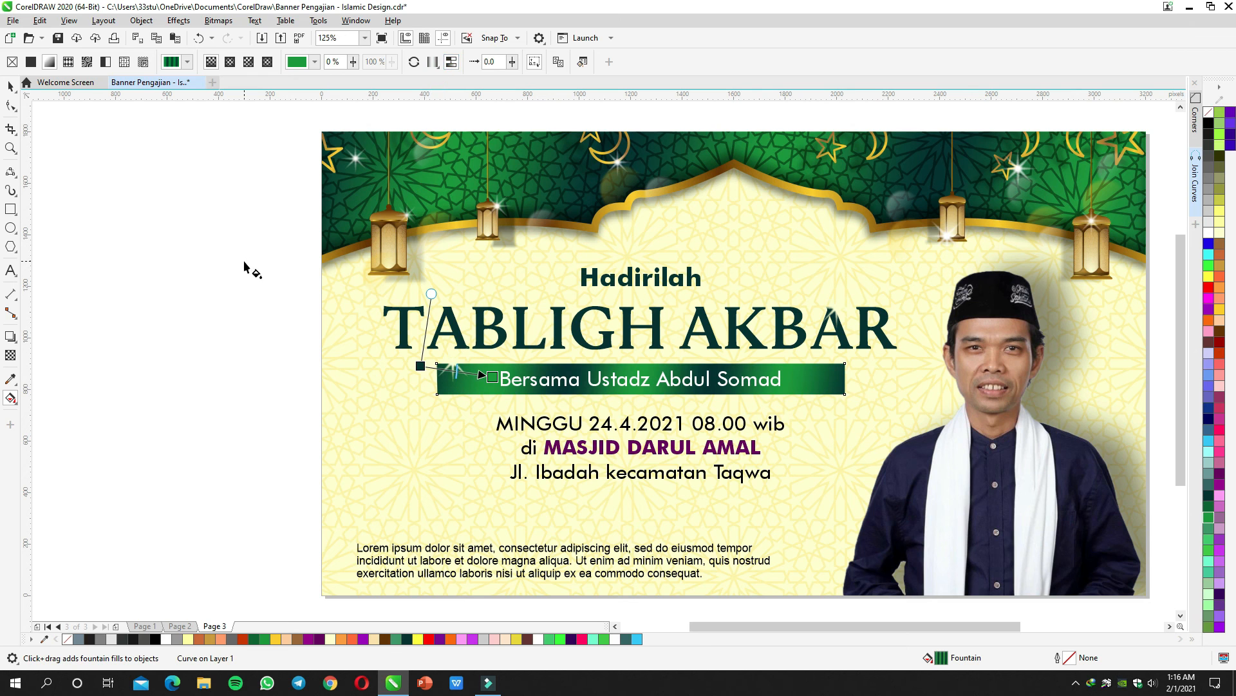
key(space)
key(g)
drag(525, 378, 560, 379)
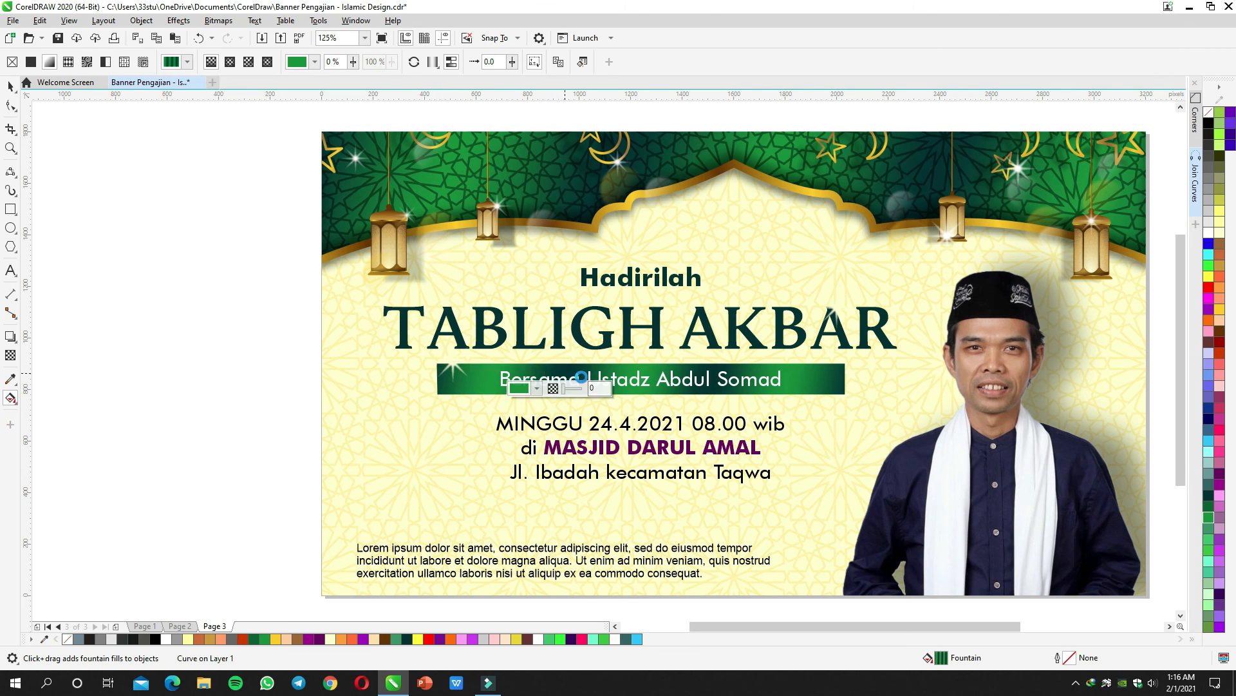
key(space)
Step: Copy the ribbon's green fountain fill onto the TABLIGH AKBAR title and stretch the gradient diagonally across the lettering
click(136, 300)
drag(544, 329, 506, 332)
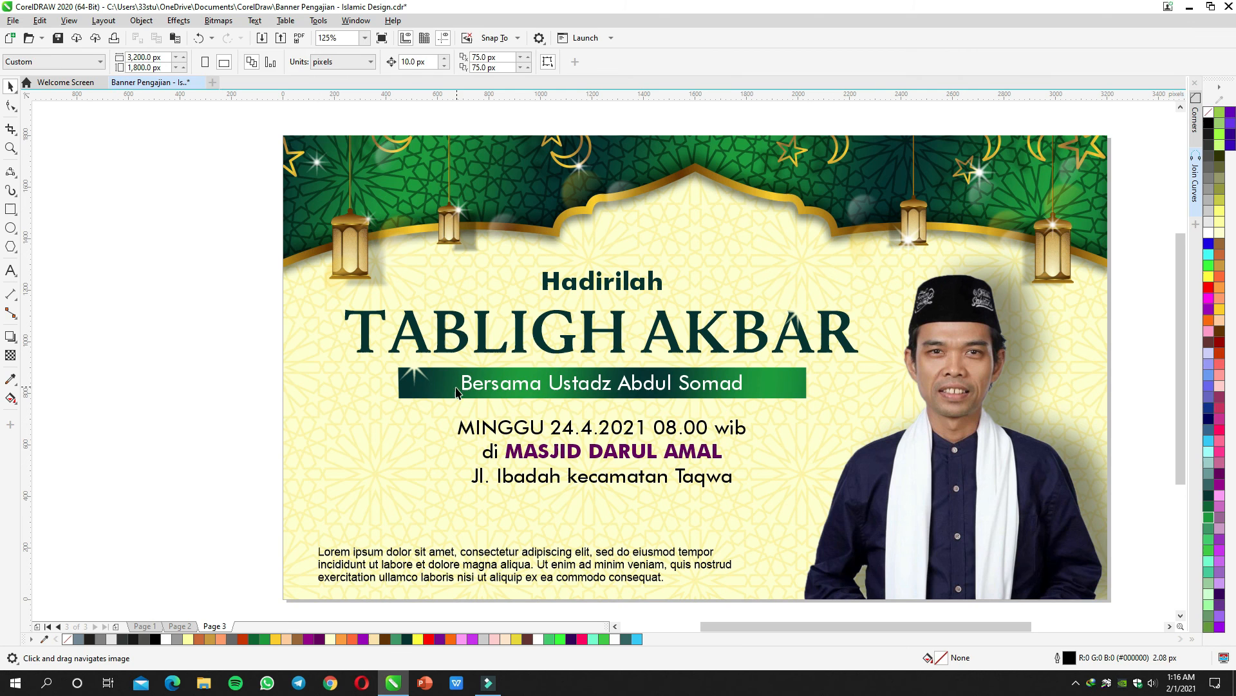
click(454, 386)
drag(942, 657, 741, 353)
click(482, 322)
key(g)
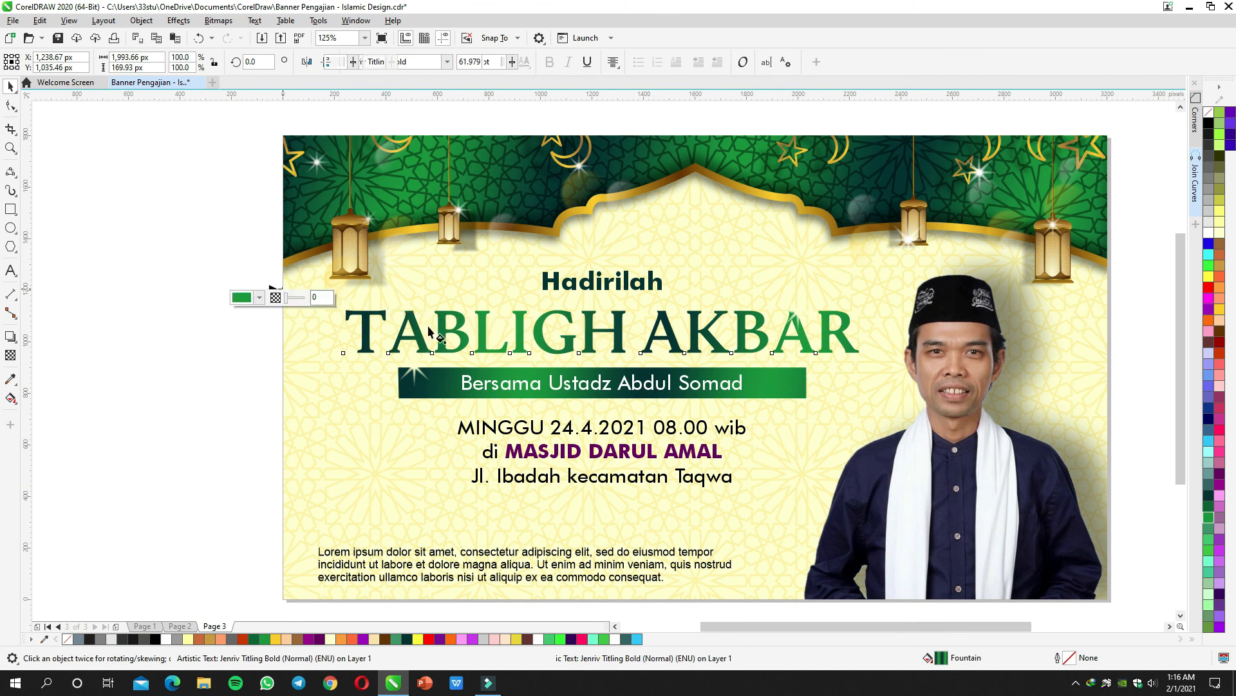
drag(281, 282, 615, 343)
key(space)
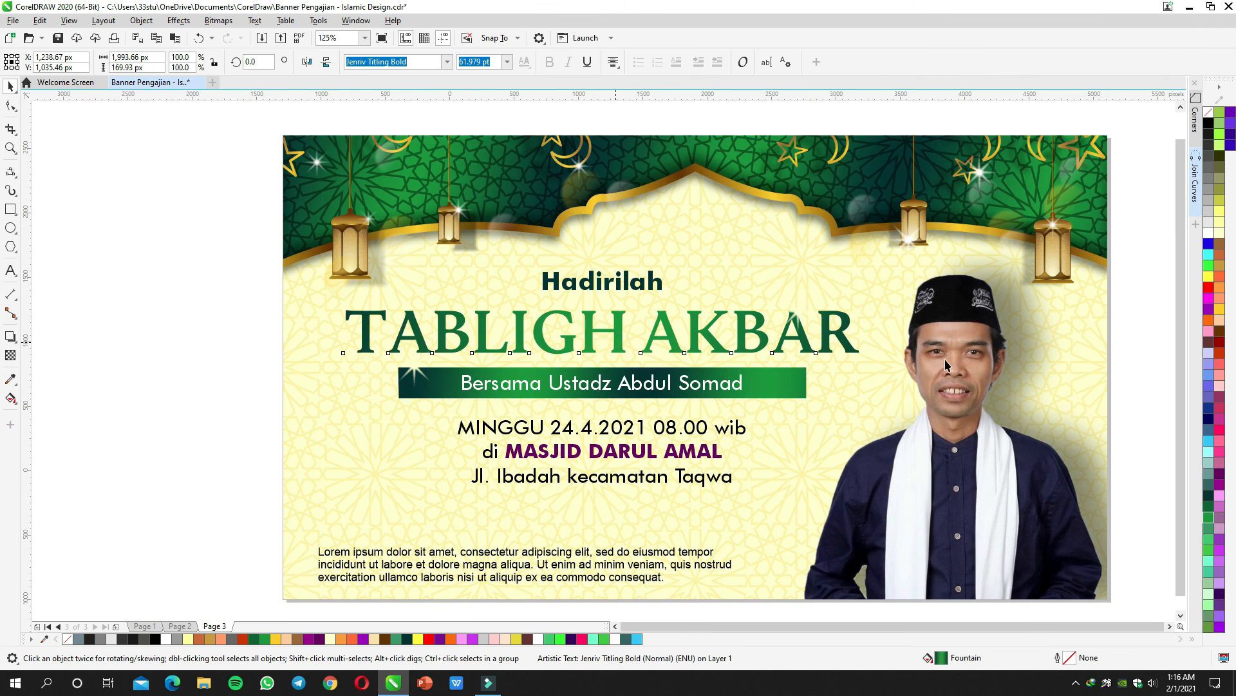
Step: Review the finished green banner, checking the header and title, the whole page and the full-screen preview
key(F3)
click(952, 357)
key(shift+F4)
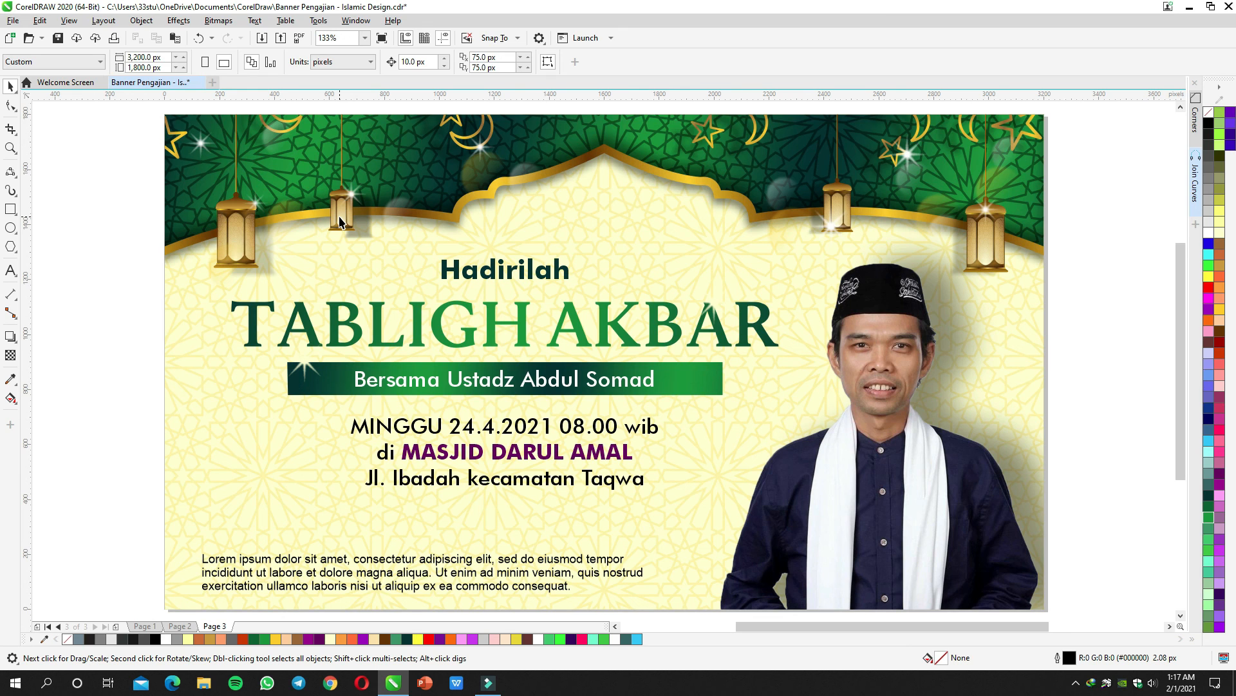
scroll(437, 248, down, 2)
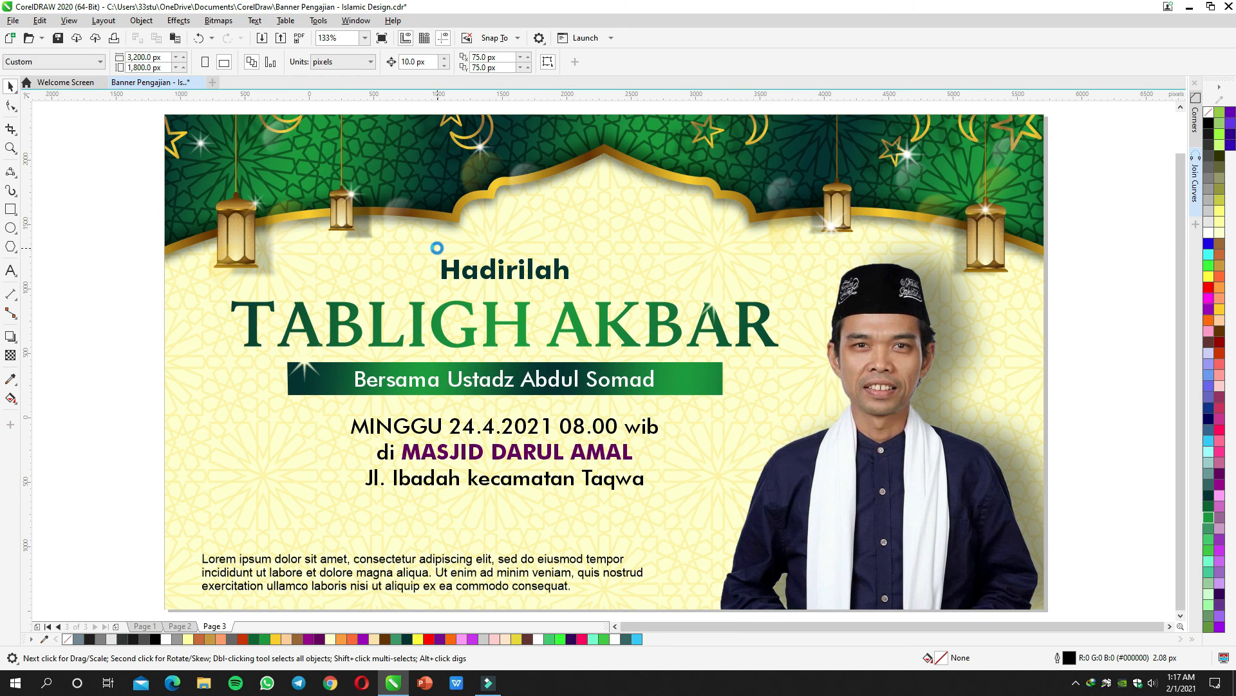
key(z)
drag(278, 160, 790, 434)
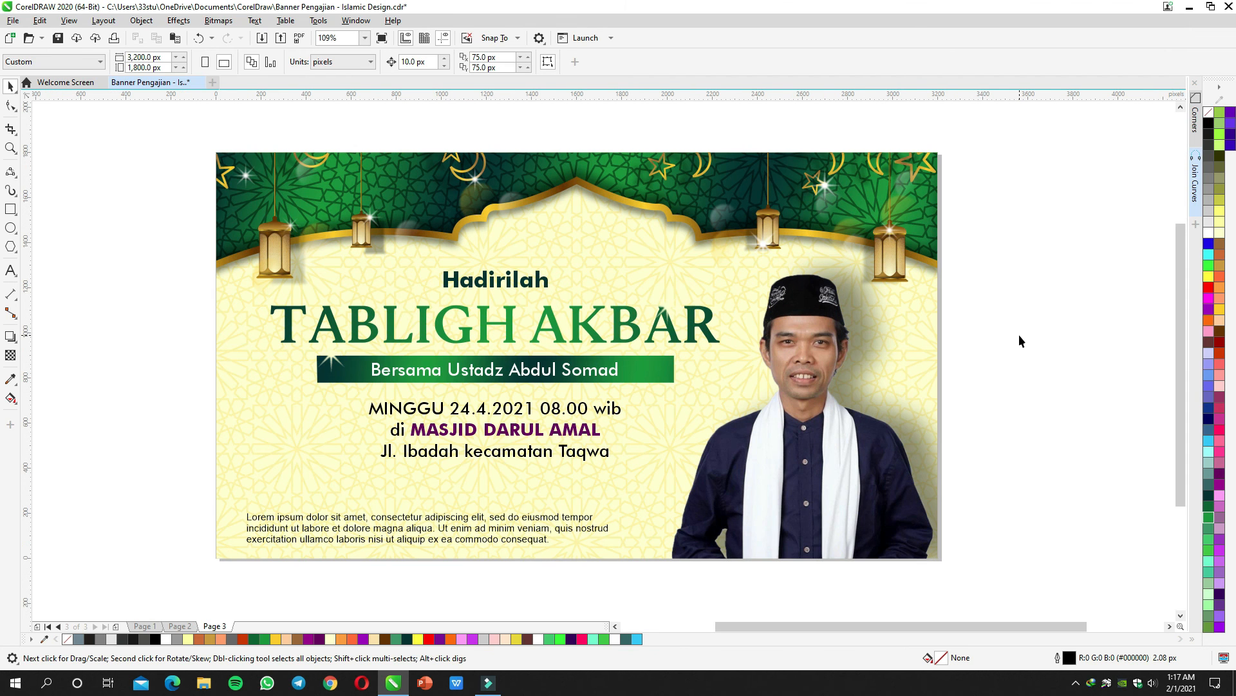
key(shift+F4)
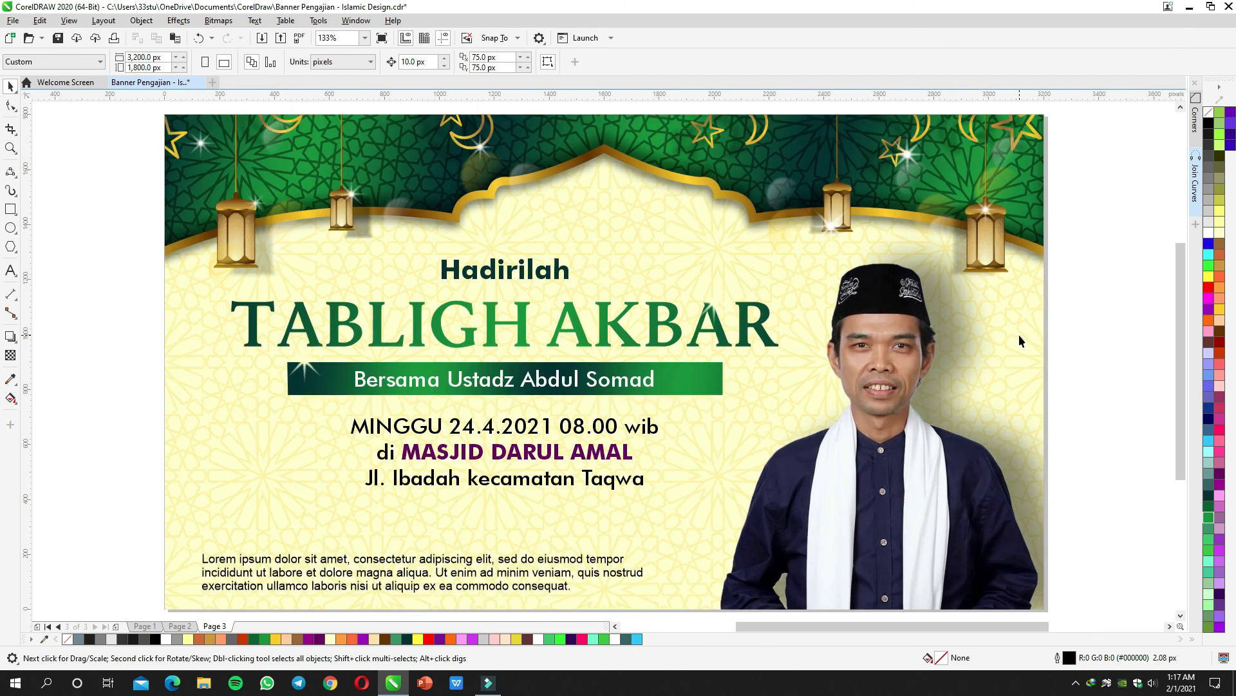
key(F9)
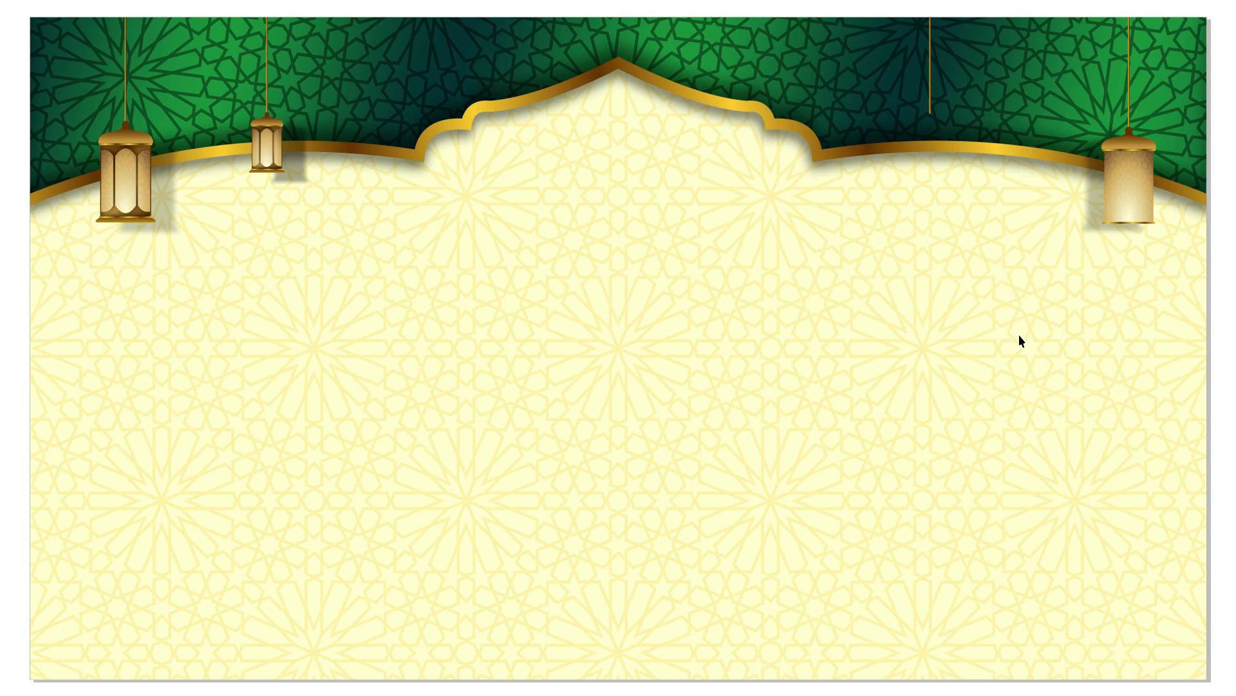